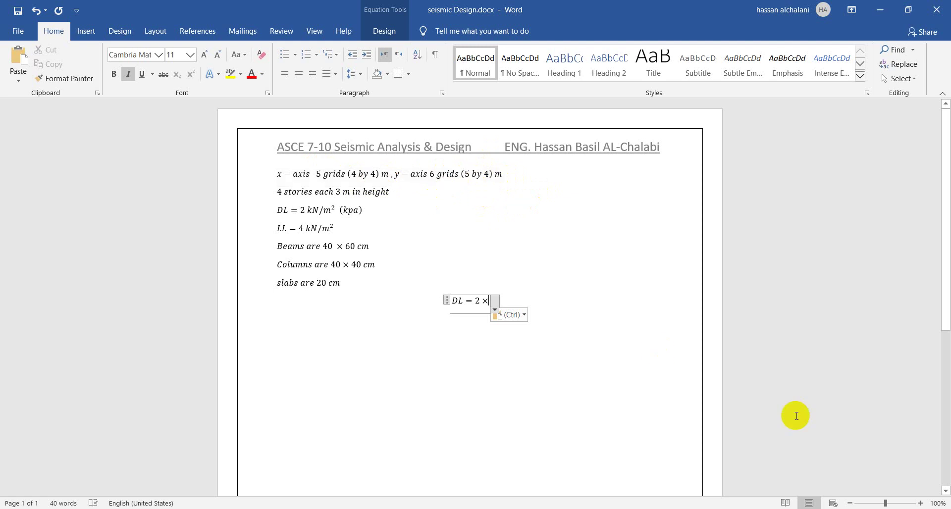
- Complete the dead load equation as DL = 2 × 16 × 20 × 4 = 2560 kN
{"action": "type", "text": "16"}
{"action": "type", "text": "×"}
{"action": "type", "text": "2"}
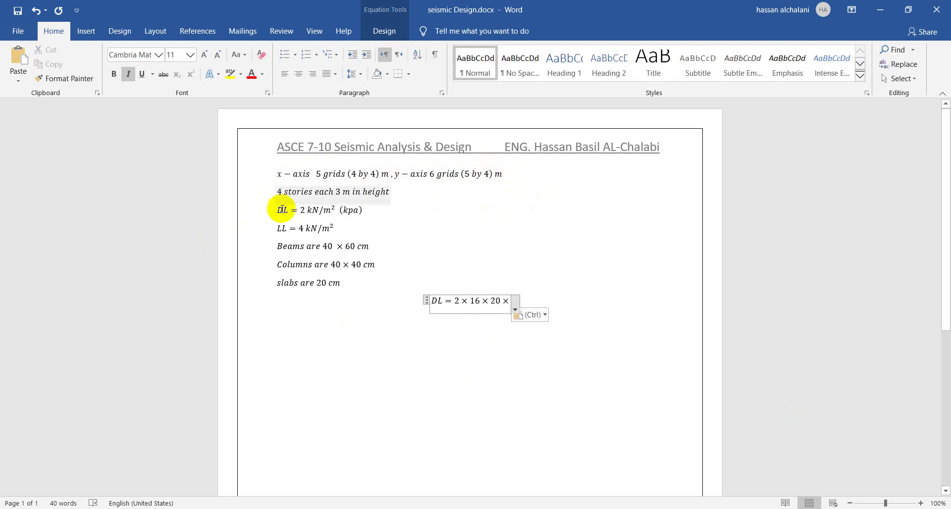
{"action": "type", "text": "4="}
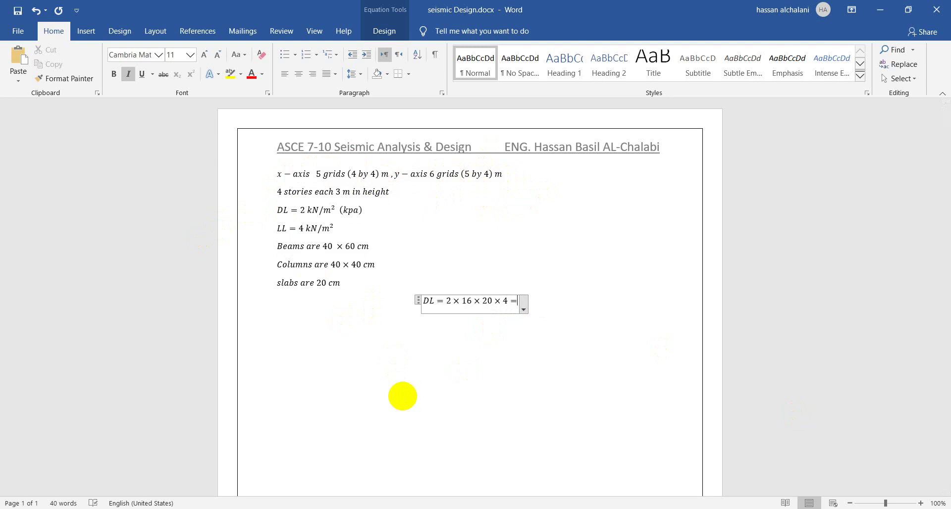
{"action": "type", "text": "25"}
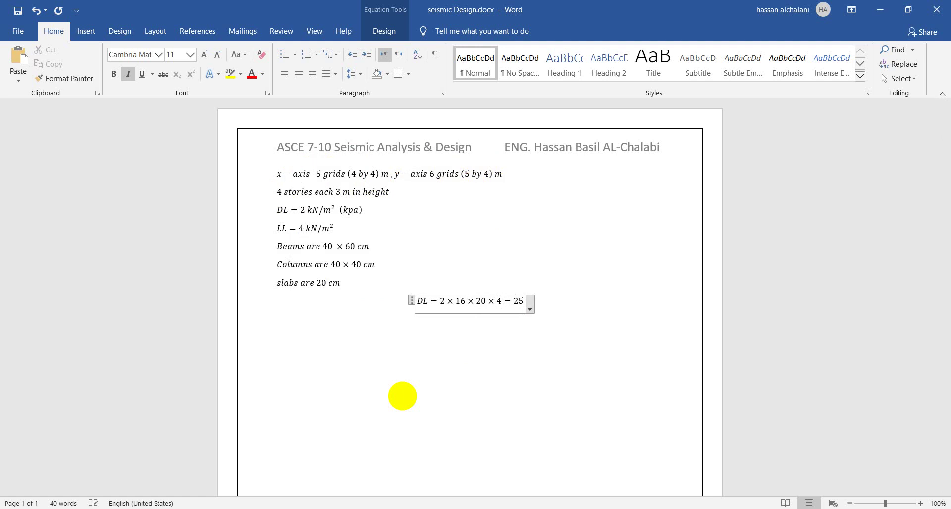
{"action": "type", "text": "60 kN"}
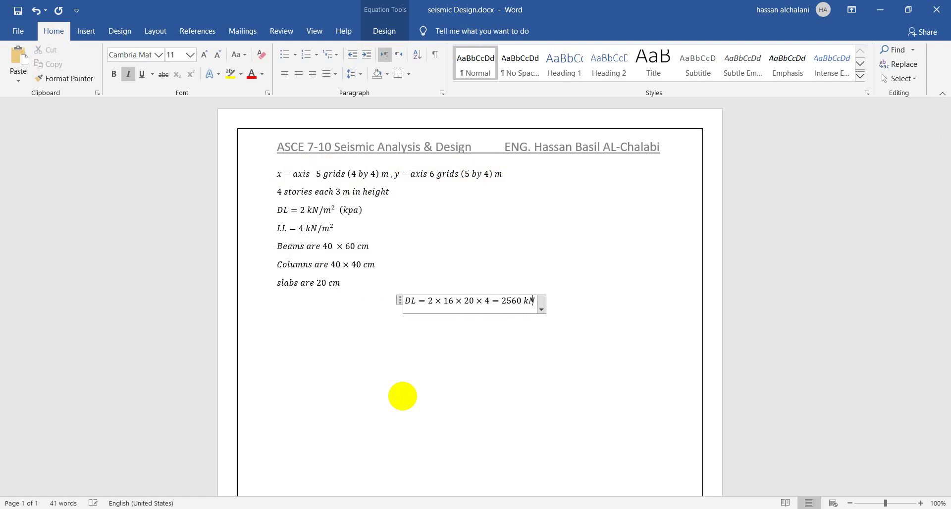
- Add a new equation below the dead load line reading LL = 4 × 16 × 20 × 4 = 5120 kN
{"action": "key", "text": "Return"}
{"action": "key", "text": "alt+equal"}
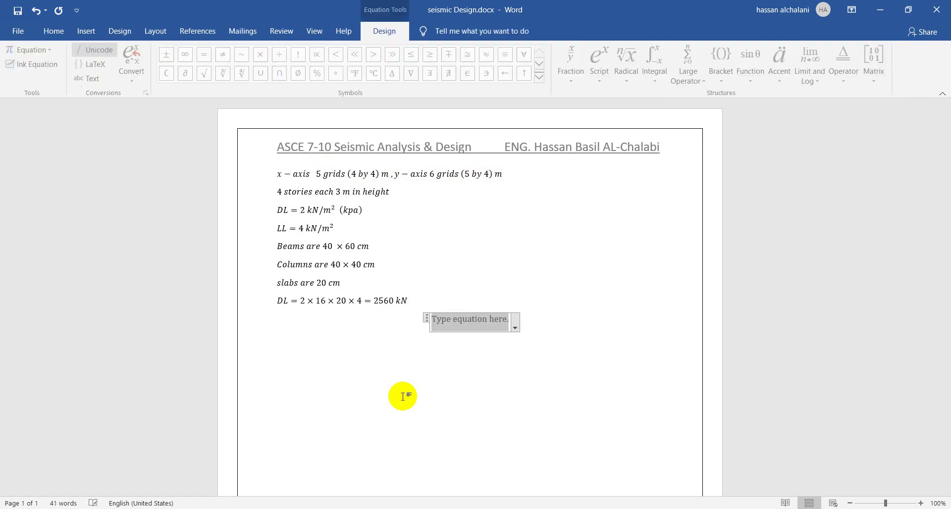
{"action": "type", "text": "LL=4"}
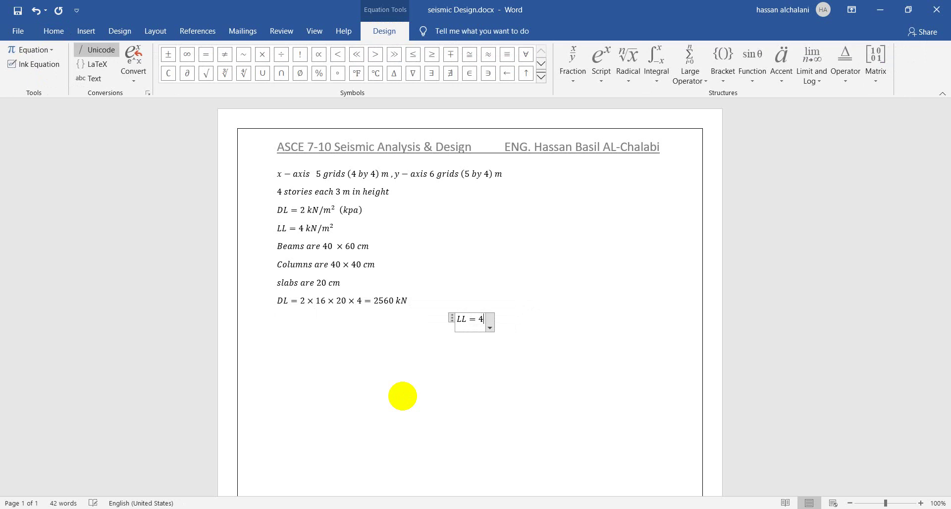
{"action": "type", "text": "\times 16\times 2"}
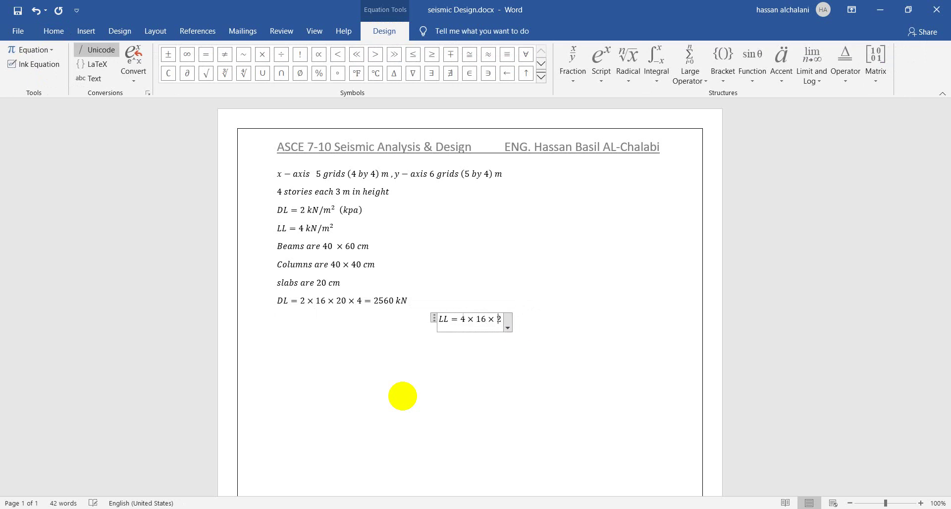
{"action": "type", "text": "0\times 4="}
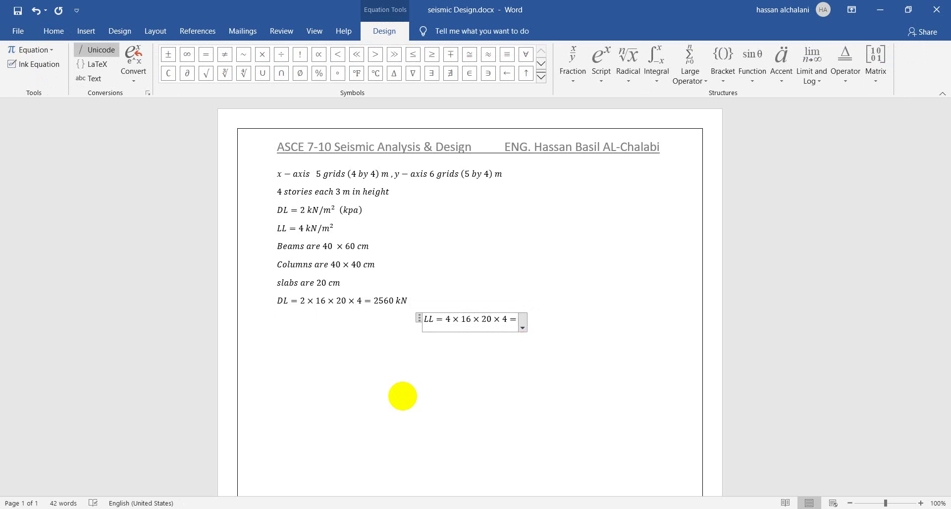
{"action": "type", "text": "5120 kN"}
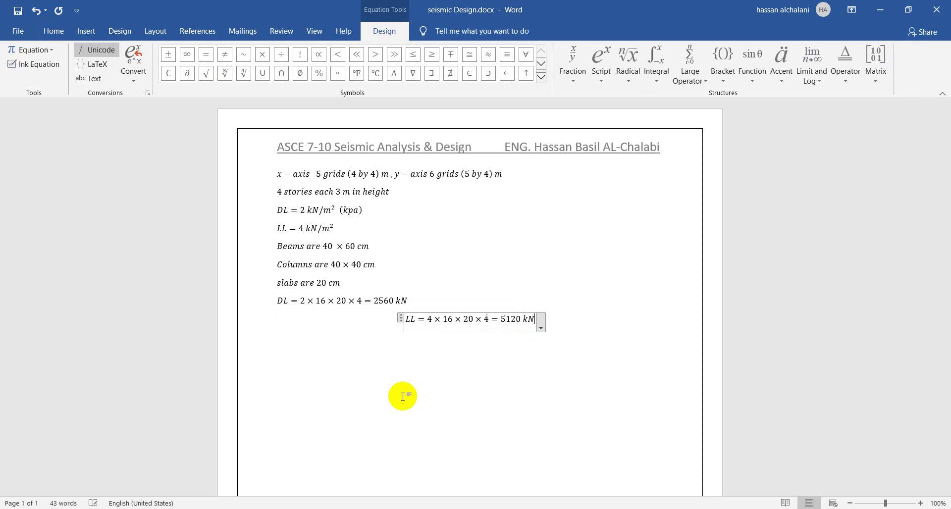
{"action": "key", "text": "Right"}
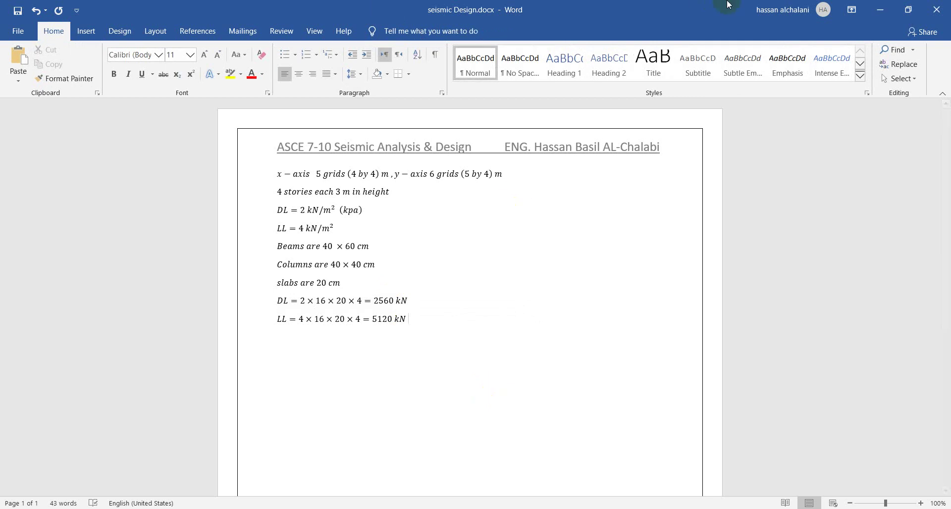
- Switch from Word to AutoCAD 2020 and open the recent drawing bDrawing1
{"action": "left_click", "coordinate": [879, 10]}
{"action": "left_click", "coordinate": [879, 10]}
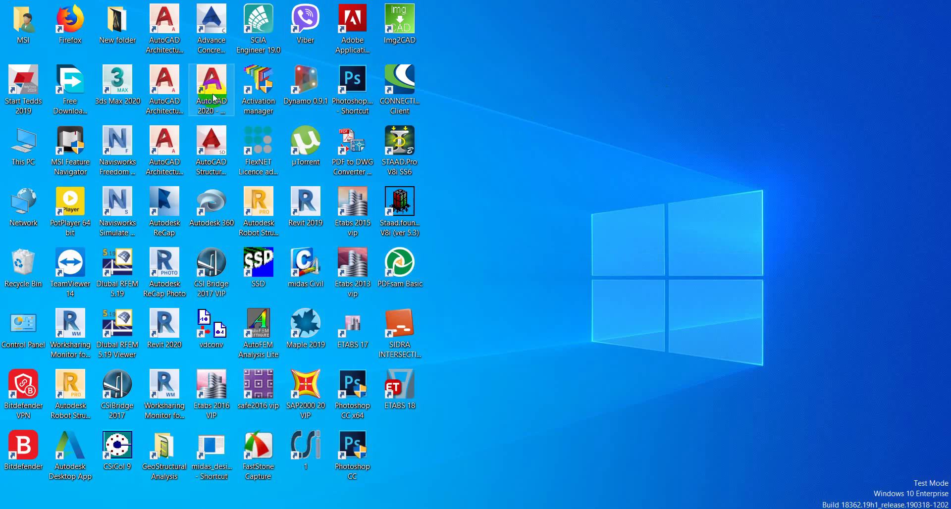
{"action": "double_click", "coordinate": [214, 101]}
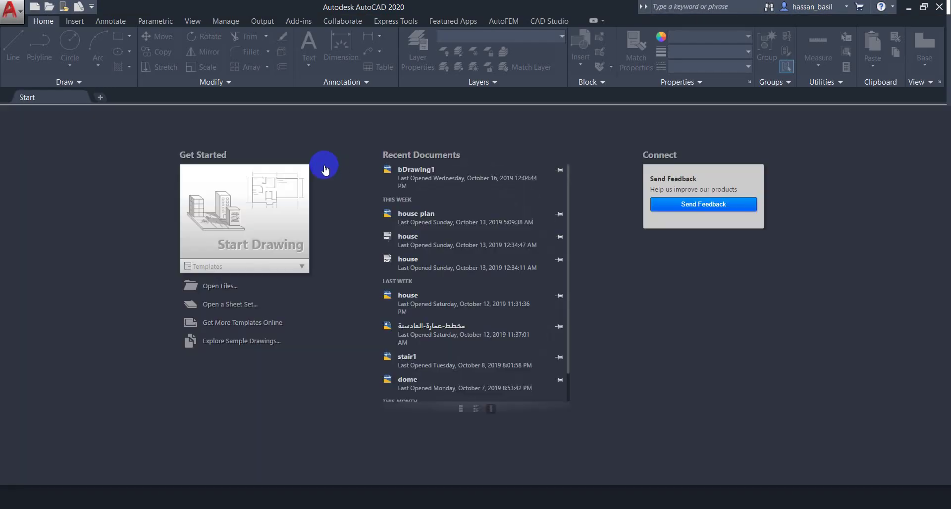
{"action": "left_click", "coordinate": [497, 257]}
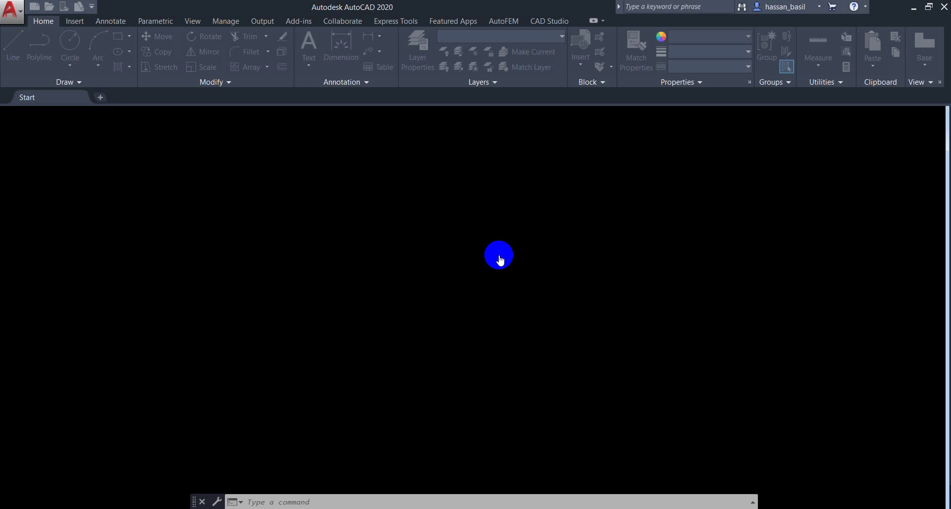
- Examine the 3D building model's beam and slab grid, first in perspective and finally in the Top view
{"action": "scroll", "coordinate": [594, 232], "scroll_direction": "up", "scroll_amount": 3}
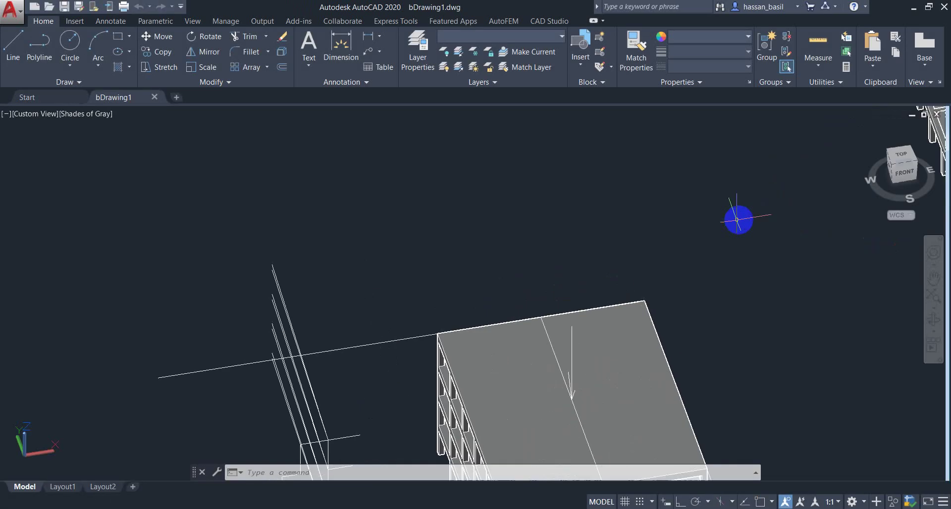
{"action": "middle_click_drag", "start_coordinate": [658, 228], "coordinate": [701, 151]}
{"action": "scroll", "coordinate": [533, 277], "scroll_direction": "up", "scroll_amount": 2}
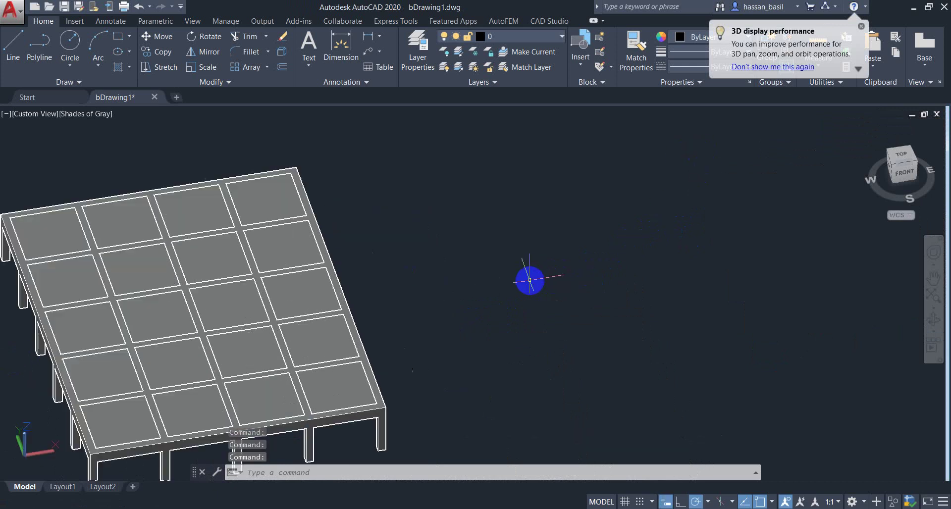
{"action": "middle_click_drag", "start_coordinate": [483, 289], "coordinate": [329, 344], "text": "shift"}
{"action": "scroll", "coordinate": [305, 308], "scroll_direction": "up", "scroll_amount": 3}
{"action": "middle_click_drag", "start_coordinate": [299, 218], "coordinate": [322, 378]}
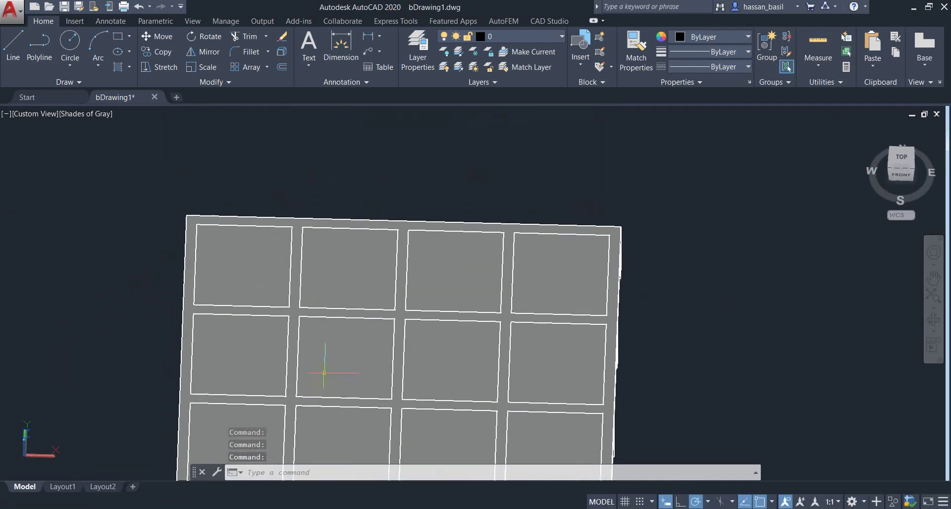
{"action": "scroll", "coordinate": [258, 193], "scroll_direction": "up", "scroll_amount": 2}
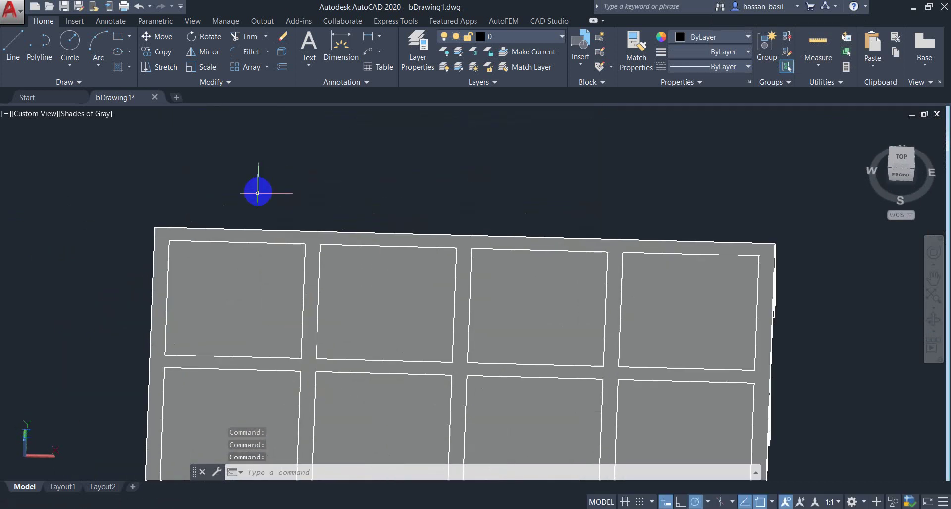
{"action": "left_click", "coordinate": [901, 158]}
{"action": "middle_click_drag", "start_coordinate": [569, 182], "coordinate": [431, 221]}
{"action": "scroll", "coordinate": [431, 221], "scroll_direction": "up", "scroll_amount": 2}
{"action": "scroll", "coordinate": [456, 221], "scroll_direction": "up", "scroll_amount": 3}
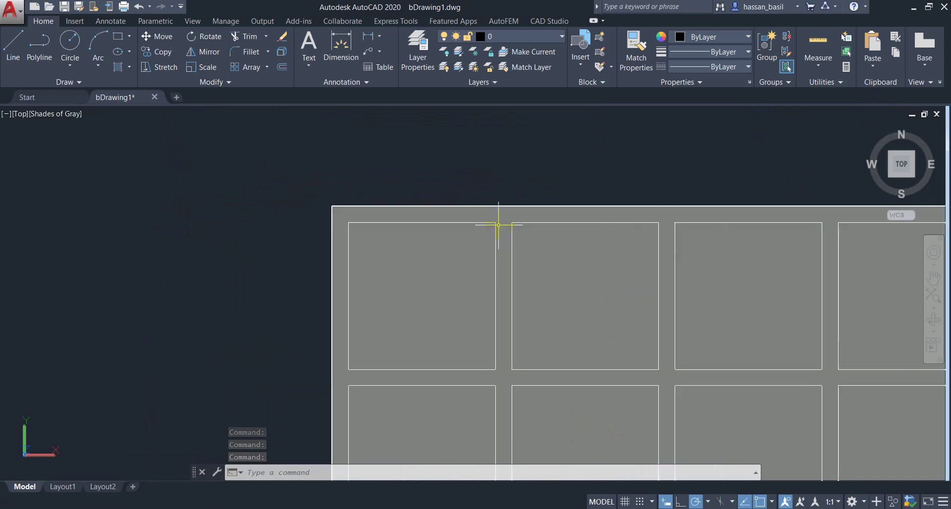
{"action": "left_click", "coordinate": [337, 196]}
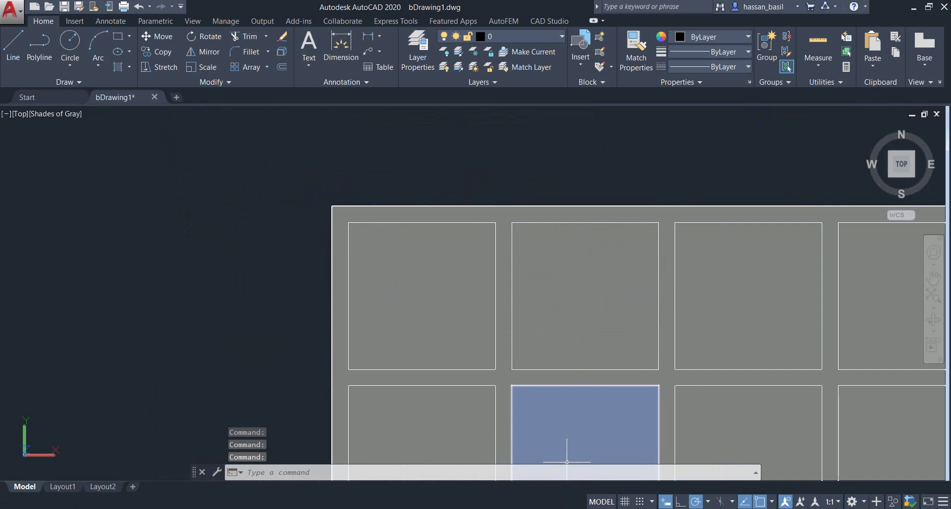
- Leave AutoCAD, launch ETABS 2016 and start a new model
{"action": "left_click", "coordinate": [909, 10]}
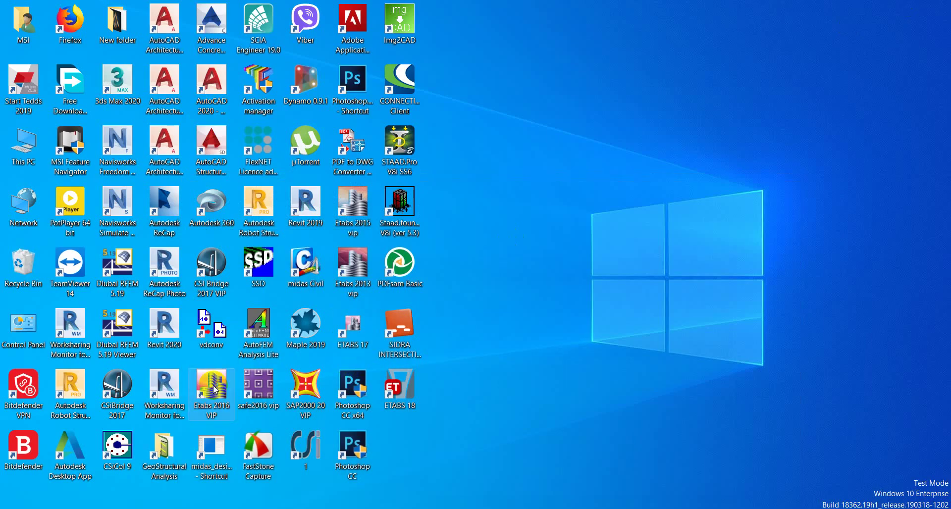
{"action": "double_click", "coordinate": [211, 388]}
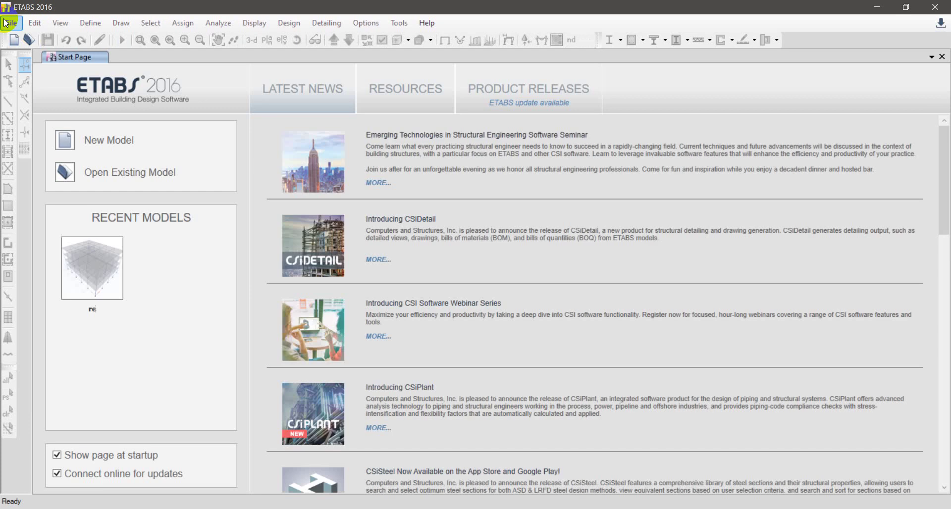
{"action": "left_click", "coordinate": [11, 22]}
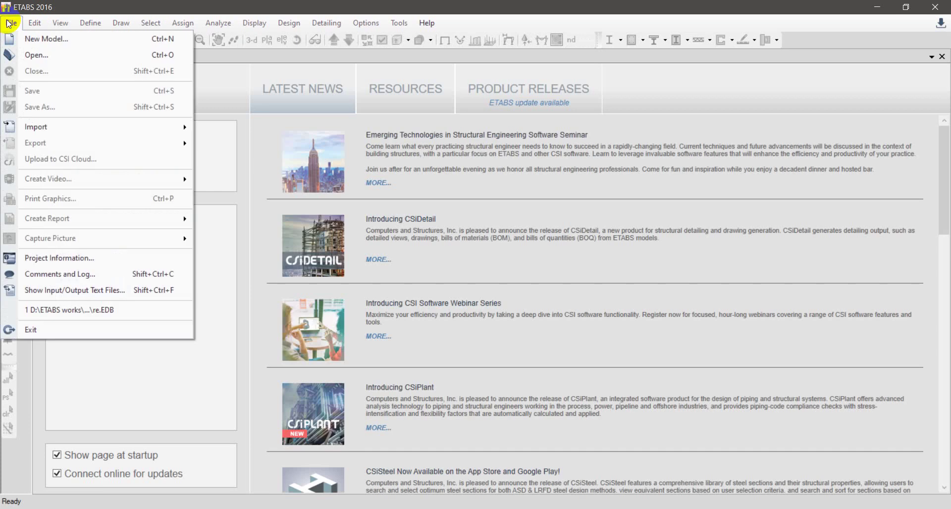
{"action": "left_click", "coordinate": [52, 38]}
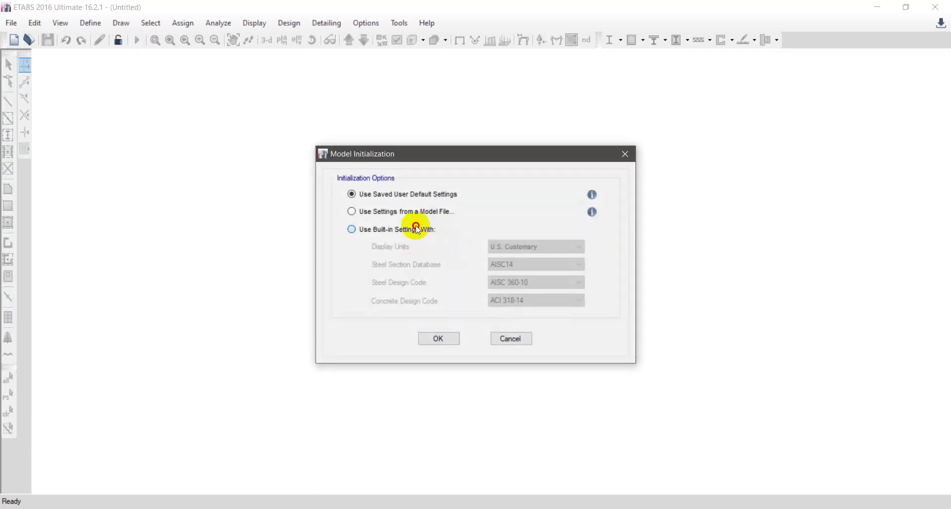
- Initialize the model with built-in settings using Metric SI display units
{"action": "left_click", "coordinate": [416, 229]}
{"action": "left_click", "coordinate": [500, 246]}
{"action": "left_click", "coordinate": [504, 273]}
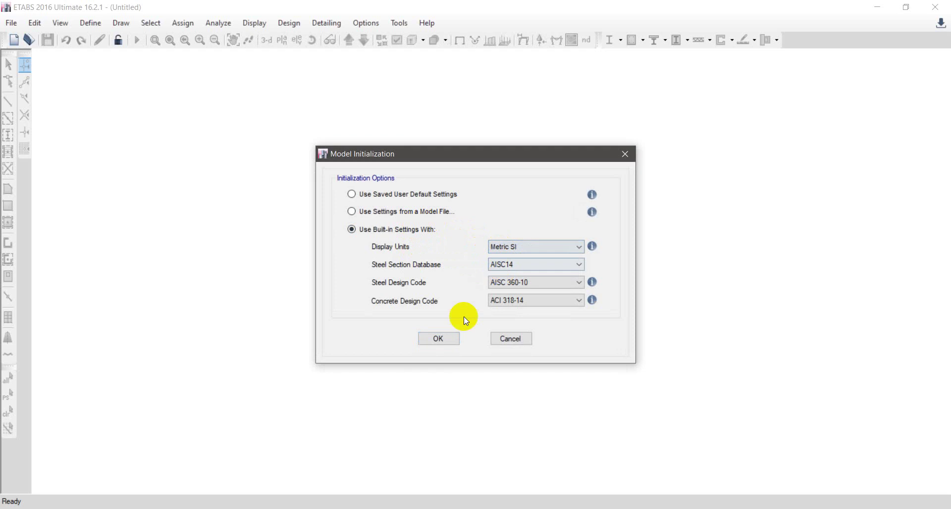
{"action": "left_click", "coordinate": [439, 338]}
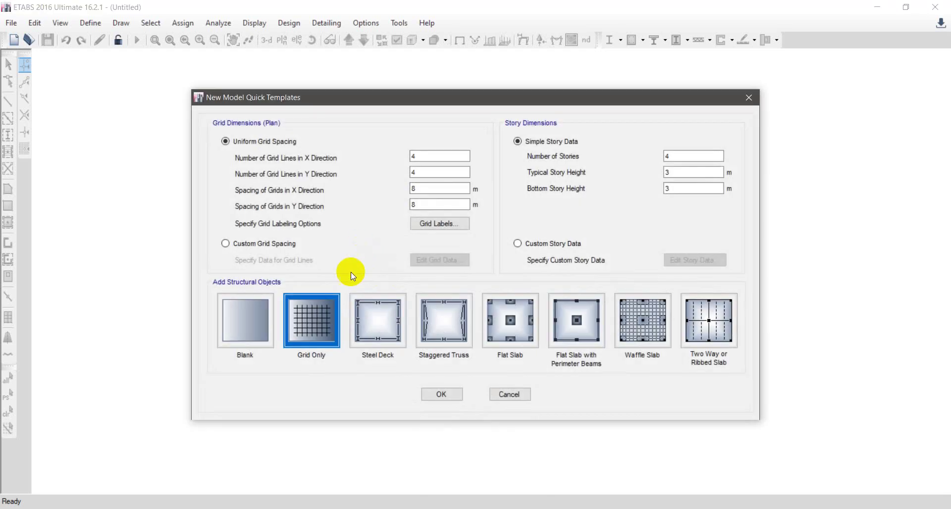
- Check the x-axis grid data in the Word document and set the number of X-direction grid lines to 5 in ETABS
{"action": "double_click", "coordinate": [448, 156]}
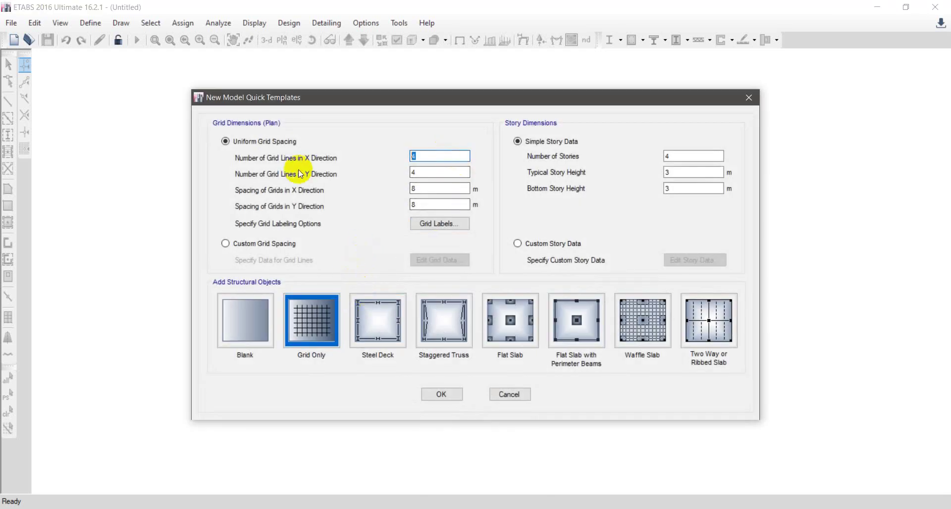
{"action": "key", "text": "alt+Tab"}
{"action": "key", "text": "alt+Tab"}
{"action": "key", "text": "alt+Tab"}
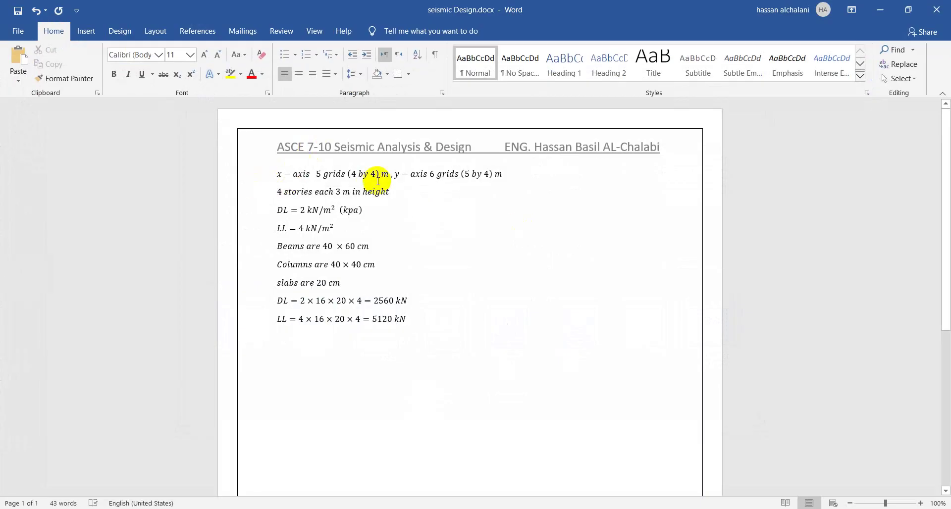
{"action": "key", "text": "alt+Tab"}
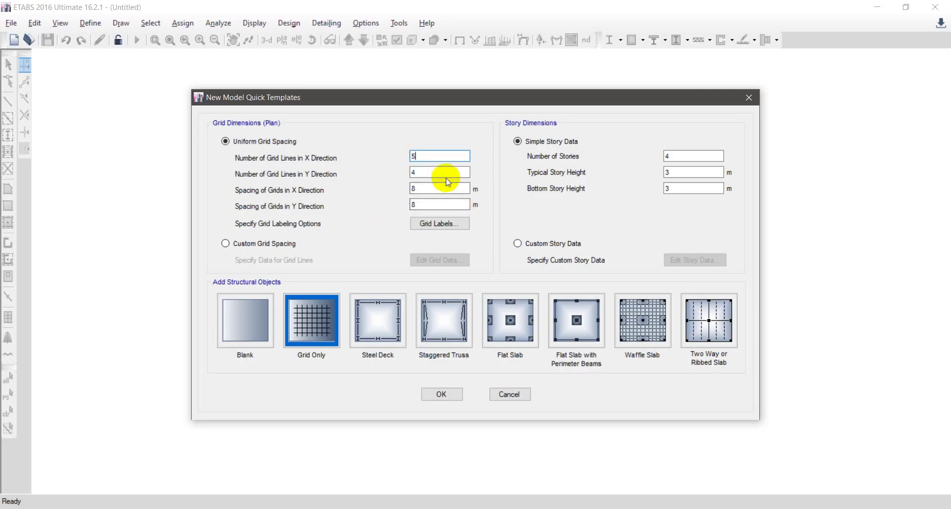
{"action": "type", "text": "5"}
{"action": "key", "text": "Tab"}
- Check the y-axis grid data in the Word document and set the number of Y-direction grid lines to 6 in ETABS
{"action": "key", "text": "alt+Tab"}
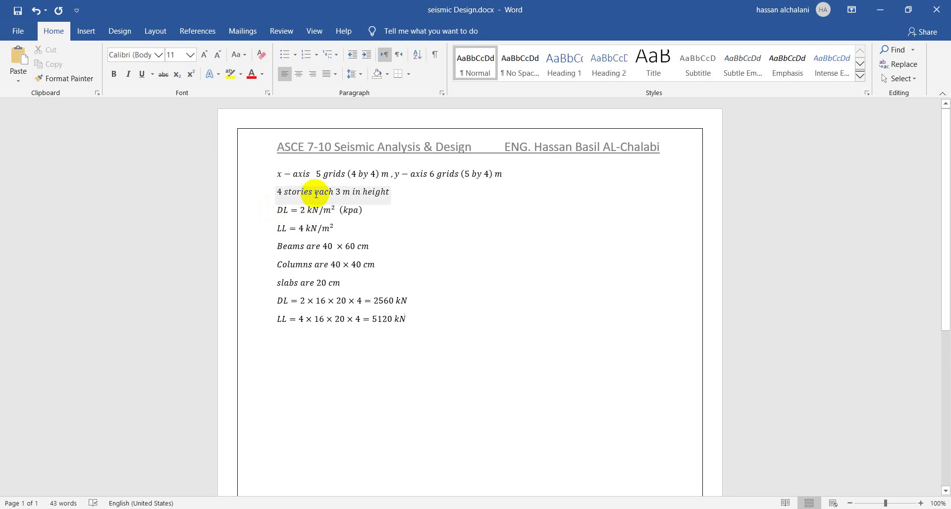
{"action": "key", "text": "alt+Tab"}
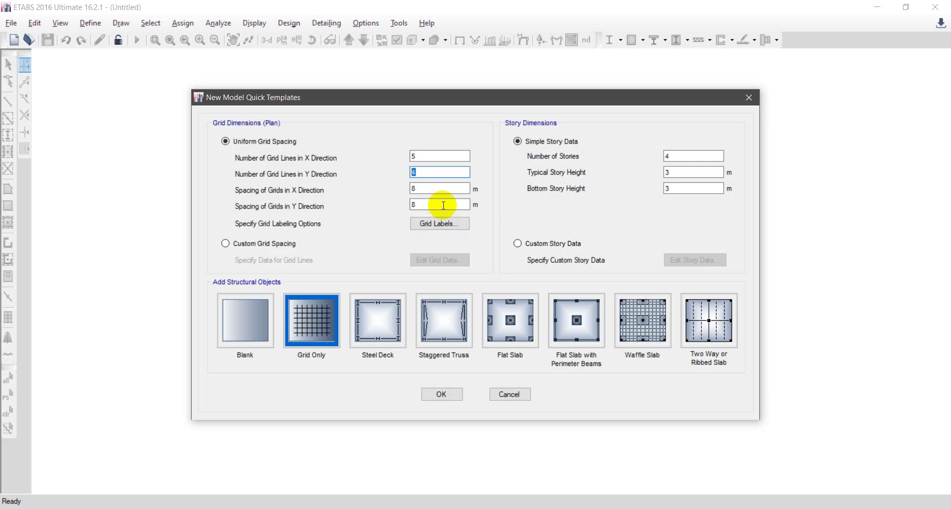
{"action": "key", "text": "alt+Tab"}
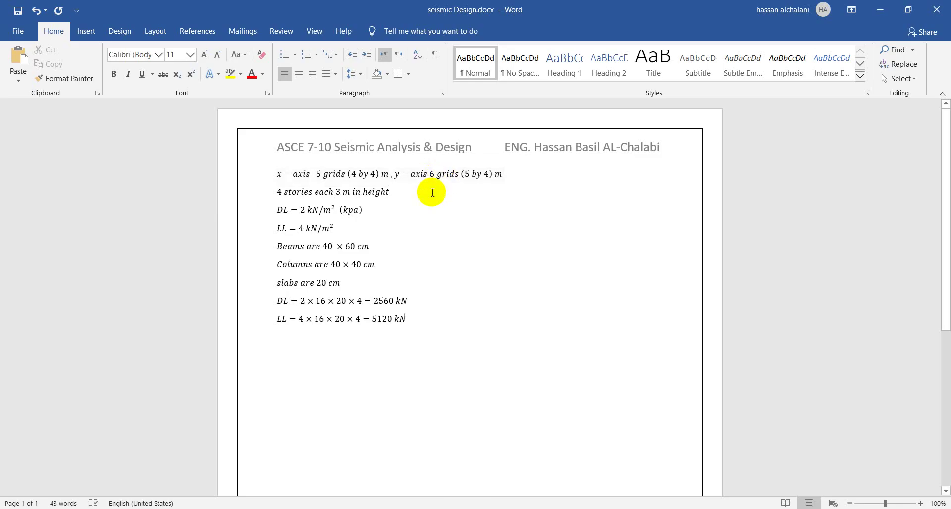
{"action": "key", "text": "alt+Tab"}
{"action": "type", "text": "6"}
- Set the grid spacing to 4 m in both the X and Y directions
{"action": "double_click", "coordinate": [422, 191]}
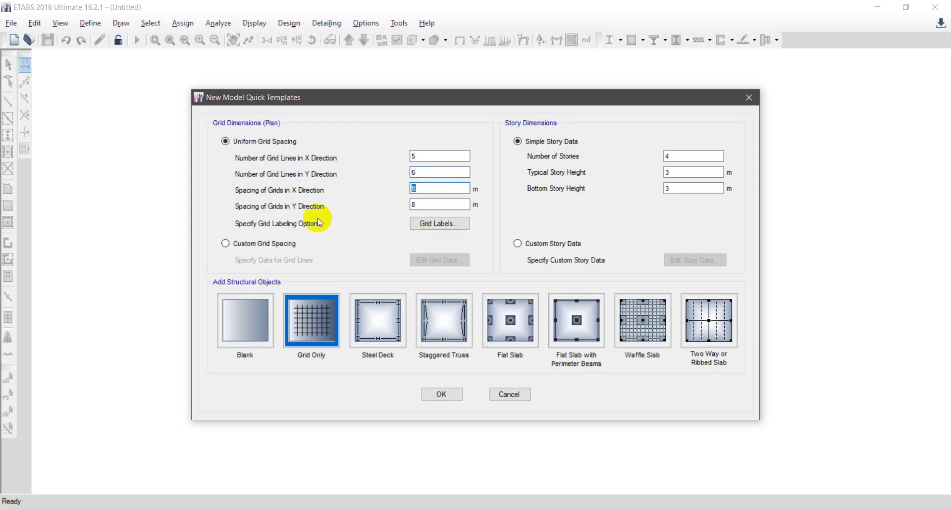
{"action": "type", "text": "4"}
{"action": "double_click", "coordinate": [433, 202]}
{"action": "type", "text": "4"}
- Choose the Two Way or Ribbed Slab template and set its left, right, top and bottom edge overhangs to 0 m
{"action": "left_click", "coordinate": [718, 317]}
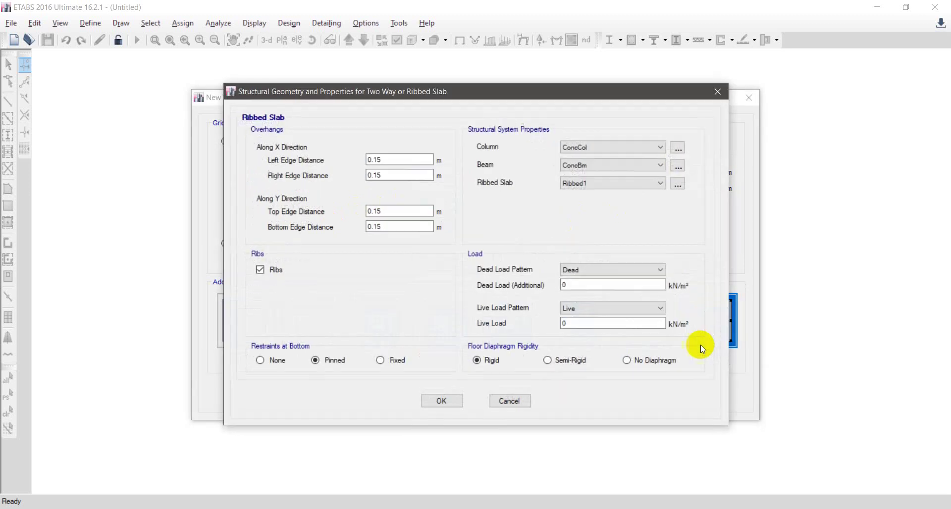
{"action": "double_click", "coordinate": [394, 159]}
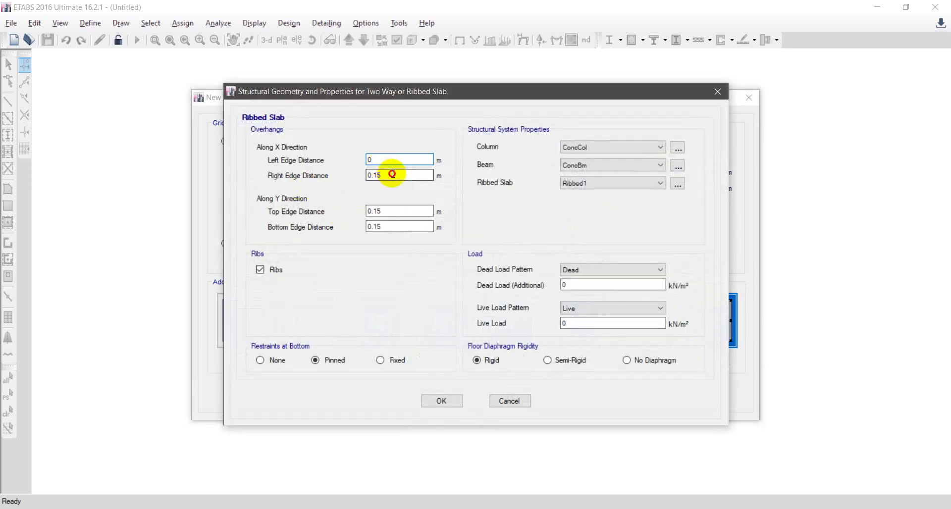
{"action": "double_click", "coordinate": [392, 173]}
{"action": "type", "text": "0"}
{"action": "double_click", "coordinate": [411, 211]}
{"action": "type", "text": "0"}
{"action": "double_click", "coordinate": [413, 227]}
{"action": "type", "text": "0"}
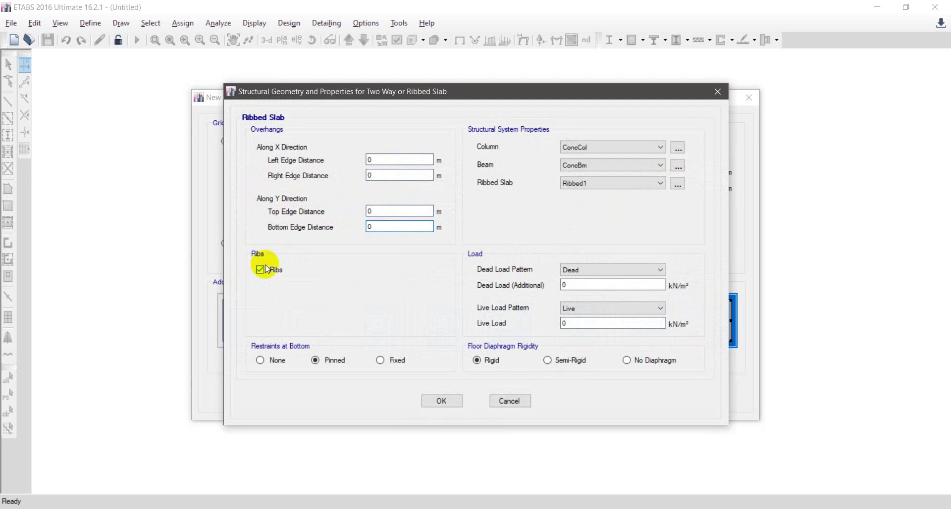
- Turn off the slab ribs, set the base restraints to Fixed and enter a live load of 4 kN/m²
{"action": "left_click", "coordinate": [272, 278]}
{"action": "left_click", "coordinate": [391, 360]}
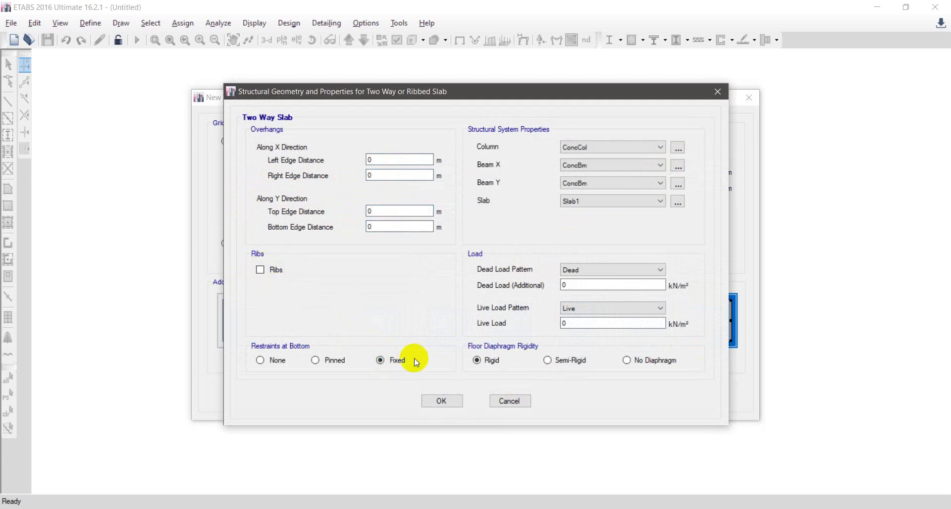
{"action": "left_click", "coordinate": [594, 284]}
{"action": "double_click", "coordinate": [589, 322]}
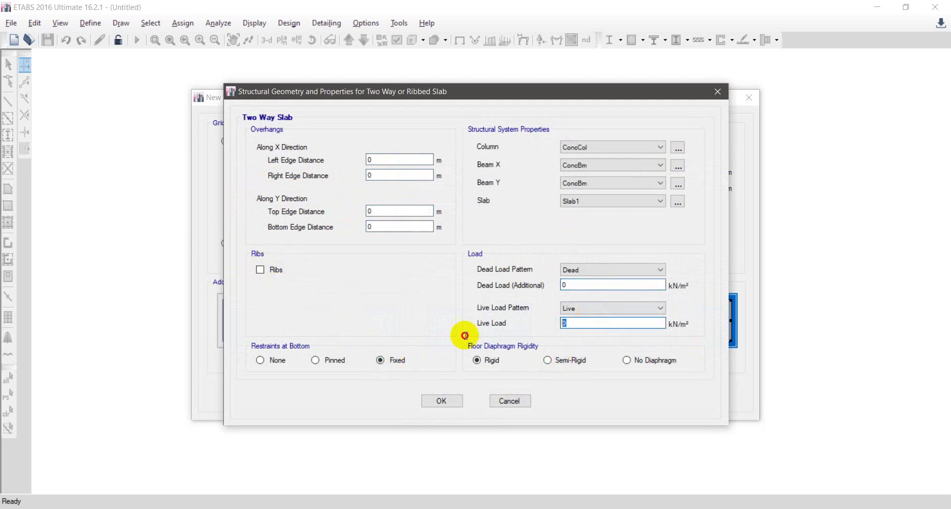
{"action": "type", "text": "4"}
- Delete the SteelBm and SteelCol sections from the frame properties
{"action": "left_click", "coordinate": [680, 145]}
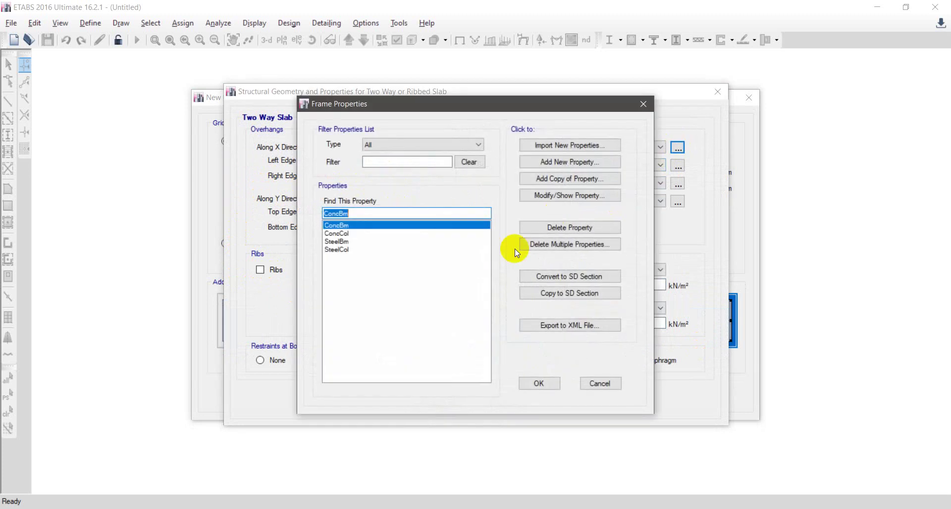
{"action": "left_click", "coordinate": [563, 244]}
{"action": "left_click_drag", "start_coordinate": [431, 220], "coordinate": [431, 229]}
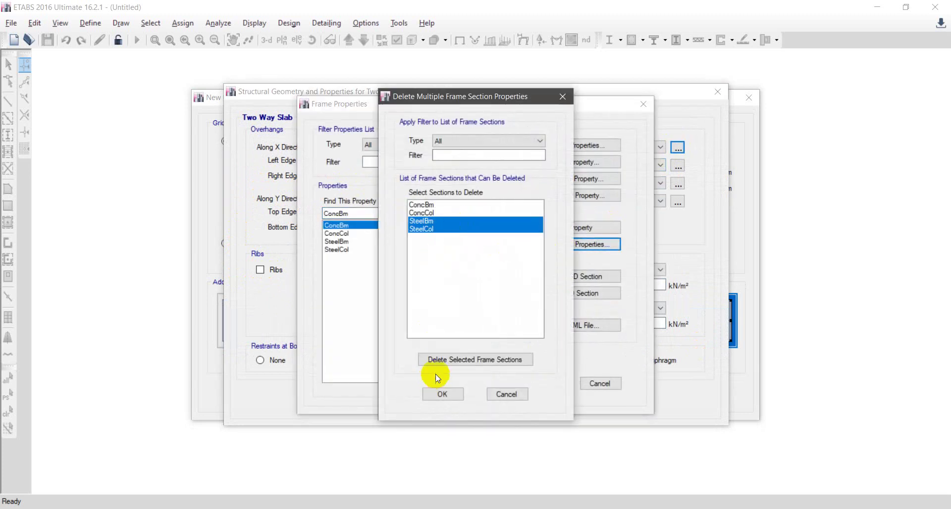
{"action": "left_click", "coordinate": [441, 360]}
{"action": "left_click", "coordinate": [443, 395]}
- Set the ConcCol section's depth and width to 400 mm each
{"action": "left_click", "coordinate": [349, 233]}
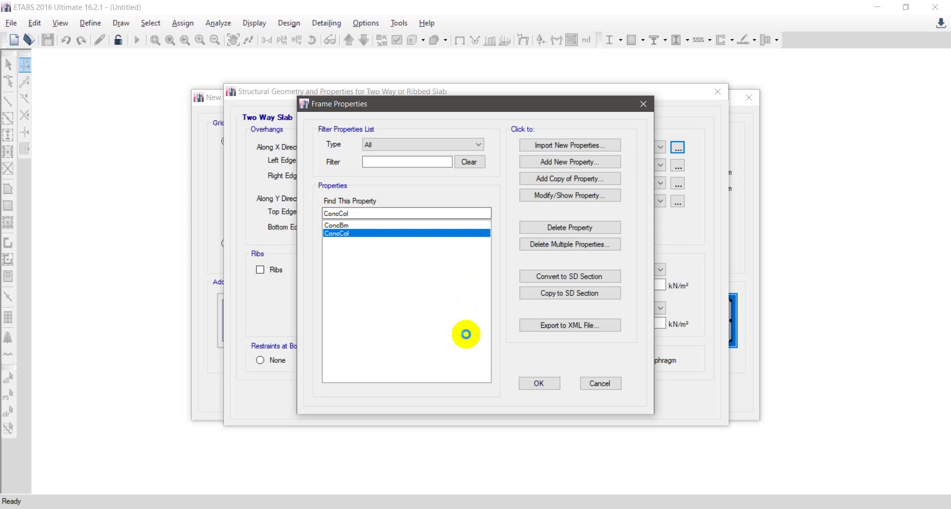
{"action": "double_click", "coordinate": [460, 316]}
{"action": "double_click", "coordinate": [463, 295]}
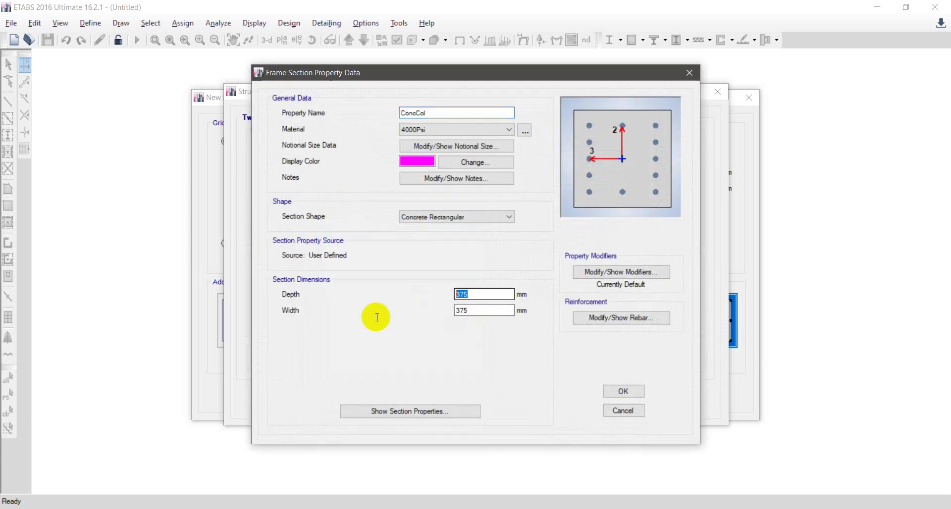
{"action": "type", "text": "400"}
{"action": "double_click", "coordinate": [489, 310]}
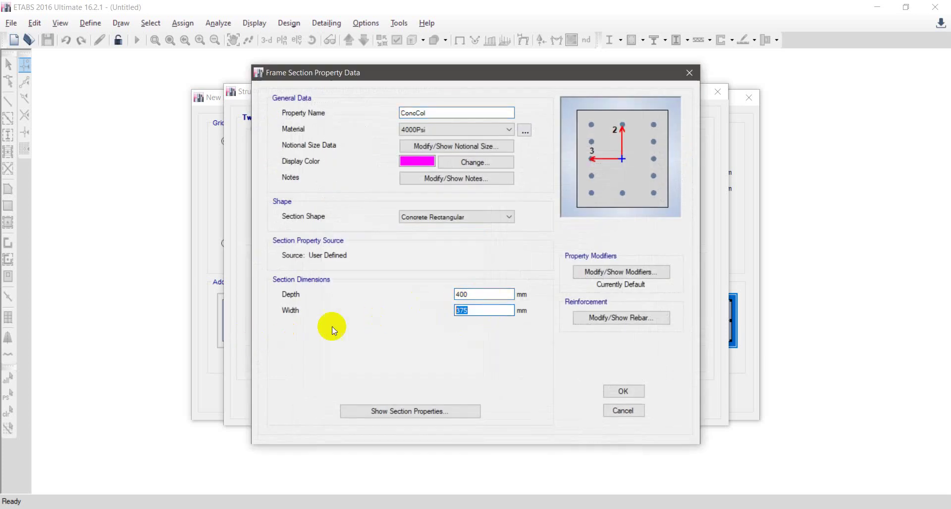
{"action": "type", "text": "400"}
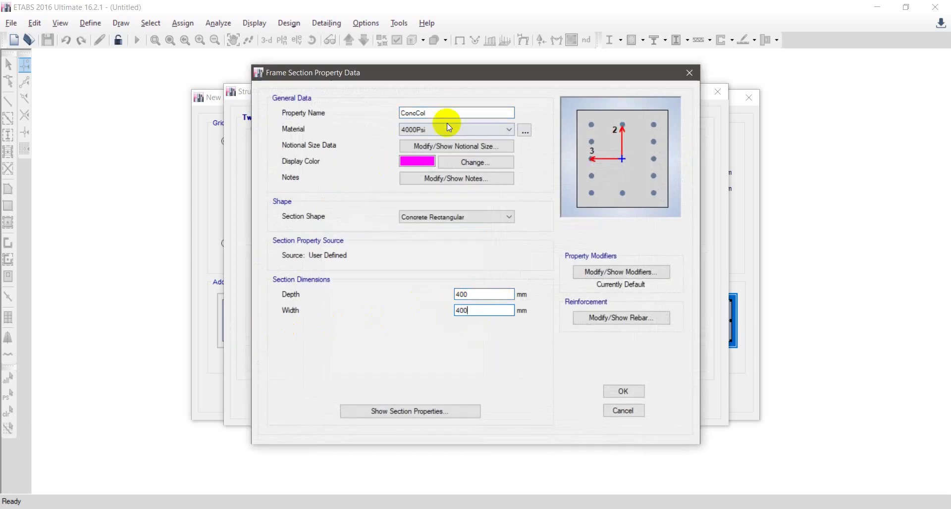
- Rename the 4000Psi concrete material C25, with a unit weight of 24 kN/m³ and a modulus of elasticity of 23650 MPa
{"action": "left_click", "coordinate": [525, 131]}
{"action": "left_click", "coordinate": [368, 201]}
{"action": "double_click", "coordinate": [368, 200]}
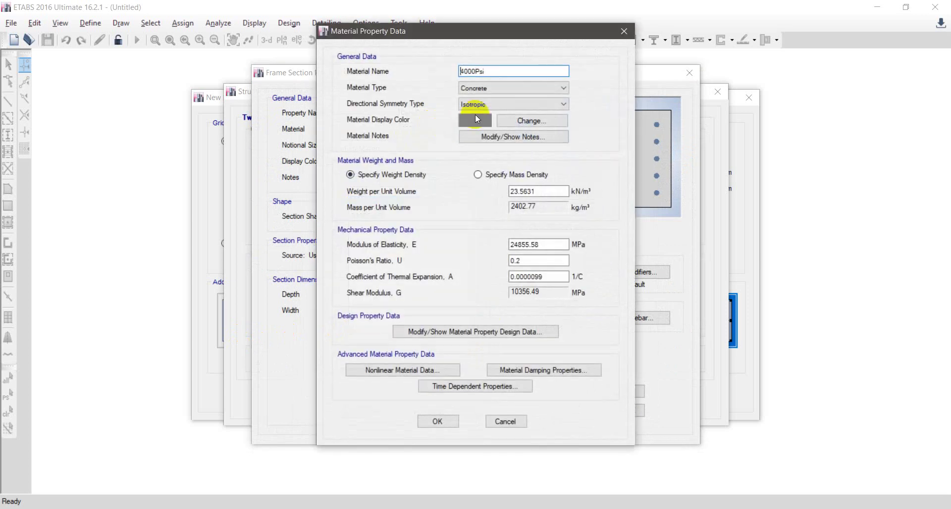
{"action": "double_click", "coordinate": [495, 71]}
{"action": "type", "text": "C25"}
{"action": "double_click", "coordinate": [542, 192]}
{"action": "type", "text": "24"}
{"action": "double_click", "coordinate": [540, 244]}
{"action": "type", "text": "23"}
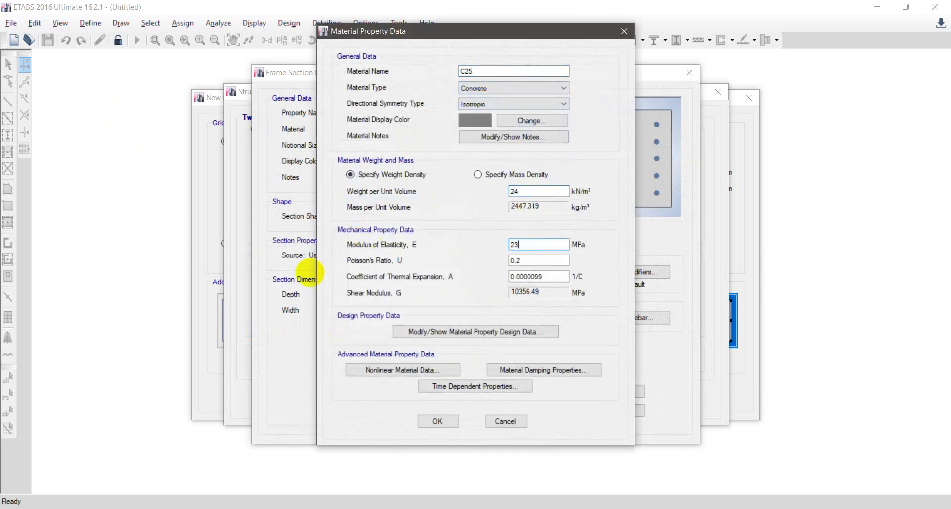
{"action": "type", "text": "650"}
- Set the C25 material's specified compressive strength to 25 MPa and accept the material and column section definitions
{"action": "left_click", "coordinate": [455, 328]}
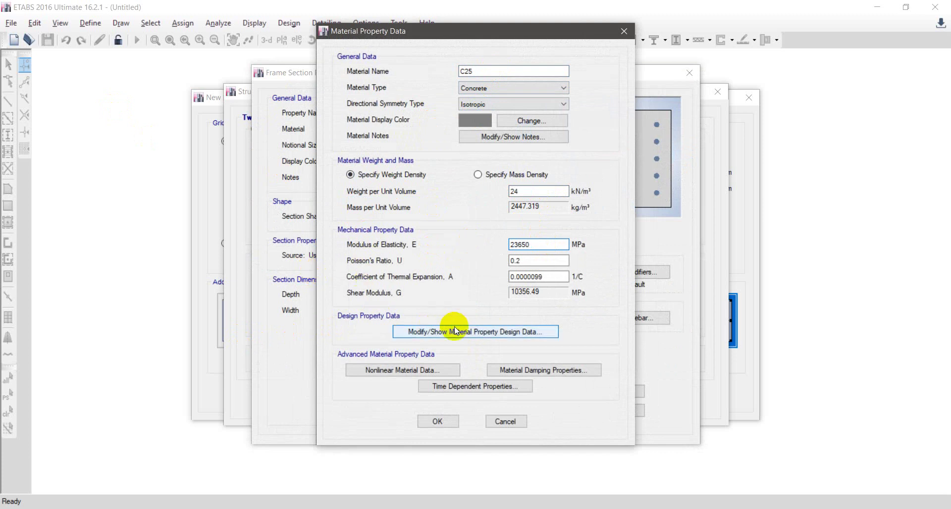
{"action": "left_click", "coordinate": [547, 228]}
{"action": "key", "text": "BackSpace"}
{"action": "key", "text": "BackSpace"}
{"action": "key", "text": "BackSpace"}
{"action": "key", "text": "BackSpace"}
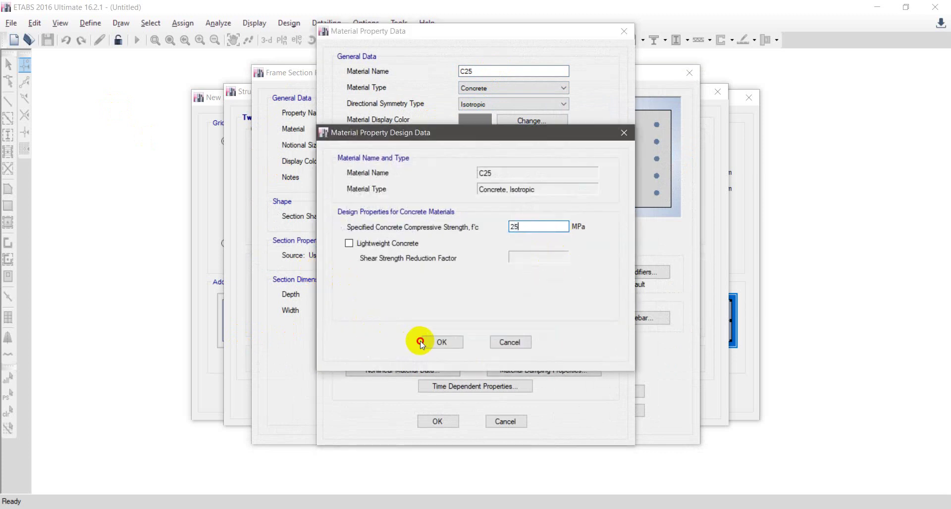
{"action": "left_click", "coordinate": [420, 342]}
{"action": "left_click", "coordinate": [435, 421]}
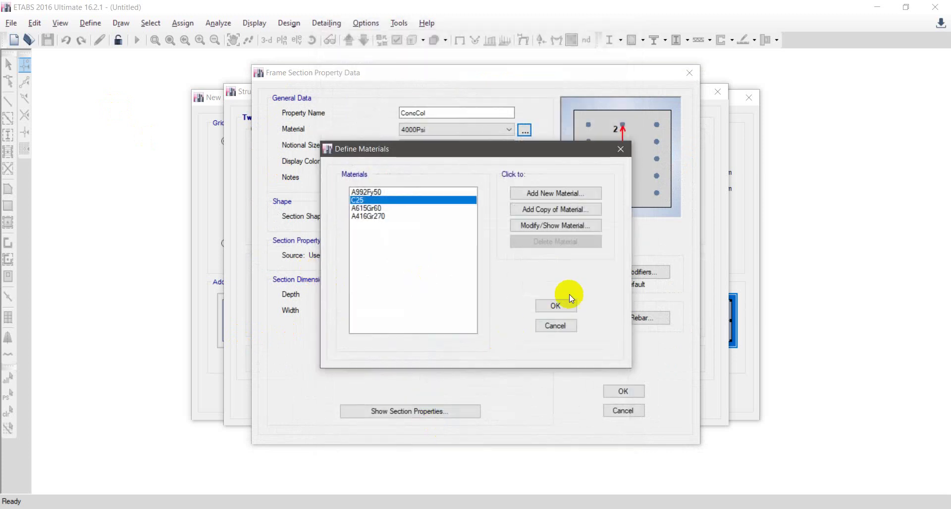
{"action": "left_click", "coordinate": [557, 307]}
{"action": "left_click", "coordinate": [623, 390]}
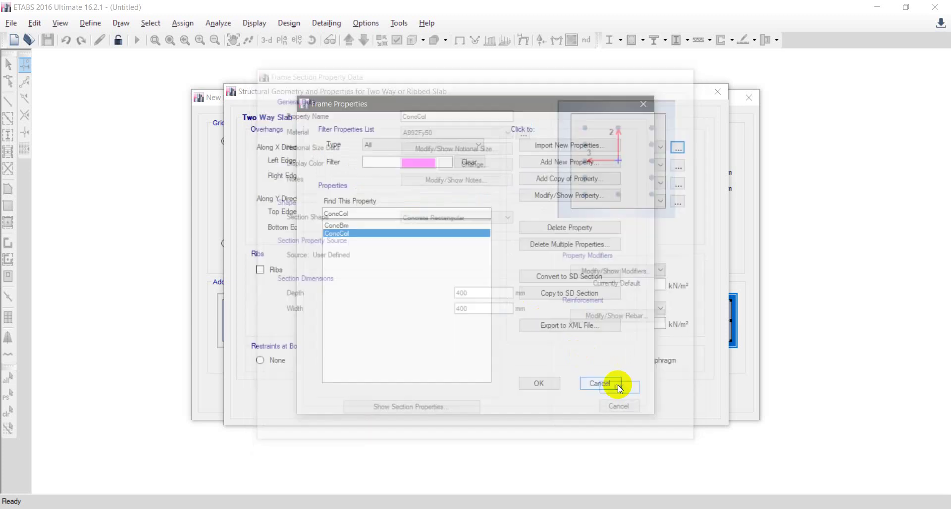
- Set the ConcBm section's depth to 600 mm and width to 400 mm, and accept the frame properties
{"action": "left_click", "coordinate": [337, 225]}
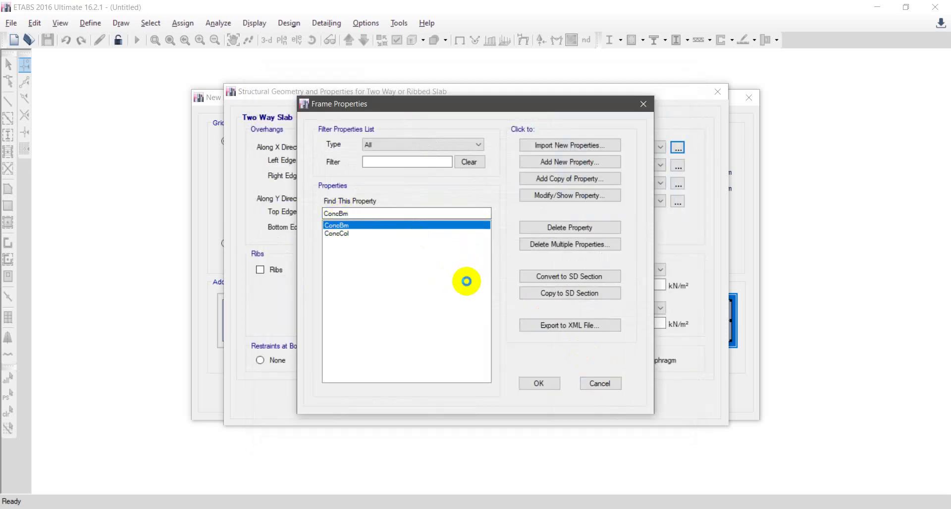
{"action": "double_click", "coordinate": [466, 281]}
{"action": "double_click", "coordinate": [496, 295]}
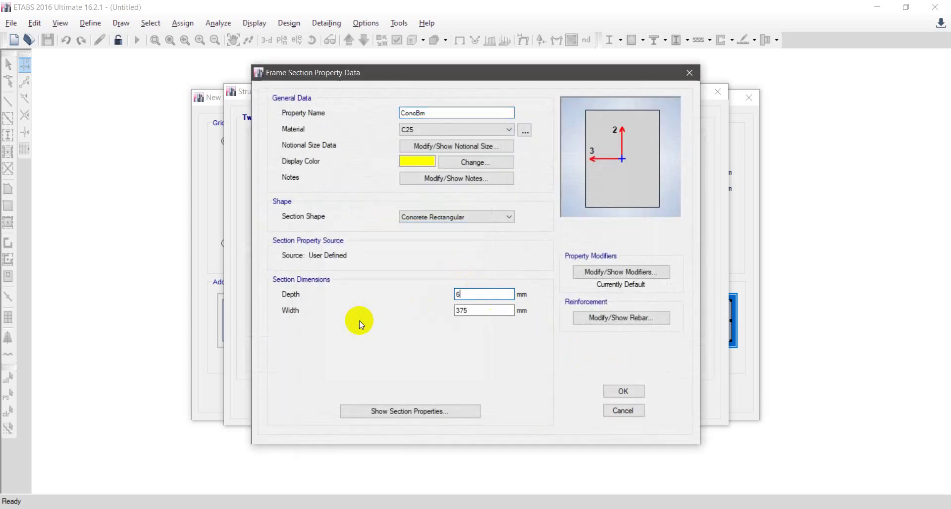
{"action": "type", "text": "600"}
{"action": "key", "text": "Tab"}
{"action": "type", "text": "4"}
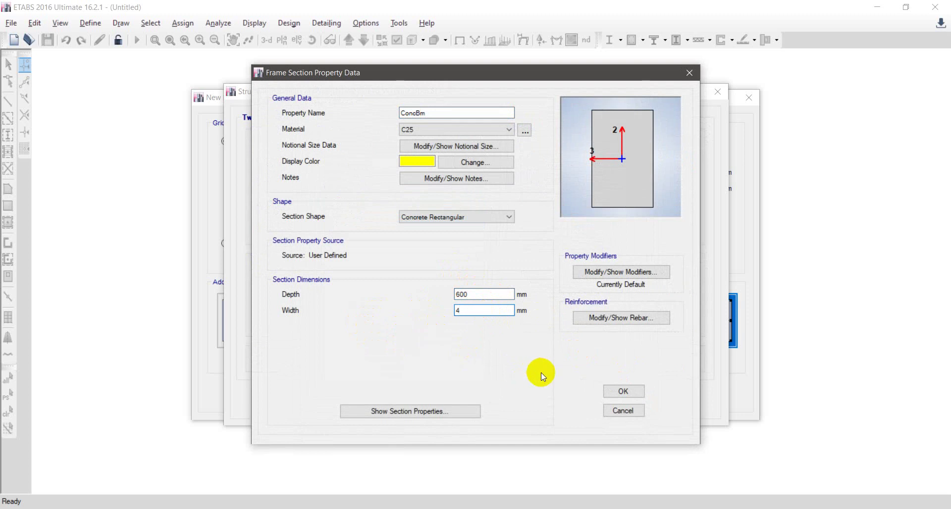
{"action": "left_click", "coordinate": [619, 391]}
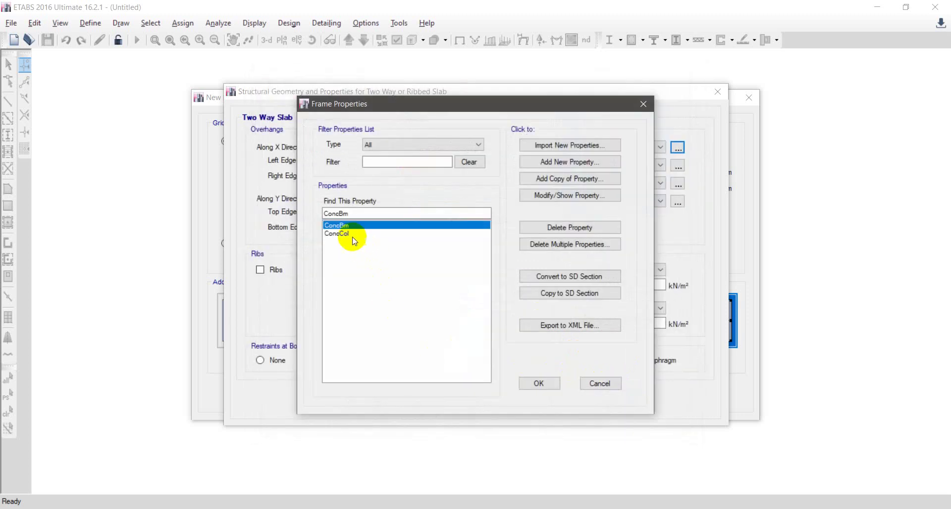
{"action": "left_click", "coordinate": [341, 233]}
{"action": "left_click", "coordinate": [532, 384]}
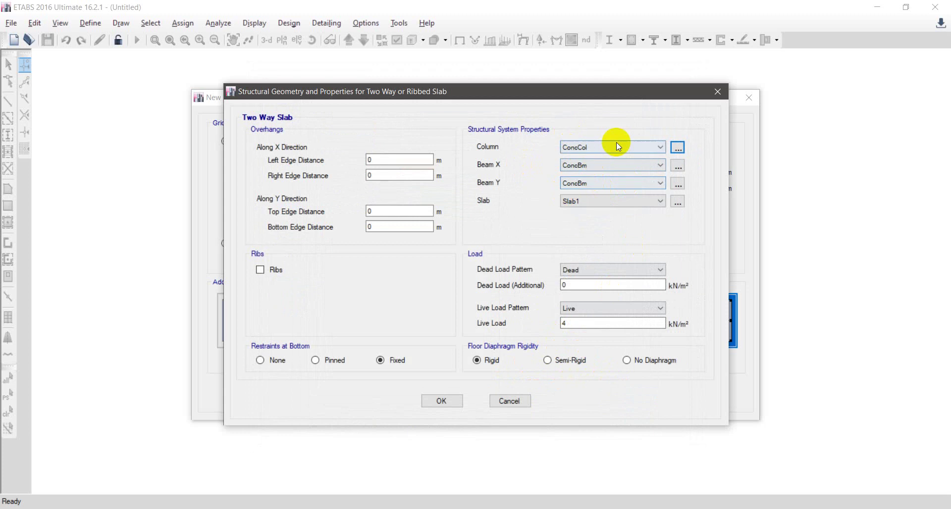
- Review the Slab1 property and generate the building model from the two-way slab template
{"action": "left_click", "coordinate": [677, 201]}
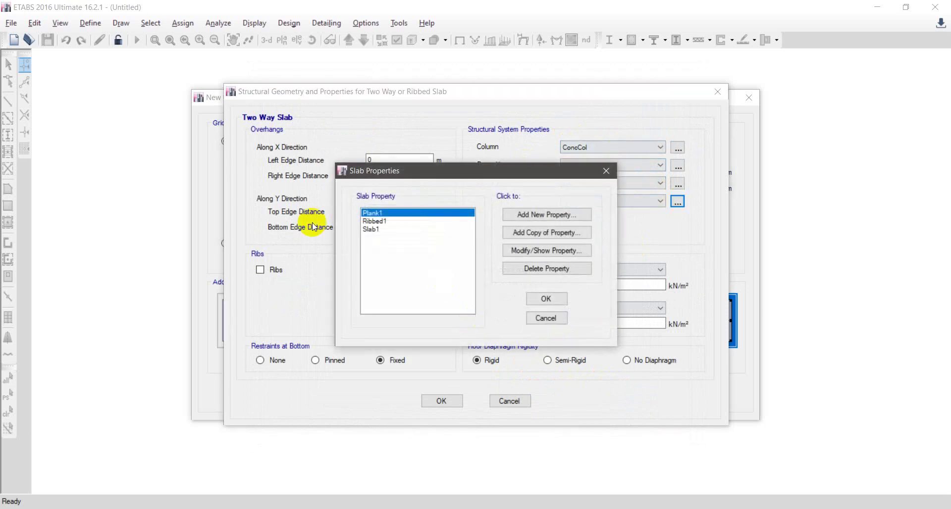
{"action": "double_click", "coordinate": [371, 229]}
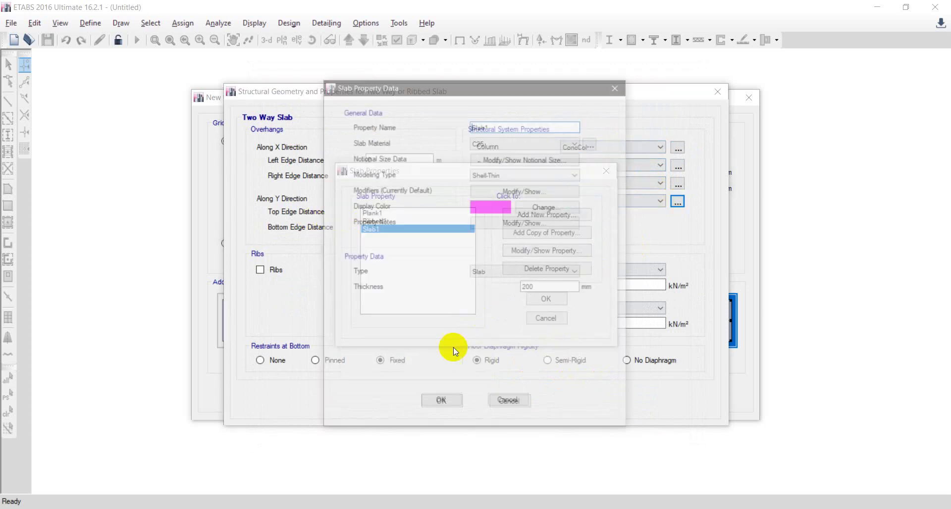
{"action": "left_click", "coordinate": [446, 404]}
{"action": "left_click", "coordinate": [544, 298]}
{"action": "left_click", "coordinate": [450, 399]}
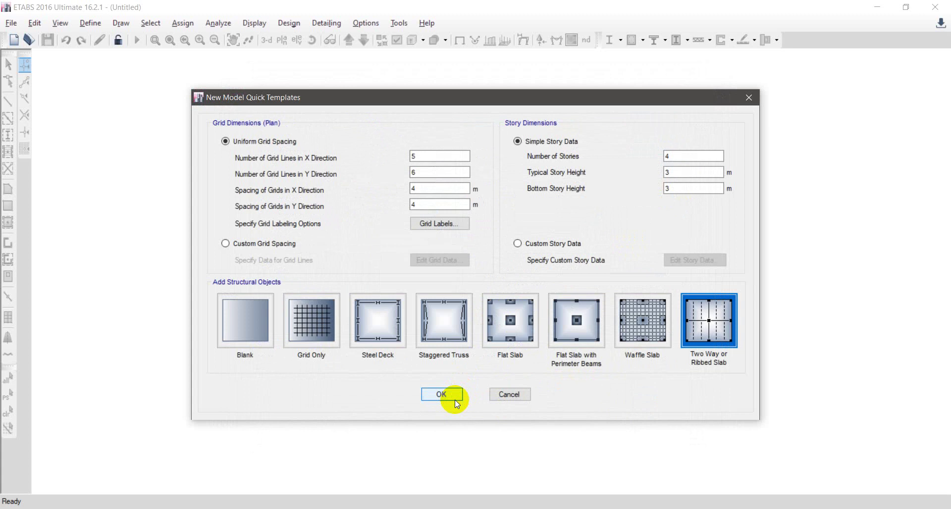
{"action": "left_click", "coordinate": [447, 394]}
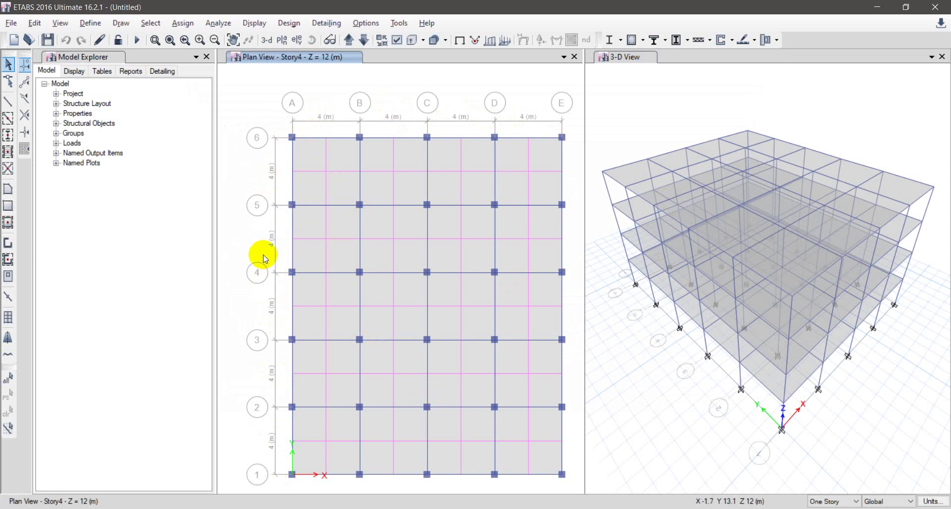
- Show the frames extruded in the Story4 plan view and examine the beam-column joints at grids A-6 and B-6
{"action": "left_click", "coordinate": [325, 138]}
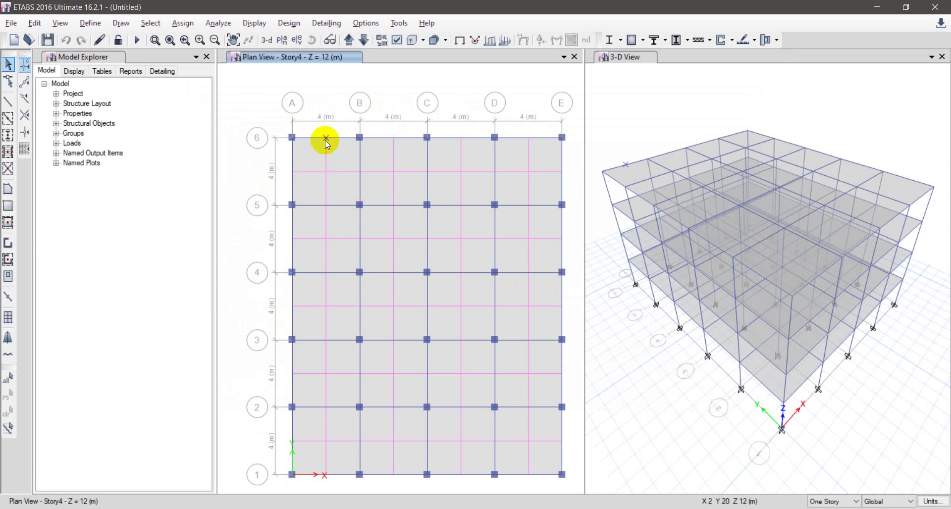
{"action": "left_click", "coordinate": [318, 139]}
{"action": "scroll", "coordinate": [308, 124], "scroll_direction": "up", "scroll_amount": 5}
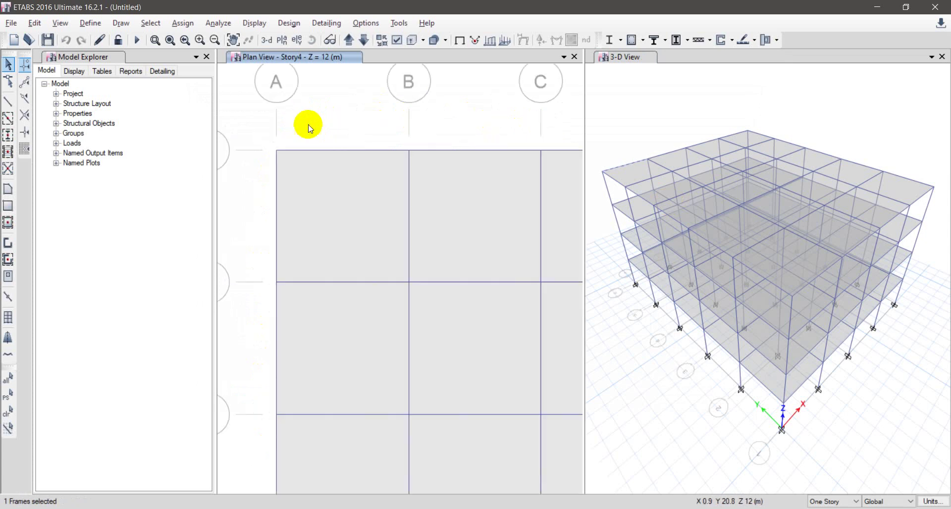
{"action": "middle_click_drag", "start_coordinate": [279, 168], "coordinate": [372, 170]}
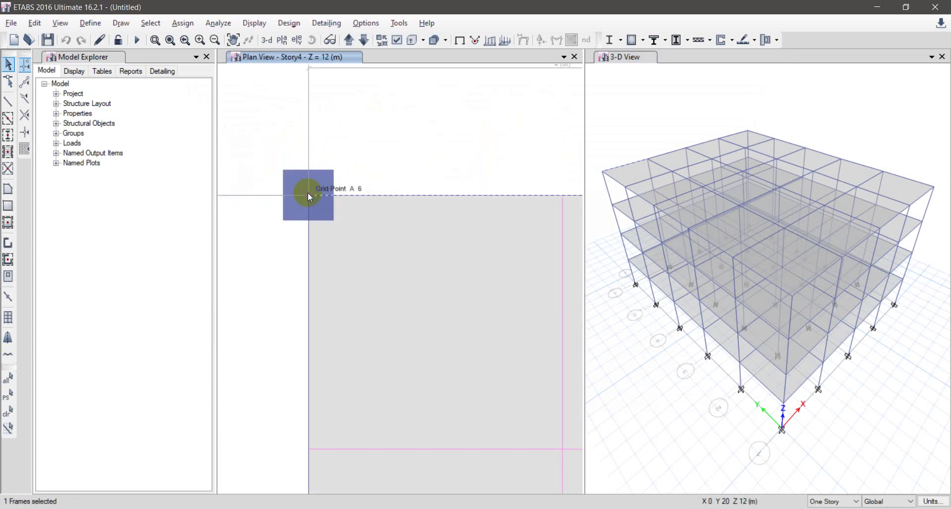
{"action": "middle_click_drag", "start_coordinate": [308, 193], "coordinate": [197, 189]}
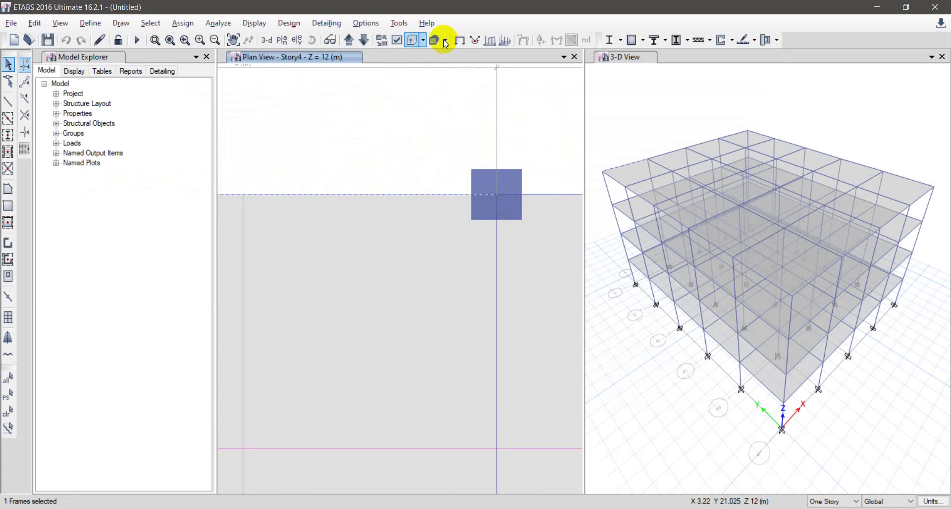
{"action": "left_click", "coordinate": [411, 39]}
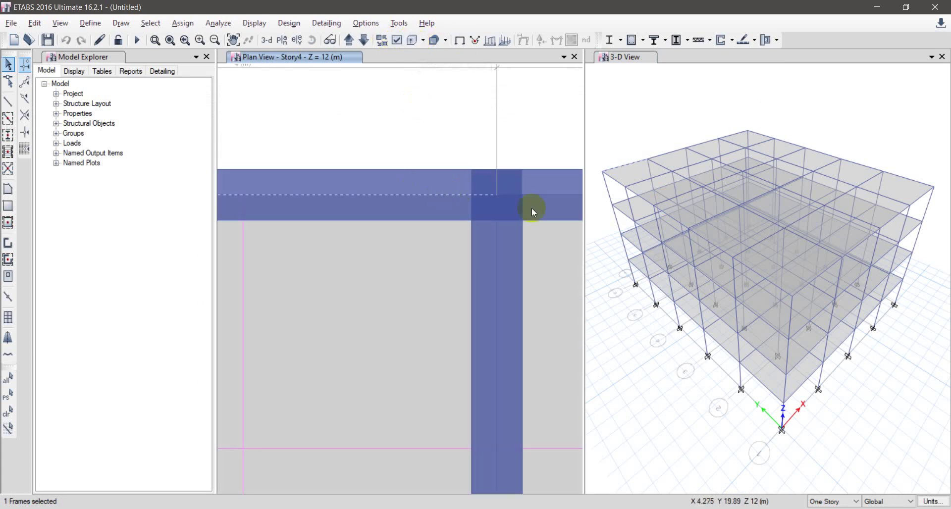
{"action": "scroll", "coordinate": [237, 153], "scroll_direction": "down", "scroll_amount": 2}
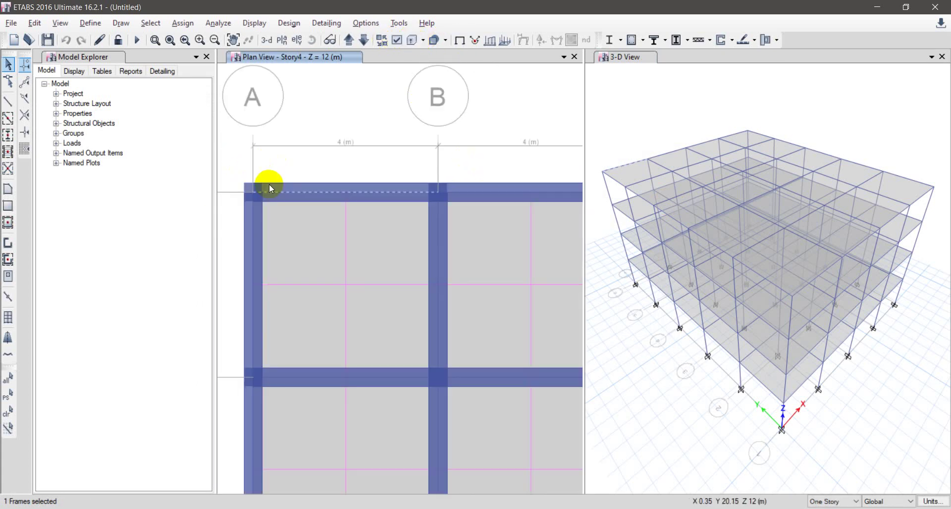
{"action": "scroll", "coordinate": [270, 191], "scroll_direction": "up", "scroll_amount": 2}
{"action": "scroll", "coordinate": [270, 186], "scroll_direction": "down", "scroll_amount": 1}
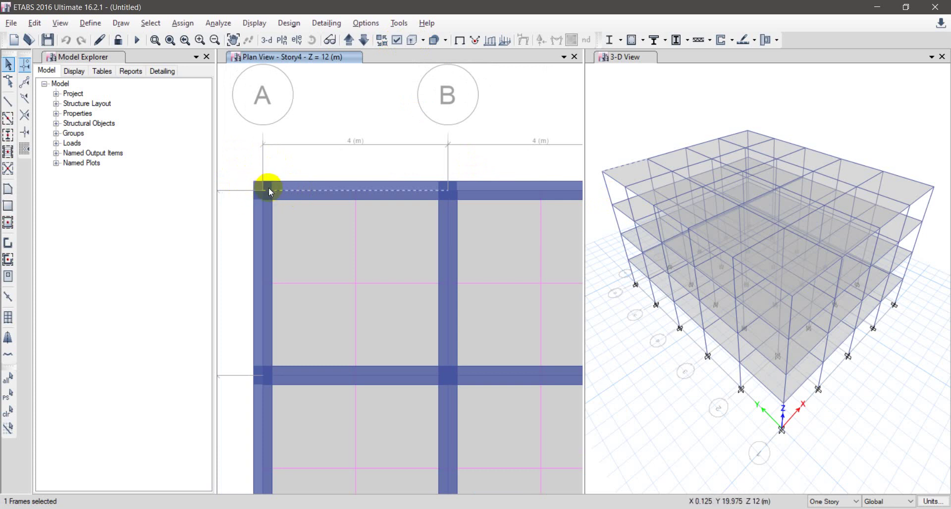
{"action": "left_click", "coordinate": [355, 151]}
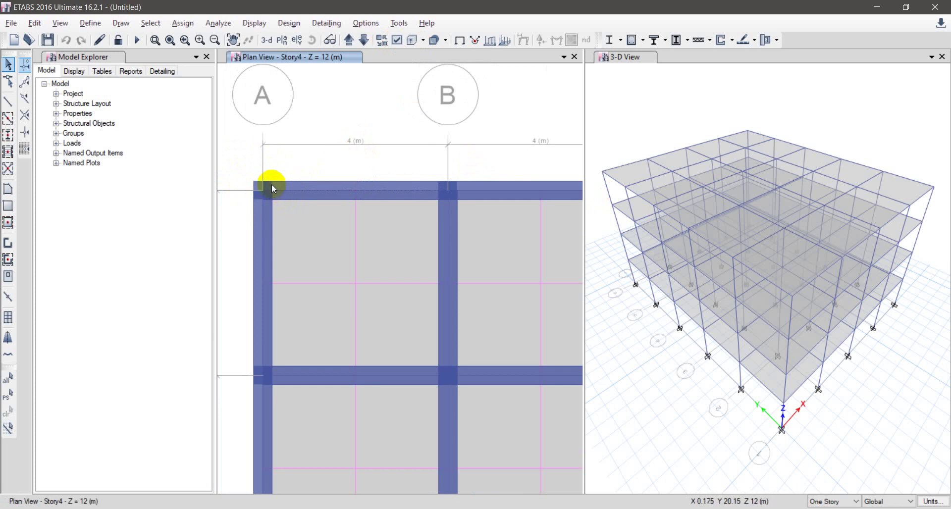
- Show the frames extruded in the 3-D view and inspect the beam-column joints at the roof corner
{"action": "left_click", "coordinate": [649, 114]}
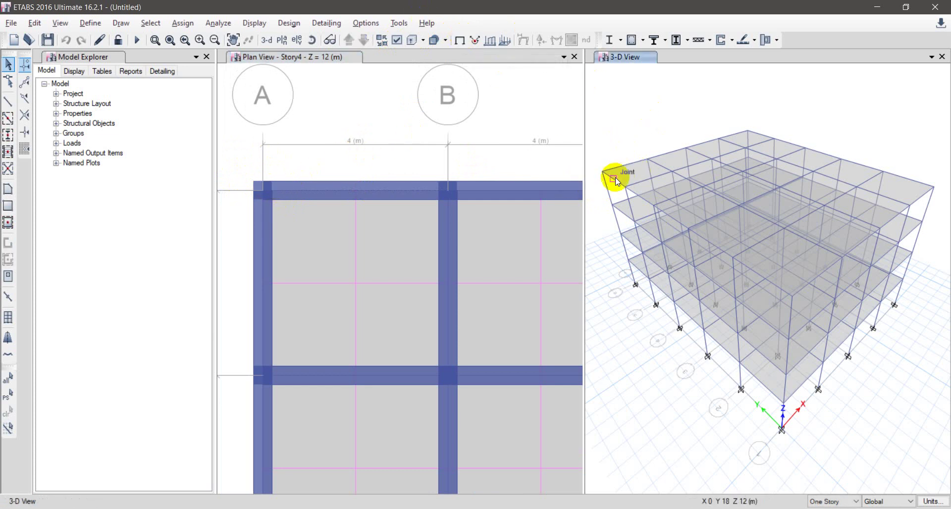
{"action": "scroll", "coordinate": [615, 177], "scroll_direction": "up", "scroll_amount": 4}
{"action": "left_click", "coordinate": [406, 40]}
{"action": "scroll", "coordinate": [663, 198], "scroll_direction": "up", "scroll_amount": 5}
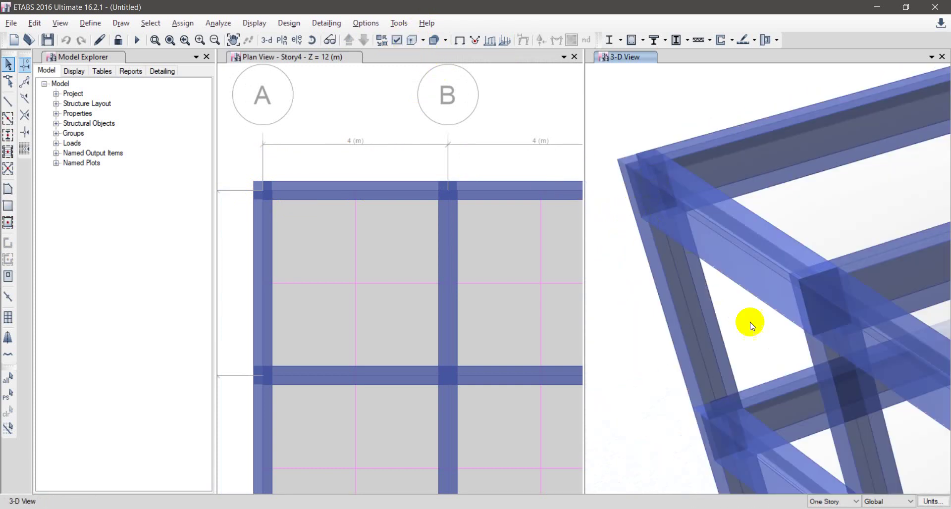
{"action": "scroll", "coordinate": [652, 259], "scroll_direction": "down", "scroll_amount": 5}
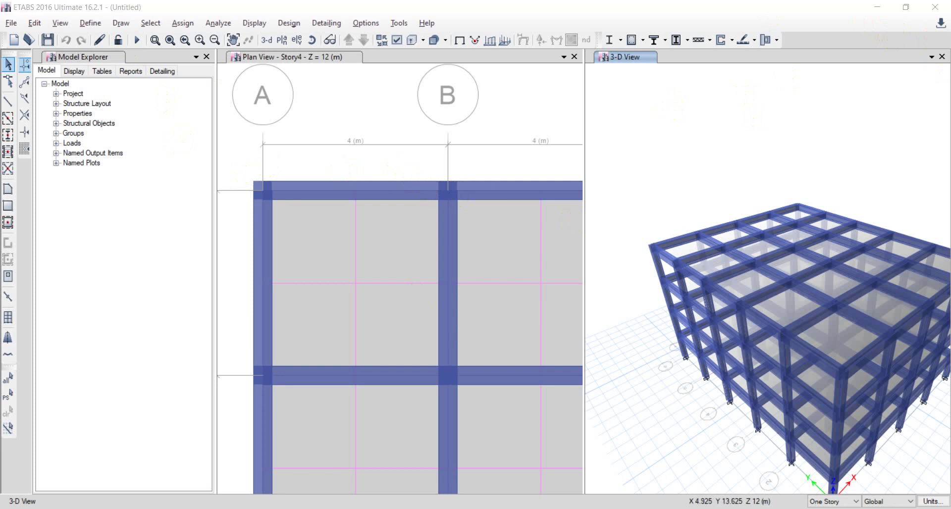
- Switch to the seismic Design document in Word and begin a new equation line reading S_wc = 0.4 × 0.4 × 3
{"action": "key", "text": "alt+Tab"}
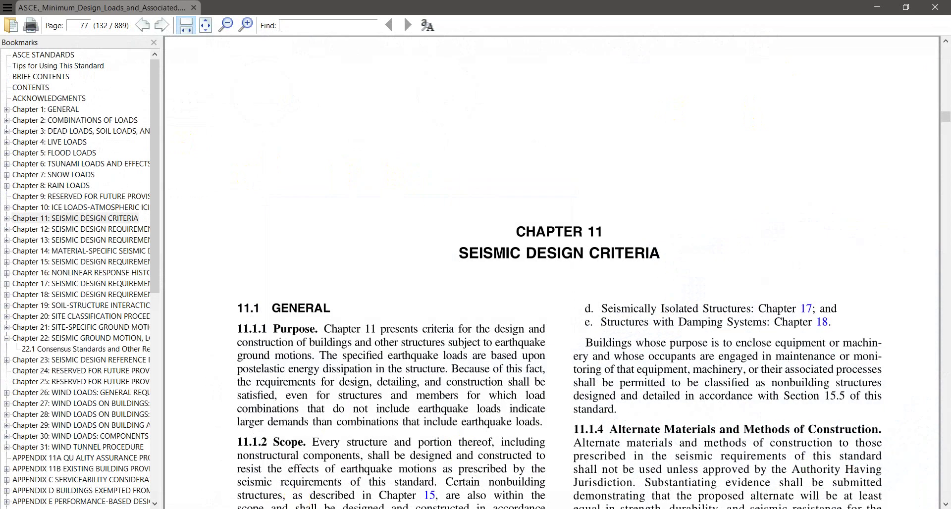
{"action": "key", "text": "alt+Tab"}
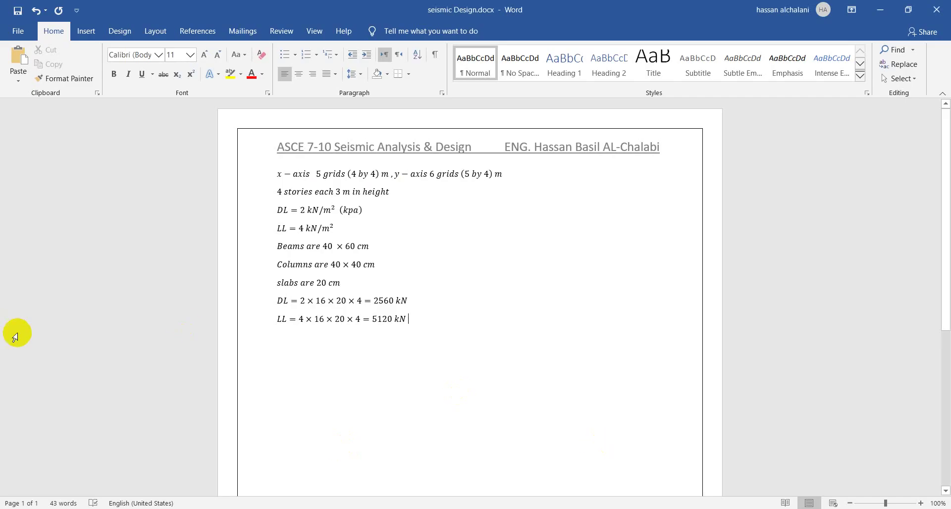
{"action": "key", "text": "alt+equal"}
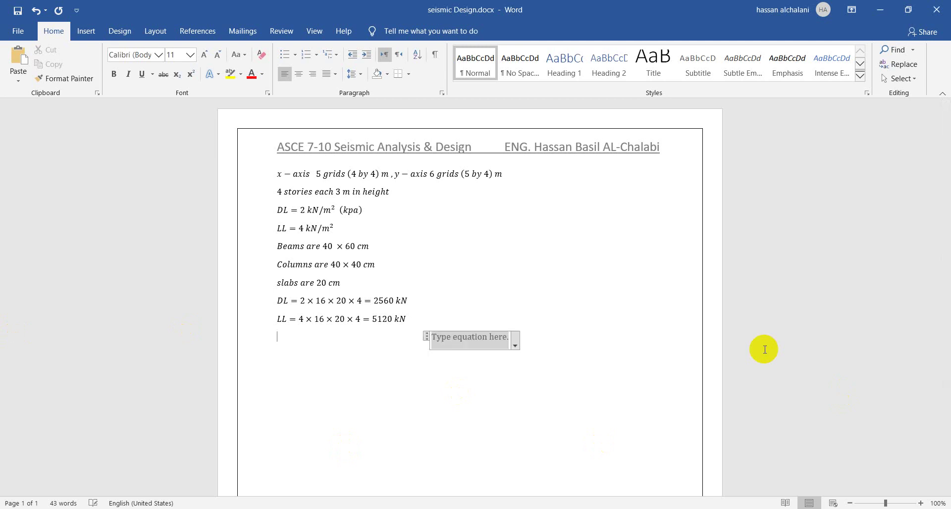
{"action": "type", "text": "S_W"}
{"action": "key", "text": "BackSpace"}
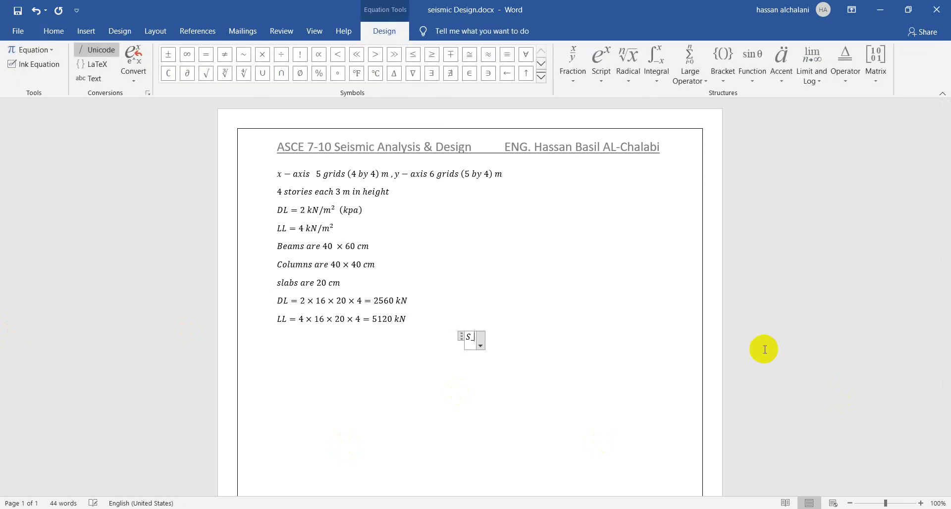
{"action": "type", "text": "wc = "}
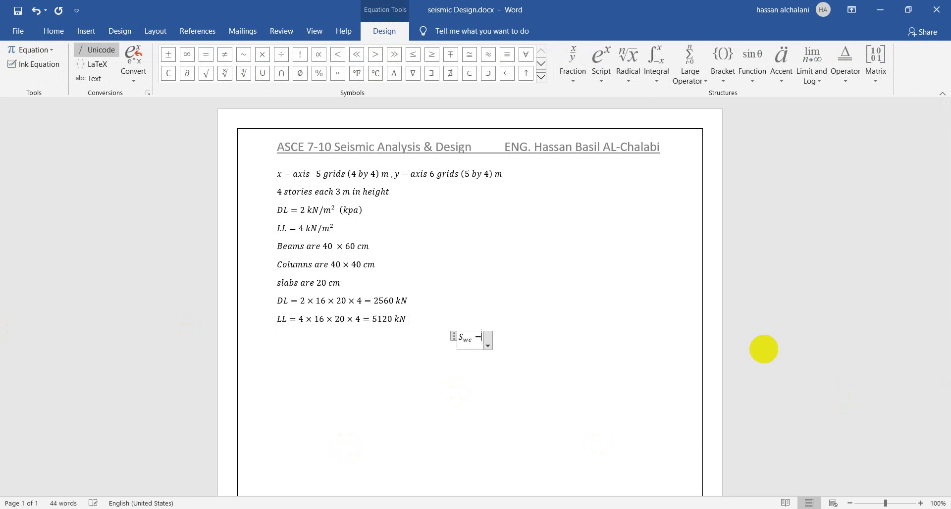
{"action": "type", "text": "0.4"}
{"action": "type", "text": "×"}
{"action": "type", "text": "0.4"}
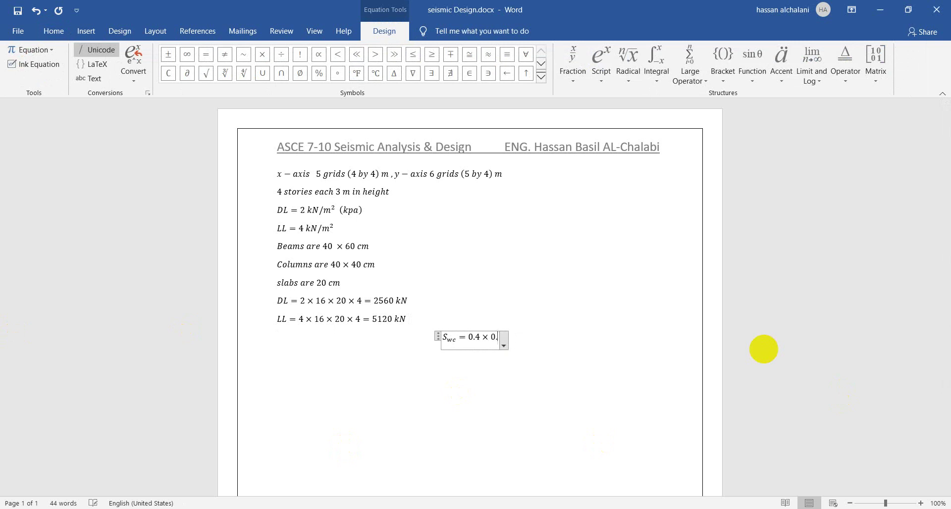
{"action": "type", "text": "×"}
{"action": "type", "text": "3"}
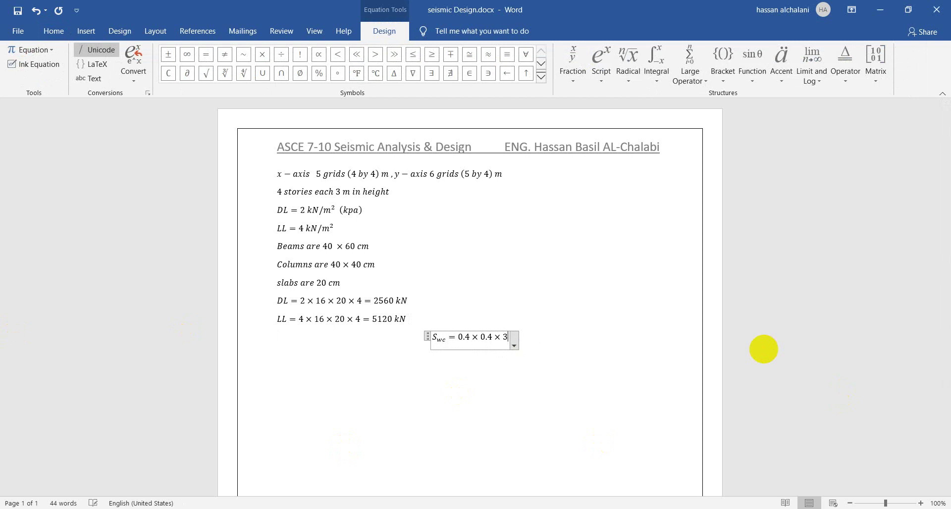
- Check the building model in ETABS and return to Word to append a multiplication sign to the S_wc equation
{"action": "key", "text": "alt+Tab"}
{"action": "key", "text": "alt+Tab"}
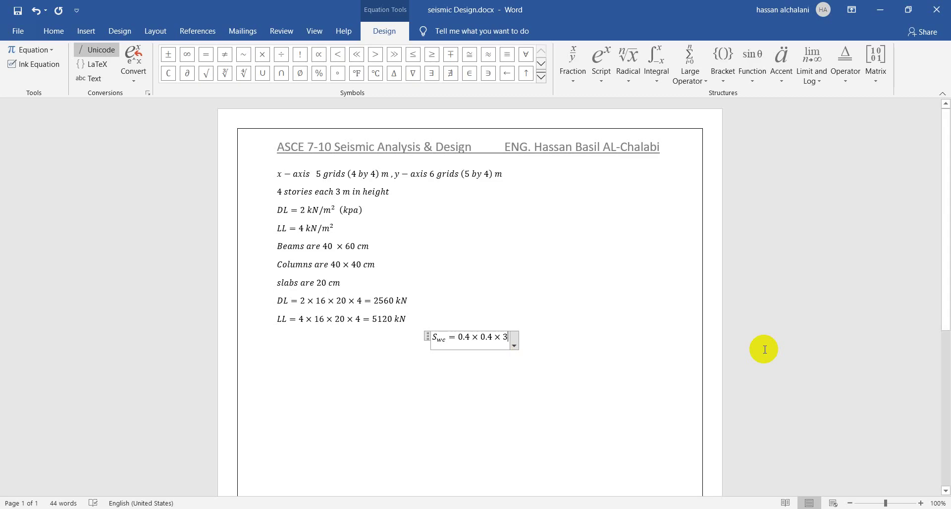
{"action": "key", "text": "alt+Tab"}
{"action": "key", "text": "Tab"}
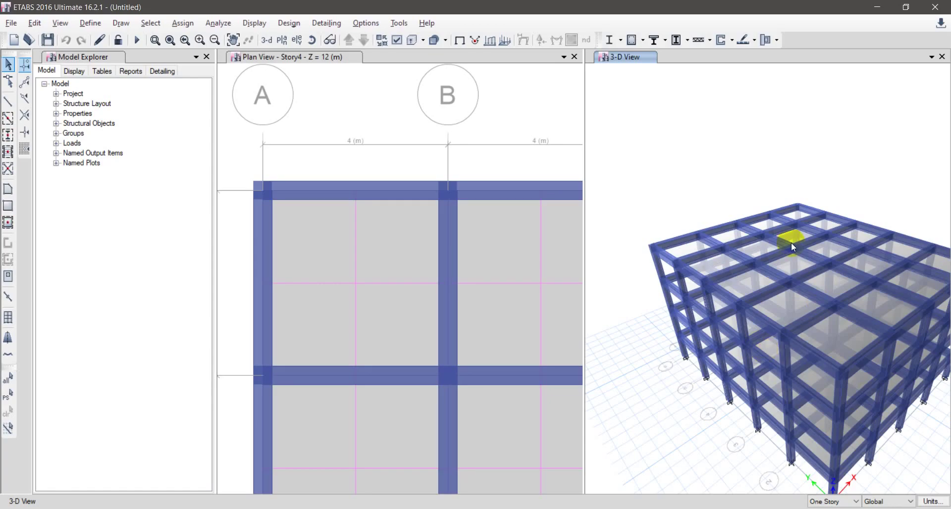
{"action": "key", "text": "alt+Tab"}
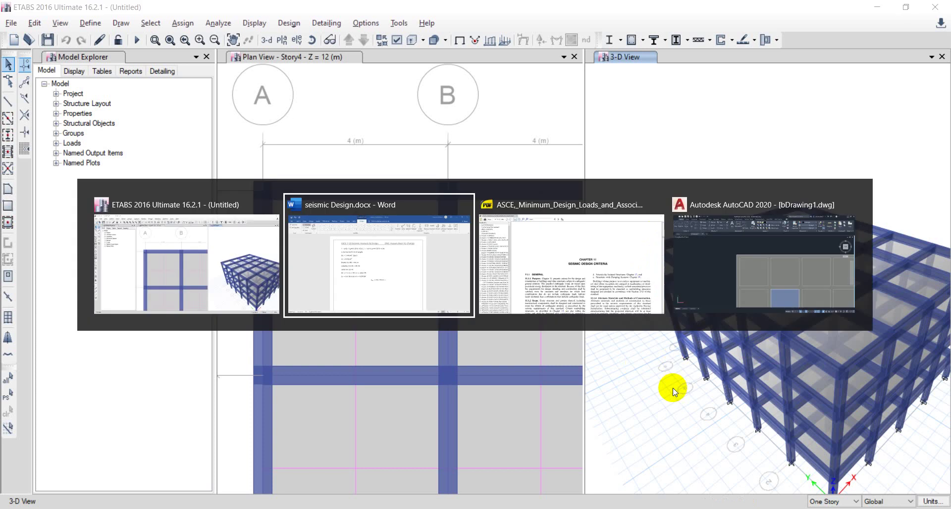
{"action": "type", "text": "×"}
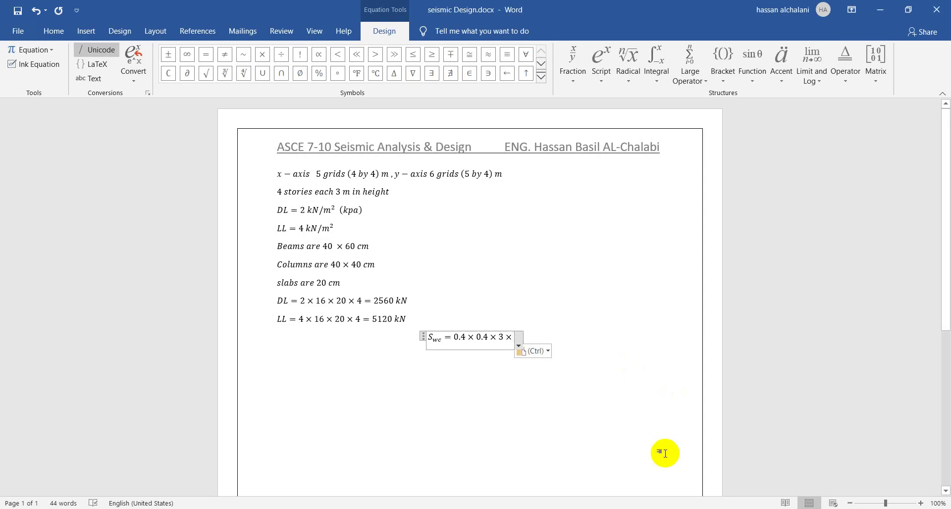
- Select all columns in the ETABS model by object type and enter their count, 120, in Word's S_wc equation
{"action": "key", "text": "alt+Tab"}
{"action": "left_click", "coordinate": [246, 63]}
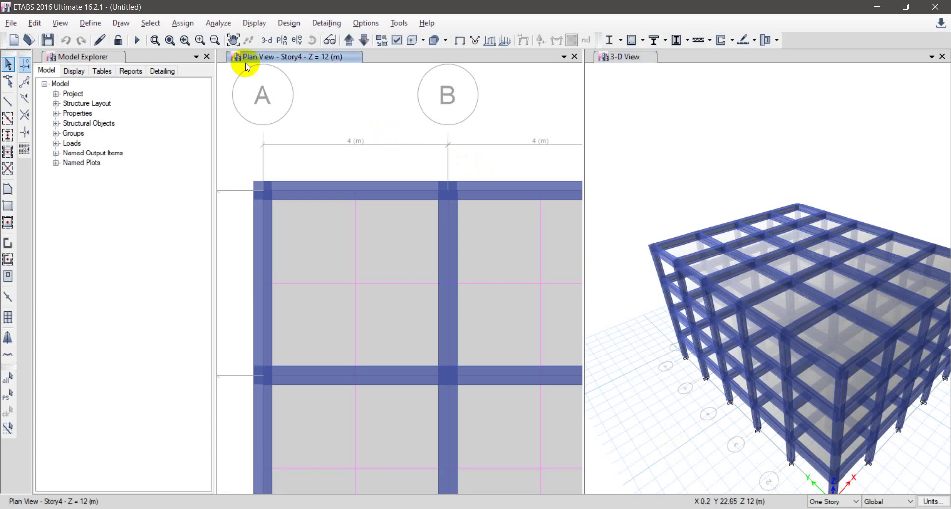
{"action": "left_click", "coordinate": [148, 23]}
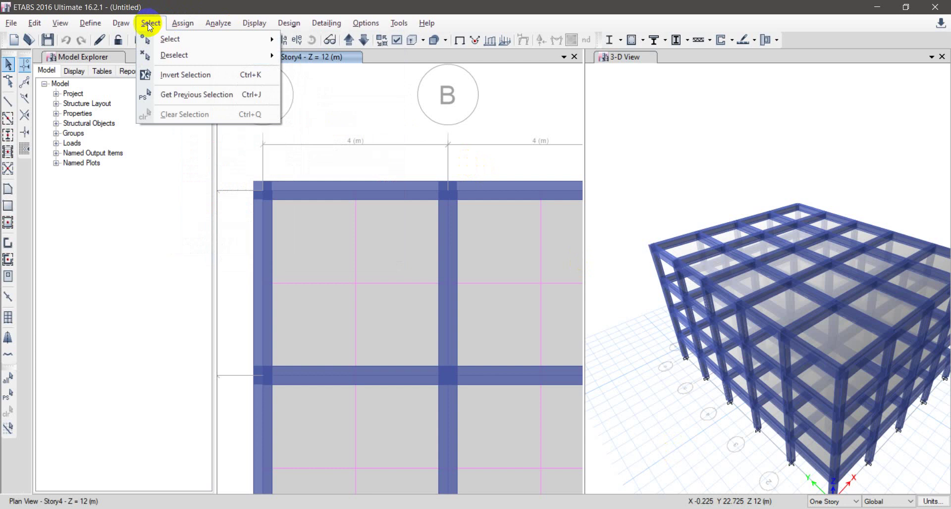
{"action": "mouse_move", "coordinate": [149, 38]}
{"action": "left_click", "coordinate": [318, 127]}
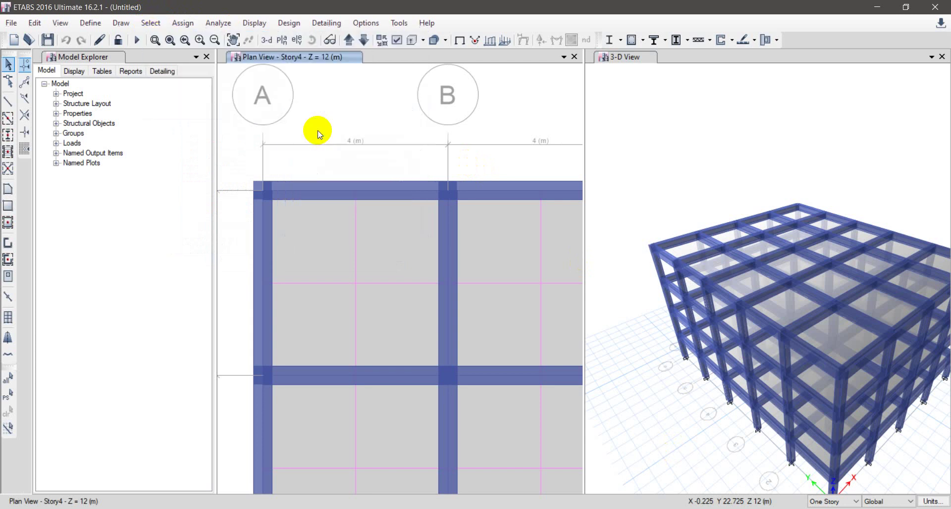
{"action": "left_click", "coordinate": [408, 184]}
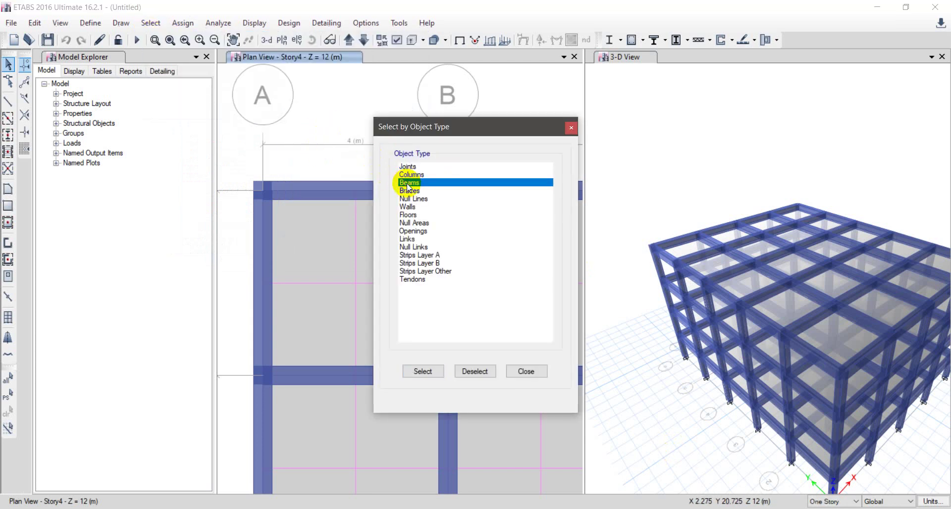
{"action": "left_click", "coordinate": [422, 371]}
{"action": "left_click", "coordinate": [525, 372]}
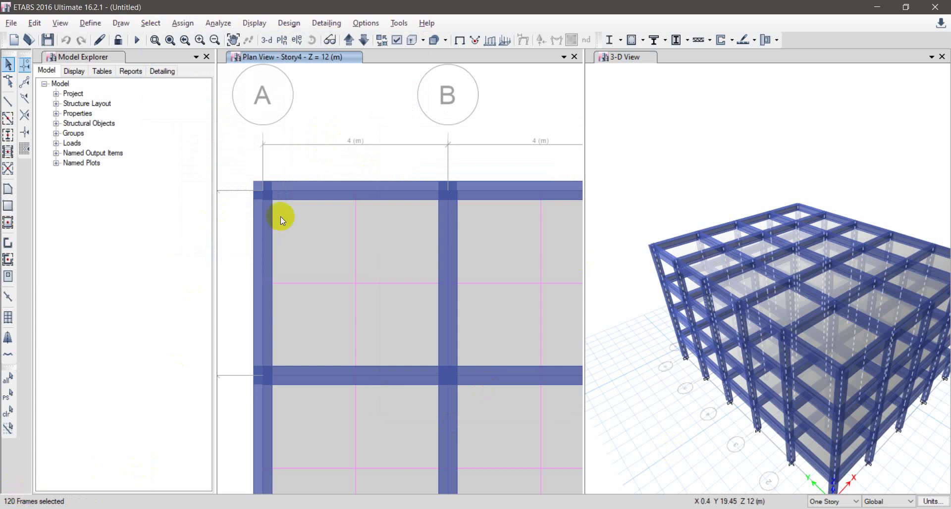
{"action": "key", "text": "alt+Tab"}
{"action": "type", "text": "120"}
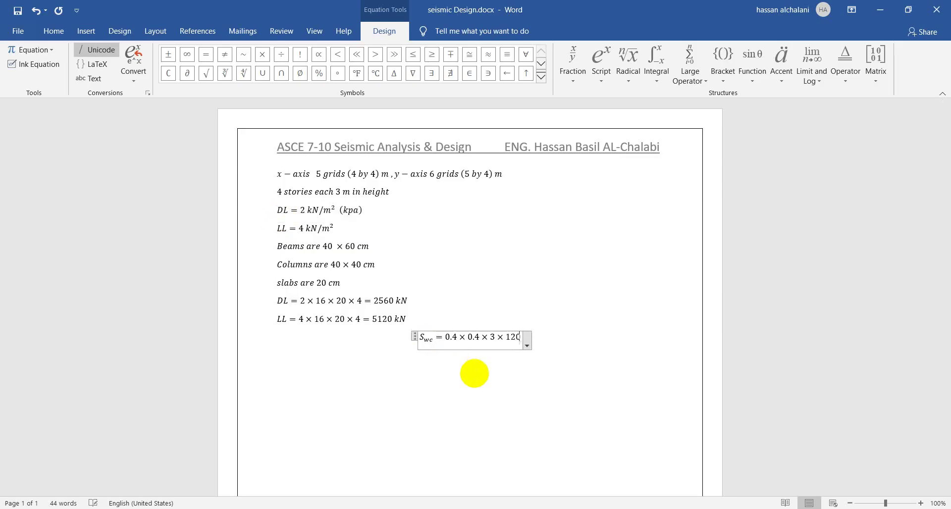
{"action": "key", "text": "alt+Tab"}
{"action": "scroll", "coordinate": [286, 198], "scroll_direction": "down", "scroll_amount": 3}
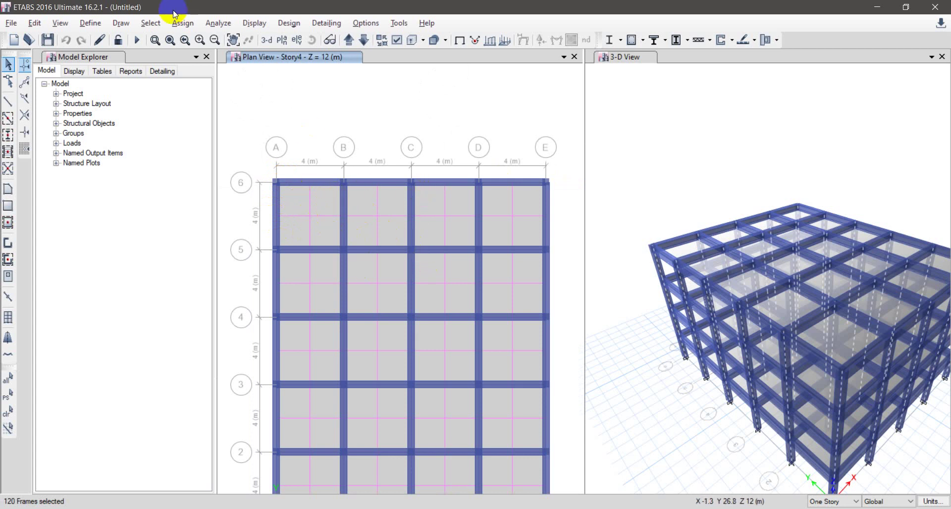
{"action": "left_click", "coordinate": [150, 22]}
{"action": "mouse_move", "coordinate": [179, 38]}
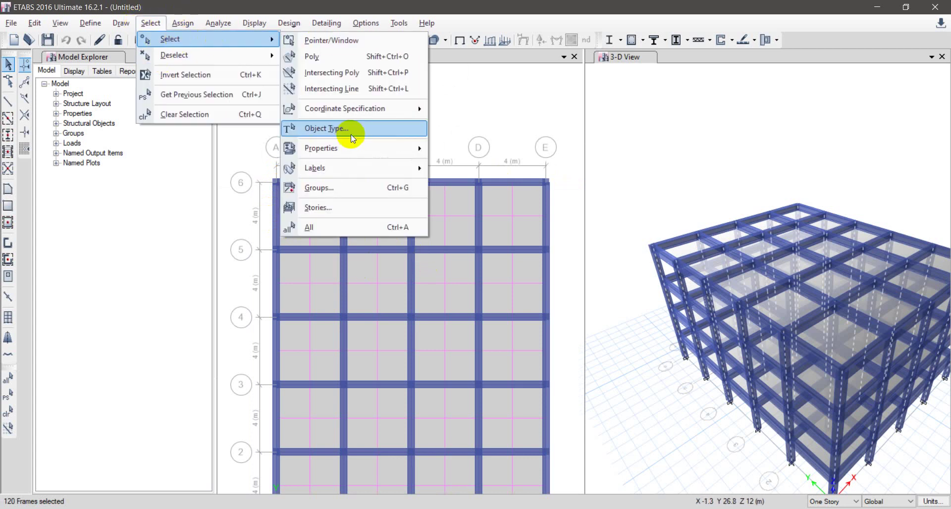
{"action": "mouse_move", "coordinate": [352, 147]}
{"action": "left_click", "coordinate": [478, 169]}
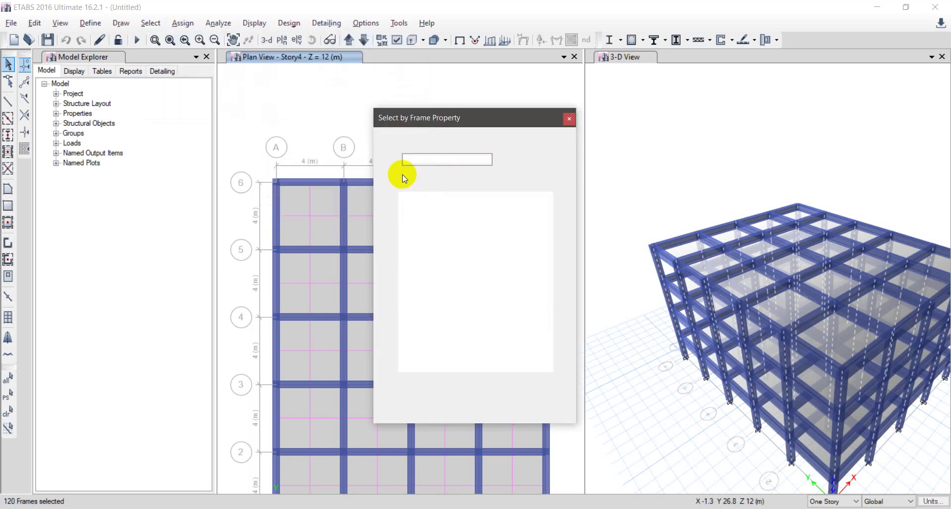
{"action": "left_click", "coordinate": [571, 119]}
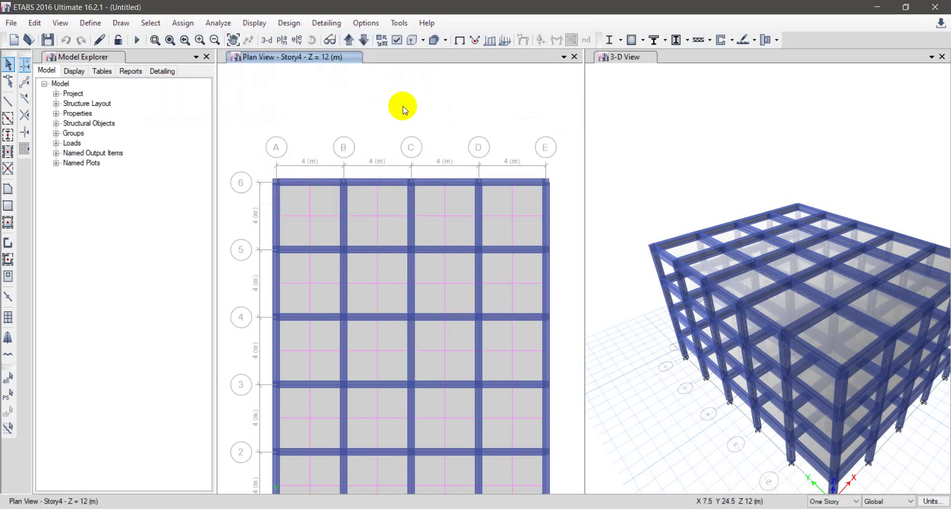
- Return to Word and extend the S_wc equation with × 24 and an equals sign
{"action": "key", "text": "alt+Tab"}
{"action": "type", "text": "imes 24"}
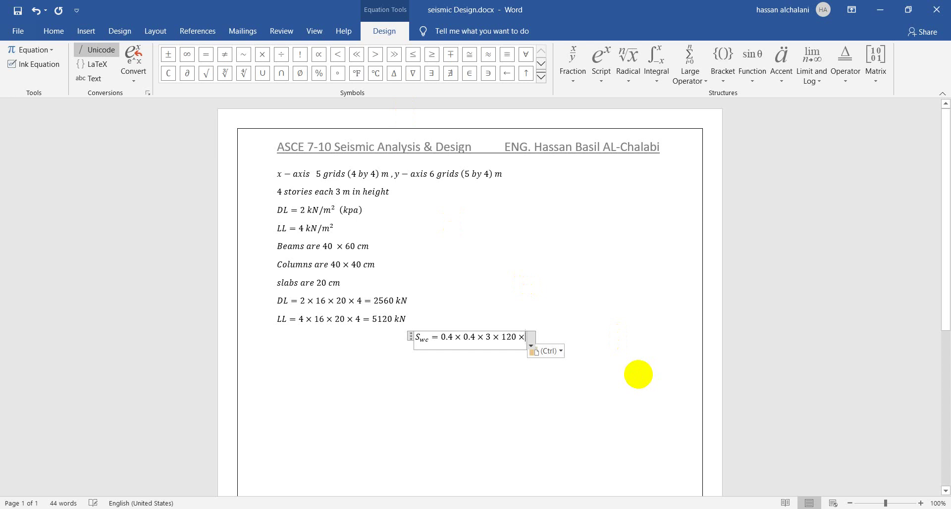
{"action": "type", "text": "×"}
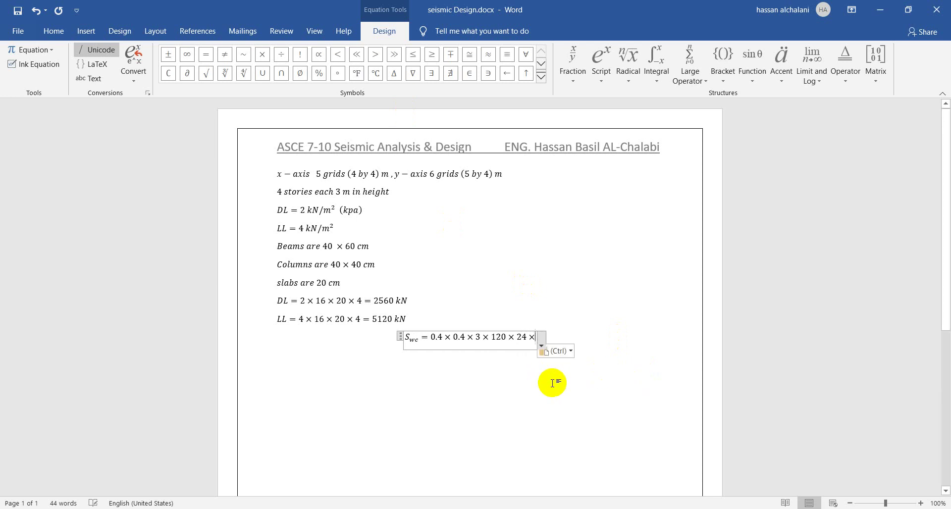
{"action": "key", "text": "BackSpace"}
{"action": "type", "text": "="}
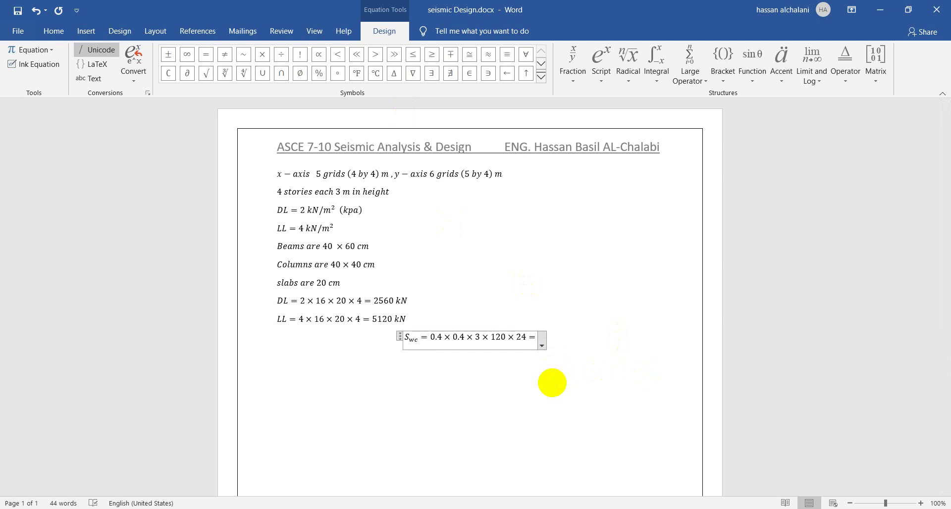
- Enter 1382.4 kN as the result of the S_wc column self-weight equation
{"action": "type", "text": "127"}
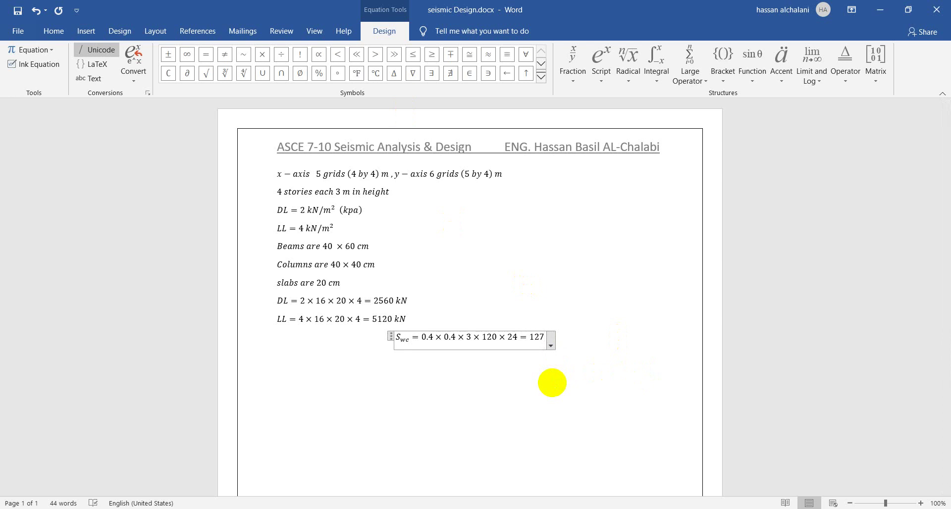
{"action": "key", "text": "BackSpace"}
{"action": "type", "text": "812"}
{"action": "key", "text": "BackSpace"}
{"action": "key", "text": "BackSpace"}
{"action": "key", "text": "BackSpace"}
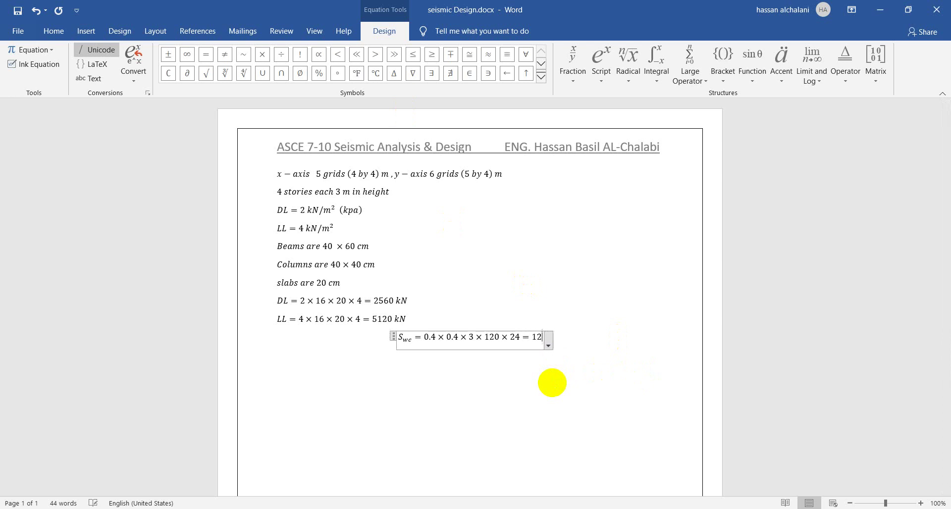
{"action": "key", "text": "BackSpace"}
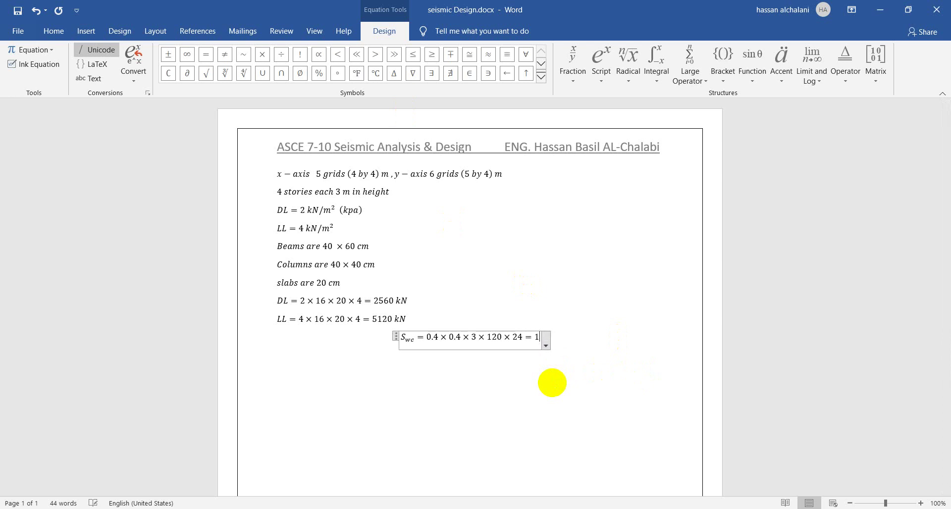
{"action": "type", "text": "38"}
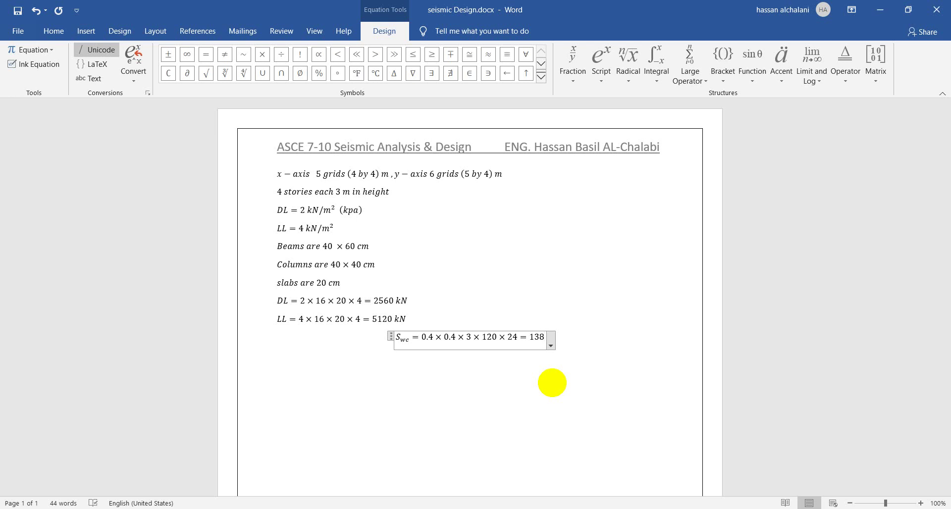
{"action": "type", "text": "2.4"}
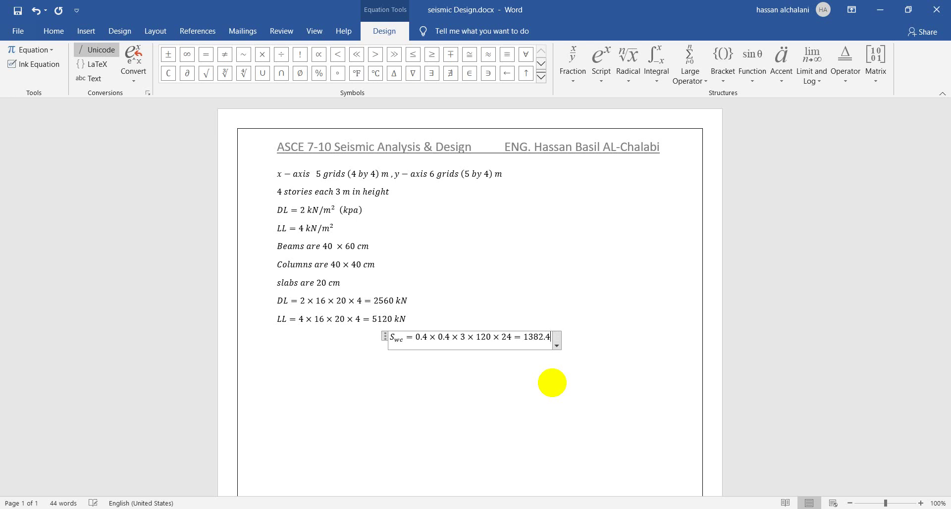
{"action": "type", "text": " kN"}
{"action": "left_click", "coordinate": [551, 383]}
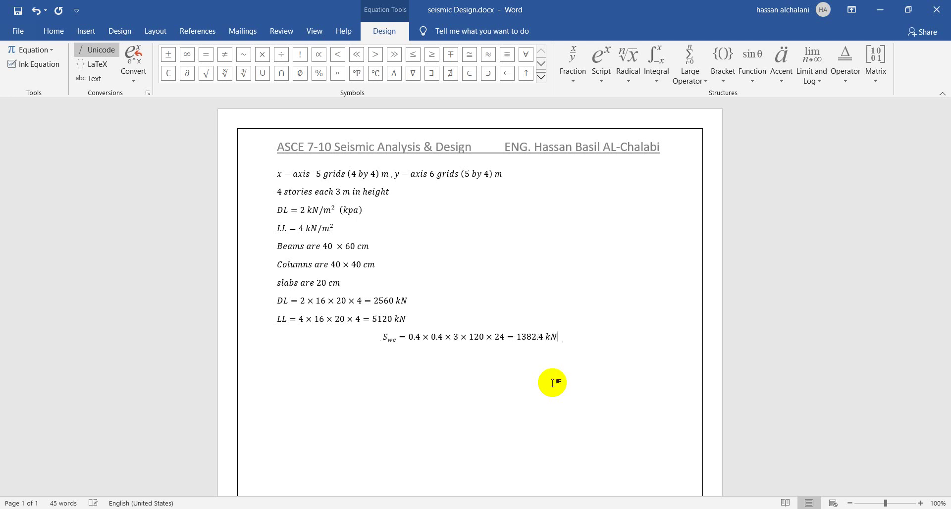
- Add a new equation line below S_wc reading S_wb = 0.4 × 0.6 × 24 × ( for the beam self-weight
{"action": "key", "text": "Return"}
{"action": "key", "text": "alt+equal"}
{"action": "type", "text": "S_"}
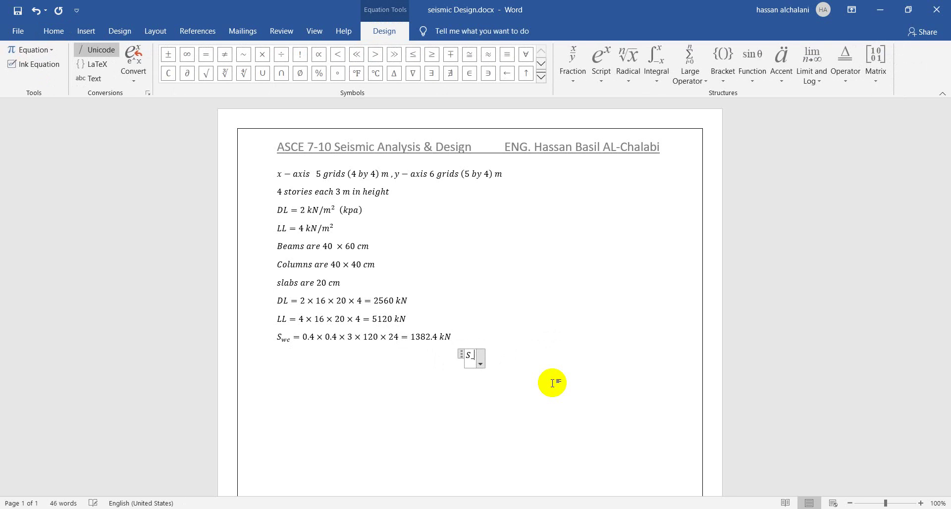
{"action": "type", "text": "wb ="}
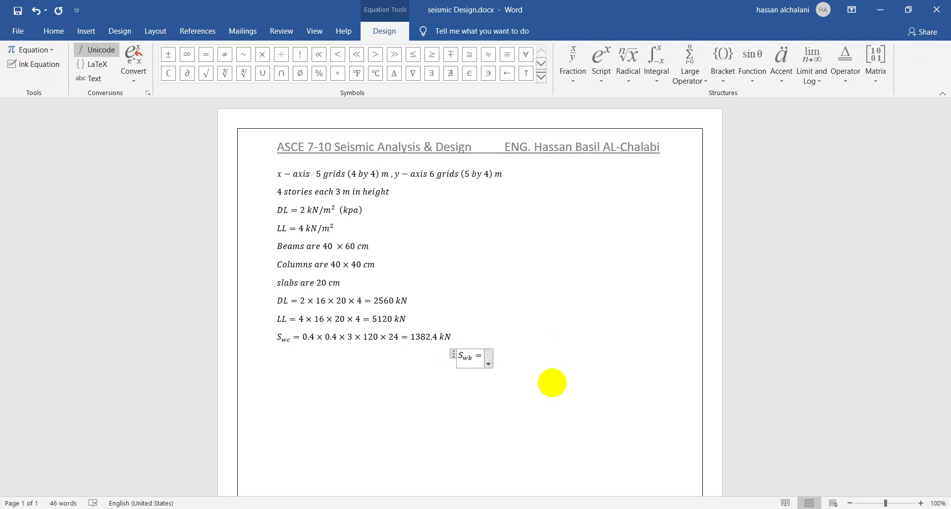
{"action": "type", "text": "0.4"}
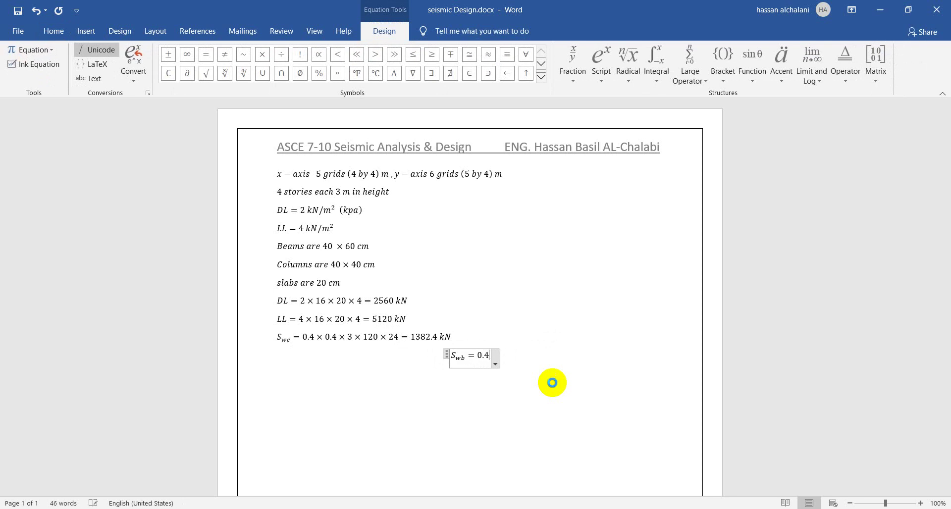
{"action": "type", "text": "\\times 0.6\\times 2"}
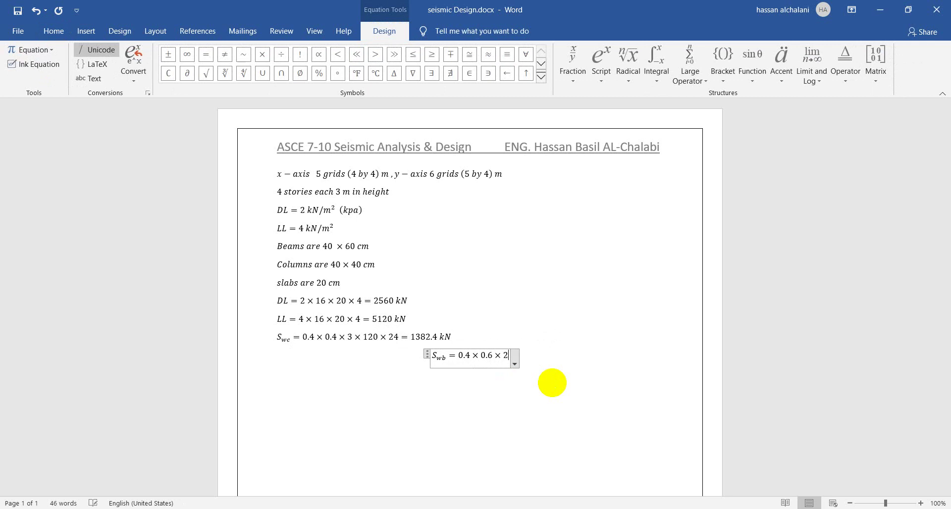
{"action": "type", "text": "4\\times ("}
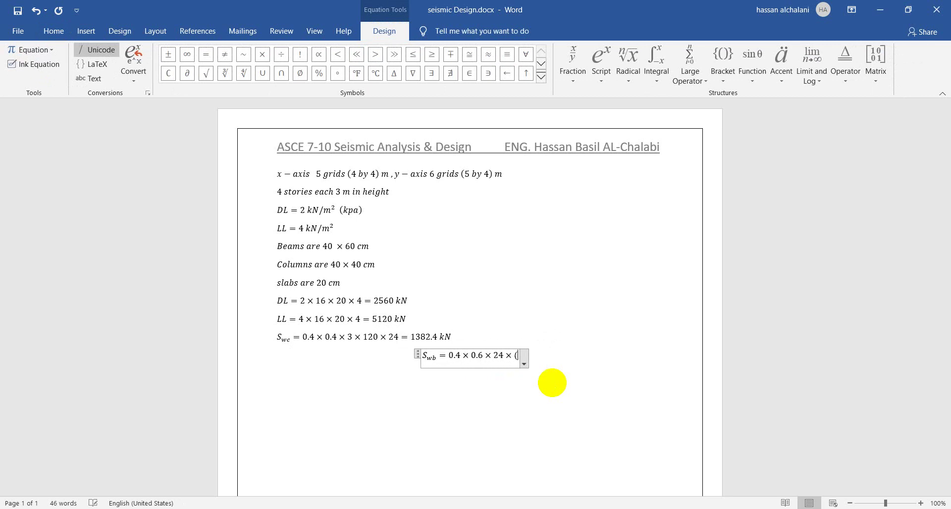
- Check the grid spacing in the ETABS plan, return to Word and extend the S_wb equation with 4 − 0.4) ×
{"action": "key", "text": "alt+Tab"}
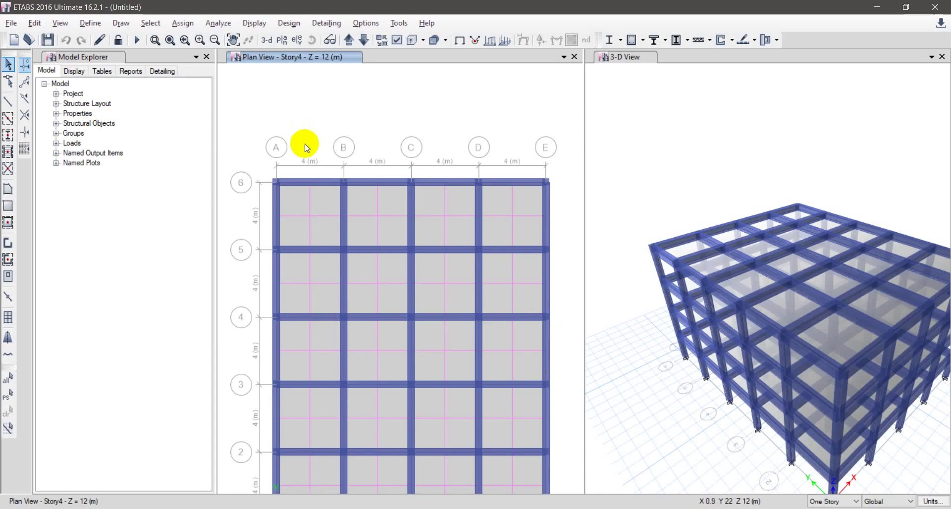
{"action": "key", "text": "alt+Tab"}
{"action": "type", "text": "4-0."}
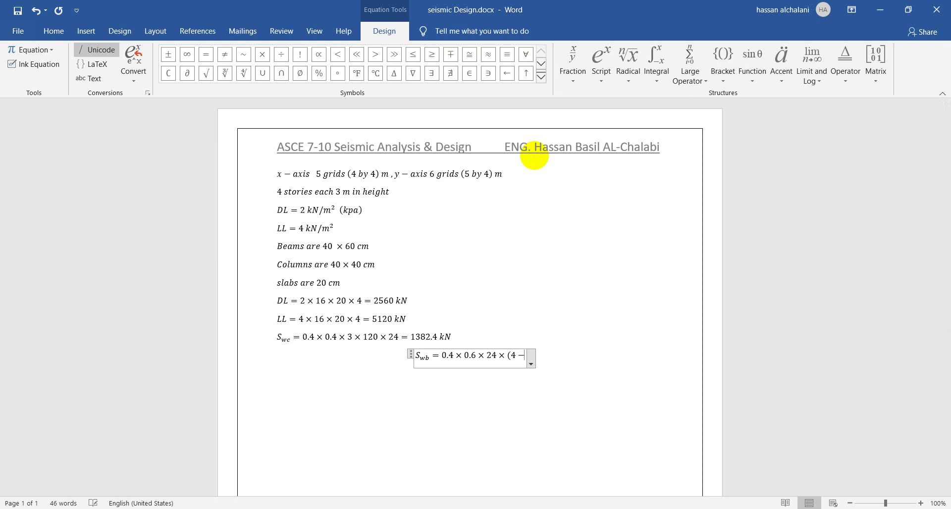
{"action": "type", "text": "4)"}
{"action": "type", "text": "×"}
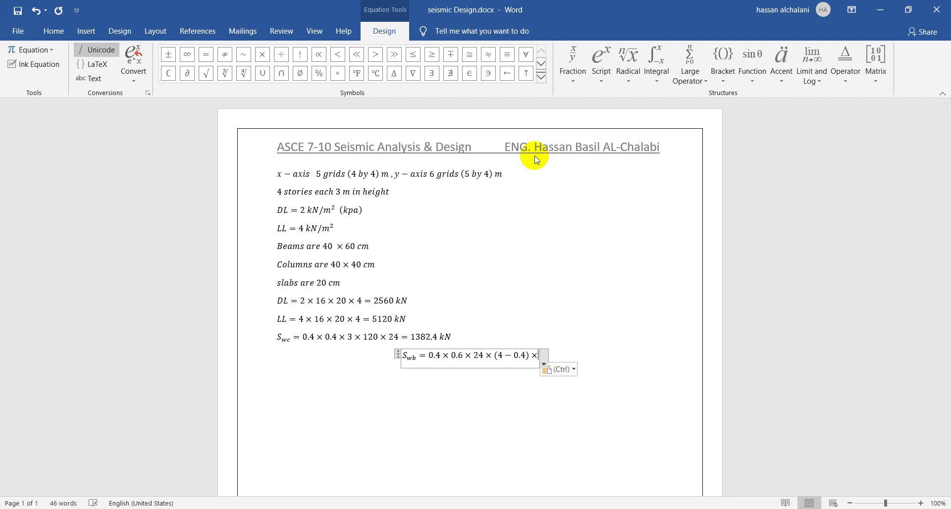
- Select all beams in the ETABS model by object type and enter their count, 196, in Word's S_wb equation
{"action": "key", "text": "alt+Tab"}
{"action": "left_click", "coordinate": [87, 22]}
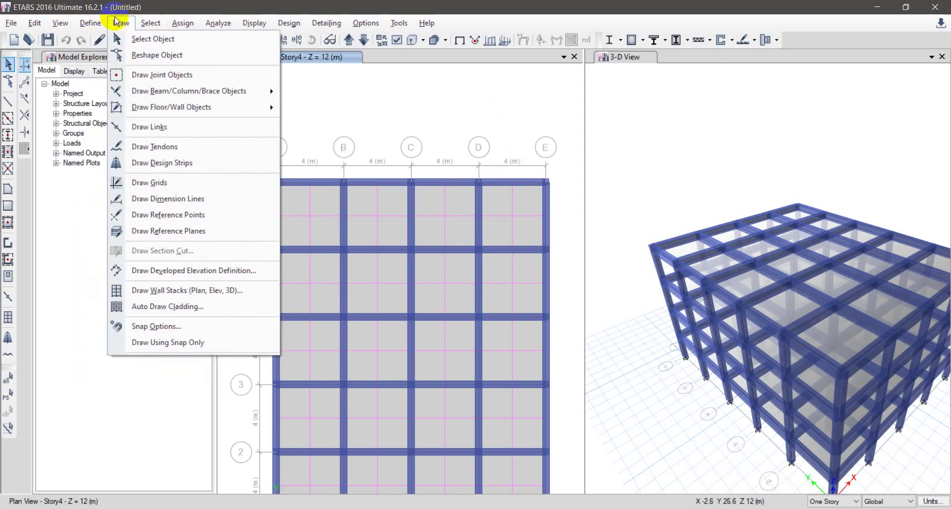
{"action": "mouse_move", "coordinate": [168, 39]}
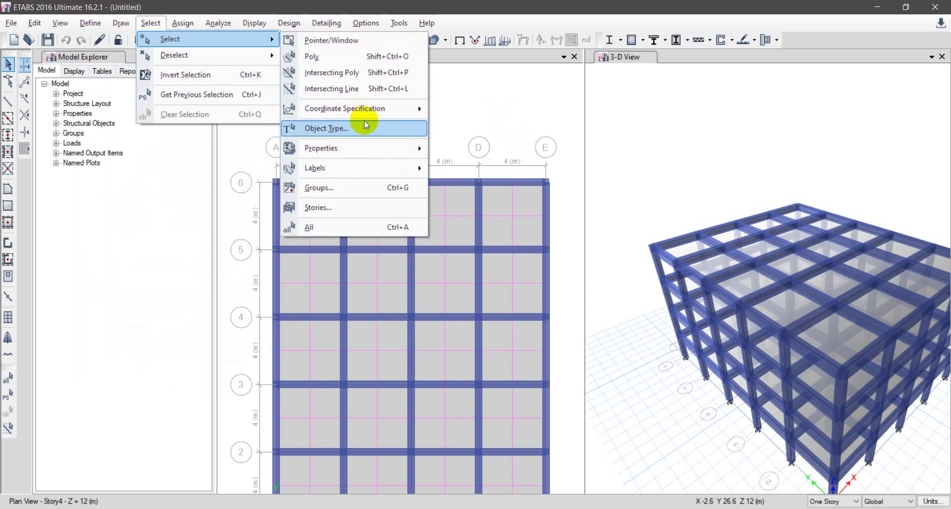
{"action": "left_click", "coordinate": [364, 123]}
{"action": "left_click", "coordinate": [411, 183]}
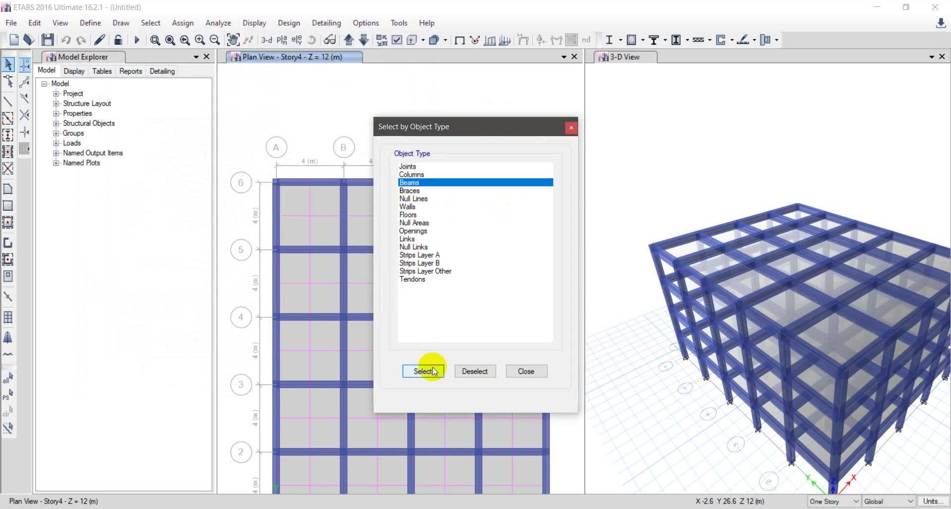
{"action": "left_click", "coordinate": [422, 371]}
{"action": "left_click", "coordinate": [526, 371]}
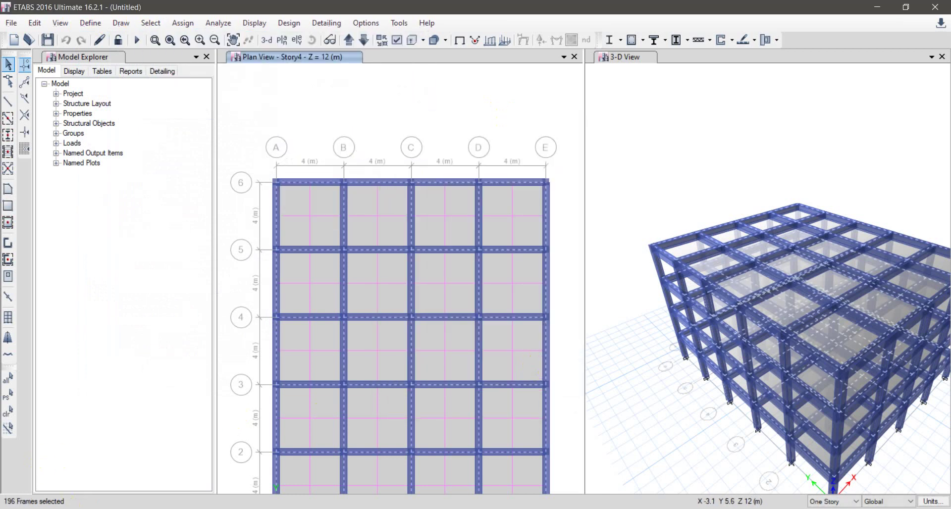
{"action": "key", "text": "alt+Tab"}
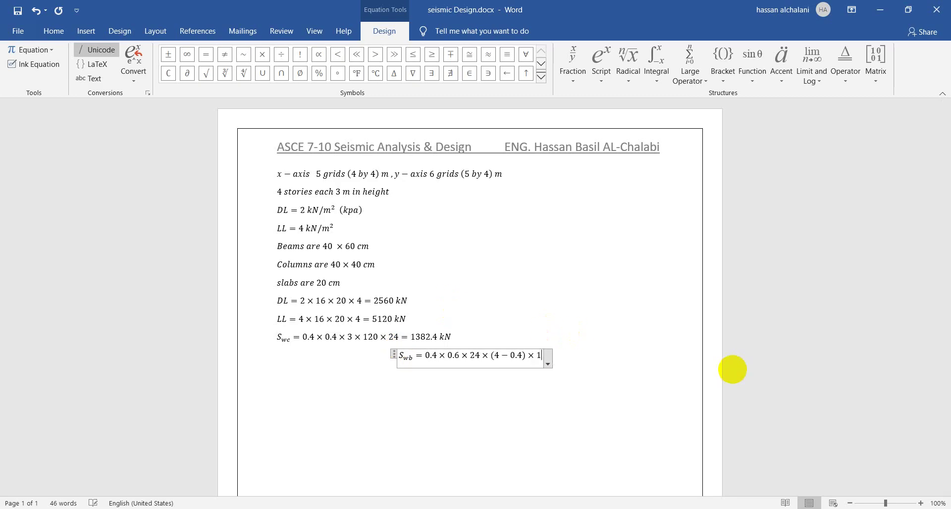
{"action": "type", "text": "96"}
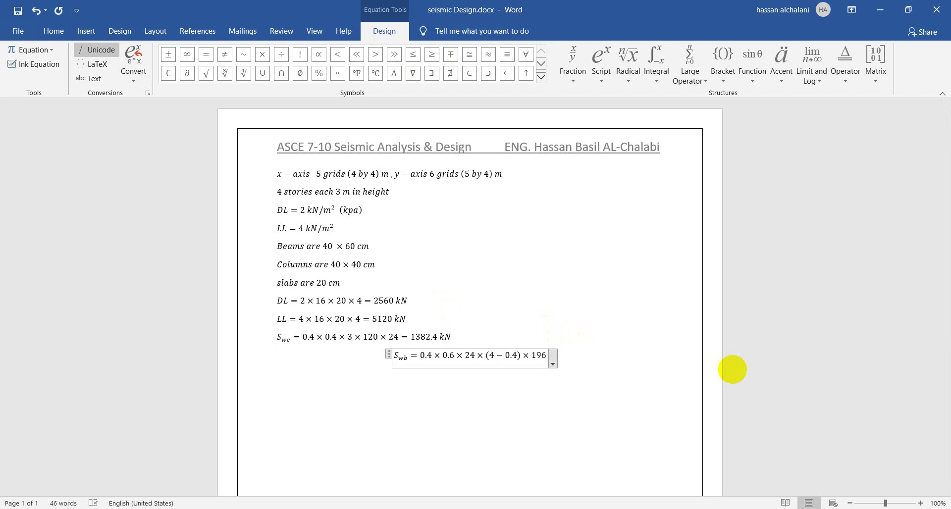
- Enter 4064.256 kN as the result of the S_wb beam self-weight equation and start a new line
{"action": "type", "text": "= 40"}
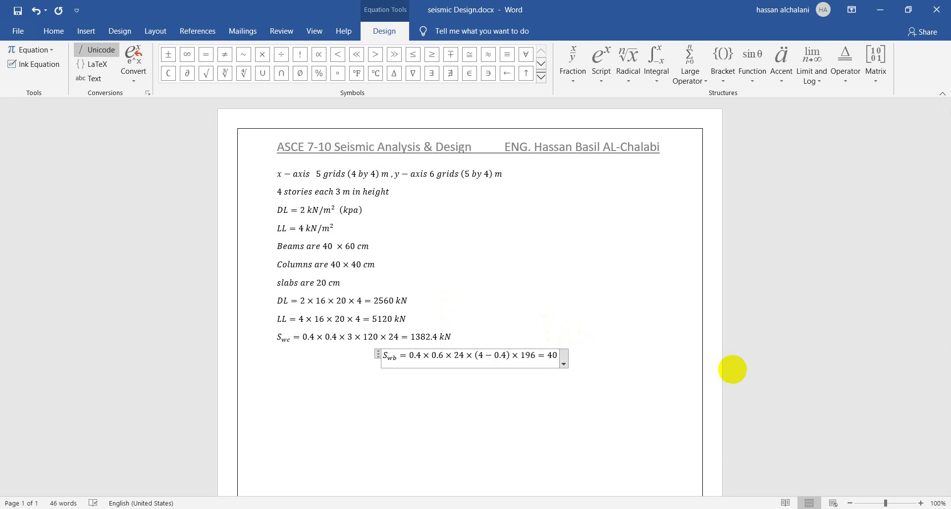
{"action": "type", "text": "64"}
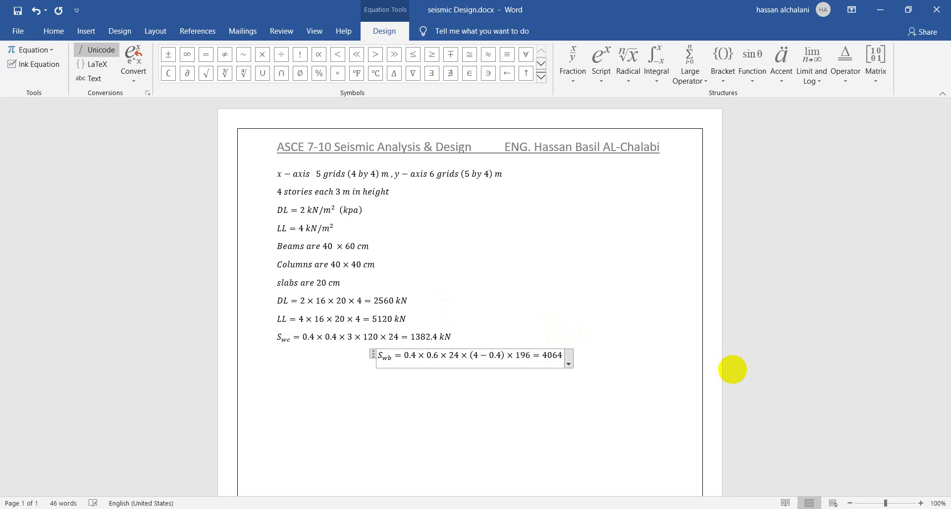
{"action": "type", "text": ".2"}
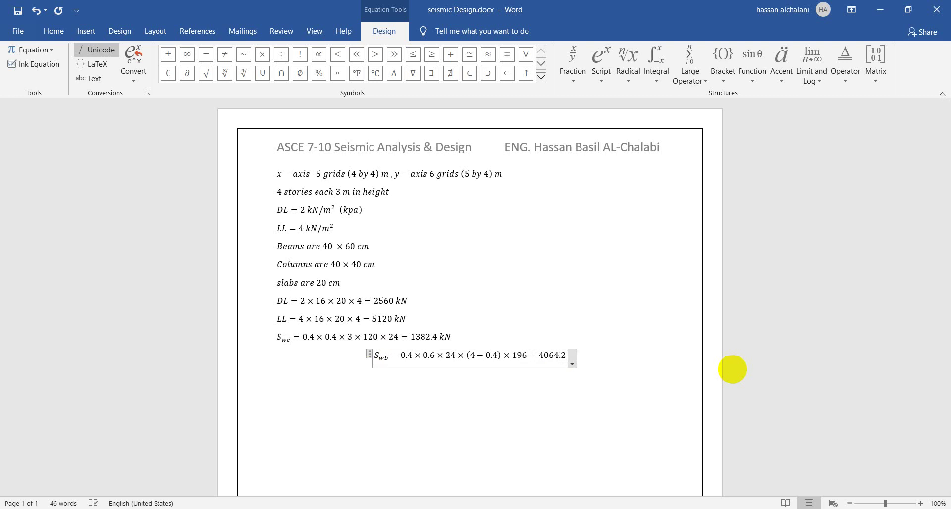
{"action": "type", "text": "56"}
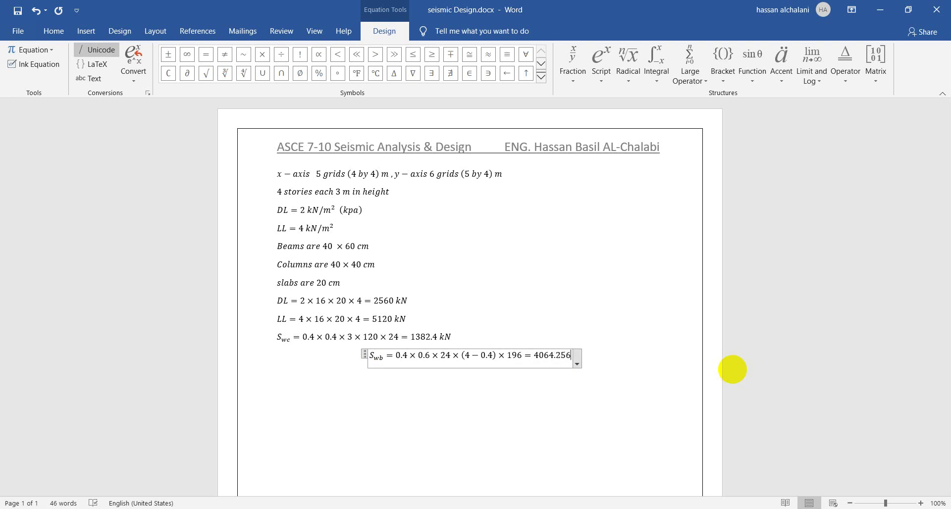
{"action": "type", "text": " kN"}
{"action": "key", "text": "Return"}
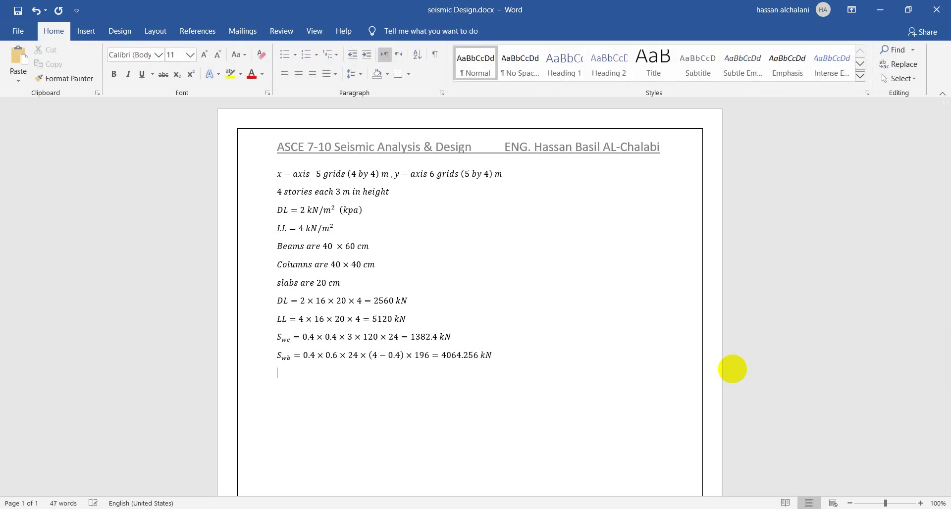
- Look at the slab panels between the beams in the AutoCAD drawing, then switch to ETABS
{"action": "key", "text": "alt+Tab"}
{"action": "key", "text": "Tab"}
{"action": "key", "text": "Tab"}
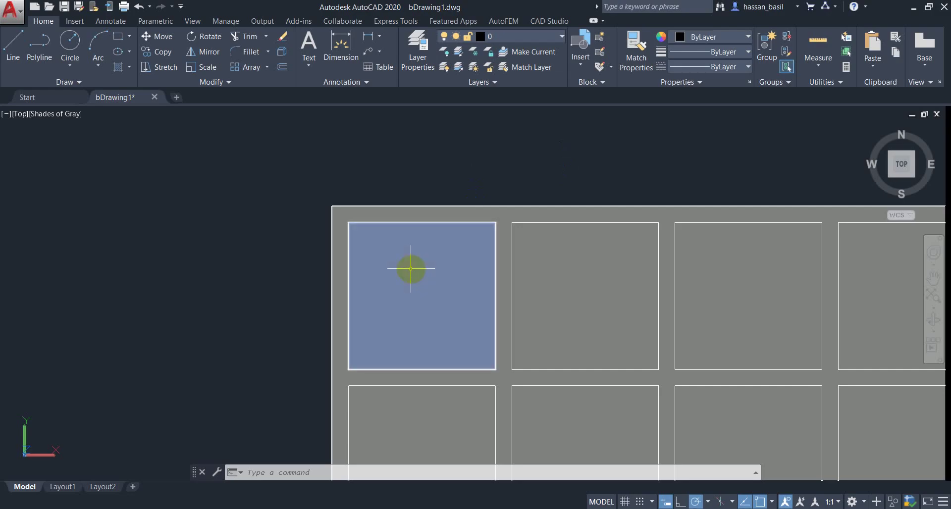
{"action": "key", "text": "alt+Tab"}
{"action": "key", "text": "Tab"}
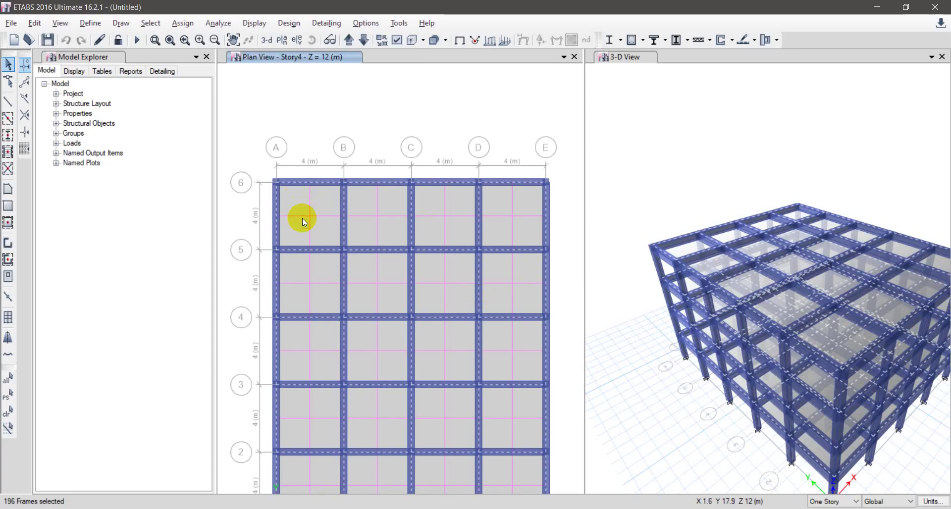
- Clear the beam selection and examine the Story4 floor slab's extent relative to the beams in the plan
{"action": "key", "text": "ctrl+q"}
{"action": "left_click", "coordinate": [294, 212]}
{"action": "scroll", "coordinate": [301, 212], "scroll_direction": "up", "scroll_amount": 5}
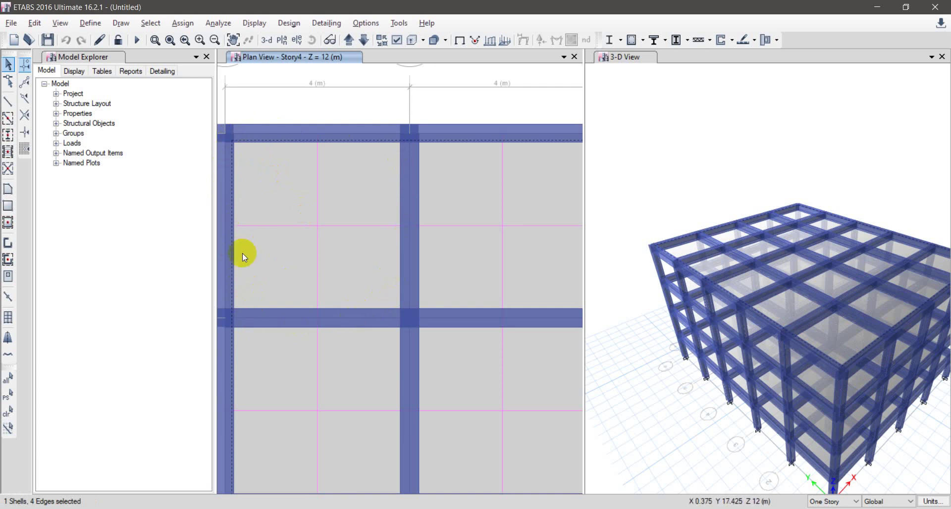
{"action": "scroll", "coordinate": [452, 184], "scroll_direction": "down", "scroll_amount": 3}
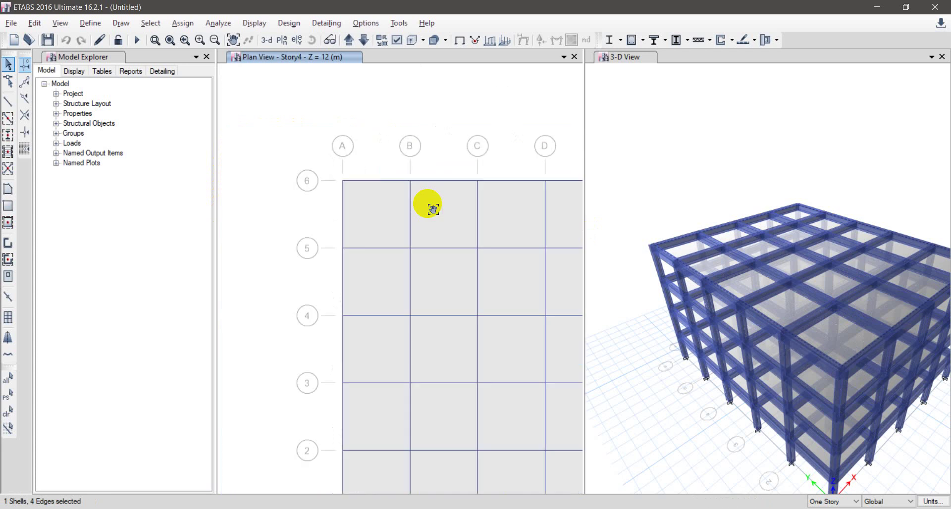
{"action": "left_click", "coordinate": [352, 223]}
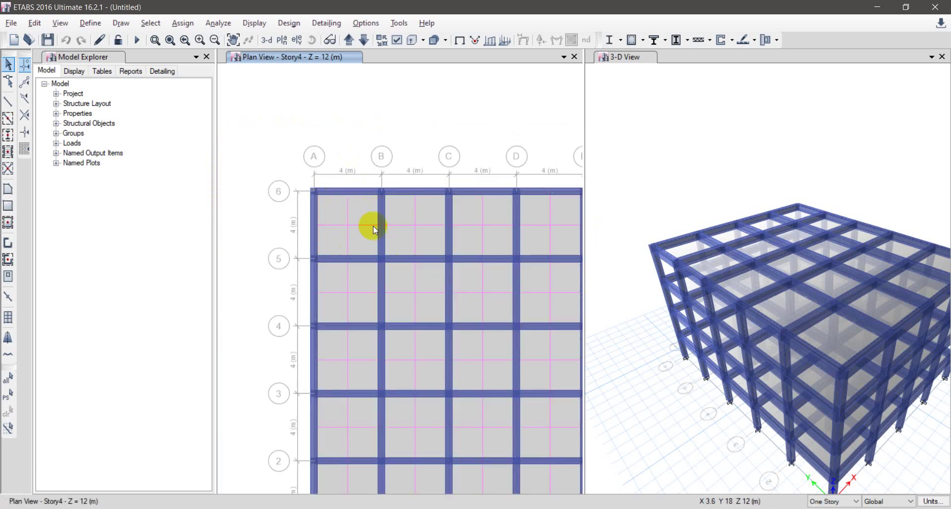
{"action": "scroll", "coordinate": [371, 220], "scroll_direction": "up", "scroll_amount": 3}
{"action": "left_click", "coordinate": [334, 204]}
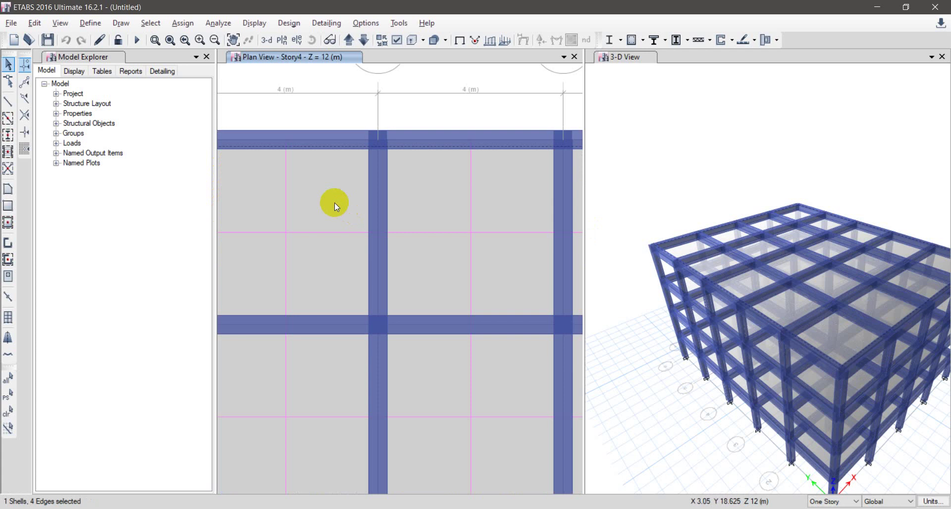
{"action": "scroll", "coordinate": [334, 203], "scroll_direction": "down", "scroll_amount": 2}
{"action": "scroll", "coordinate": [374, 156], "scroll_direction": "down", "scroll_amount": 3}
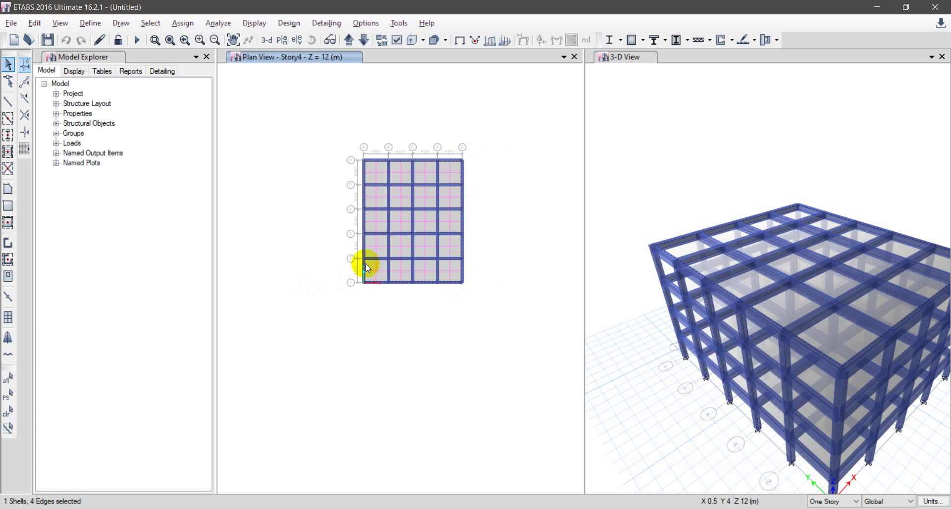
- Switch to AutoCAD and draw a 4 by 4 rectangle in the empty area above and right of the floor plan
{"action": "key", "text": "alt+Tab"}
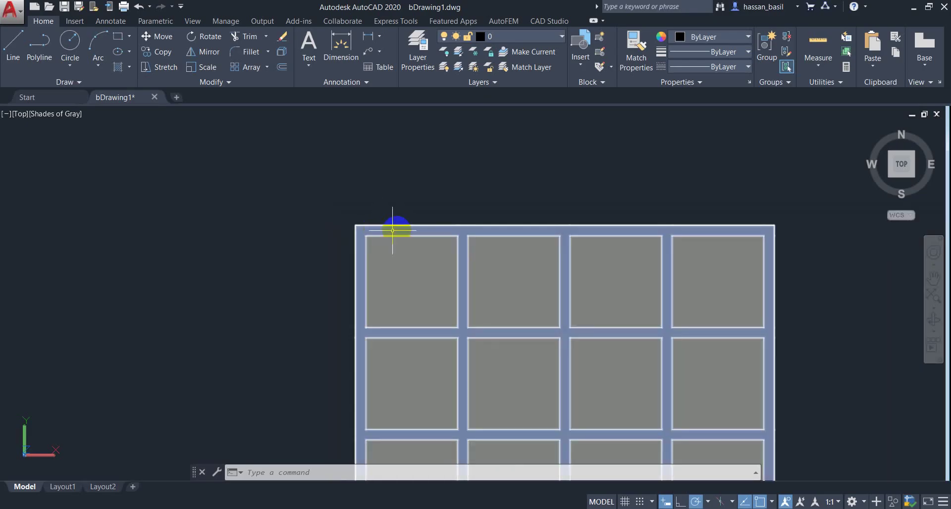
{"action": "left_click", "coordinate": [410, 257]}
{"action": "scroll", "coordinate": [394, 187], "scroll_direction": "down", "scroll_amount": 2}
{"action": "middle_click_drag", "start_coordinate": [395, 187], "coordinate": [377, 264]}
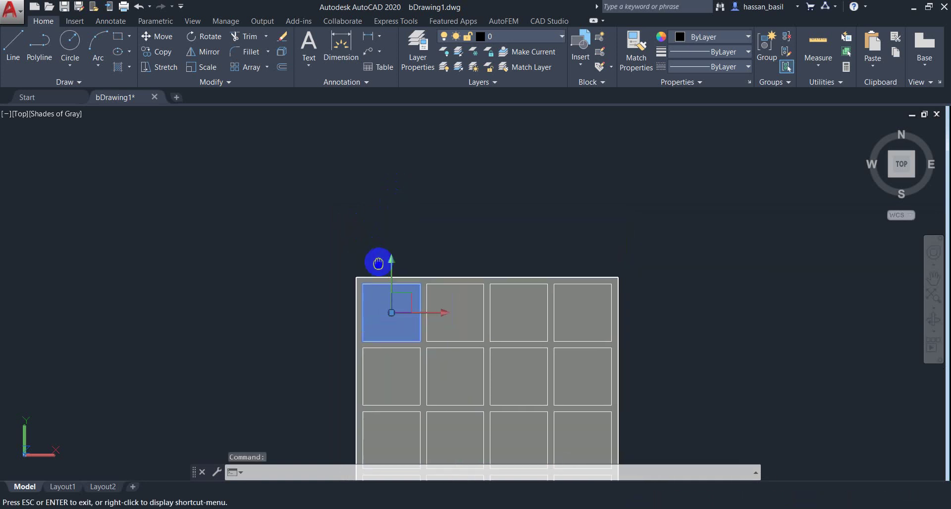
{"action": "scroll", "coordinate": [377, 263], "scroll_direction": "down", "scroll_amount": 2}
{"action": "left_click", "coordinate": [128, 37]}
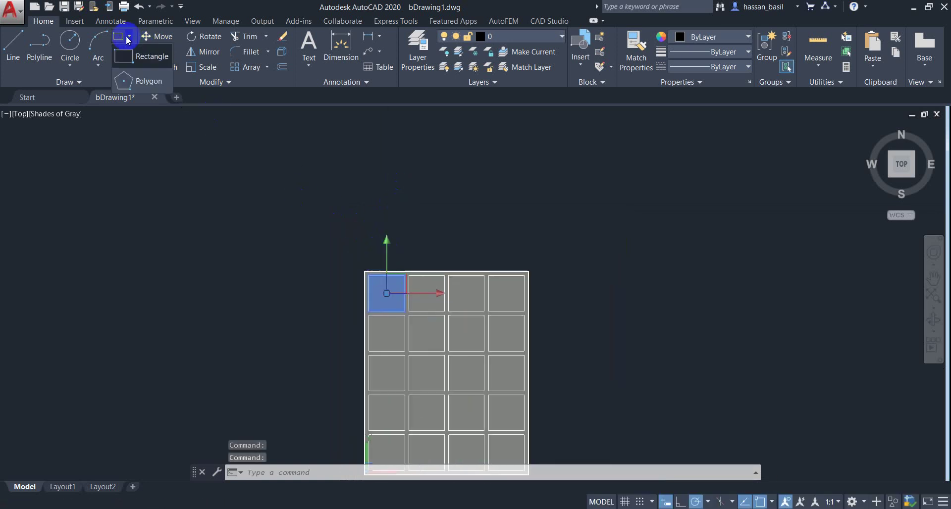
{"action": "left_click", "coordinate": [118, 36]}
{"action": "left_click", "coordinate": [655, 181]}
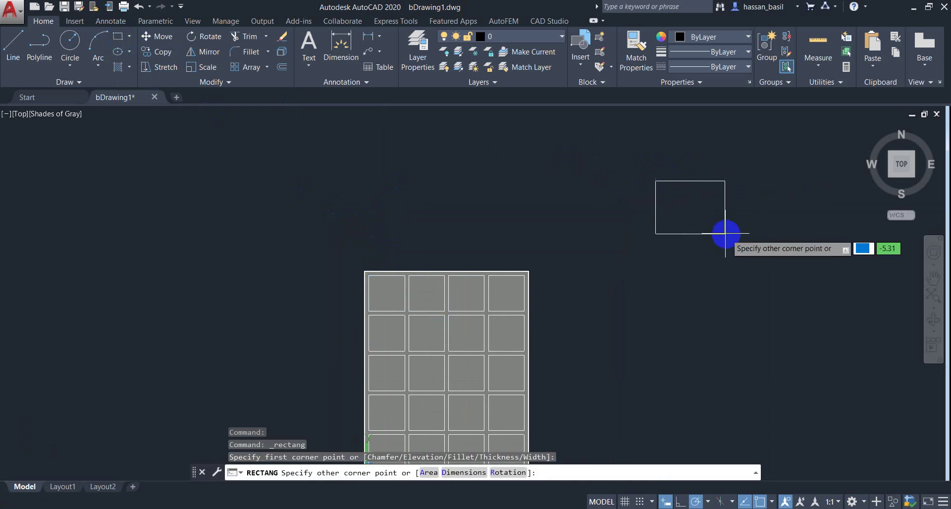
{"action": "type", "text": "4,4"}
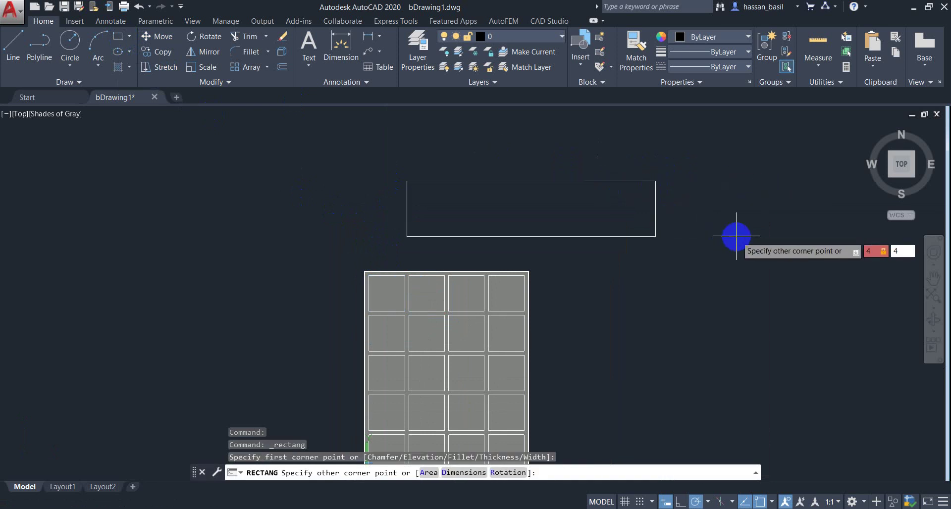
{"action": "key", "text": "Return"}
- Copy the floor plan's upper-left slab panel into the separate 4 by 4 rectangle, centred inside it
{"action": "type", "text": "c"}
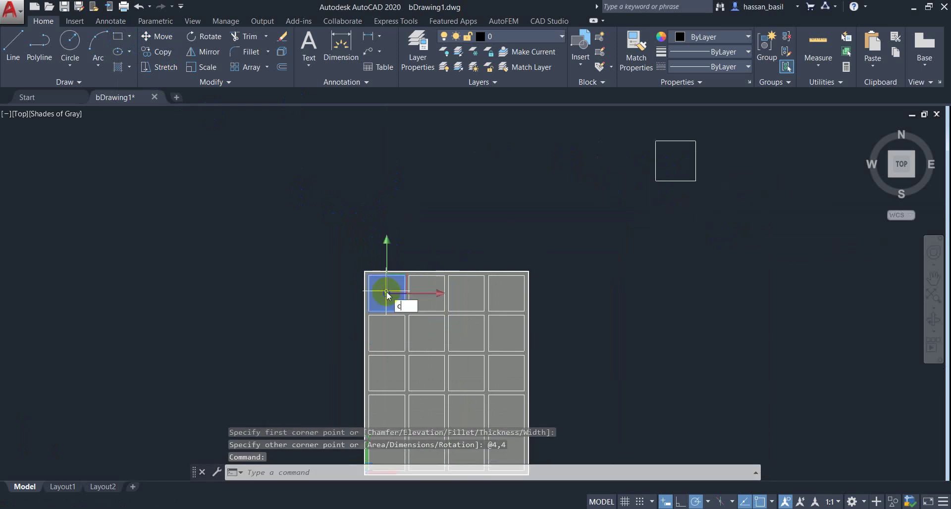
{"action": "type", "text": "o"}
{"action": "key", "text": "Return"}
{"action": "scroll", "coordinate": [396, 294], "scroll_direction": "up", "scroll_amount": 2}
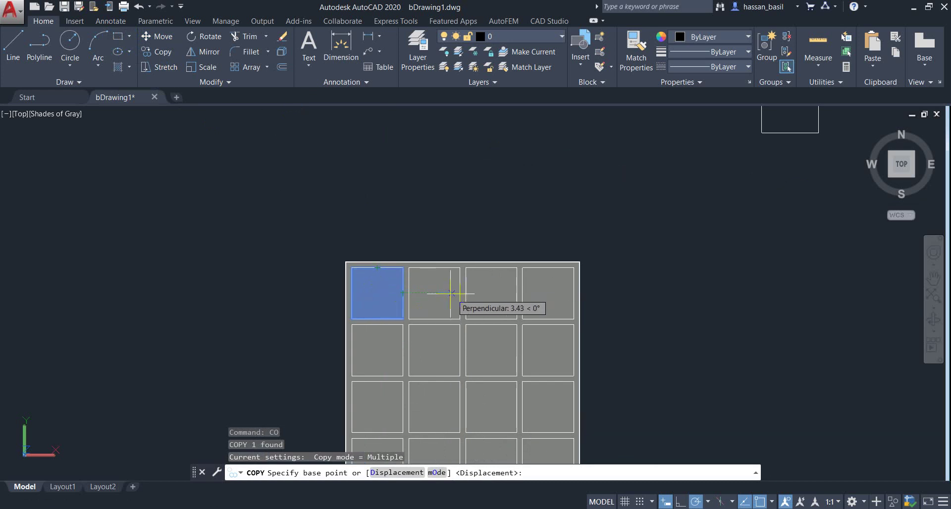
{"action": "scroll", "coordinate": [378, 293], "scroll_direction": "up", "scroll_amount": 5}
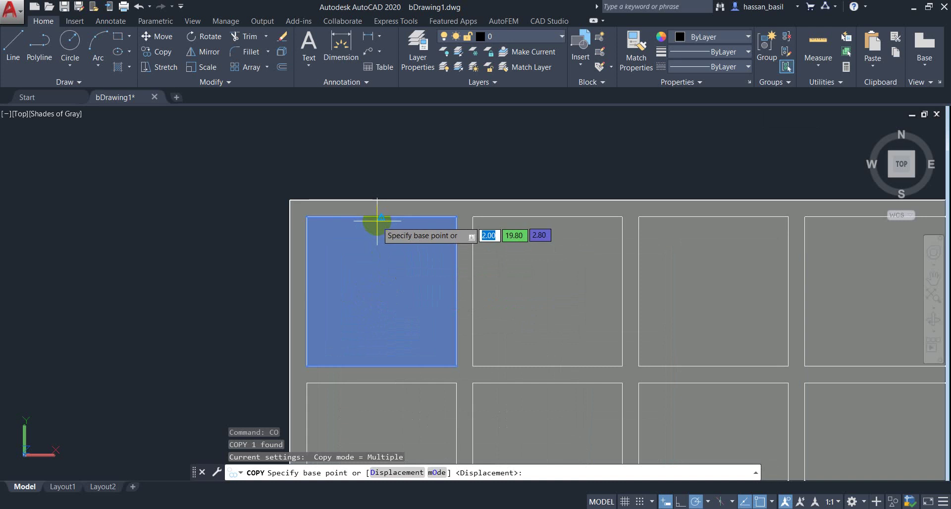
{"action": "left_click", "coordinate": [402, 293]}
{"action": "scroll", "coordinate": [470, 213], "scroll_direction": "down", "scroll_amount": 8}
{"action": "middle_click_drag", "start_coordinate": [510, 213], "coordinate": [479, 300]}
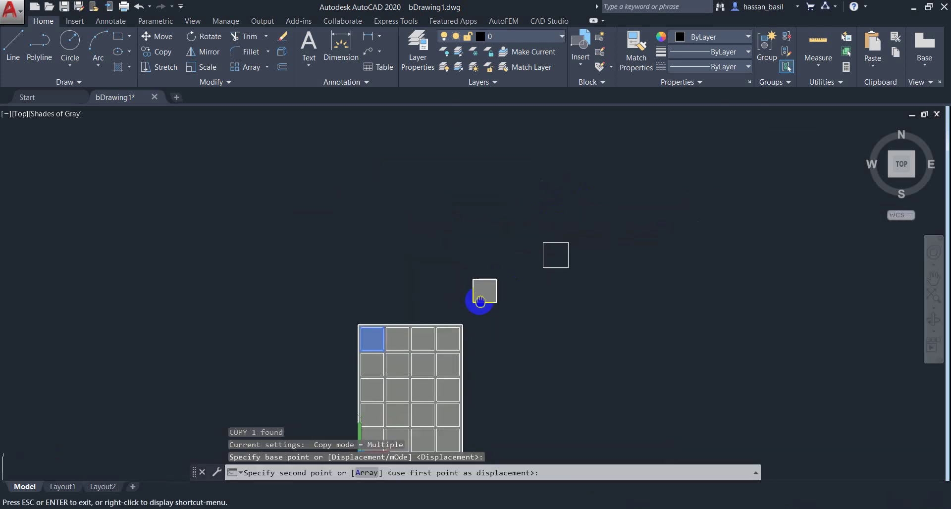
{"action": "scroll", "coordinate": [579, 250], "scroll_direction": "up", "scroll_amount": 5}
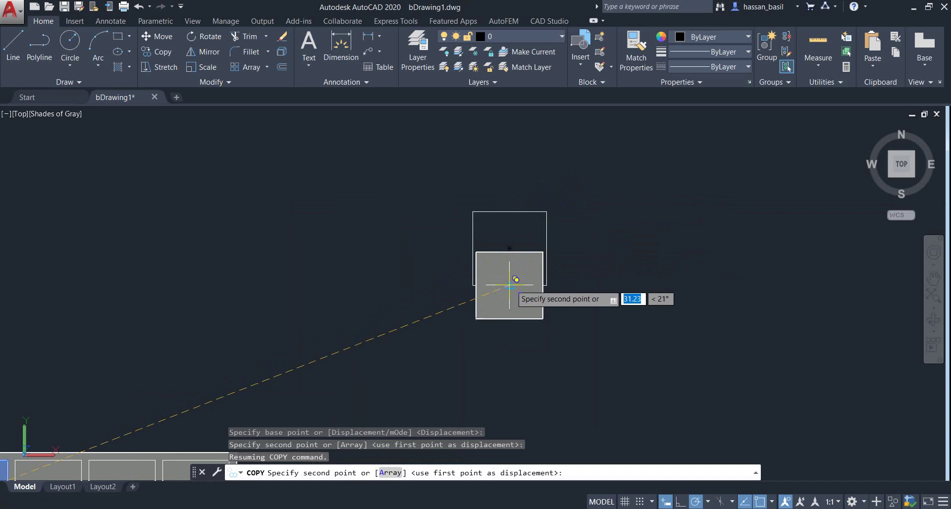
{"action": "left_click", "coordinate": [510, 249]}
{"action": "key", "text": "Escape"}
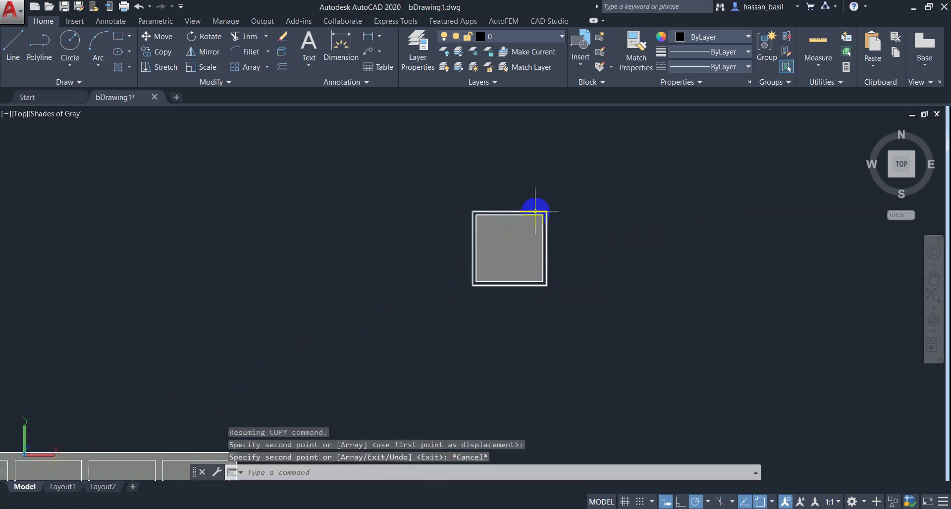
- Compare the copied slab panel with the surrounding 4 by 4 rectangle, checking against the ETABS floor plan
{"action": "scroll", "coordinate": [530, 211], "scroll_direction": "up", "scroll_amount": 2}
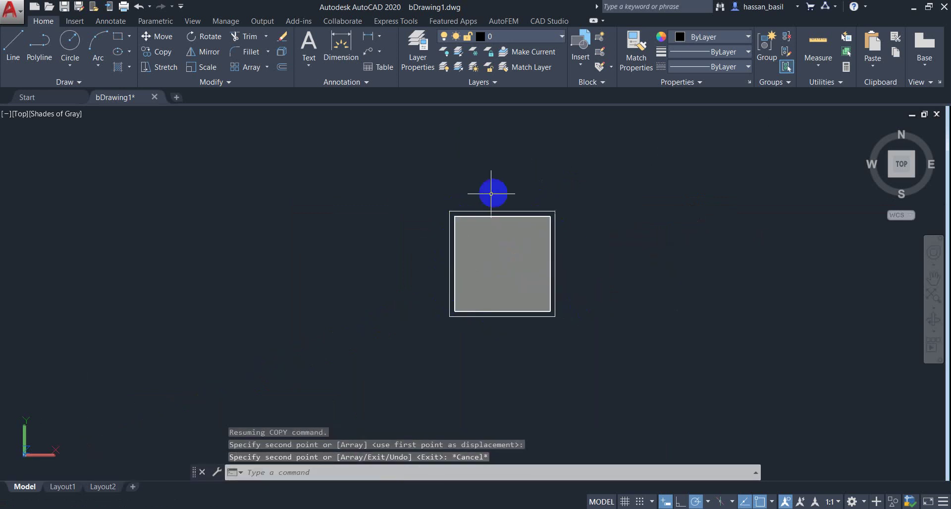
{"action": "left_click", "coordinate": [480, 259]}
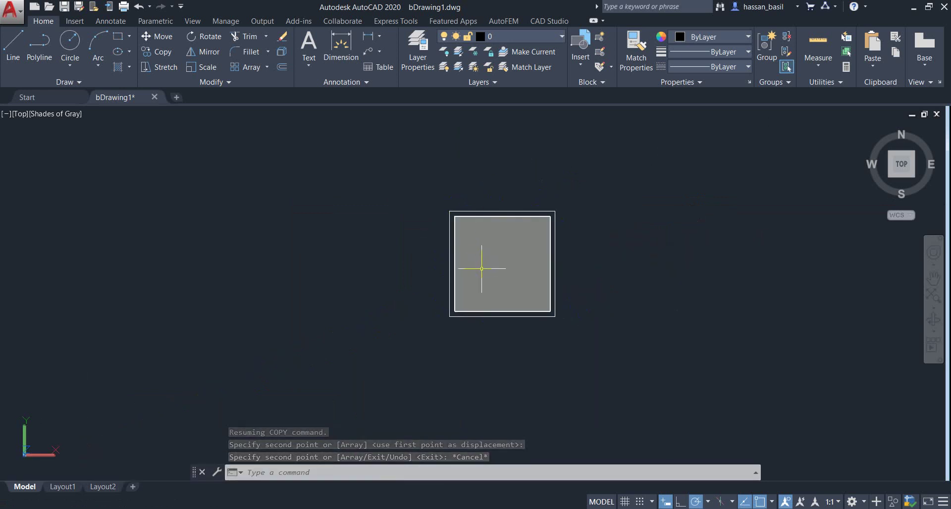
{"action": "left_click", "coordinate": [444, 255]}
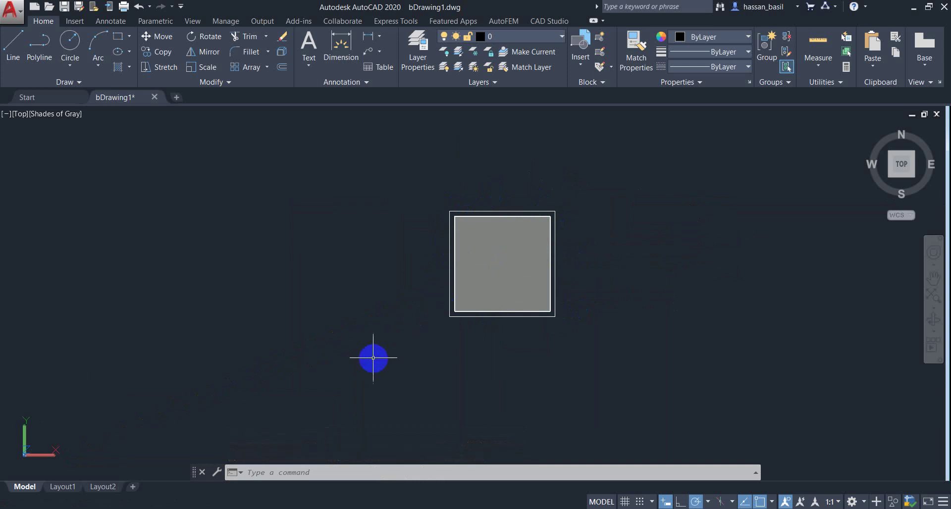
{"action": "key", "text": "alt+Tab"}
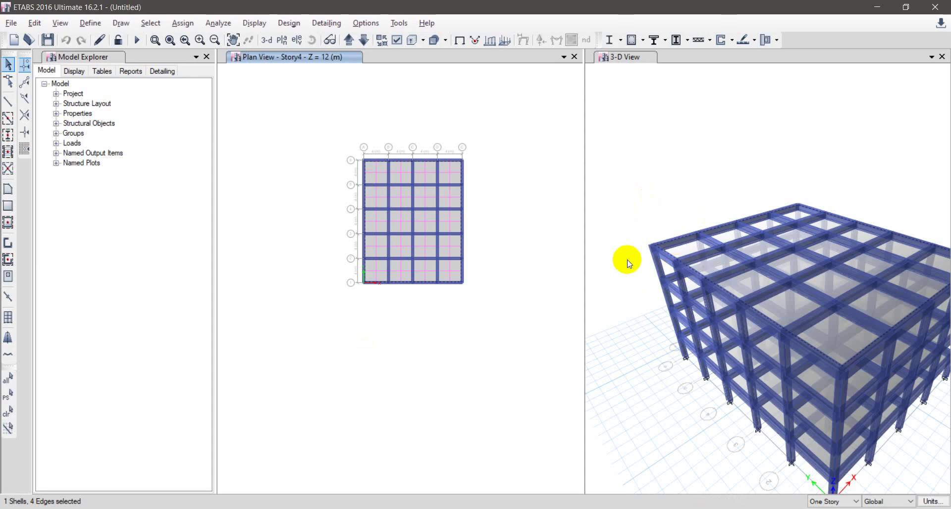
{"action": "key", "text": "alt+Tab"}
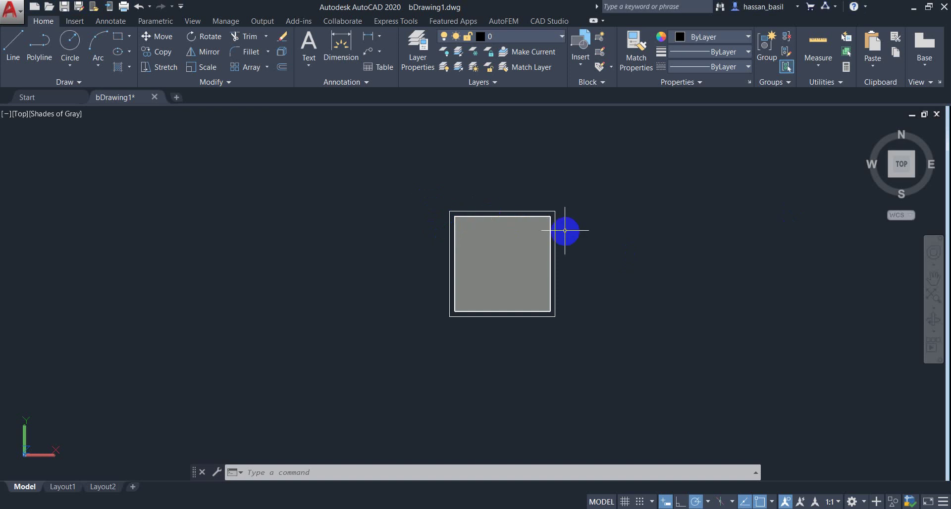
{"action": "scroll", "coordinate": [445, 216], "scroll_direction": "up", "scroll_amount": 4}
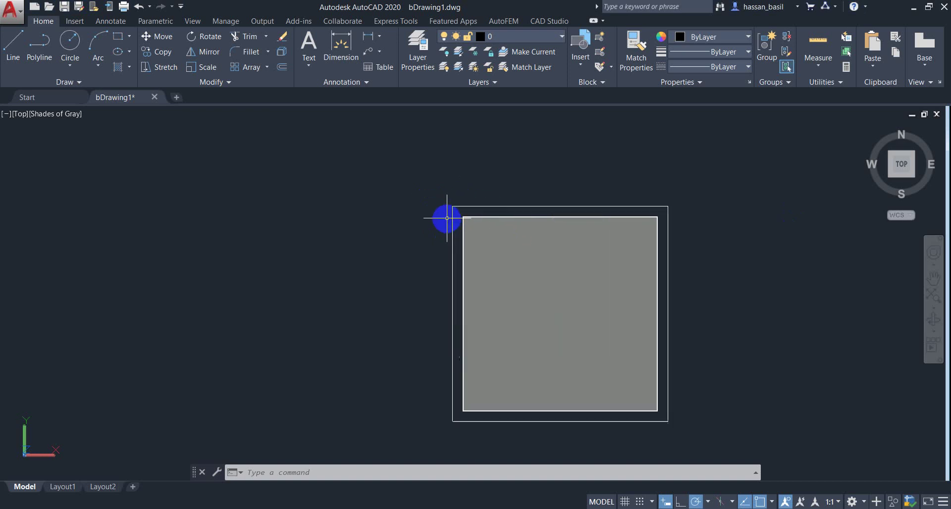
{"action": "middle_click_drag", "start_coordinate": [408, 206], "coordinate": [372, 186]}
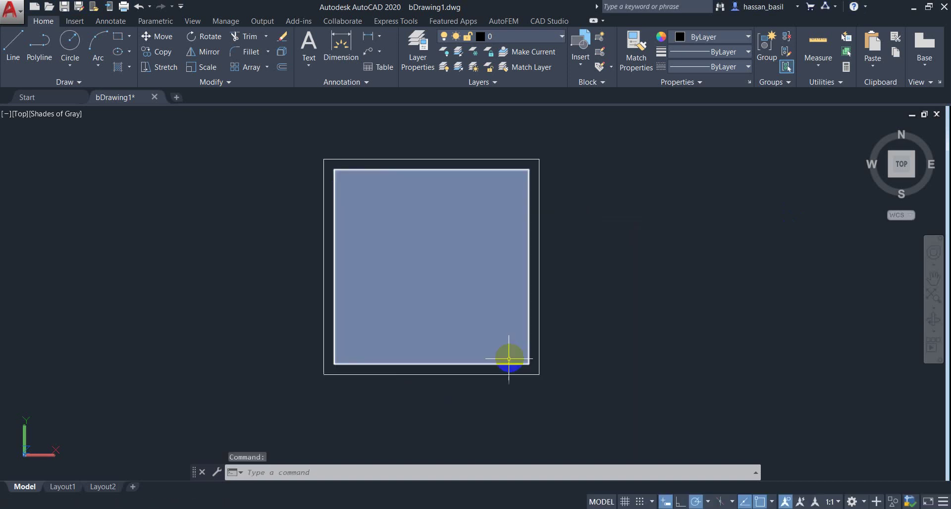
- Switch to Word and write the slab self-weight equation S_ws = 16 × 20 × 0.2 × 24 × 4 = on a new line
{"action": "key", "text": "alt+Tab"}
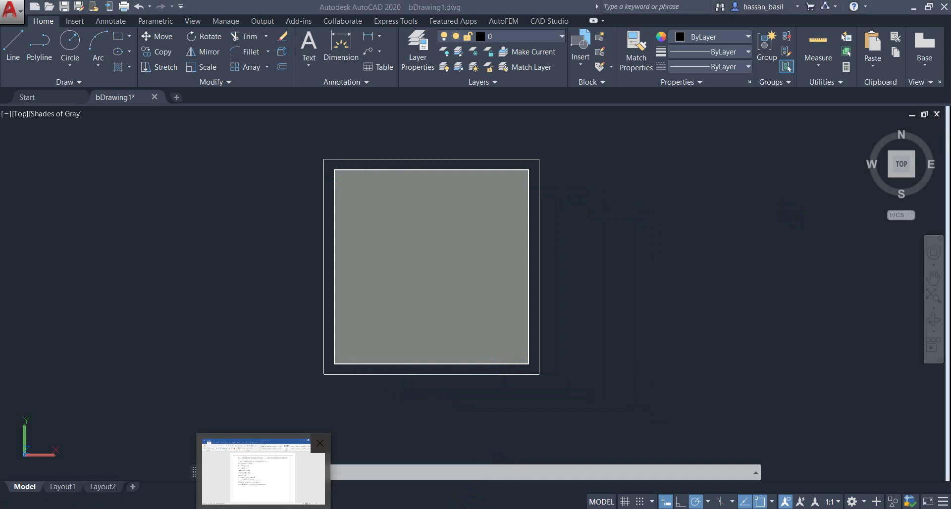
{"action": "key", "text": "alt+equal"}
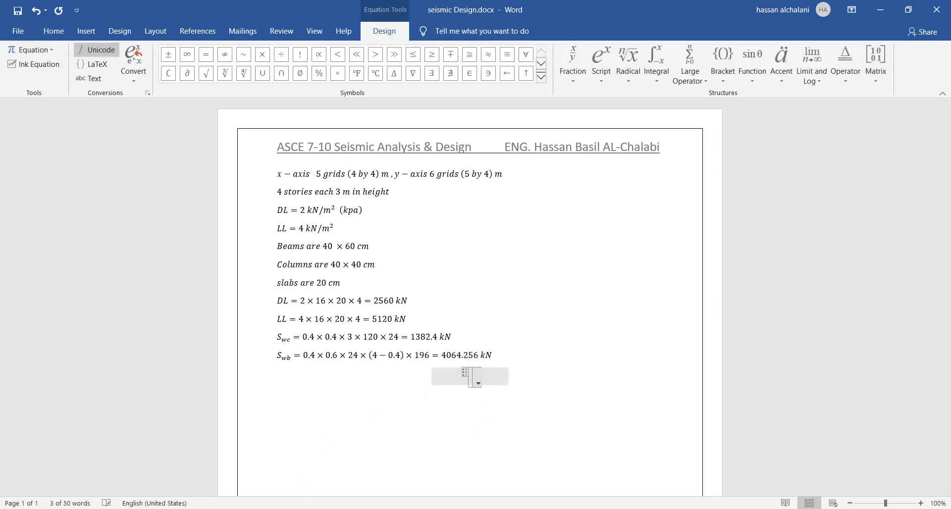
{"action": "type", "text": "S_ws ="}
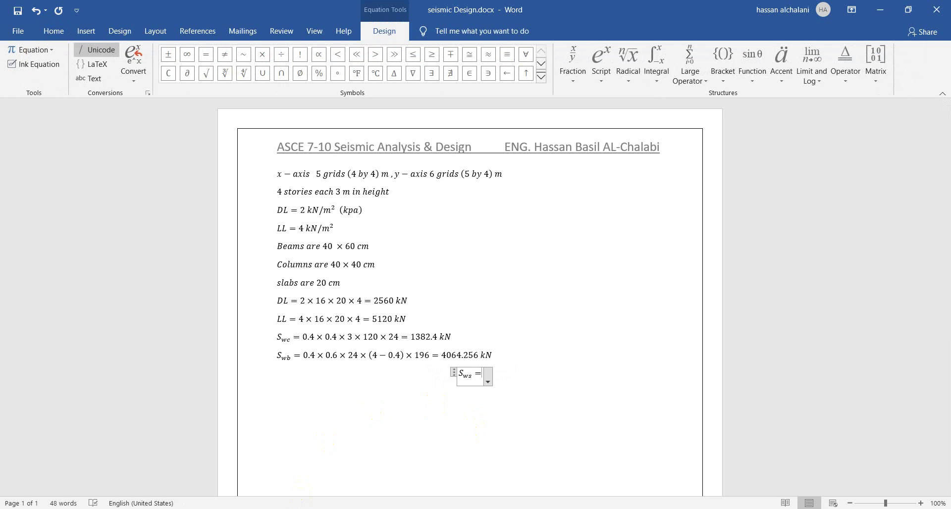
{"action": "type", "text": "16\times 20"}
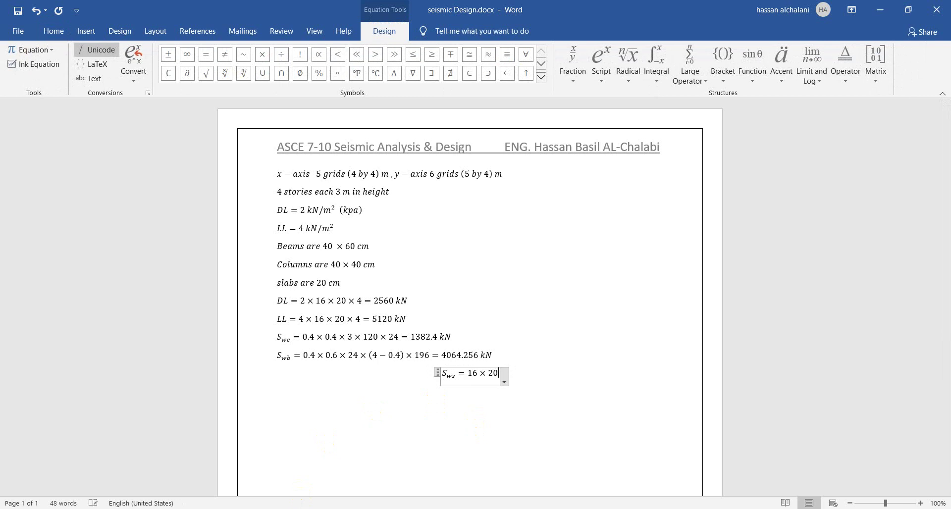
{"action": "type", "text": "\times 0"}
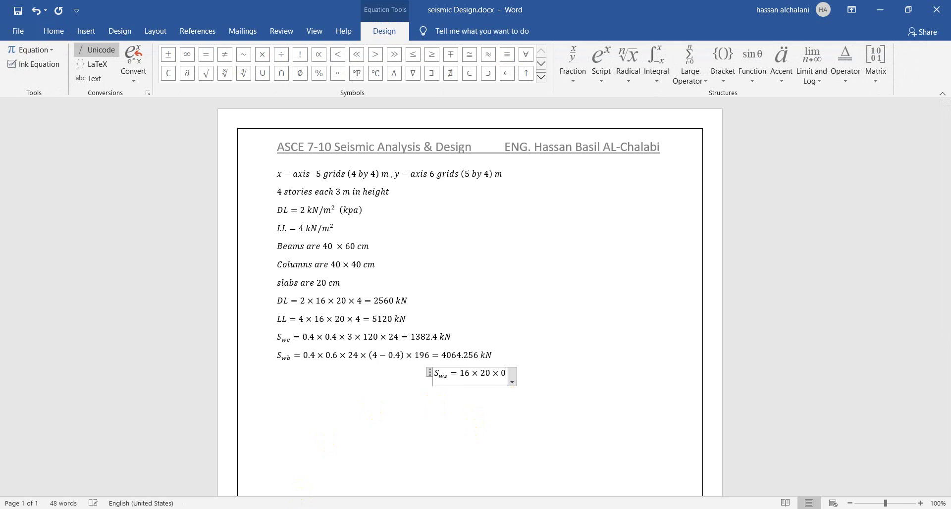
{"action": "type", "text": ".2"}
{"action": "type", "text": "×"}
{"action": "type", "text": "24"}
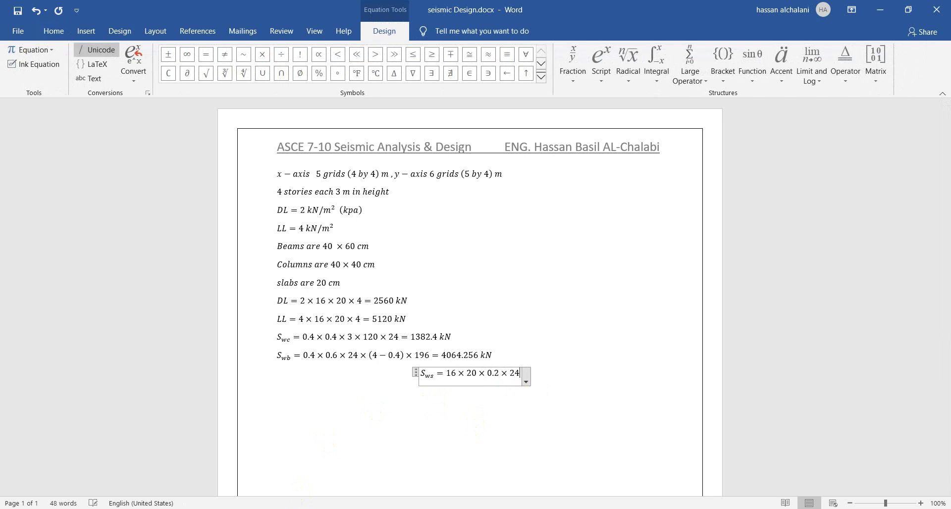
{"action": "type", "text": "×"}
{"action": "type", "text": "4="}
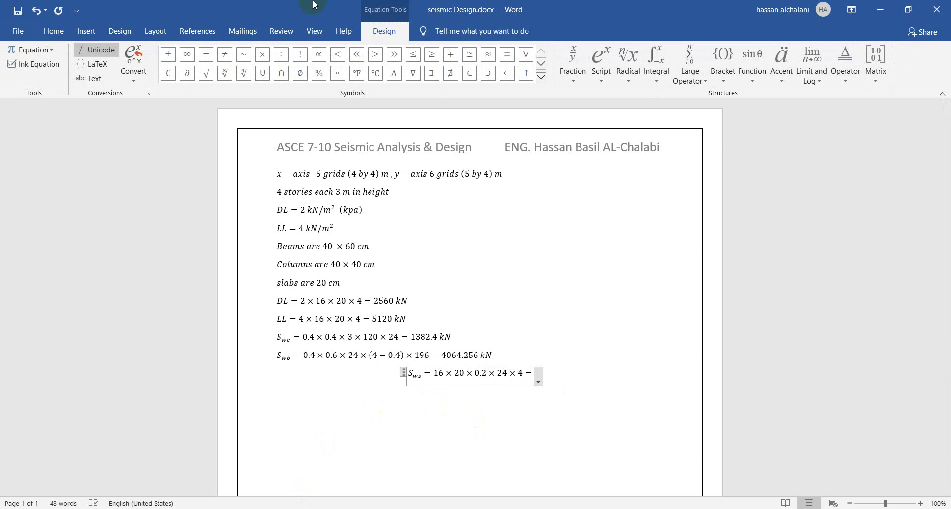
- Enter 6144 kN as the result of the S_ws slab self-weight equation and finish the line
{"action": "type", "text": "61"}
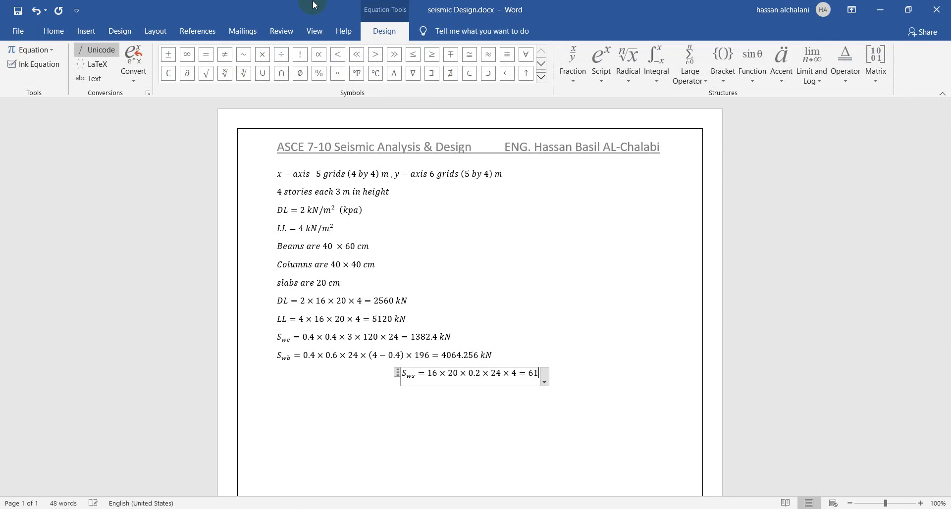
{"action": "type", "text": "44 kN"}
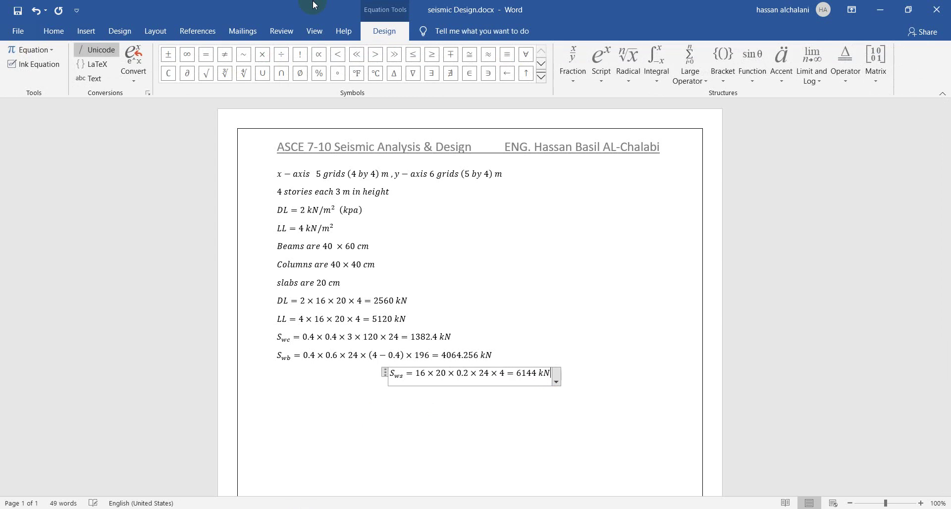
{"action": "key", "text": "Return"}
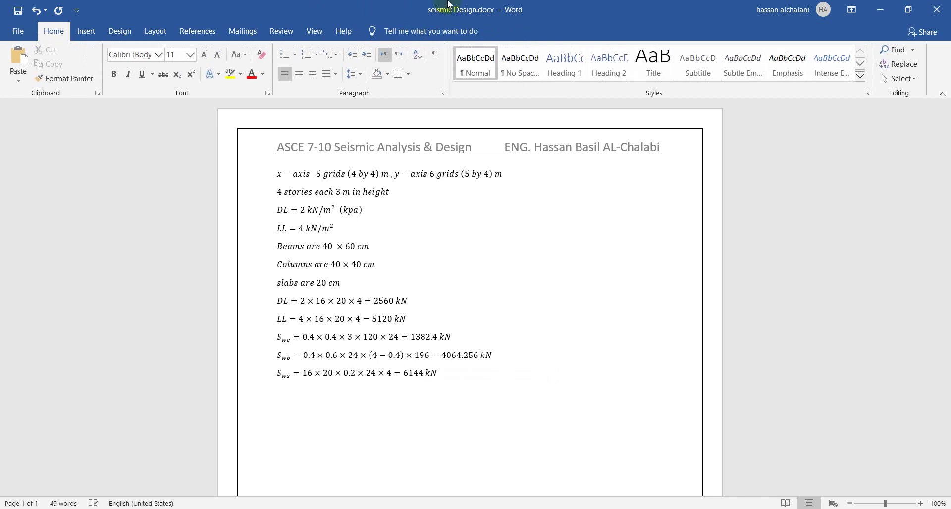
- Add a total self-weight equation reading S_w = 4064.256 + 1382.4 + 6144 − below the slab line
{"action": "key", "text": "alt+equal"}
{"action": "type", "text": "S"}
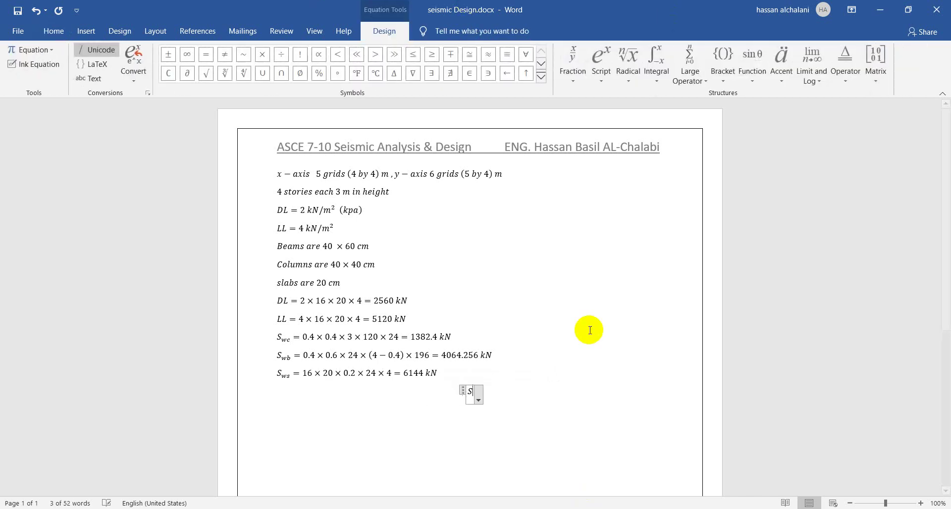
{"action": "type", "text": "_w =4"}
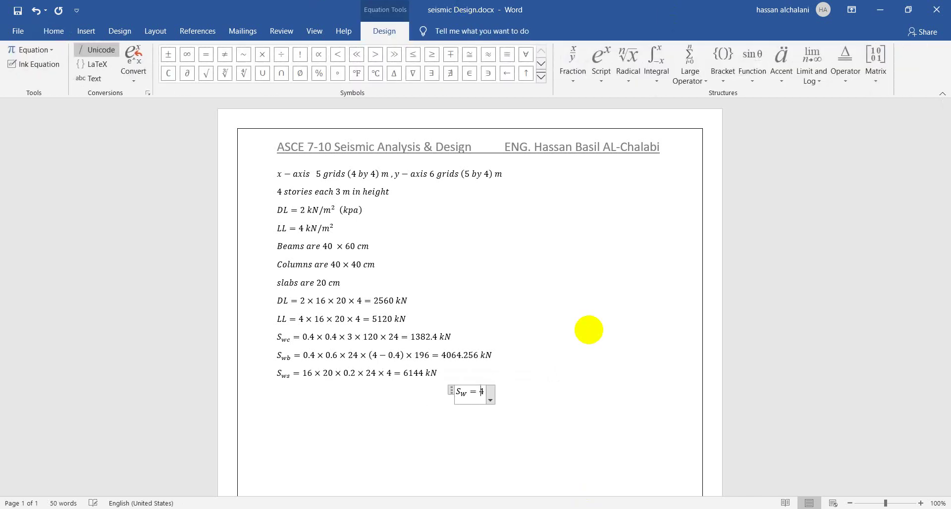
{"action": "type", "text": "06"}
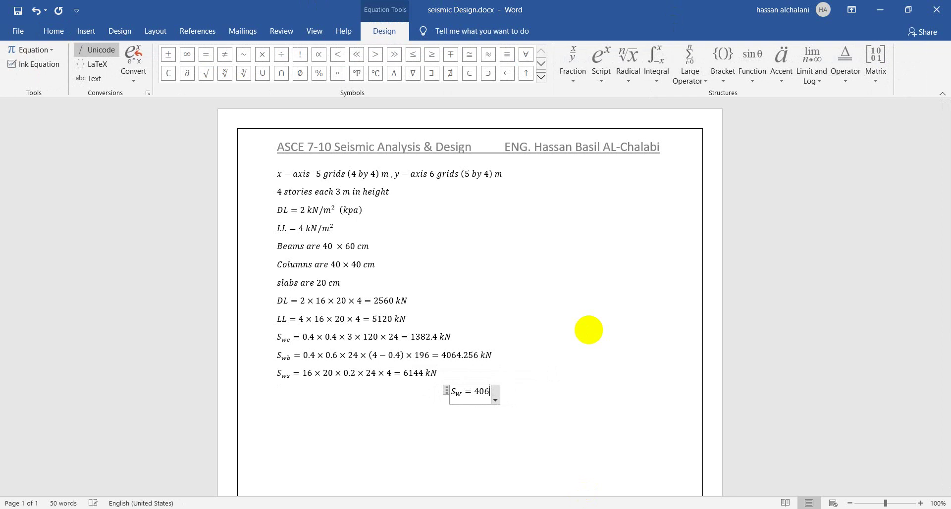
{"action": "type", "text": "4."}
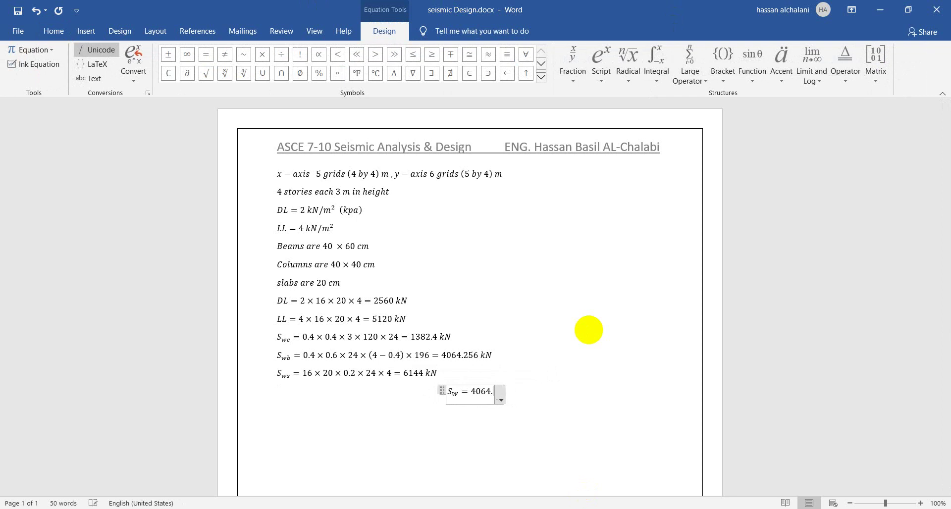
{"action": "type", "text": "256+13"}
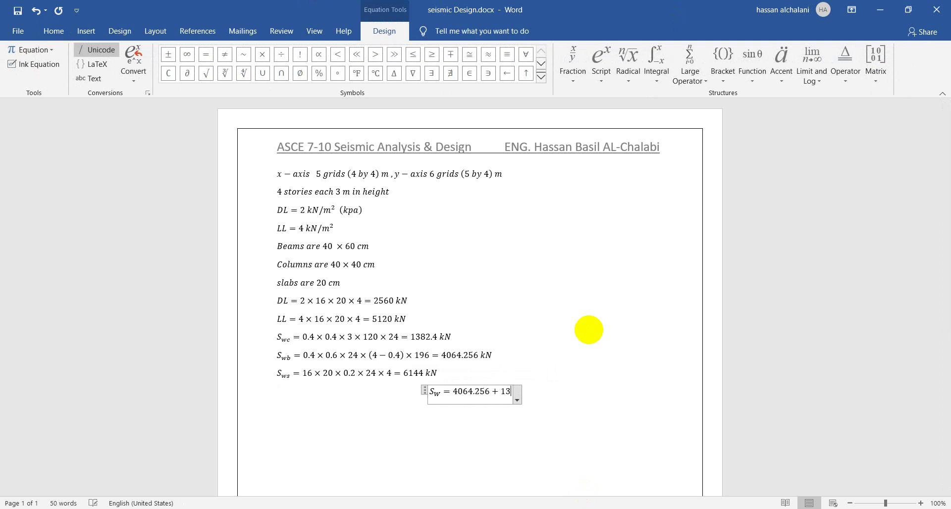
{"action": "type", "text": "82.4+"}
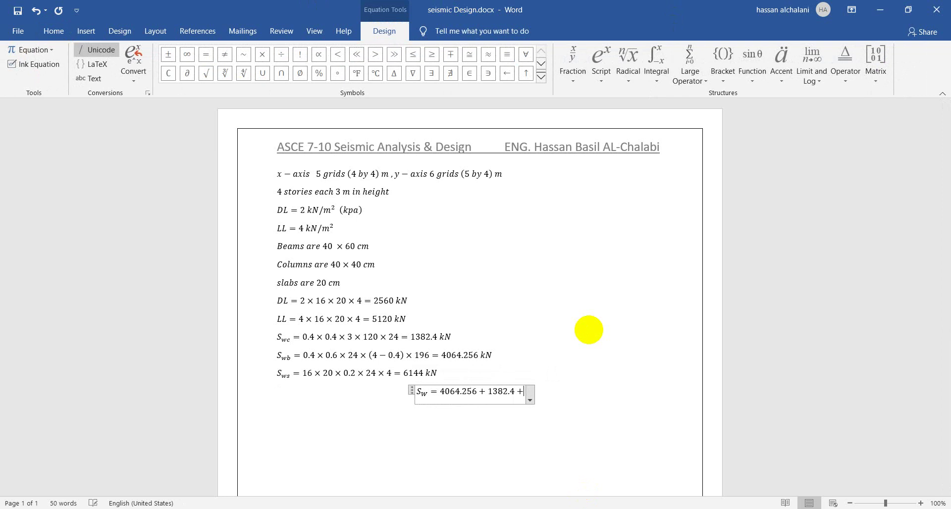
{"action": "type", "text": "6144-"}
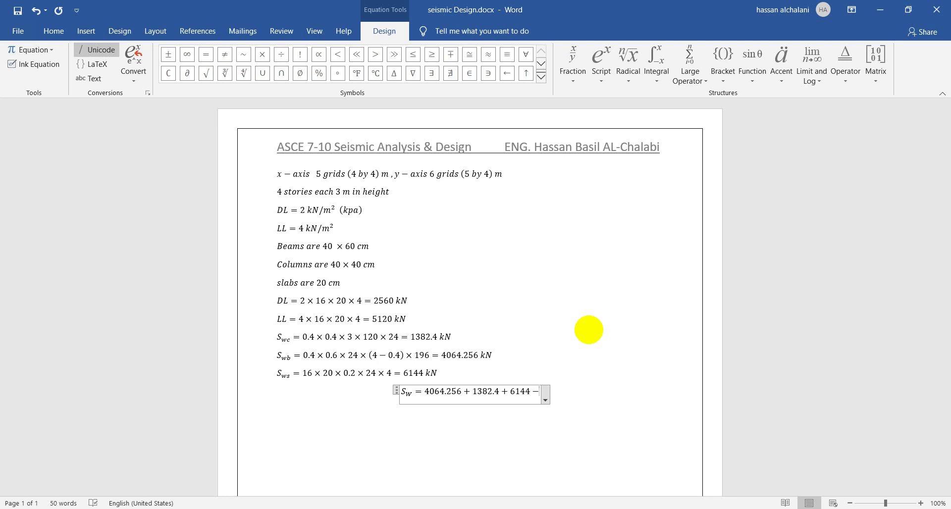
- Complete the S_w total self-weight line with 11590.656 kN and finish the equation
{"action": "type", "text": "115"}
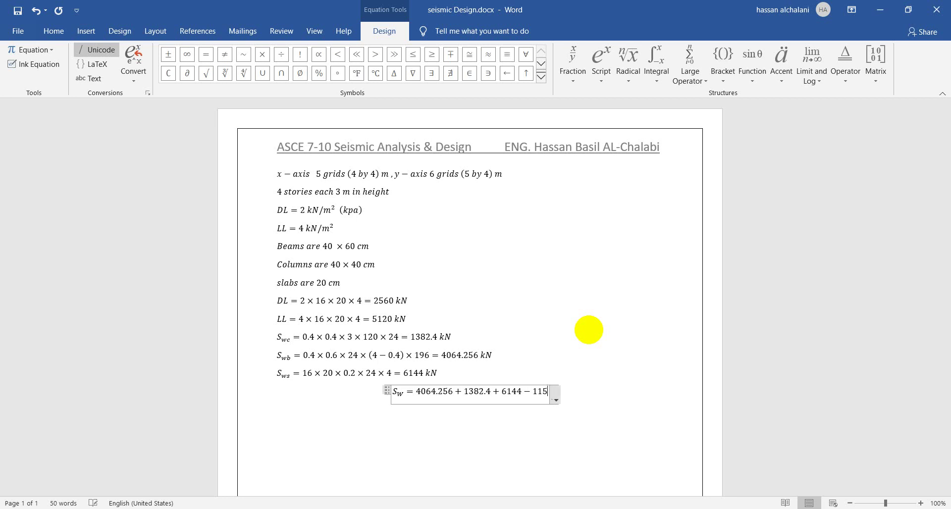
{"action": "type", "text": "90."}
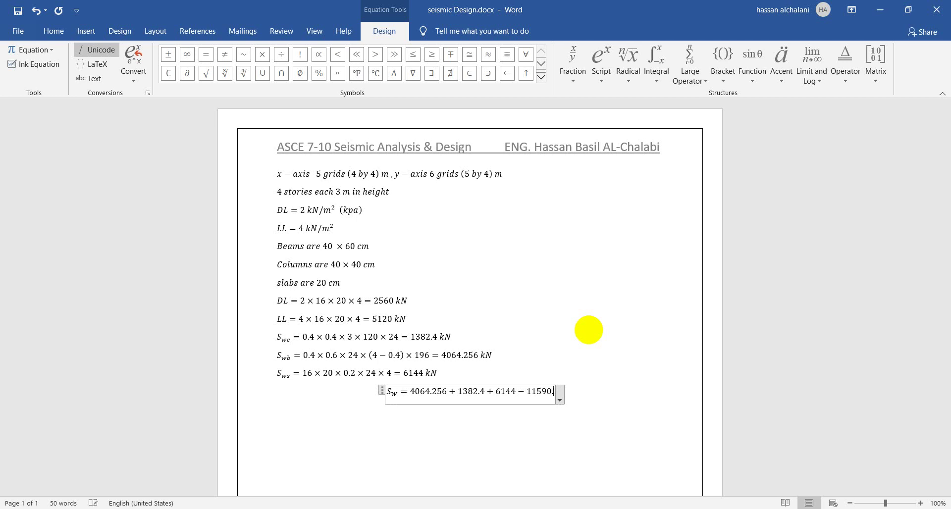
{"action": "type", "text": "656"}
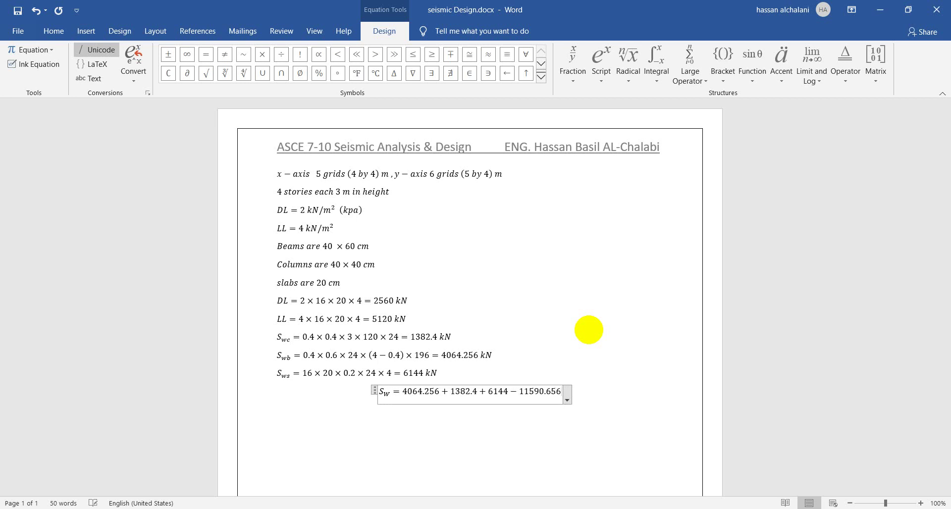
{"action": "type", "text": " kN"}
{"action": "key", "text": "Return"}
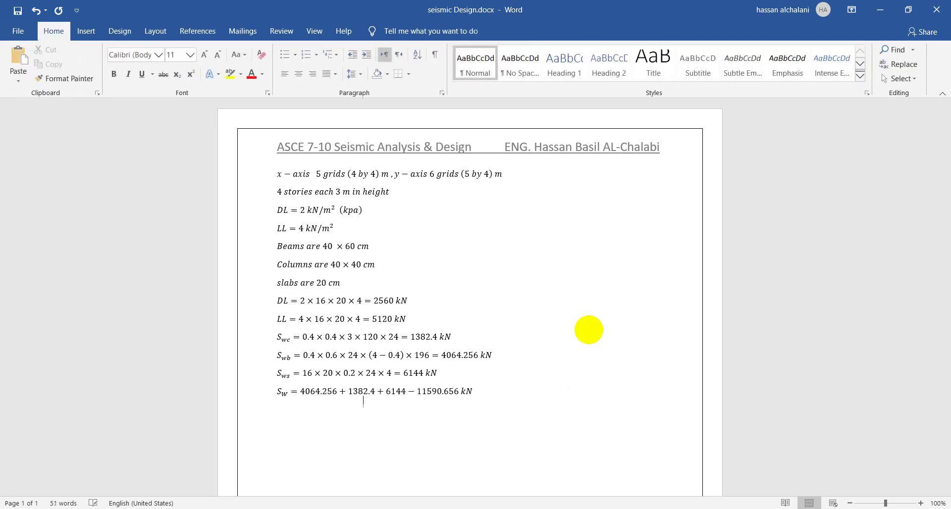
- Add a total dead load equation reading Total DL = 11590.656 + 2560 = below the S_w line
{"action": "key", "text": "alt+equal"}
{"action": "type", "text": "TO"}
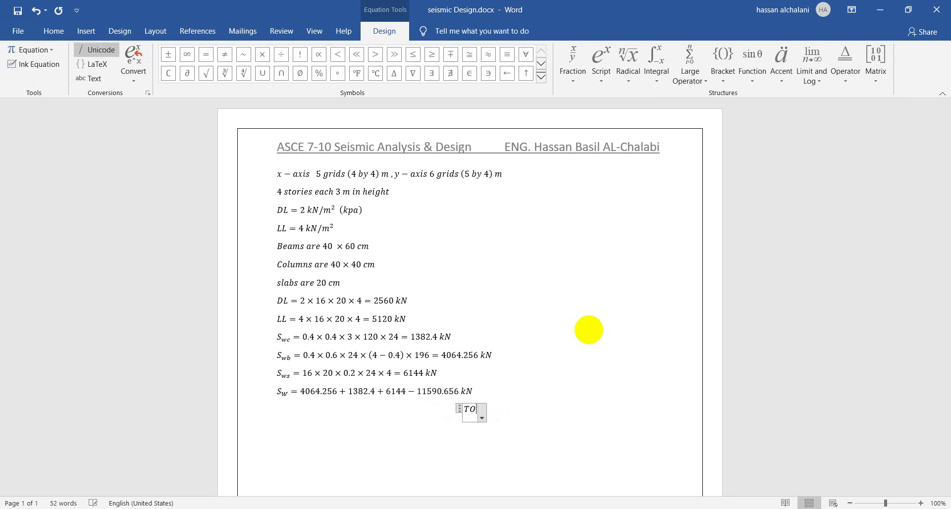
{"action": "key", "text": "BackSpace"}
{"action": "type", "text": "otal DL"}
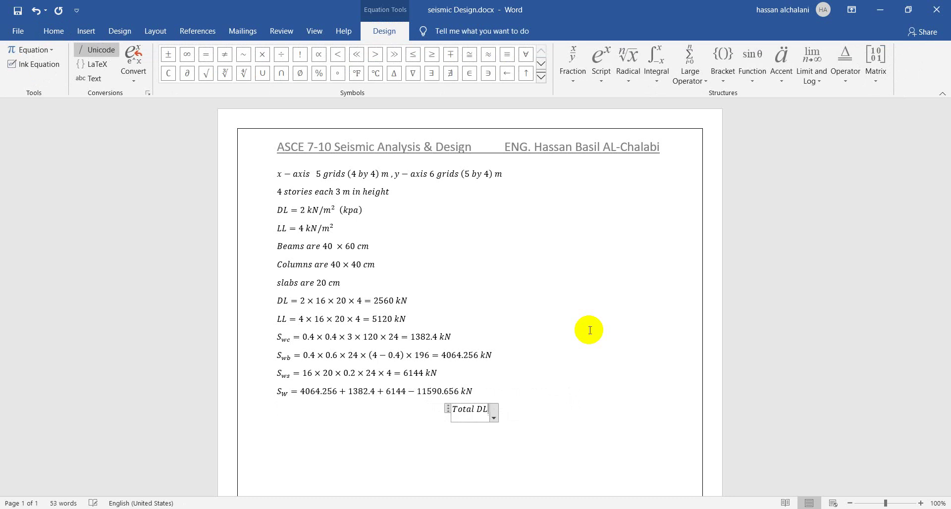
{"action": "type", "text": " = 1159"}
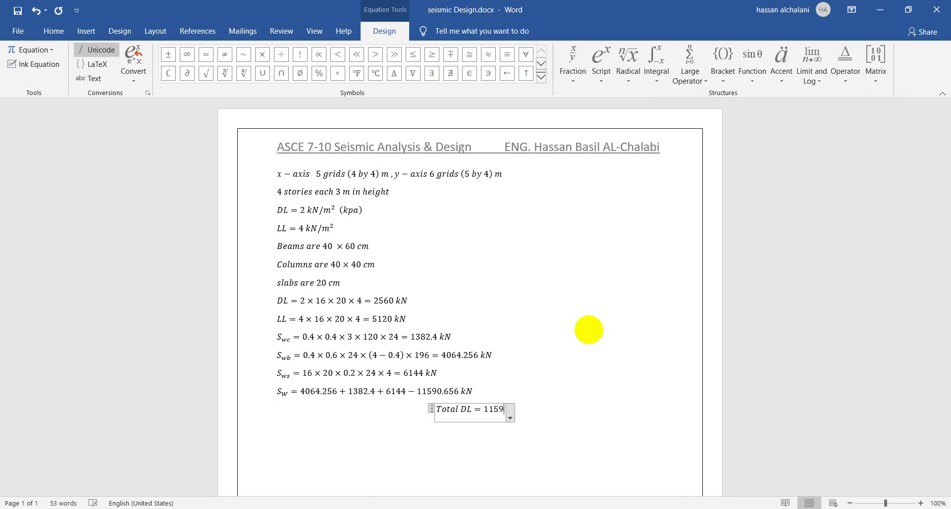
{"action": "type", "text": "0.65"}
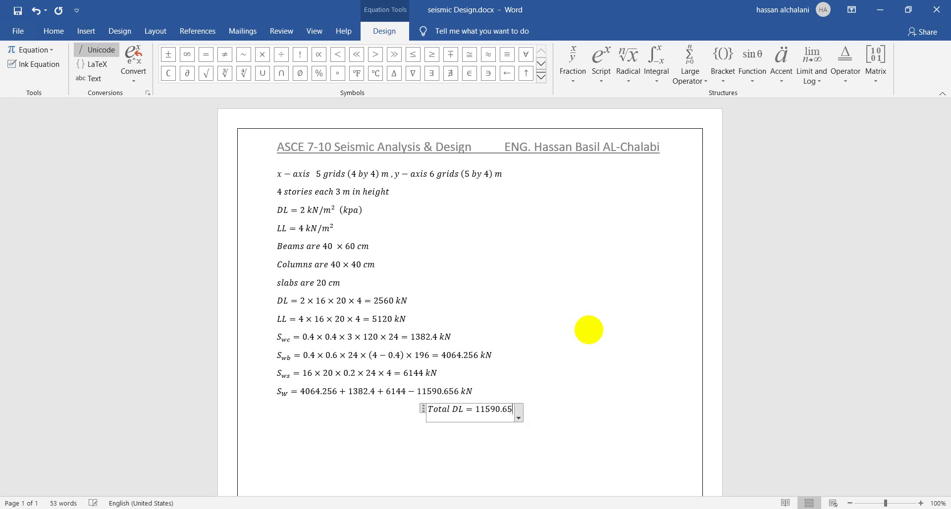
{"action": "type", "text": "6 + 2"}
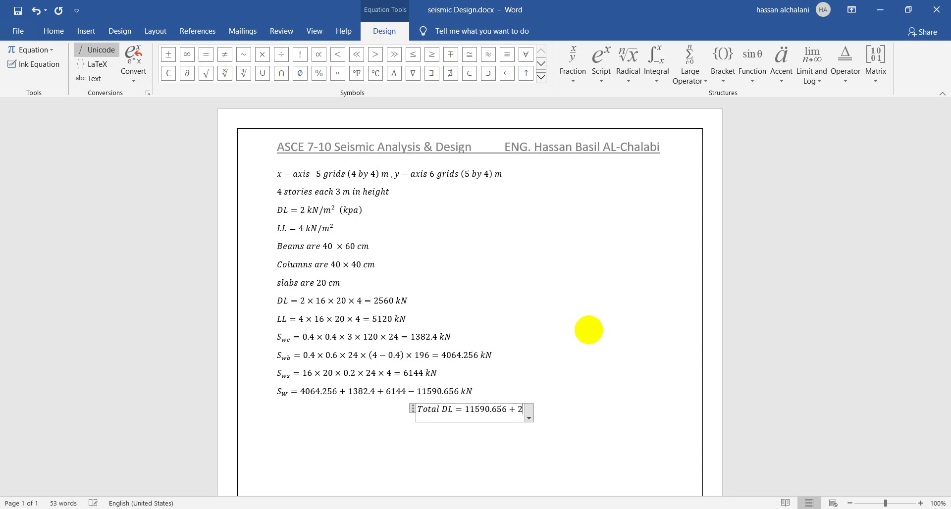
{"action": "type", "text": "560 = "}
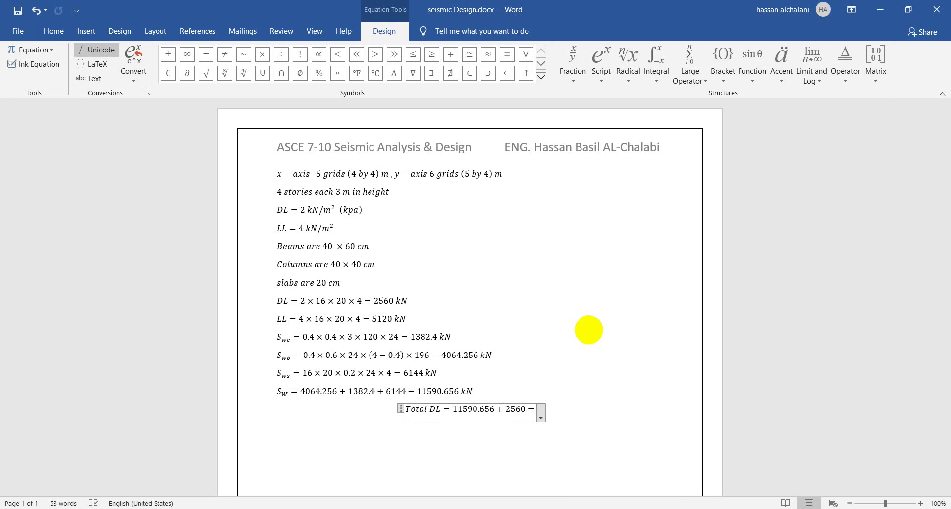
- Enter 14150.656 kN as the result of the Total DL equation and finish the line
{"action": "type", "text": "141"}
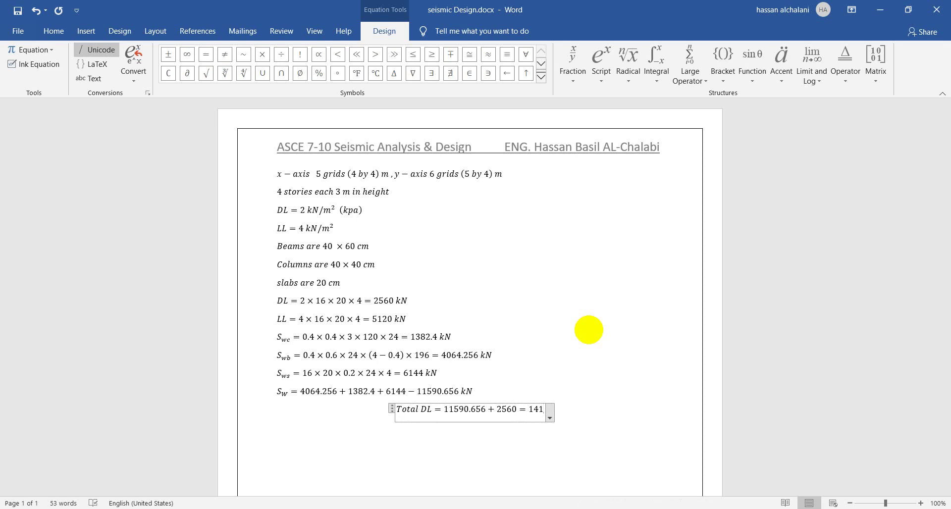
{"action": "type", "text": "50.65"}
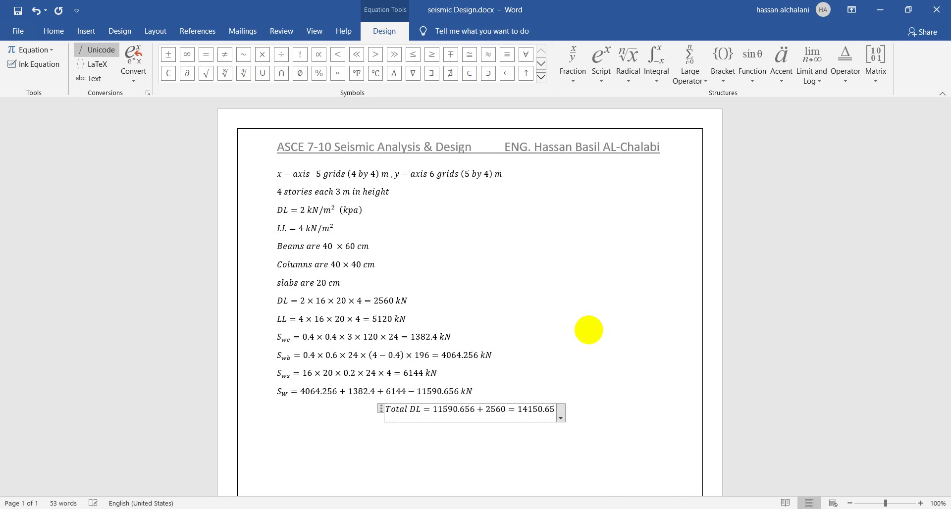
{"action": "type", "text": "6 kN"}
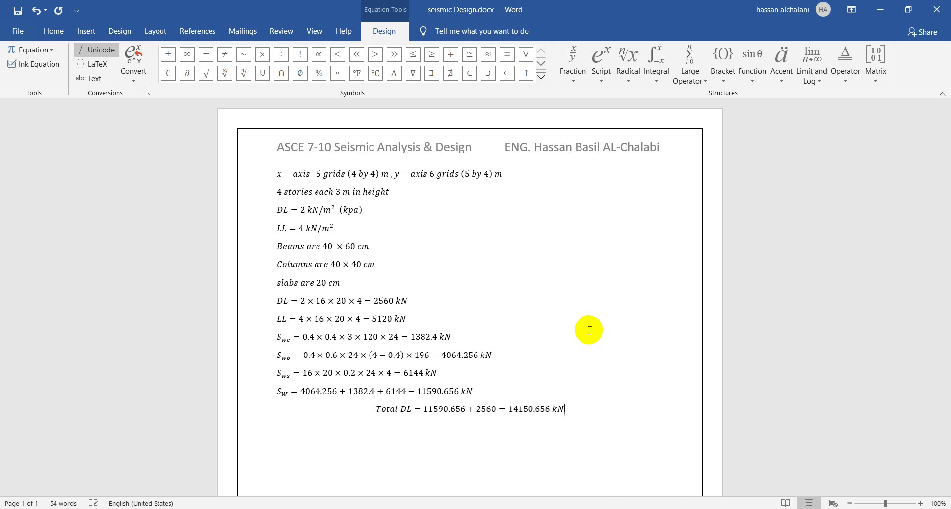
{"action": "key", "text": "Return"}
- Start a seismic mass equation below the Total DL line reading Mass = Total DL + 0.25 LL → Mass =
{"action": "key", "text": "alt+equal"}
{"action": "type", "text": "Mass"}
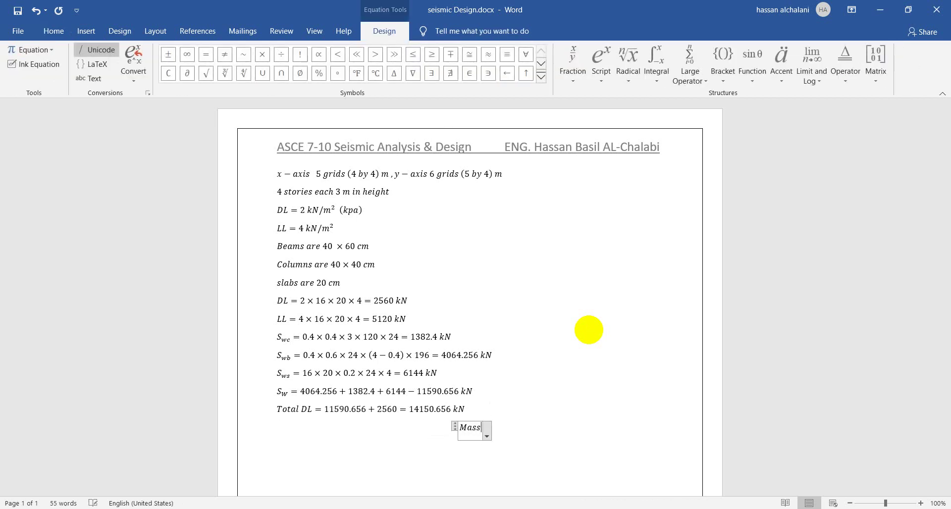
{"action": "type", "text": " =Tot"}
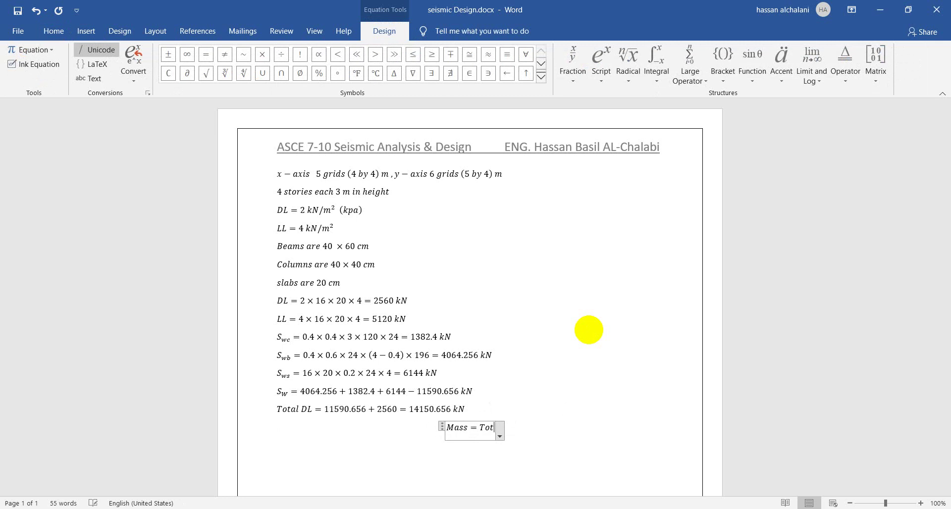
{"action": "type", "text": "al DL +"}
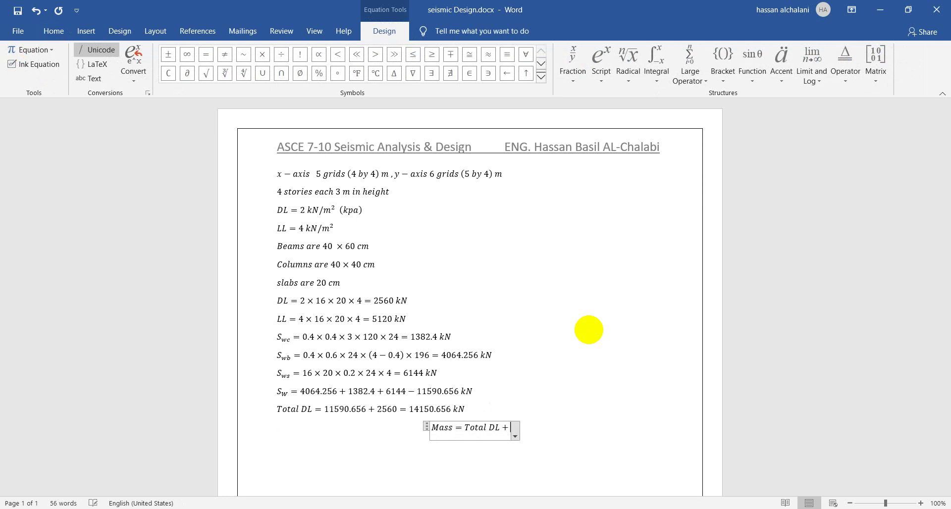
{"action": "type", "text": " 0.25 LL"}
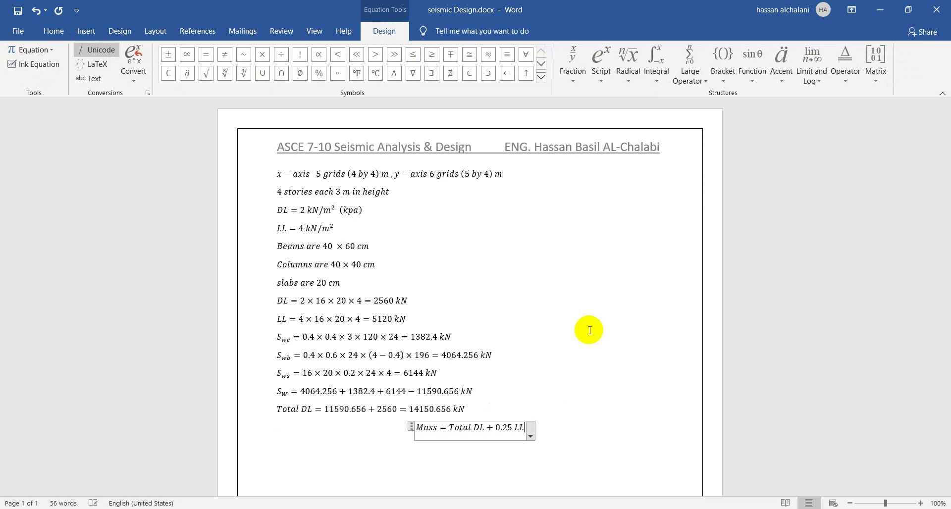
{"action": "type", "text": " -> Mass ="}
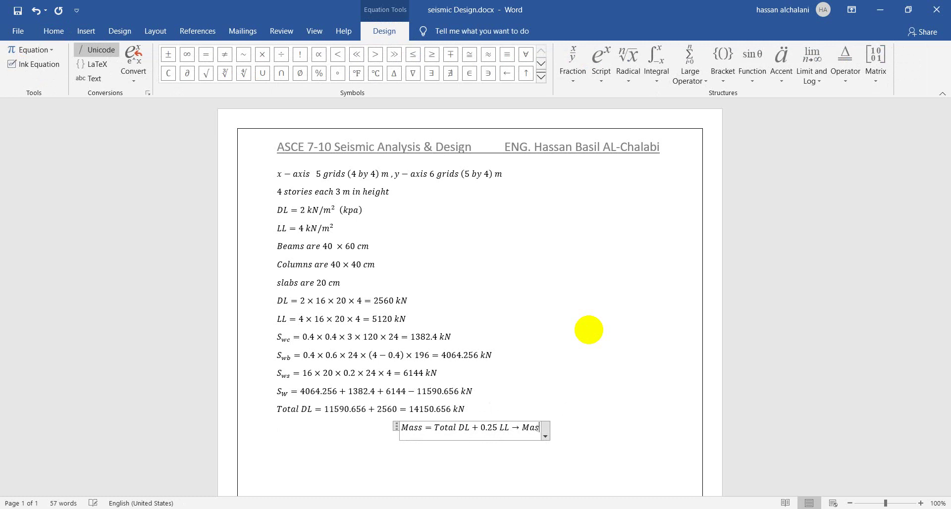
- Substitute 14150.656 + 0.25 × 5120 into the second part of the Mass equation
{"action": "type", "text": " 1"}
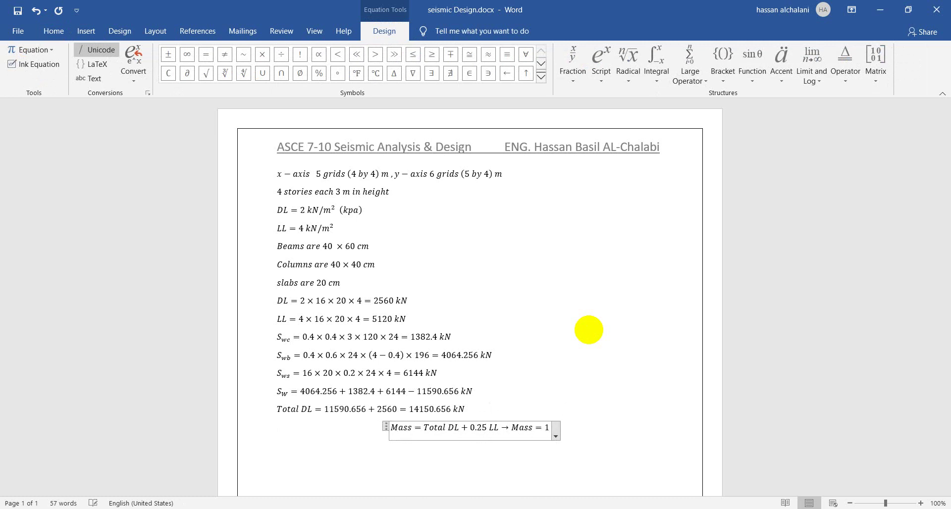
{"action": "type", "text": "41150"}
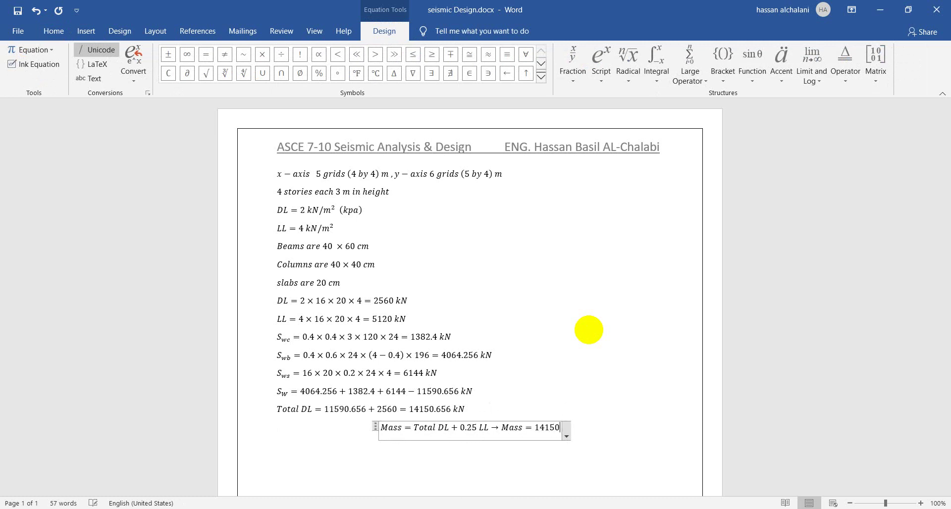
{"action": "type", "text": ".656+"}
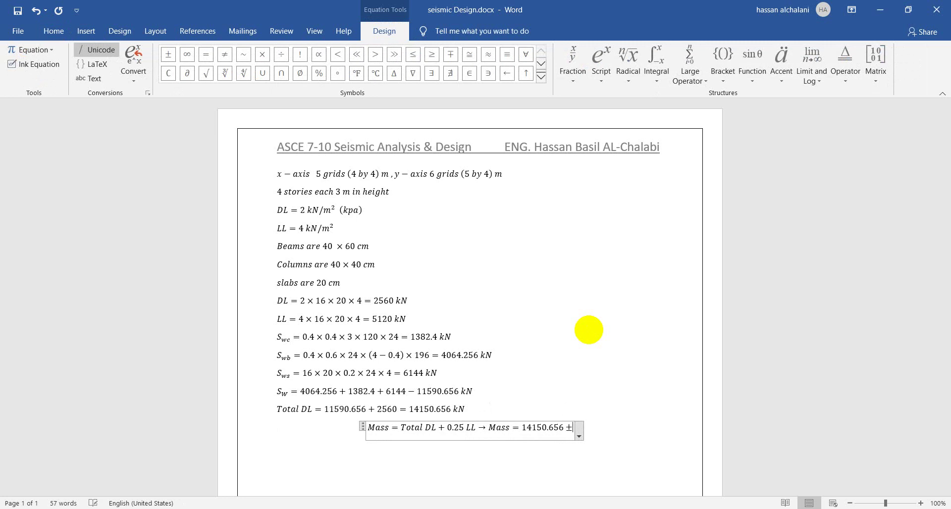
{"action": "type", "text": "0.25"}
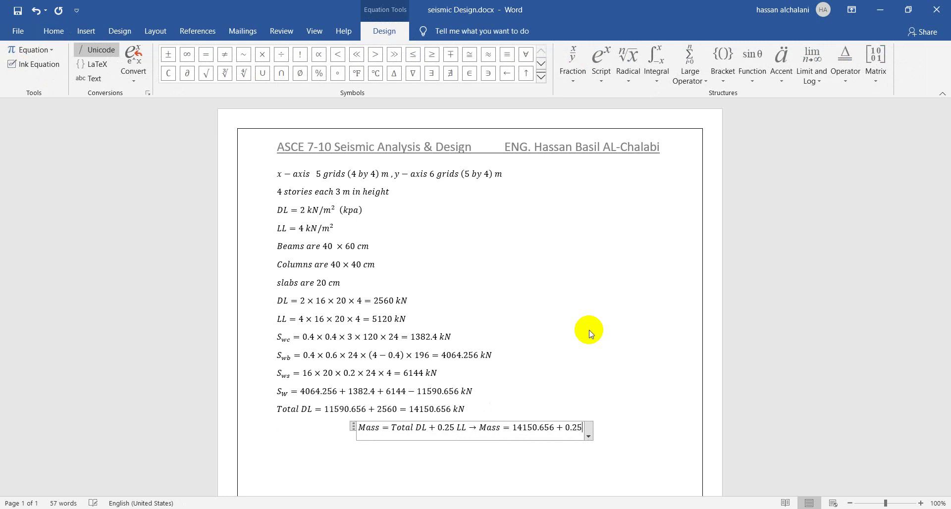
{"action": "type", "text": "\times 5120"}
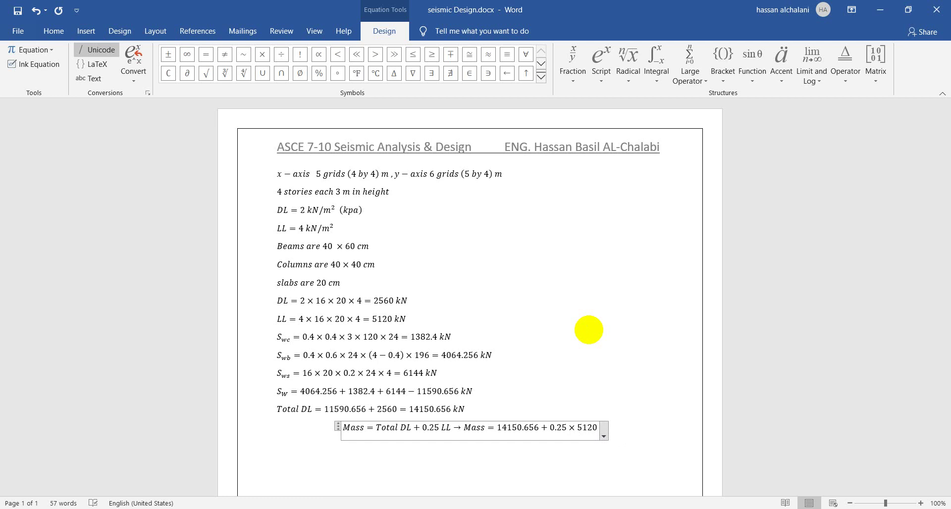
- Complete the Mass equation with = 15430.656 kN and finish the line
{"action": "type", "text": "15"}
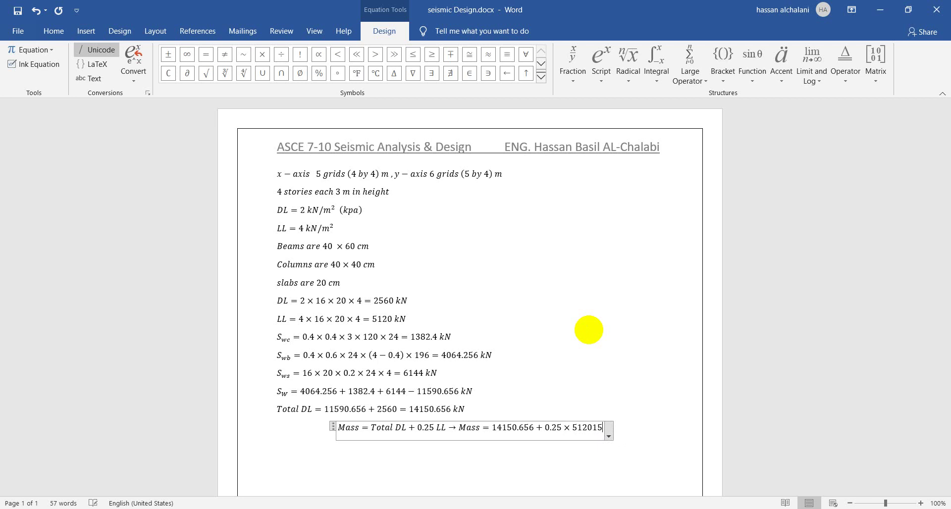
{"action": "type", "text": "430"}
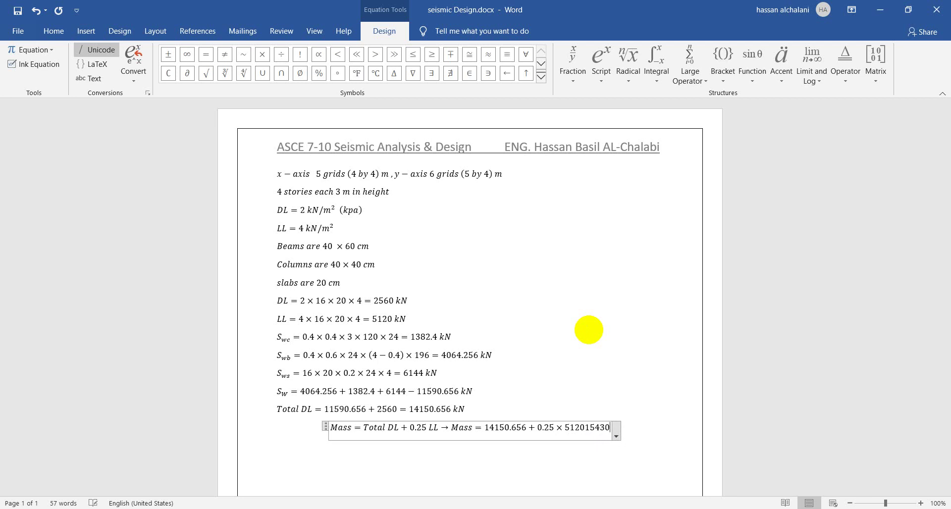
{"action": "type", "text": ".656"}
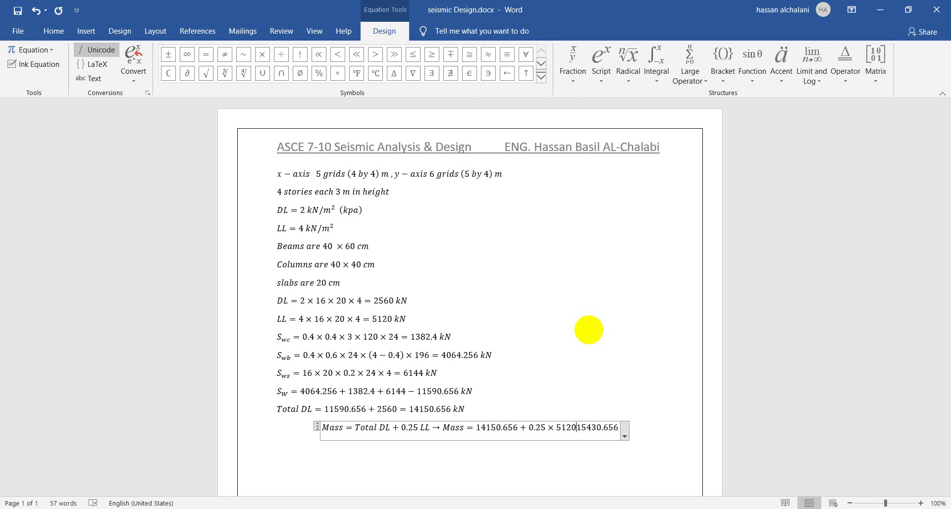
{"action": "type", "text": "="}
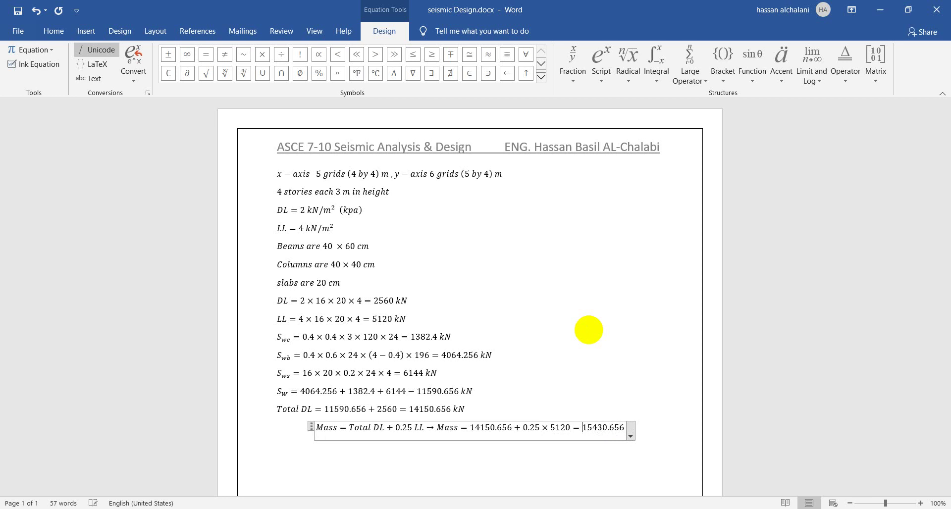
{"action": "type", "text": " kN"}
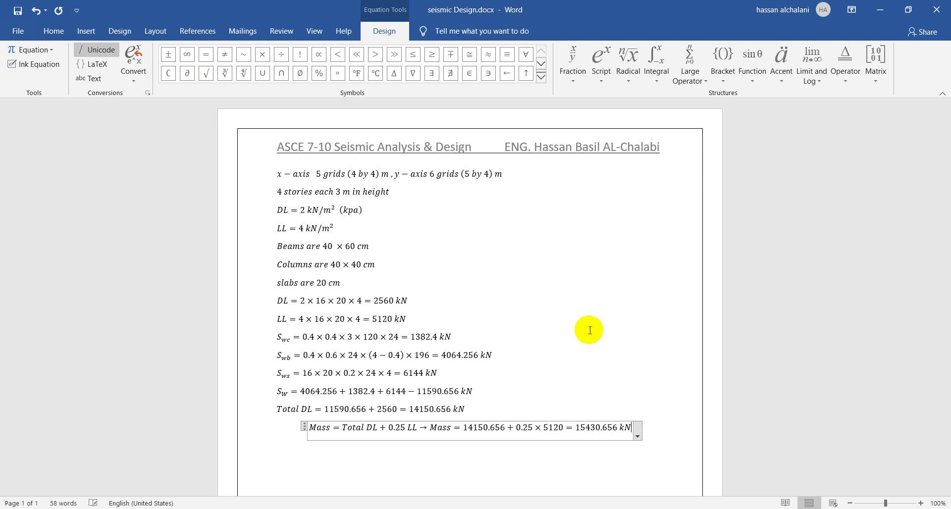
{"action": "key", "text": "Return"}
- Switch to ETABS and close the 3-D view so that only the Story4 plan view remains
{"action": "key", "text": "alt+Tab"}
{"action": "key", "text": "alt+Tab"}
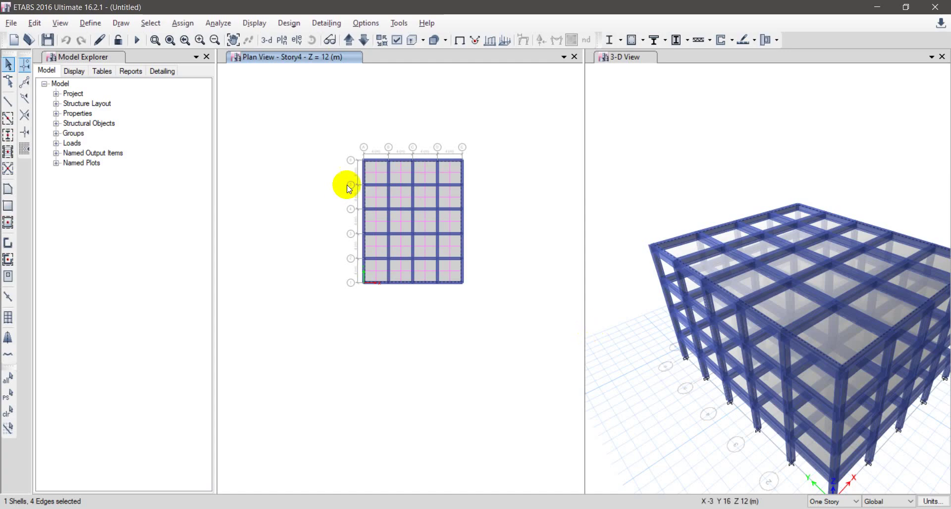
{"action": "scroll", "coordinate": [346, 178], "scroll_direction": "up", "scroll_amount": 5}
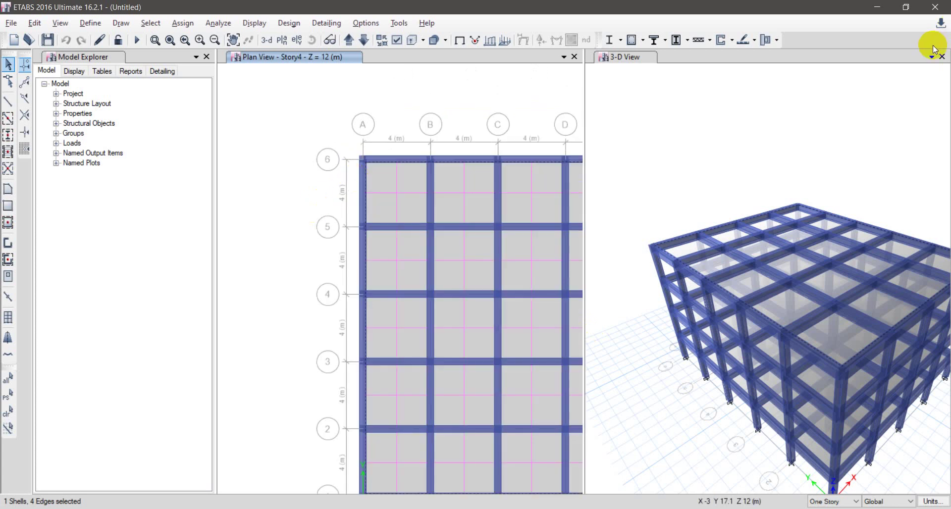
{"action": "left_click", "coordinate": [943, 57]}
{"action": "left_click", "coordinate": [942, 57]}
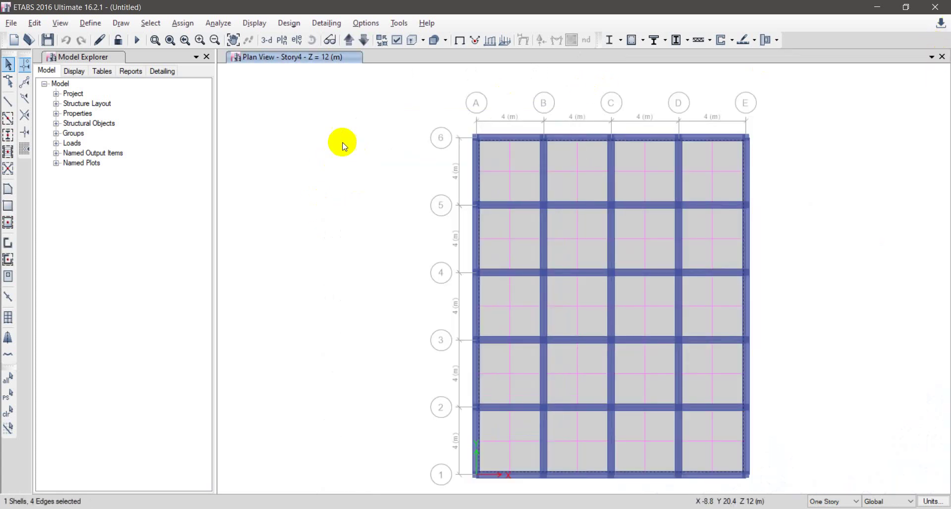
- Check the loads assigned to the Story4 slab in its slab information, then close it
{"action": "right_click", "coordinate": [492, 150]}
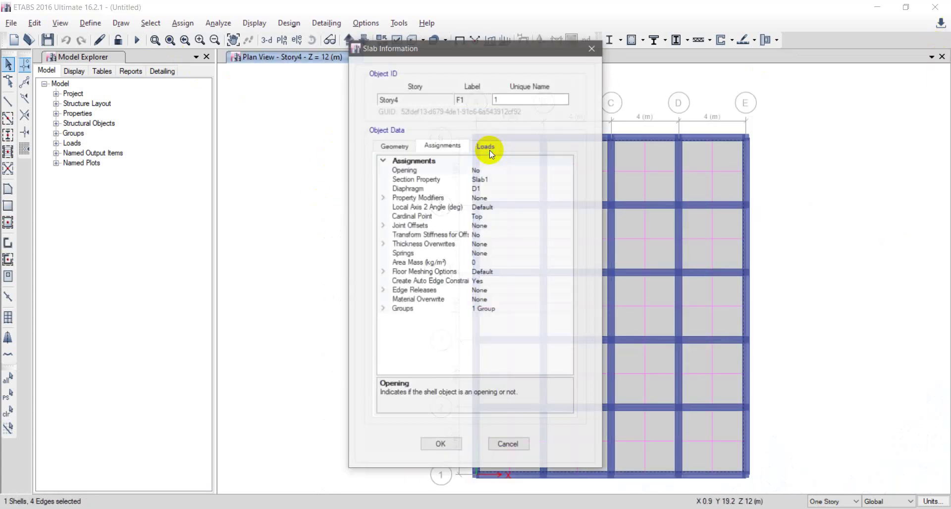
{"action": "left_click", "coordinate": [498, 145]}
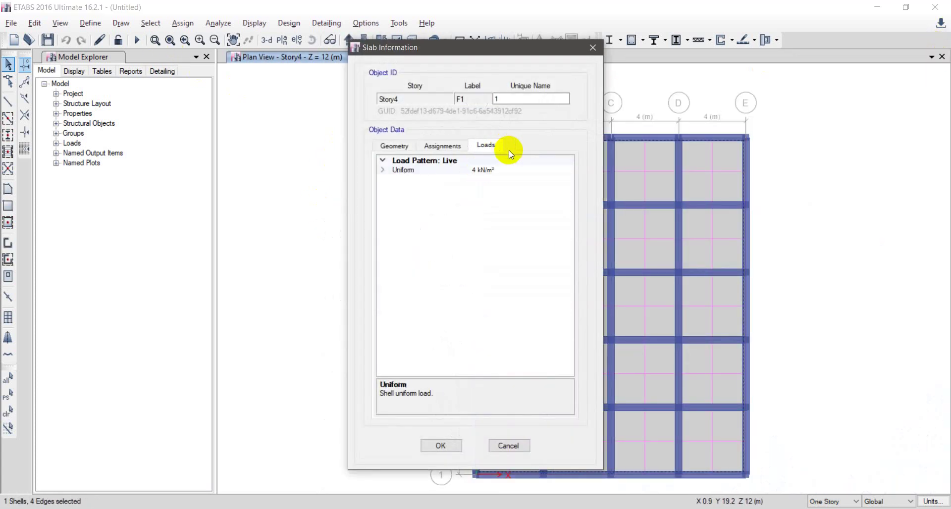
{"action": "left_click", "coordinate": [592, 47]}
- Define a new load pattern SD of type Super Dead with a self-weight multiplier of 0
{"action": "left_click", "coordinate": [90, 23]}
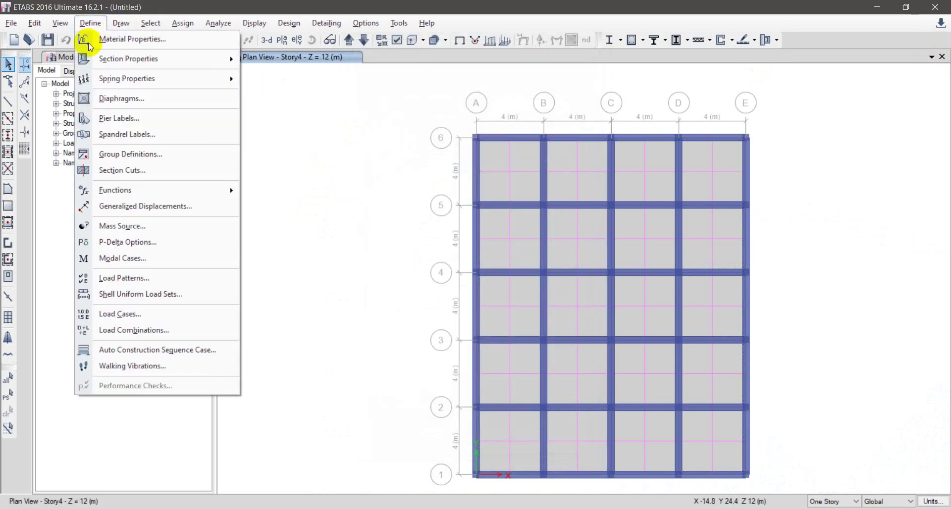
{"action": "left_click", "coordinate": [228, 276]}
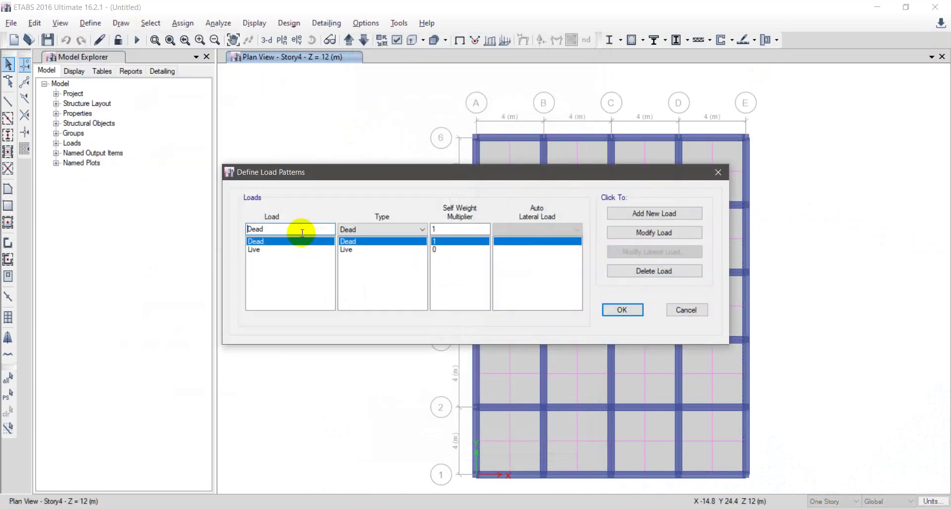
{"action": "left_click", "coordinate": [382, 229]}
{"action": "left_click", "coordinate": [367, 245]}
{"action": "left_click", "coordinate": [688, 213]}
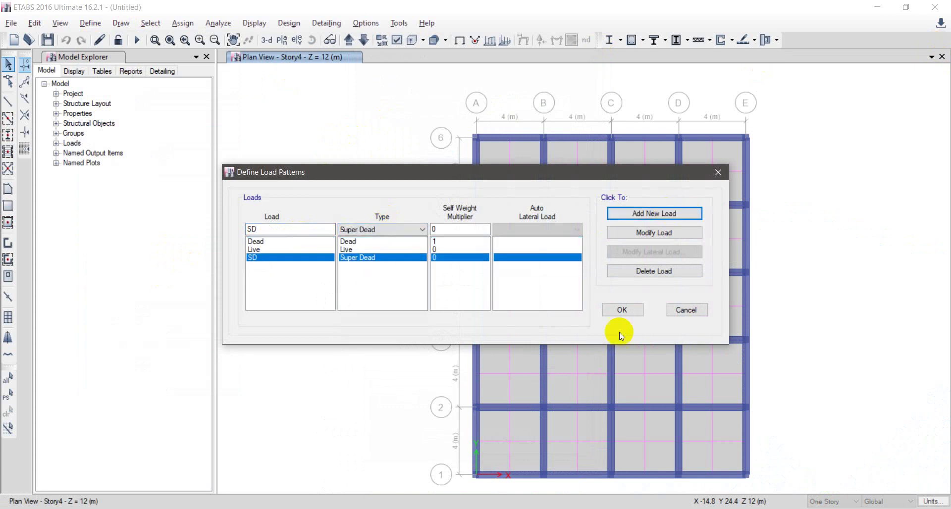
{"action": "left_click", "coordinate": [621, 309]}
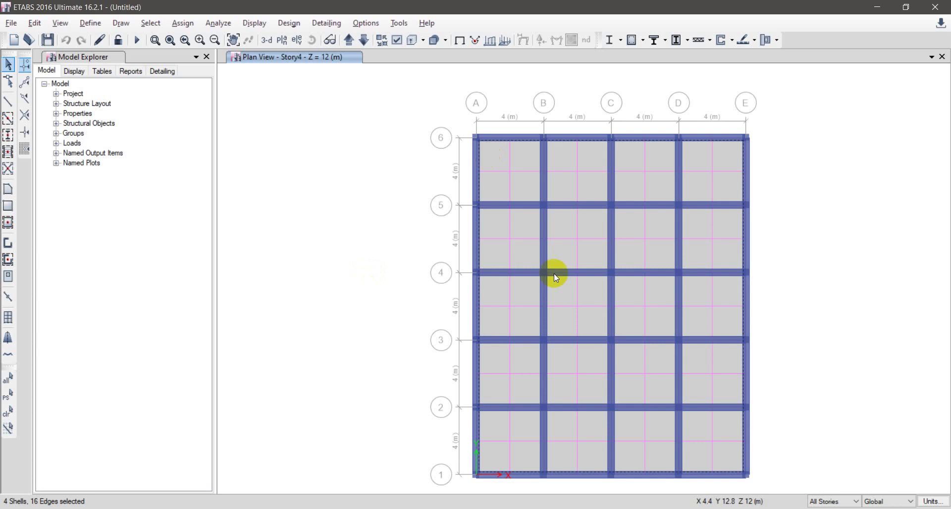
- Assign a uniform gravity load of 2 kN/m² in load pattern SD to the selected slabs, replacing existing loads
{"action": "left_click", "coordinate": [192, 22]}
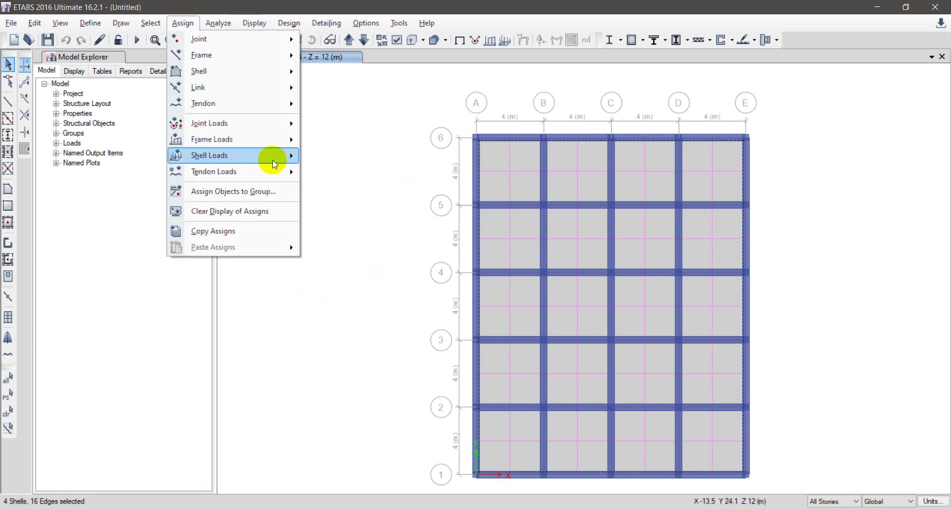
{"action": "mouse_move", "coordinate": [267, 151]}
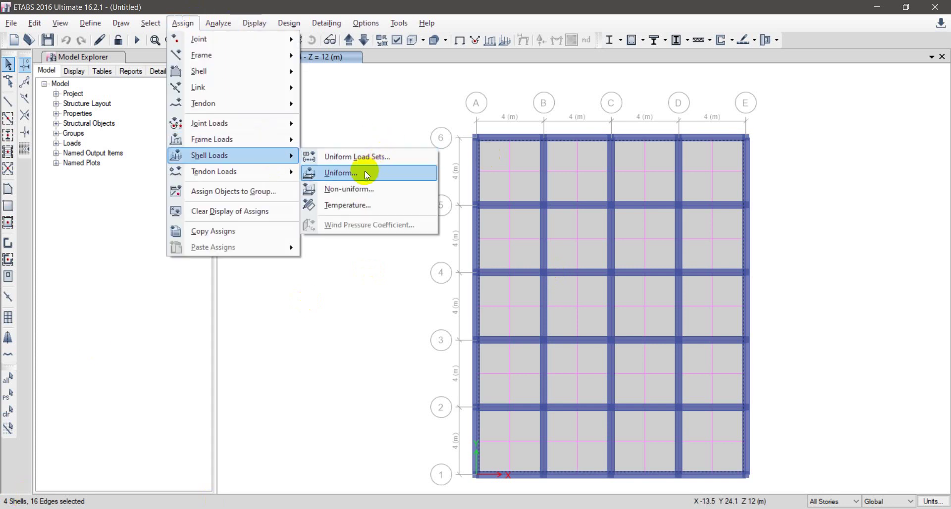
{"action": "left_click", "coordinate": [365, 171]}
{"action": "left_click", "coordinate": [525, 227]}
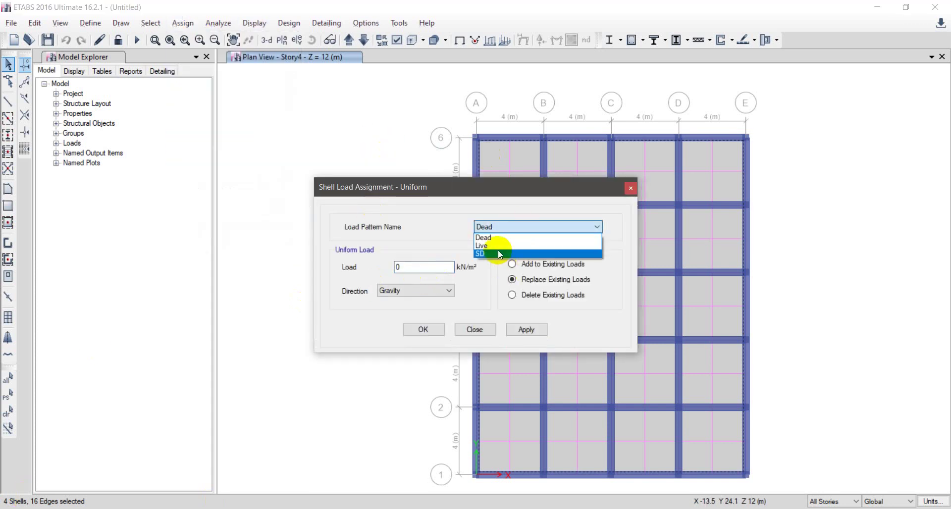
{"action": "left_click", "coordinate": [550, 247]}
{"action": "double_click", "coordinate": [425, 268]}
{"action": "type", "text": "2"}
{"action": "left_click", "coordinate": [424, 329]}
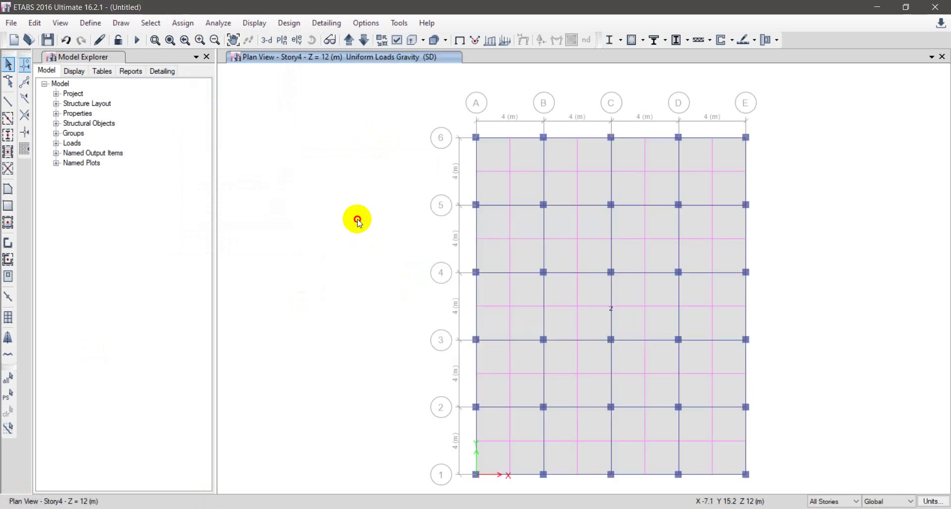
- Base mass source MsSrc1 on specified load patterns only, adding Dead and SD with a multiplier of 1 each
{"action": "left_click", "coordinate": [91, 23]}
{"action": "left_click", "coordinate": [134, 225]}
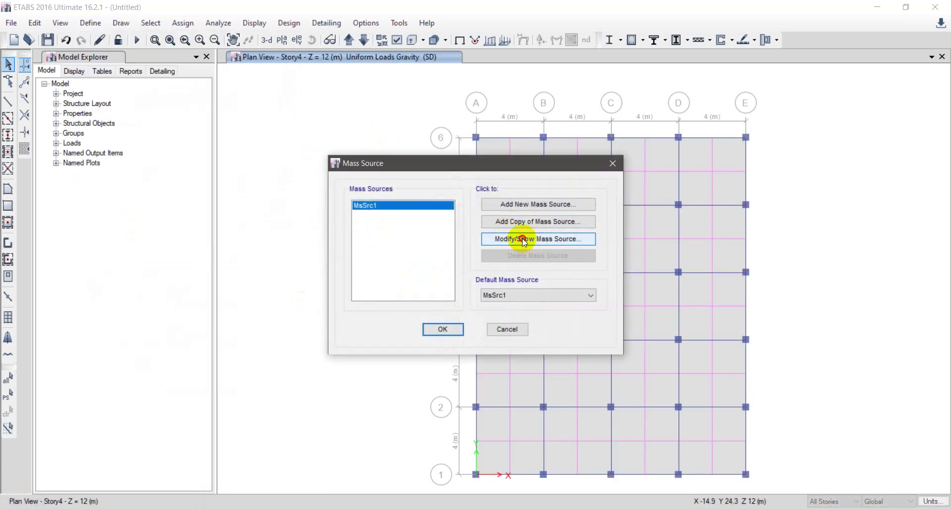
{"action": "left_click", "coordinate": [524, 239]}
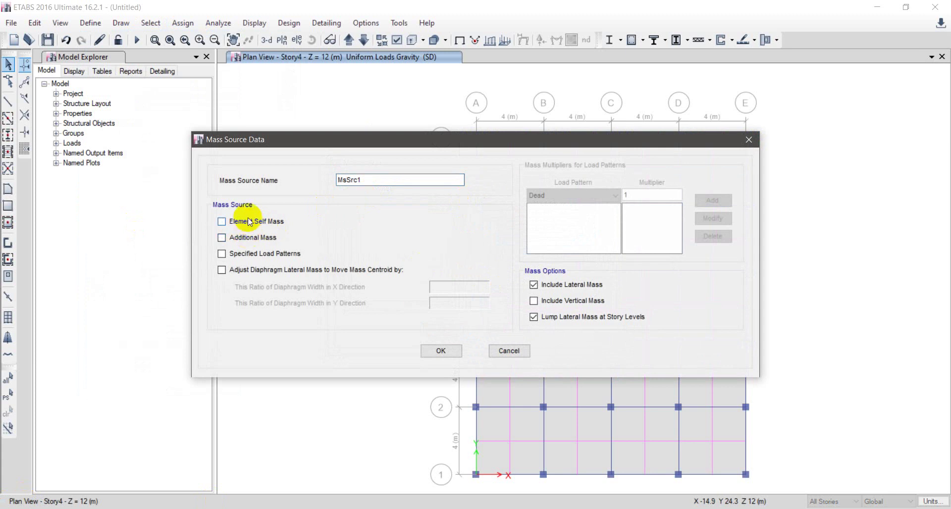
{"action": "left_click", "coordinate": [257, 255]}
{"action": "left_click", "coordinate": [576, 190]}
{"action": "left_click", "coordinate": [565, 205]}
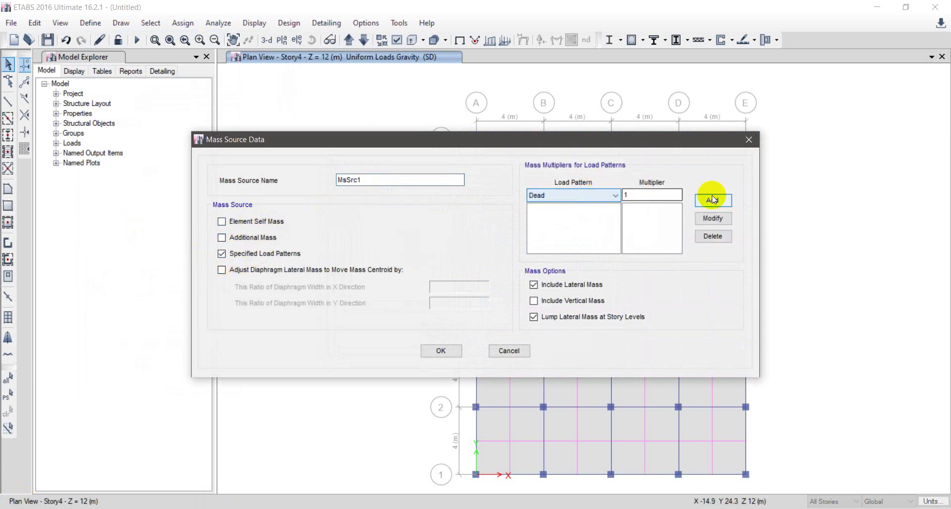
{"action": "left_click", "coordinate": [712, 199]}
{"action": "left_click", "coordinate": [554, 196]}
{"action": "left_click", "coordinate": [545, 221]}
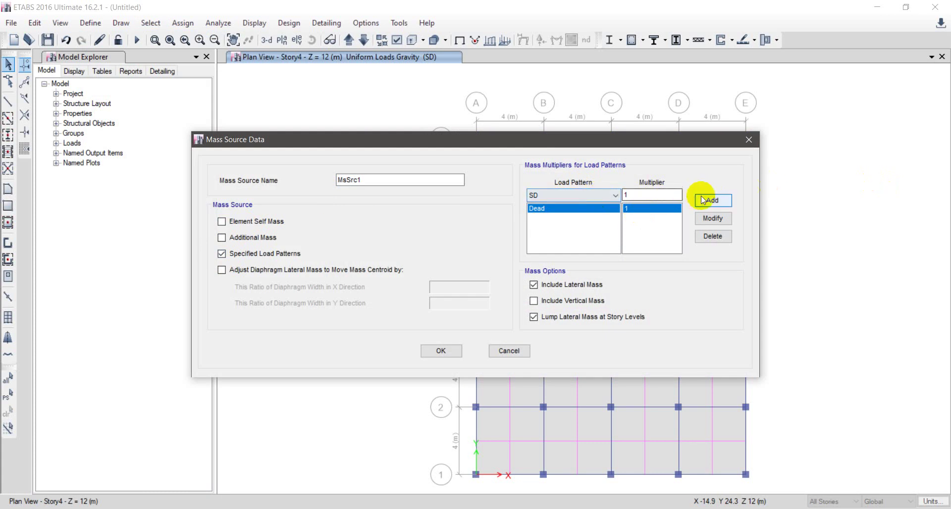
{"action": "left_click", "coordinate": [711, 200]}
- Add the Live pattern to the mass source with a multiplier of 0.25 and accept the mass source definition
{"action": "left_click", "coordinate": [570, 195]}
{"action": "left_click", "coordinate": [554, 217]}
{"action": "left_click", "coordinate": [652, 193]}
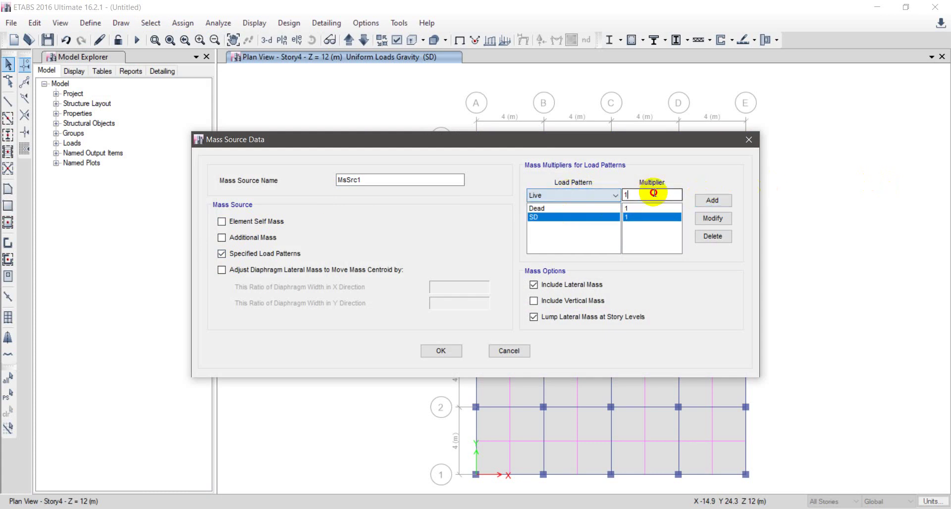
{"action": "type", "text": "0.1"}
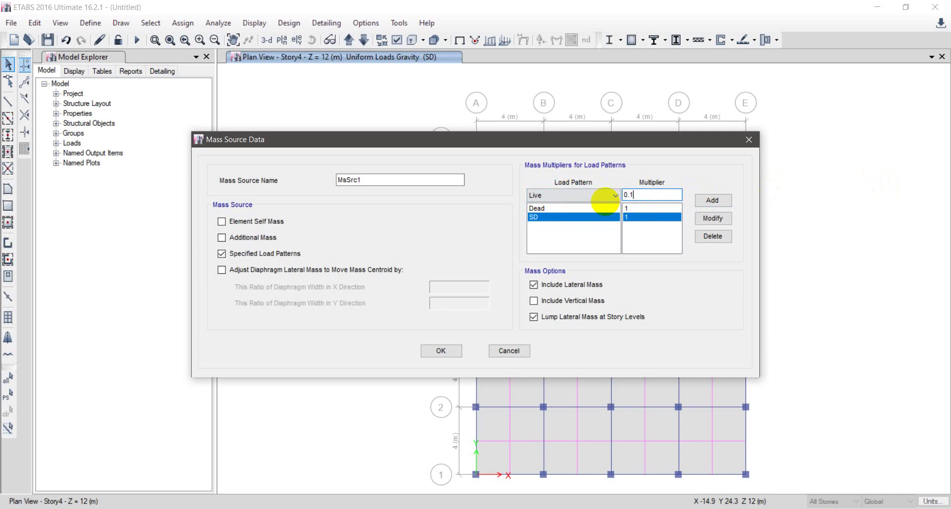
{"action": "left_click", "coordinate": [611, 201]}
{"action": "left_click", "coordinate": [718, 205]}
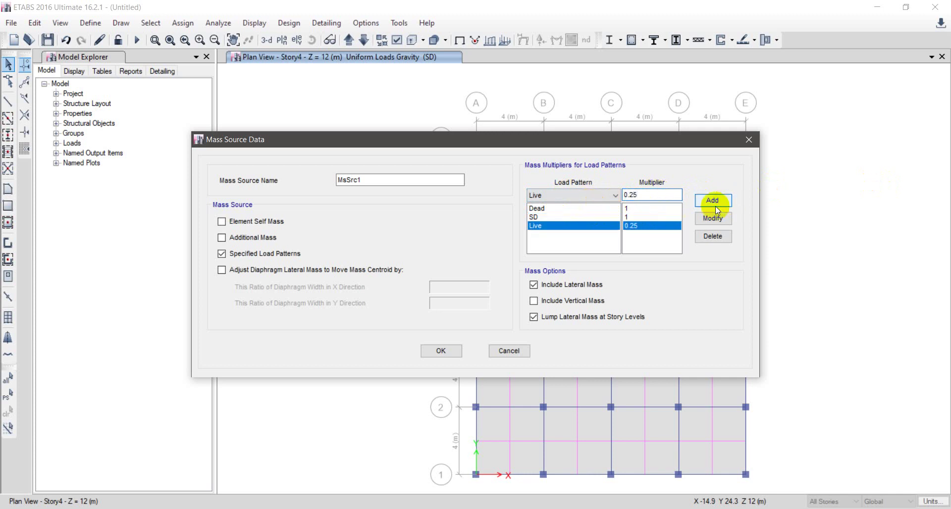
{"action": "left_click", "coordinate": [446, 350]}
{"action": "left_click", "coordinate": [462, 327]}
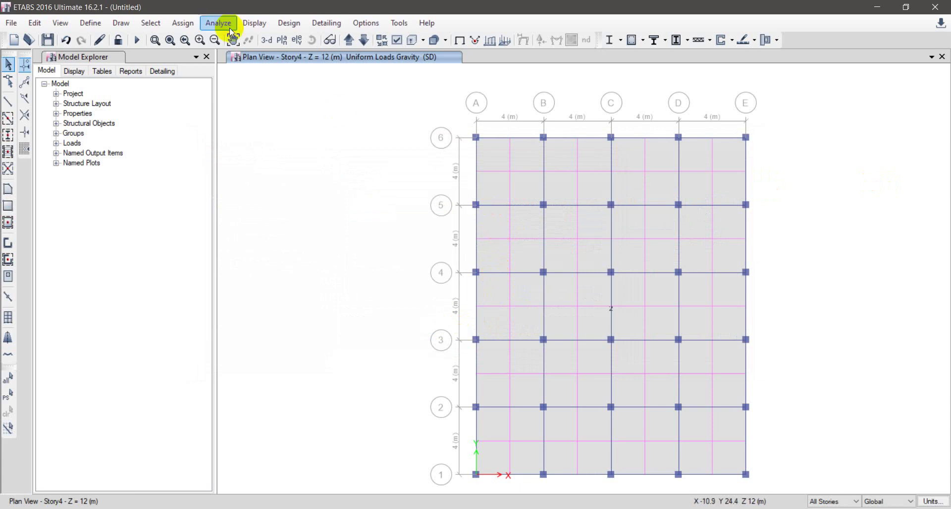
- Run the analysis, saving the model file as RS0
{"action": "left_click", "coordinate": [139, 45]}
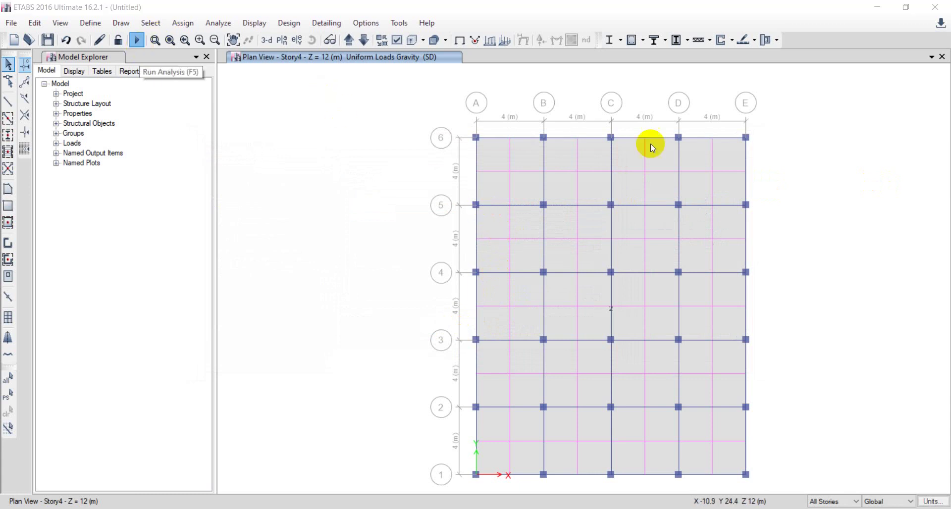
{"action": "type", "text": "RS"}
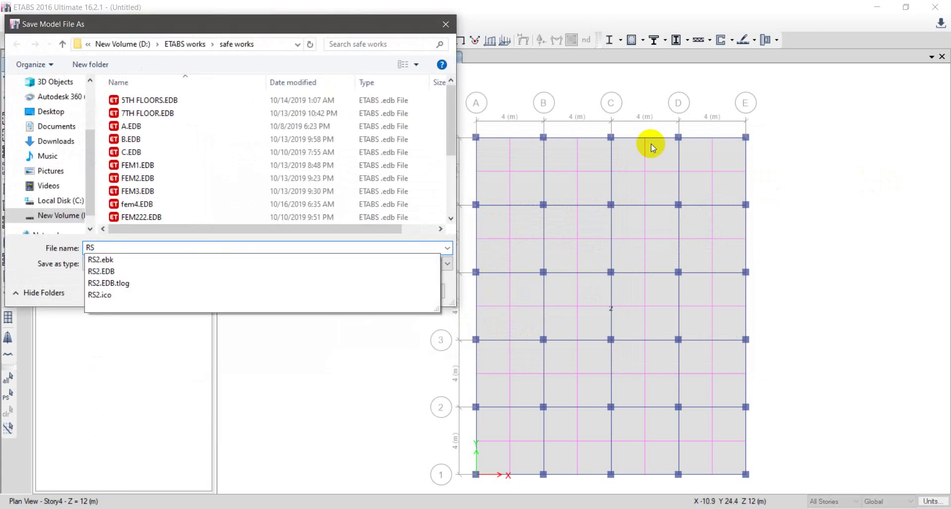
{"action": "type", "text": "0"}
{"action": "key", "text": "Return"}
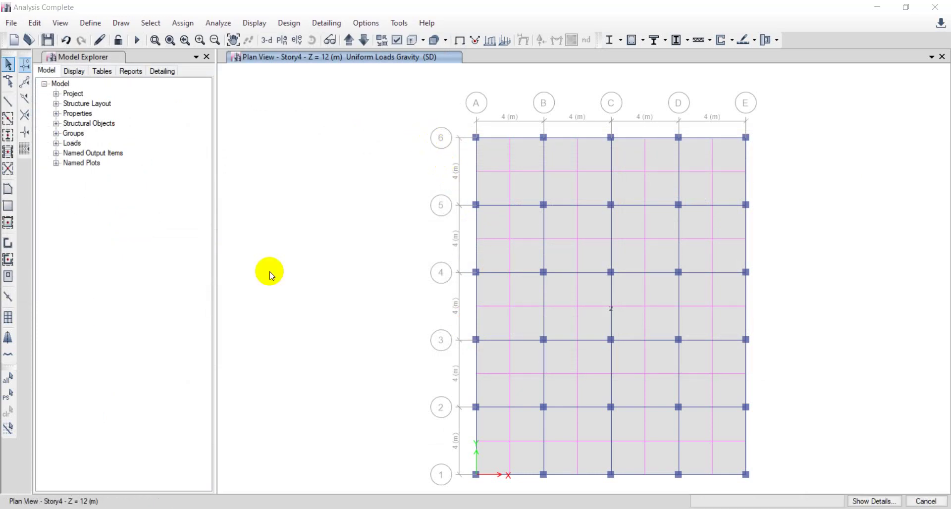
- Display the Base Reactions table from the analysis results
{"action": "left_click", "coordinate": [103, 72]}
{"action": "left_click", "coordinate": [56, 103]}
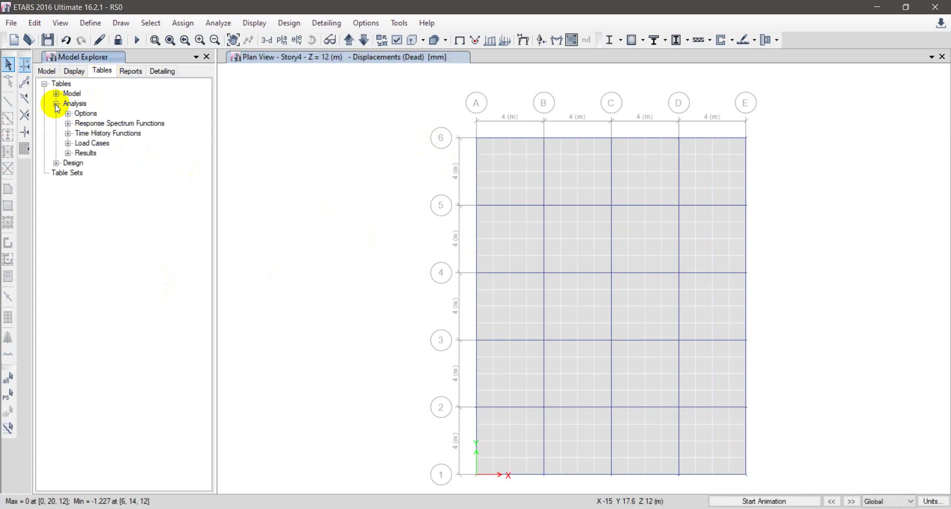
{"action": "left_click", "coordinate": [68, 153]}
{"action": "left_click", "coordinate": [79, 173]}
{"action": "double_click", "coordinate": [122, 183]}
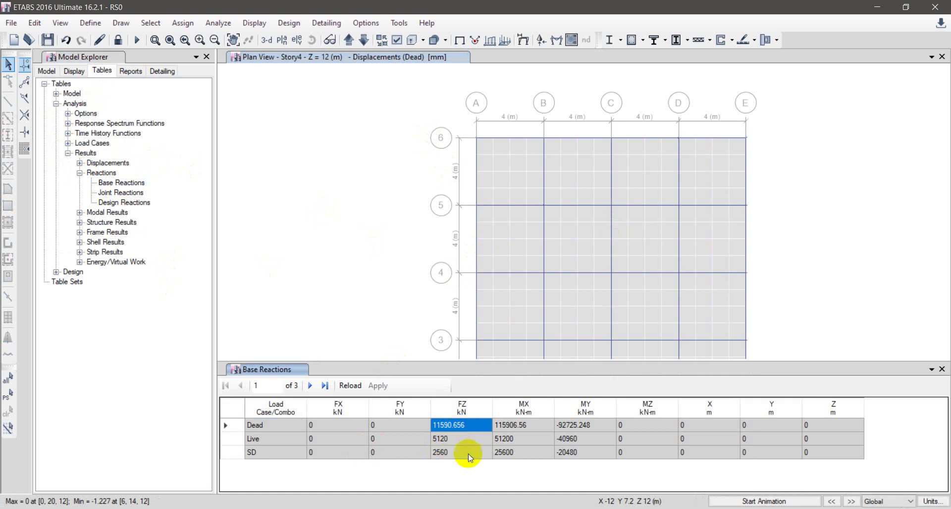
- Compare the Dead, Live and SD base reactions in FZ with the hand-calculated loads in the Word document
{"action": "key", "text": "alt+Tab"}
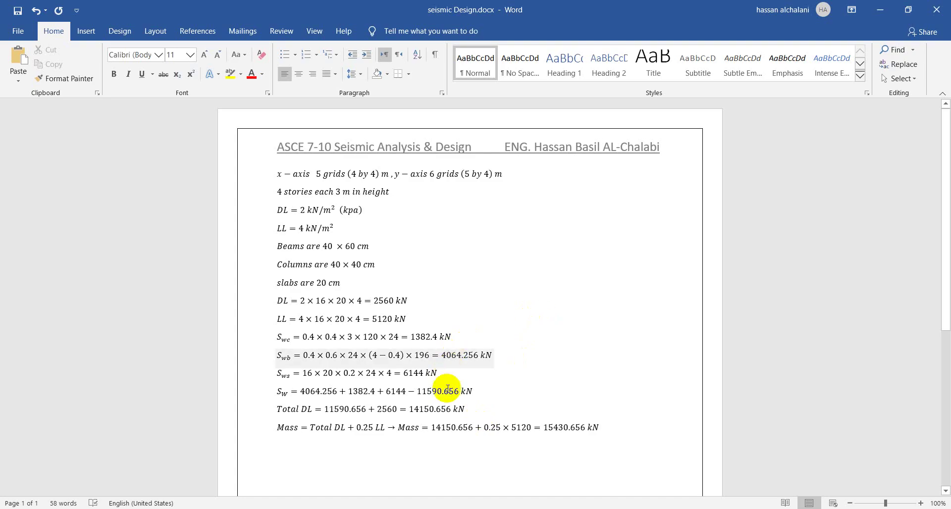
{"action": "scroll", "coordinate": [447, 390], "scroll_direction": "down", "scroll_amount": 1}
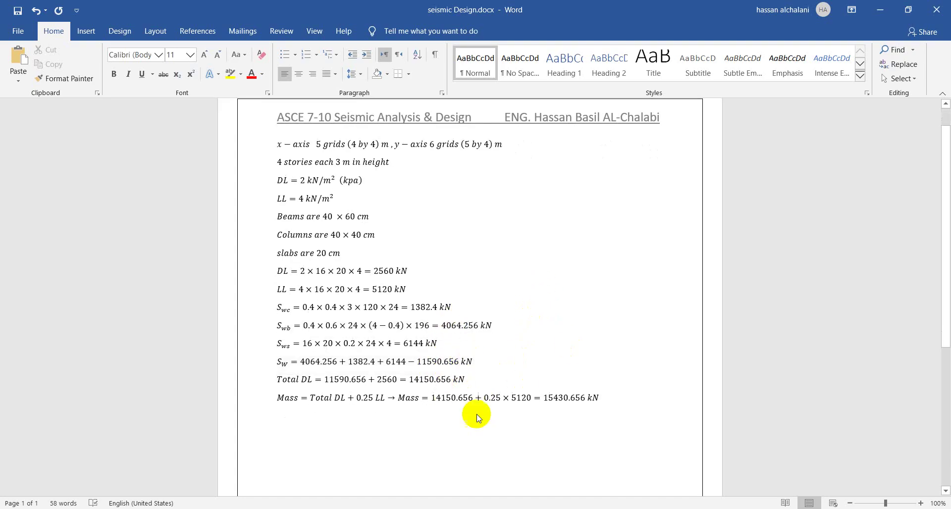
{"action": "key", "text": "alt+Tab"}
{"action": "left_click", "coordinate": [452, 443]}
{"action": "key", "text": "alt+Tab"}
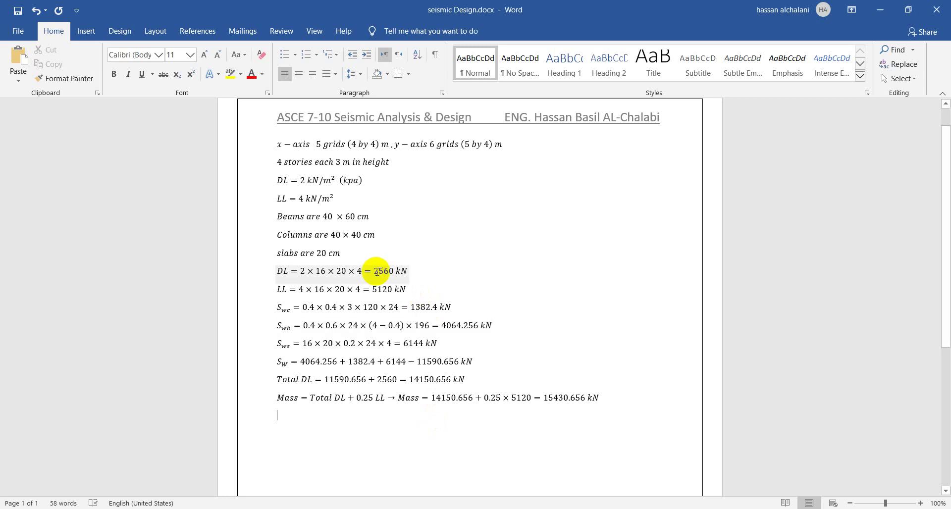
{"action": "key", "text": "alt+Tab"}
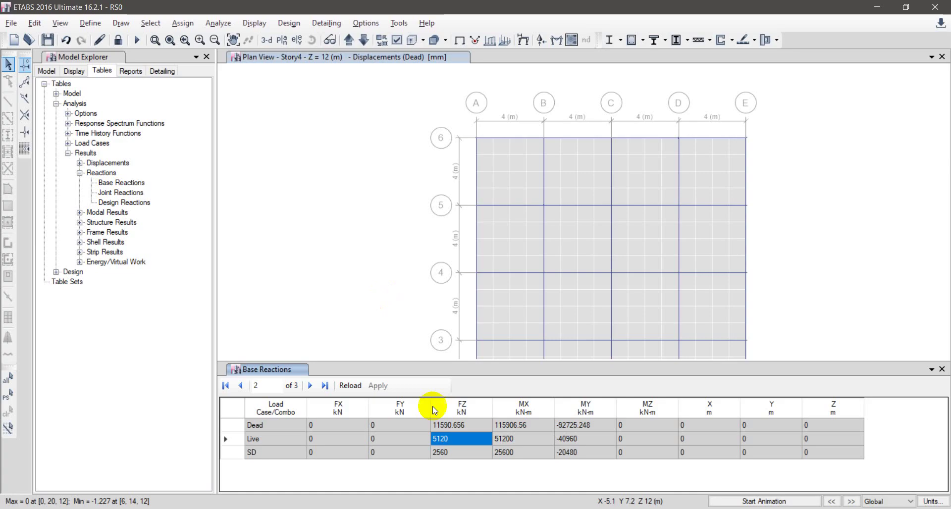
{"action": "left_click", "coordinate": [452, 450]}
{"action": "key", "text": "alt+Tab"}
{"action": "key", "text": "alt+Tab"}
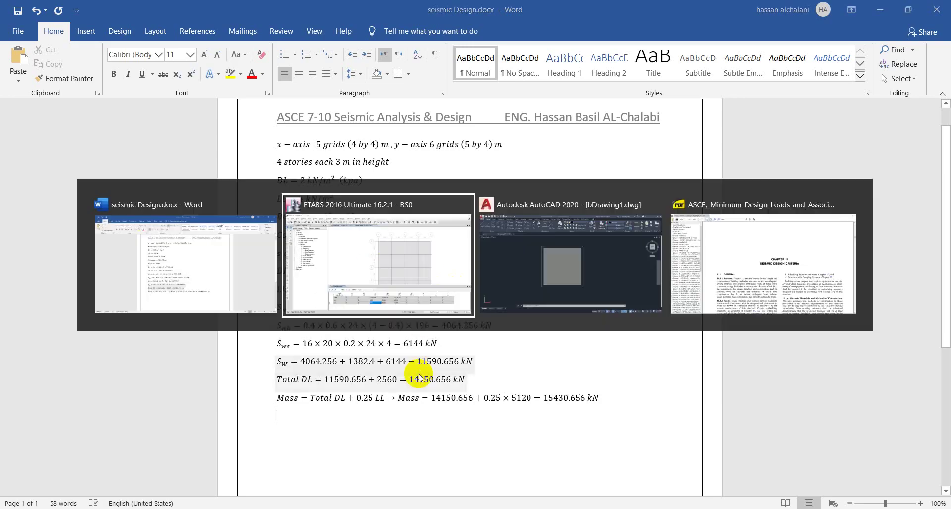
{"action": "left_click", "coordinate": [290, 189]}
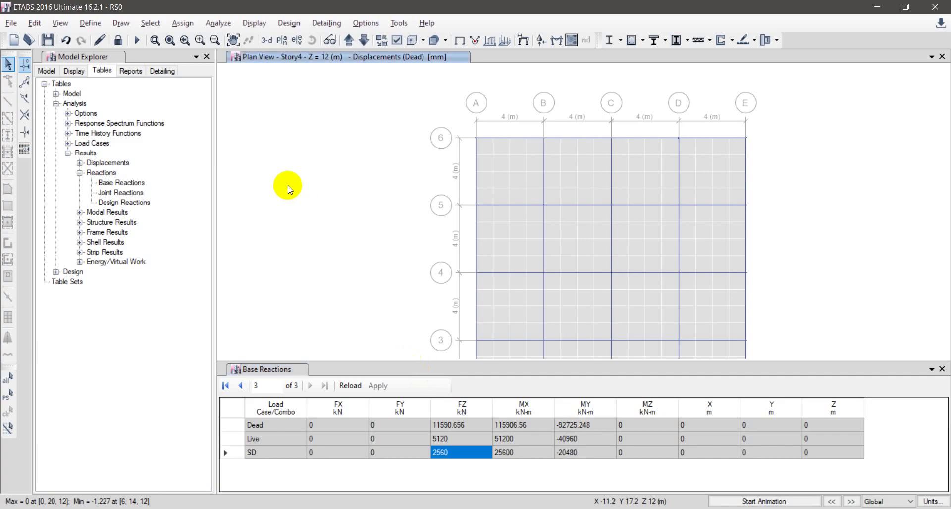
- Unlock the model, discarding the analysis results, and switch to the end of the calculations in Word
{"action": "left_click", "coordinate": [120, 40]}
{"action": "left_click", "coordinate": [496, 308]}
{"action": "key", "text": "alt+Tab"}
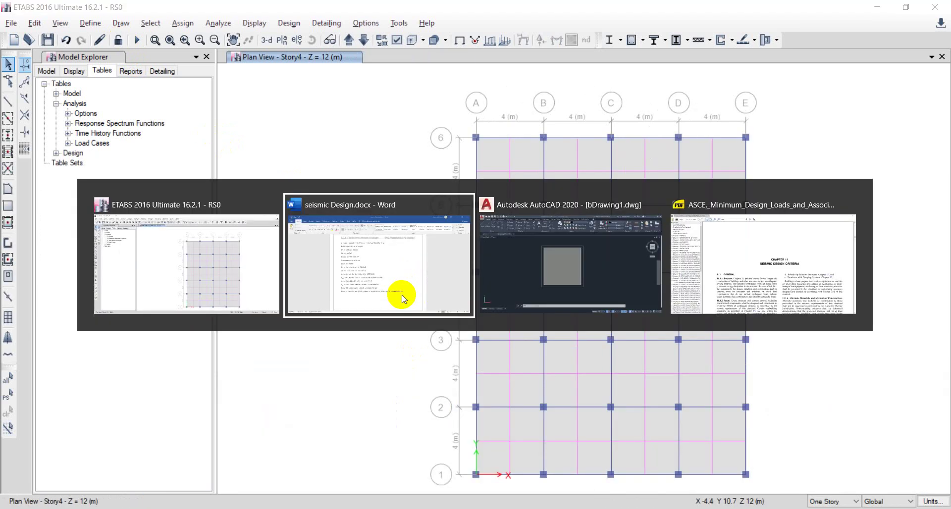
{"action": "scroll", "coordinate": [396, 303], "scroll_direction": "down", "scroll_amount": 3}
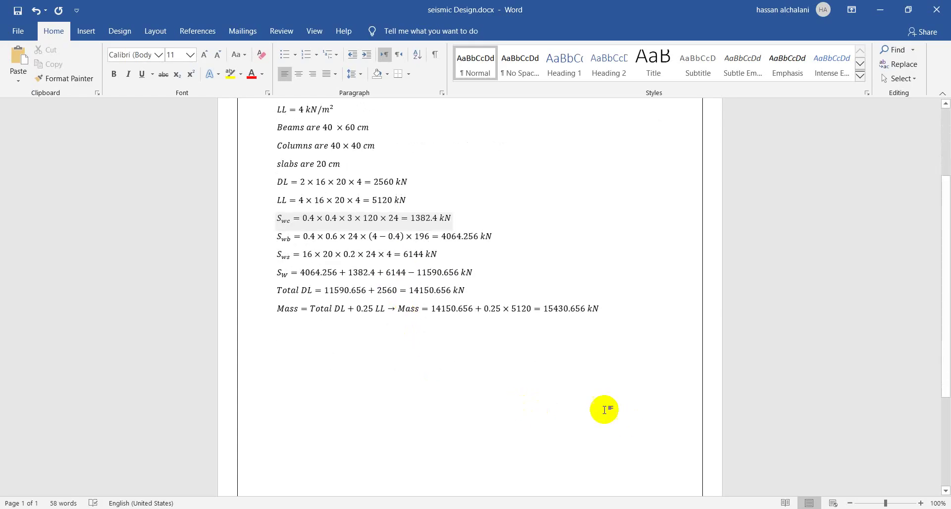
- Switch to the ASCE standard PDF and look through Chapter 11 from its start to Section 11.4, Seismic Ground Motion Values
{"action": "key", "text": "alt+Tab"}
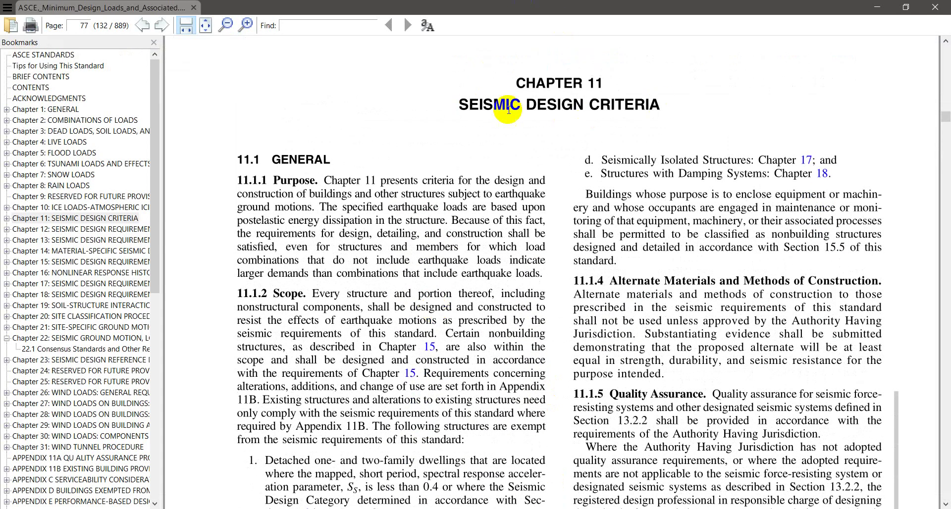
{"action": "scroll", "coordinate": [510, 163], "scroll_direction": "down", "scroll_amount": 15}
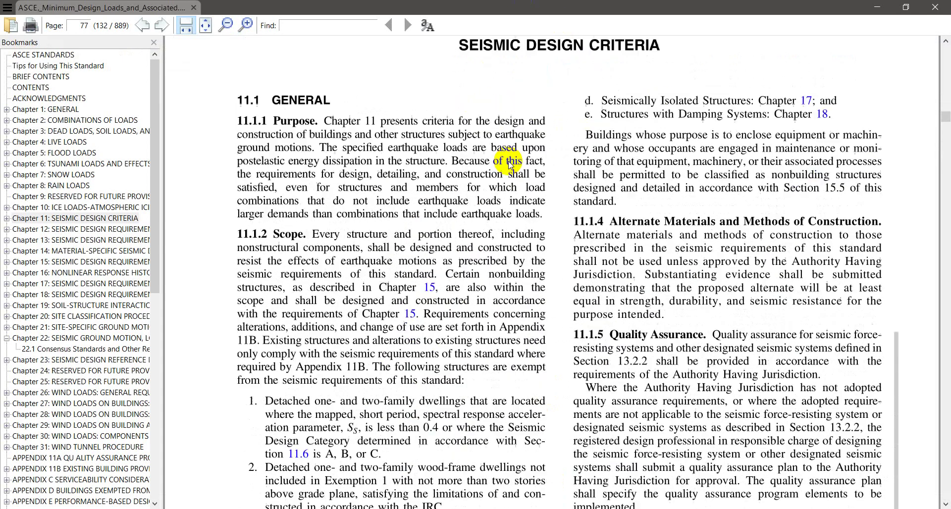
{"action": "scroll", "coordinate": [510, 164], "scroll_direction": "down", "scroll_amount": 3}
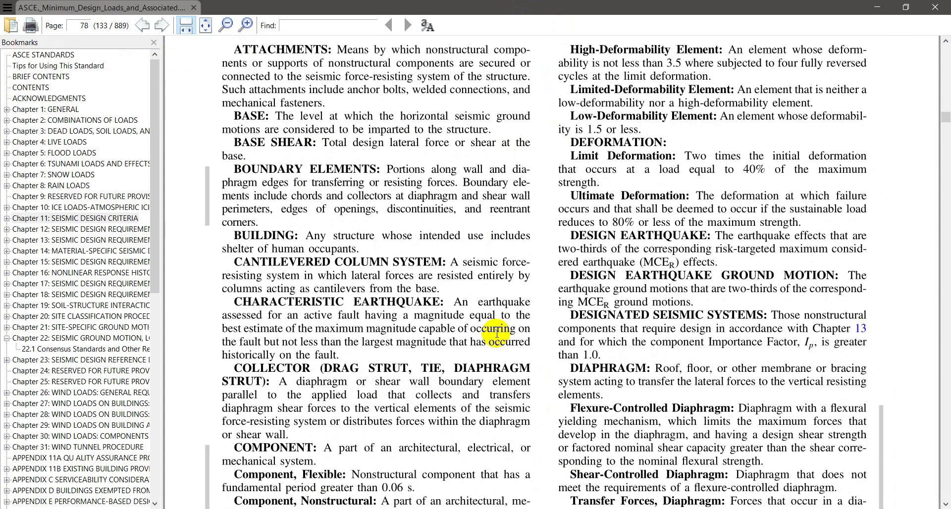
{"action": "key", "text": "alt+Tab"}
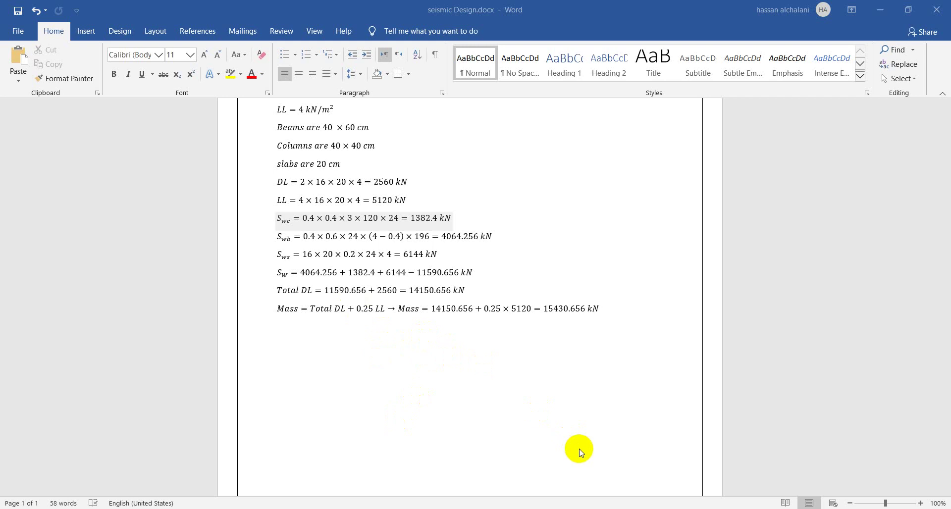
{"action": "key", "text": "alt+Tab"}
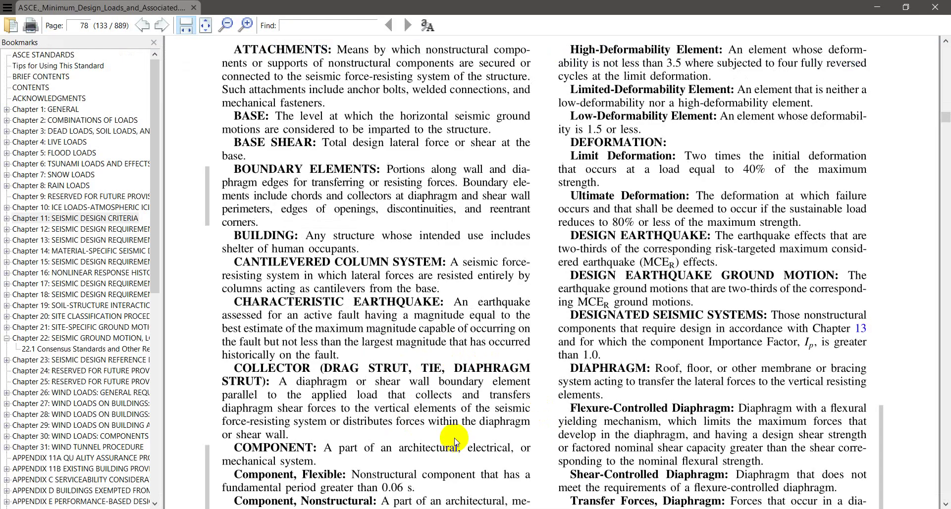
{"action": "scroll", "coordinate": [460, 404], "scroll_direction": "down", "scroll_amount": 15}
{"action": "scroll", "coordinate": [468, 349], "scroll_direction": "down", "scroll_amount": 10}
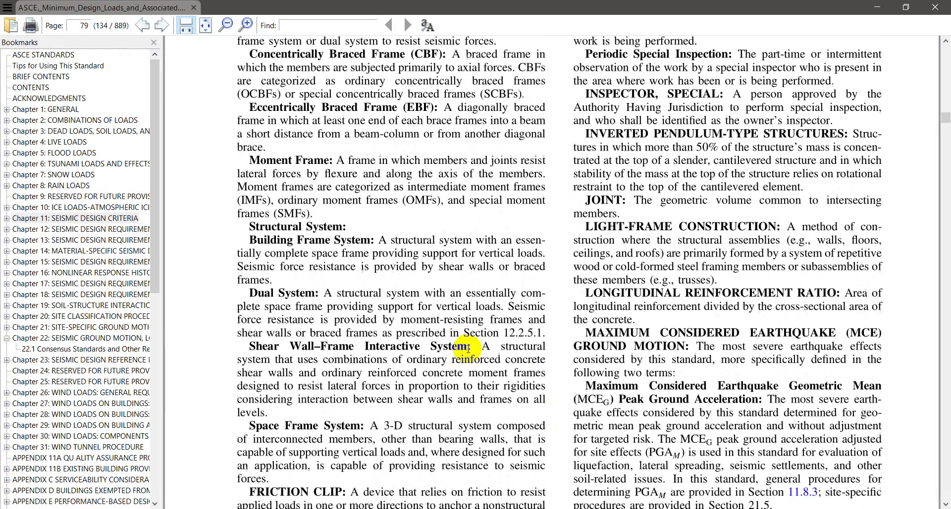
{"action": "scroll", "coordinate": [468, 349], "scroll_direction": "down", "scroll_amount": 10}
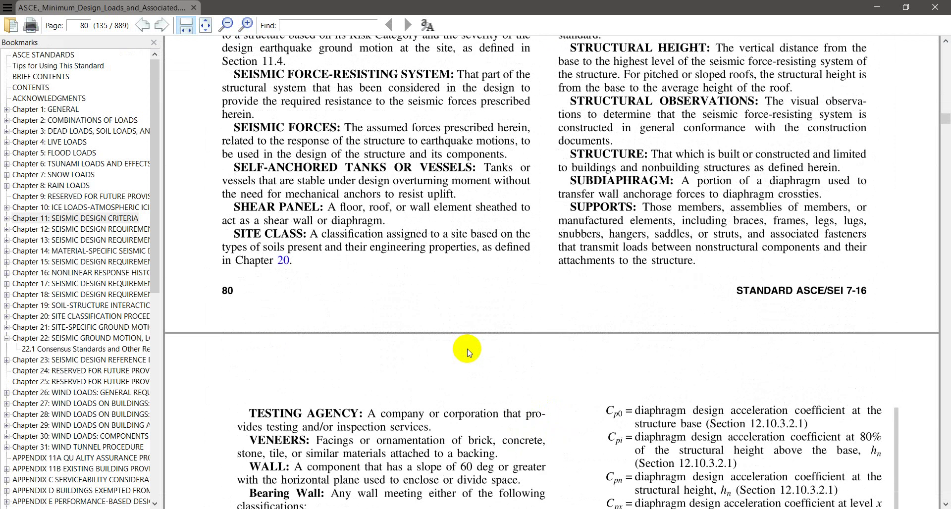
{"action": "scroll", "coordinate": [467, 349], "scroll_direction": "down", "scroll_amount": 10}
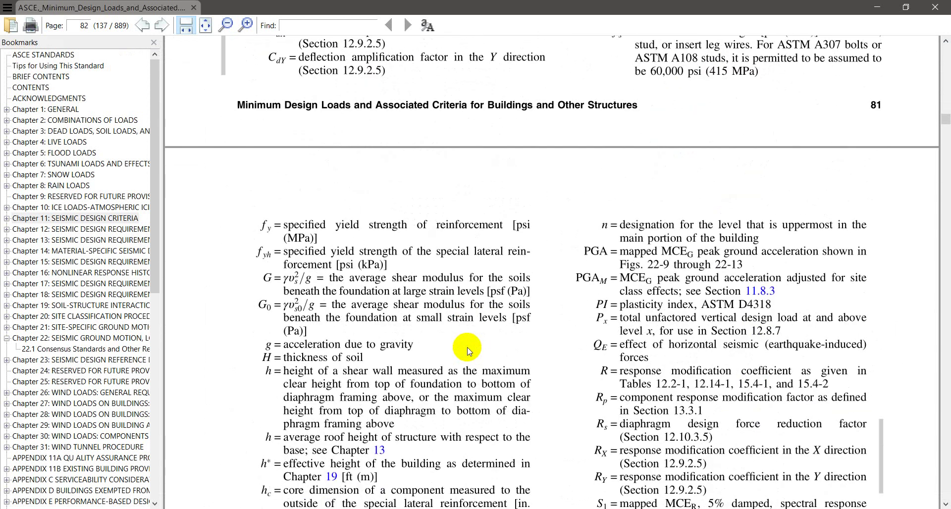
{"action": "scroll", "coordinate": [468, 349], "scroll_direction": "down", "scroll_amount": 10}
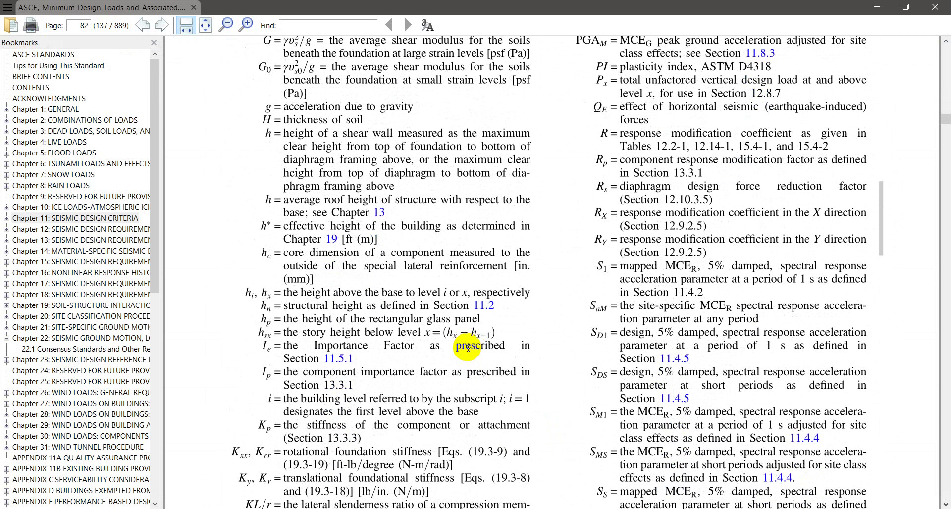
{"action": "scroll", "coordinate": [468, 348], "scroll_direction": "down", "scroll_amount": 15}
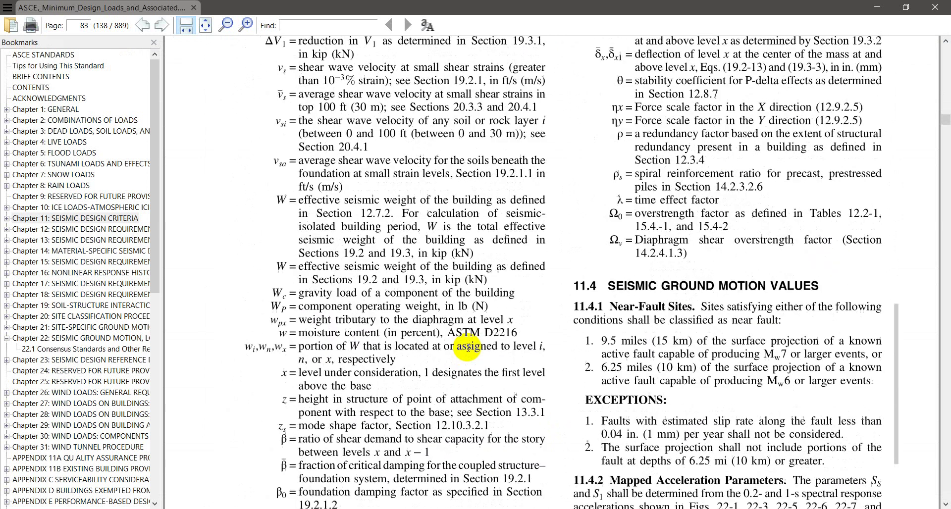
- Open the Arabic seismic code PDF مدونة_الزلازل_كاملة_وجاهزة_للطباعة(1).pdf from the design Codes folder on New Volume (D:)
{"action": "scroll", "coordinate": [468, 348], "scroll_direction": "down", "scroll_amount": 5}
{"action": "scroll", "coordinate": [468, 348], "scroll_direction": "up", "scroll_amount": 3}
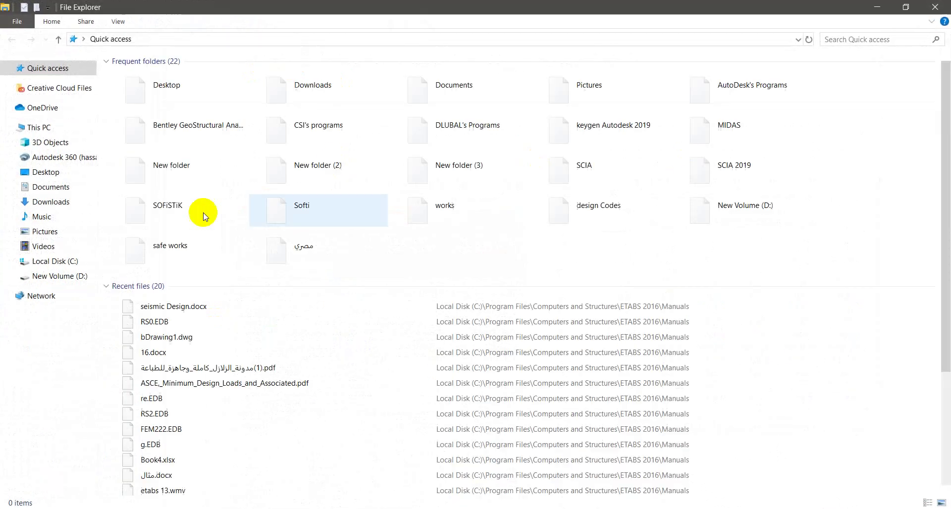
{"action": "left_click", "coordinate": [55, 275]}
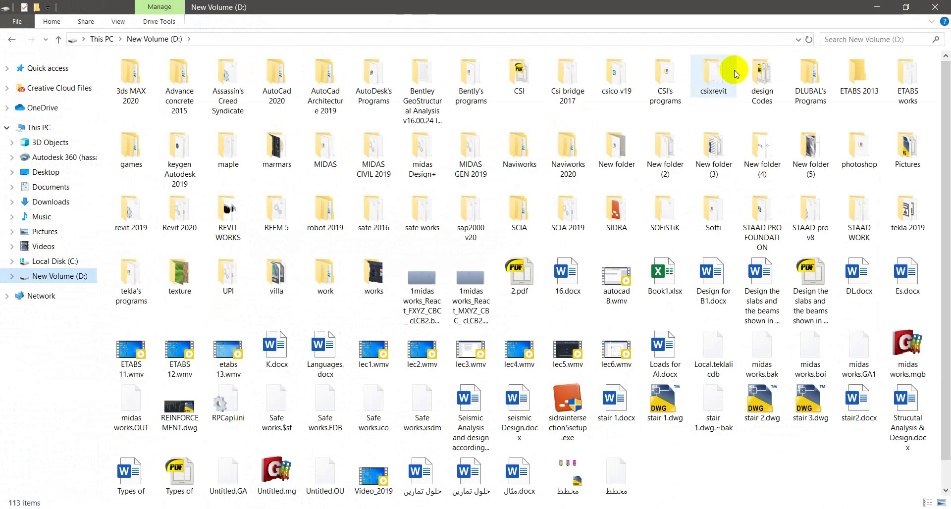
{"action": "double_click", "coordinate": [751, 69]}
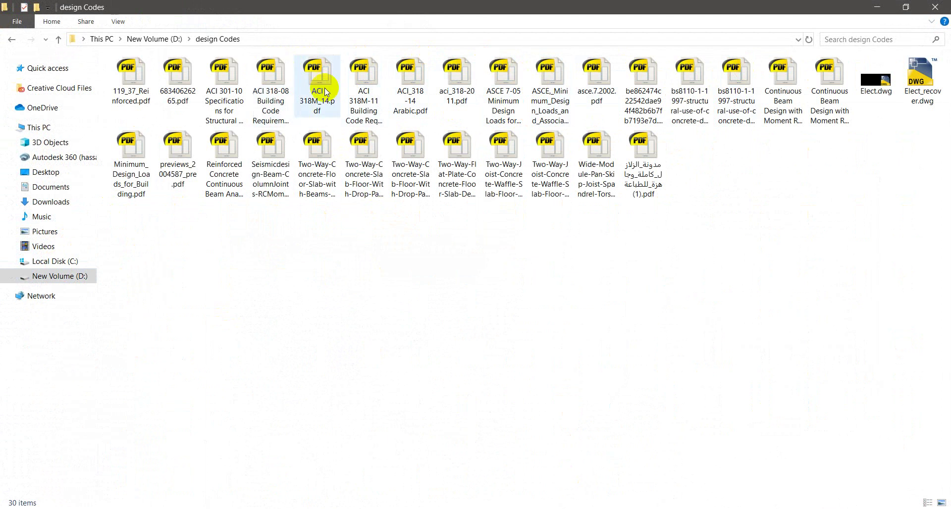
{"action": "double_click", "coordinate": [649, 169]}
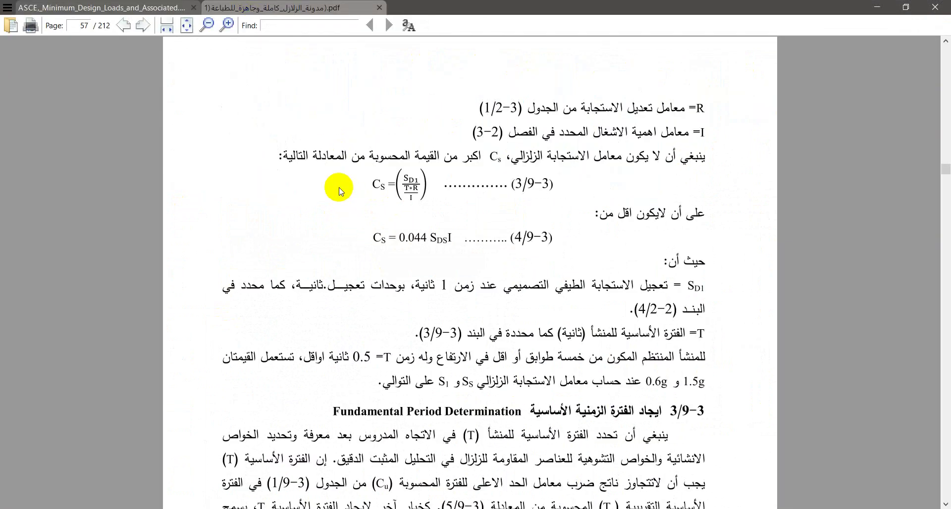
- Look through the Arabic seismic code for the Ss spectral acceleration map of Iraq in the Seismic Design Criteria chapter
{"action": "scroll", "coordinate": [339, 191], "scroll_direction": "up", "scroll_amount": 20}
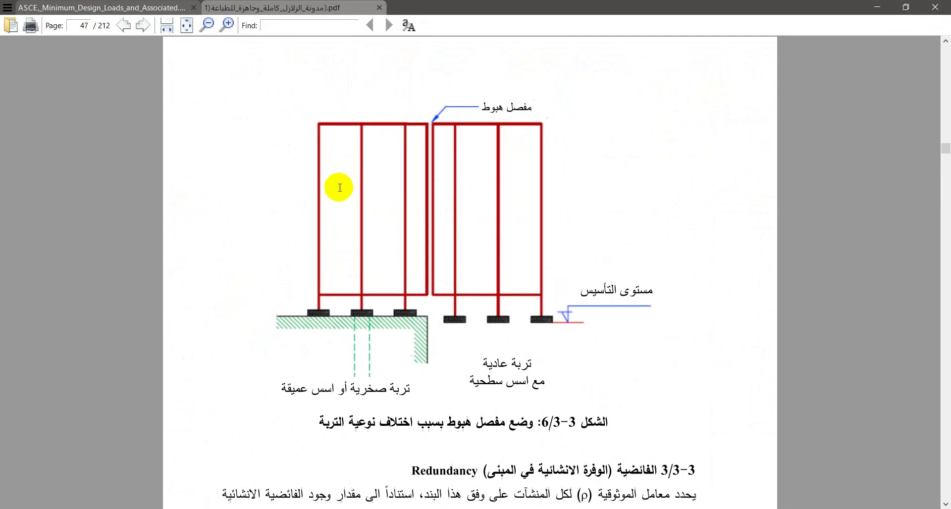
{"action": "scroll", "coordinate": [340, 188], "scroll_direction": "up", "scroll_amount": 20}
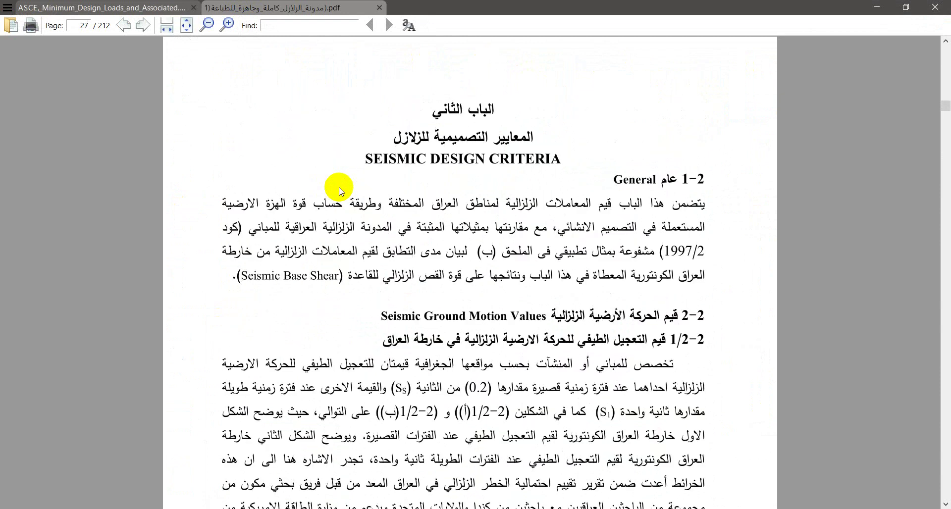
{"action": "scroll", "coordinate": [340, 191], "scroll_direction": "up", "scroll_amount": 20}
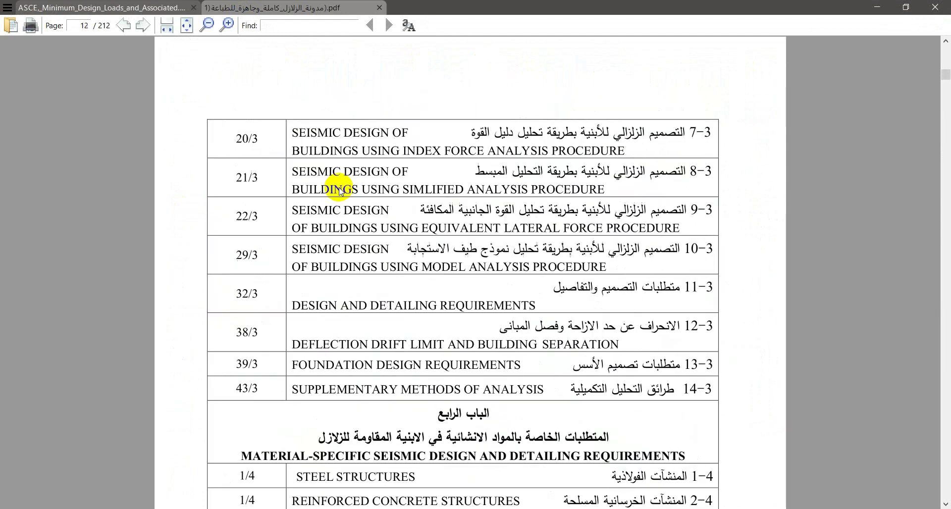
{"action": "scroll", "coordinate": [340, 191], "scroll_direction": "up", "scroll_amount": 10}
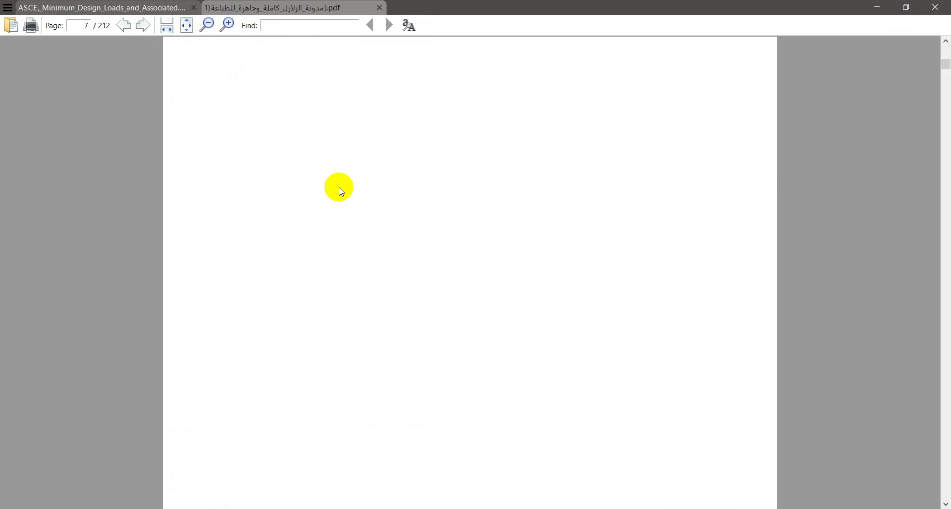
{"action": "scroll", "coordinate": [340, 191], "scroll_direction": "down", "scroll_amount": 6}
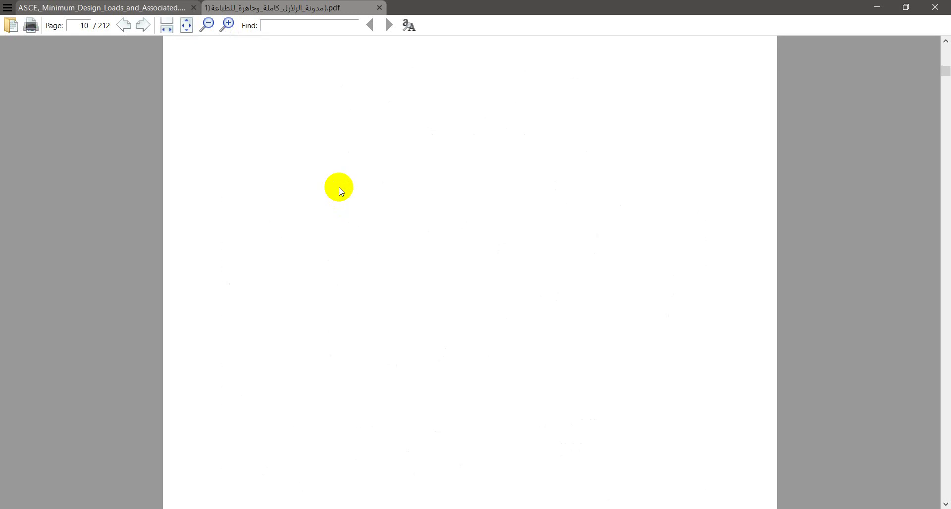
{"action": "scroll", "coordinate": [340, 190], "scroll_direction": "down", "scroll_amount": 18}
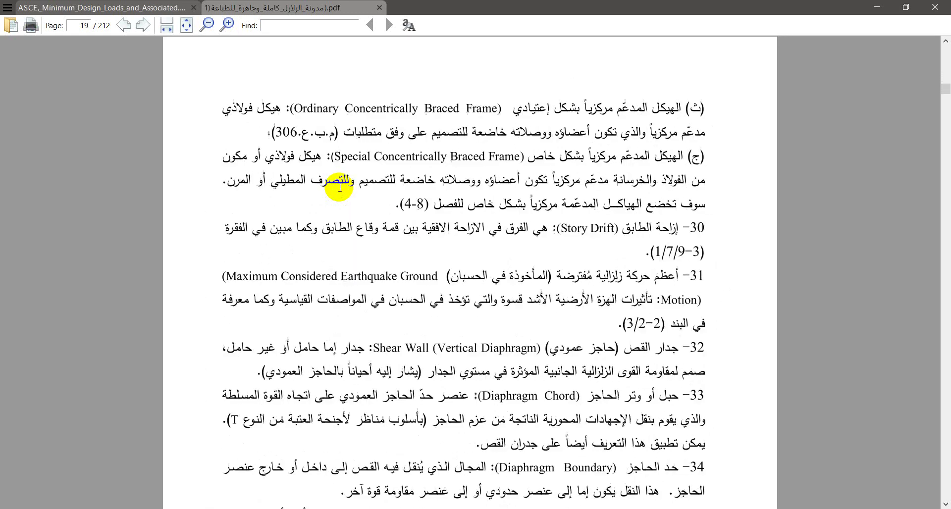
{"action": "scroll", "coordinate": [340, 188], "scroll_direction": "down", "scroll_amount": 16}
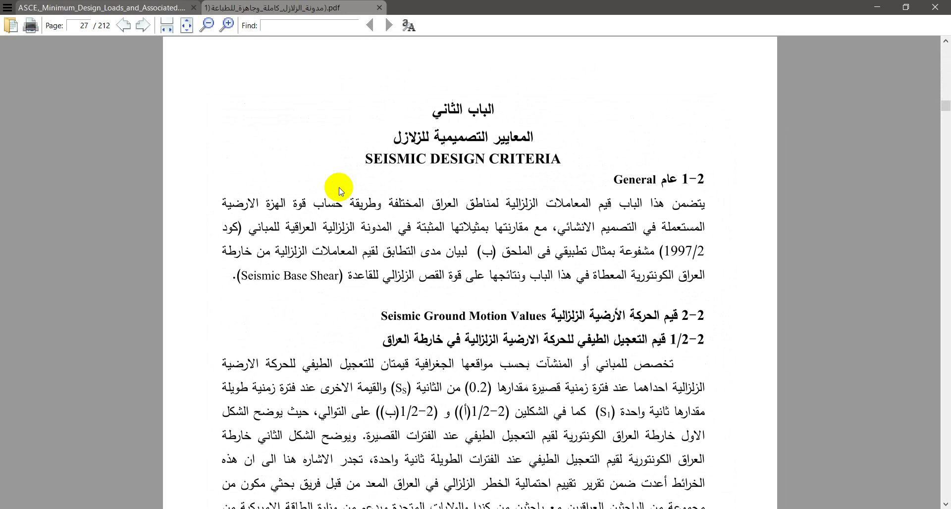
{"action": "scroll", "coordinate": [340, 191], "scroll_direction": "down", "scroll_amount": 12}
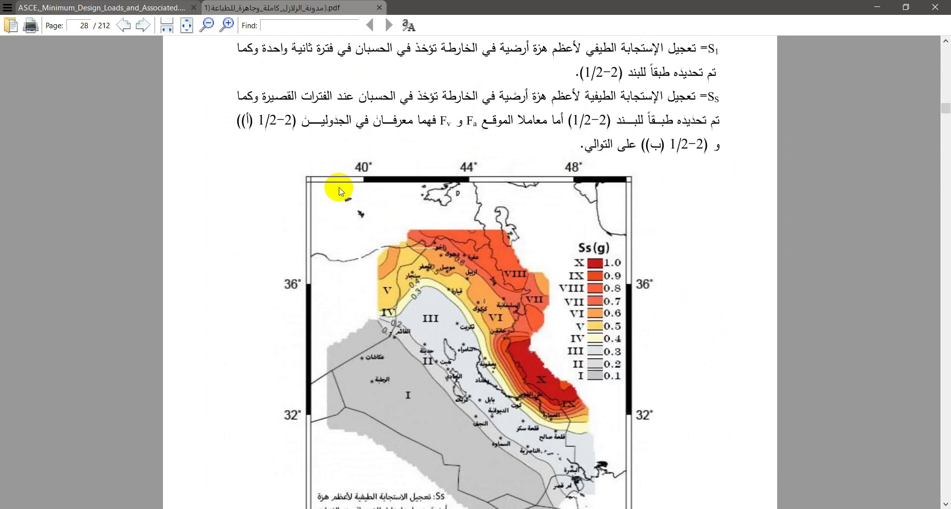
{"action": "scroll", "coordinate": [340, 192], "scroll_direction": "down", "scroll_amount": 3}
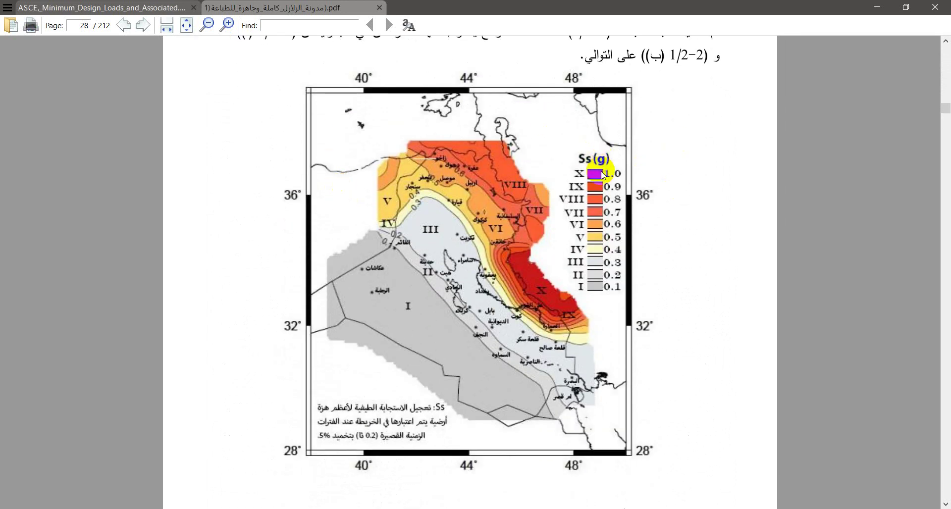
- Examine the Ss map's caption, zone boundaries around the Iraqi cities and the legend values for the 0.2-second period
{"action": "scroll", "coordinate": [601, 179], "scroll_direction": "down", "scroll_amount": 5}
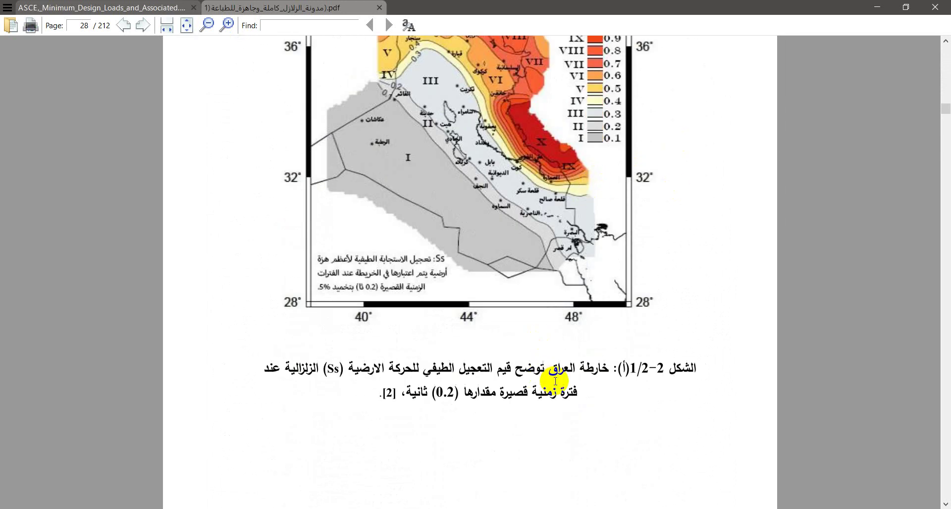
{"action": "left_click_drag", "start_coordinate": [447, 365], "coordinate": [403, 367]}
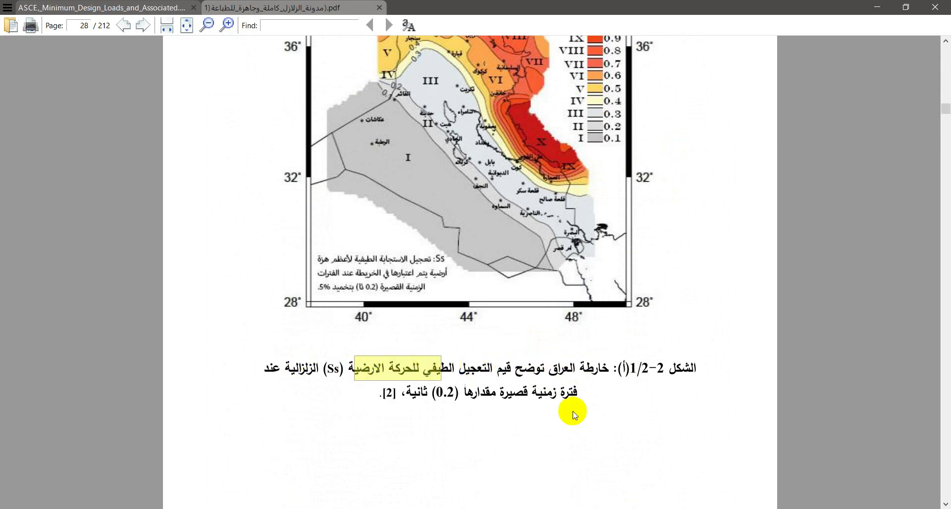
{"action": "left_click_drag", "start_coordinate": [550, 391], "coordinate": [446, 392]}
{"action": "left_click", "coordinate": [423, 392]}
{"action": "left_click", "coordinate": [439, 349]}
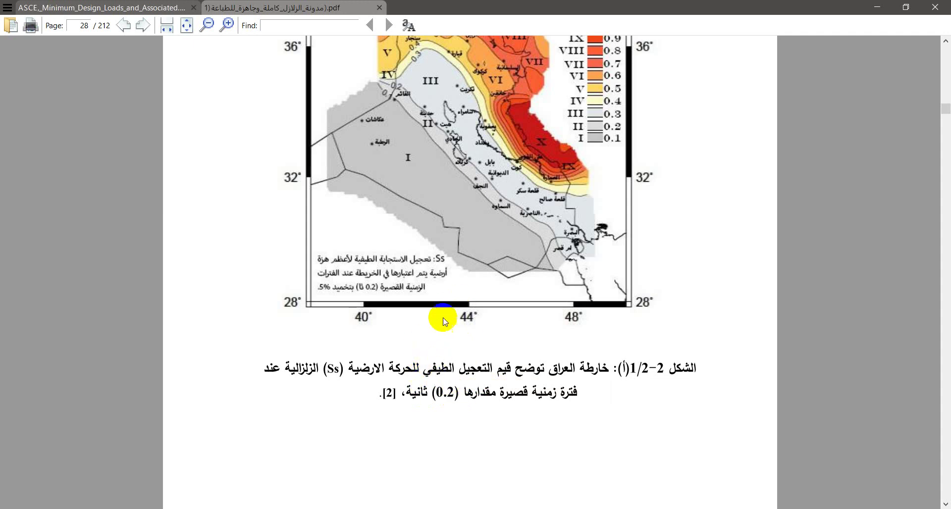
{"action": "scroll", "coordinate": [433, 328], "scroll_direction": "up", "scroll_amount": 3}
{"action": "scroll", "coordinate": [433, 327], "scroll_direction": "up", "scroll_amount": 2}
{"action": "scroll", "coordinate": [504, 231], "scroll_direction": "down", "scroll_amount": 2}
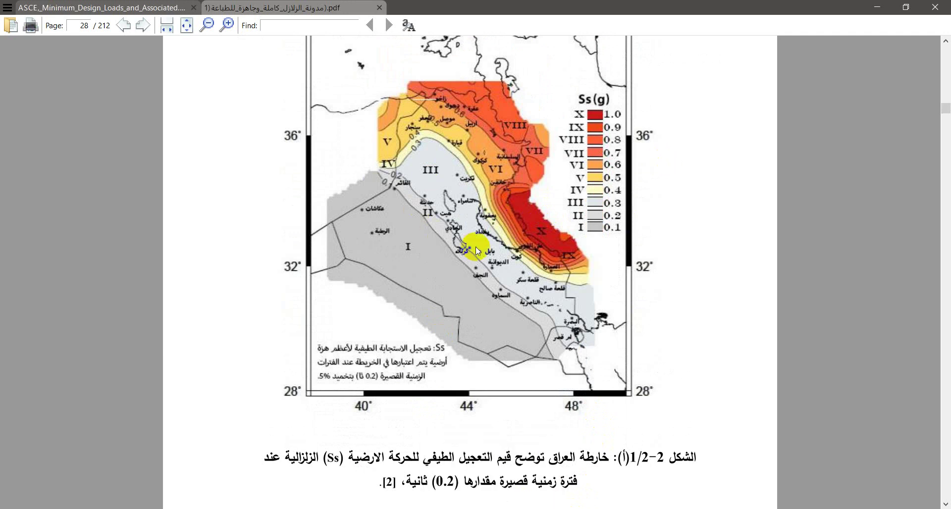
{"action": "scroll", "coordinate": [501, 239], "scroll_direction": "up", "scroll_amount": 5, "text": "ctrl"}
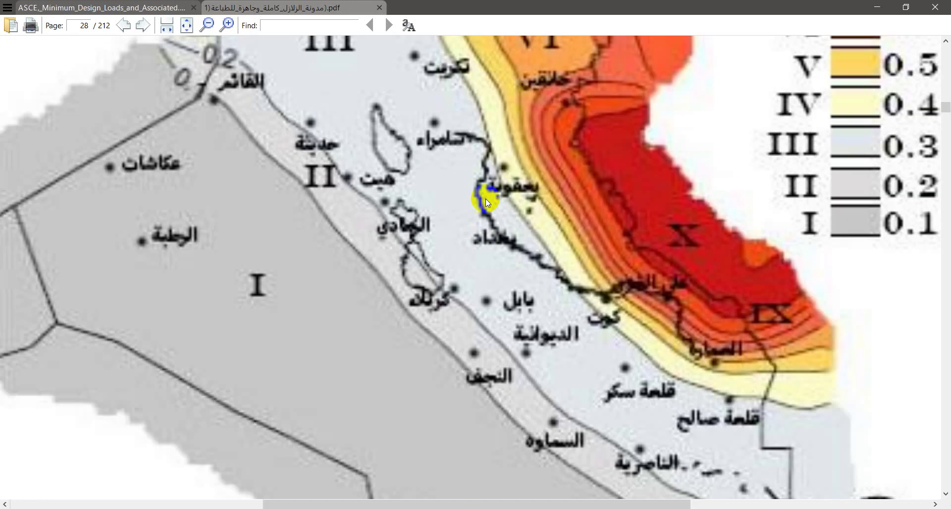
{"action": "scroll", "coordinate": [392, 144], "scroll_direction": "up", "scroll_amount": 2}
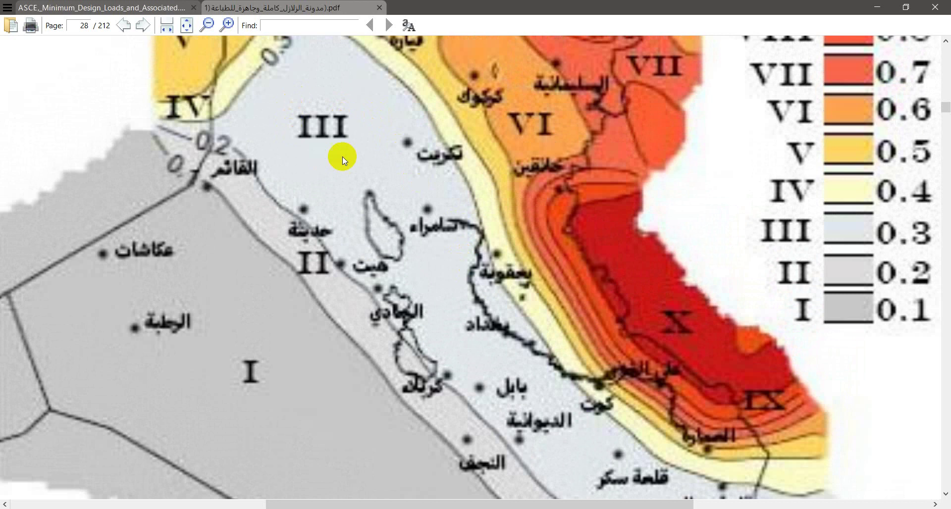
{"action": "scroll", "coordinate": [363, 142], "scroll_direction": "down", "scroll_amount": 1, "text": "ctrl"}
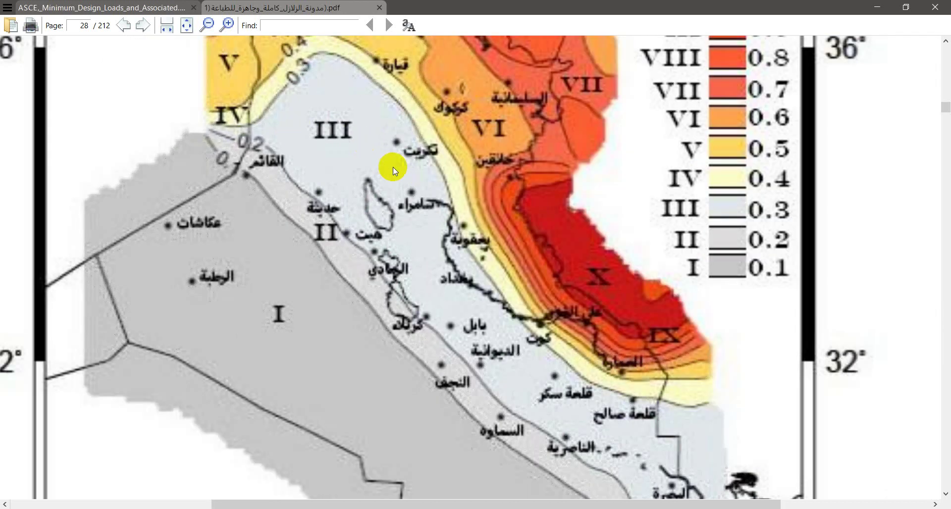
{"action": "scroll", "coordinate": [684, 218], "scroll_direction": "down", "scroll_amount": 3, "text": "ctrl"}
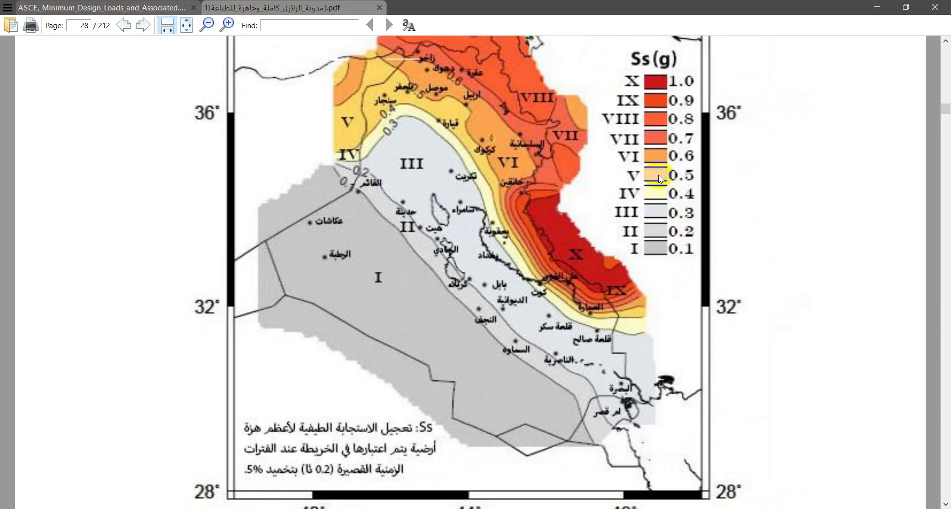
{"action": "scroll", "coordinate": [540, 125], "scroll_direction": "down", "scroll_amount": 2, "text": "ctrl"}
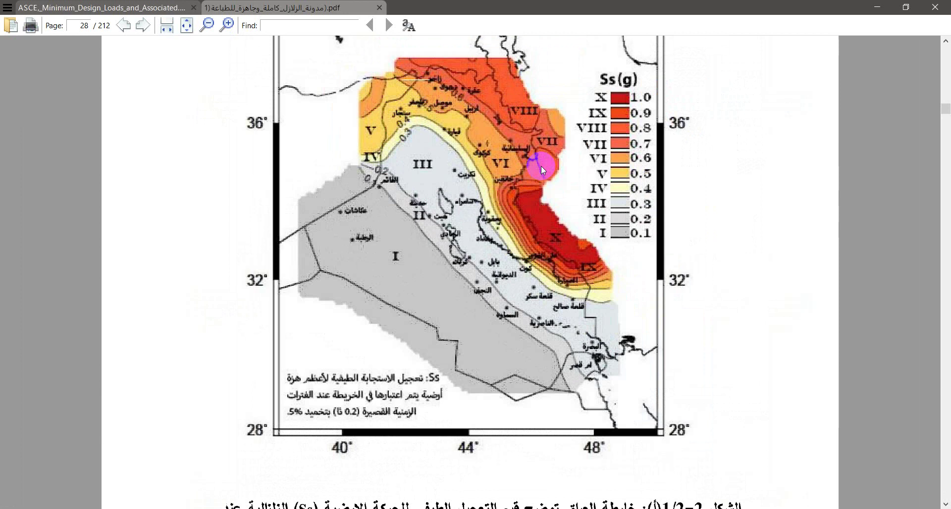
- Switch to the Word document and add the equation S_S = 0.3 g below the mass calculation
{"action": "key", "text": "alt+Tab"}
{"action": "key", "text": "Tab"}
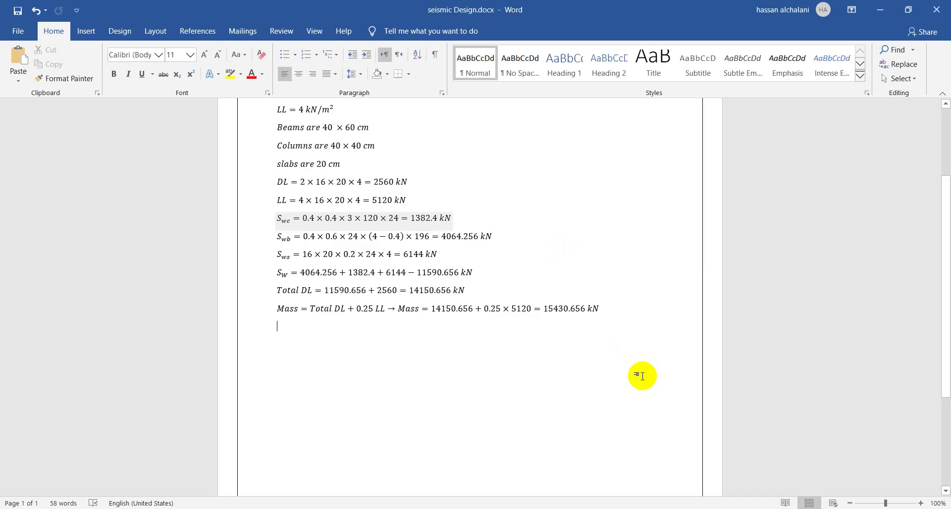
{"action": "key", "text": "alt+equal"}
{"action": "type", "text": "S_S"}
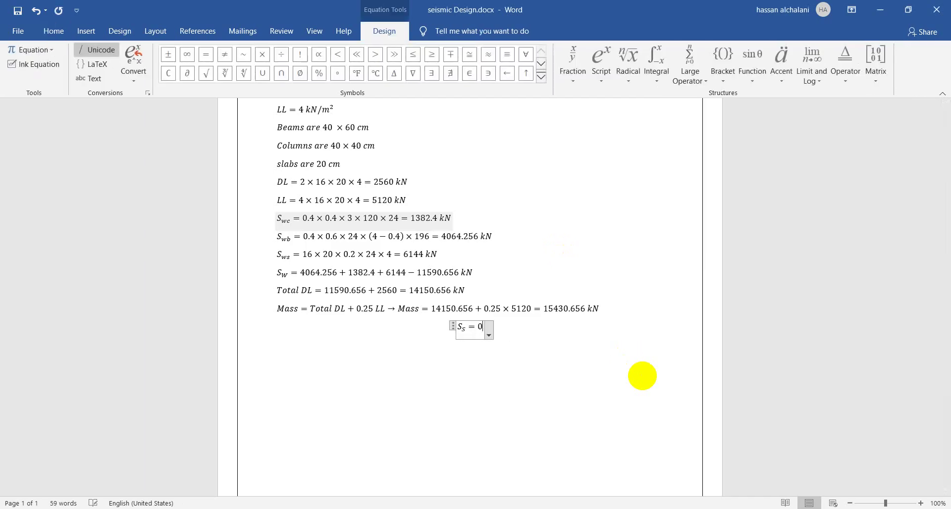
{"action": "type", "text": "=0.3"}
{"action": "key", "text": "Right"}
{"action": "type", "text": "g"}
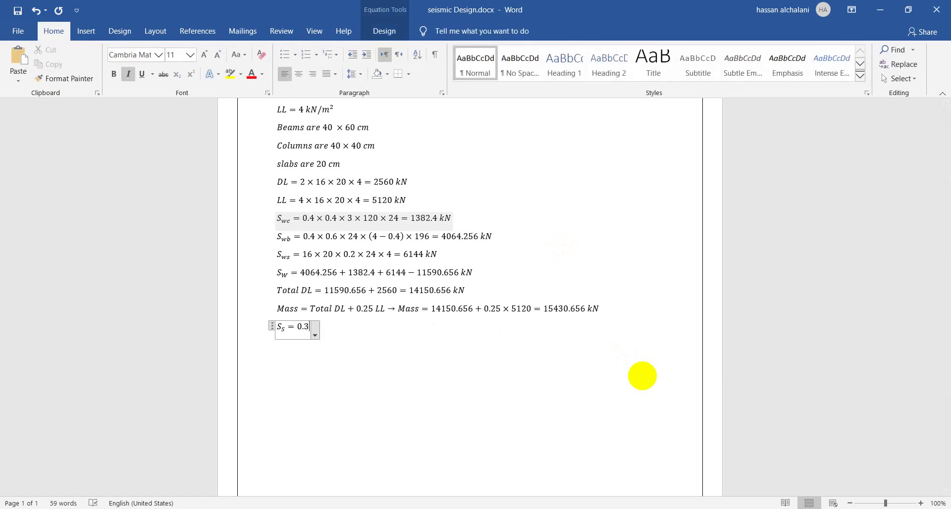
- Return to the seismic code PDF and examine the S1 map of Iraq, its legend and its caption for the one-second period
{"action": "key", "text": "alt+Tab"}
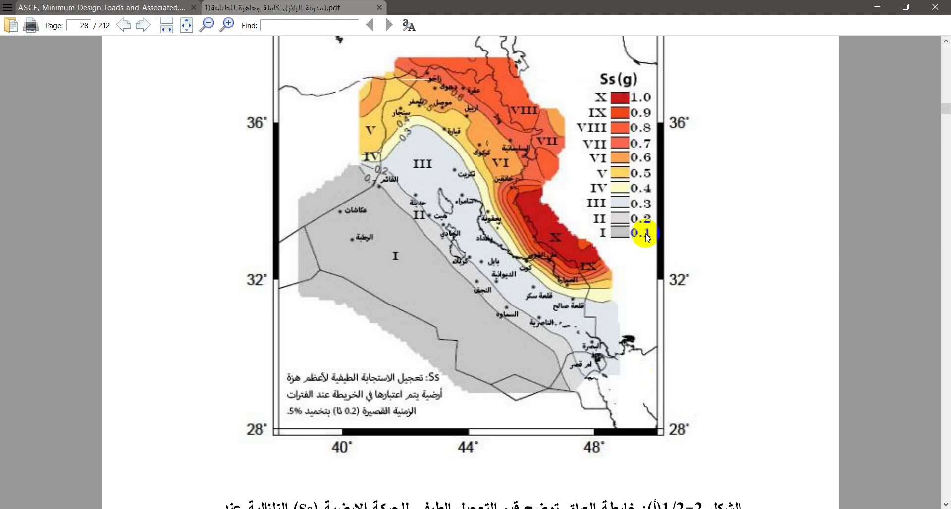
{"action": "scroll", "coordinate": [651, 124], "scroll_direction": "down", "scroll_amount": 8}
{"action": "scroll", "coordinate": [651, 158], "scroll_direction": "down", "scroll_amount": 8}
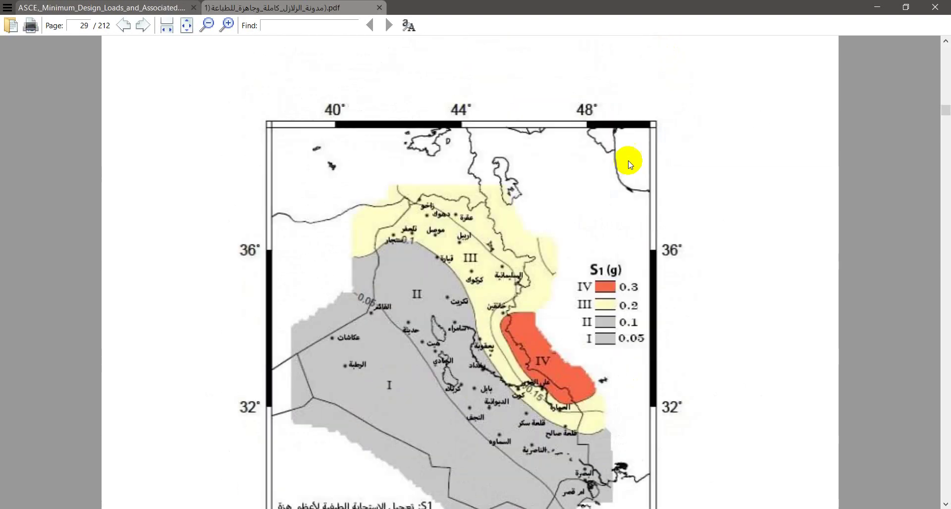
{"action": "scroll", "coordinate": [654, 170], "scroll_direction": "down", "scroll_amount": 1}
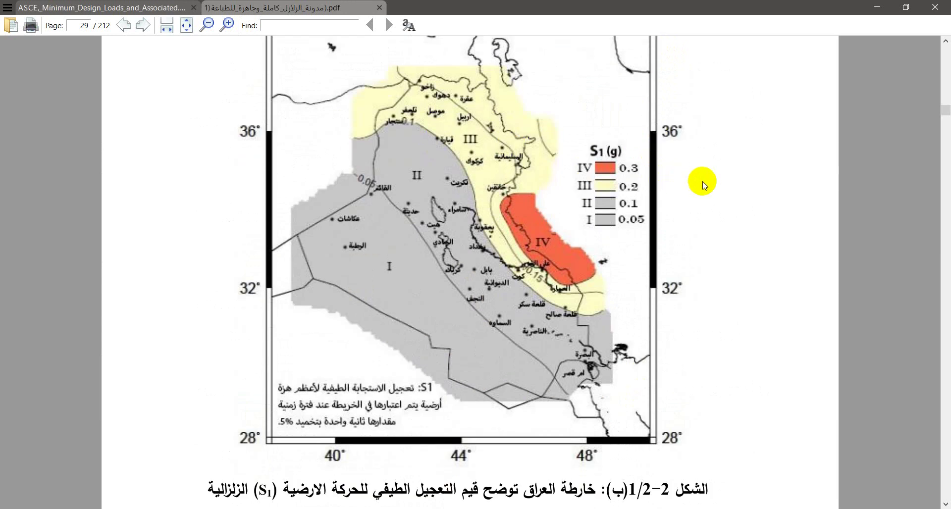
{"action": "scroll", "coordinate": [737, 186], "scroll_direction": "down", "scroll_amount": 2}
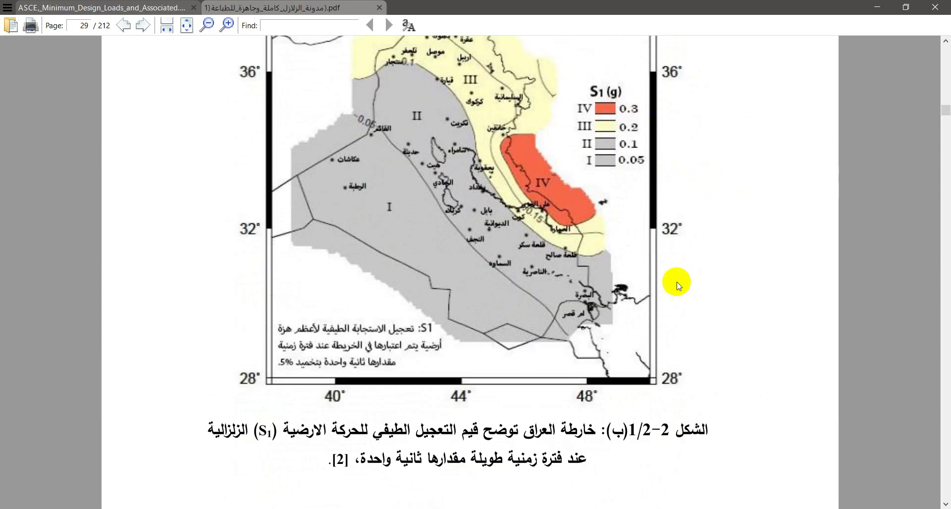
{"action": "left_click_drag", "start_coordinate": [501, 464], "coordinate": [376, 458]}
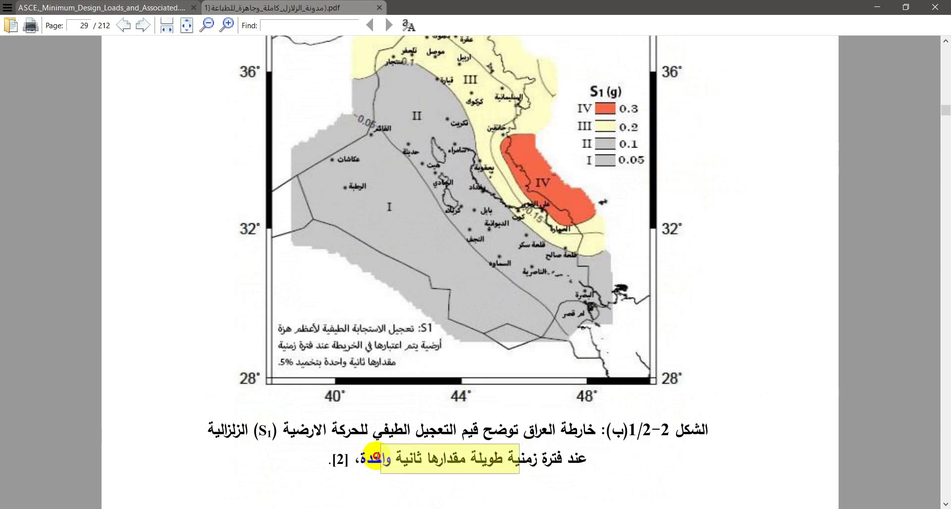
{"action": "left_click", "coordinate": [484, 159]}
{"action": "scroll", "coordinate": [485, 168], "scroll_direction": "up", "scroll_amount": 2}
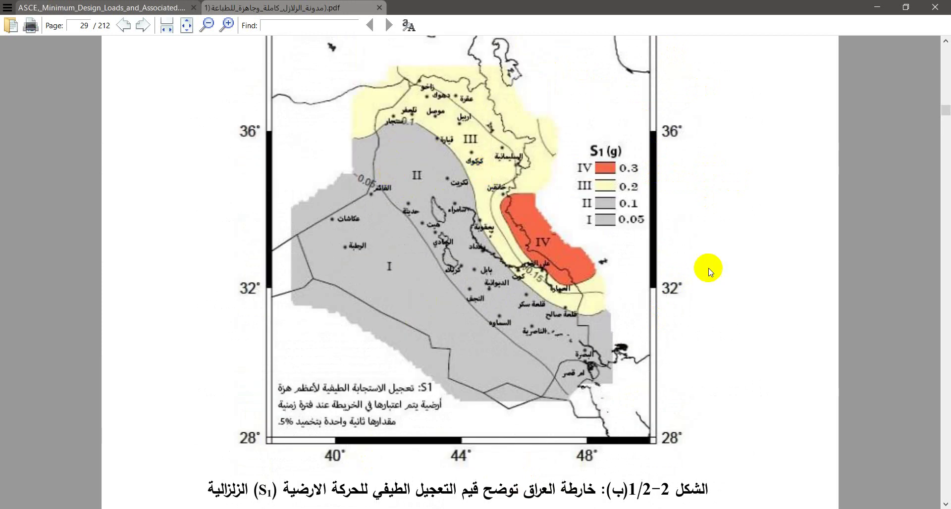
- Switch back to the Word document and add the equation S_1 = 0.1 g below the S_S line
{"action": "key", "text": "alt+Tab"}
{"action": "key", "text": "alt+equal"}
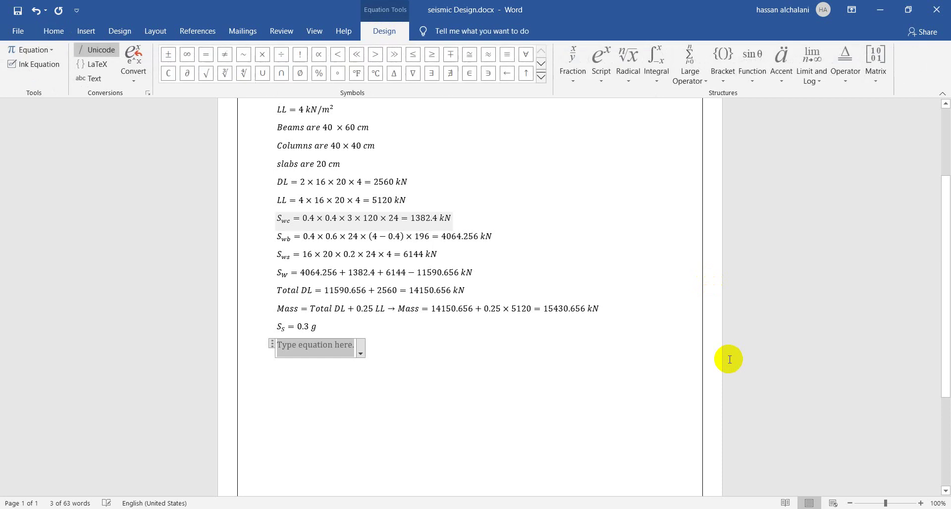
{"action": "key", "text": "alt+Tab"}
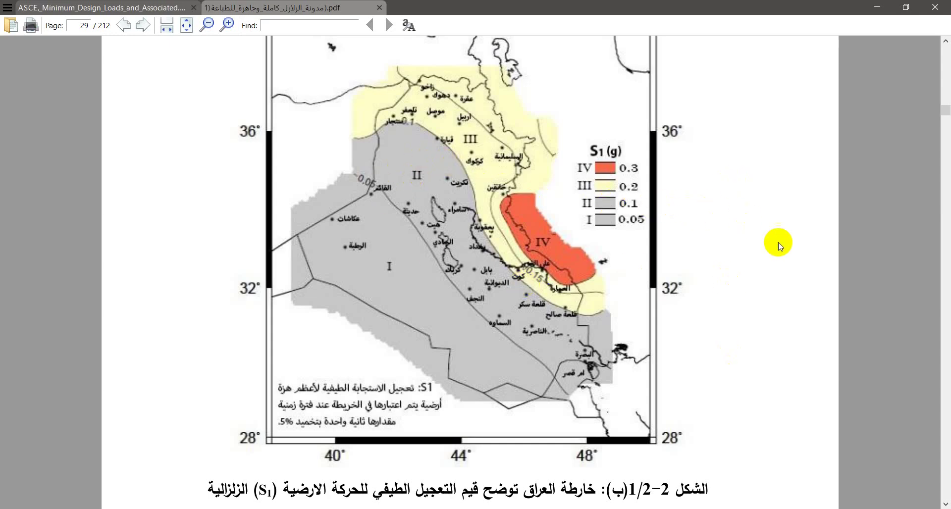
{"action": "key", "text": "alt+Tab"}
{"action": "key", "text": "alt+Tab"}
{"action": "key", "text": "alt+Tab"}
{"action": "type", "text": "S"}
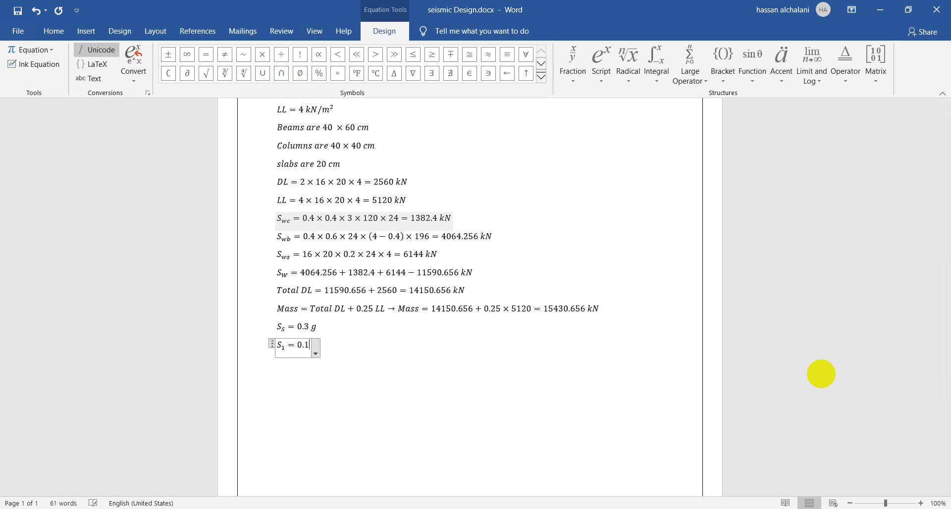
{"action": "type", "text": "_1=0.1 g"}
{"action": "key", "text": "Return"}
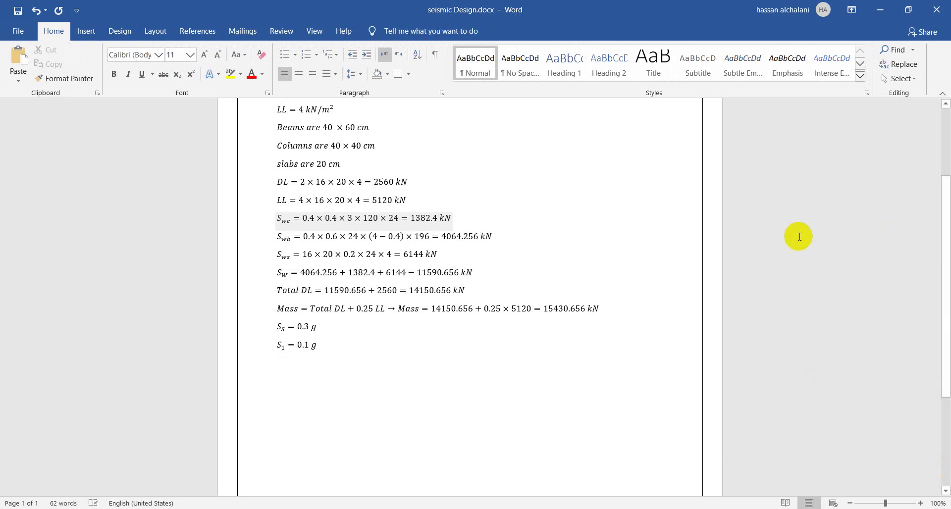
- Switch to the ASCE 7 PDF and examine the short-period Fa and long-period Fv site coefficient tables in Section 11.4
{"action": "key", "text": "alt+Tab"}
{"action": "scroll", "coordinate": [780, 247], "scroll_direction": "down", "scroll_amount": 9}
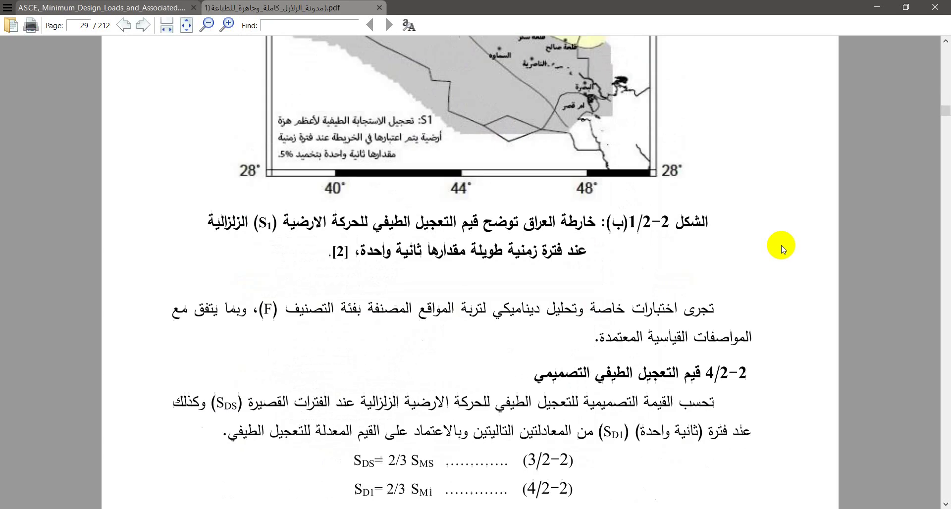
{"action": "scroll", "coordinate": [760, 254], "scroll_direction": "up", "scroll_amount": 1}
{"action": "left_click", "coordinate": [49, 6]}
{"action": "scroll", "coordinate": [435, 129], "scroll_direction": "down", "scroll_amount": 3}
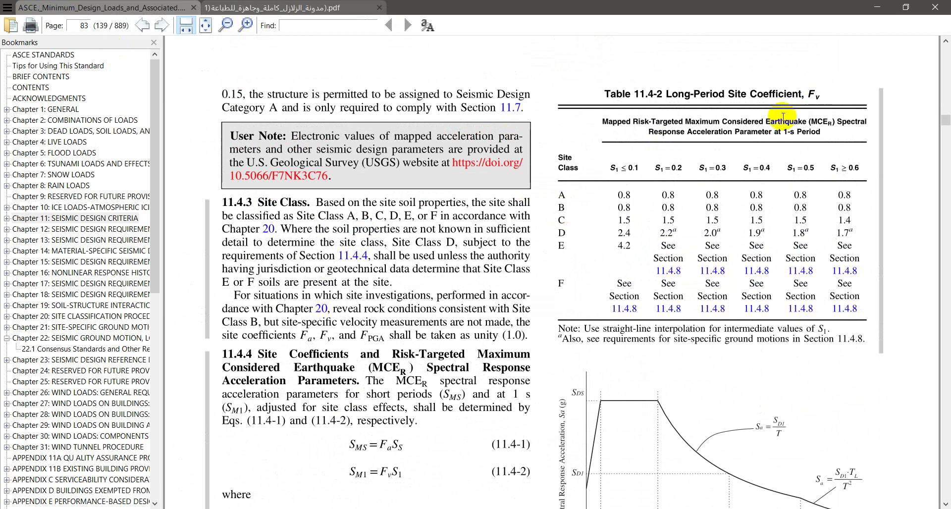
{"action": "scroll", "coordinate": [269, 388], "scroll_direction": "down", "scroll_amount": 15}
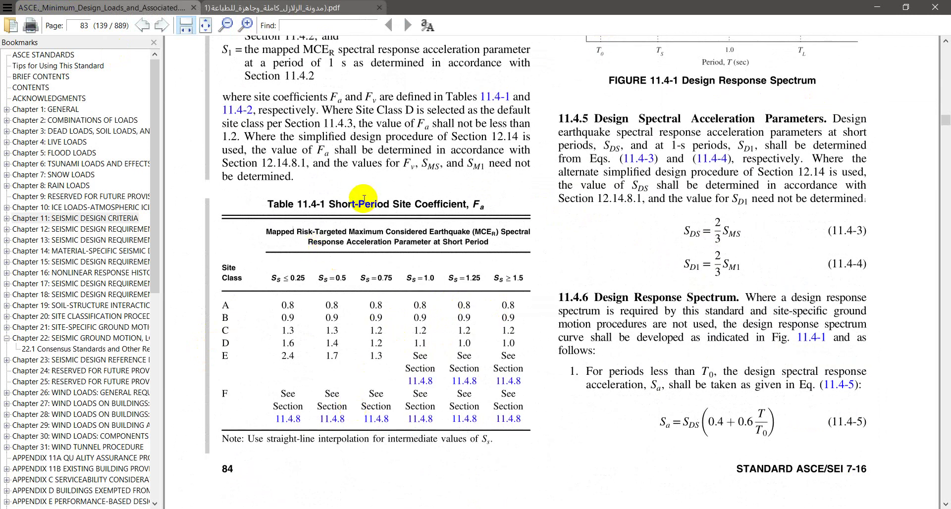
{"action": "left_click_drag", "start_coordinate": [343, 200], "coordinate": [422, 201]}
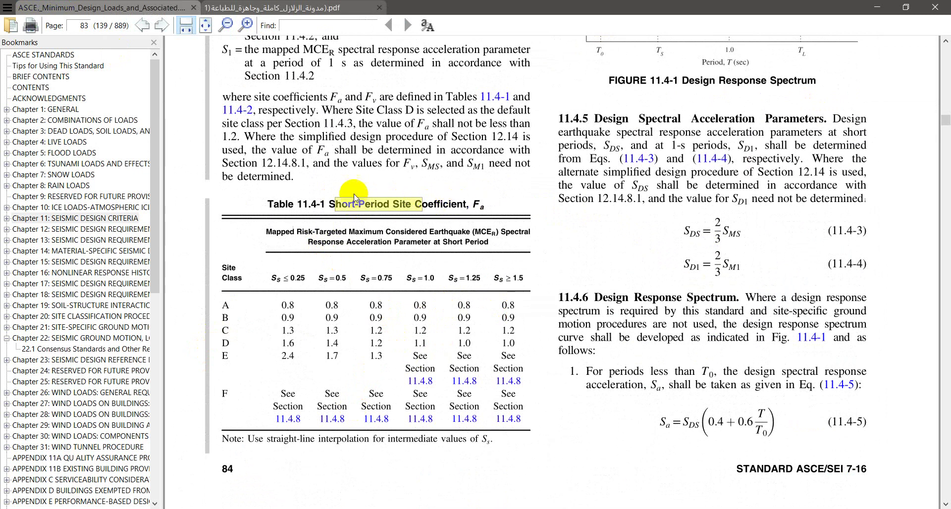
{"action": "left_click", "coordinate": [384, 211]}
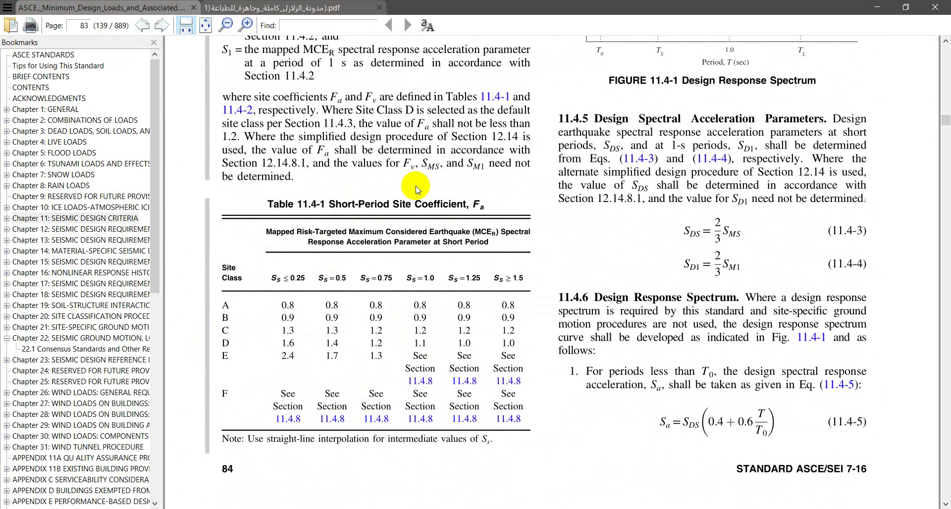
{"action": "scroll", "coordinate": [416, 189], "scroll_direction": "up", "scroll_amount": 1}
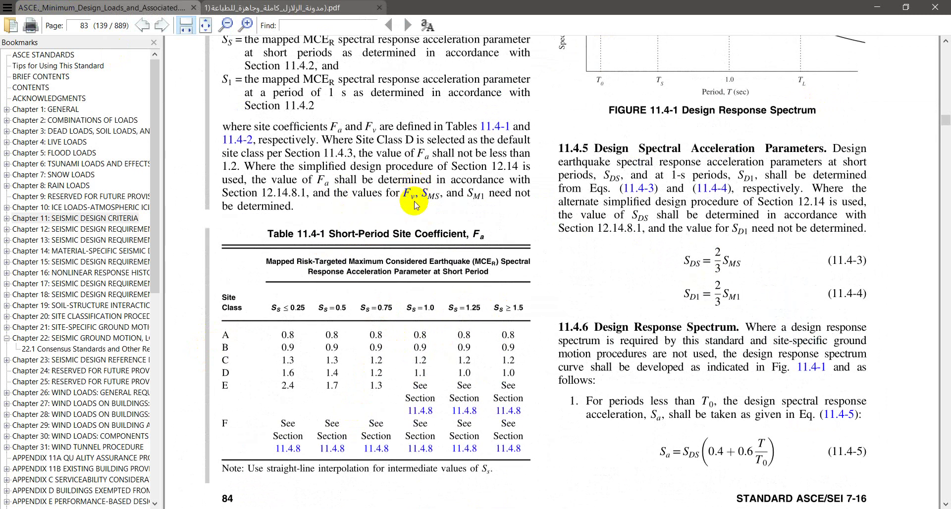
{"action": "scroll", "coordinate": [689, 153], "scroll_direction": "up", "scroll_amount": 15}
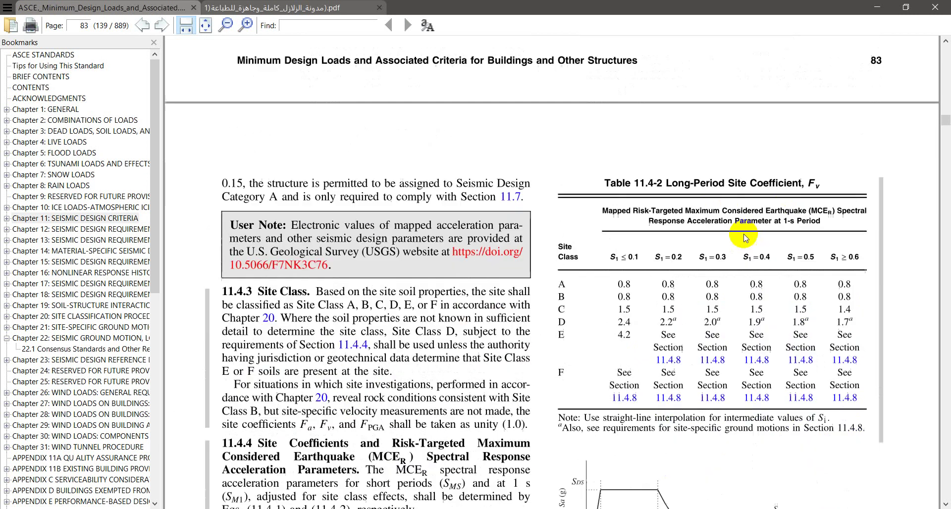
{"action": "scroll", "coordinate": [746, 238], "scroll_direction": "down", "scroll_amount": 20}
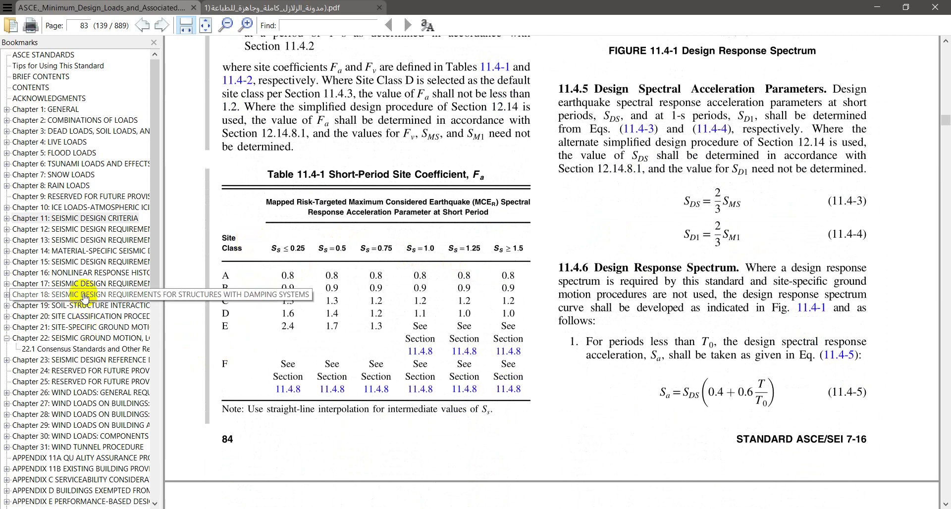
- Open Chapter 20 of ASCE 7 and examine the site classification procedure and Table 20.3-1
{"action": "left_click", "coordinate": [96, 320]}
{"action": "scroll", "coordinate": [493, 276], "scroll_direction": "down", "scroll_amount": 10}
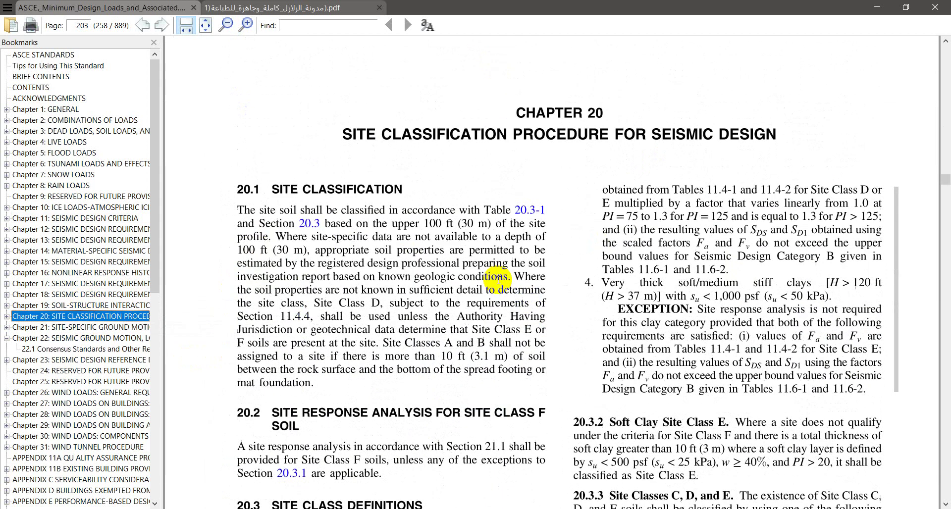
{"action": "scroll", "coordinate": [497, 280], "scroll_direction": "down", "scroll_amount": 15}
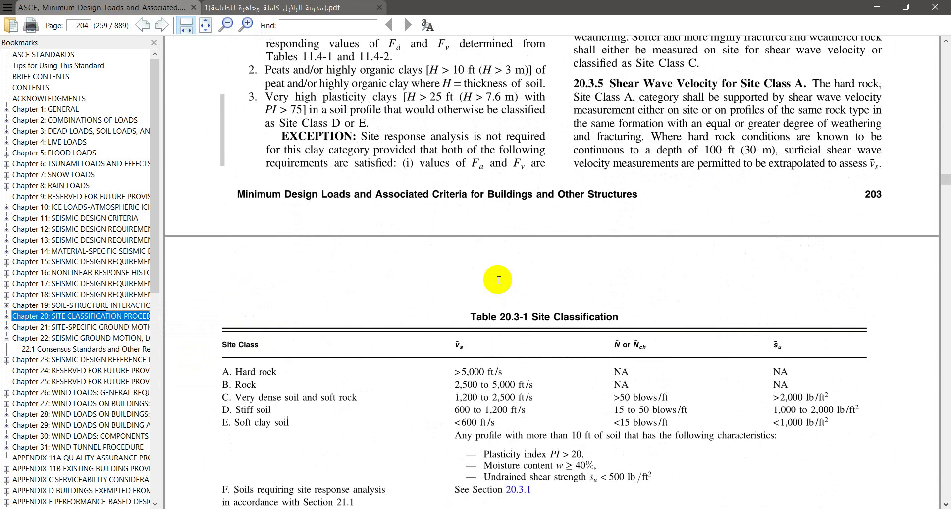
{"action": "scroll", "coordinate": [498, 280], "scroll_direction": "down", "scroll_amount": 12}
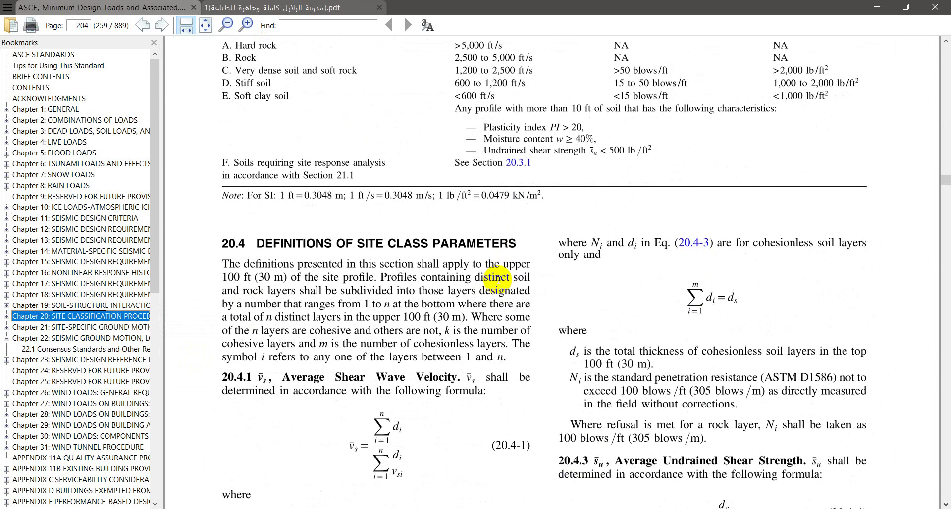
{"action": "scroll", "coordinate": [499, 283], "scroll_direction": "down", "scroll_amount": 15}
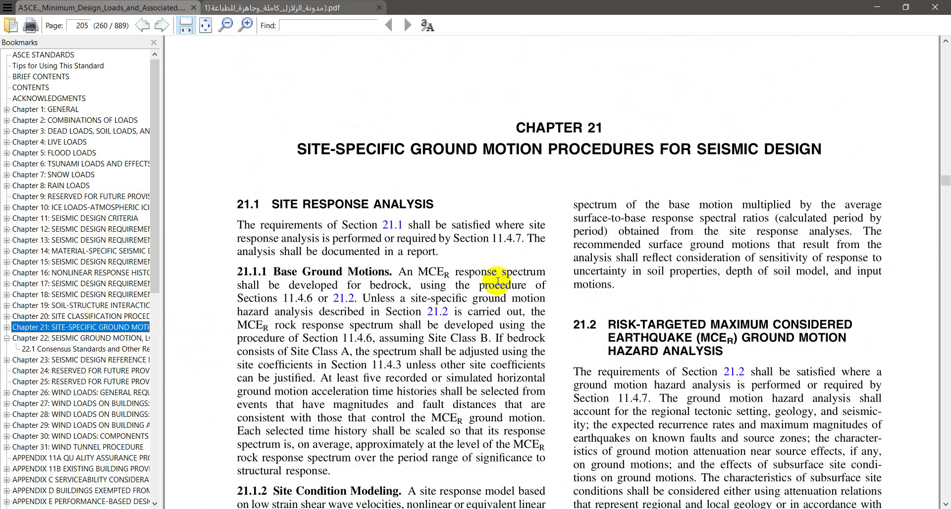
{"action": "scroll", "coordinate": [498, 281], "scroll_direction": "up", "scroll_amount": 20}
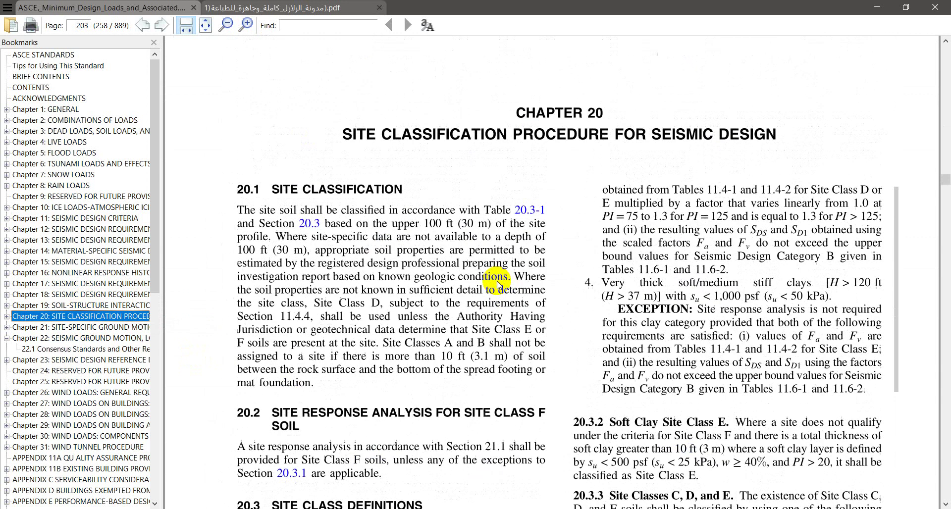
{"action": "scroll", "coordinate": [496, 282], "scroll_direction": "up", "scroll_amount": 18}
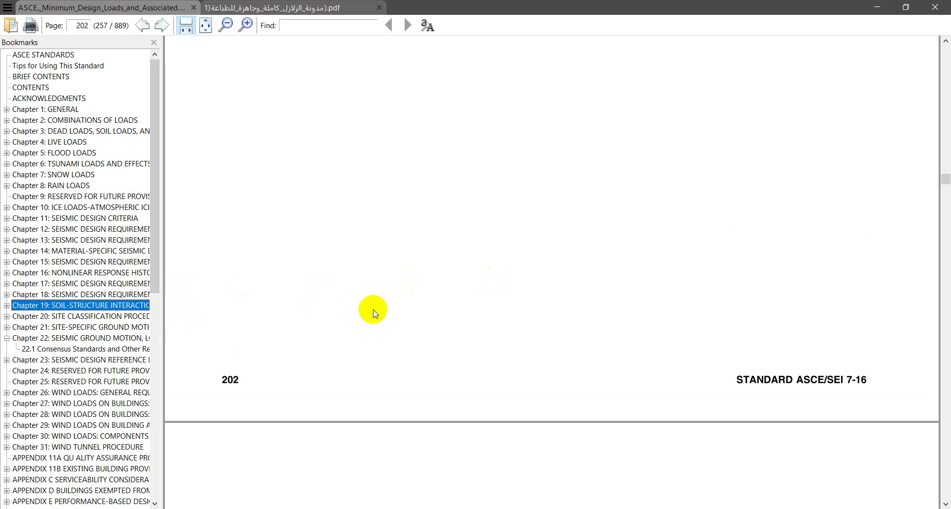
- Switch to the Iraqi seismic code PDF and examine the site class table and the note on unknown soil properties
{"action": "key", "text": "ctrl+Tab"}
{"action": "scroll", "coordinate": [333, 255], "scroll_direction": "up", "scroll_amount": 3}
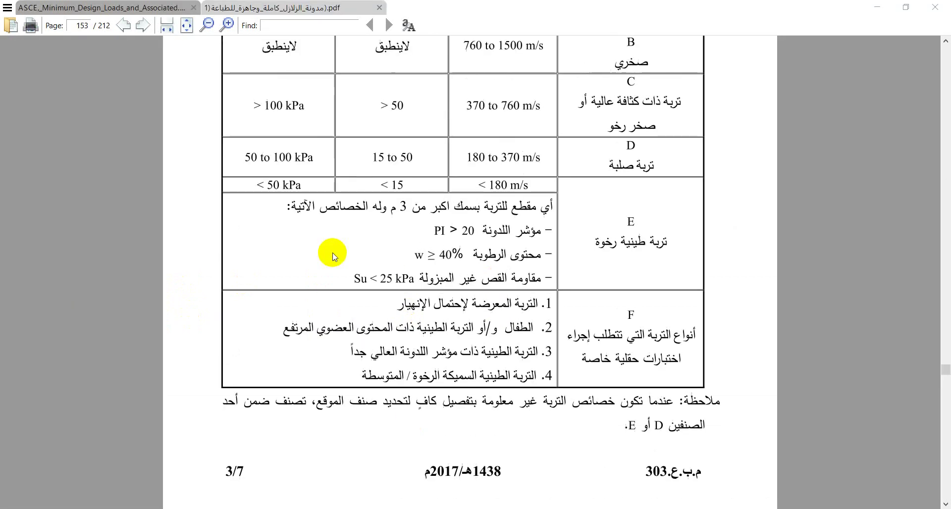
{"action": "scroll", "coordinate": [372, 272], "scroll_direction": "down", "scroll_amount": 3}
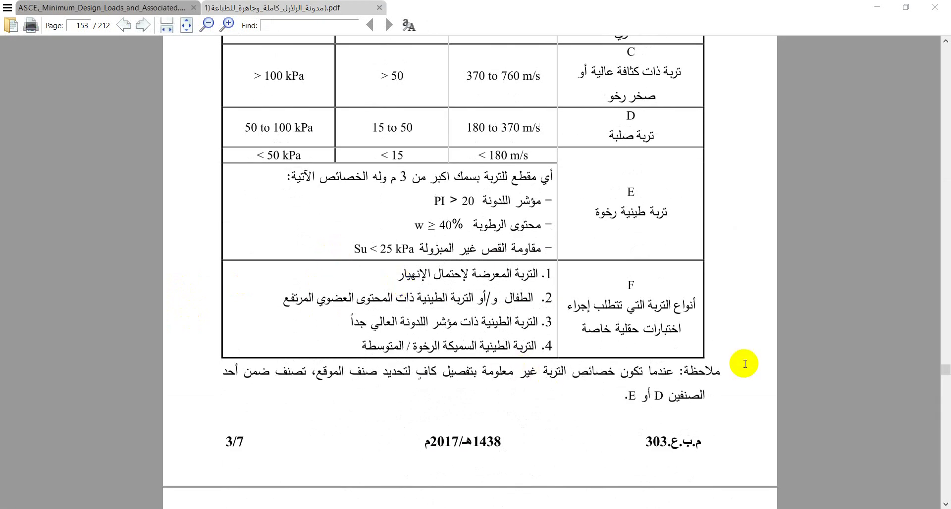
{"action": "left_click_drag", "start_coordinate": [724, 371], "coordinate": [456, 379]}
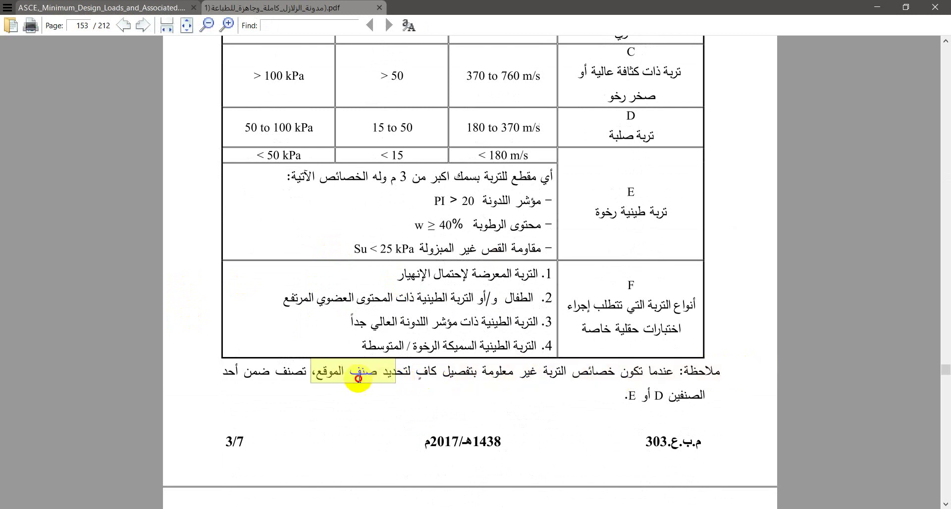
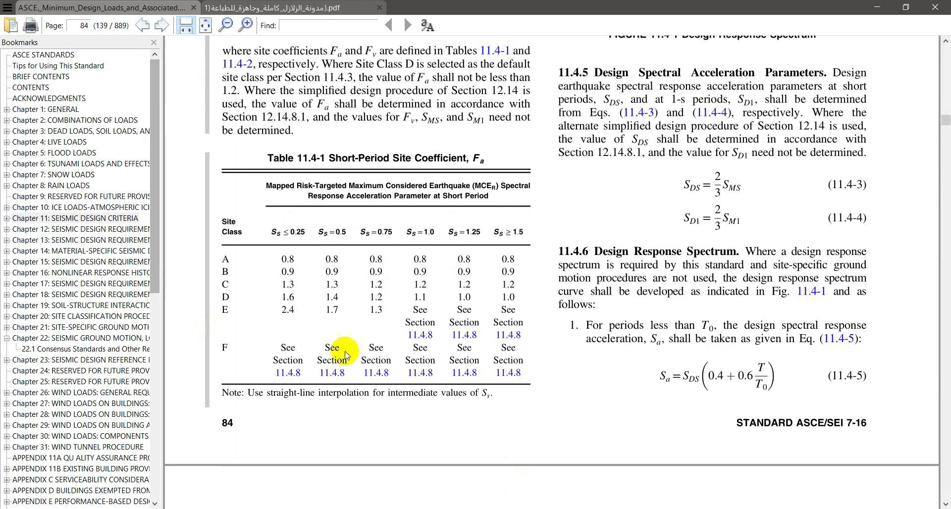
- In the Word document, enter 1.6 beside 0.25 and add an equation row below it with 0.50 and 1.4
{"action": "key", "text": "alt+Tab"}
{"action": "type", "text": "1.6"}
{"action": "key", "text": "Return"}
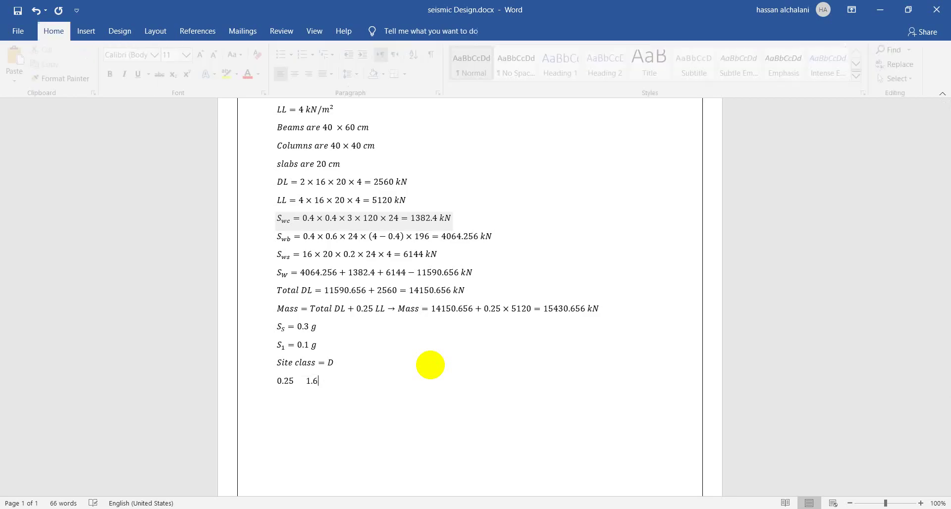
{"action": "key", "text": "alt+equal"}
{"action": "type", "text": "0.50"}
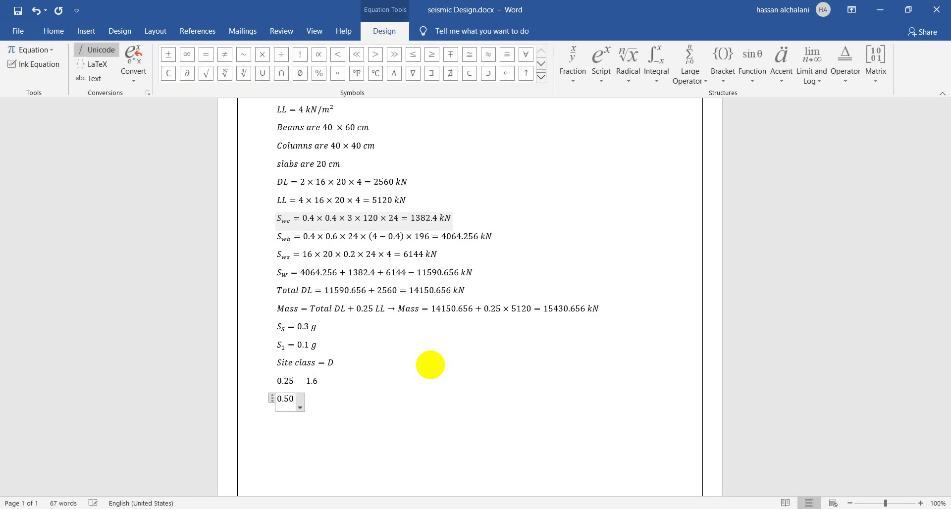
{"action": "key", "text": "alt+Tab"}
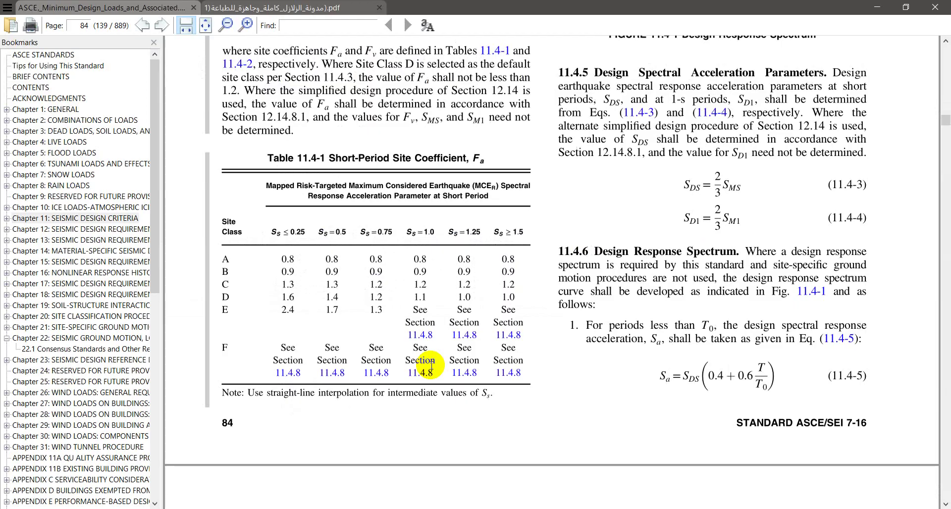
{"action": "key", "text": "alt+Tab"}
{"action": "type", "text": "1.5"}
{"action": "key", "text": "BackSpace"}
{"action": "type", "text": "4"}
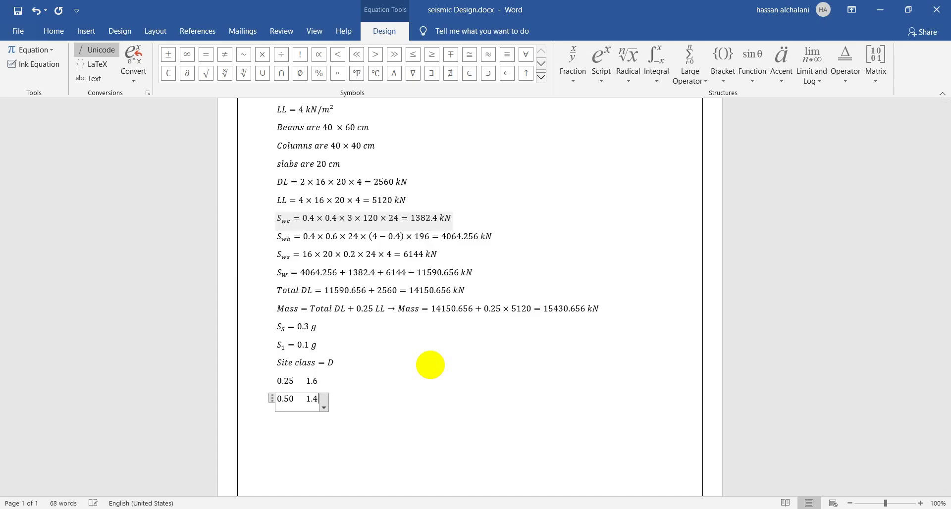
- Add a third equation row with the interpolation differences 0.25 and 0.2
{"action": "key", "text": "Right"}
{"action": "key", "text": "alt+equal"}
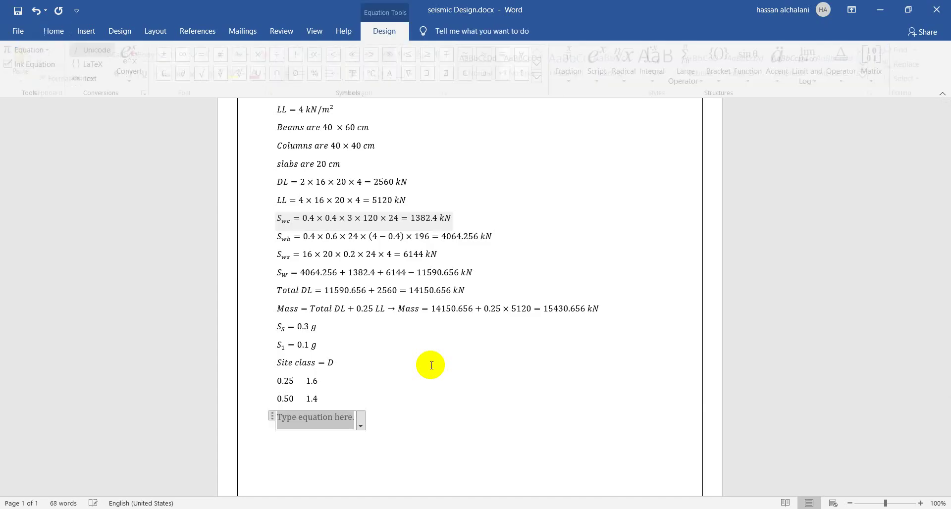
{"action": "scroll", "coordinate": [362, 317], "scroll_direction": "down", "scroll_amount": 2}
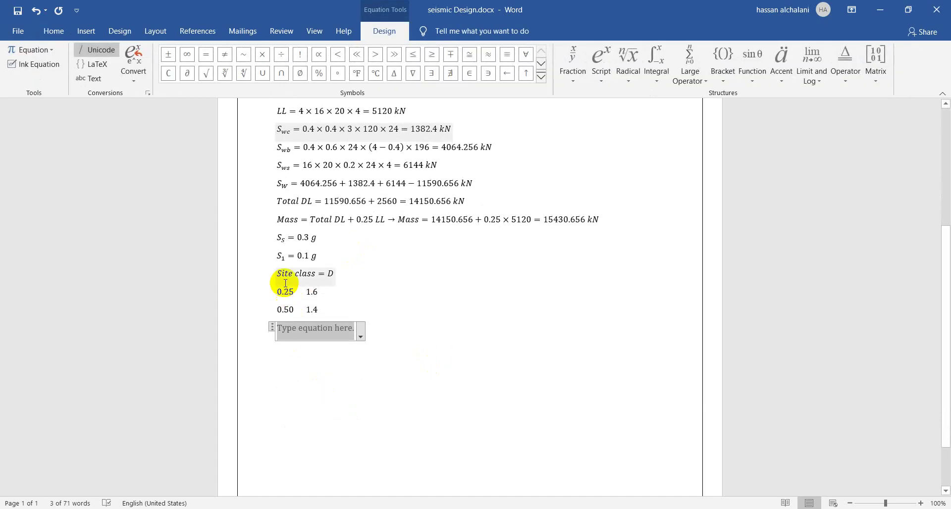
{"action": "type", "text": "0.25    "}
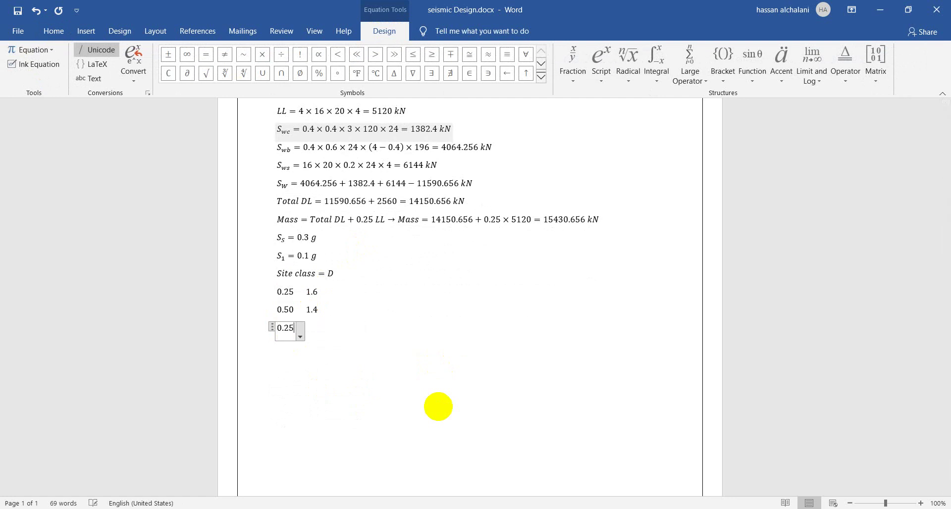
{"action": "type", "text": "0.2"}
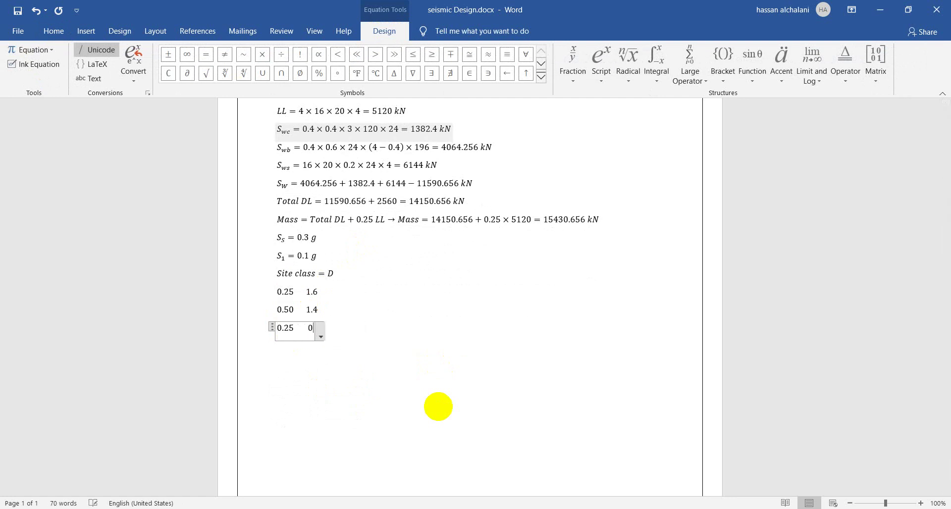
{"action": "key", "text": "BackSpace"}
{"action": "key", "text": "Return"}
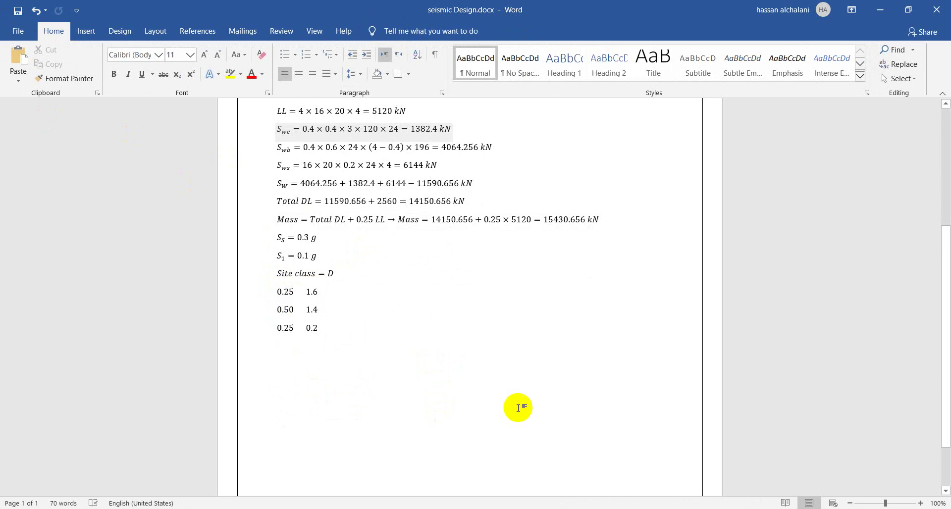
- Begin the interpolation equation below with 1.6 minus the fraction (0.3−0.25)/0.25
{"action": "key", "text": "alt+equal"}
{"action": "type", "text": "1."}
{"action": "type", "text": "6-/"}
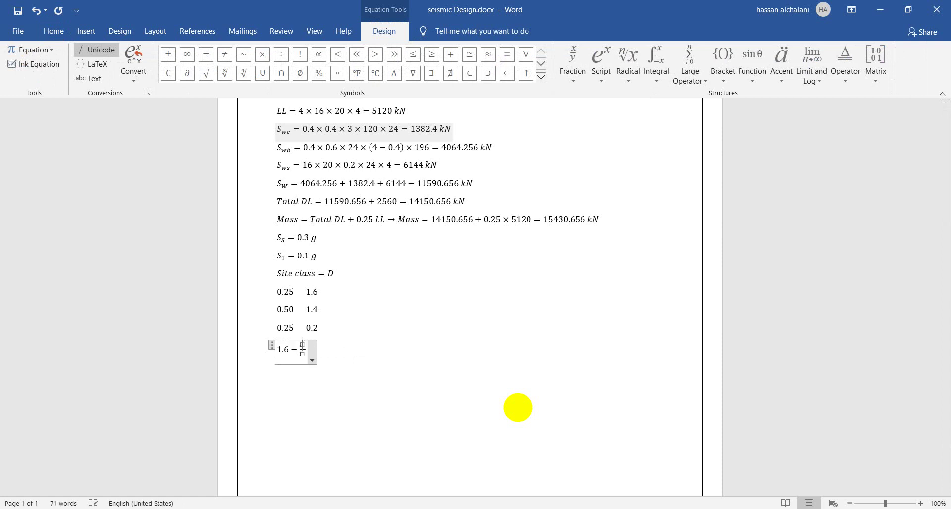
{"action": "type", "text": "0.3-0.25"}
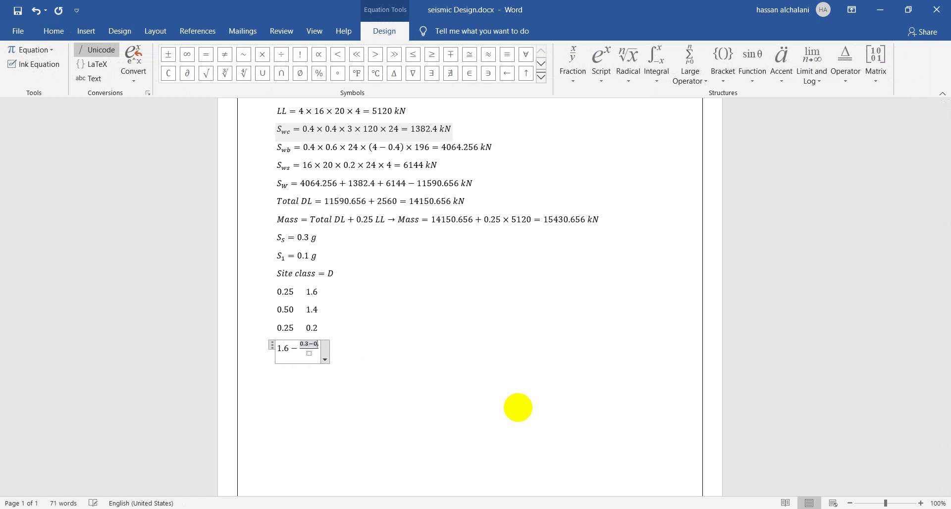
{"action": "key", "text": "Down"}
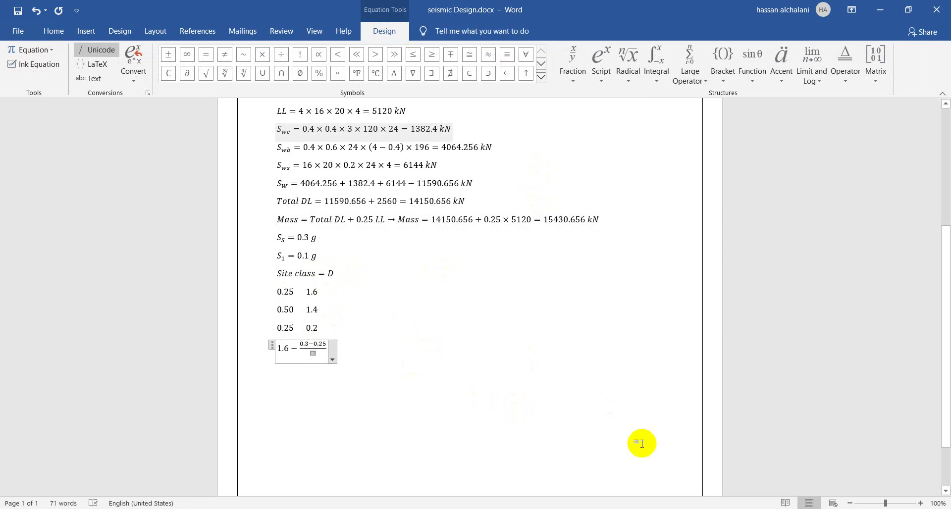
{"action": "type", "text": "0.25"}
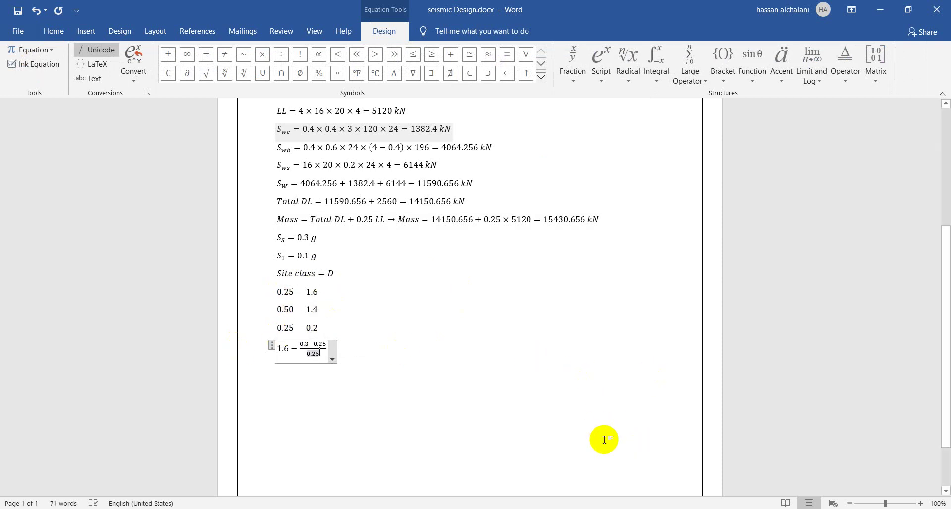
- Complete the interpolation equation with × 0.2 = 1.26 and insert a new empty equation below it
{"action": "key", "text": "Right"}
{"action": "type", "text": "×"}
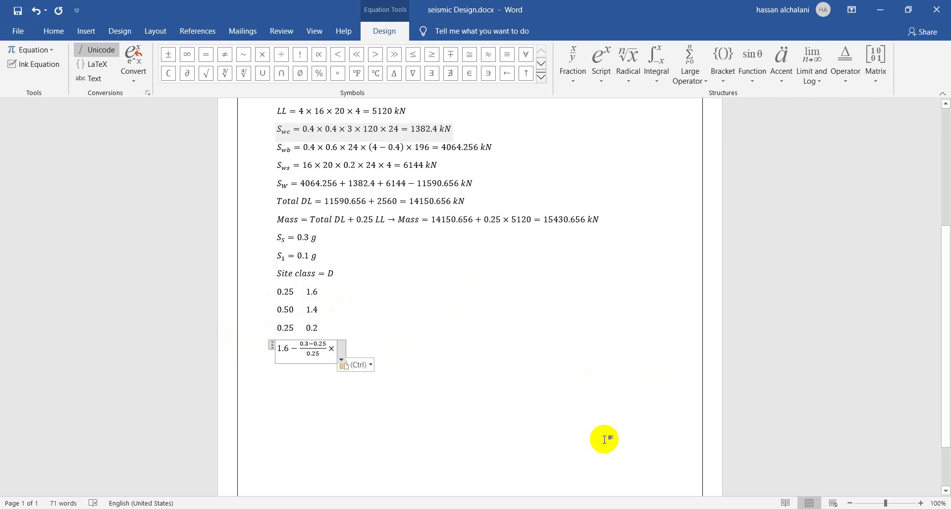
{"action": "type", "text": "0.2-"}
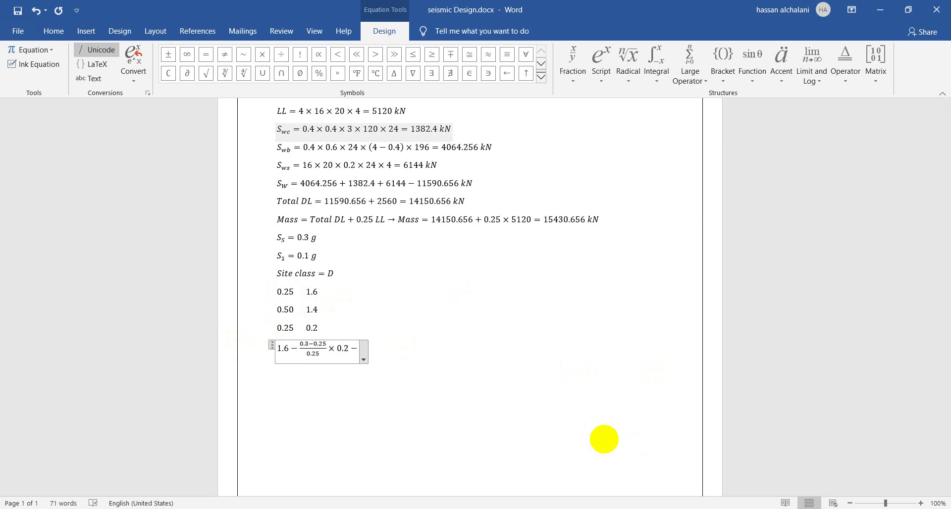
{"action": "key", "text": "BackSpace"}
{"action": "type", "text": "="}
{"action": "type", "text": "1.2"}
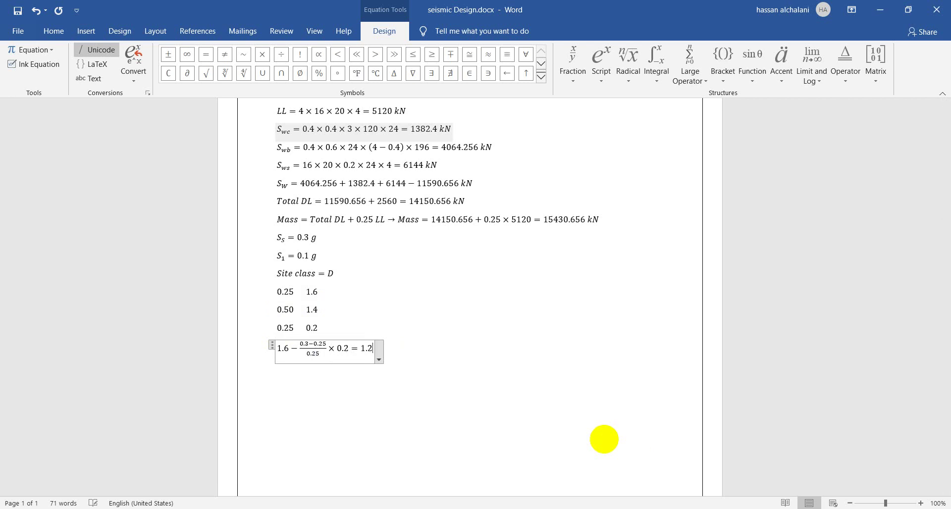
{"action": "type", "text": "6"}
{"action": "left_click", "coordinate": [604, 439]}
{"action": "key", "text": "alt+equal"}
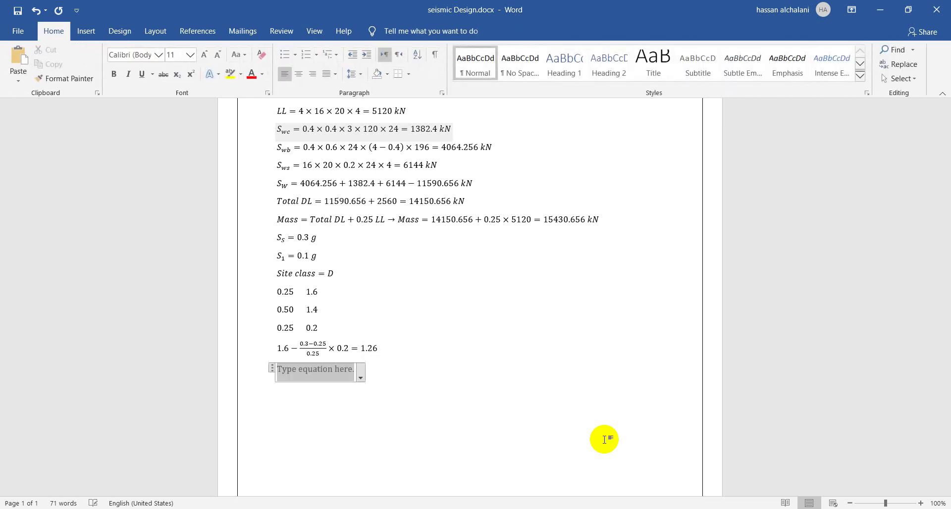
- Begin the second interpolation equation with 1.4 plus the fraction (0.5−0.3)/0.25
{"action": "type", "text": "1.4"}
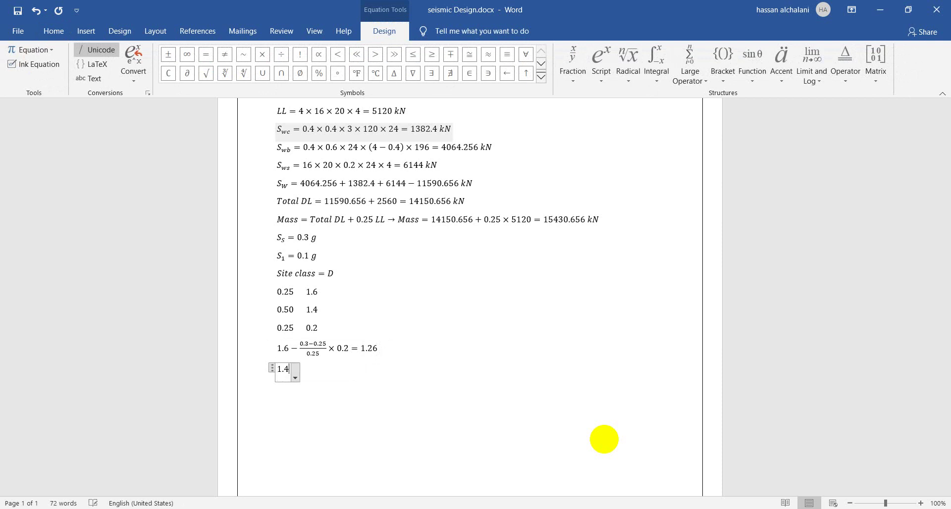
{"action": "type", "text": "+0/"}
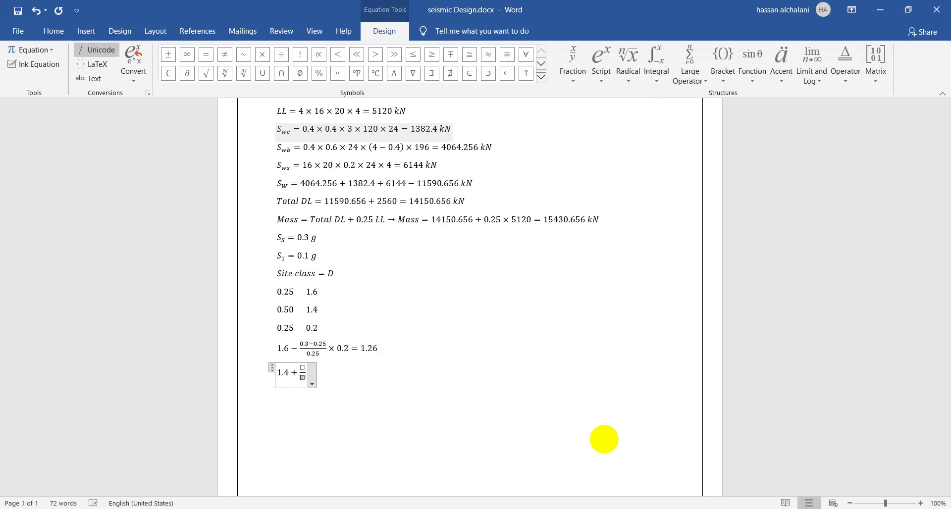
{"action": "type", "text": ".5-"}
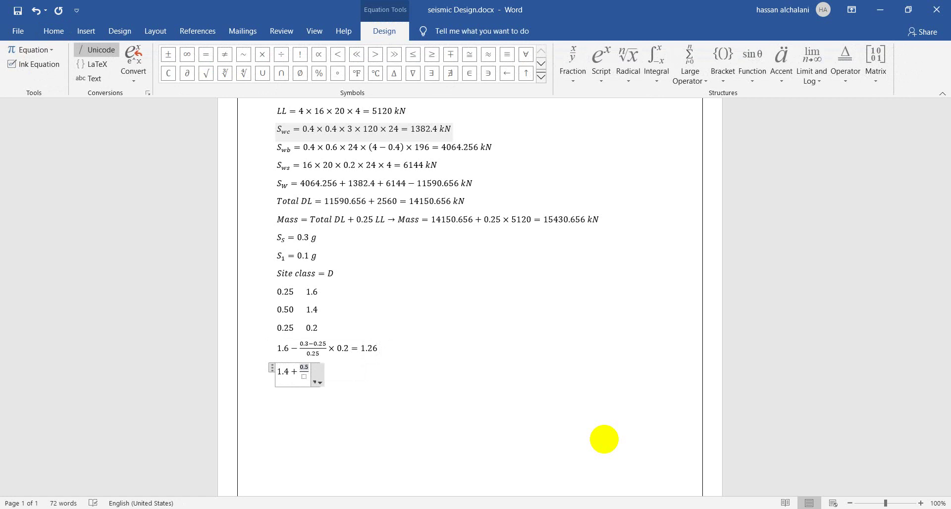
{"action": "type", "text": "0.3"}
{"action": "key", "text": "Down"}
{"action": "type", "text": "0.25"}
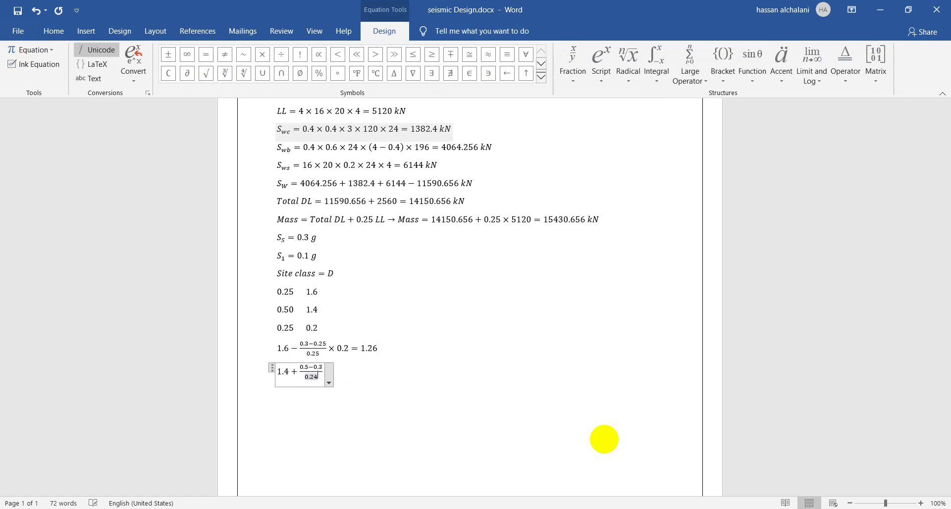
- Complete the second interpolation equation with × 0.2 = 1.56
{"action": "key", "text": "Right"}
{"action": "type", "text": "*0.2="}
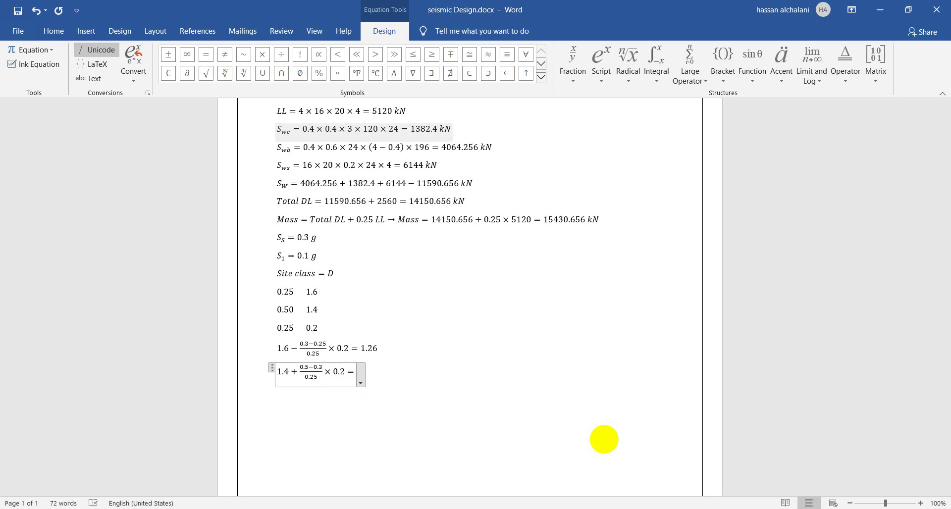
{"action": "type", "text": "1.56"}
{"action": "key", "text": "Up"}
{"action": "key", "text": "Down"}
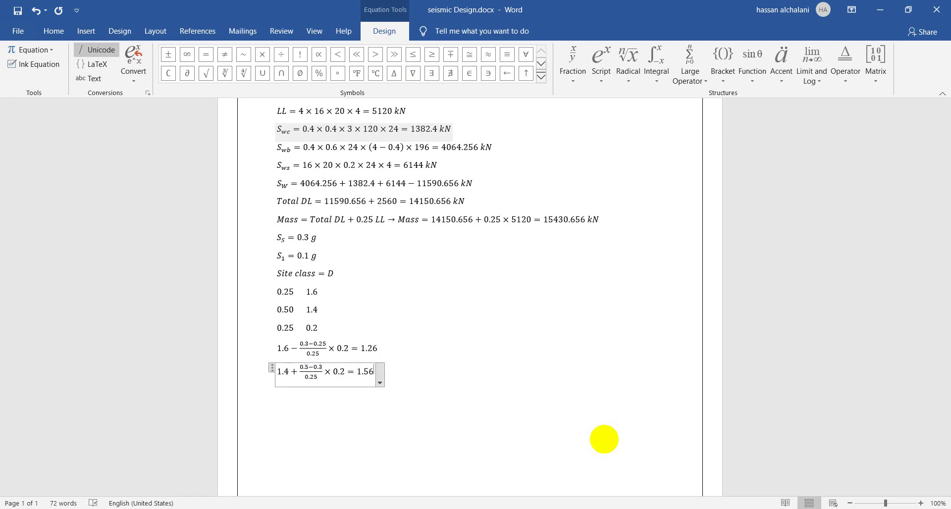
- Correct the result of the first interpolation equation to 1.56 and return to the end of the last equation line
{"action": "key", "text": "Up"}
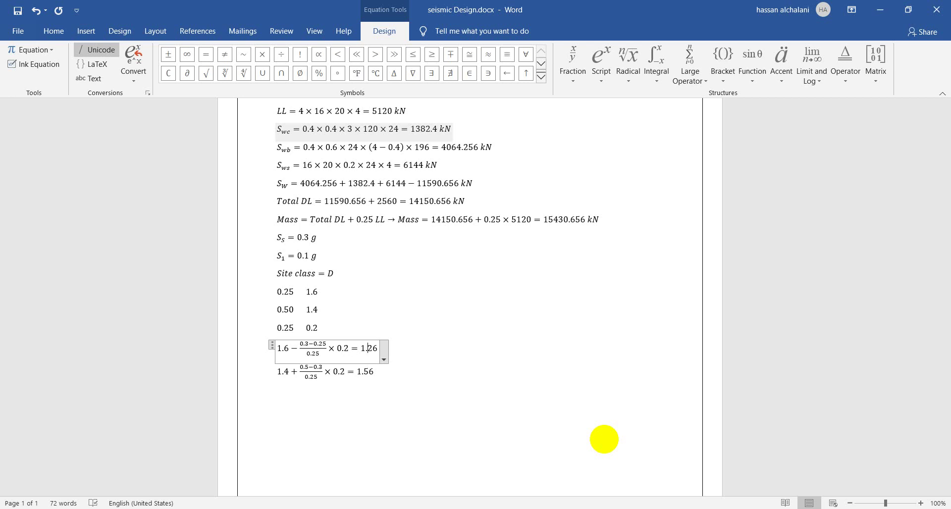
{"action": "key", "text": "BackSpace"}
{"action": "type", "text": "5"}
{"action": "left_click", "coordinate": [603, 439]}
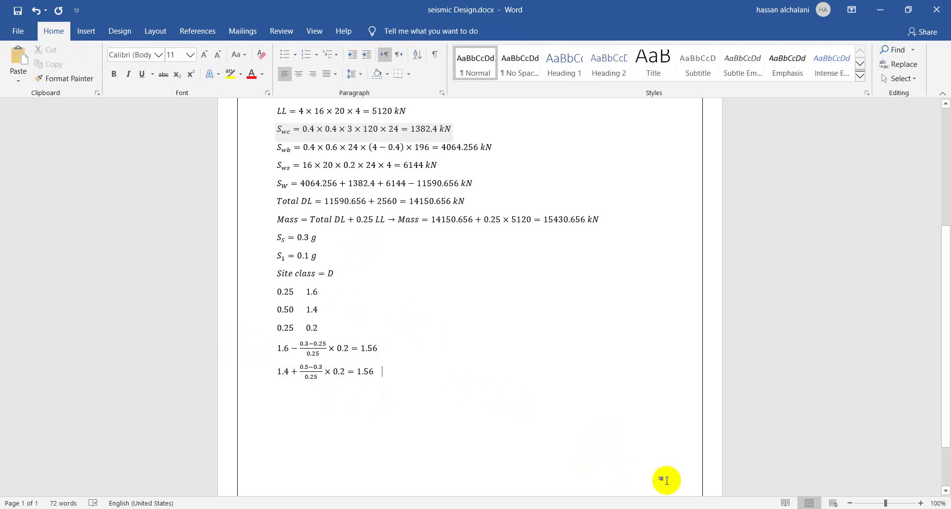
- Insert an equation after the second interpolation reading F with subscript a = 1.56
{"action": "key", "text": "alt+equal"}
{"action": "type", "text": "F_a"}
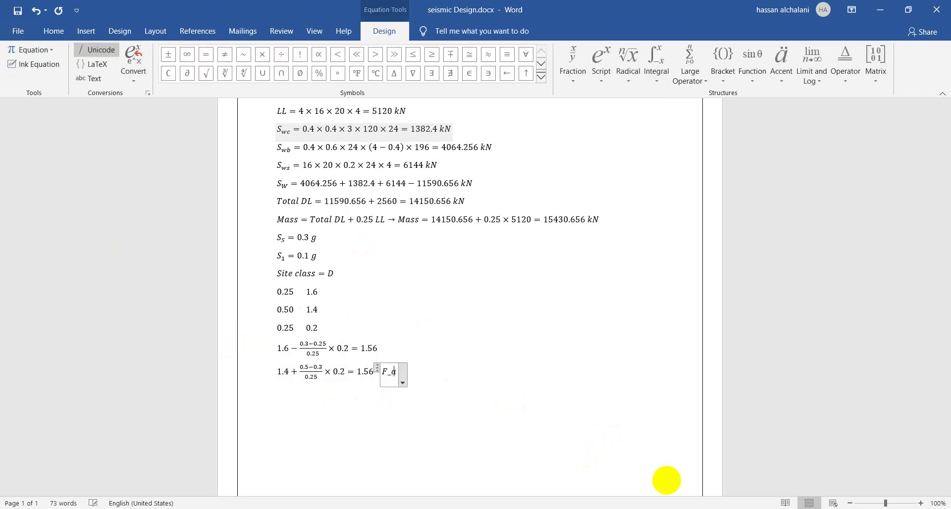
{"action": "type", "text": " = 1.5"}
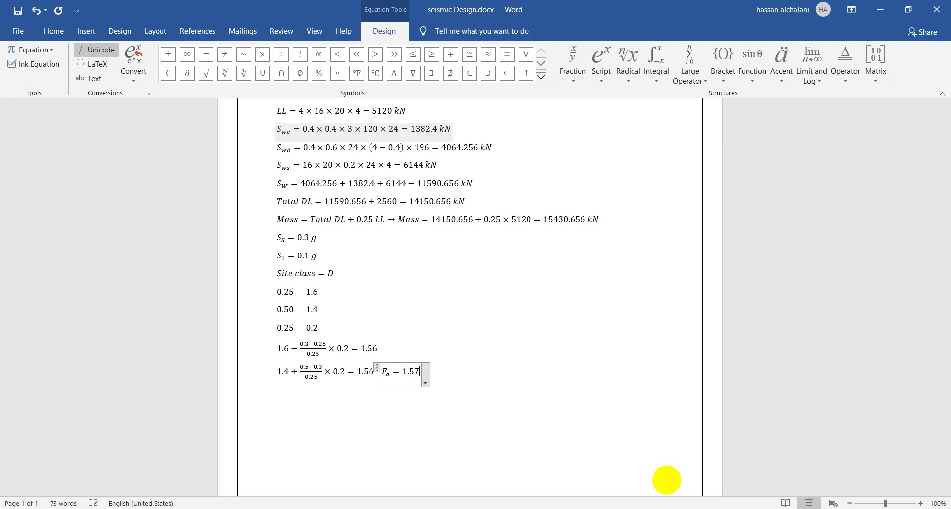
{"action": "type", "text": "6"}
{"action": "key", "text": "Right"}
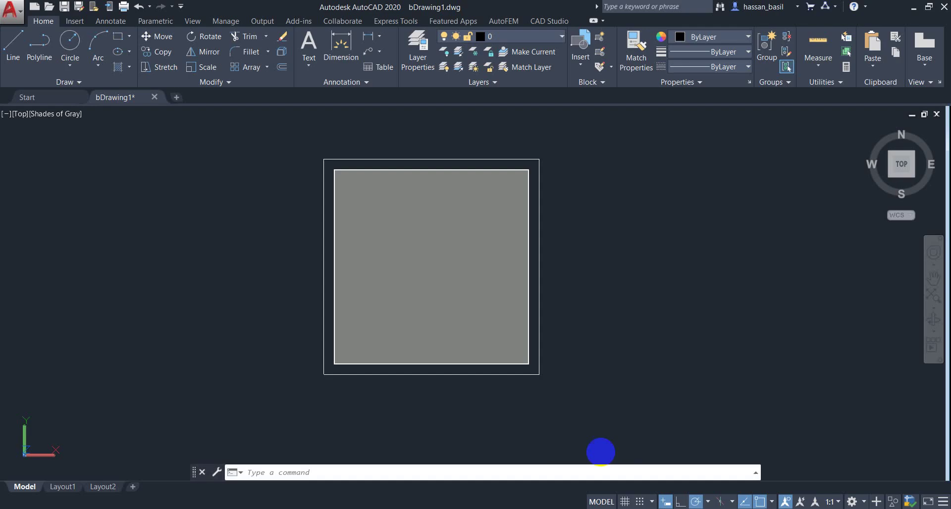
- Switch to AutoCAD, start a new drawing and place a point at 0.25, 1.6
{"action": "left_click", "coordinate": [176, 97]}
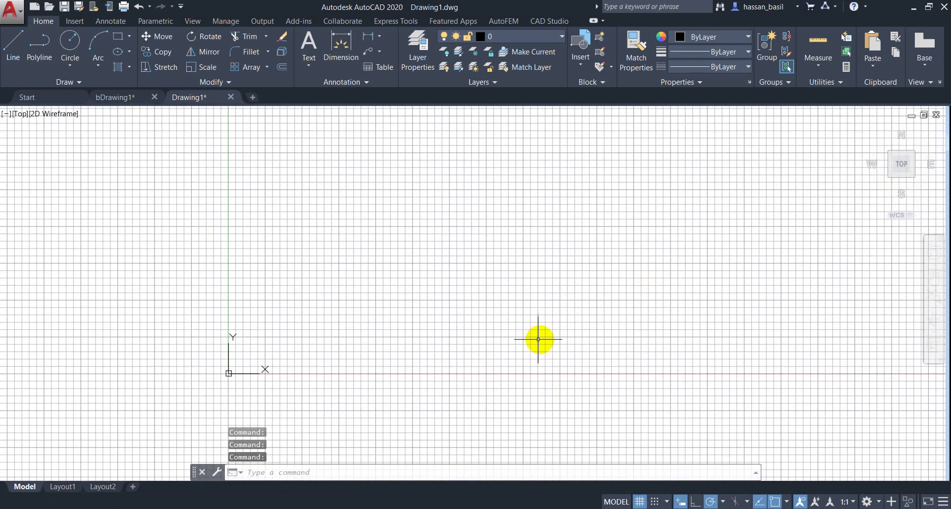
{"action": "type", "text": "po"}
{"action": "key", "text": "Return"}
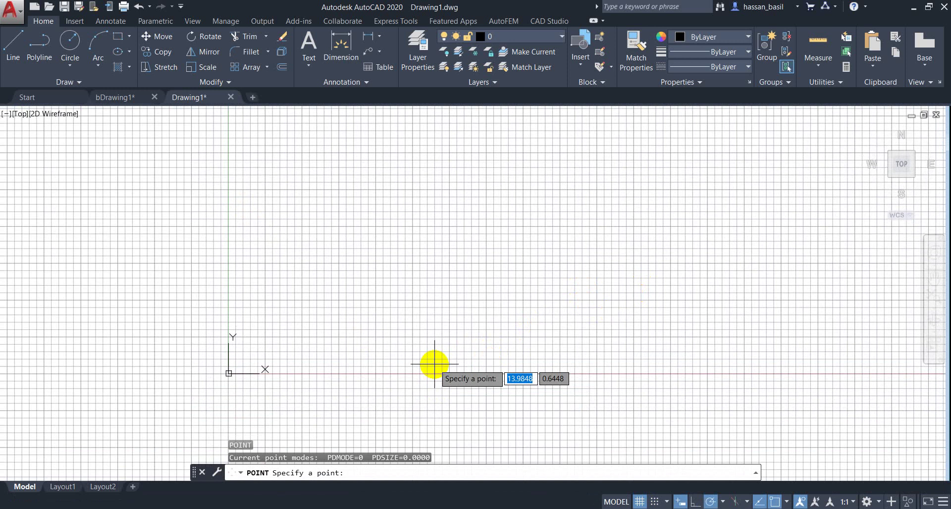
{"action": "type", "text": "0.25"}
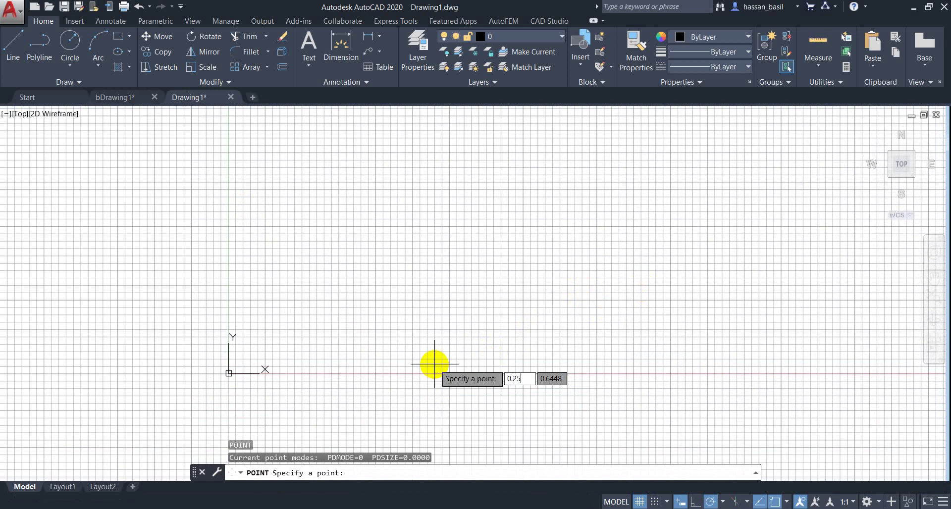
{"action": "key", "text": "Tab"}
{"action": "type", "text": "1.6"}
{"action": "key", "text": "Return"}
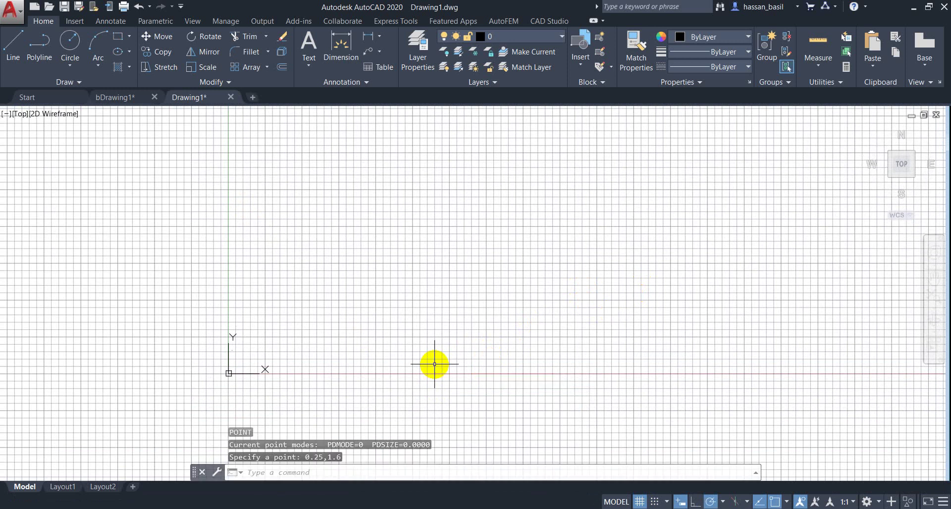
- Place a second point at coordinates 0.5, 1.4
{"action": "key", "text": "Return"}
{"action": "type", "text": "0.5"}
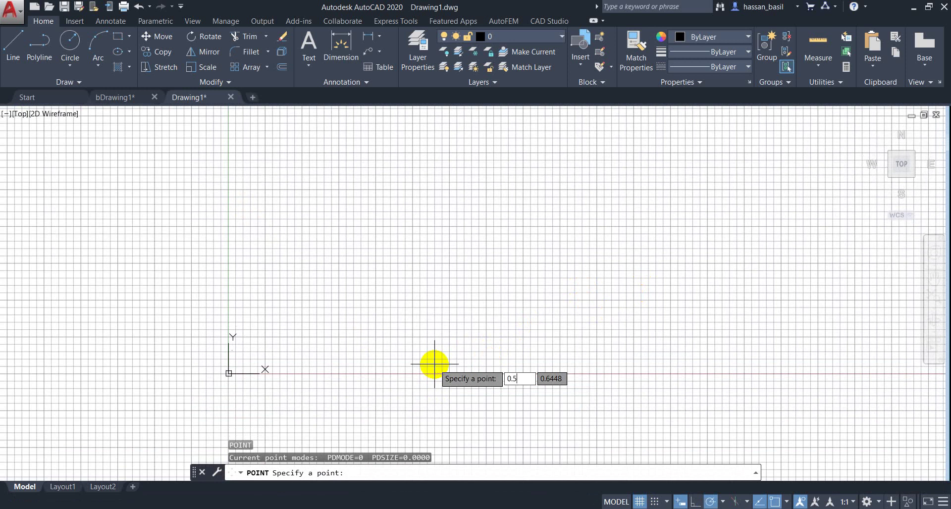
{"action": "key", "text": "Tab"}
{"action": "type", "text": "1.4"}
{"action": "key", "text": "Return"}
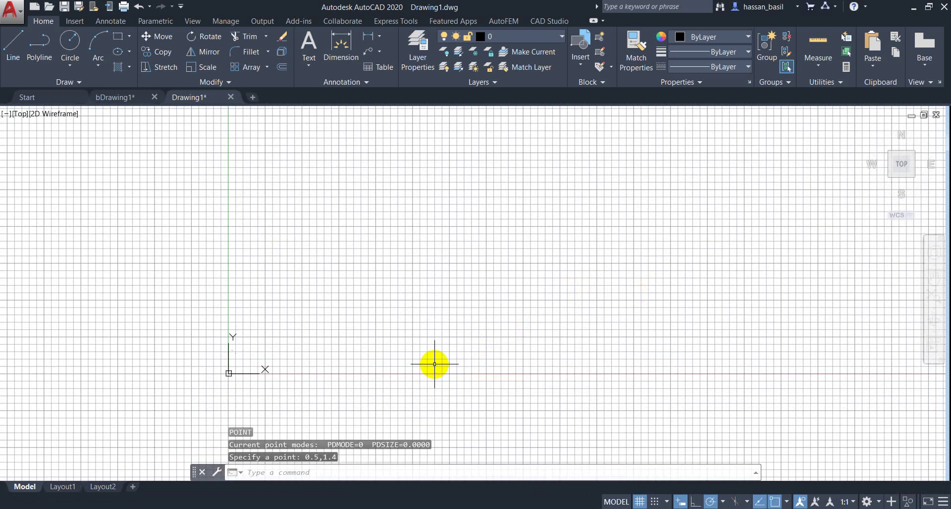
- Set the point style to a circle with a cross through it
{"action": "left_click", "coordinate": [842, 82]}
{"action": "left_click", "coordinate": [828, 112]}
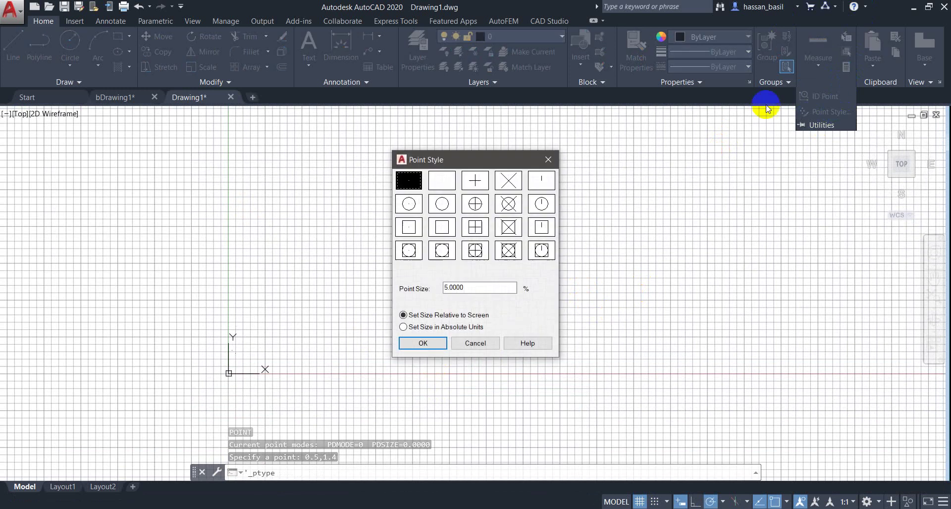
{"action": "left_click", "coordinate": [488, 207]}
{"action": "left_click", "coordinate": [423, 344]}
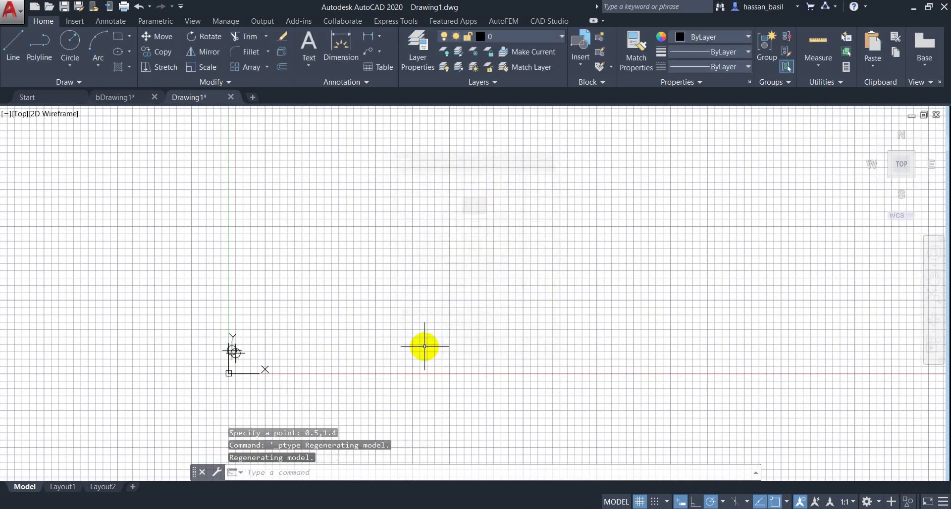
{"action": "scroll", "coordinate": [189, 354], "scroll_direction": "up", "scroll_amount": 2}
{"action": "scroll", "coordinate": [321, 370], "scroll_direction": "up", "scroll_amount": 5}
{"action": "middle_click_drag", "start_coordinate": [321, 369], "coordinate": [764, 204]}
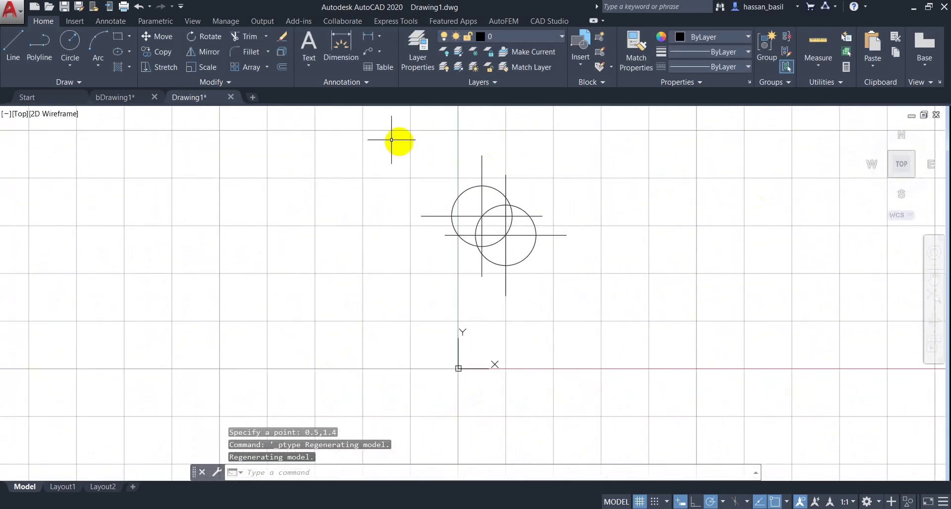
- Draw a line connecting the two points
{"action": "left_click", "coordinate": [15, 50]}
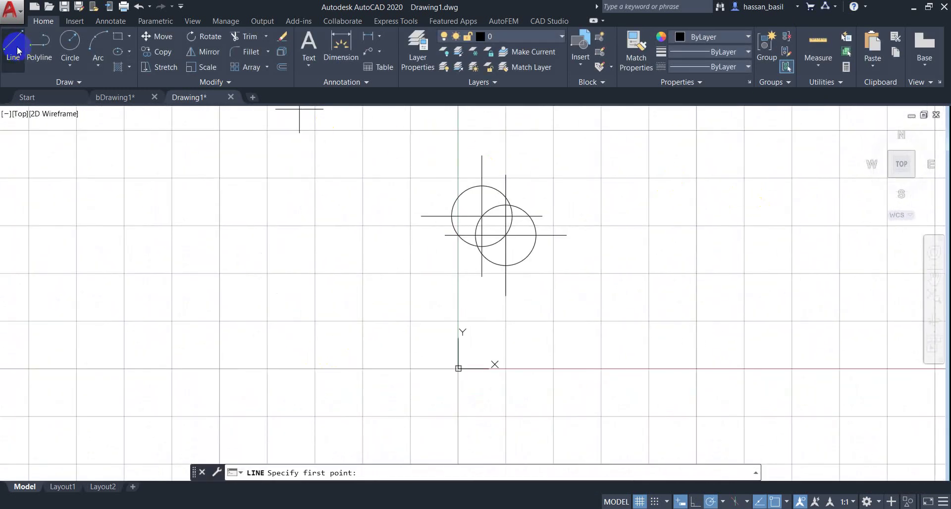
{"action": "left_click", "coordinate": [481, 216]}
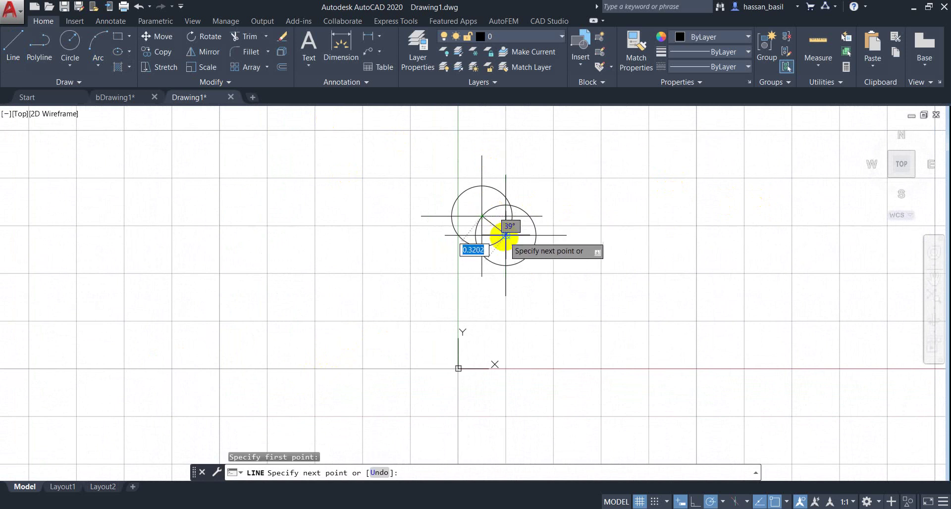
{"action": "left_click", "coordinate": [505, 235]}
{"action": "key", "text": "Return"}
- Draw a 0.3 line from the origin along the X axis, continuing vertically upward past the sloped line
{"action": "left_click", "coordinate": [655, 501]}
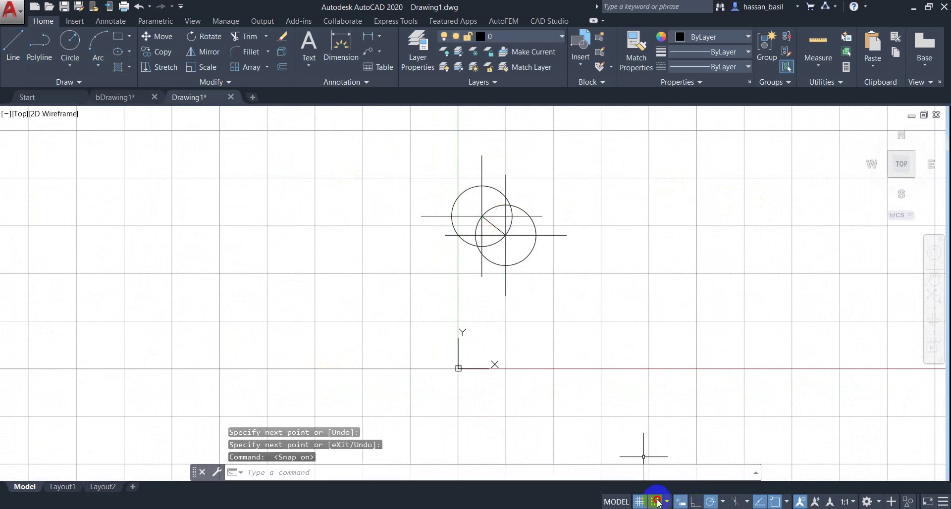
{"action": "key", "text": "space"}
{"action": "left_click", "coordinate": [458, 369]}
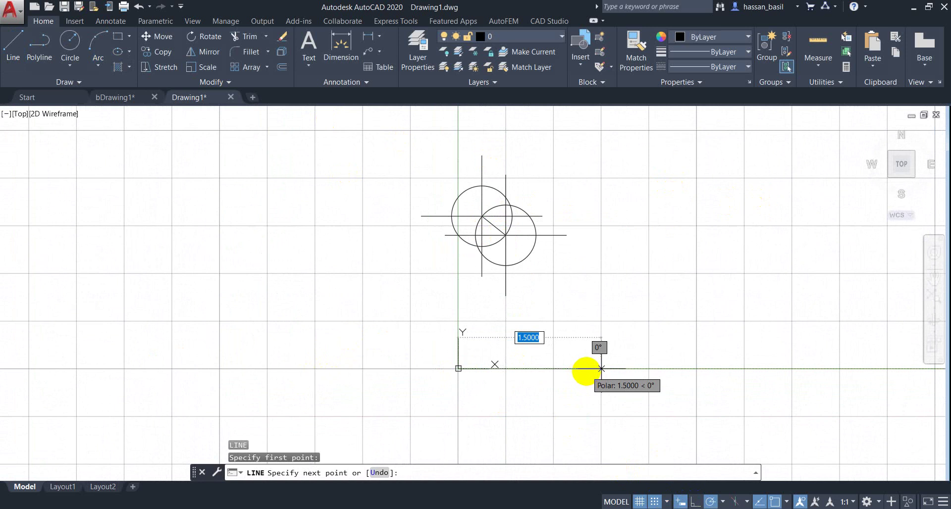
{"action": "type", "text": "0.3"}
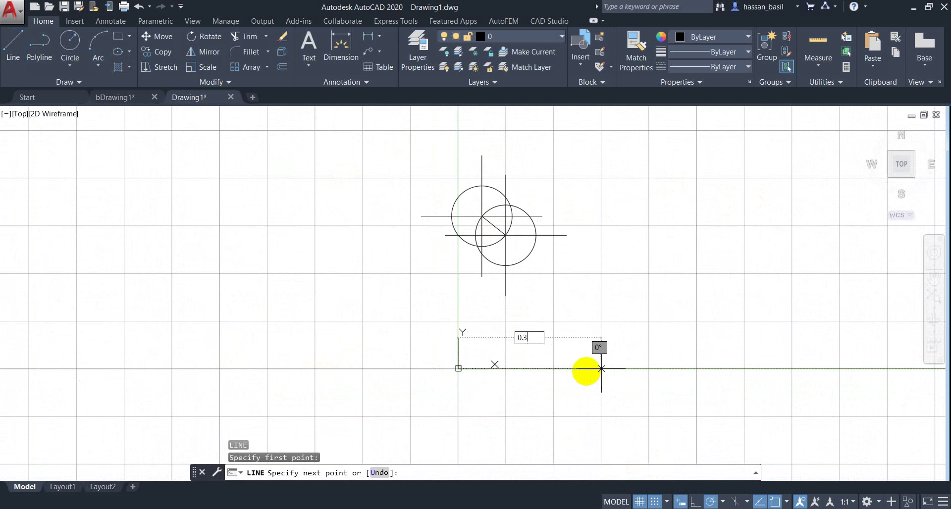
{"action": "key", "text": "Return"}
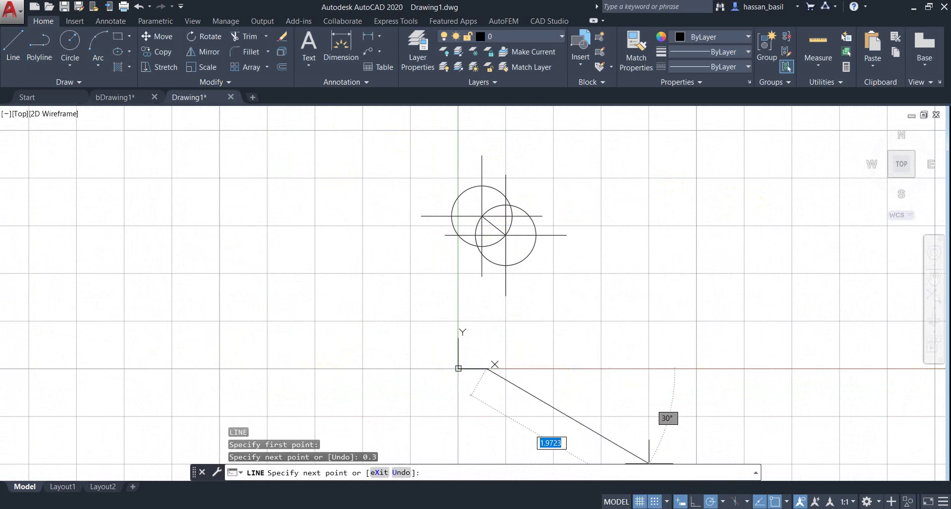
{"action": "left_click", "coordinate": [655, 502]}
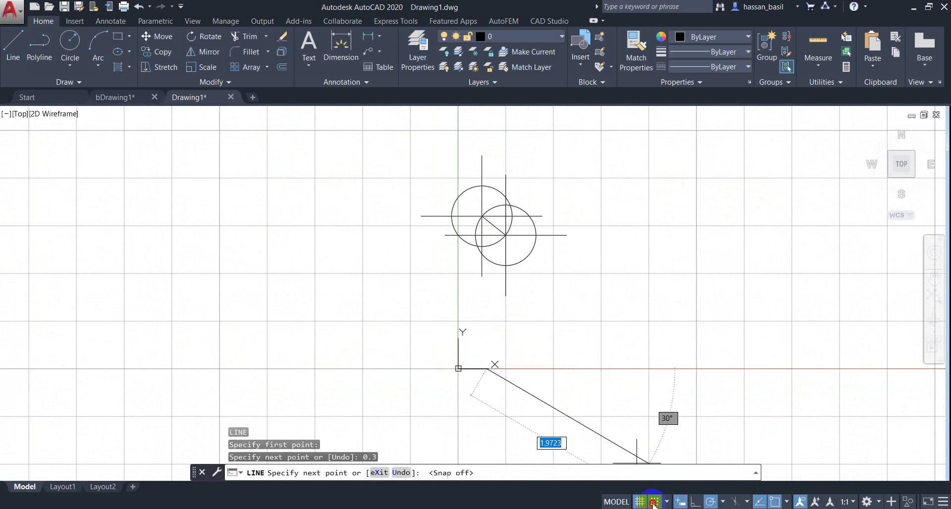
{"action": "left_click", "coordinate": [486, 127]}
{"action": "key", "text": "Escape"}
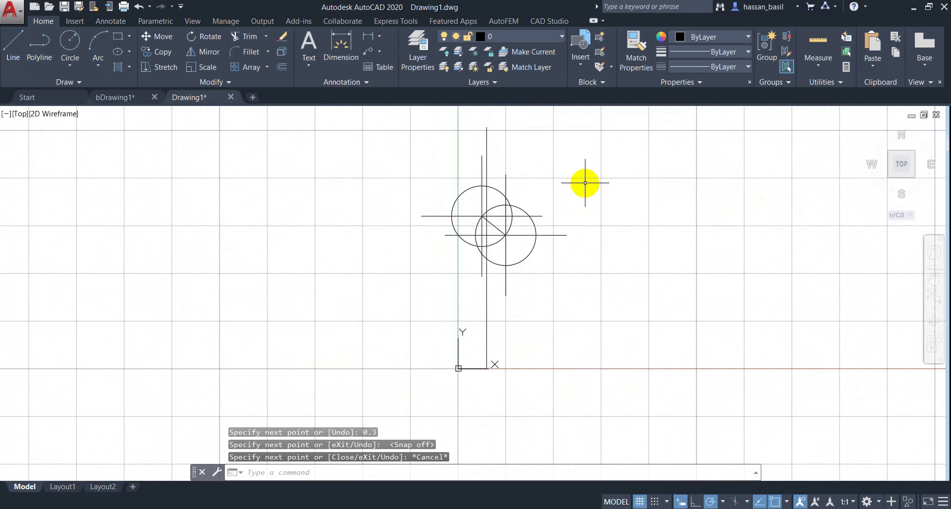
- Erase the two circle-and-cross points at the ends of the sloped line
{"action": "left_click", "coordinate": [526, 218]}
{"action": "left_click", "coordinate": [488, 180]}
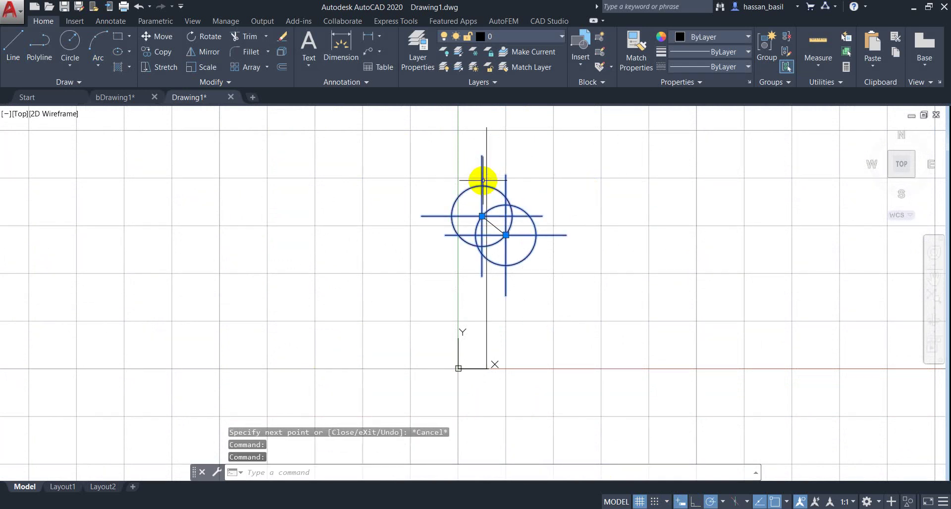
{"action": "key", "text": "Delete"}
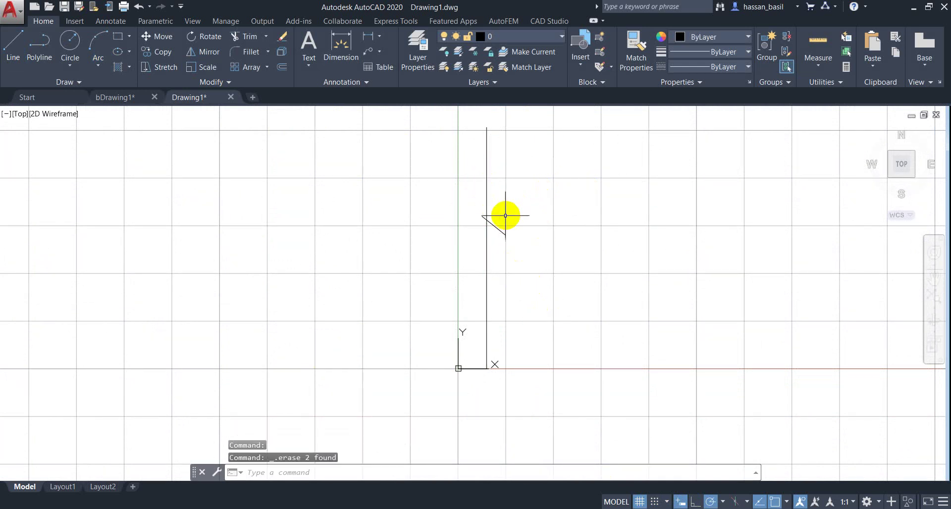
- Place a point at the intersection of the vertical line and the sloped line
{"action": "type", "text": "po"}
{"action": "key", "text": "Return"}
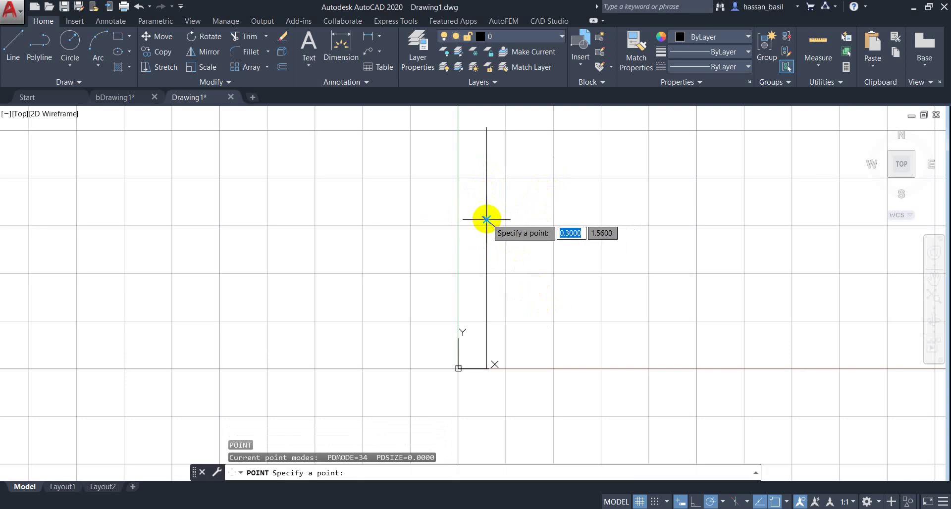
{"action": "left_click", "coordinate": [487, 220]}
- Erase the vertical line and the sloped line, keeping the intersection point
{"action": "left_click", "coordinate": [515, 129]}
{"action": "left_click", "coordinate": [476, 193]}
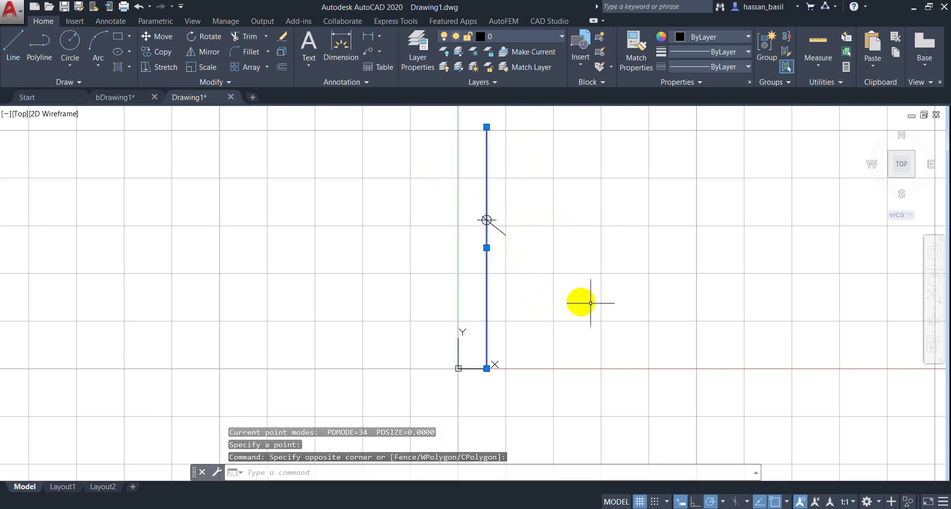
{"action": "left_click", "coordinate": [545, 223]}
{"action": "left_click", "coordinate": [496, 259]}
{"action": "key", "text": "Delete"}
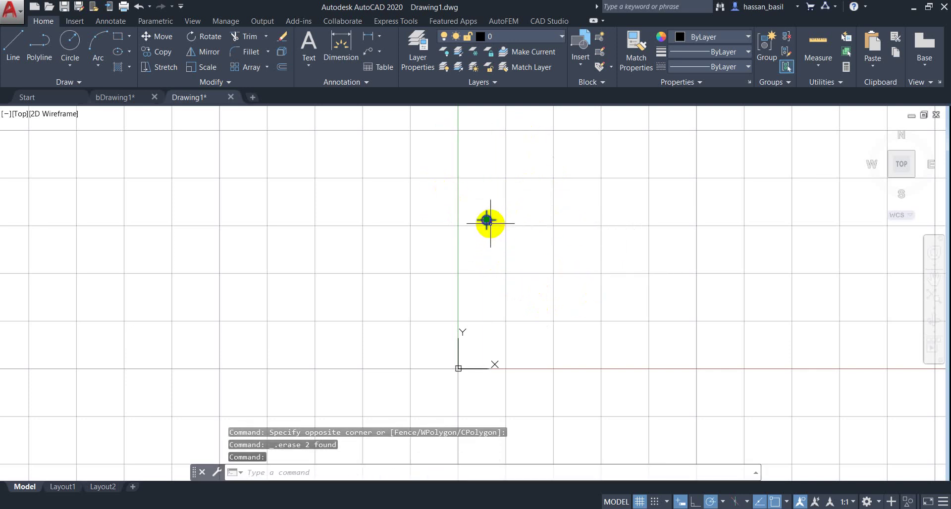
- Open the properties of the intersection point to check its X and Y position
{"action": "type", "text": "pr"}
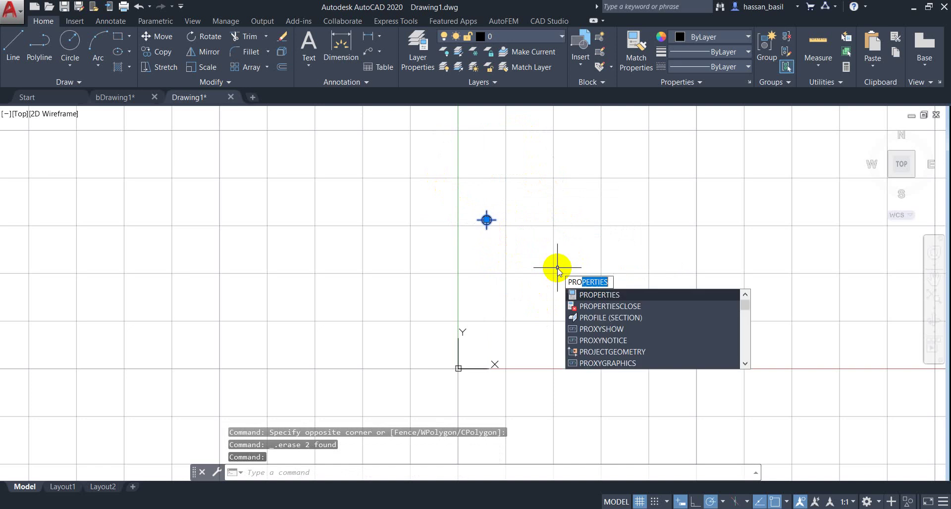
{"action": "key", "text": "Return"}
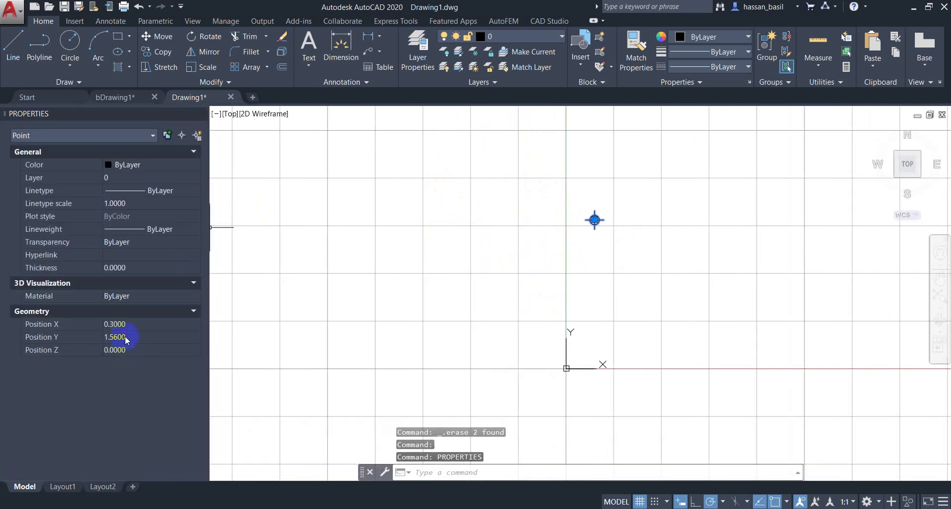
- Check the Position Y value in the properties of the intersection point
{"action": "left_click", "coordinate": [125, 337]}
{"action": "type", "text": "1.56"}
{"action": "key", "text": "Return"}
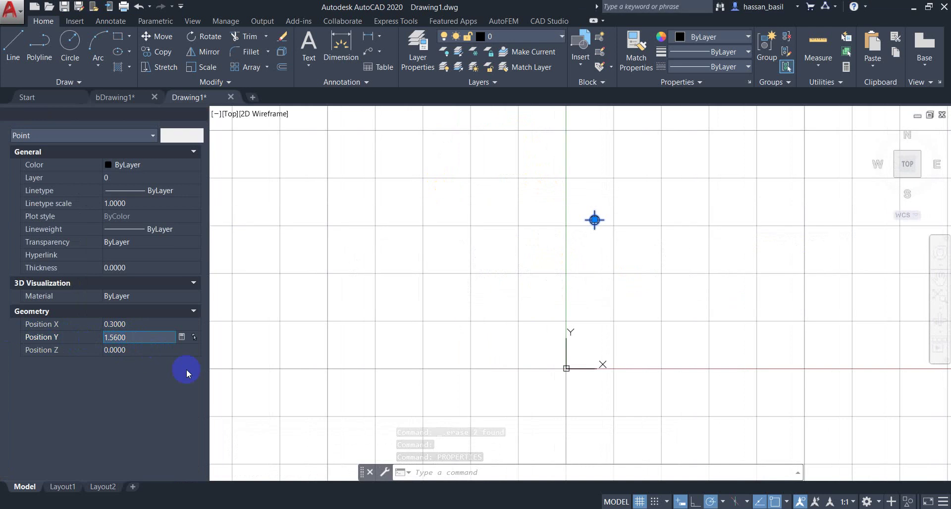
- Switch to the seismic Design document in Word and begin a new equation below the F_a result with "F_v ="
{"action": "key", "text": "alt+Tab"}
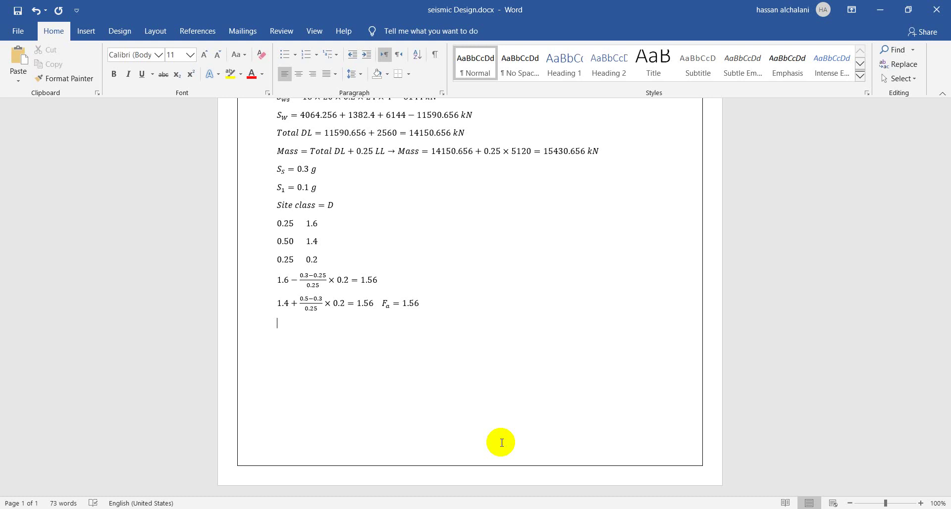
{"action": "key", "text": "Return"}
{"action": "key", "text": "alt+equal"}
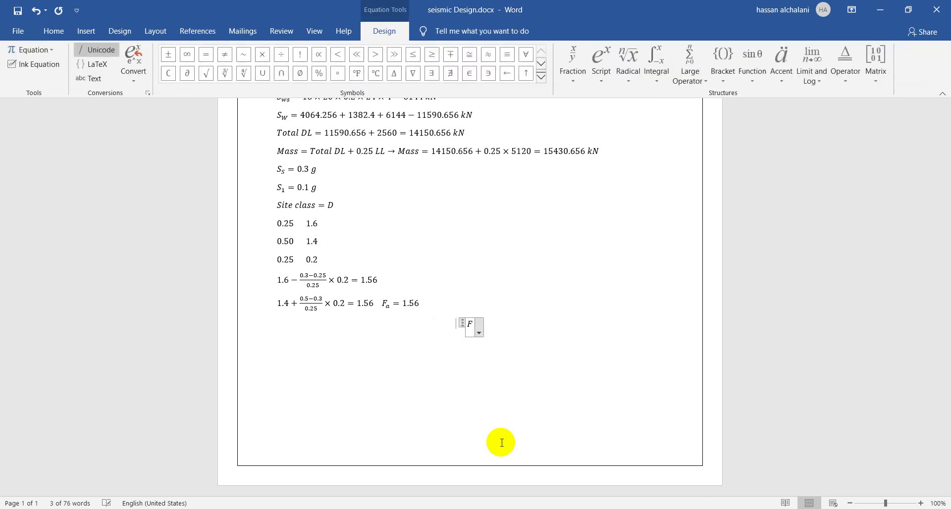
{"action": "type", "text": "F_v ="}
- Switch to the ASCE 7-16 PDF and look up F_v for site class D and S1 = 0.1 in Table 11.4-2
{"action": "key", "text": "alt+Tab"}
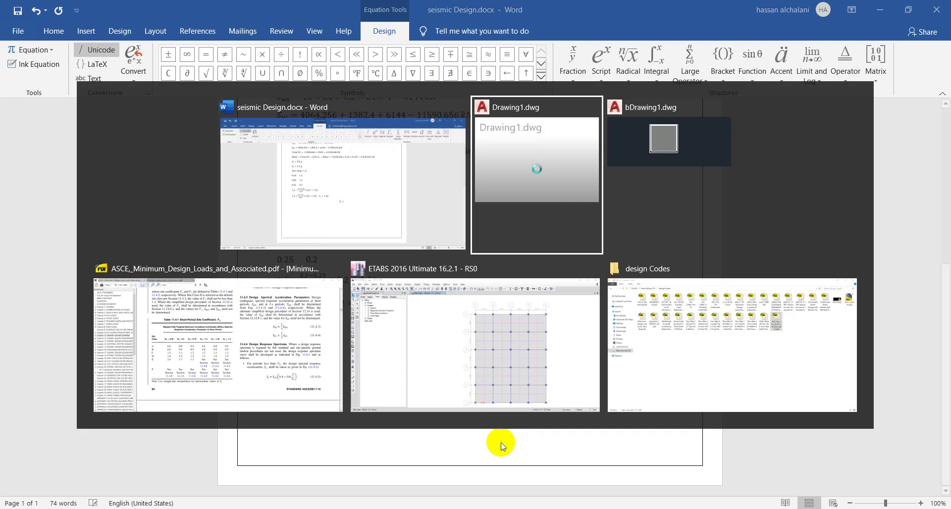
{"action": "key", "text": "alt+Tab"}
{"action": "key", "text": "alt+Tab"}
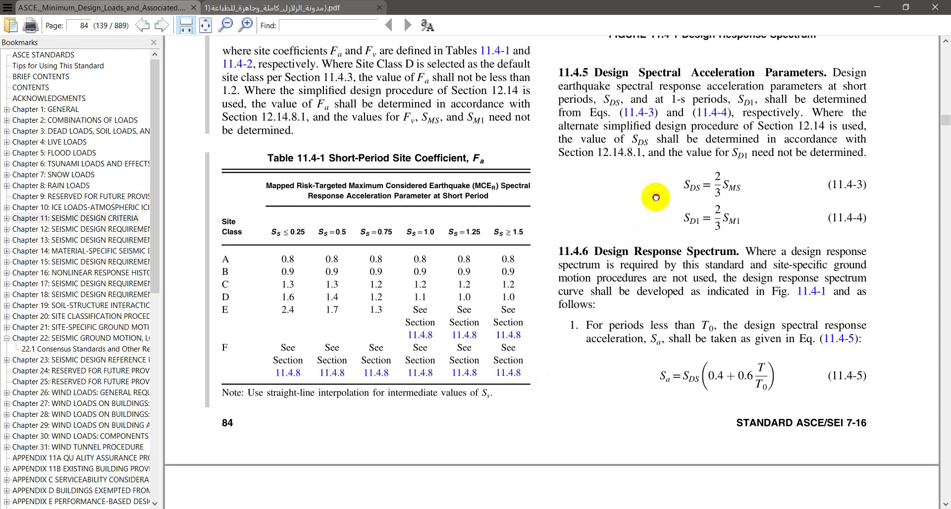
{"action": "scroll", "coordinate": [654, 183], "scroll_direction": "up", "scroll_amount": 9}
{"action": "scroll", "coordinate": [641, 176], "scroll_direction": "up", "scroll_amount": 3}
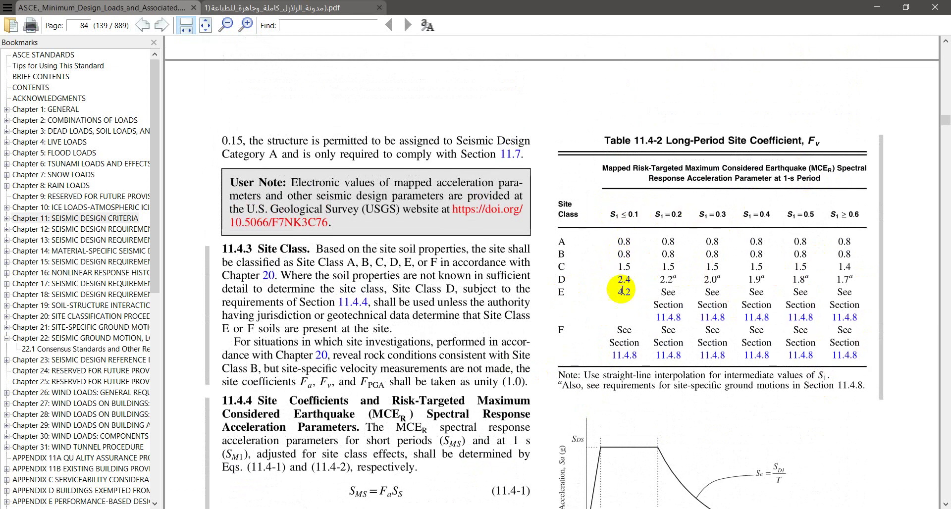
- Return to the Word document and complete the long-period site coefficient equation as F_v = 2.4
{"action": "key", "text": "alt+Tab"}
{"action": "type", "text": "2.4"}
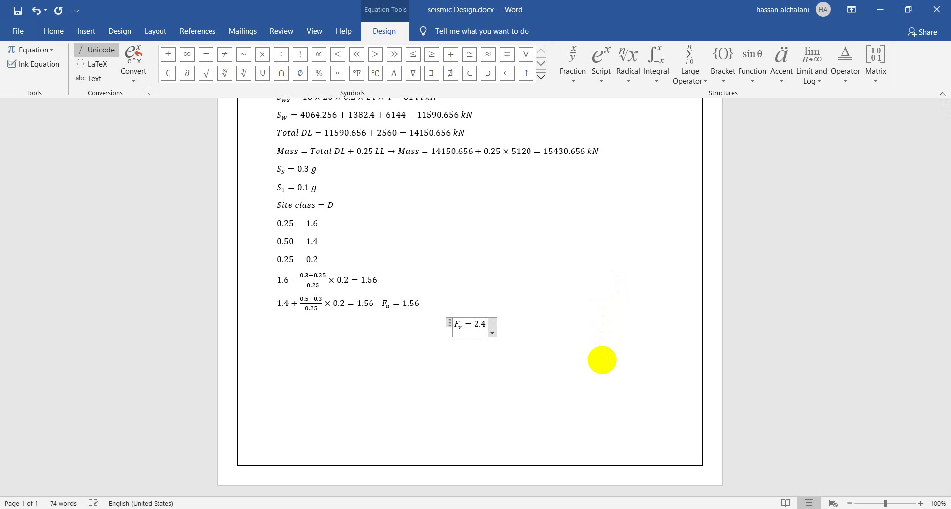
{"action": "key", "text": "Right"}
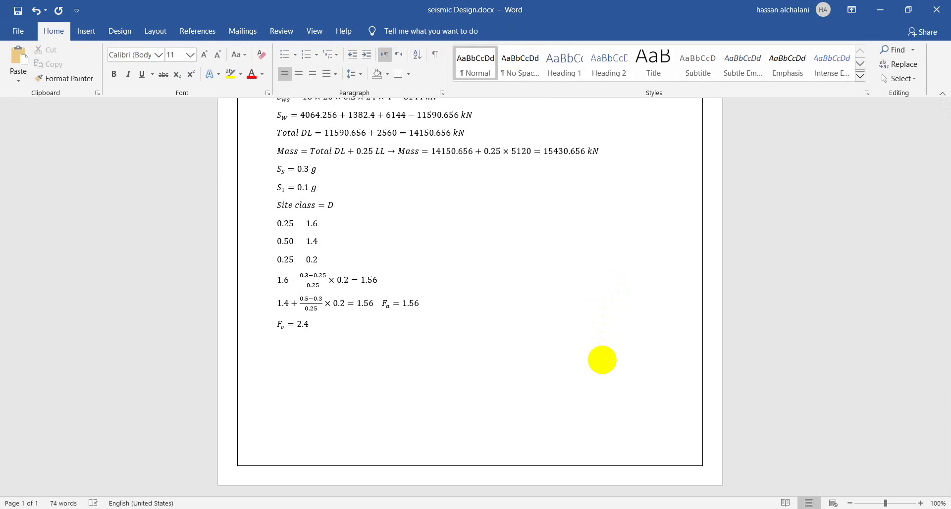
- Switch back to the ASCE 7-16 PDF and consult the S_DS and S_D1 equations in Section 11.4.5
{"action": "key", "text": "alt+Tab"}
{"action": "scroll", "coordinate": [604, 346], "scroll_direction": "down", "scroll_amount": 10}
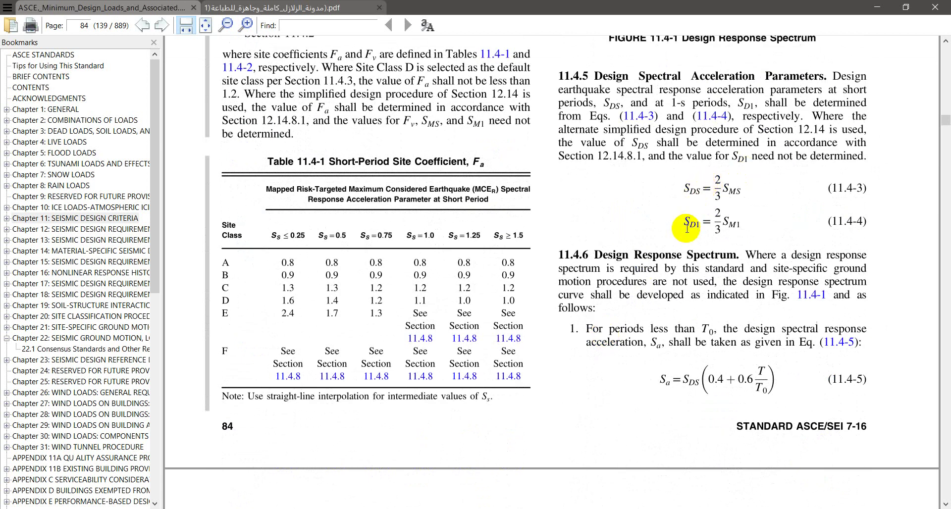
- Consult the ASCE 7-16 equations for S_MS and S_M1, and start a Word equation reading S_DS = 2/3 F_a S_s →
{"action": "scroll", "coordinate": [636, 207], "scroll_direction": "up", "scroll_amount": 3}
{"action": "scroll", "coordinate": [636, 207], "scroll_direction": "up", "scroll_amount": 3}
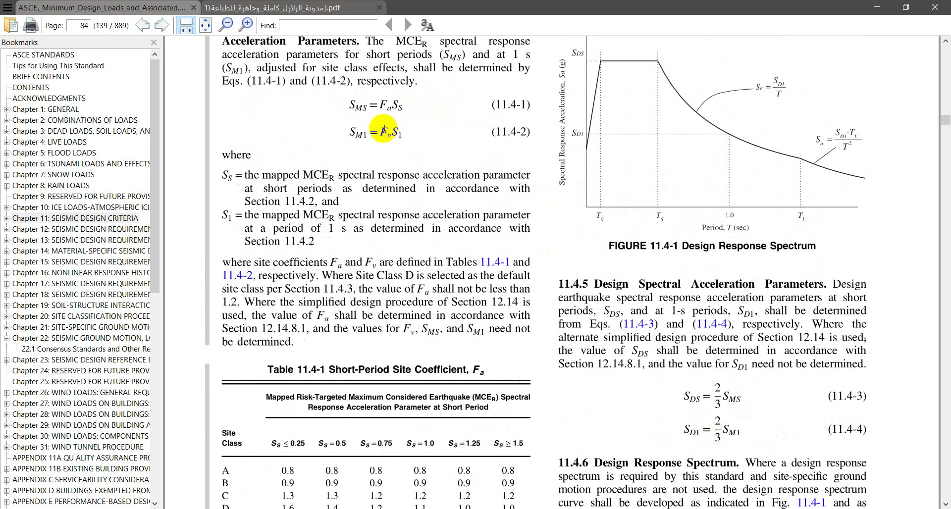
{"action": "left_click_drag", "start_coordinate": [378, 106], "coordinate": [403, 140]}
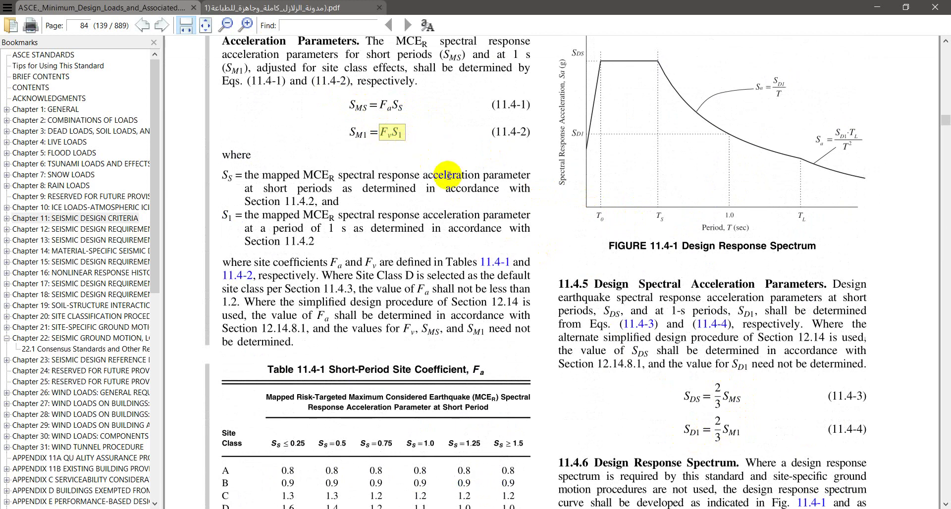
{"action": "key", "text": "alt+Tab"}
{"action": "key", "text": "alt+equal"}
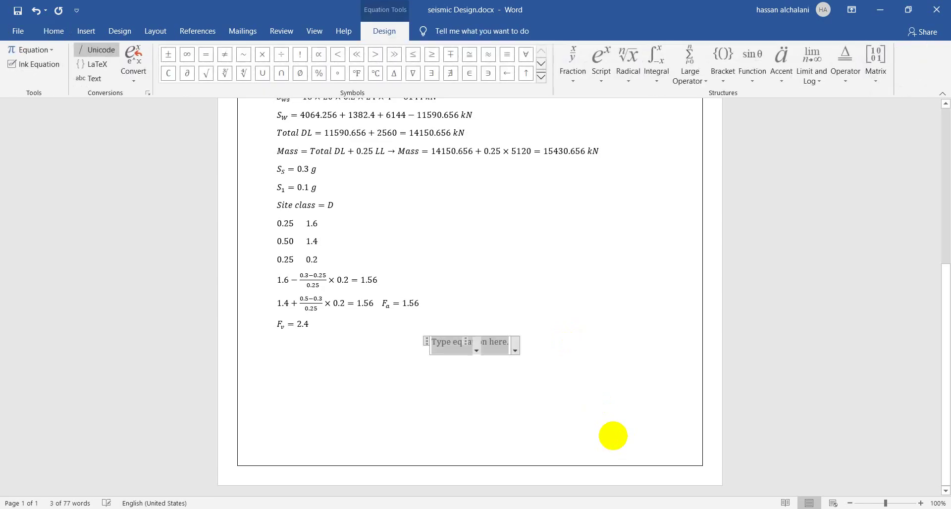
{"action": "type", "text": "S_DS = 23"}
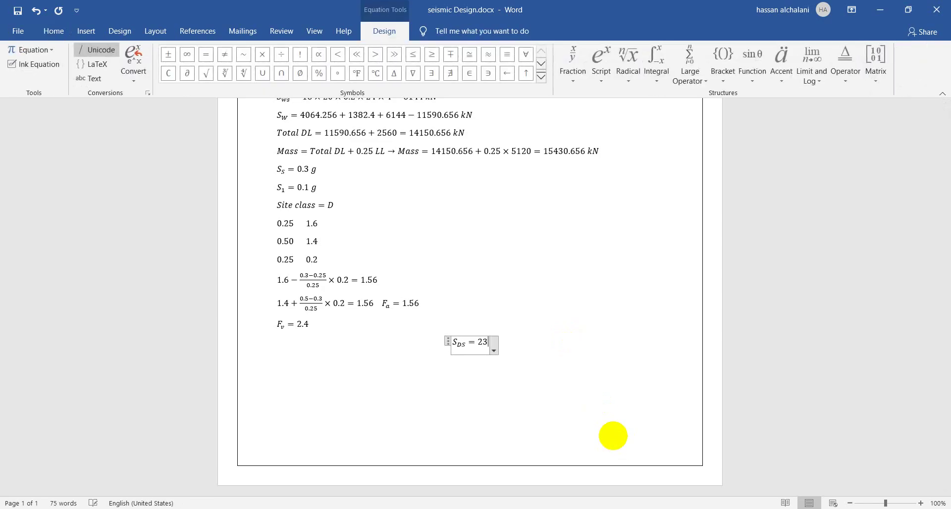
{"action": "key", "text": "BackSpace"}
{"action": "type", "text": "/3"}
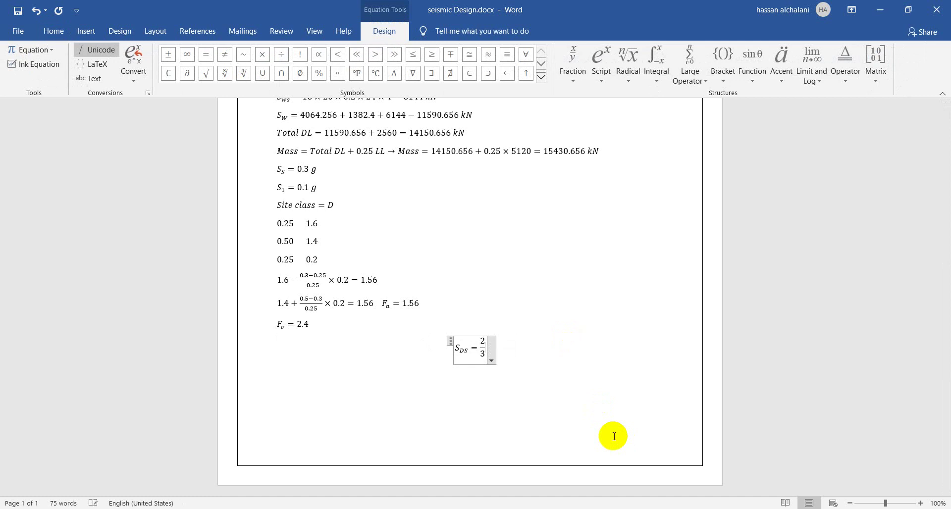
{"action": "key", "text": "alt+Tab"}
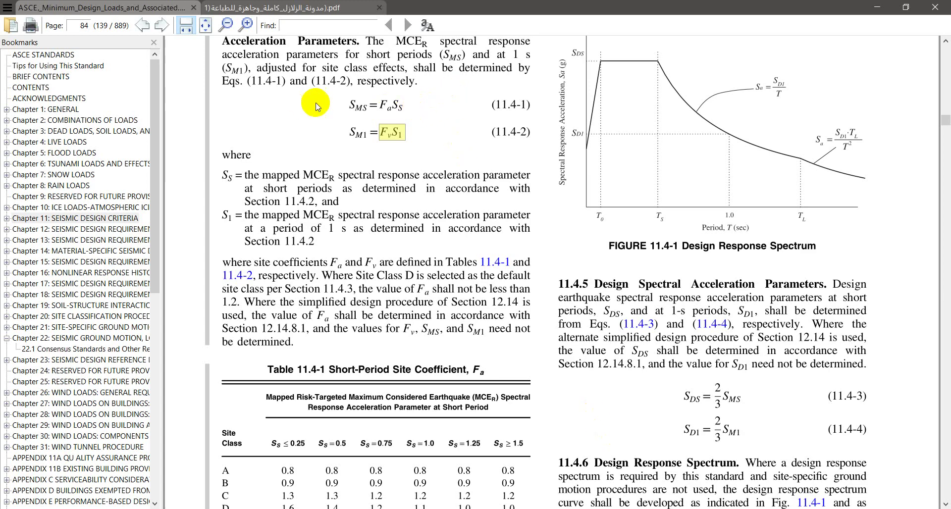
{"action": "key", "text": "alt+Tab"}
{"action": "type", "text": "F_a"}
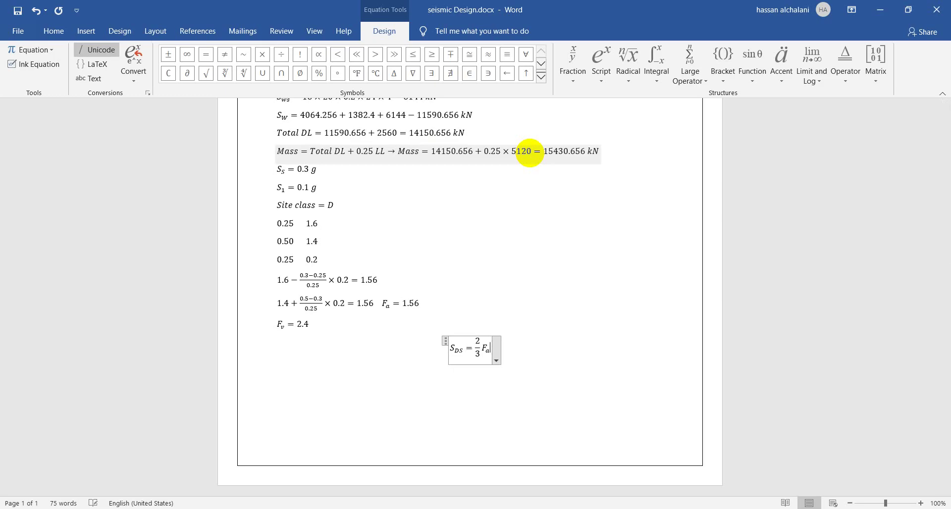
{"action": "type", "text": "S_s\to S"}
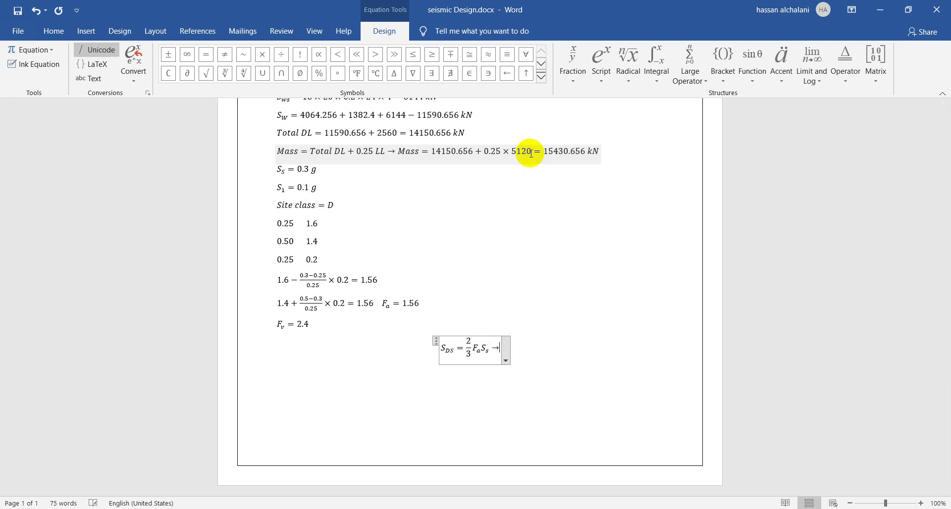
- Complete the short-period equation with S_Ds = 2/3 × 1.56 × 0.3 → S_DS = 0.312
{"action": "type", "text": "_Ds ="}
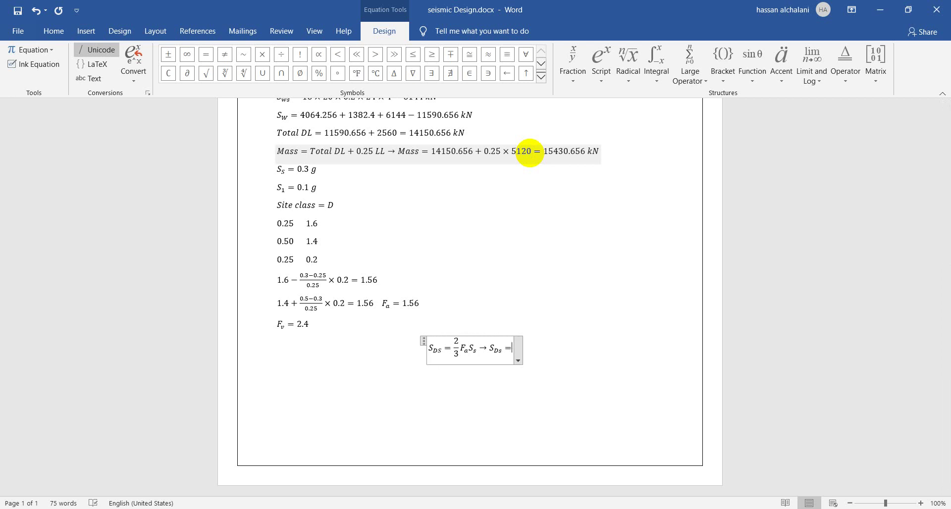
{"action": "type", "text": "2/3"}
{"action": "type", "text": "imes "}
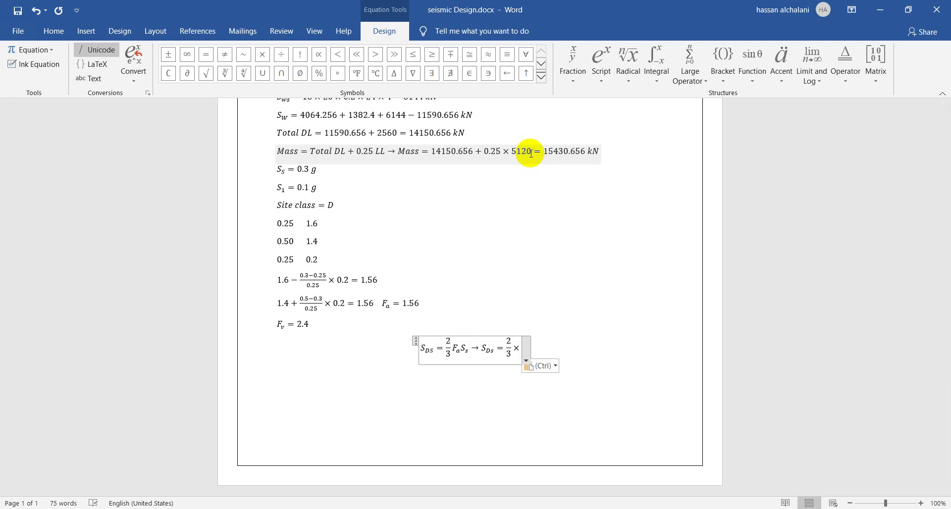
{"action": "type", "text": "1.56\times "}
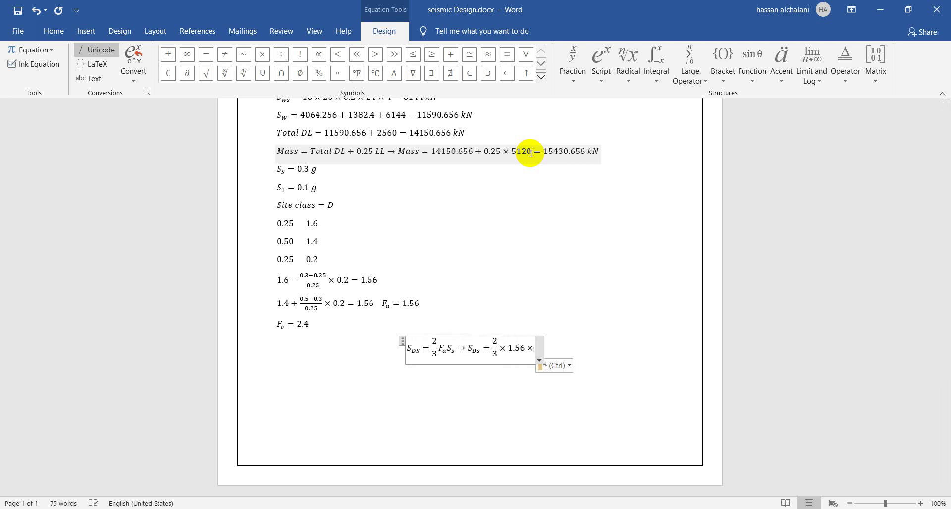
{"action": "type", "text": "0.3-"}
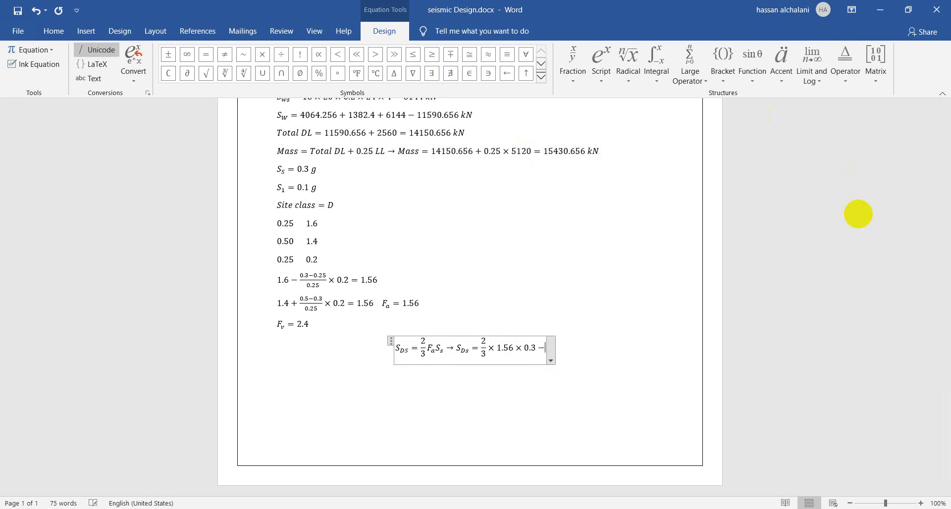
{"action": "type", "text": "> S"}
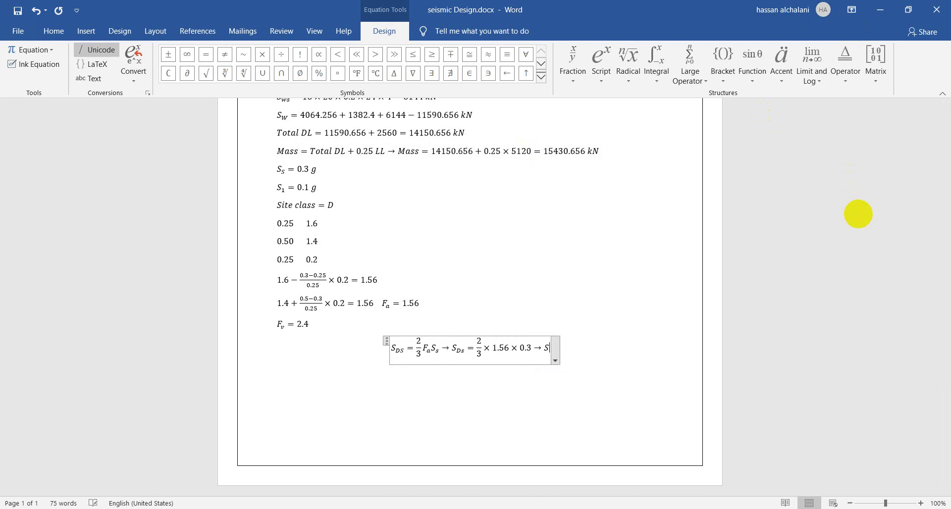
{"action": "type", "text": "_DS ="}
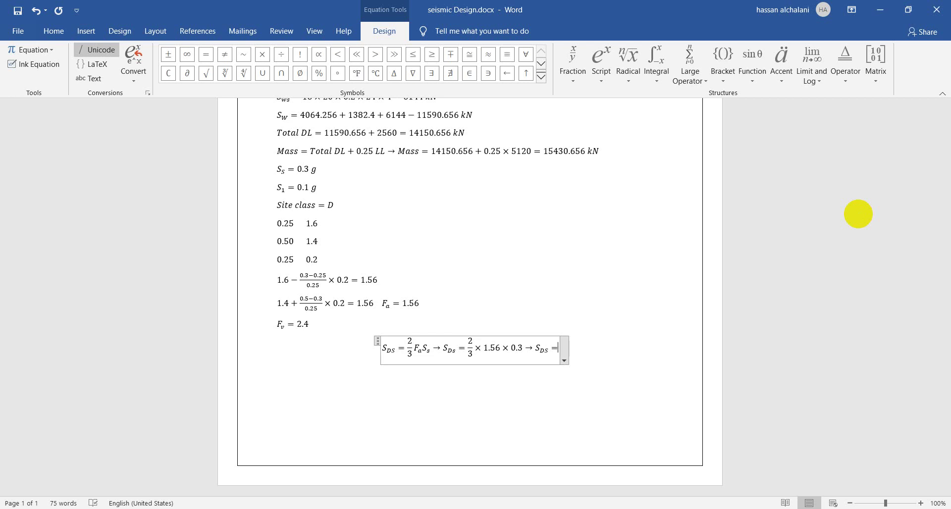
{"action": "type", "text": "0.312"}
{"action": "key", "text": "Return"}
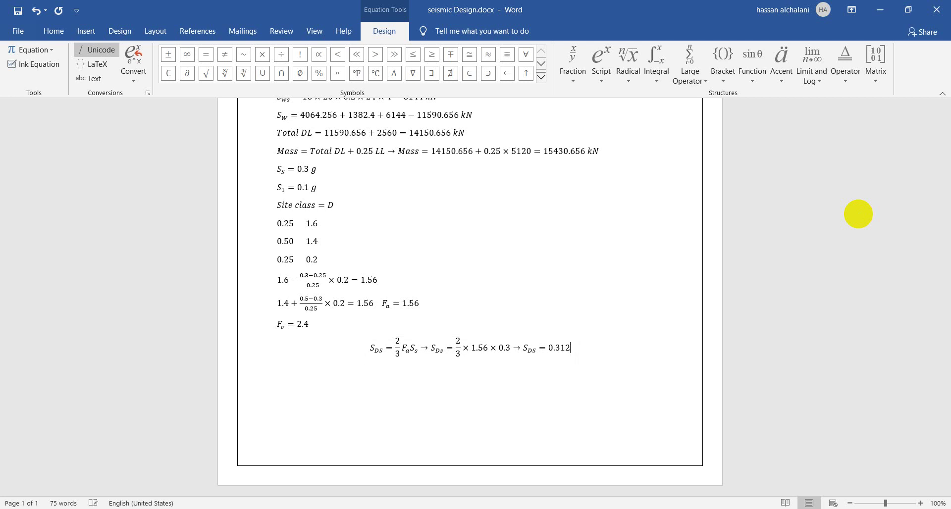
- Insert a new equation below it reading S_D1 = 2/3 F_v S_1 → S_D1 =
{"action": "key", "text": "alt+equal"}
{"action": "type", "text": "S_D"}
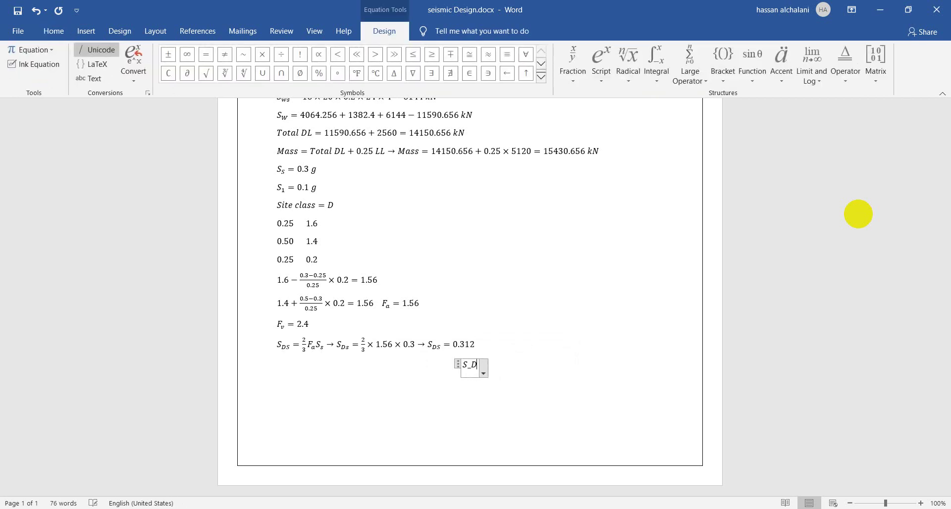
{"action": "type", "text": "1 = 23"}
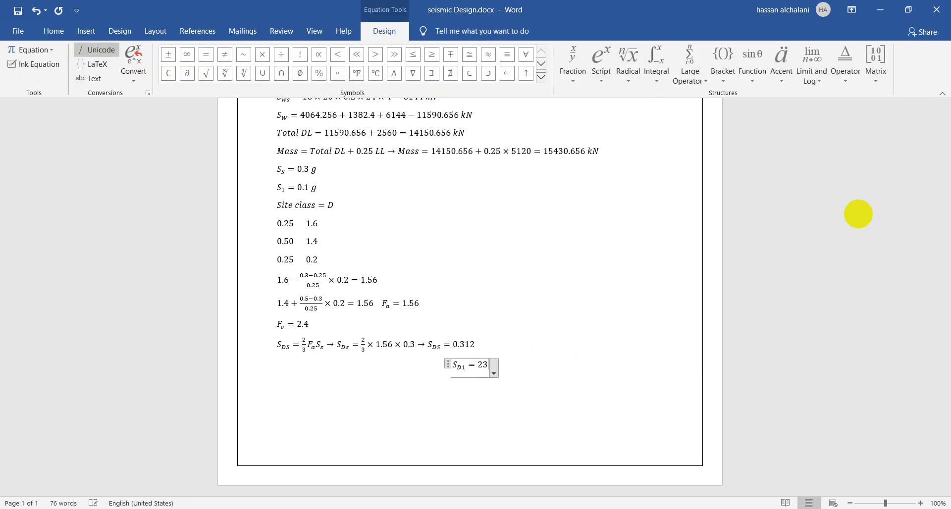
{"action": "key", "text": "BackSpace"}
{"action": "type", "text": "/3 F_"}
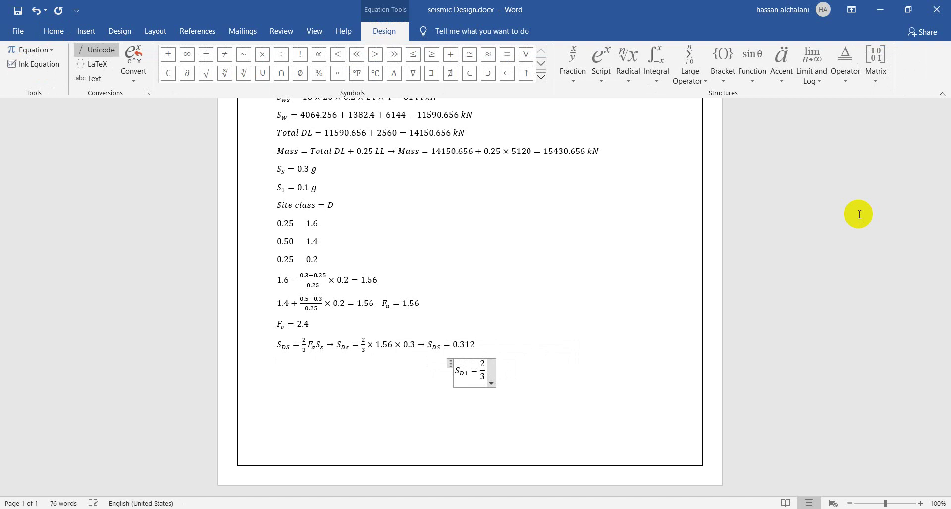
{"action": "type", "text": "v S"}
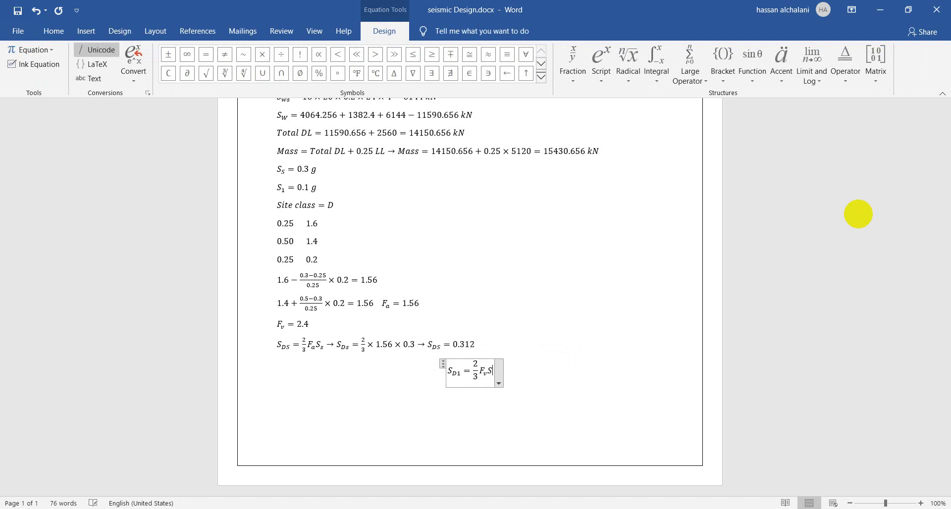
{"action": "type", "text": "_1\rightarrow S_D"}
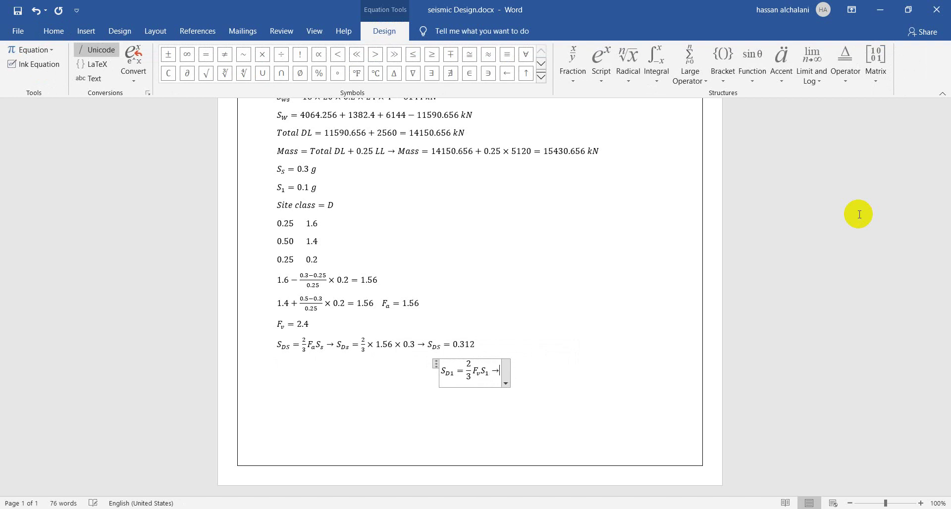
{"action": "type", "text": "1 ="}
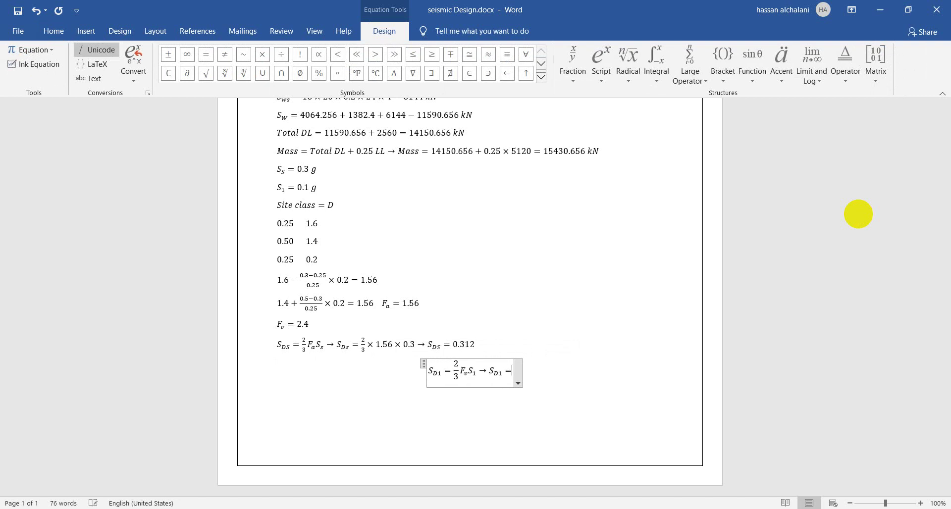
- Substitute the values in the S_D1 equation as 2/3 × 0.1 × 2.4
{"action": "type", "text": "3/3"}
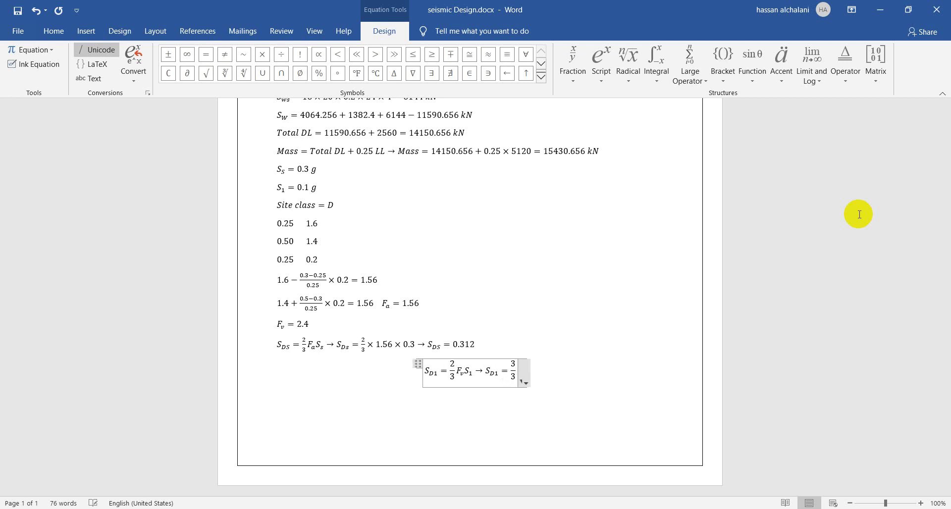
{"action": "type", "text": "×"}
{"action": "key", "text": "Left"}
{"action": "key", "text": "Left"}
{"action": "key", "text": "Up"}
{"action": "key", "text": "BackSpace"}
{"action": "type", "text": "2"}
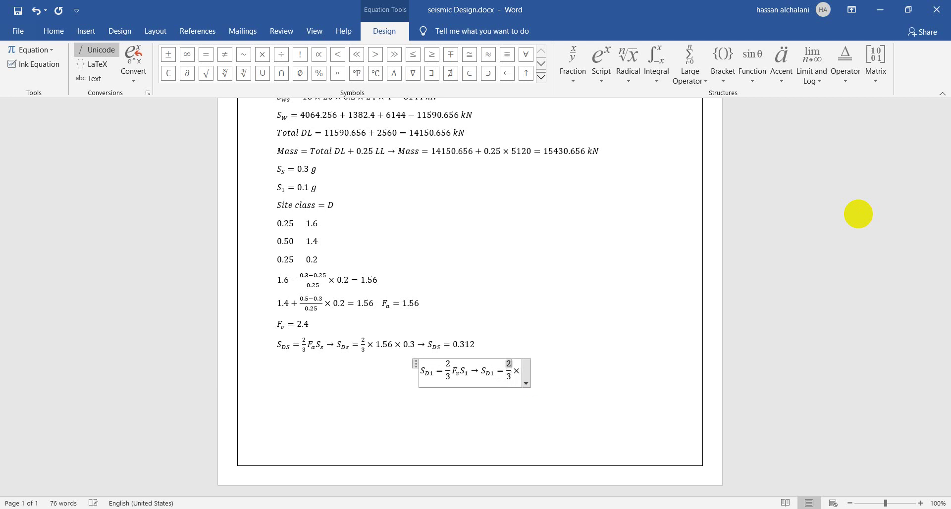
{"action": "key", "text": "Down"}
{"action": "key", "text": "End"}
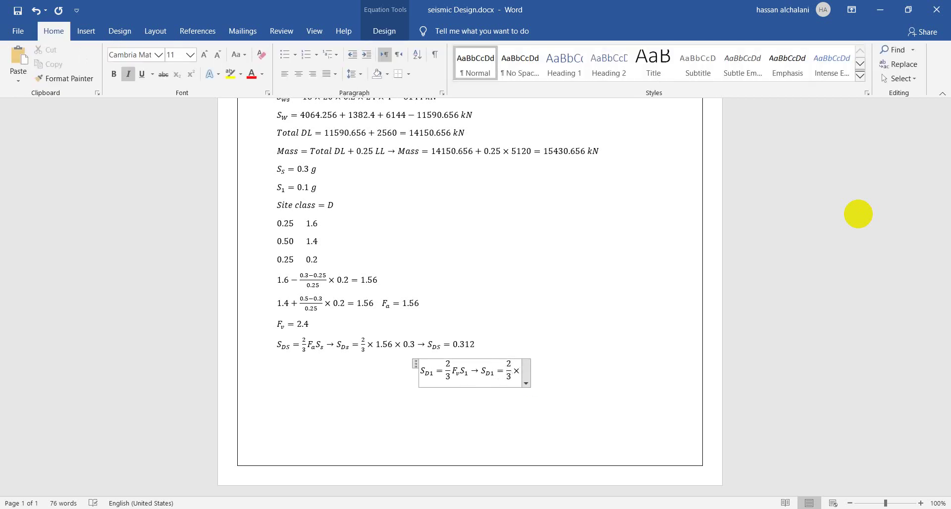
{"action": "type", "text": "0.1"}
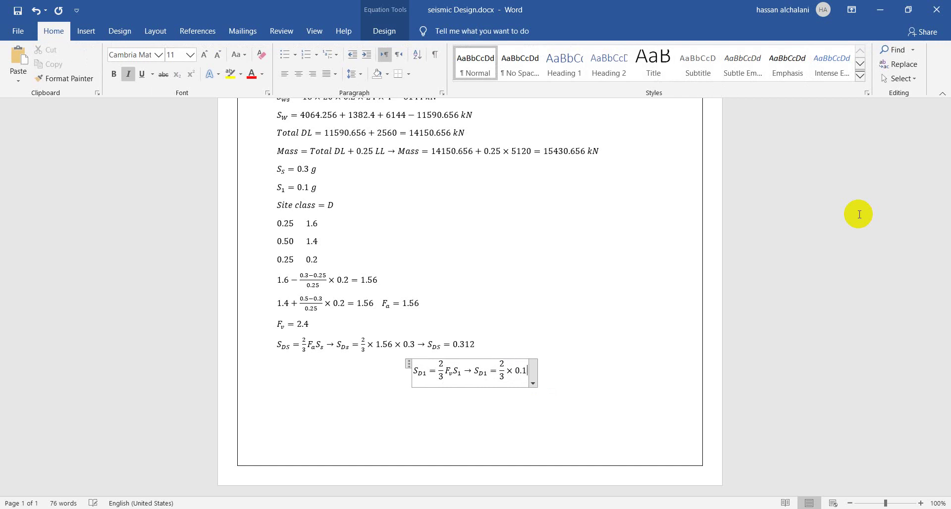
{"action": "type", "text": "×"}
{"action": "type", "text": "2.4-"}
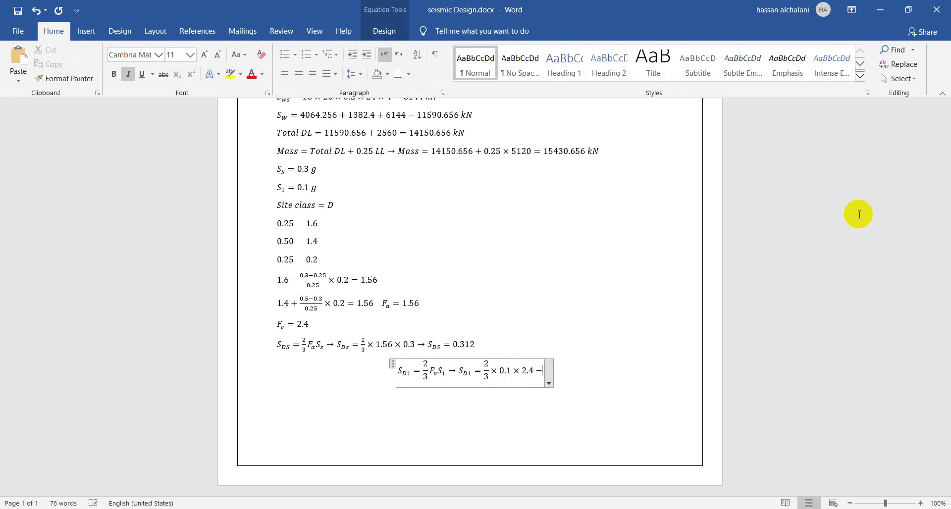
- Finish the one-second equation with → S_D1 = 0.16 and leave the equation
{"action": "type", "text": ">S_D1"}
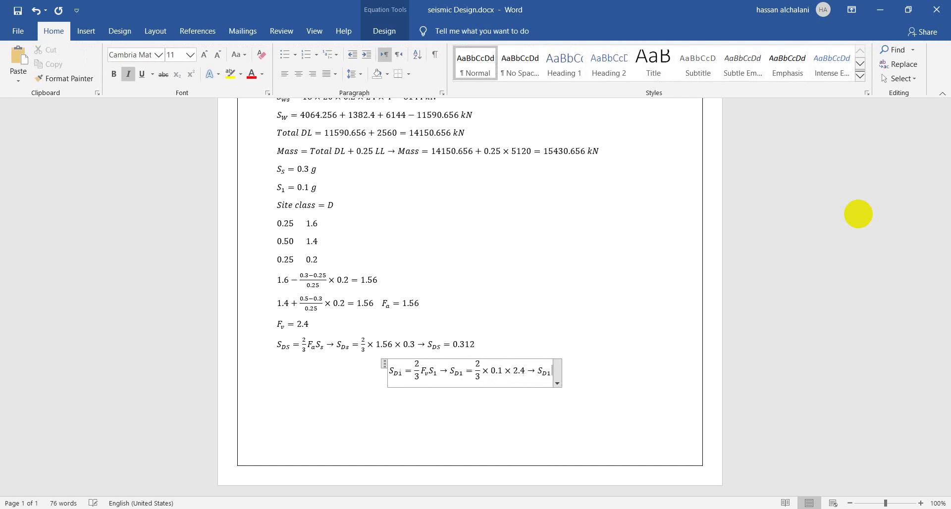
{"action": "type", "text": "=2/3"}
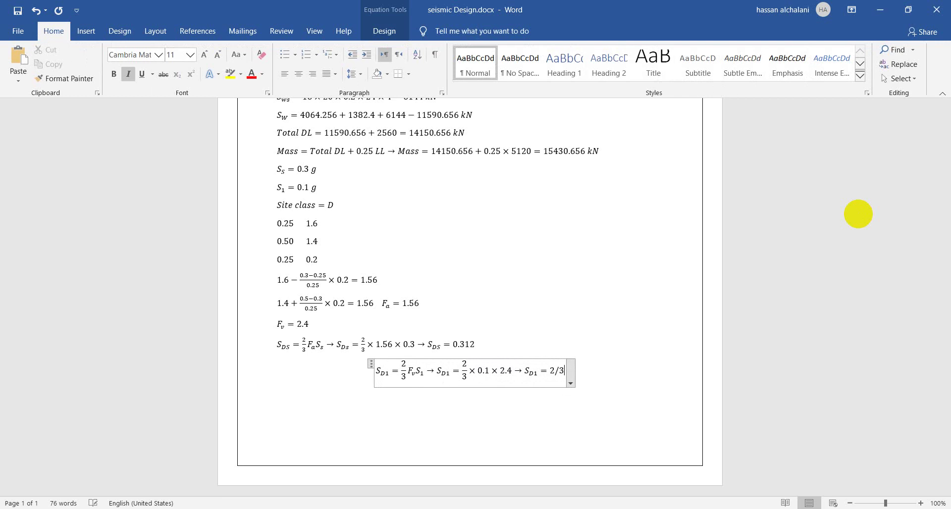
{"action": "key", "text": "BackSpace"}
{"action": "key", "text": "BackSpace"}
{"action": "key", "text": "BackSpace"}
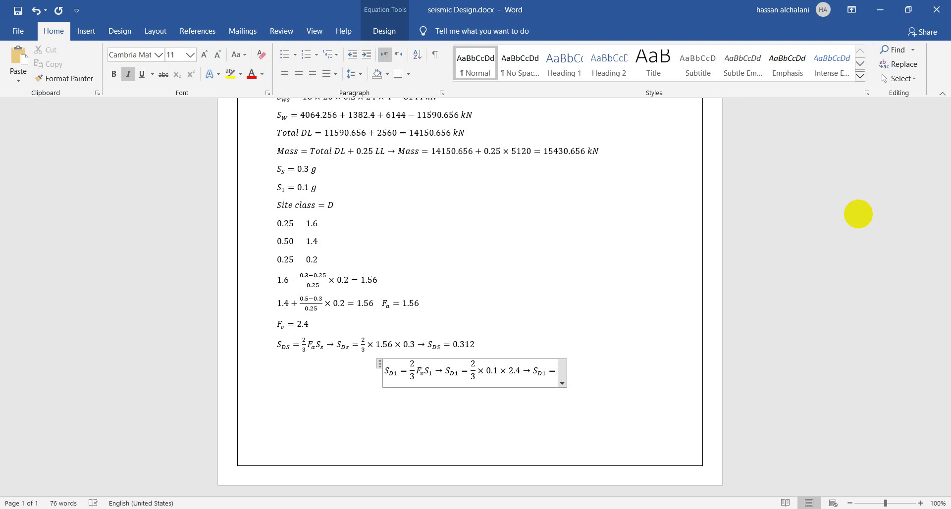
{"action": "type", "text": "0.16"}
{"action": "key", "text": "Right"}
- Switch to the ASCE 7-16 PDF and examine the S_D1 and S_DS definitions in the symbols list, selecting the S_DS text
{"action": "key", "text": "alt+Tab"}
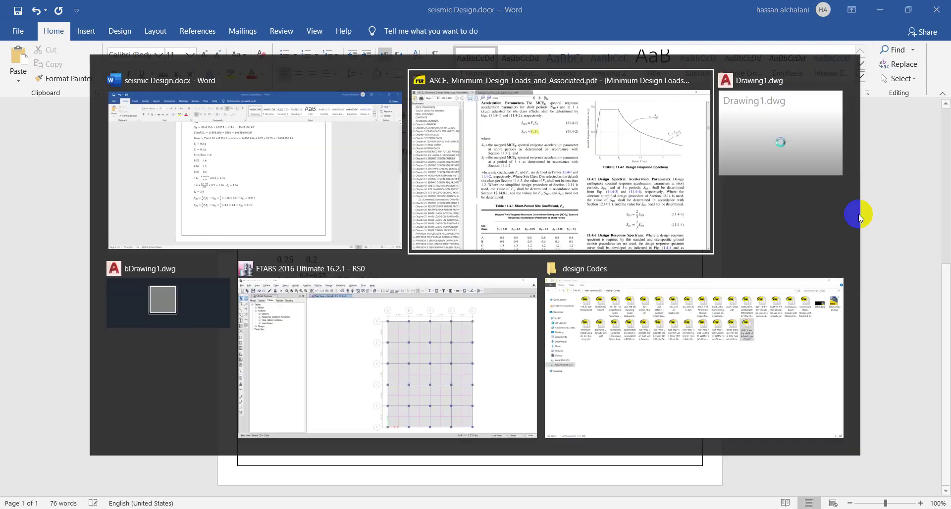
{"action": "scroll", "coordinate": [708, 376], "scroll_direction": "down", "scroll_amount": 2}
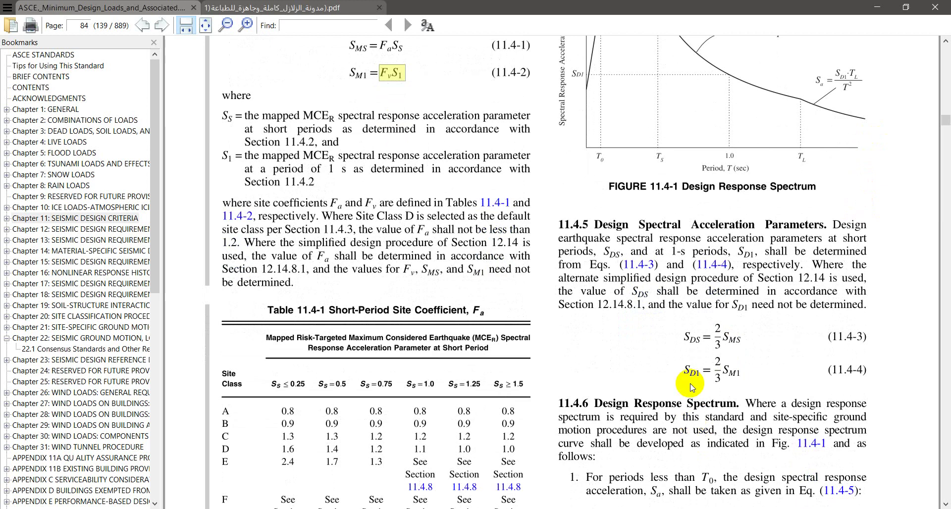
{"action": "scroll", "coordinate": [691, 436], "scroll_direction": "down", "scroll_amount": 3}
{"action": "scroll", "coordinate": [686, 382], "scroll_direction": "up", "scroll_amount": 15}
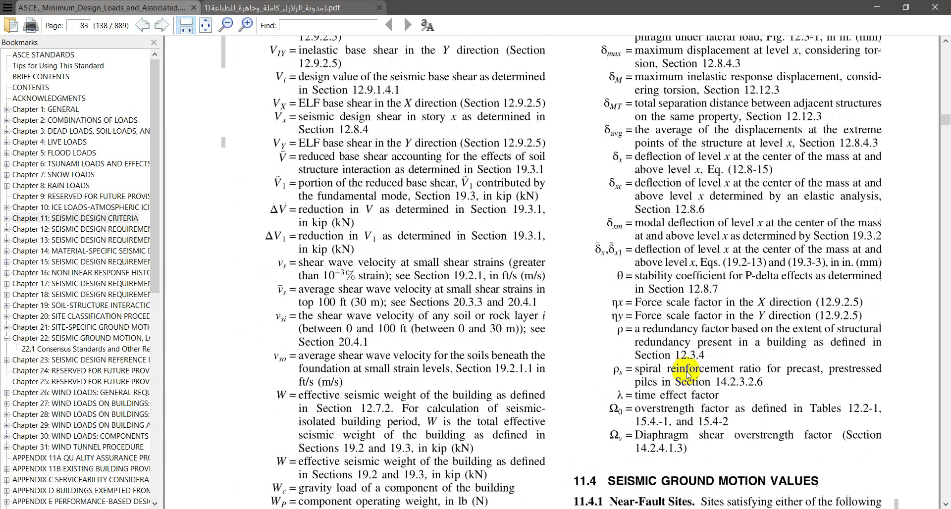
{"action": "scroll", "coordinate": [686, 374], "scroll_direction": "up", "scroll_amount": 15}
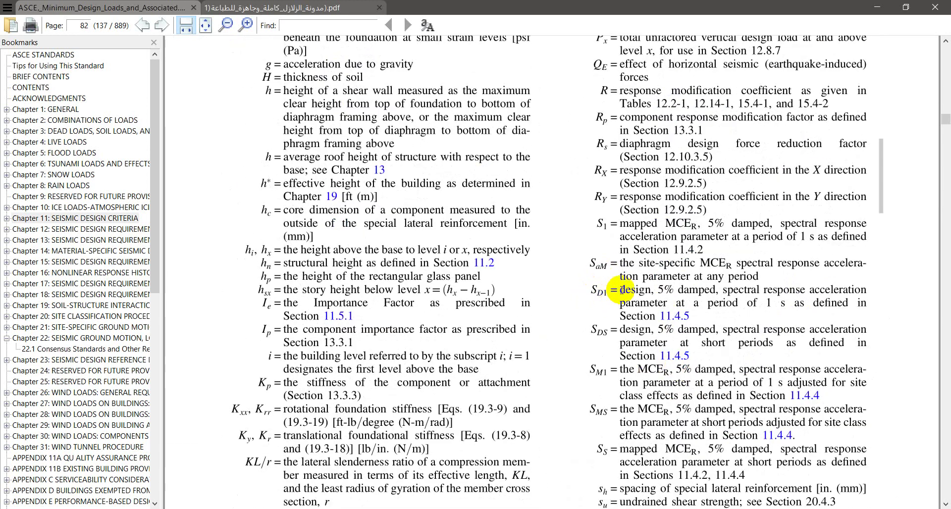
{"action": "left_click_drag", "start_coordinate": [621, 290], "coordinate": [658, 291]}
{"action": "left_click_drag", "start_coordinate": [681, 289], "coordinate": [698, 318]}
{"action": "left_click", "coordinate": [621, 330]}
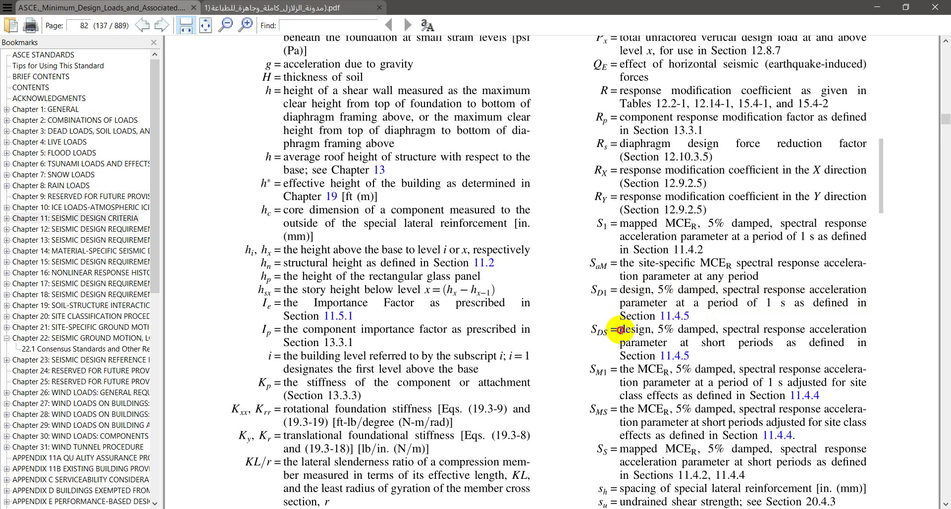
{"action": "left_click_drag", "start_coordinate": [620, 330], "coordinate": [841, 346]}
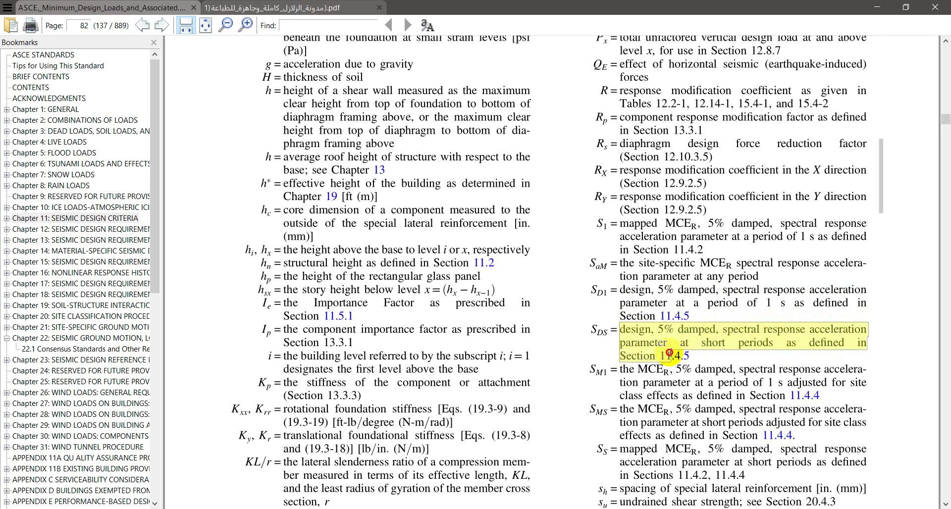
- Clear the text selection and look through Chapters 11 and 12 of the PDF for Table 12.6-1 Permitted Analytical Procedures
{"action": "left_click", "coordinate": [637, 326]}
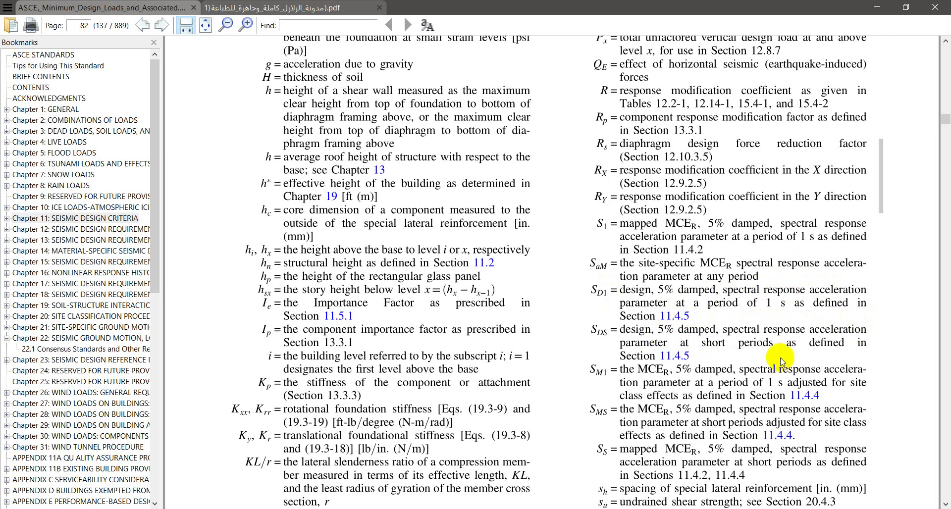
{"action": "scroll", "coordinate": [713, 347], "scroll_direction": "down", "scroll_amount": 1}
{"action": "scroll", "coordinate": [713, 346], "scroll_direction": "down", "scroll_amount": 15}
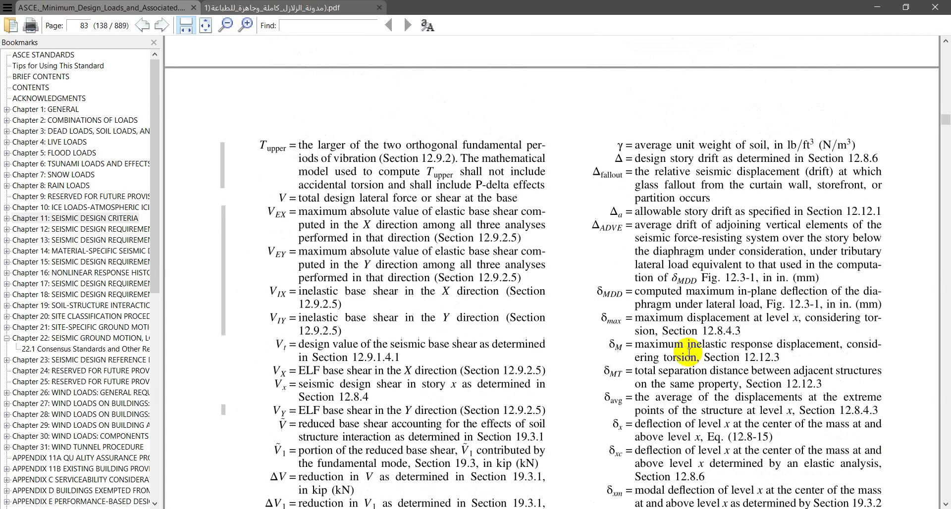
{"action": "scroll", "coordinate": [652, 374], "scroll_direction": "down", "scroll_amount": 10}
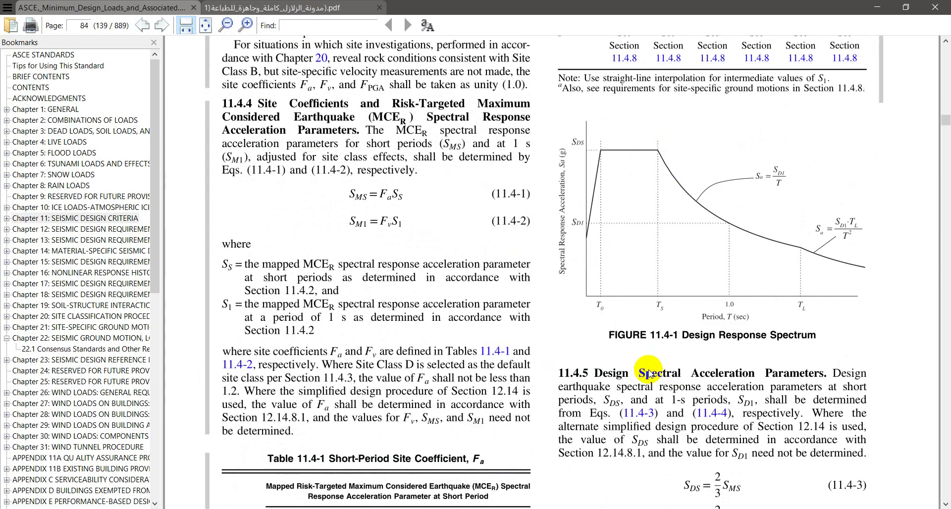
{"action": "scroll", "coordinate": [649, 368], "scroll_direction": "down", "scroll_amount": 20}
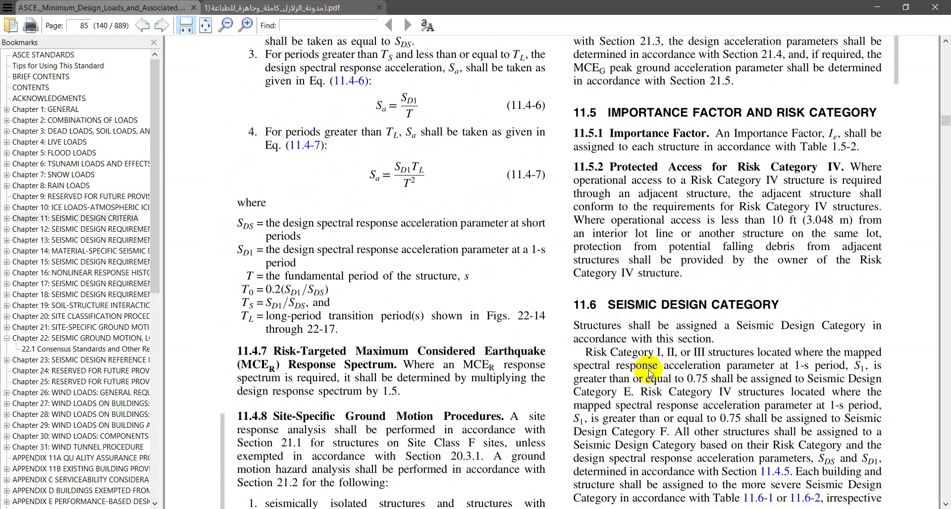
{"action": "scroll", "coordinate": [650, 370], "scroll_direction": "down", "scroll_amount": 4}
{"action": "scroll", "coordinate": [649, 369], "scroll_direction": "up", "scroll_amount": 3}
{"action": "scroll", "coordinate": [646, 371], "scroll_direction": "down", "scroll_amount": 10}
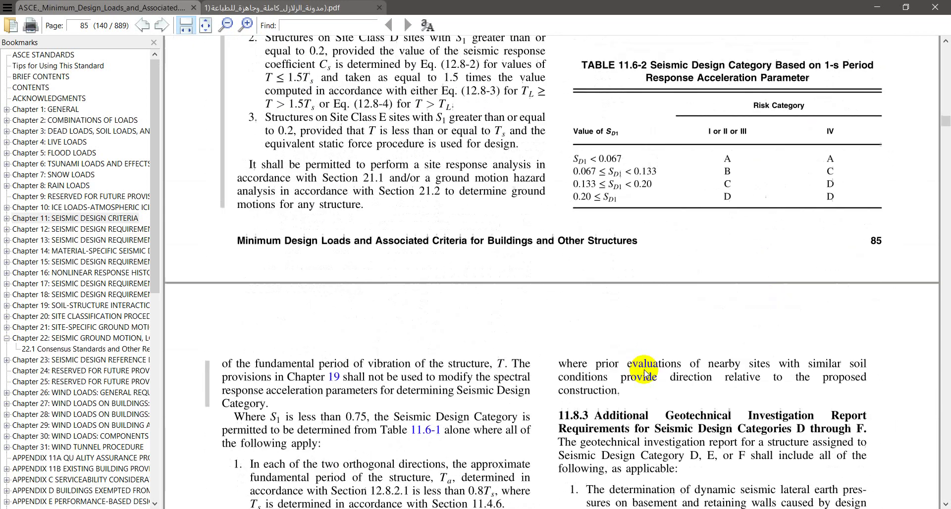
{"action": "scroll", "coordinate": [644, 370], "scroll_direction": "down", "scroll_amount": 15}
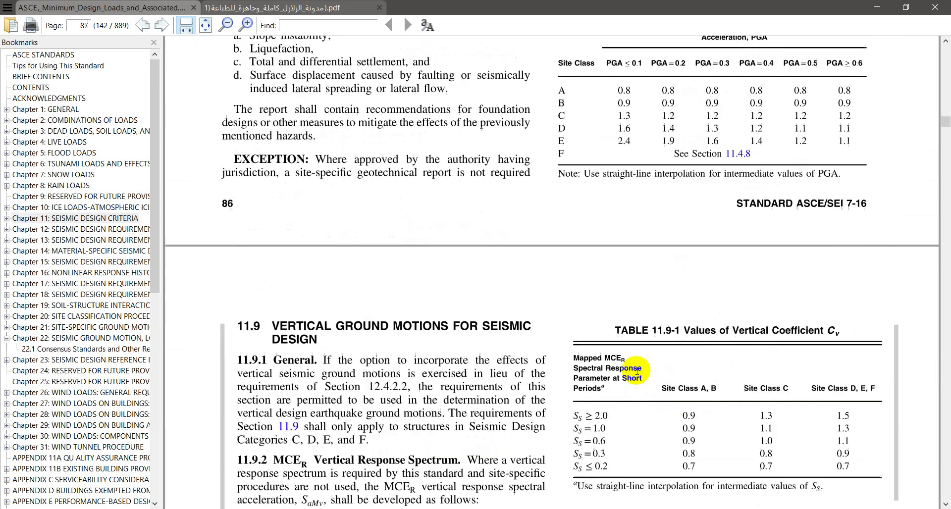
{"action": "scroll", "coordinate": [636, 372], "scroll_direction": "down", "scroll_amount": 5}
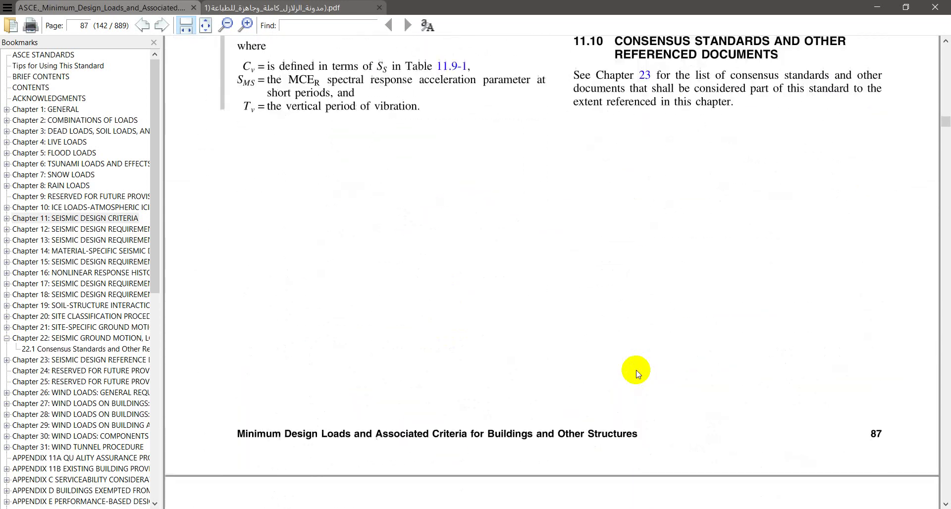
{"action": "scroll", "coordinate": [637, 373], "scroll_direction": "down", "scroll_amount": 8}
{"action": "scroll", "coordinate": [637, 373], "scroll_direction": "down", "scroll_amount": 20}
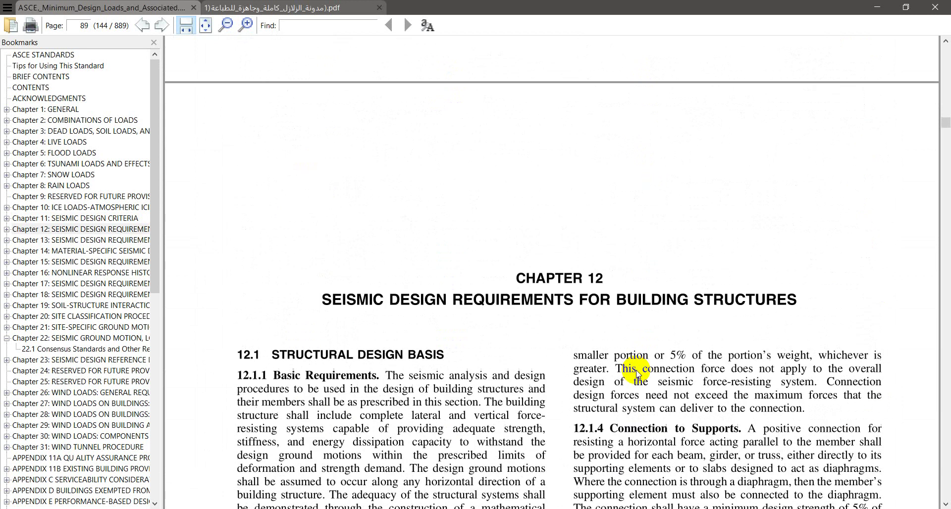
{"action": "scroll", "coordinate": [638, 373], "scroll_direction": "down", "scroll_amount": 20}
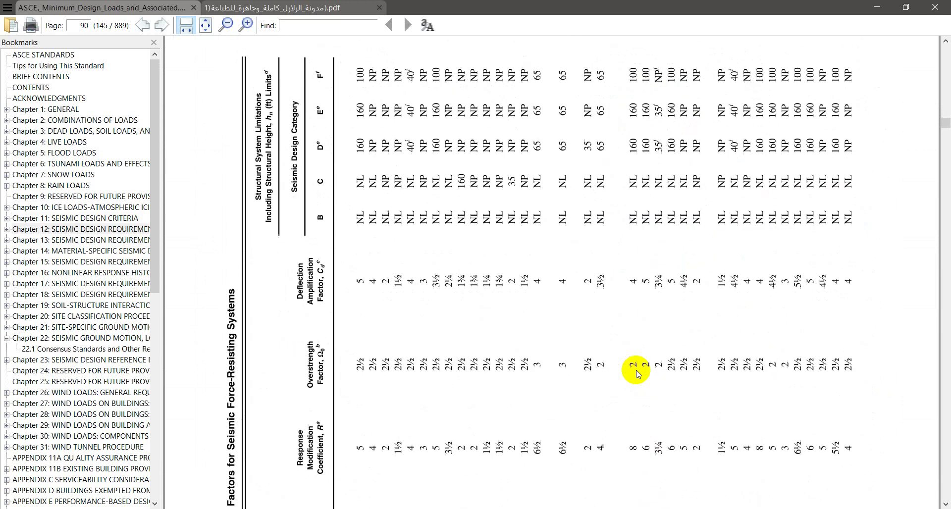
{"action": "scroll", "coordinate": [638, 368], "scroll_direction": "down", "scroll_amount": 20}
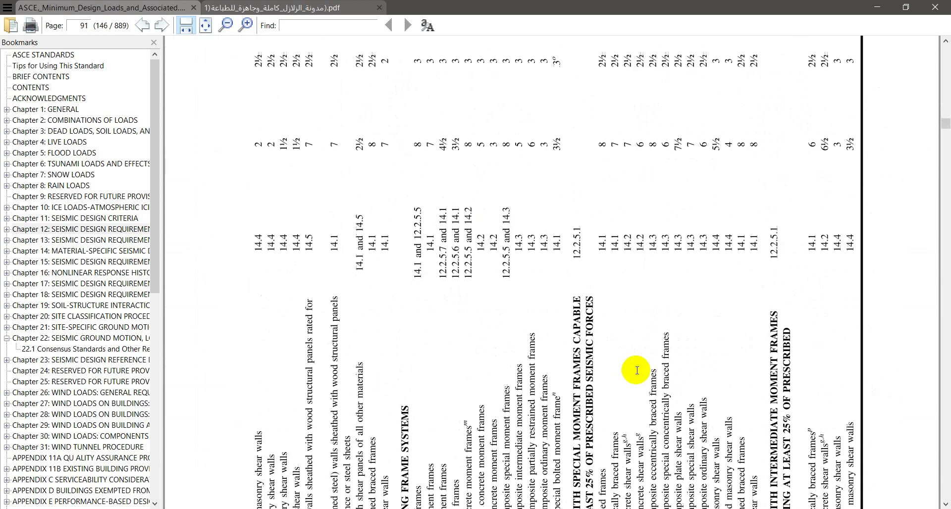
{"action": "scroll", "coordinate": [634, 372], "scroll_direction": "down", "scroll_amount": 20}
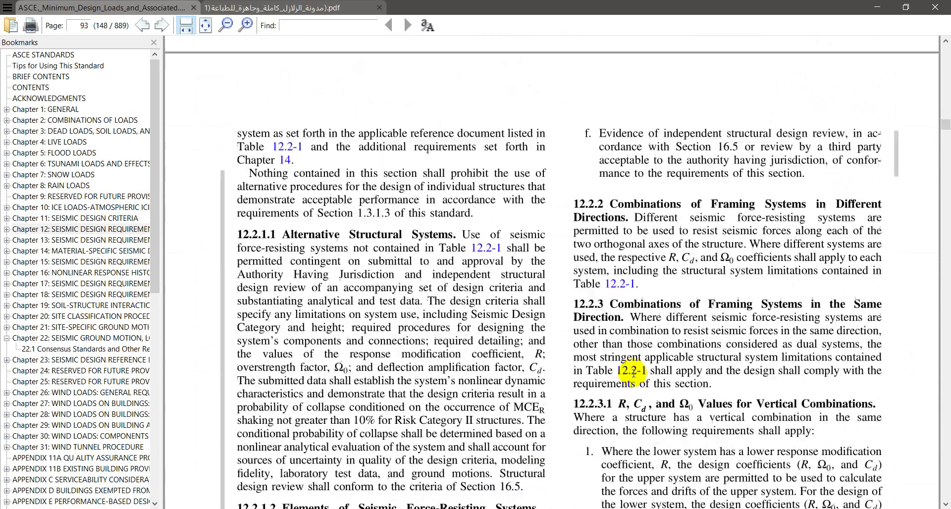
{"action": "scroll", "coordinate": [634, 372], "scroll_direction": "down", "scroll_amount": 20}
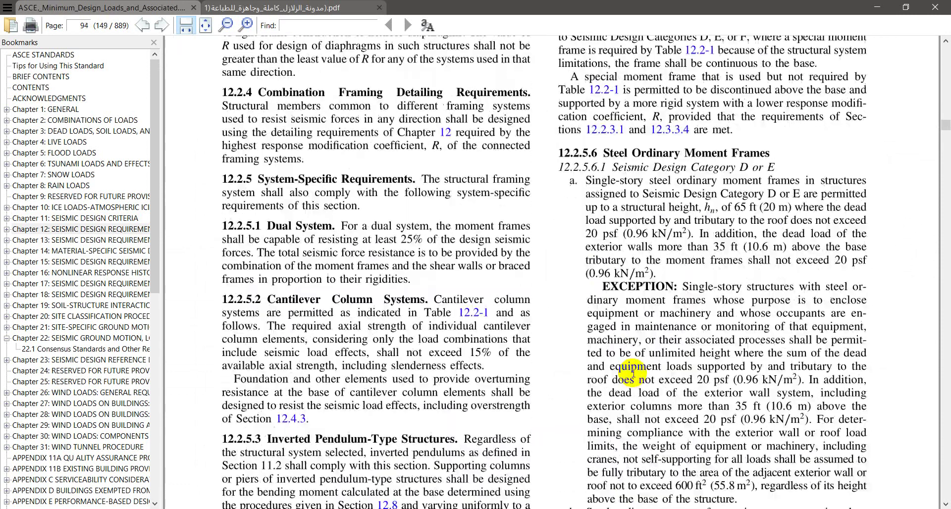
{"action": "scroll", "coordinate": [632, 374], "scroll_direction": "down", "scroll_amount": 20}
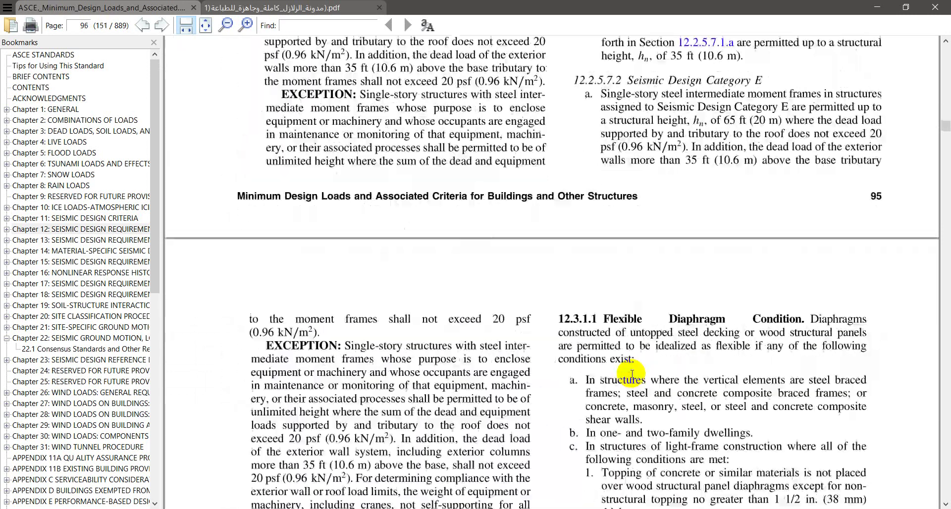
{"action": "scroll", "coordinate": [631, 373], "scroll_direction": "down", "scroll_amount": 20}
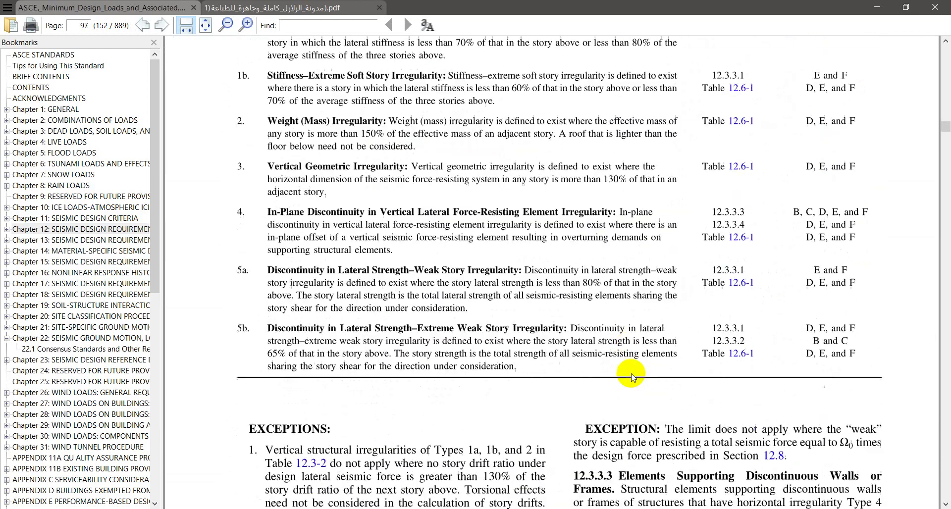
{"action": "scroll", "coordinate": [630, 374], "scroll_direction": "down", "scroll_amount": 20}
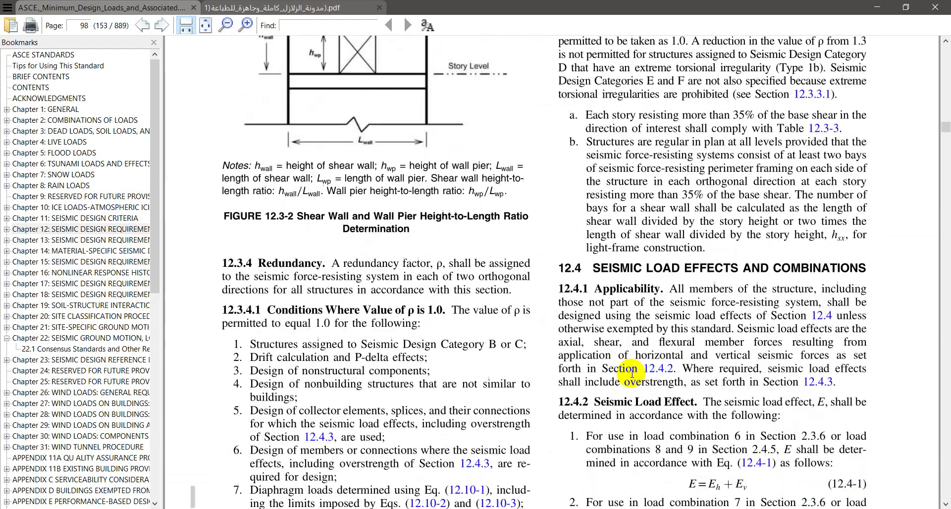
{"action": "scroll", "coordinate": [632, 373], "scroll_direction": "down", "scroll_amount": 20}
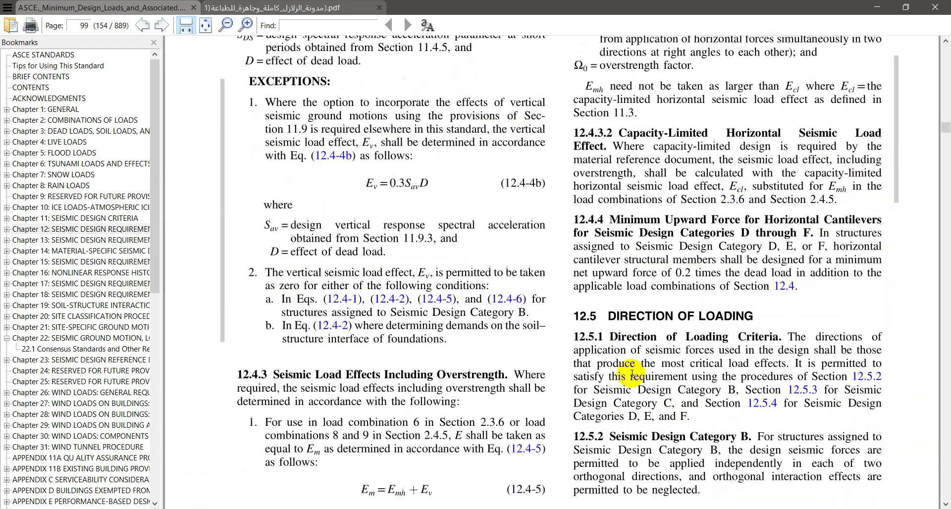
{"action": "scroll", "coordinate": [632, 374], "scroll_direction": "down", "scroll_amount": 20}
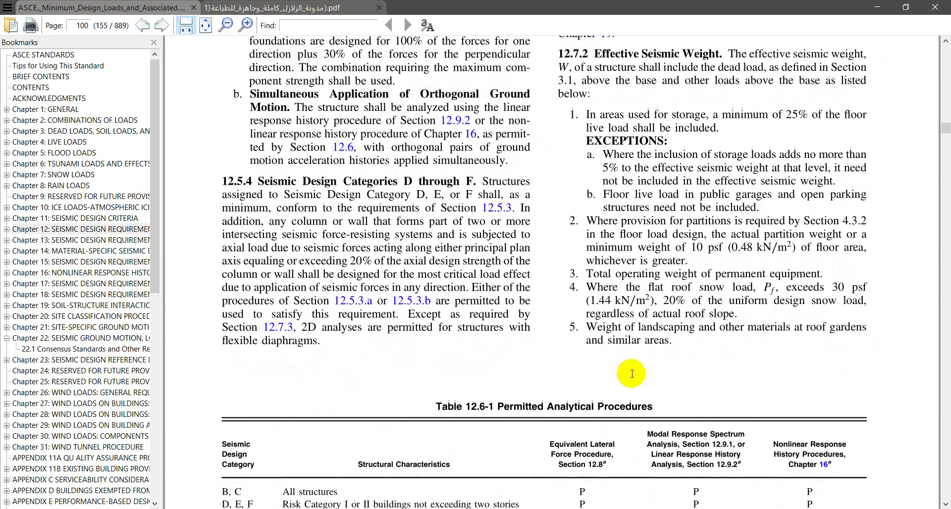
{"action": "scroll", "coordinate": [632, 376], "scroll_direction": "up", "scroll_amount": 10}
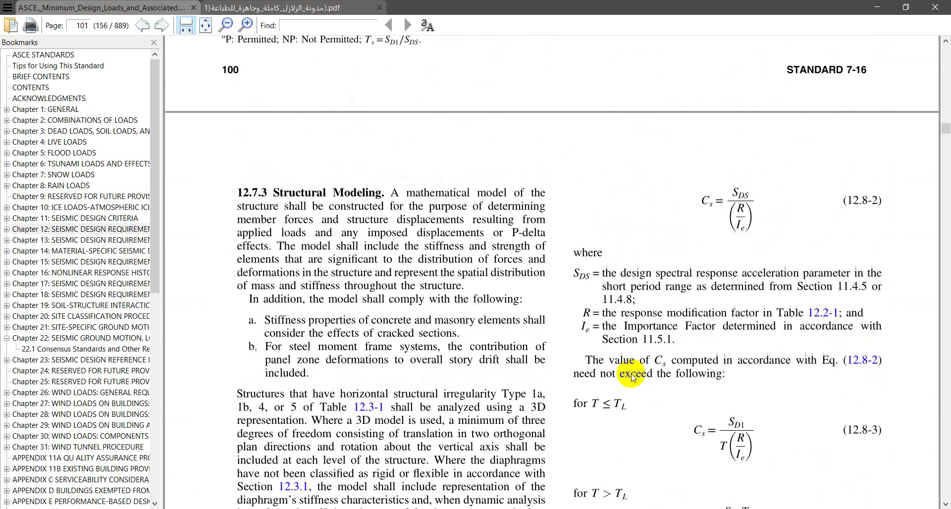
{"action": "scroll", "coordinate": [707, 311], "scroll_direction": "up", "scroll_amount": 1}
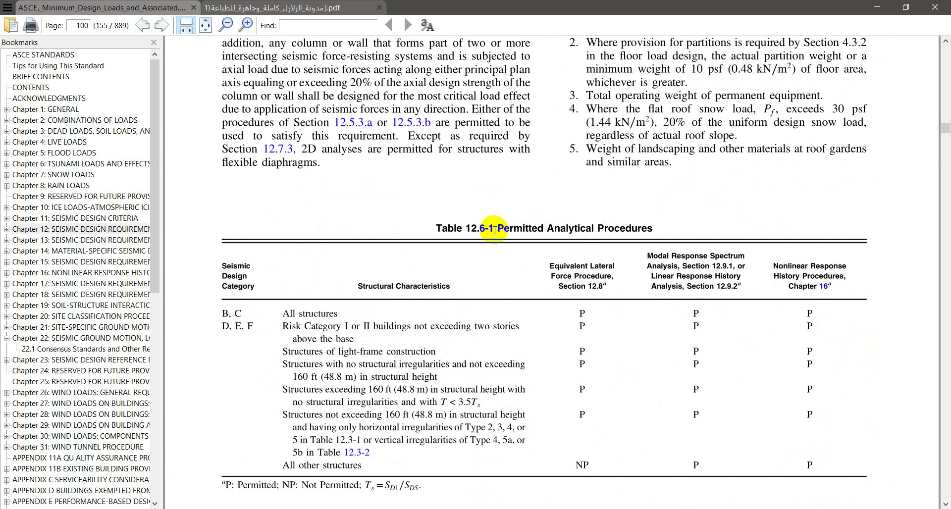
{"action": "scroll", "coordinate": [535, 268], "scroll_direction": "up", "scroll_amount": 1}
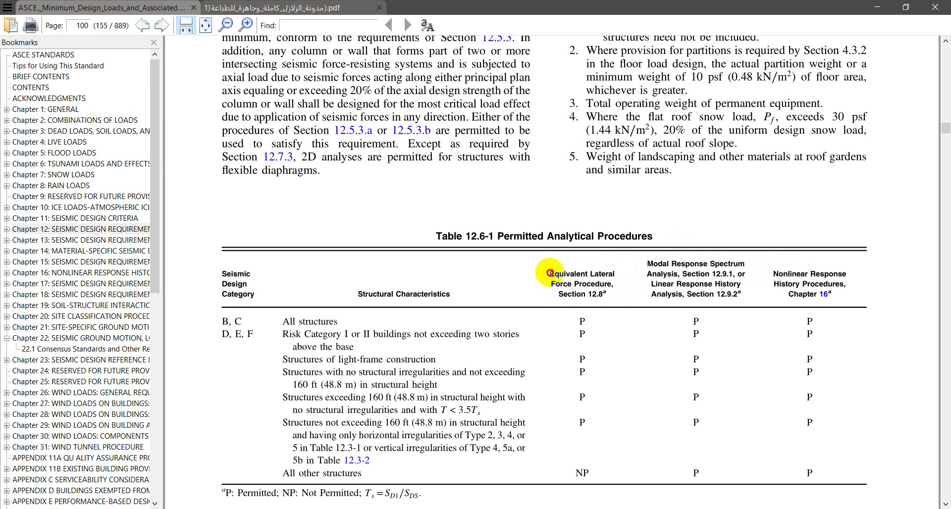
- Examine the Equivalent Lateral Force Procedure column in Table 12.6-1, selecting its heading and checking the entries for categories B and C
{"action": "left_click_drag", "start_coordinate": [550, 272], "coordinate": [614, 303]}
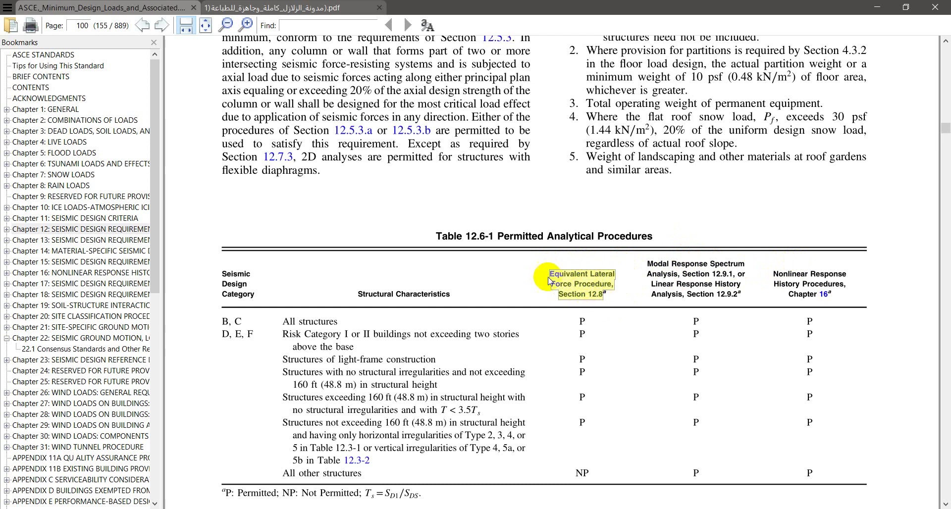
{"action": "left_click", "coordinate": [614, 283]}
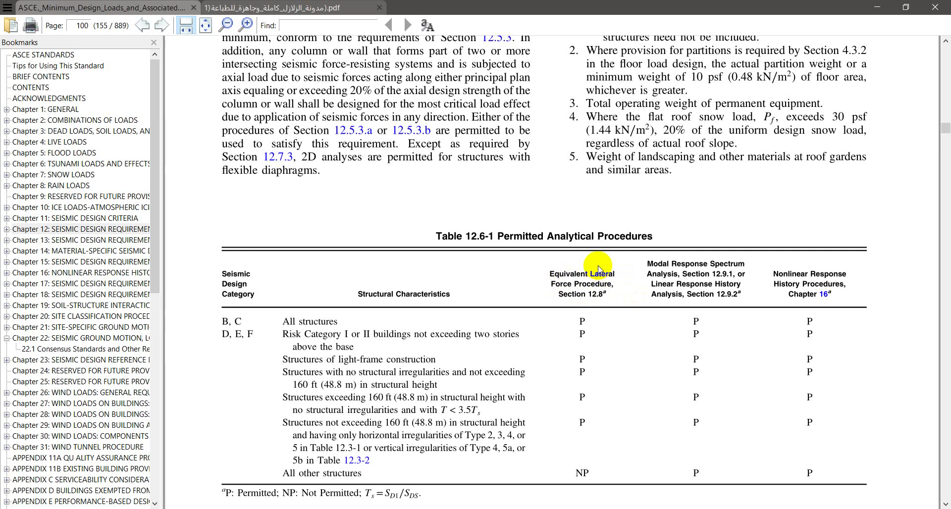
{"action": "scroll", "coordinate": [598, 269], "scroll_direction": "down", "scroll_amount": 3}
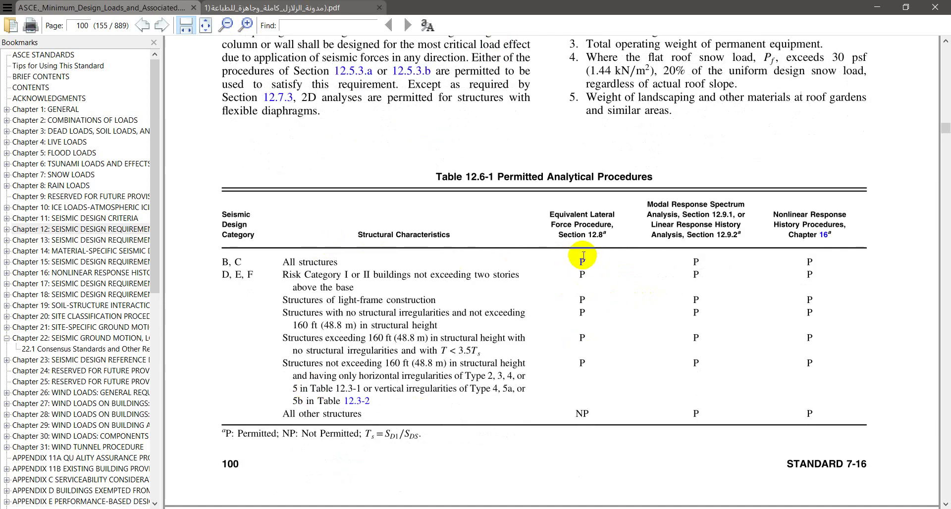
{"action": "left_click_drag", "start_coordinate": [586, 261], "coordinate": [615, 277]}
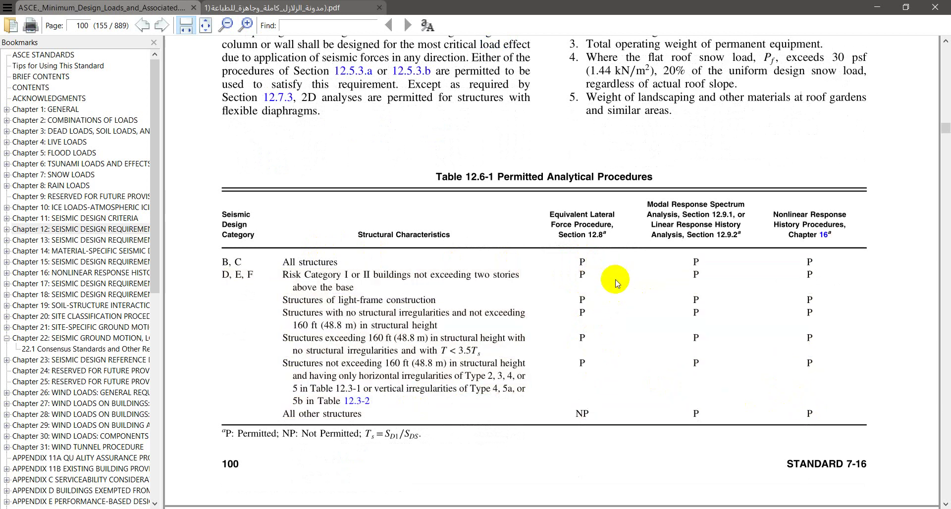
- Examine the base shear terms in Section 12.8.1, selecting the definition of W, and check the mass calculation in the Word document
{"action": "scroll", "coordinate": [599, 364], "scroll_direction": "down", "scroll_amount": 5}
{"action": "scroll", "coordinate": [580, 362], "scroll_direction": "down", "scroll_amount": 10}
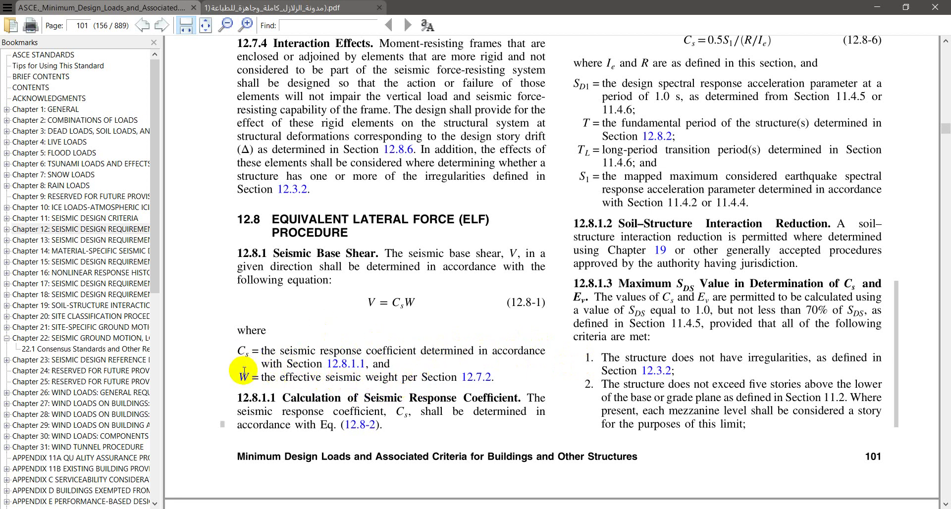
{"action": "left_click_drag", "start_coordinate": [242, 375], "coordinate": [426, 377]}
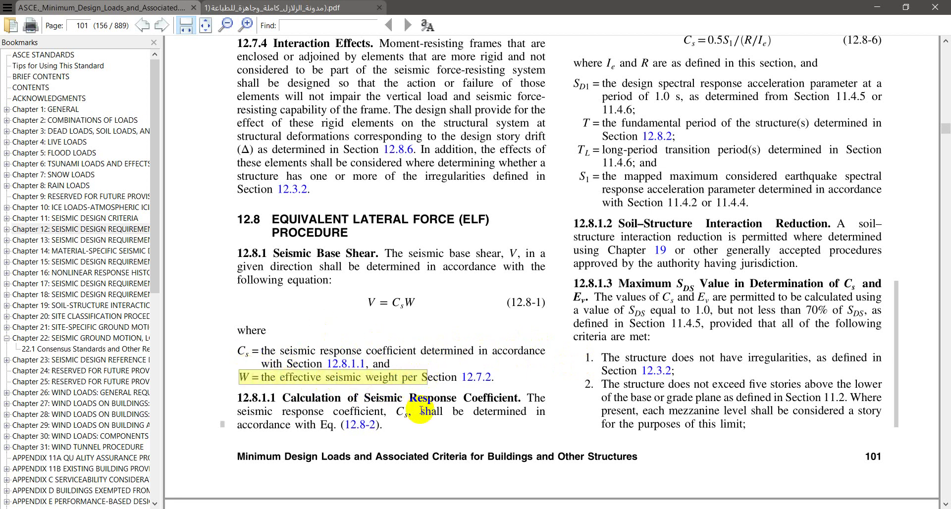
{"action": "key", "text": "alt+Tab"}
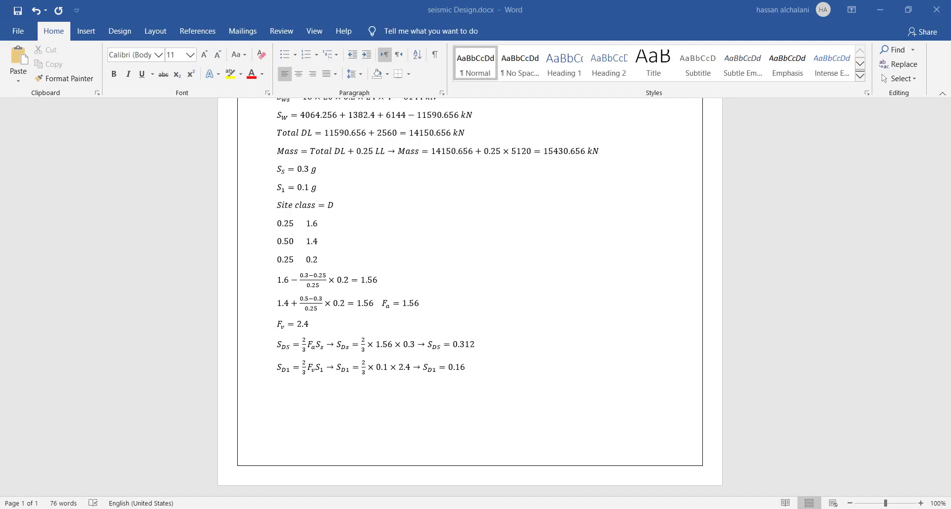
{"action": "scroll", "coordinate": [329, 212], "scroll_direction": "up", "scroll_amount": 3}
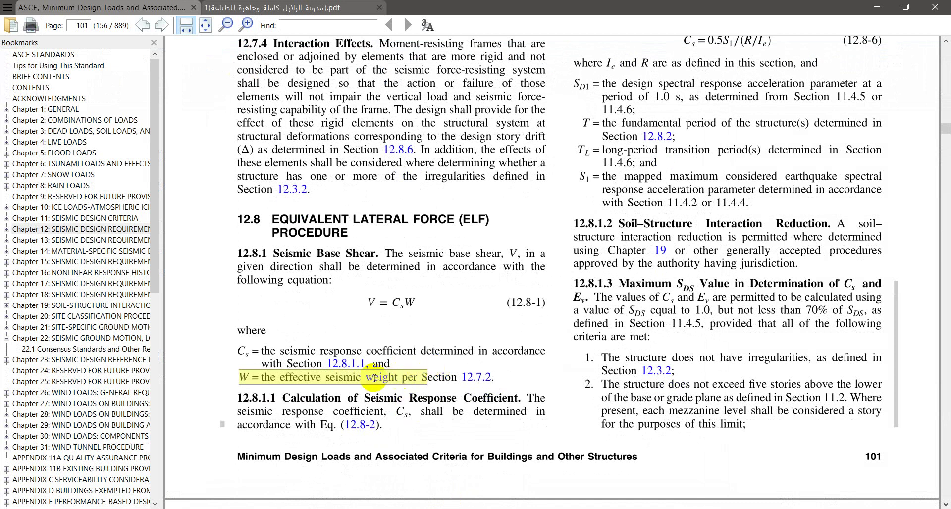
- Examine V = C_s W and Eq. (12.8-2) for C_s in the PDF, then return to the calculation in Word
{"action": "left_click", "coordinate": [403, 301]}
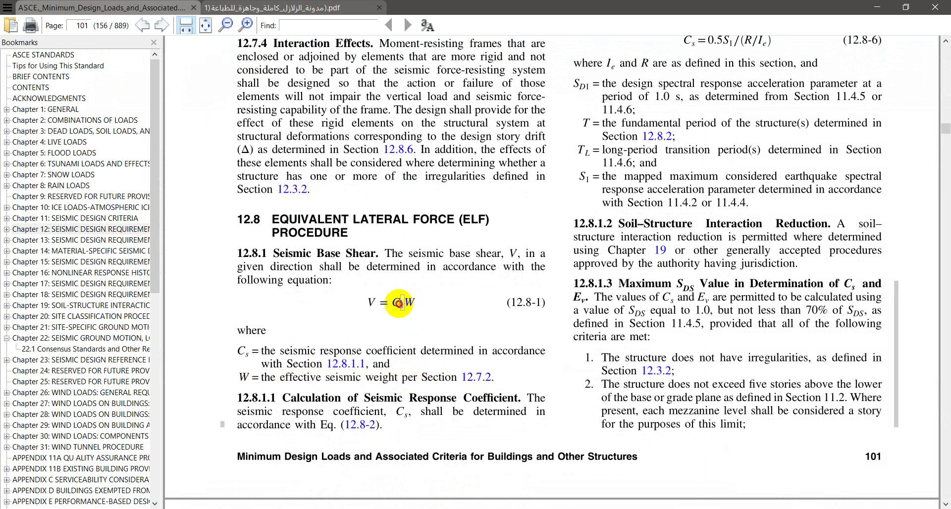
{"action": "scroll", "coordinate": [404, 347], "scroll_direction": "up", "scroll_amount": 2}
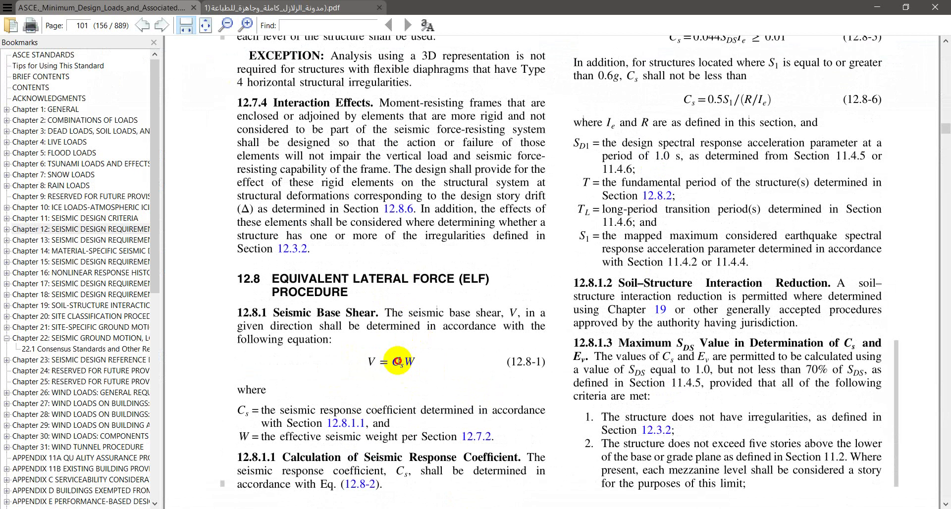
{"action": "scroll", "coordinate": [476, 336], "scroll_direction": "up", "scroll_amount": 10}
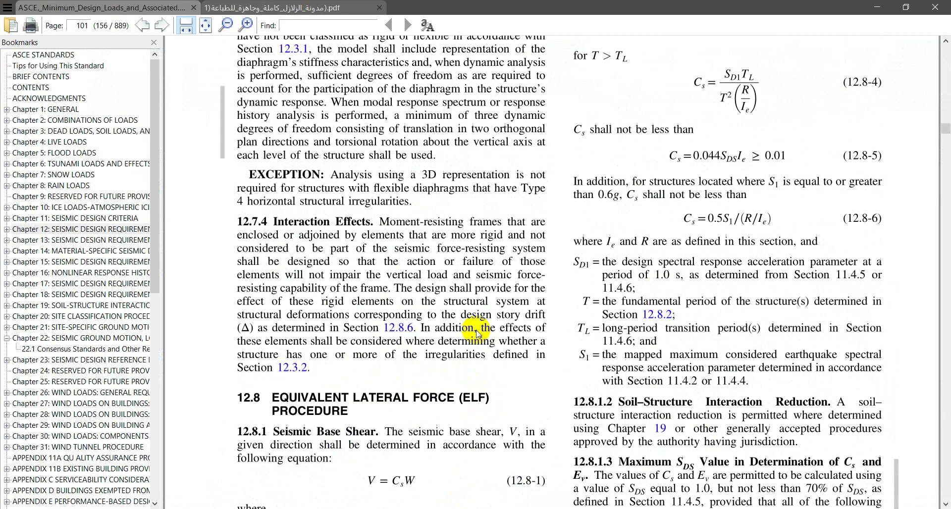
{"action": "scroll", "coordinate": [477, 330], "scroll_direction": "up", "scroll_amount": 7}
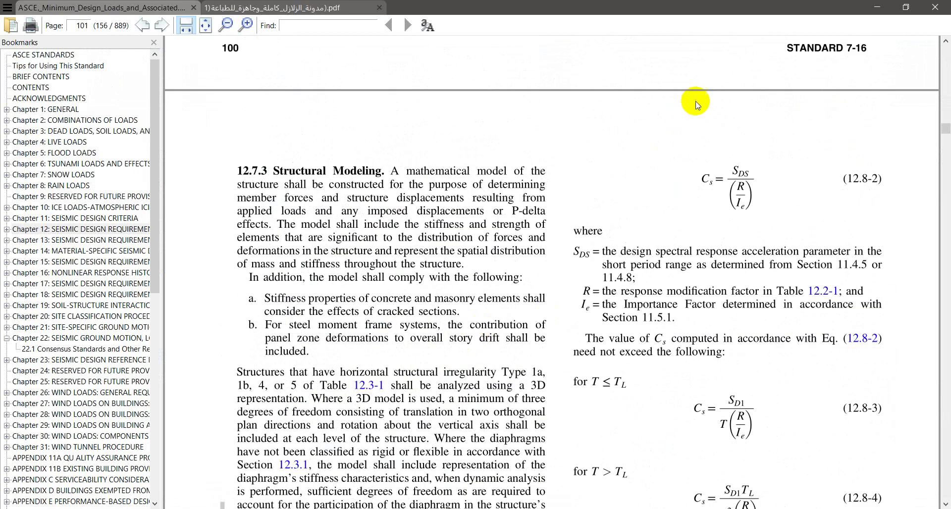
{"action": "left_click_drag", "start_coordinate": [703, 178], "coordinate": [740, 199]}
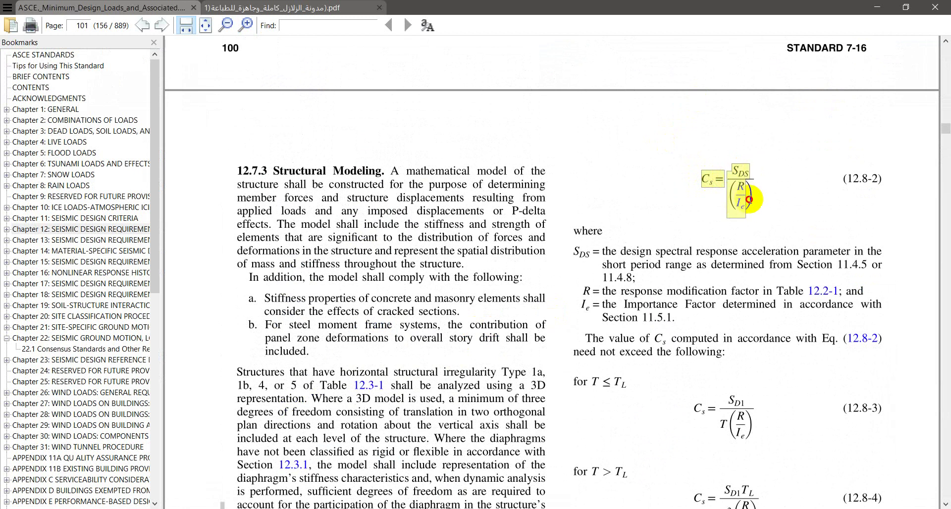
{"action": "left_click", "coordinate": [707, 201]}
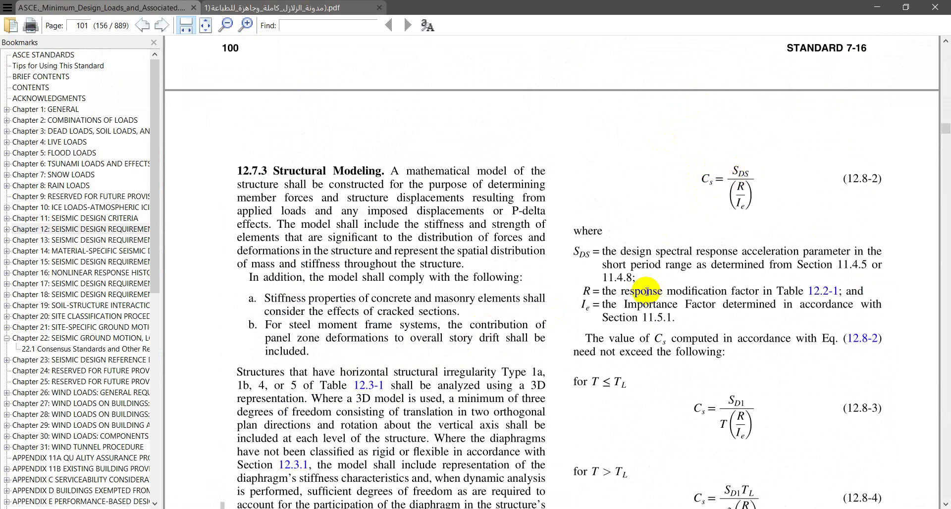
{"action": "key", "text": "alt+Tab"}
{"action": "scroll", "coordinate": [585, 346], "scroll_direction": "down", "scroll_amount": 3}
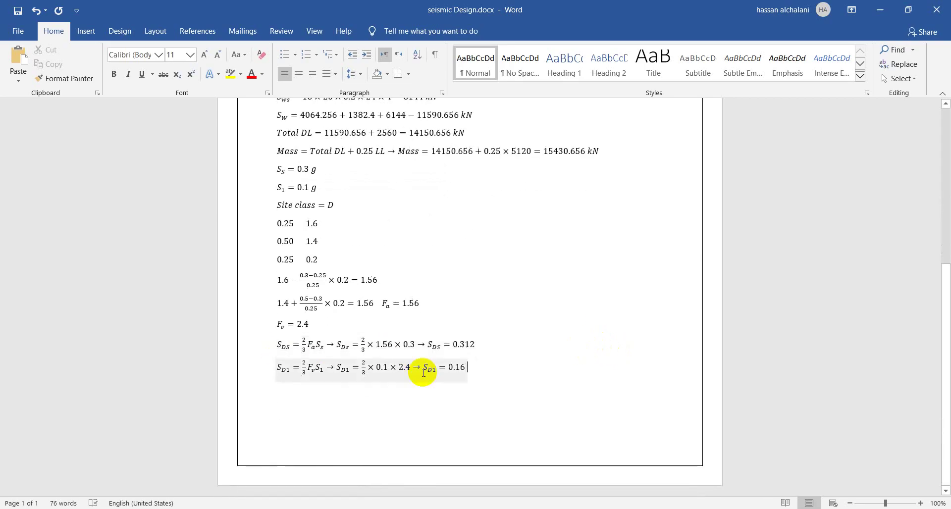
- On page 2 of the document, write the heading "Base shear calculation" and the equation V = C_s W below it
{"action": "scroll", "coordinate": [496, 446], "scroll_direction": "down", "scroll_amount": 5}
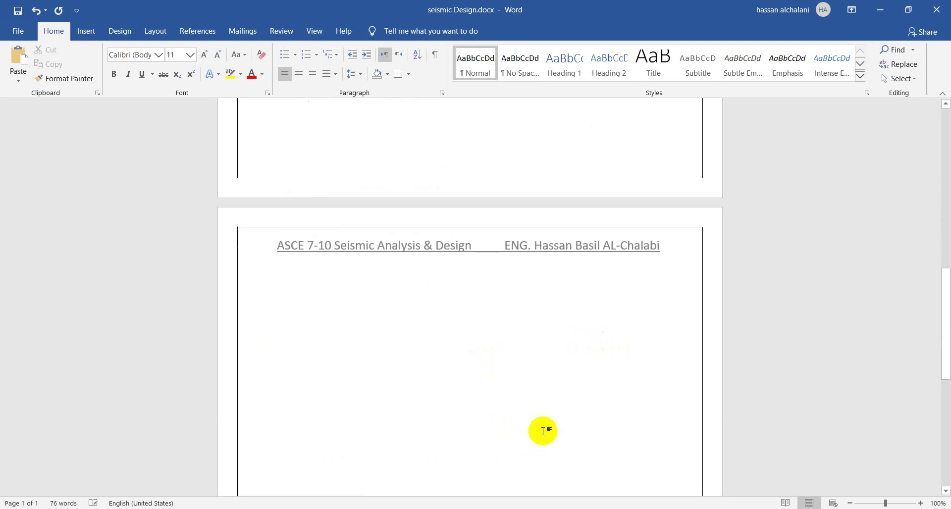
{"action": "scroll", "coordinate": [543, 431], "scroll_direction": "down", "scroll_amount": 2}
{"action": "type", "text": "V"}
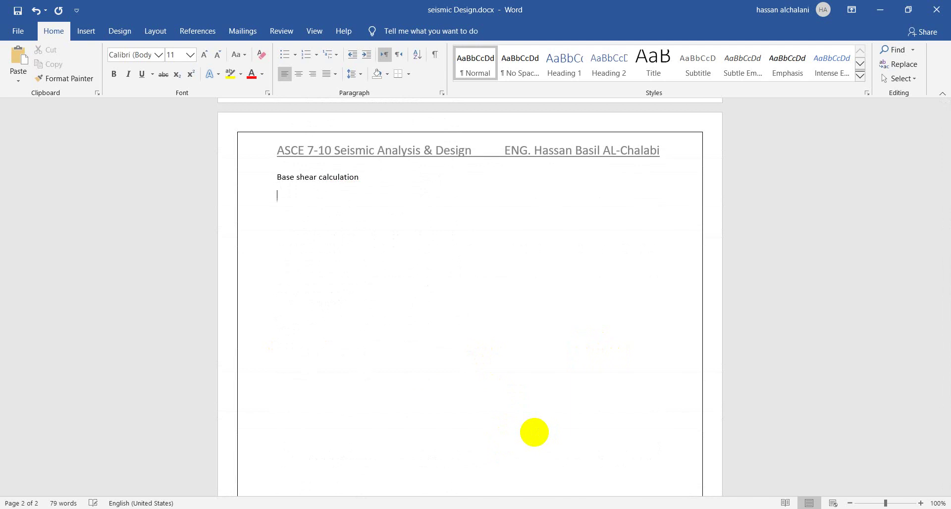
{"action": "key", "text": "alt+equal"}
{"action": "type", "text": "V = CsW"}
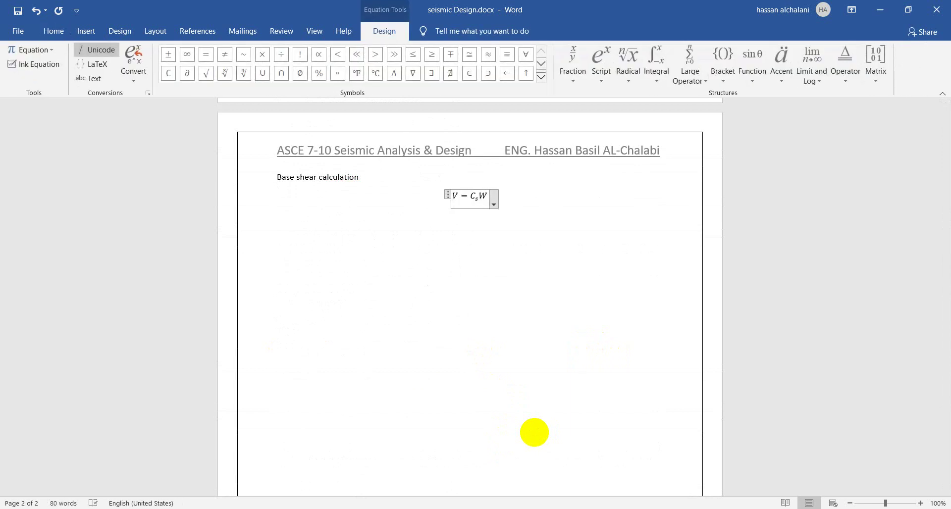
{"action": "key", "text": "Right"}
{"action": "key", "text": "Return"}
- Add the equation C_s = S_DS / (R / I_e) as stacked fractions on the line below V = C_s W
{"action": "key", "text": "alt+equal"}
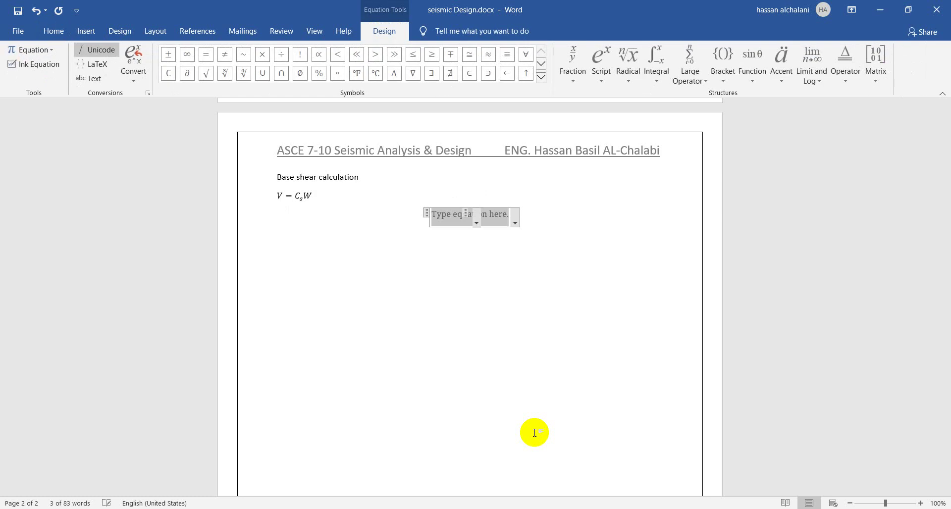
{"action": "type", "text": "C_s ="}
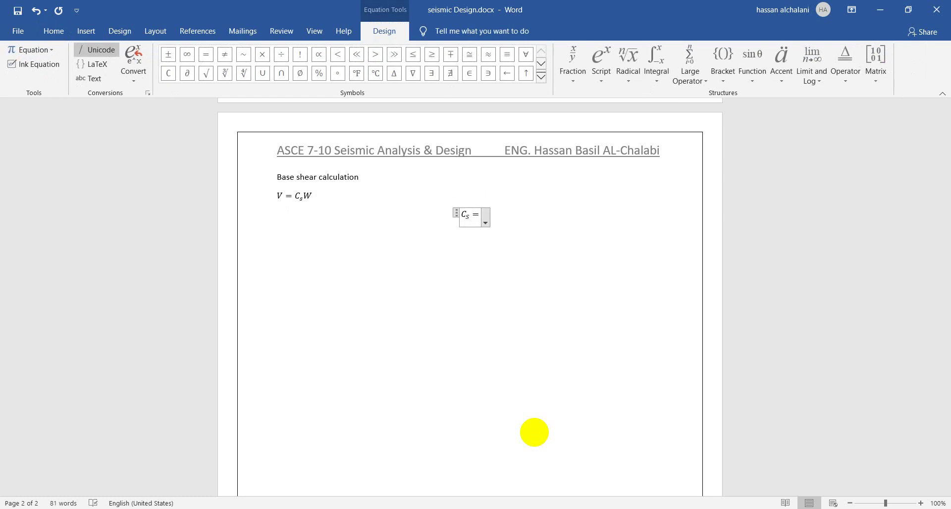
{"action": "type", "text": "/ "}
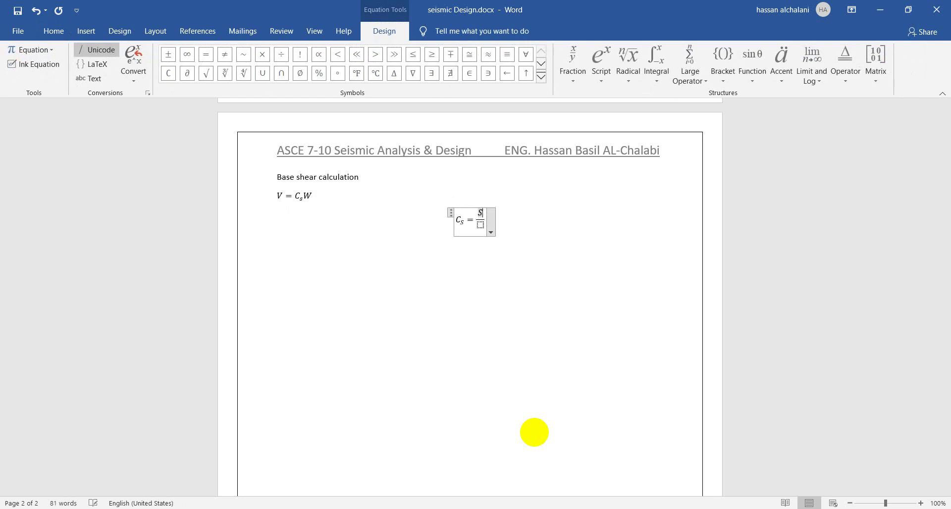
{"action": "type", "text": "S_DS"}
{"action": "key", "text": "Down"}
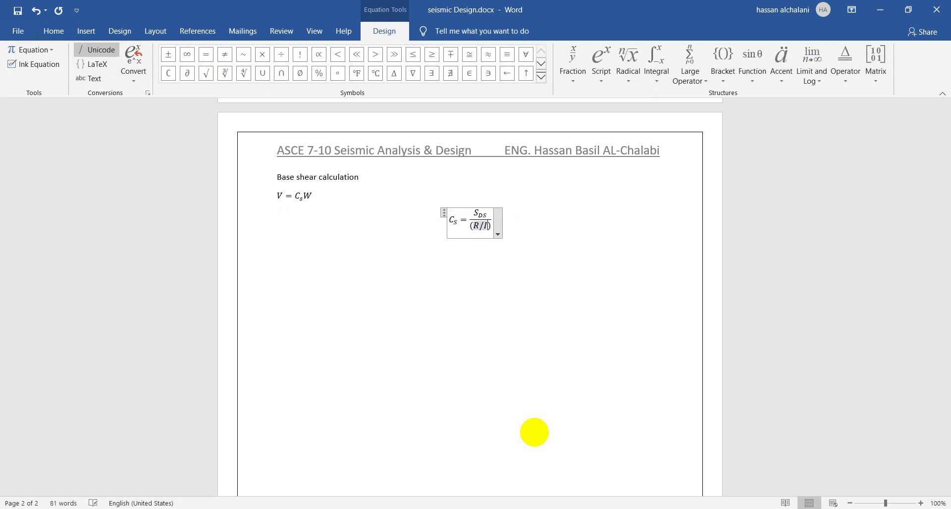
{"action": "type", "text": "_e"}
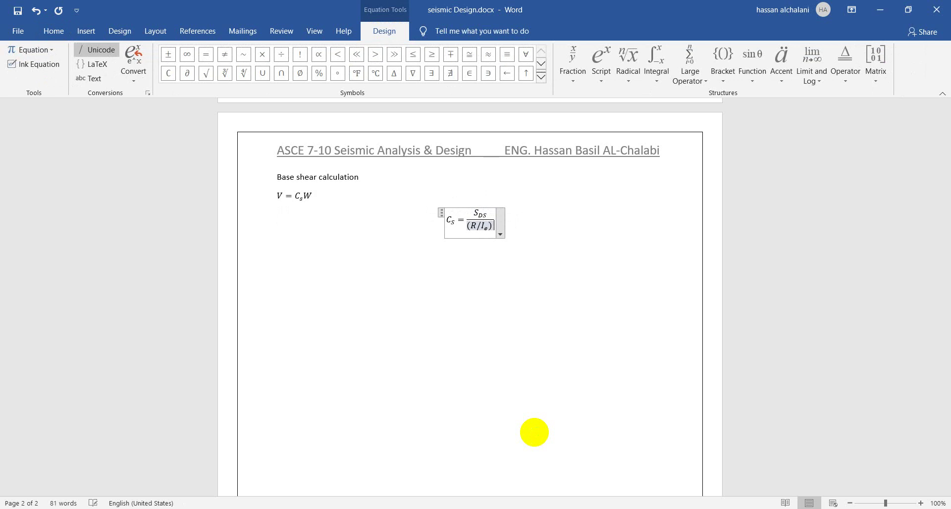
{"action": "key", "text": "space"}
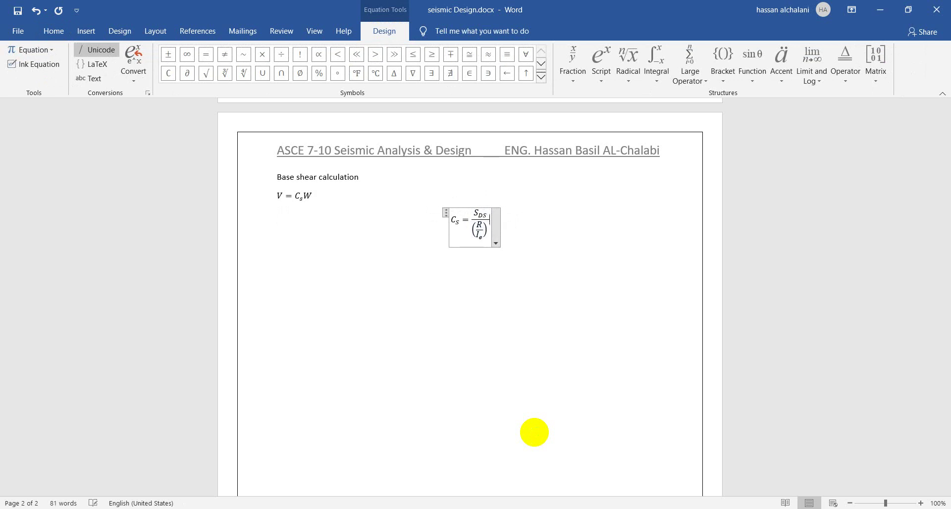
{"action": "key", "text": "Return"}
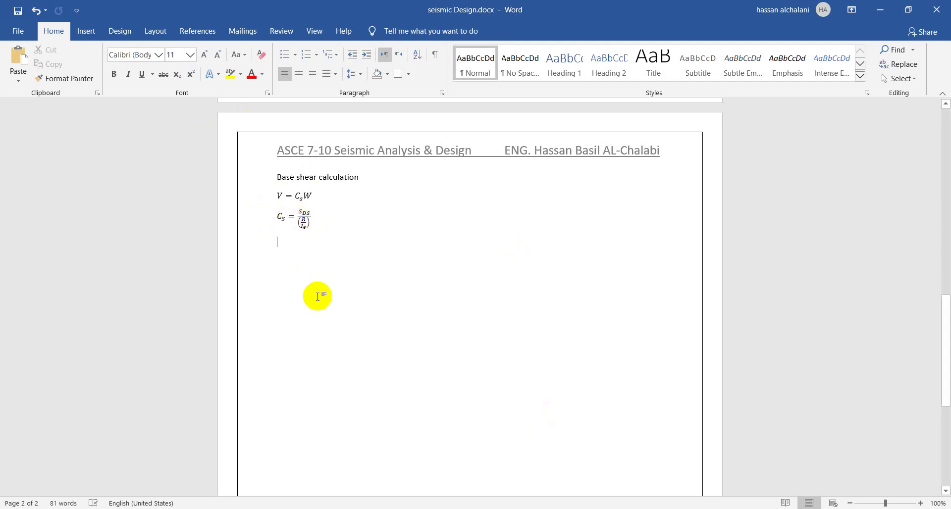
- Switch to the ASCE PDF, follow the Table 12.2-1 reference from the definition of R, and examine the table's coefficient columns and system list
{"action": "key", "text": "alt+Tab"}
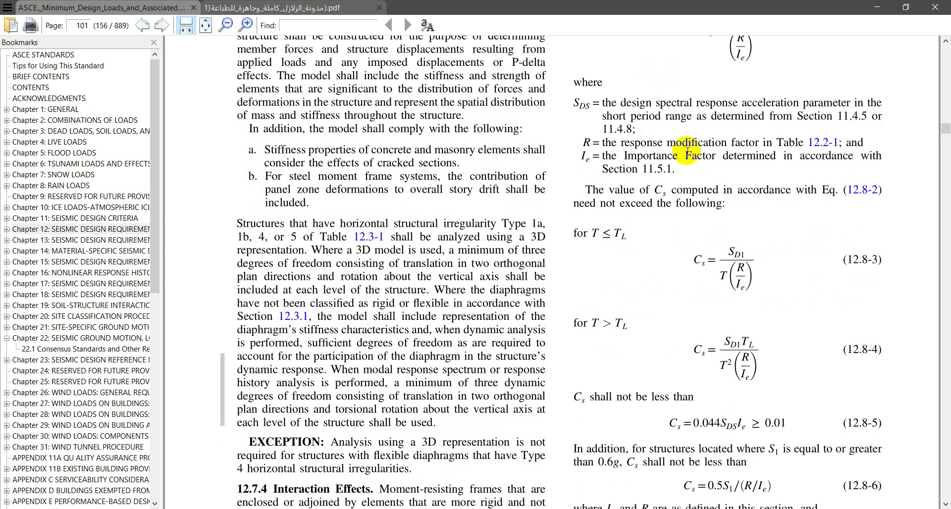
{"action": "left_click", "coordinate": [823, 143]}
{"action": "scroll", "coordinate": [607, 162], "scroll_direction": "up", "scroll_amount": 3}
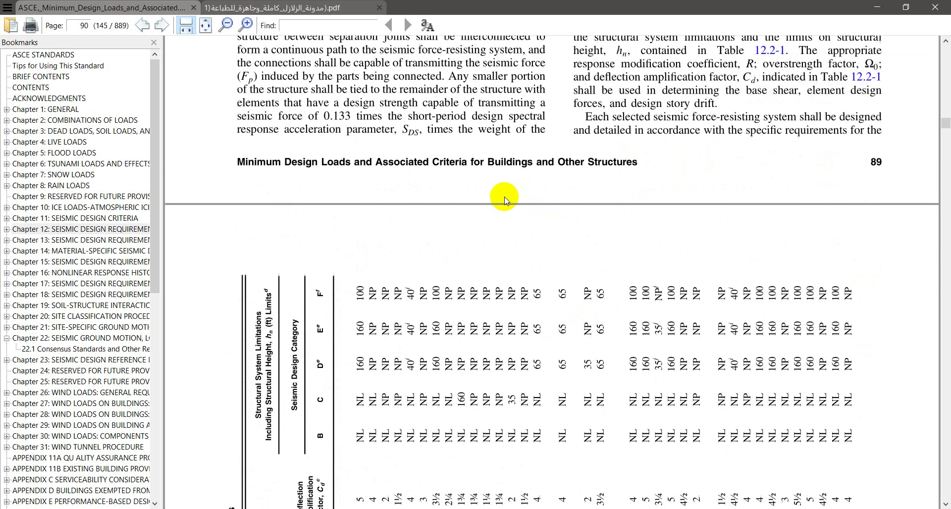
{"action": "scroll", "coordinate": [500, 197], "scroll_direction": "down", "scroll_amount": 8}
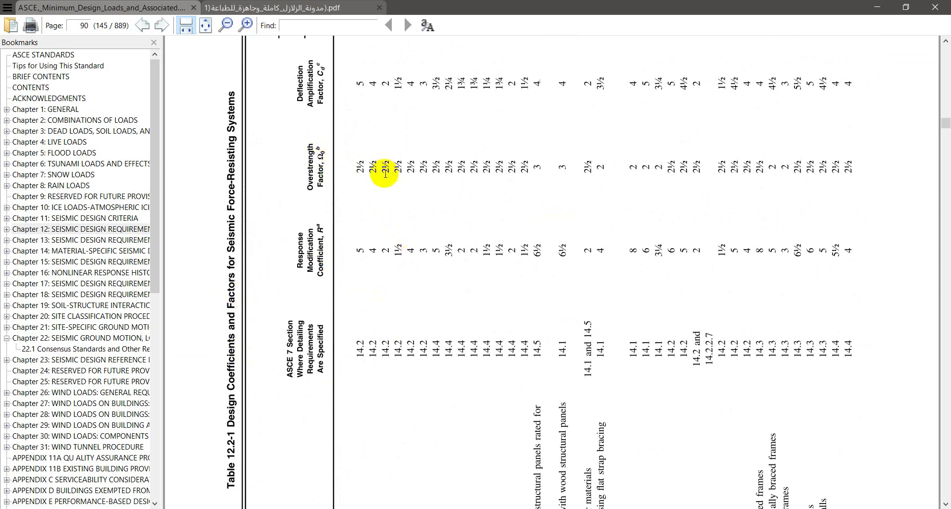
{"action": "scroll", "coordinate": [385, 173], "scroll_direction": "up", "scroll_amount": 3}
{"action": "scroll", "coordinate": [404, 147], "scroll_direction": "up", "scroll_amount": 9}
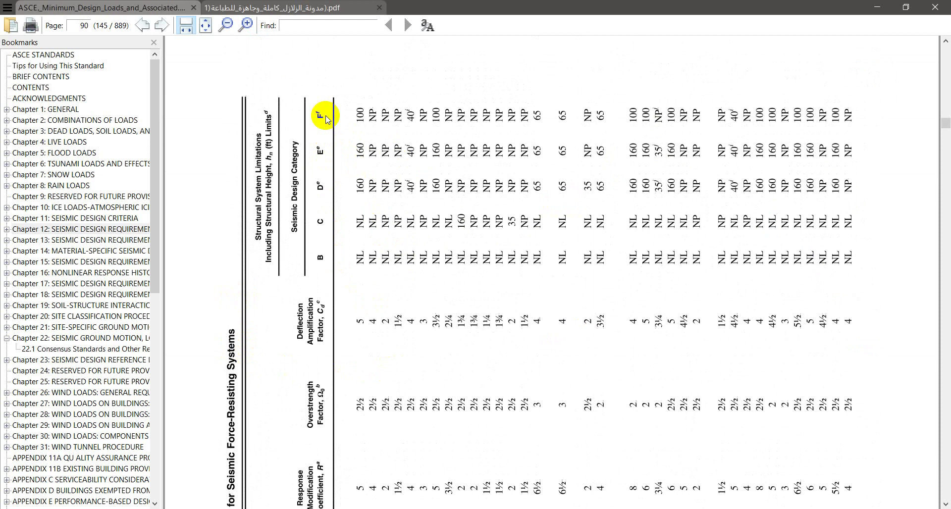
{"action": "scroll", "coordinate": [477, 199], "scroll_direction": "down", "scroll_amount": 6}
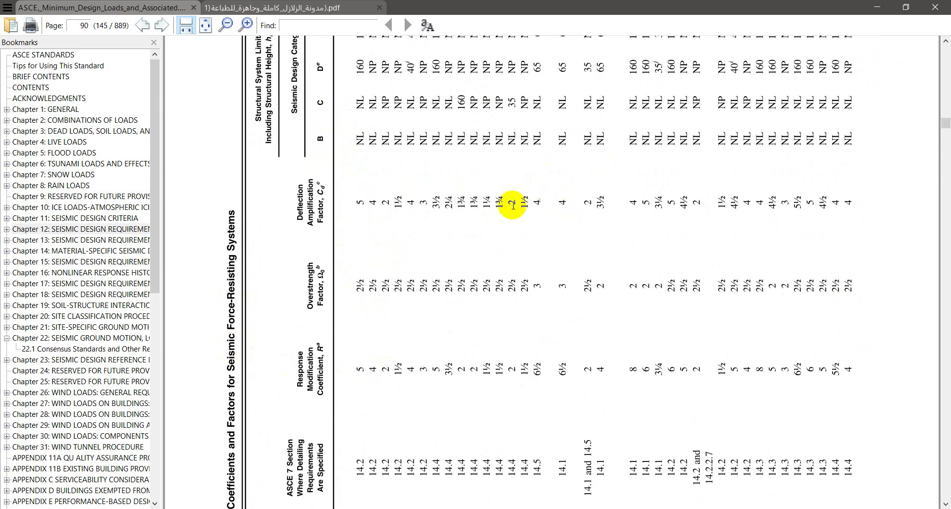
{"action": "scroll", "coordinate": [498, 204], "scroll_direction": "down", "scroll_amount": 20}
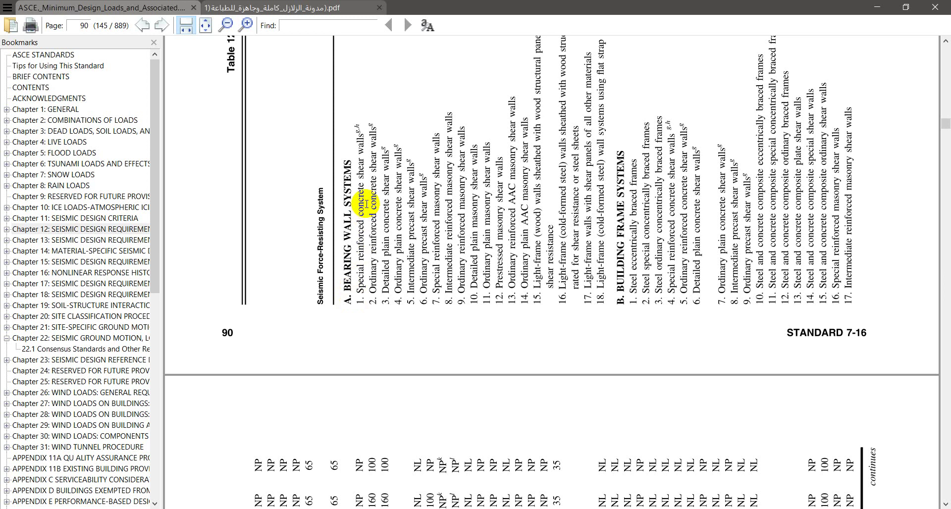
- Check the Story4 plan in ETABS, return to the PDF, and look through Table 12.2-1 for the moment-resisting frame systems
{"action": "key", "text": "alt+Tab"}
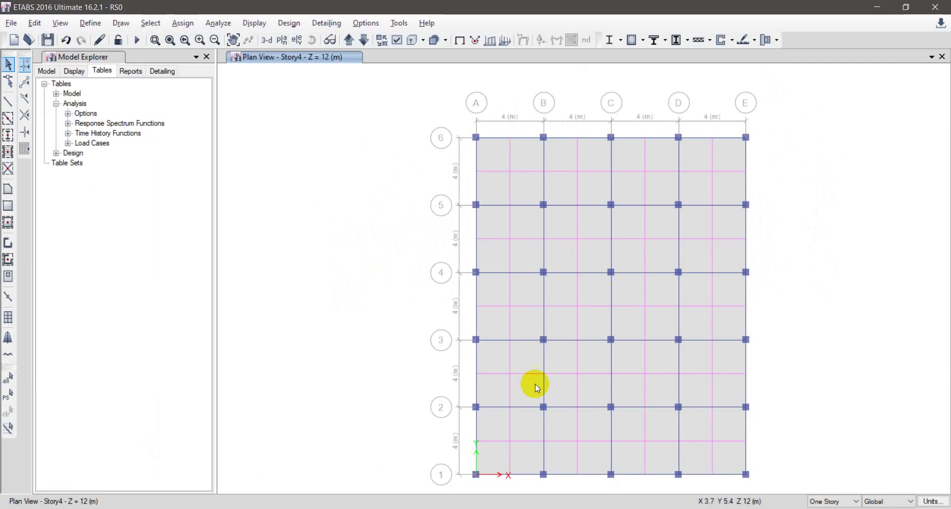
{"action": "mouse_move", "coordinate": [599, 507]}
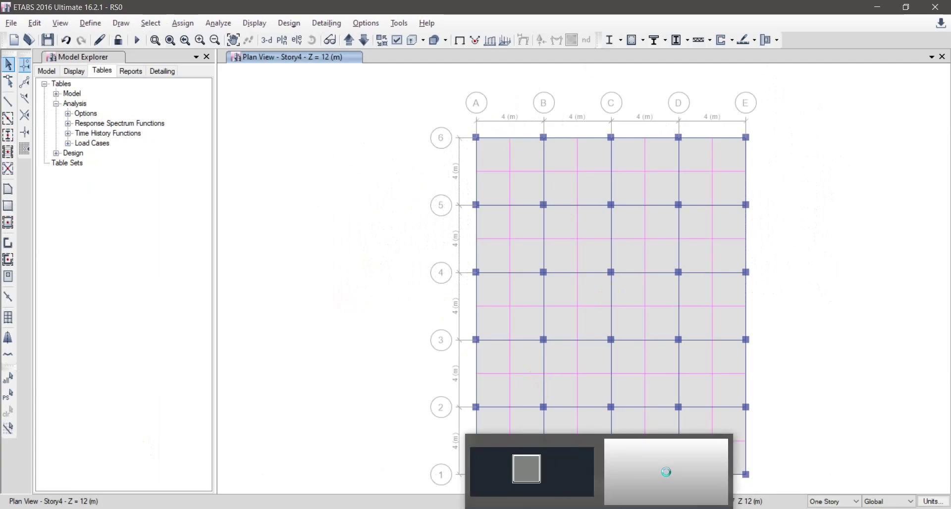
{"action": "left_click", "coordinate": [666, 472]}
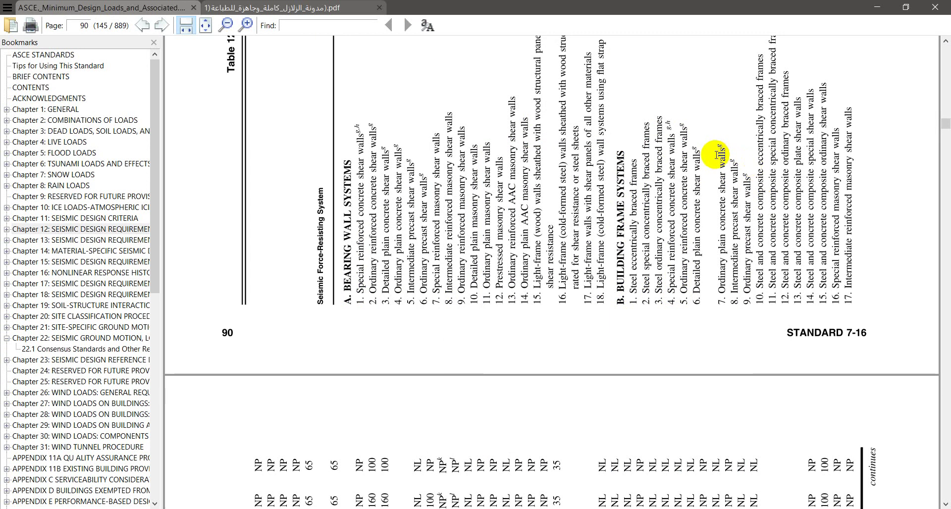
{"action": "scroll", "coordinate": [757, 110], "scroll_direction": "up", "scroll_amount": 1}
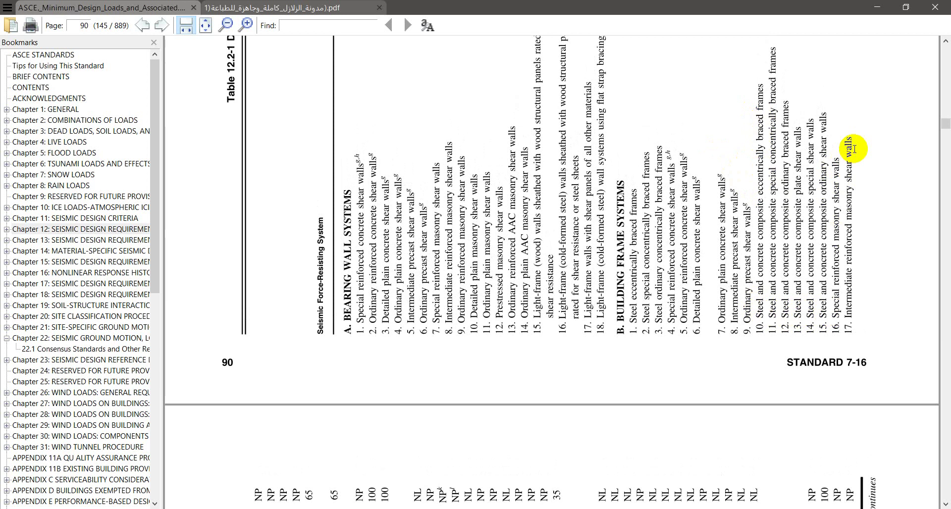
{"action": "scroll", "coordinate": [236, 412], "scroll_direction": "down", "scroll_amount": 15}
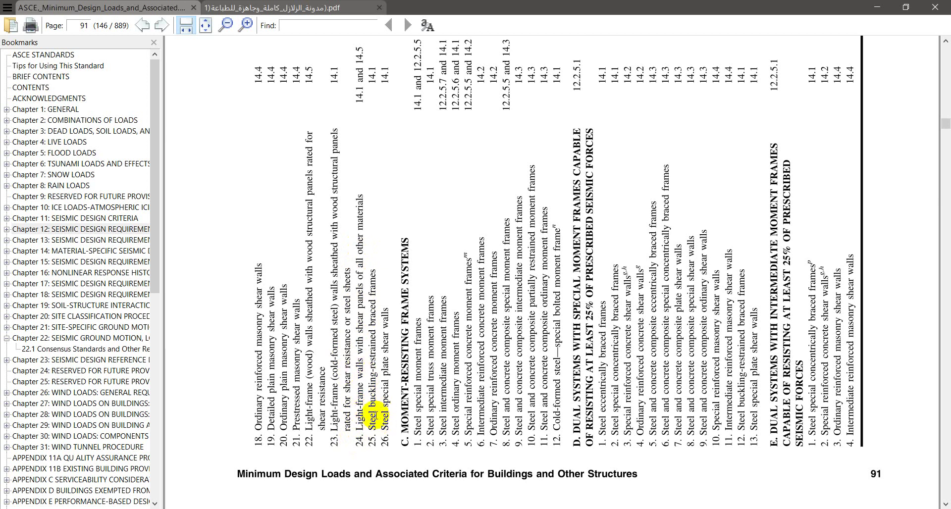
{"action": "scroll", "coordinate": [405, 425], "scroll_direction": "down", "scroll_amount": 1}
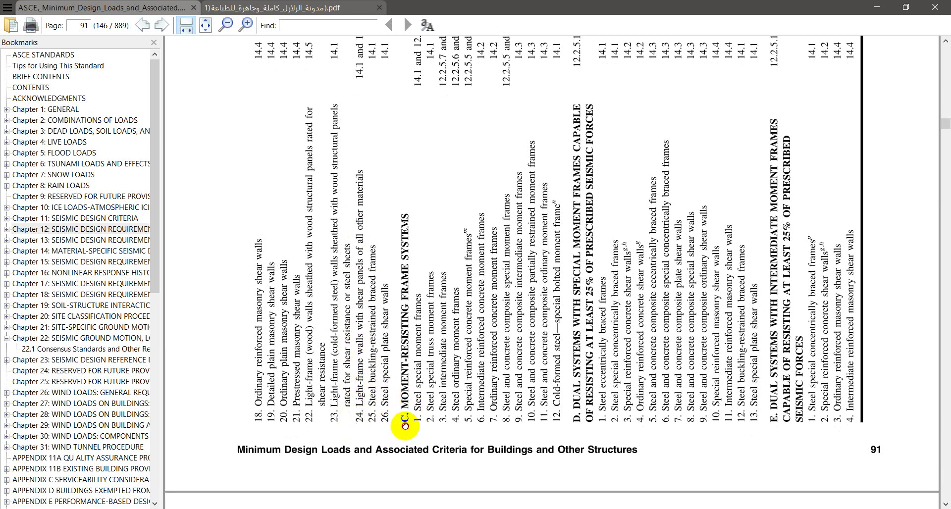
- Examine section C of Table 12.2-1, selecting its heading, the special reinforced concrete moment frames entry, and that row's coefficients
{"action": "left_click_drag", "start_coordinate": [405, 425], "coordinate": [405, 204]}
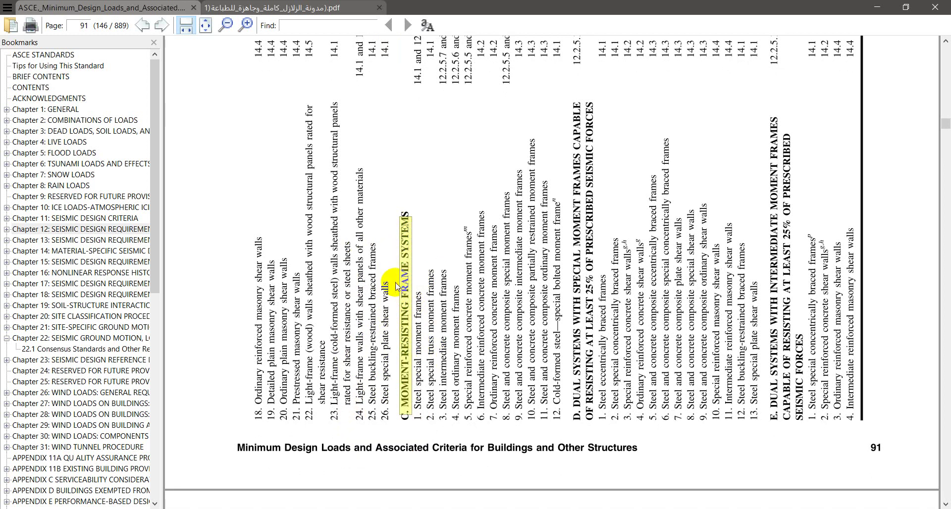
{"action": "left_click", "coordinate": [439, 325]}
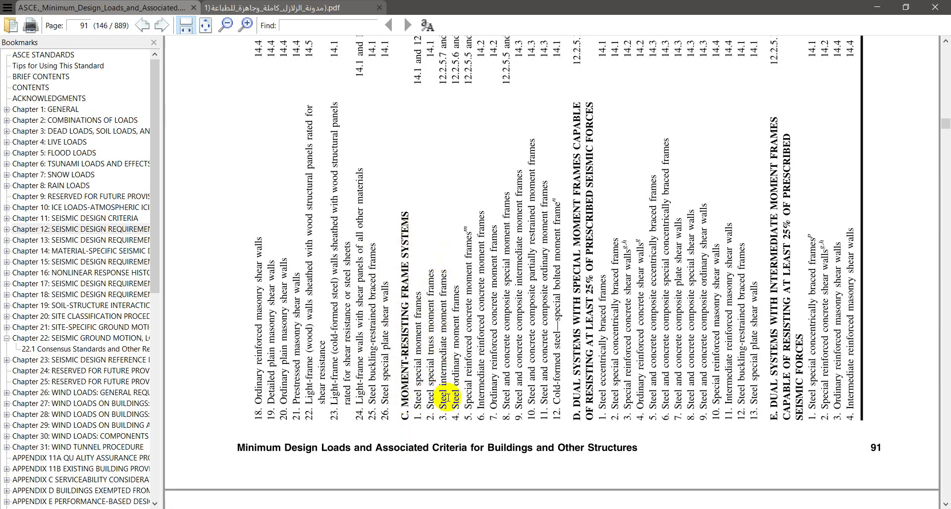
{"action": "left_click_drag", "start_coordinate": [468, 402], "coordinate": [468, 234]}
{"action": "scroll", "coordinate": [465, 240], "scroll_direction": "up", "scroll_amount": 5}
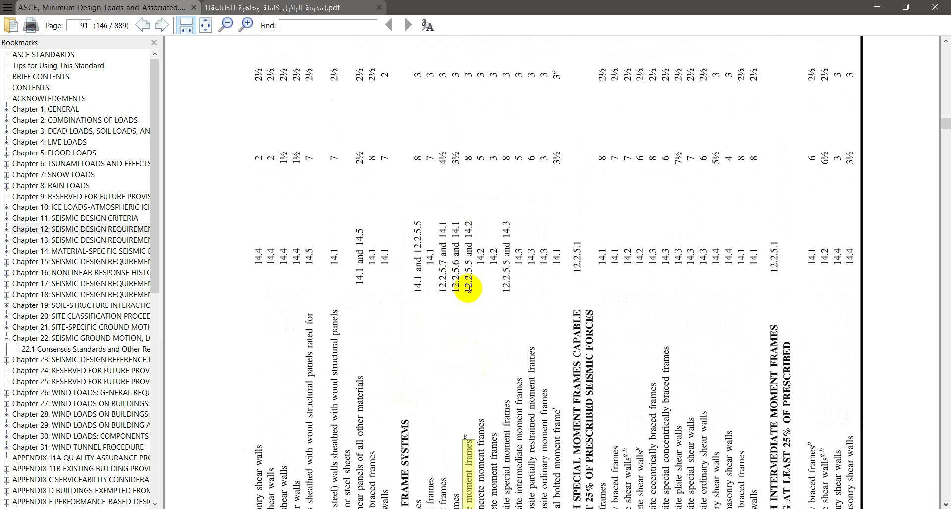
{"action": "left_click_drag", "start_coordinate": [465, 287], "coordinate": [474, 91]}
{"action": "scroll", "coordinate": [471, 155], "scroll_direction": "up", "scroll_amount": 1}
{"action": "scroll", "coordinate": [478, 142], "scroll_direction": "up", "scroll_amount": 1}
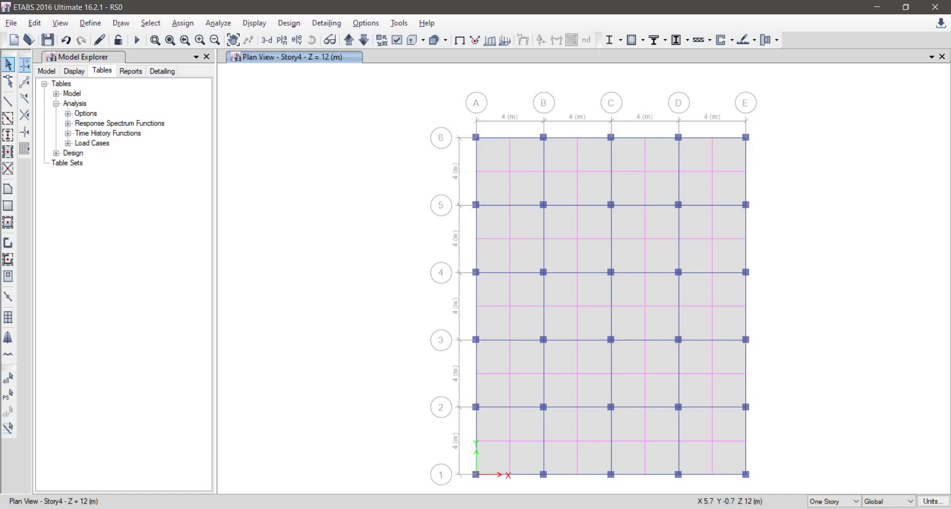
- Return to the Word document and add "Special Frame" as an equation line below the C_s formula
{"action": "key", "text": "alt+Tab"}
{"action": "key", "text": "alt+Tab"}
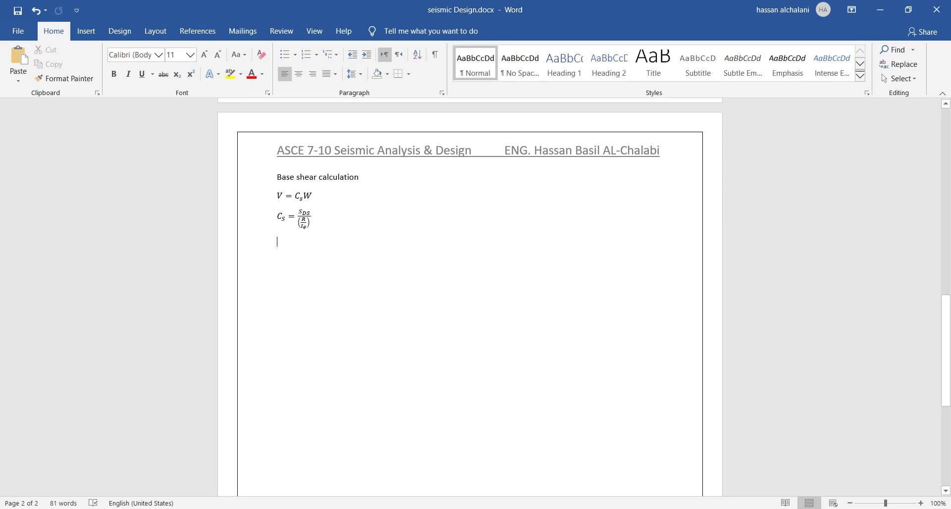
{"action": "key", "text": "alt+equal"}
{"action": "type", "text": "Spe"}
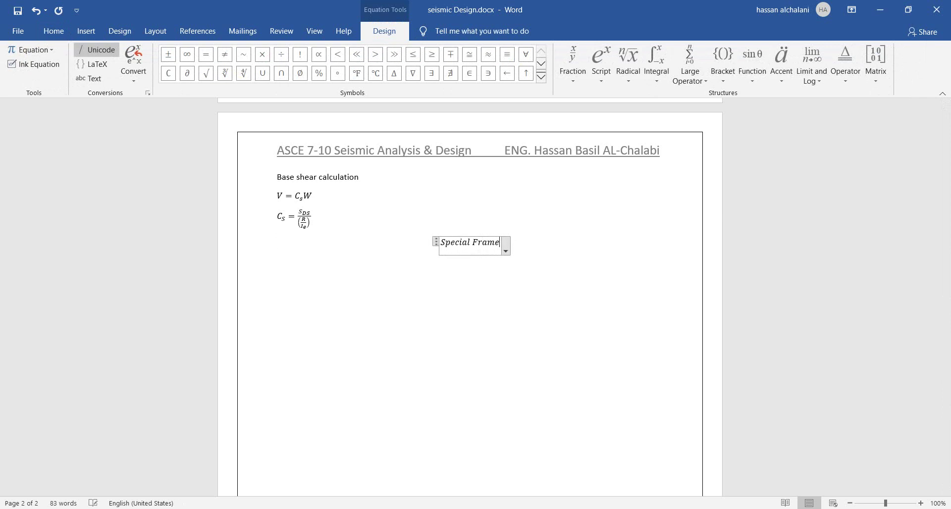
{"action": "type", "text": "cial Frame"}
{"action": "key", "text": "Return"}
- Add the equation line R = 8, C_d = 5.5, Ω_0 = 3 below "Special Frame"
{"action": "key", "text": "alt+equal"}
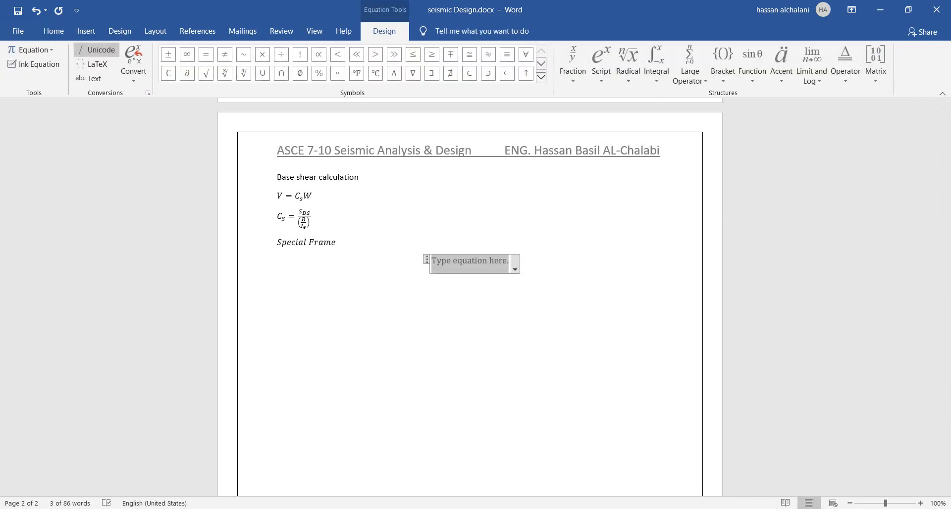
{"action": "type", "text": "R=8"}
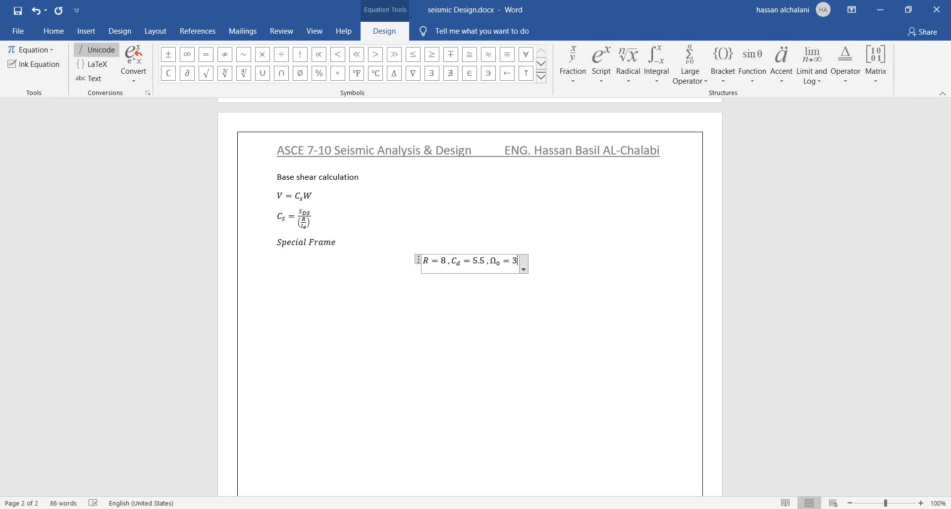
{"action": "key", "text": "Return"}
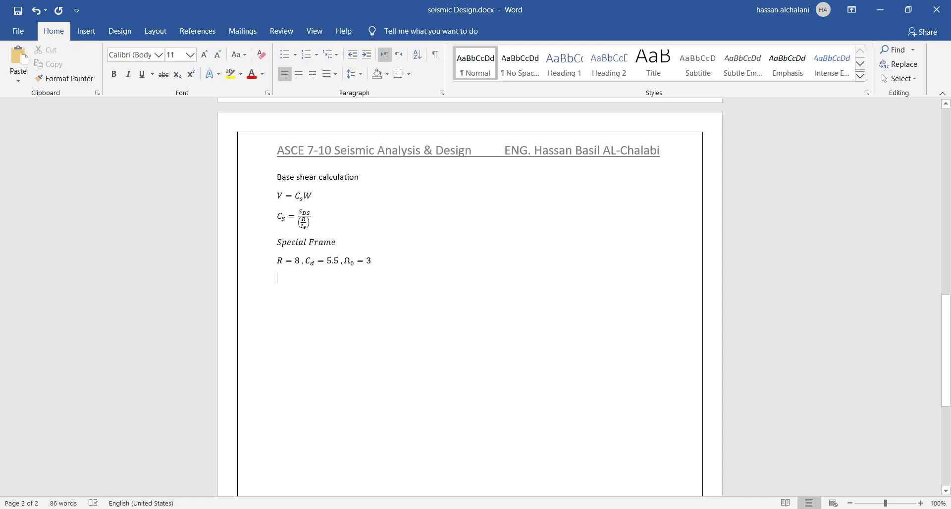
- Switch to the ASCE PDF and find the C_s equation (12.8-2) to read where the Importance Factor I_e is defined
{"action": "key", "text": "alt+Tab"}
{"action": "key", "text": "alt+Tab"}
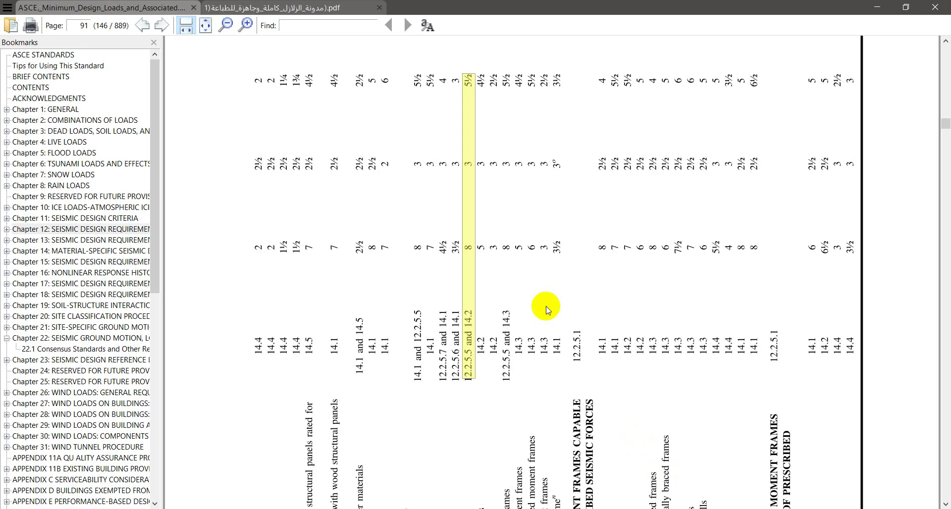
{"action": "scroll", "coordinate": [317, 242], "scroll_direction": "down", "scroll_amount": 15}
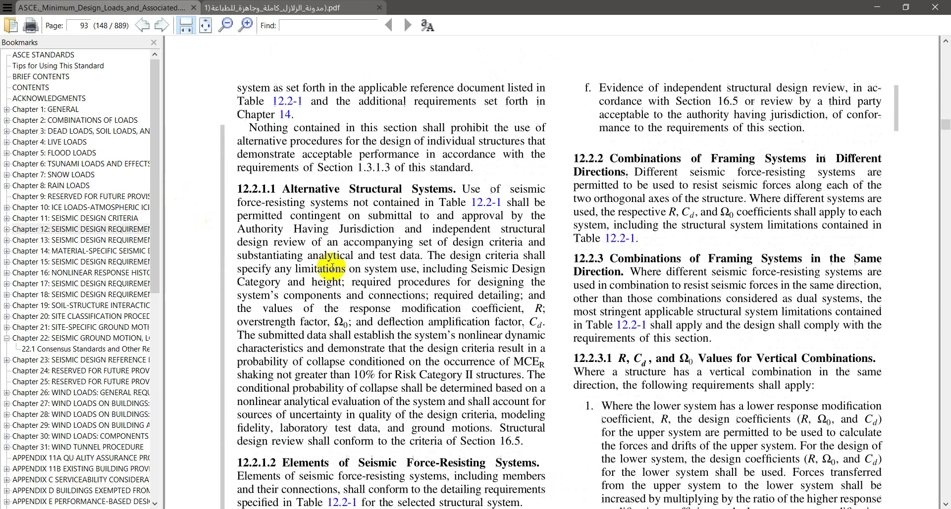
{"action": "scroll", "coordinate": [335, 277], "scroll_direction": "down", "scroll_amount": 20}
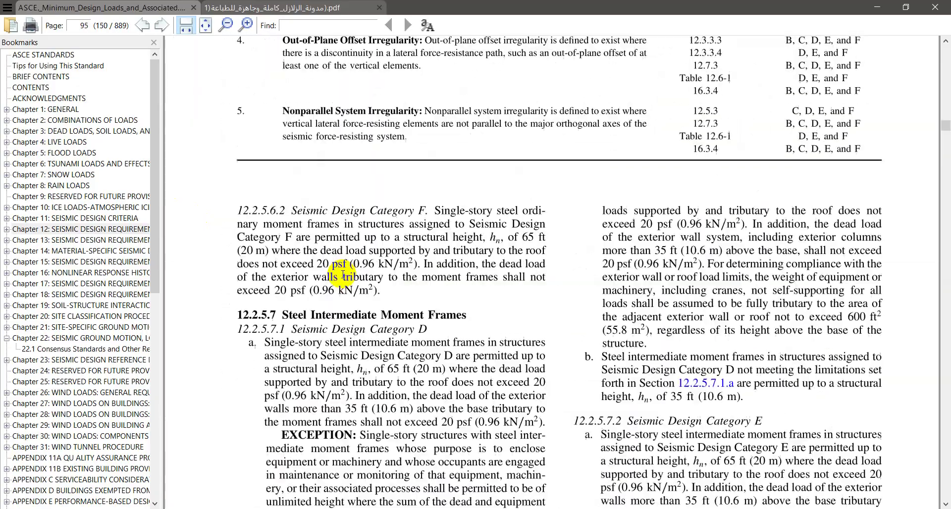
{"action": "scroll", "coordinate": [352, 269], "scroll_direction": "down", "scroll_amount": 15}
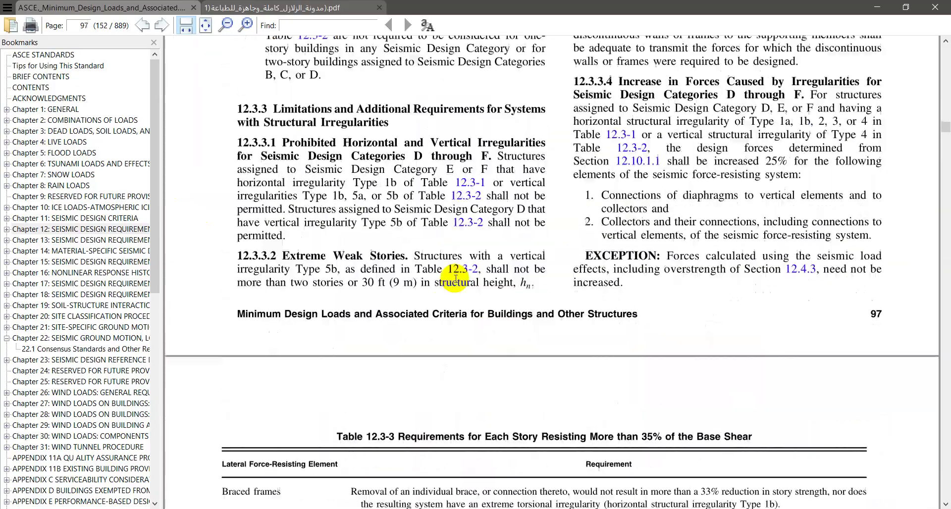
{"action": "scroll", "coordinate": [458, 279], "scroll_direction": "down", "scroll_amount": 15}
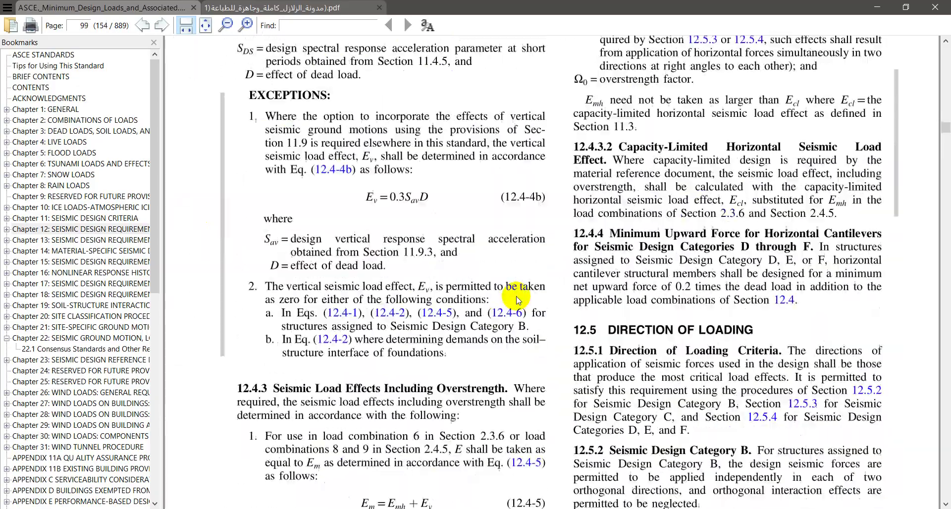
{"action": "scroll", "coordinate": [516, 299], "scroll_direction": "down", "scroll_amount": 15}
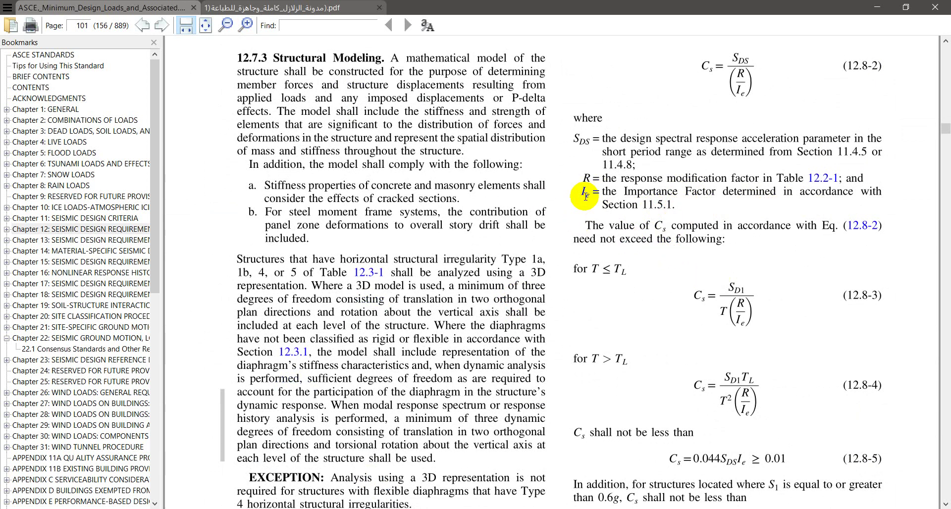
- Go to Chapter 11 and find Section 11.5.1 Importance Factor, selecting its reference to Table 1.5-2
{"action": "left_click", "coordinate": [90, 223]}
{"action": "scroll", "coordinate": [416, 237], "scroll_direction": "down", "scroll_amount": 20}
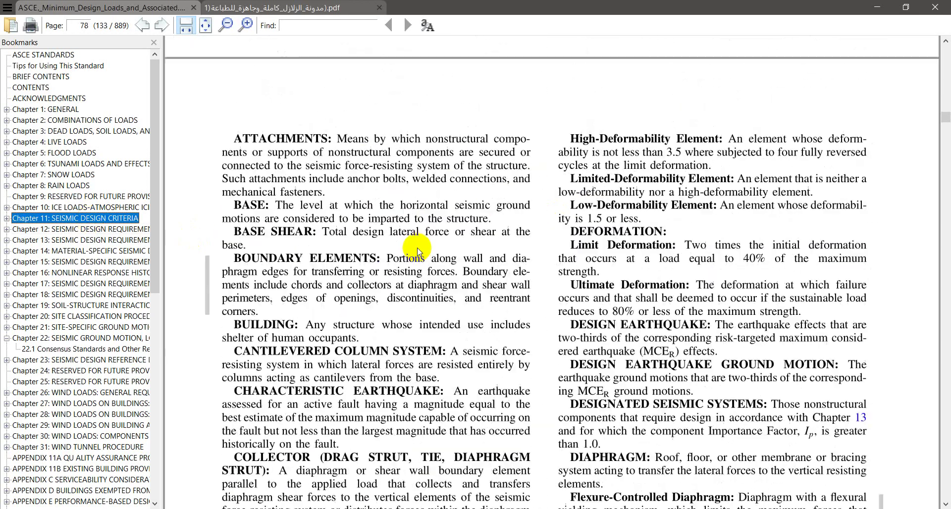
{"action": "scroll", "coordinate": [418, 249], "scroll_direction": "down", "scroll_amount": 20}
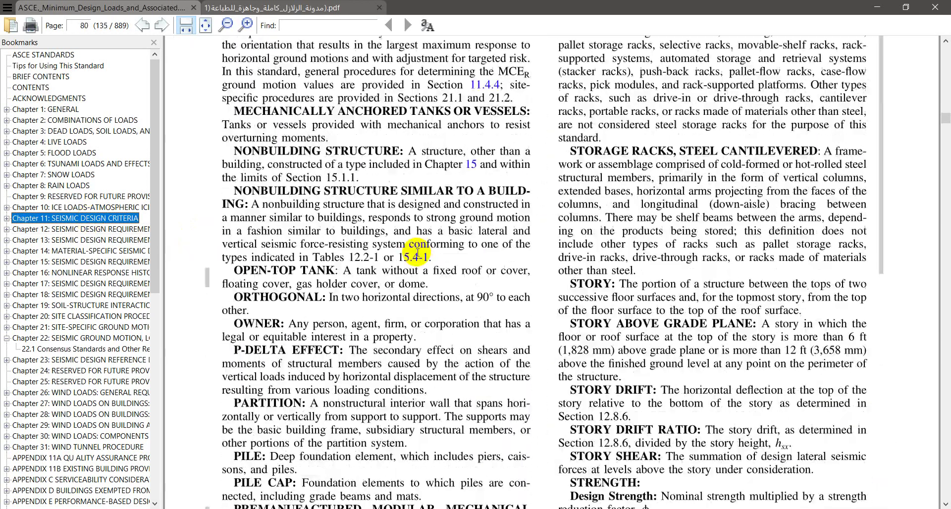
{"action": "scroll", "coordinate": [418, 253], "scroll_direction": "down", "scroll_amount": 20}
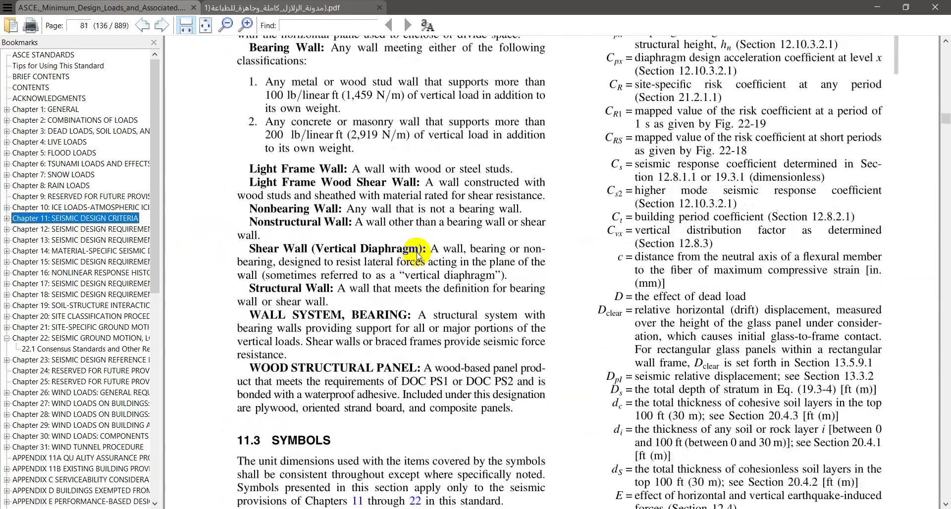
{"action": "scroll", "coordinate": [417, 253], "scroll_direction": "down", "scroll_amount": 20}
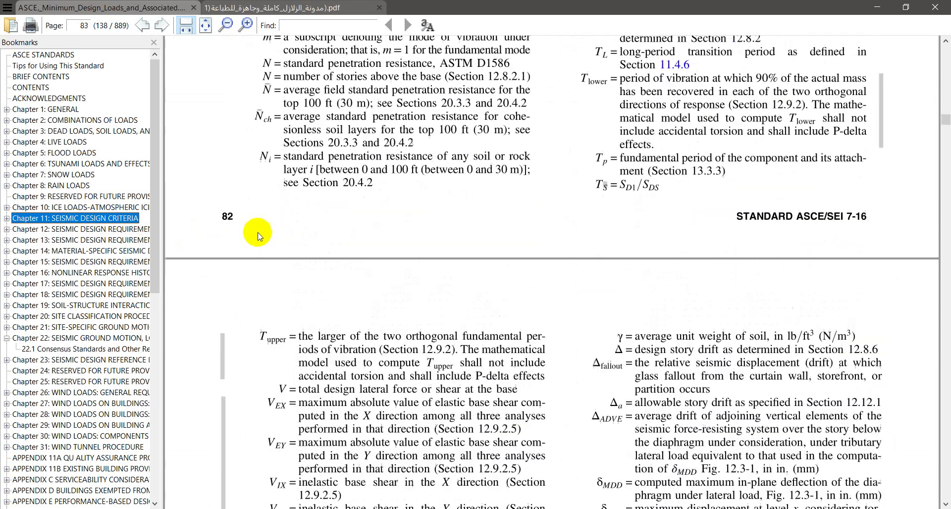
{"action": "scroll", "coordinate": [247, 233], "scroll_direction": "down", "scroll_amount": 6}
{"action": "scroll", "coordinate": [248, 233], "scroll_direction": "down", "scroll_amount": 20}
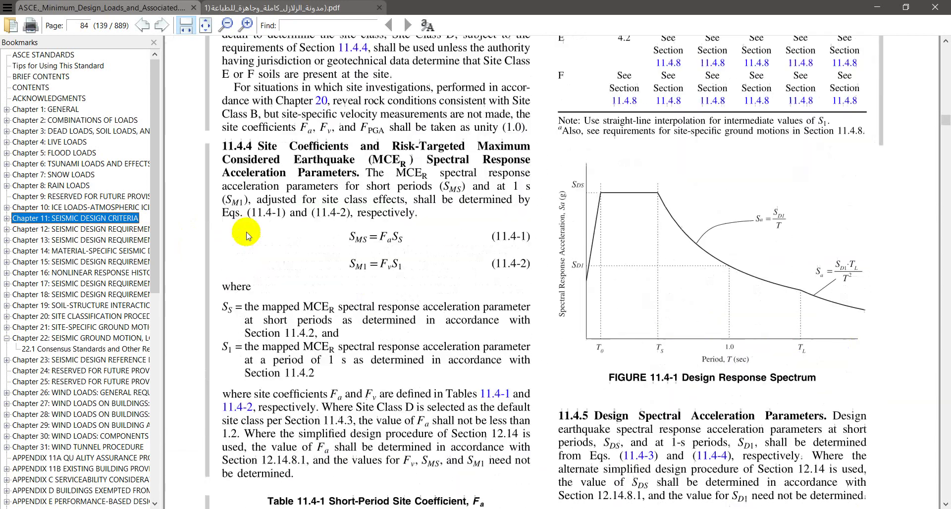
{"action": "scroll", "coordinate": [247, 235], "scroll_direction": "down", "scroll_amount": 6}
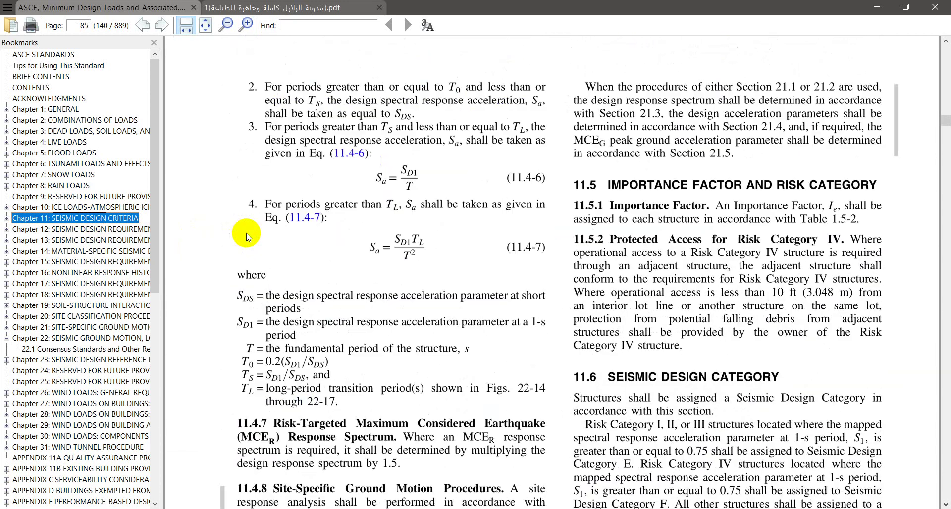
{"action": "scroll", "coordinate": [246, 237], "scroll_direction": "down", "scroll_amount": 13}
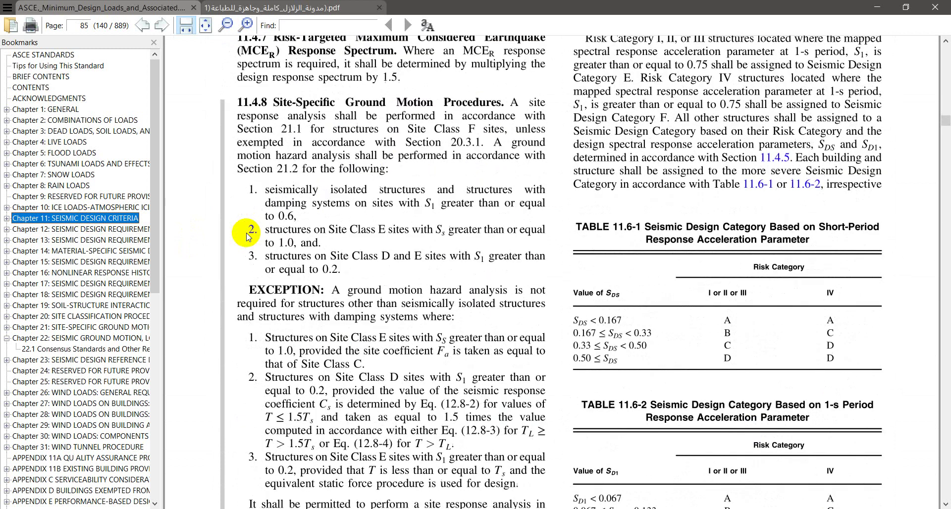
{"action": "scroll", "coordinate": [246, 237], "scroll_direction": "down", "scroll_amount": 5}
{"action": "scroll", "coordinate": [246, 237], "scroll_direction": "up", "scroll_amount": 18}
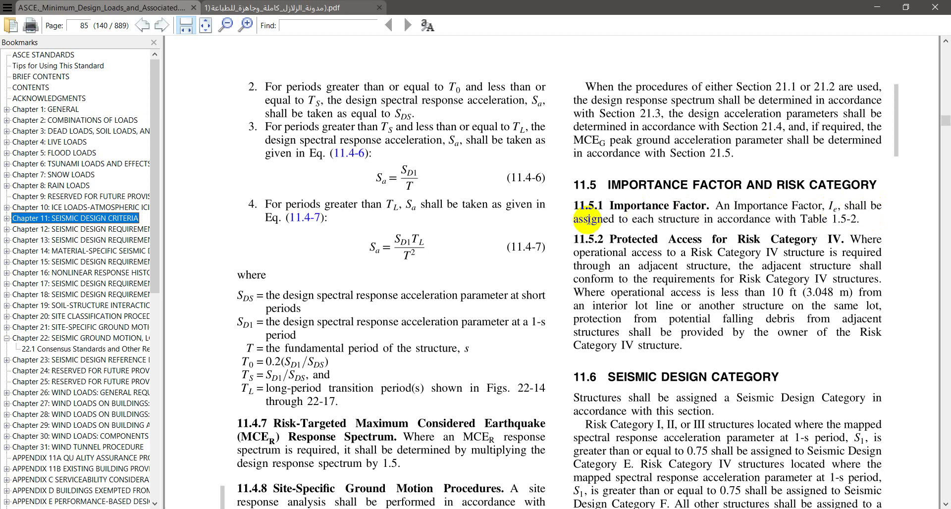
{"action": "left_click_drag", "start_coordinate": [578, 219], "coordinate": [864, 220]}
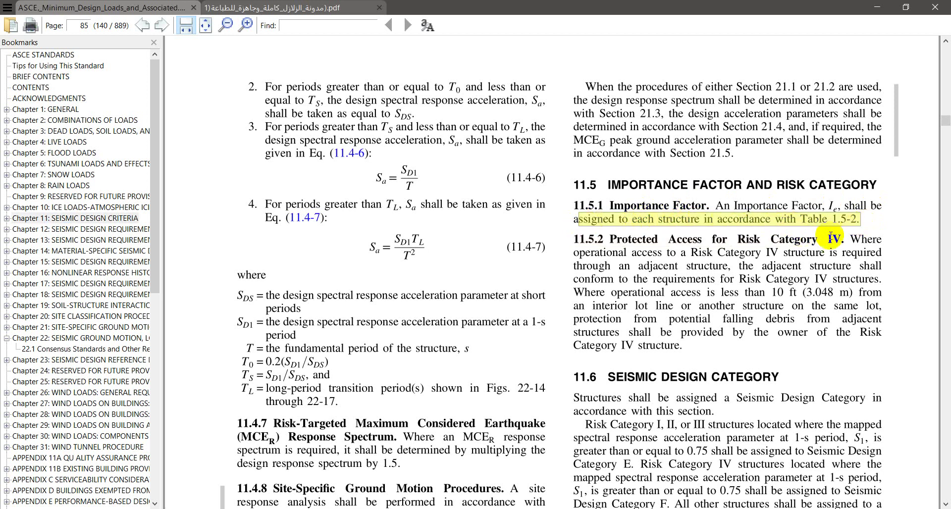
{"action": "left_click", "coordinate": [843, 217]}
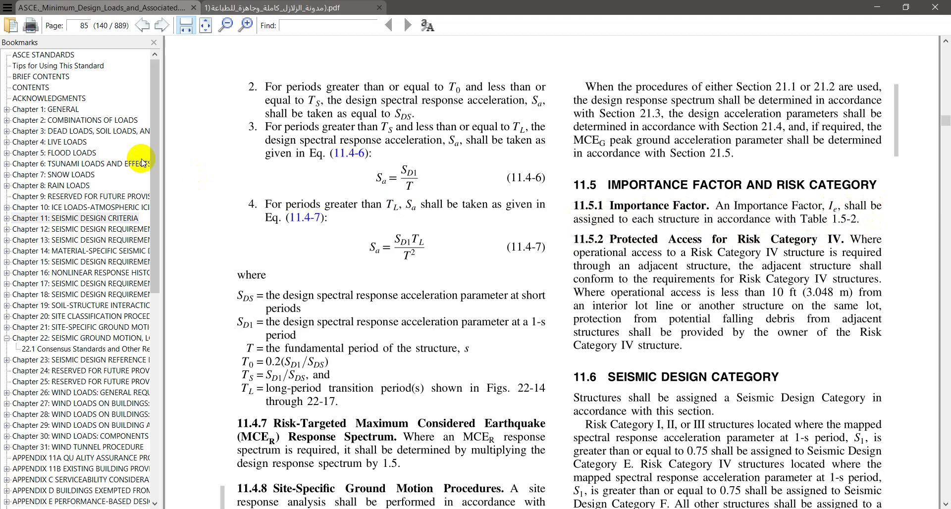
- Go to Chapter 1 and examine Table 1.5-2, selecting its seismic importance factors by risk category
{"action": "left_click", "coordinate": [51, 109]}
{"action": "scroll", "coordinate": [416, 218], "scroll_direction": "down", "scroll_amount": 15}
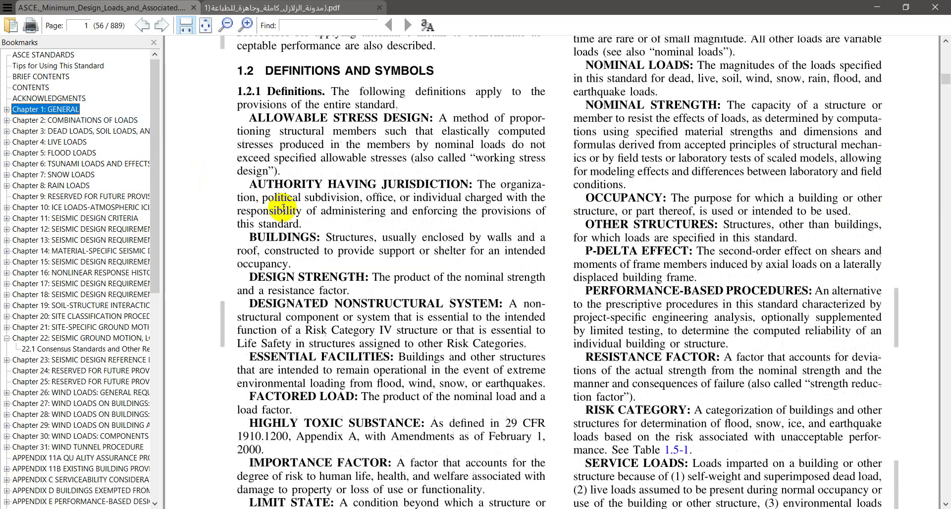
{"action": "scroll", "coordinate": [283, 207], "scroll_direction": "down", "scroll_amount": 8}
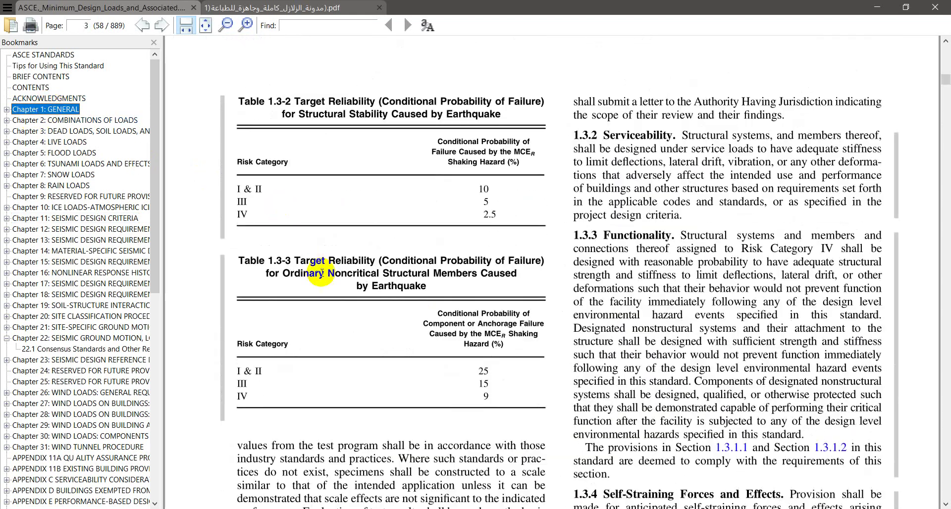
{"action": "scroll", "coordinate": [330, 235], "scroll_direction": "down", "scroll_amount": 1}
{"action": "scroll", "coordinate": [331, 229], "scroll_direction": "down", "scroll_amount": 20}
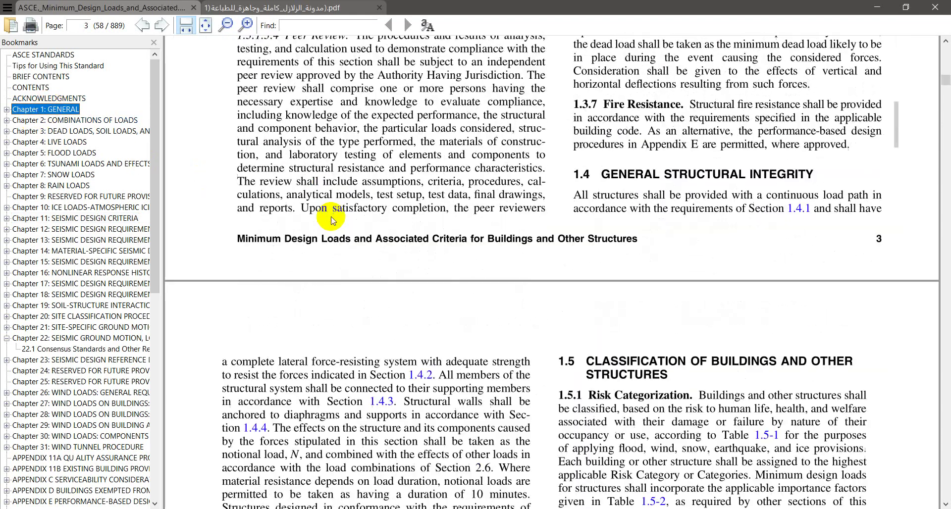
{"action": "scroll", "coordinate": [336, 221], "scroll_direction": "down", "scroll_amount": 18}
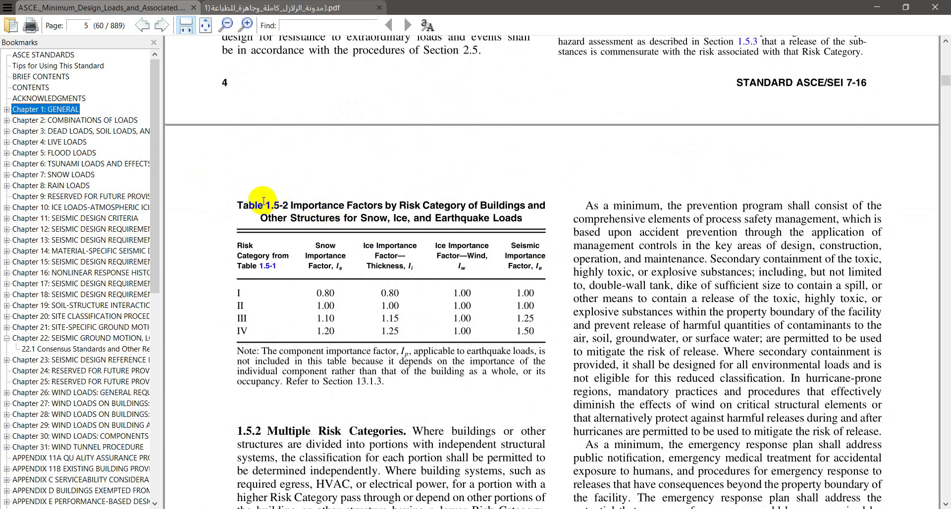
{"action": "left_click_drag", "start_coordinate": [238, 201], "coordinate": [516, 329]}
{"action": "left_click", "coordinate": [516, 329]}
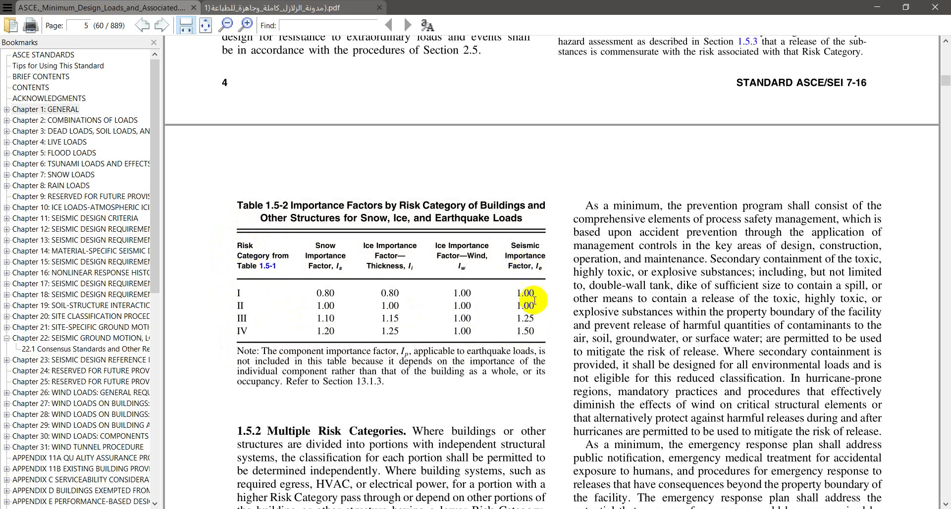
{"action": "left_click_drag", "start_coordinate": [534, 286], "coordinate": [523, 331]}
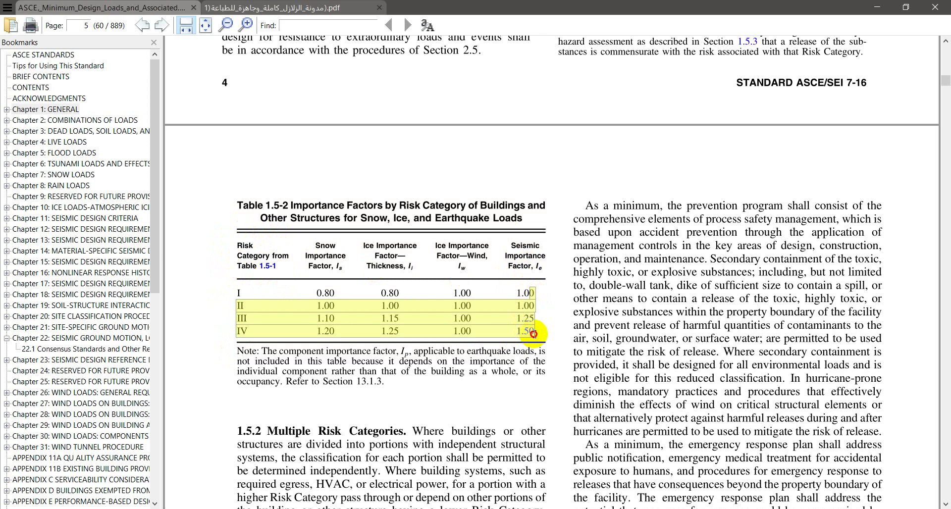
{"action": "left_click", "coordinate": [534, 333]}
- Examine the building descriptions in Table 1.5-1 to determine the structure's risk category, selecting text in the Category II entry
{"action": "scroll", "coordinate": [534, 329], "scroll_direction": "up", "scroll_amount": 10}
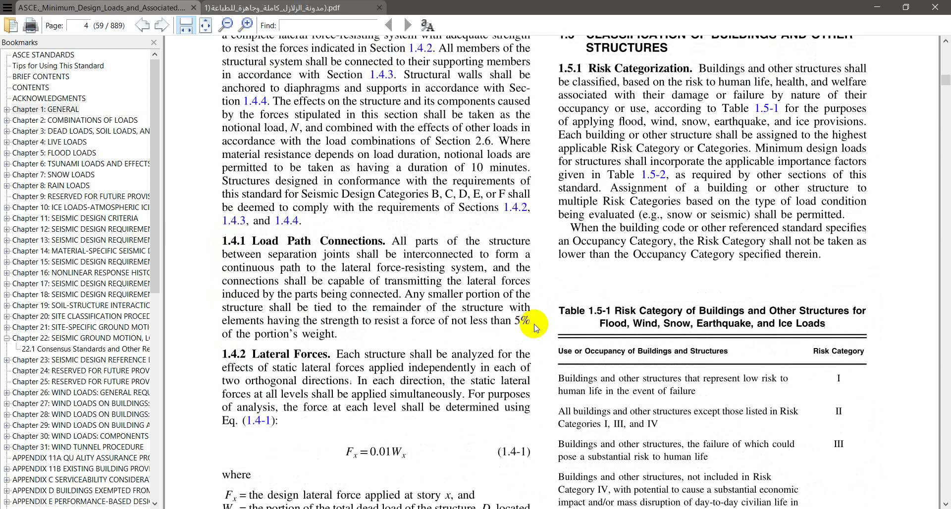
{"action": "scroll", "coordinate": [607, 322], "scroll_direction": "down", "scroll_amount": 3}
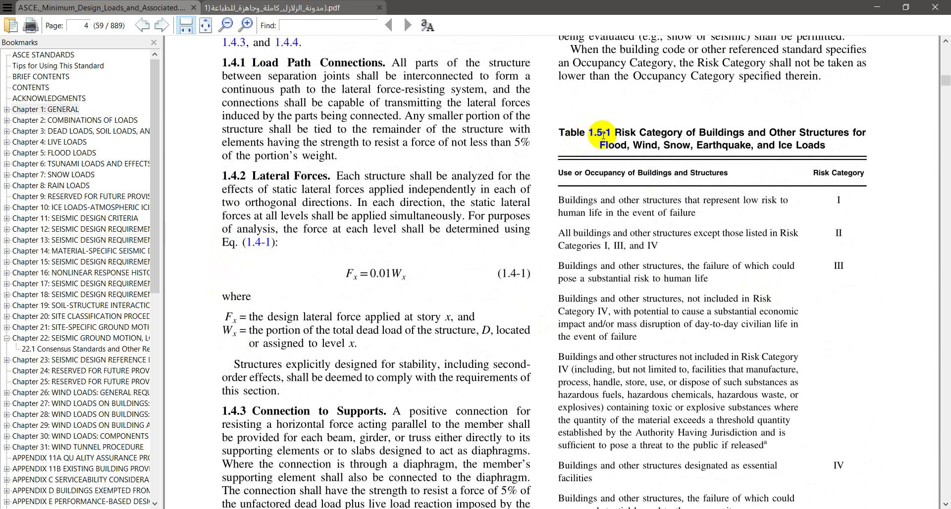
{"action": "left_click_drag", "start_coordinate": [603, 132], "coordinate": [691, 141]}
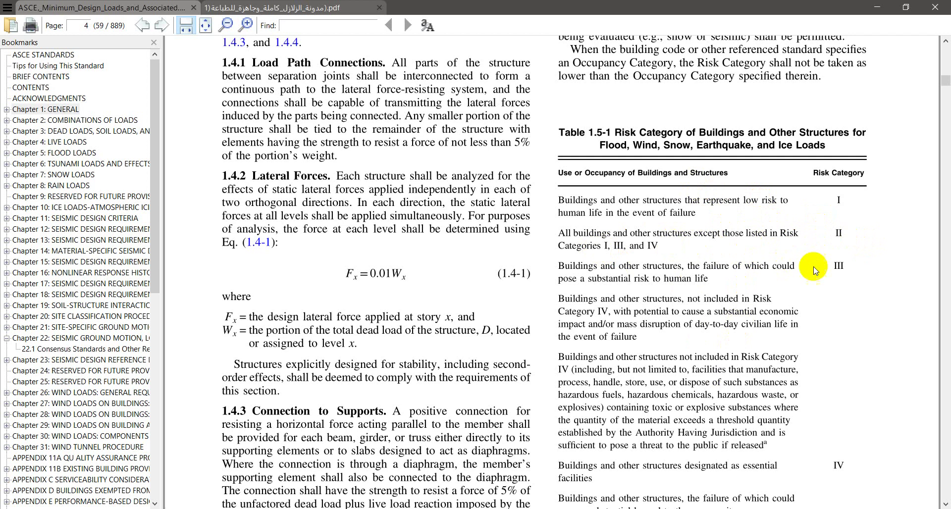
{"action": "scroll", "coordinate": [800, 426], "scroll_direction": "down", "scroll_amount": 1}
{"action": "scroll", "coordinate": [788, 374], "scroll_direction": "up", "scroll_amount": 1}
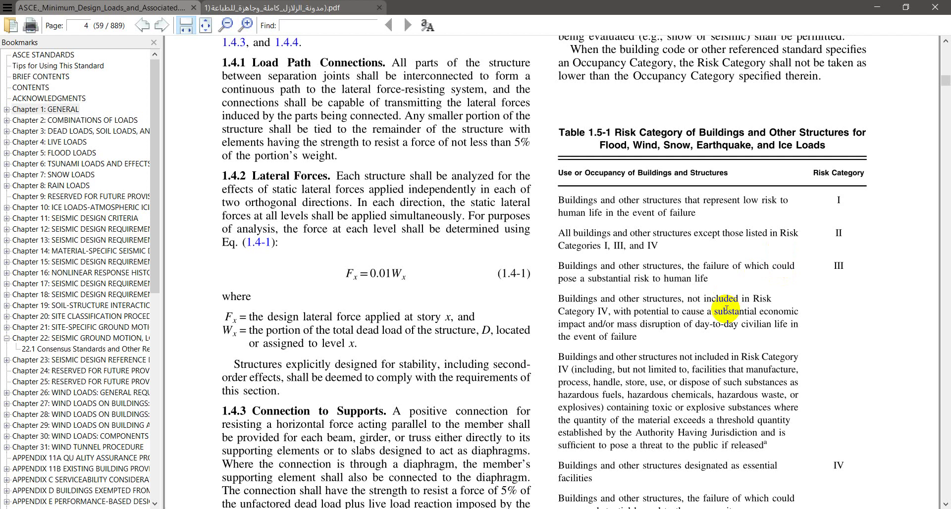
{"action": "scroll", "coordinate": [726, 309], "scroll_direction": "down", "scroll_amount": 3}
{"action": "scroll", "coordinate": [731, 297], "scroll_direction": "down", "scroll_amount": 3}
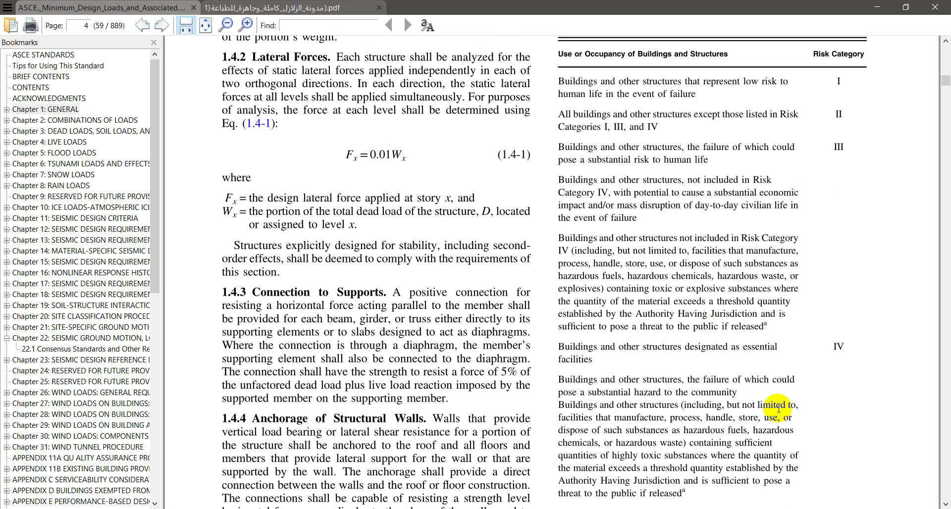
{"action": "scroll", "coordinate": [778, 411], "scroll_direction": "up", "scroll_amount": 6}
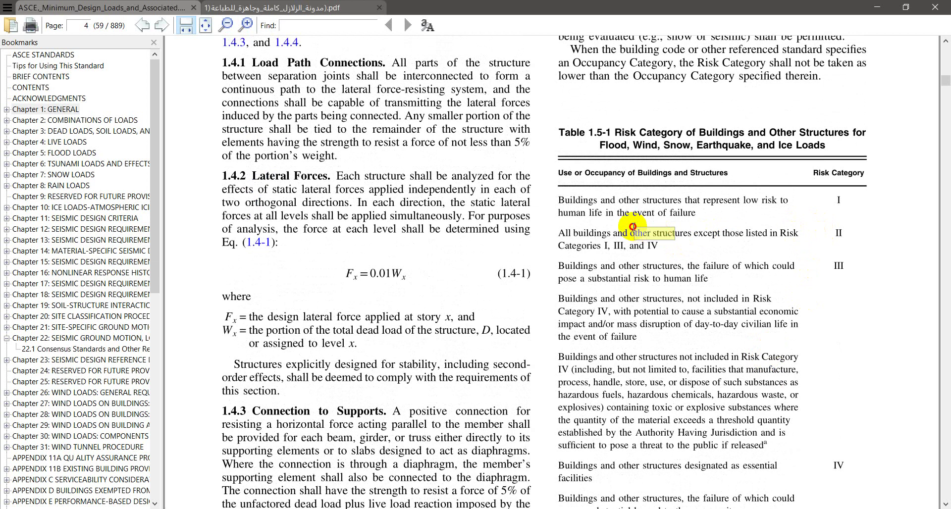
{"action": "left_click_drag", "start_coordinate": [600, 231], "coordinate": [559, 211]}
{"action": "left_click", "coordinate": [600, 231]}
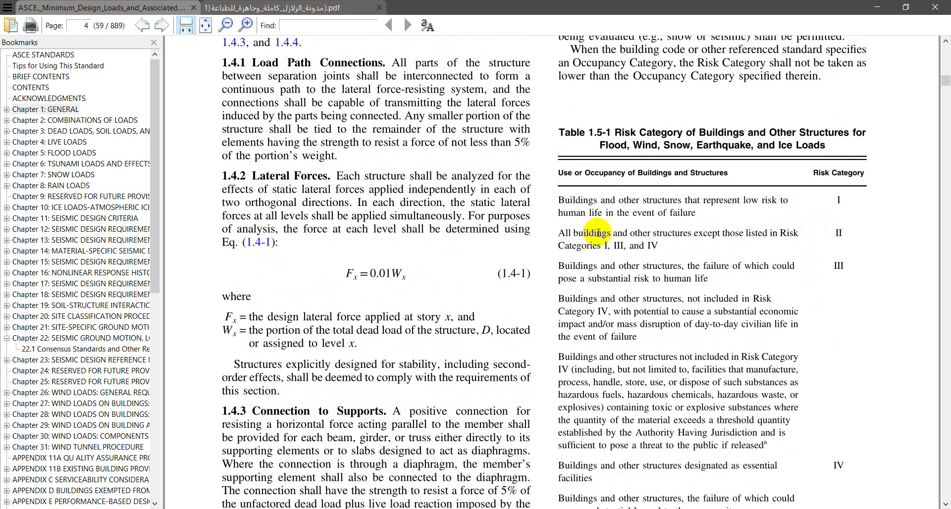
{"action": "scroll", "coordinate": [693, 243], "scroll_direction": "down", "scroll_amount": 2}
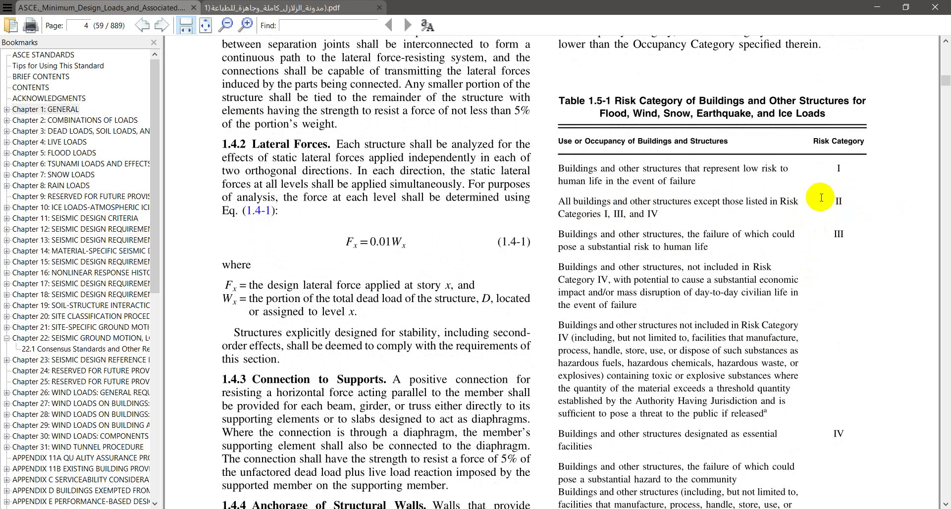
{"action": "scroll", "coordinate": [792, 248], "scroll_direction": "down", "scroll_amount": 10}
- Return to the Word document and add "Risk Category II" as an equation line below the R, C_d and Ω_0 values
{"action": "key", "text": "alt+Tab"}
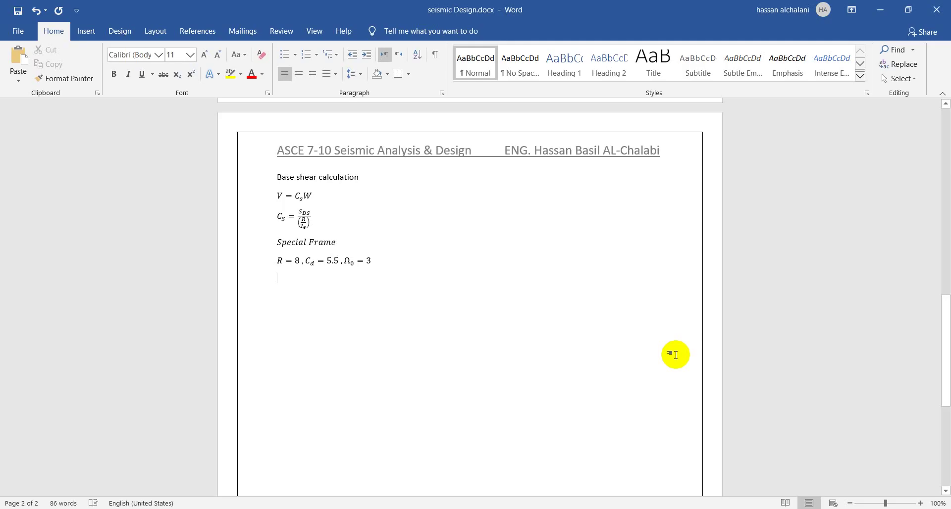
{"action": "key", "text": "alt+equal"}
{"action": "type", "text": "Risk Ca"}
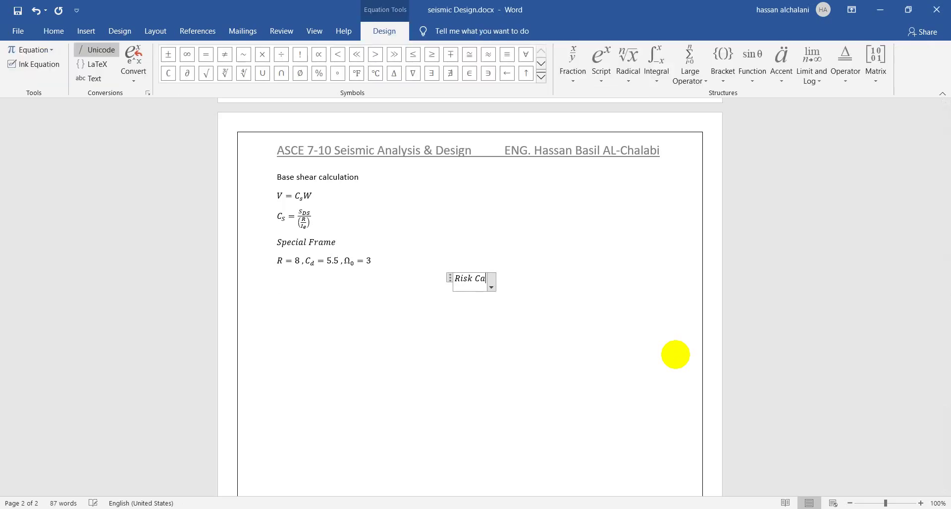
{"action": "type", "text": "tegor"}
{"action": "key", "text": "BackSpace"}
{"action": "key", "text": "BackSpace"}
{"action": "type", "text": "ory"}
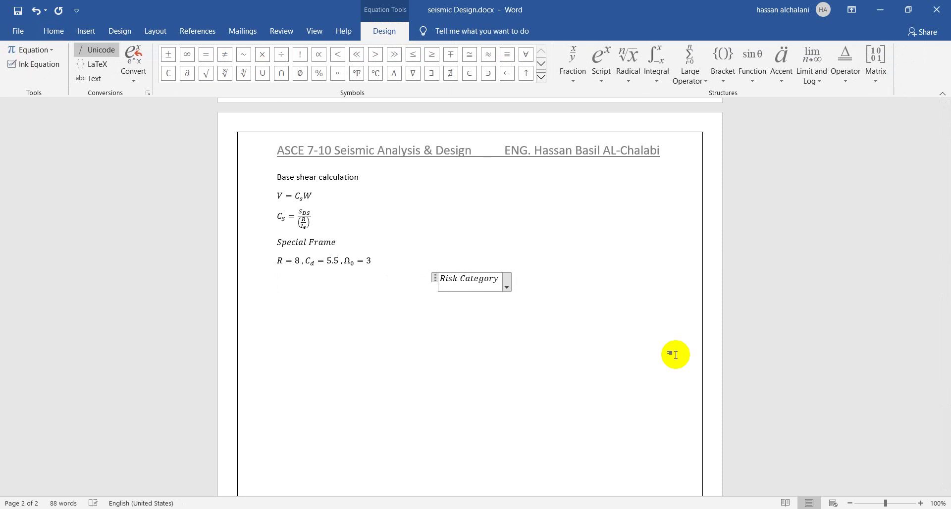
{"action": "type", "text": " II"}
{"action": "left_click", "coordinate": [675, 354]}
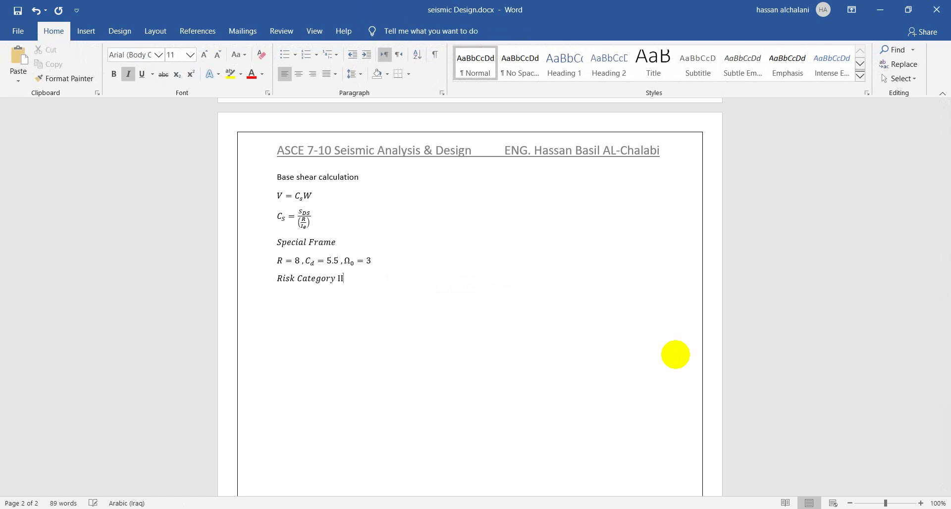
- Add the equation "I_e = 1" beside Risk Category II in the Word document, checking the Category II row of Table 1.5-2 in the ASCE PDF
{"action": "key", "text": "alt+shift"}
{"action": "key", "text": "alt+equal"}
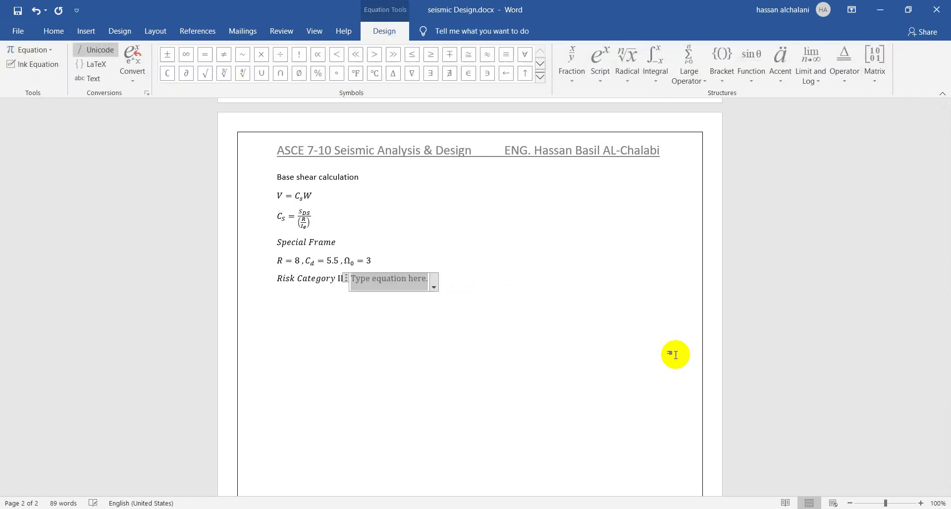
{"action": "type", "text": "I_e ="}
{"action": "key", "text": "alt+Tab"}
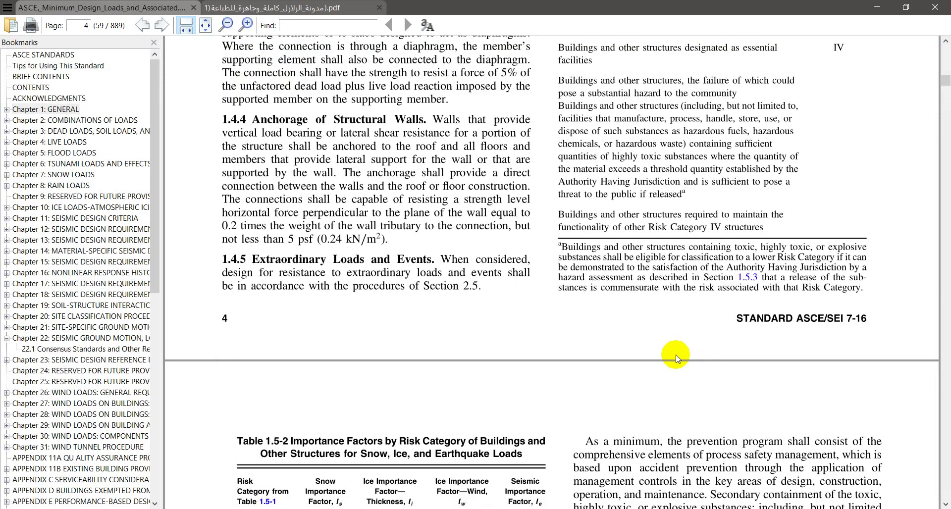
{"action": "scroll", "coordinate": [245, 316], "scroll_direction": "down", "scroll_amount": 3}
{"action": "left_click_drag", "start_coordinate": [240, 364], "coordinate": [540, 365]}
{"action": "key", "text": "alt+Tab"}
{"action": "type", "text": "=1"}
{"action": "key", "text": "Return"}
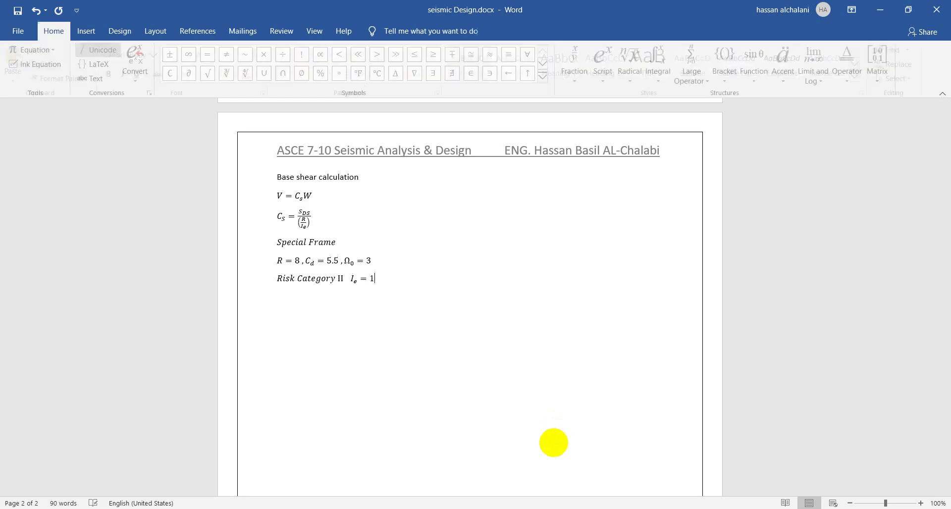
- Add an equation line C_S = 0.312/(8/1) below the risk category, taking S_DS from the previous page
{"action": "key", "text": "alt+equal"}
{"action": "type", "text": "C_S "}
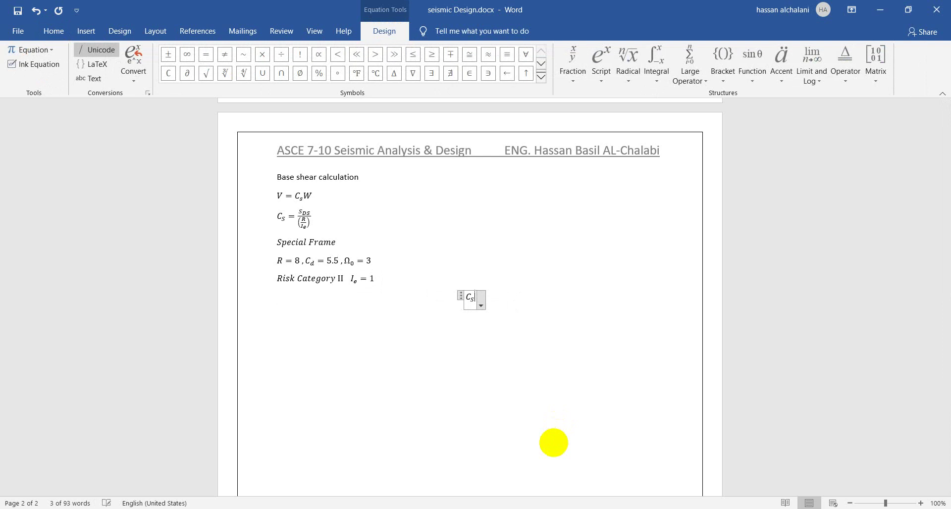
{"action": "type", "text": "= "}
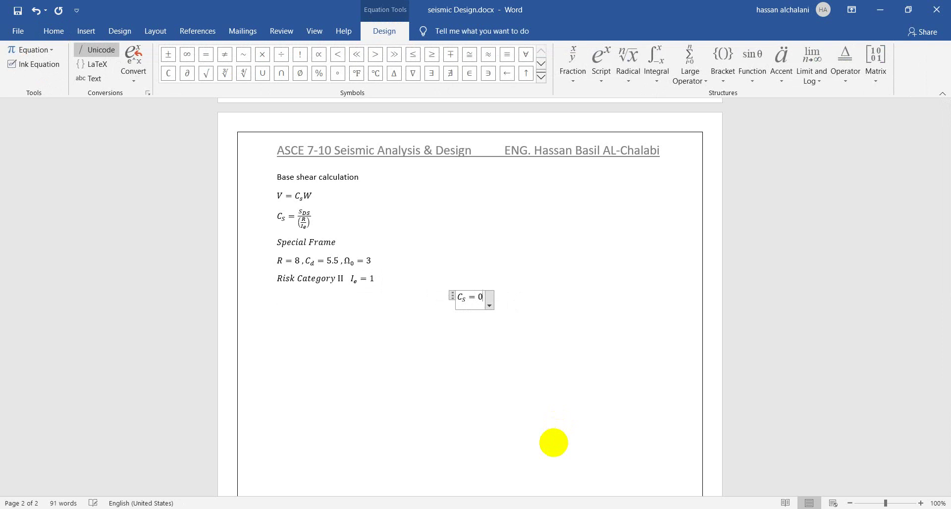
{"action": "type", "text": "0.3"}
{"action": "scroll", "coordinate": [492, 375], "scroll_direction": "up", "scroll_amount": 10}
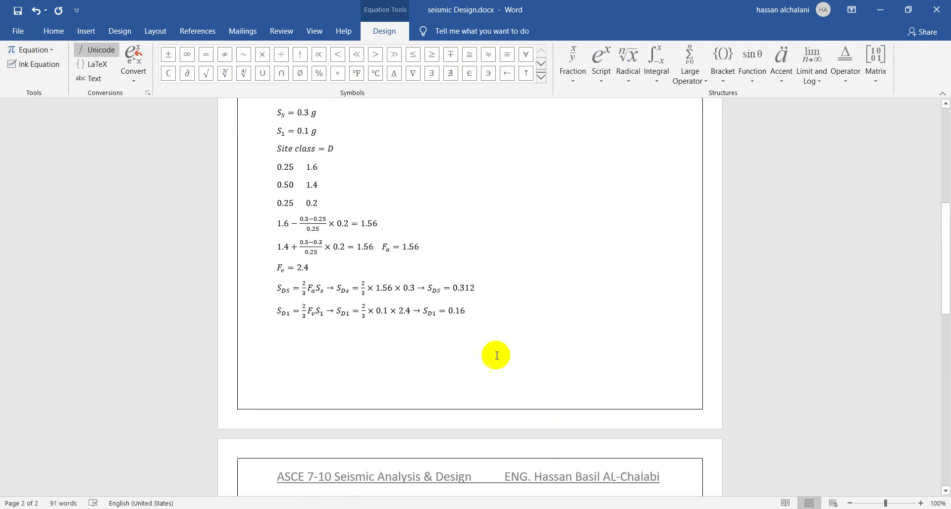
{"action": "scroll", "coordinate": [501, 404], "scroll_direction": "down", "scroll_amount": 10}
{"action": "type", "text": "12"}
{"action": "type", "text": "/("}
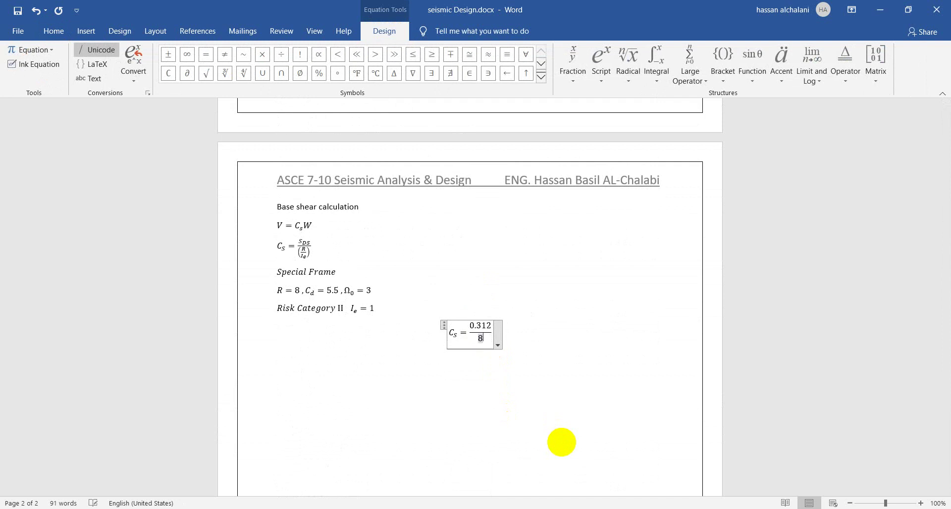
{"action": "type", "text": "8/1"}
{"action": "key", "text": "space"}
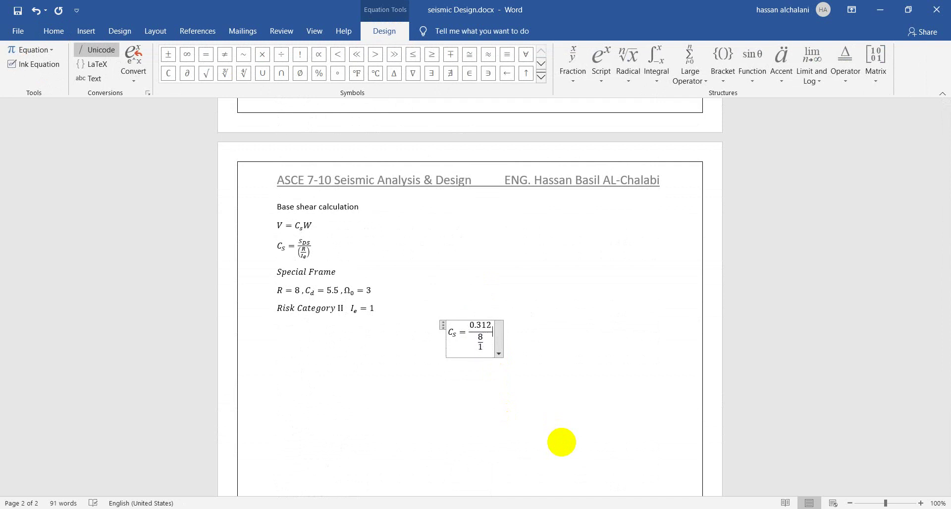
- Complete the C_S equation line with the result "→ C_S = 0.039"
{"action": "type", "text": "->C_S="}
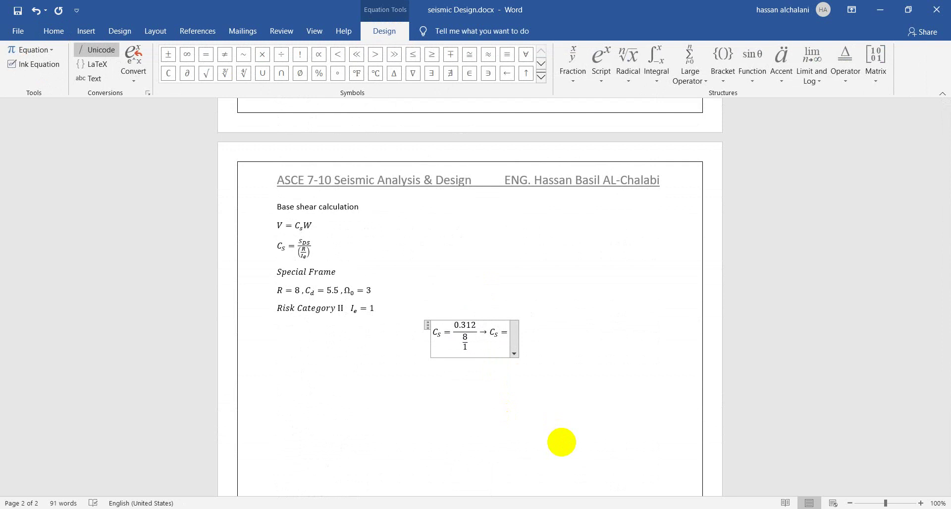
{"action": "type", "text": "0"}
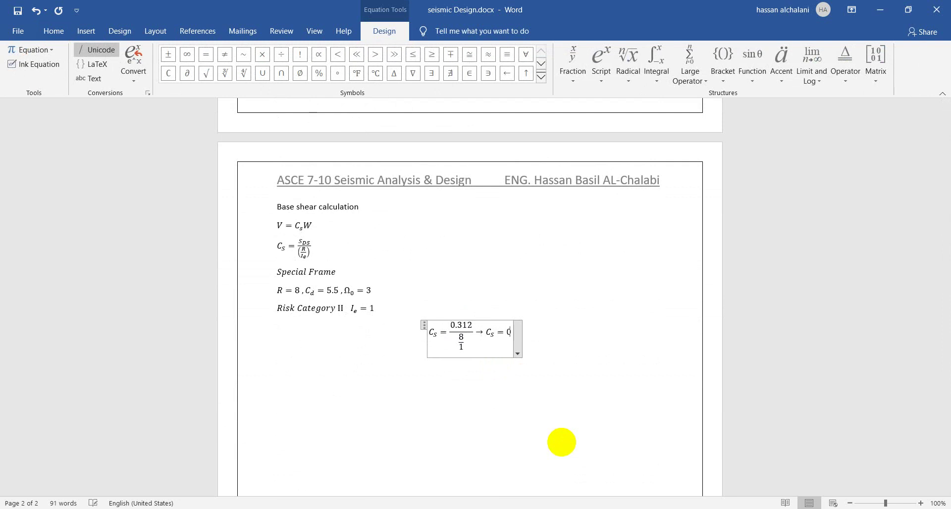
{"action": "type", "text": ".039"}
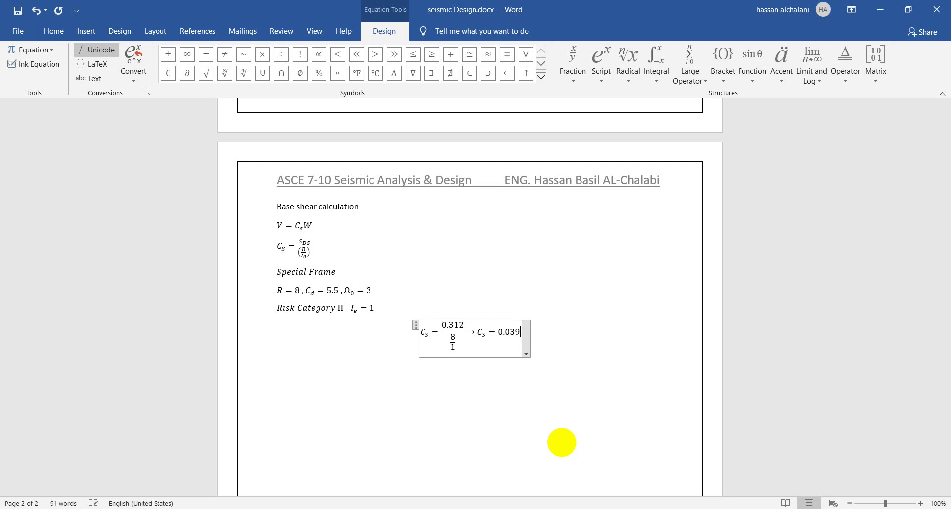
{"action": "key", "text": "Right"}
- Switch to the ASCE PDF, go to Chapter 12 and find the C_s upper-limit equations 12.8-3 and 12.8-4 on page 101
{"action": "key", "text": "alt+Tab"}
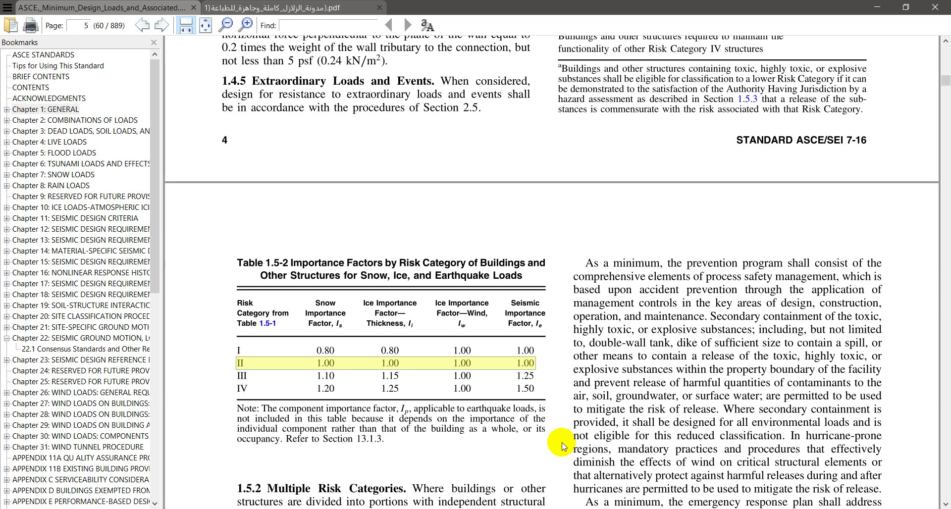
{"action": "left_click", "coordinate": [74, 229]}
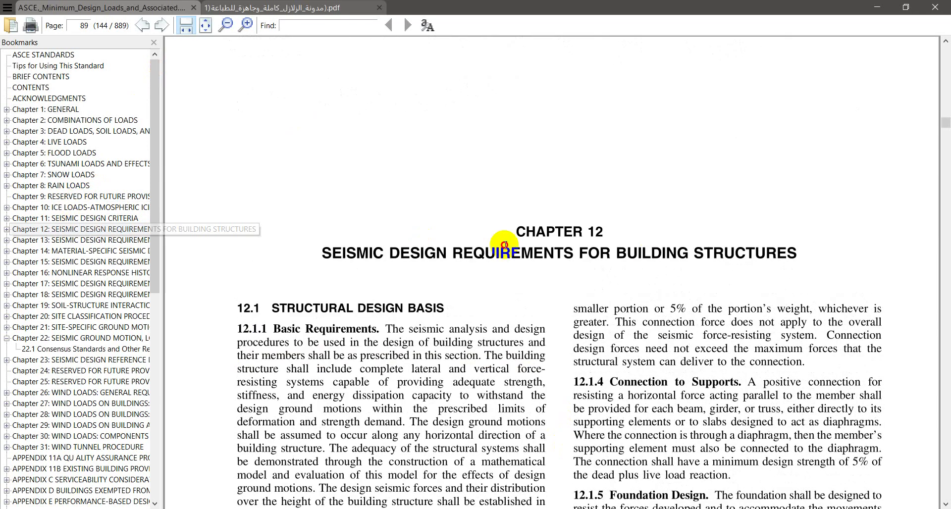
{"action": "scroll", "coordinate": [453, 243], "scroll_direction": "down", "scroll_amount": 10}
{"action": "scroll", "coordinate": [510, 263], "scroll_direction": "down", "scroll_amount": 15}
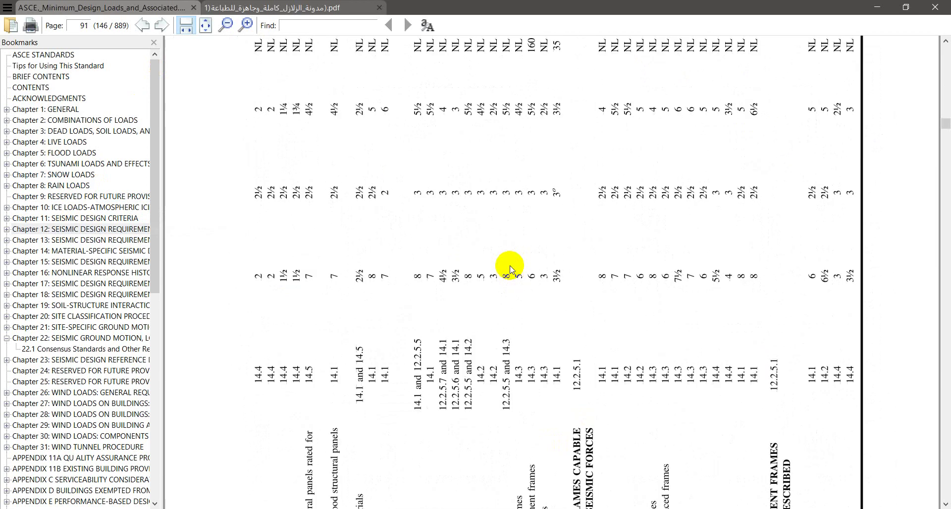
{"action": "scroll", "coordinate": [510, 267], "scroll_direction": "down", "scroll_amount": 15}
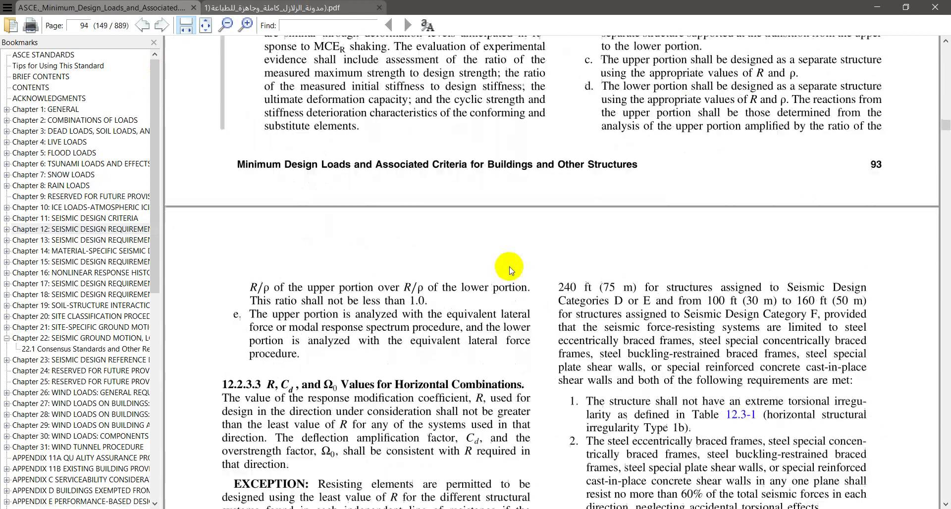
{"action": "scroll", "coordinate": [513, 269], "scroll_direction": "down", "scroll_amount": 15}
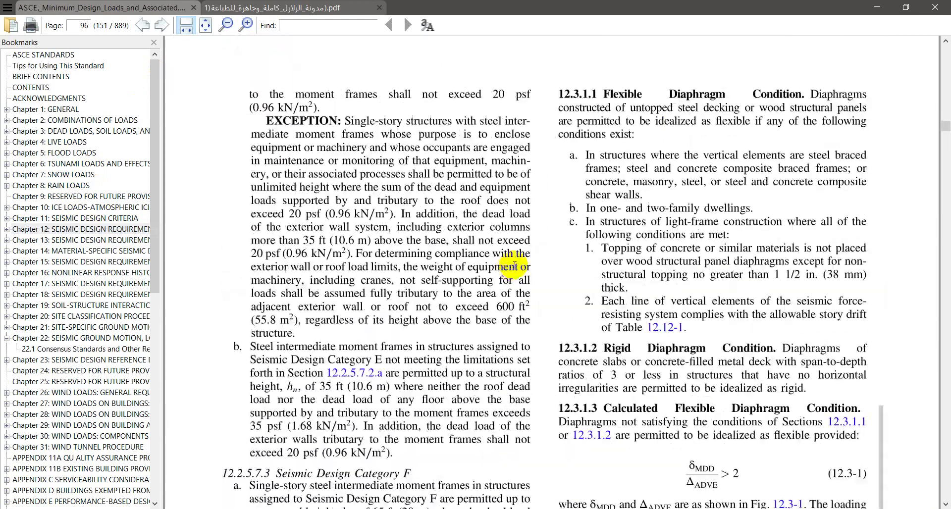
{"action": "scroll", "coordinate": [513, 271], "scroll_direction": "up", "scroll_amount": 20}
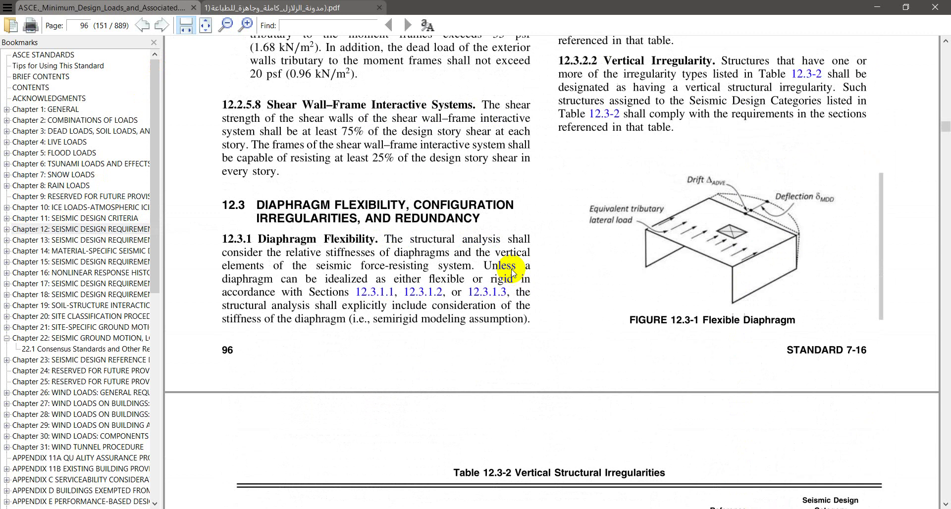
{"action": "scroll", "coordinate": [511, 269], "scroll_direction": "down", "scroll_amount": 20}
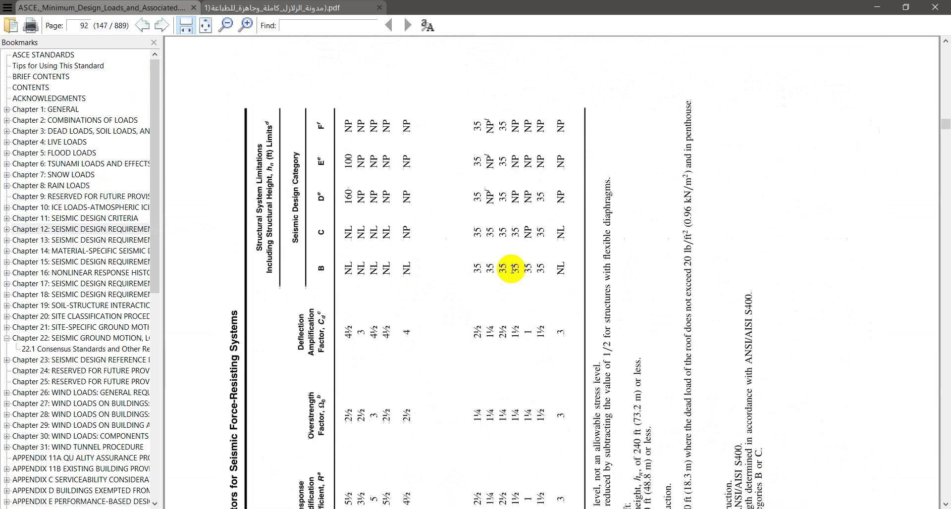
{"action": "scroll", "coordinate": [512, 269], "scroll_direction": "up", "scroll_amount": 5}
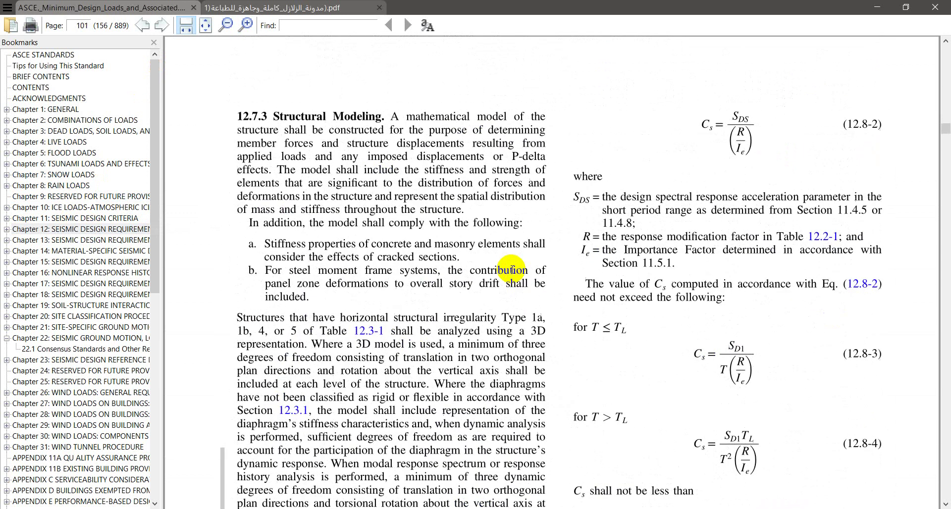
{"action": "scroll", "coordinate": [513, 271], "scroll_direction": "down", "scroll_amount": 1}
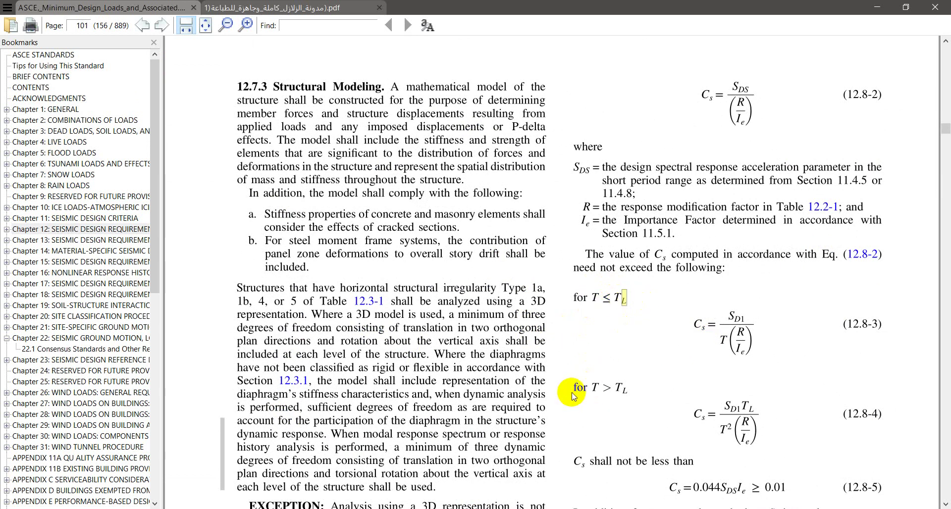
- Examine the C_s limit equations and their T ≤ T_L and T > T_L conditions, selecting the period conditions
{"action": "left_click_drag", "start_coordinate": [573, 389], "coordinate": [588, 389]}
{"action": "left_click", "coordinate": [613, 396]}
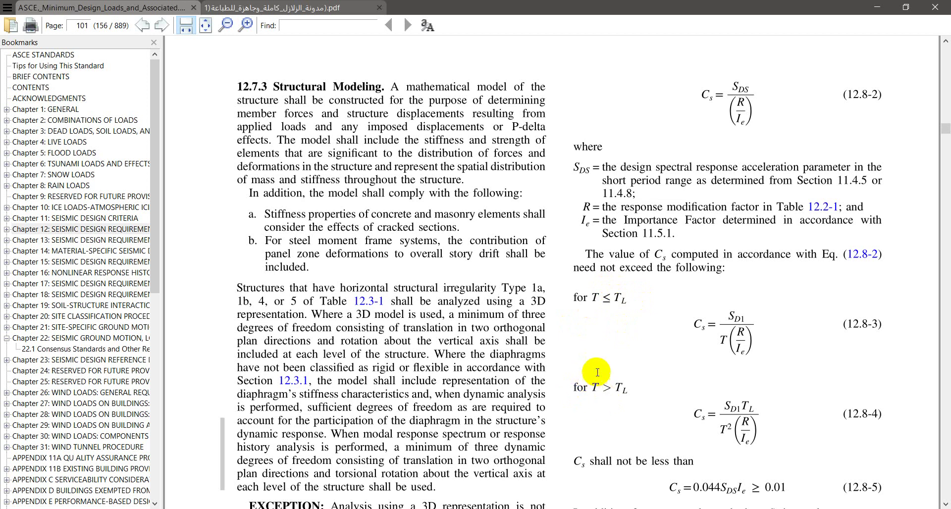
{"action": "left_click_drag", "start_coordinate": [597, 387], "coordinate": [621, 387]}
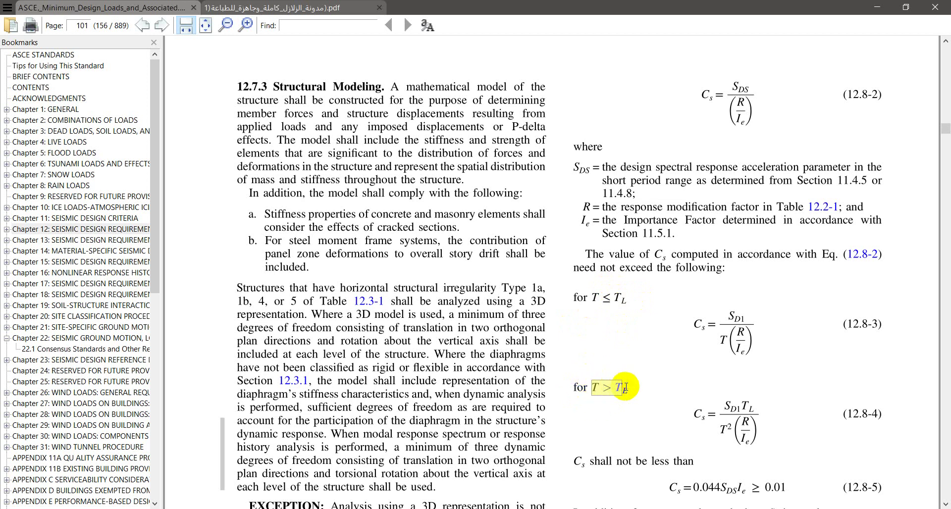
{"action": "scroll", "coordinate": [638, 387], "scroll_direction": "down", "scroll_amount": 1}
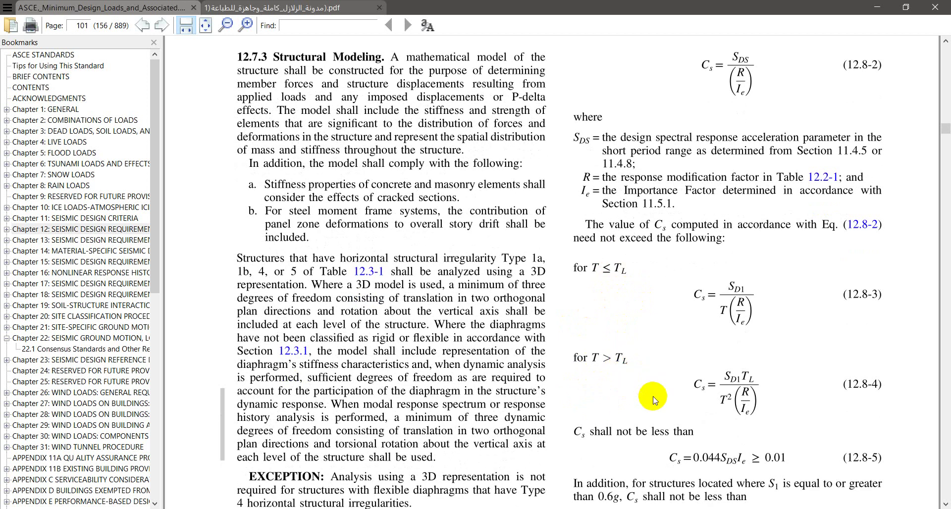
{"action": "scroll", "coordinate": [652, 391], "scroll_direction": "down", "scroll_amount": 3}
{"action": "scroll", "coordinate": [654, 384], "scroll_direction": "down", "scroll_amount": 1}
{"action": "scroll", "coordinate": [654, 384], "scroll_direction": "up", "scroll_amount": 1}
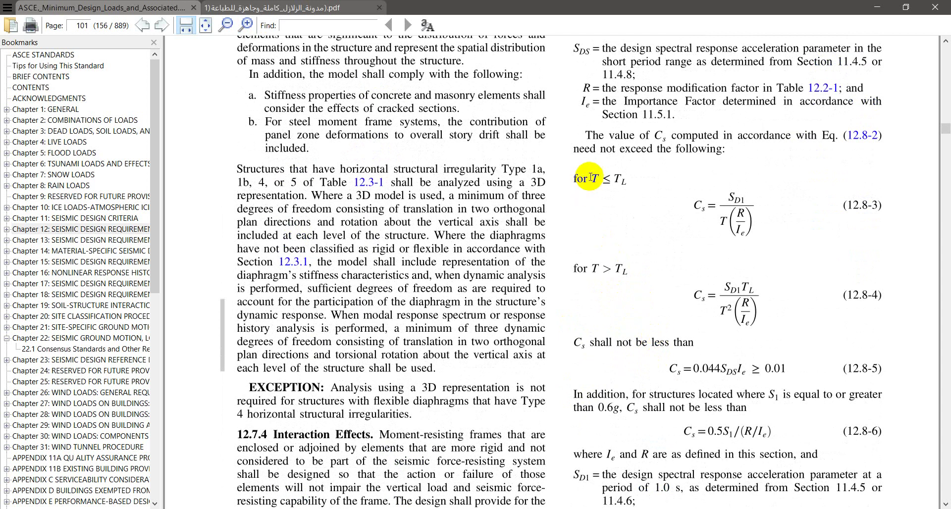
{"action": "left_click_drag", "start_coordinate": [595, 176], "coordinate": [598, 175]}
- Find Section 12.8.2 Period Determination and read its rules for the fundamental period T, selecting the text up to the approximate fundamental period T_a
{"action": "scroll", "coordinate": [599, 174], "scroll_direction": "down", "scroll_amount": 20}
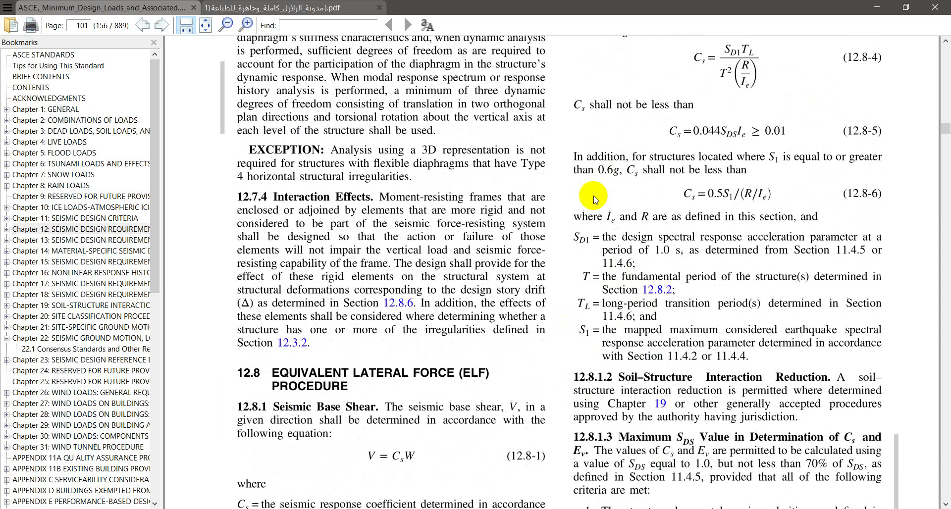
{"action": "scroll", "coordinate": [567, 244], "scroll_direction": "down", "scroll_amount": 14}
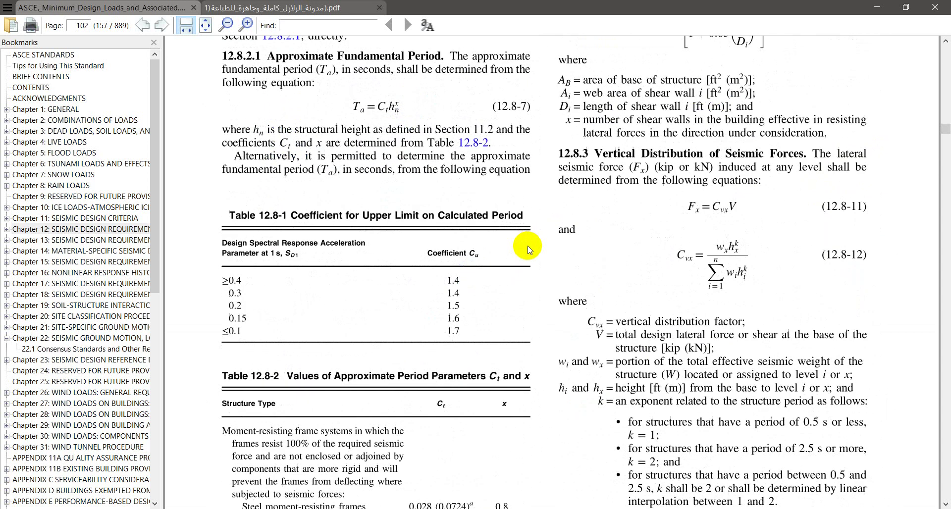
{"action": "scroll", "coordinate": [569, 257], "scroll_direction": "up", "scroll_amount": 9}
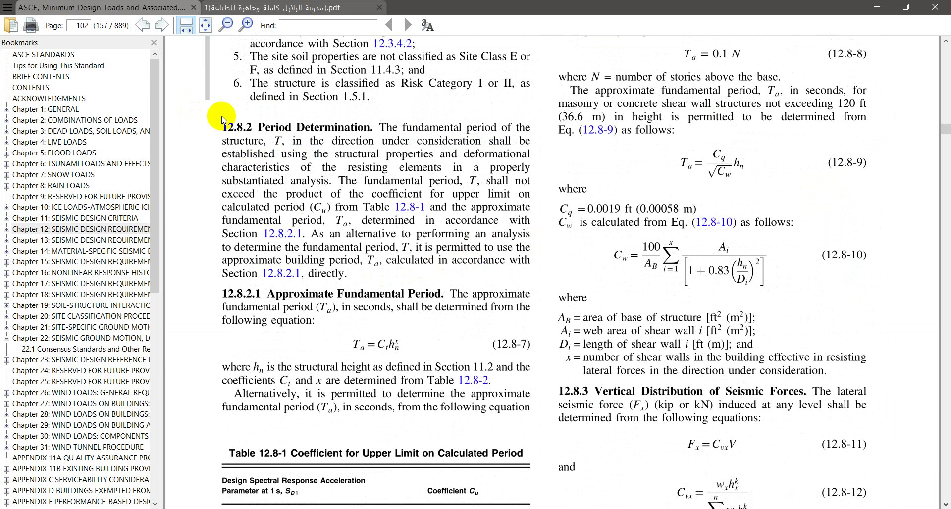
{"action": "left_click_drag", "start_coordinate": [260, 125], "coordinate": [504, 132]}
{"action": "left_click_drag", "start_coordinate": [523, 130], "coordinate": [254, 141]}
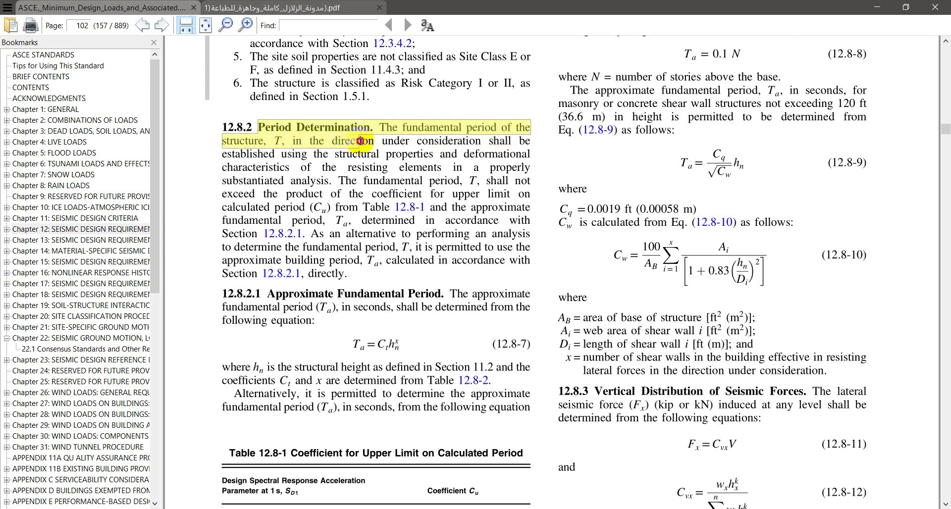
{"action": "left_click_drag", "start_coordinate": [360, 141], "coordinate": [367, 170]}
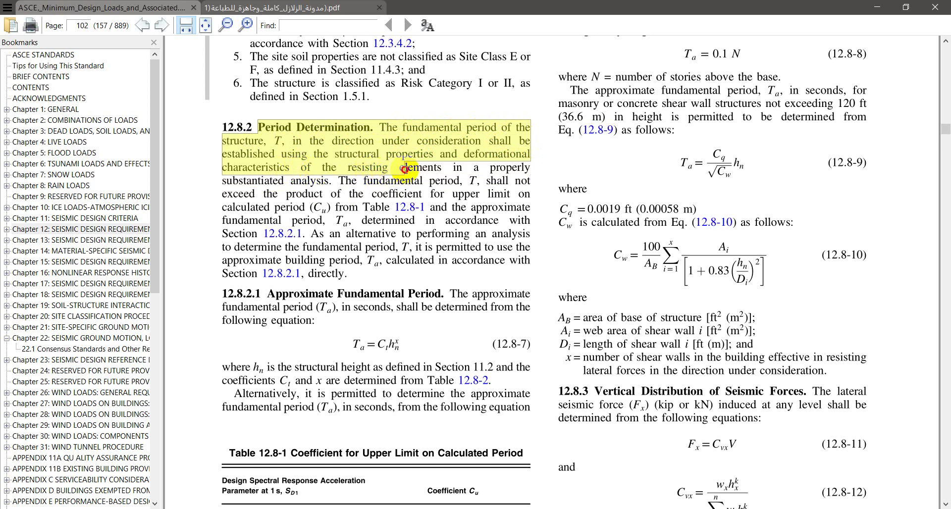
{"action": "left_click_drag", "start_coordinate": [451, 170], "coordinate": [262, 178]}
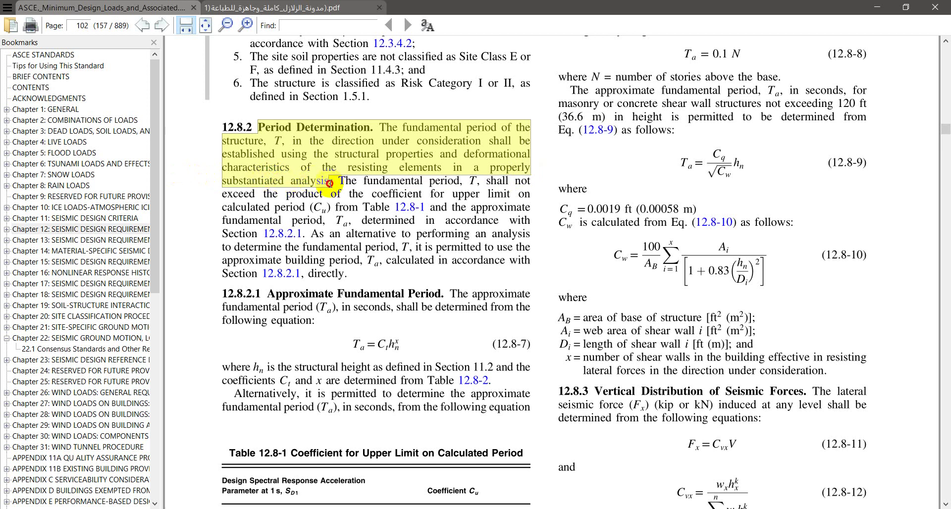
{"action": "left_click_drag", "start_coordinate": [337, 183], "coordinate": [282, 220]}
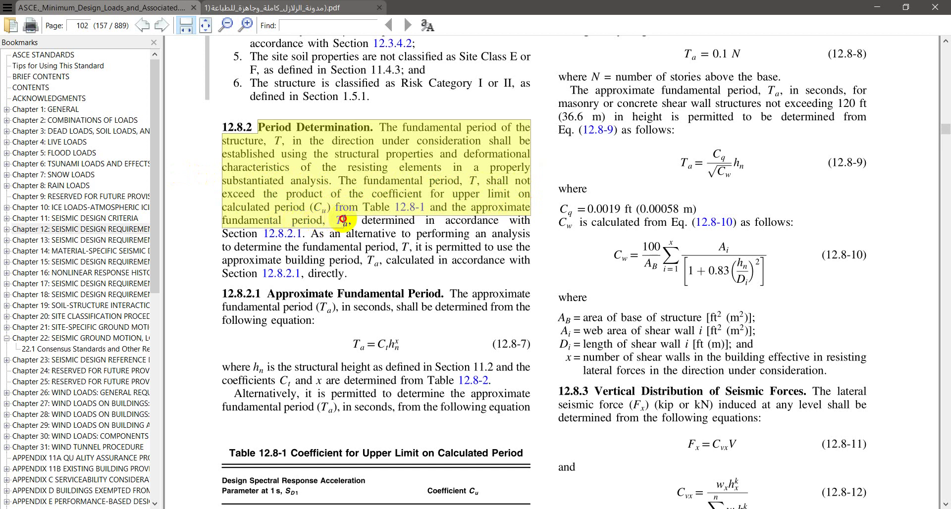
{"action": "left_click", "coordinate": [336, 183]}
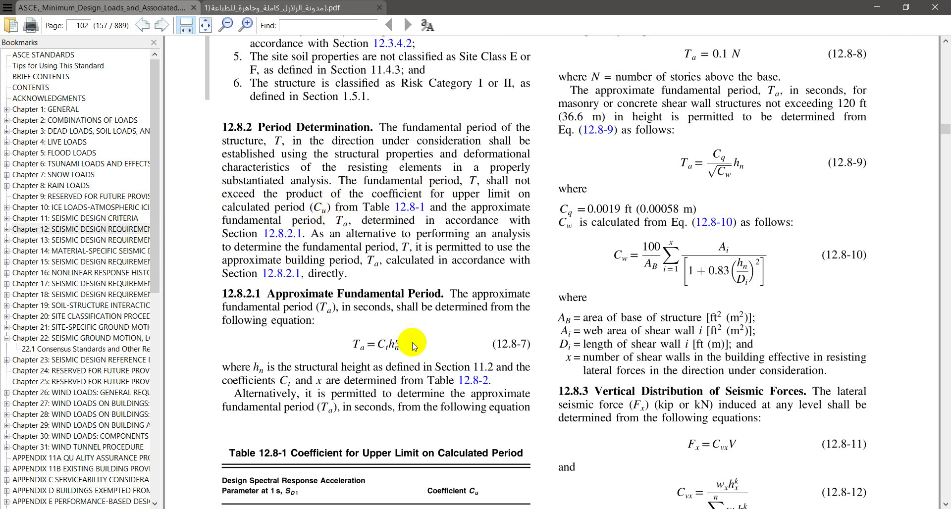
- Return to the Word document and add the equation line T = C_u T_a below the C_S result
{"action": "key", "text": "alt+Tab"}
{"action": "key", "text": "alt+equal"}
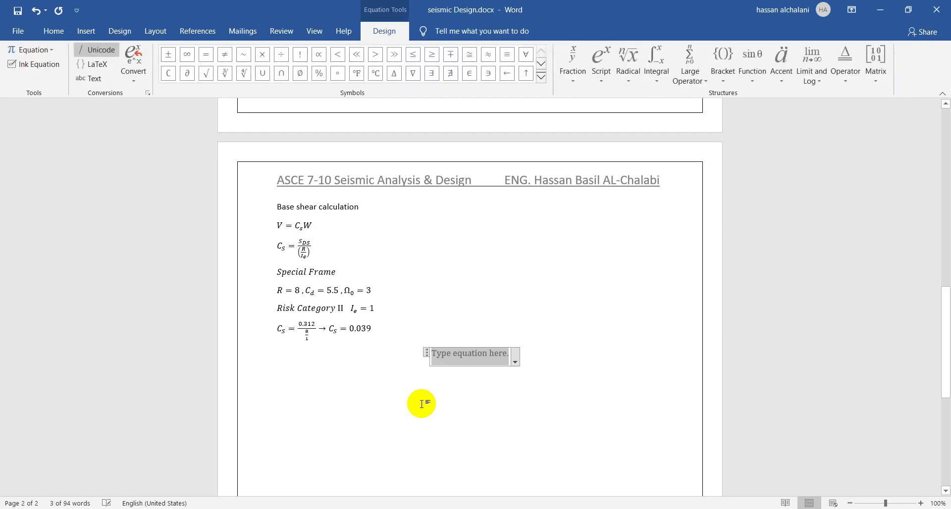
{"action": "type", "text": "T="}
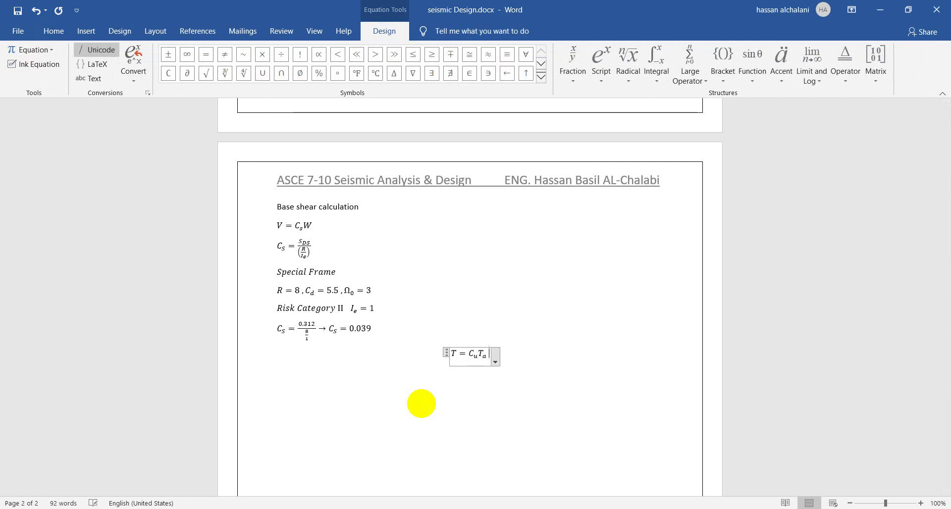
{"action": "type", "text": "C_u T_a \\"}
{"action": "key", "text": "Return"}
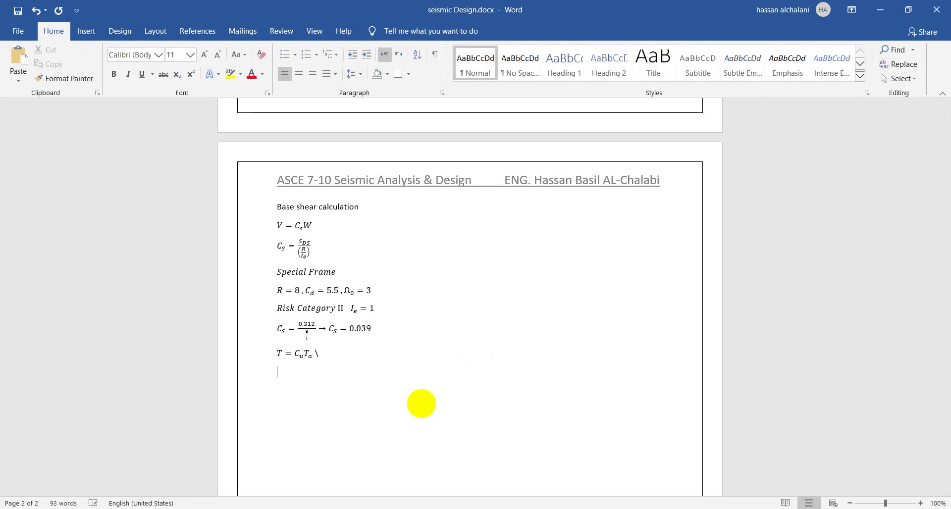
- Check Eq. 12.8-7 in the ASCE PDF and add the equation T_a = C_t h_n^x below the T = C_u T_a line in Word
{"action": "key", "text": "alt+Tab"}
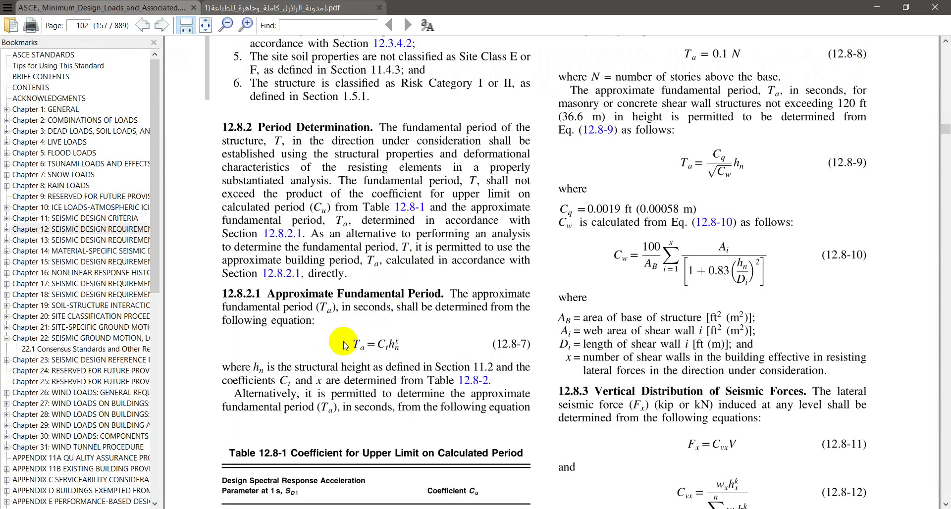
{"action": "key", "text": "alt+Tab"}
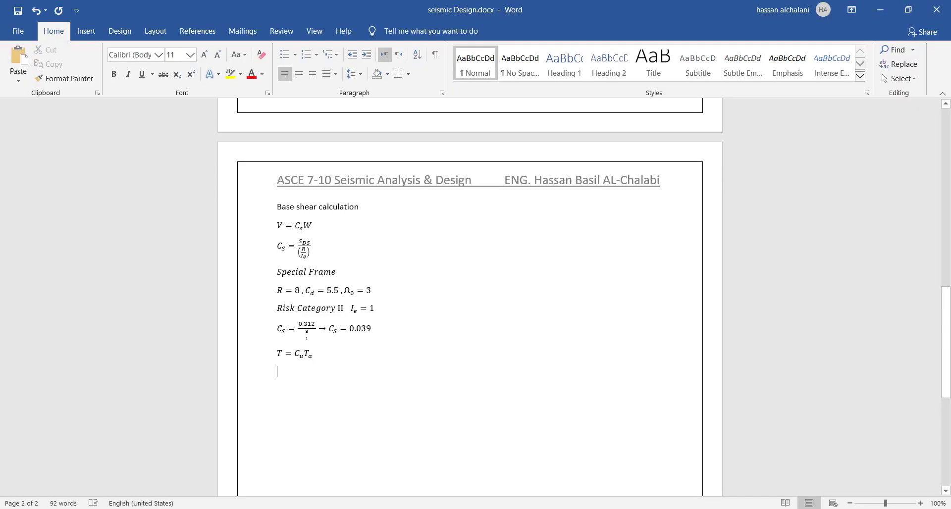
{"action": "key", "text": "alt+equal"}
{"action": "type", "text": "T_a "}
{"action": "type", "text": "="}
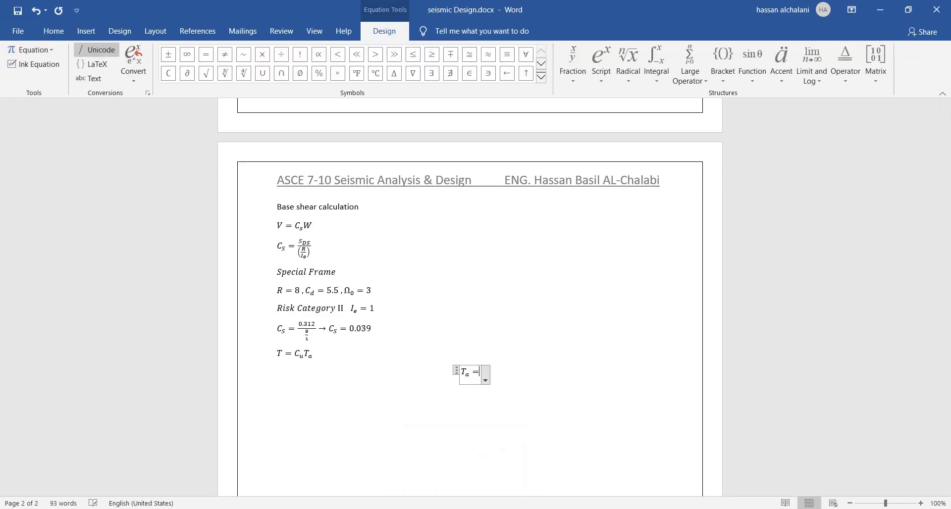
{"action": "key", "text": "alt+Tab"}
{"action": "key", "text": "alt+Tab"}
{"action": "type", "text": "C_"}
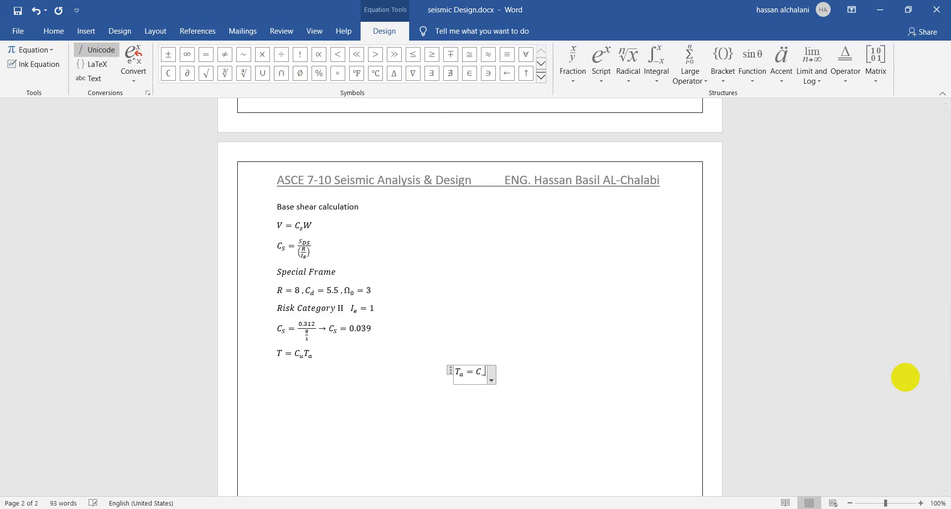
{"action": "type", "text": "t h_n^x"}
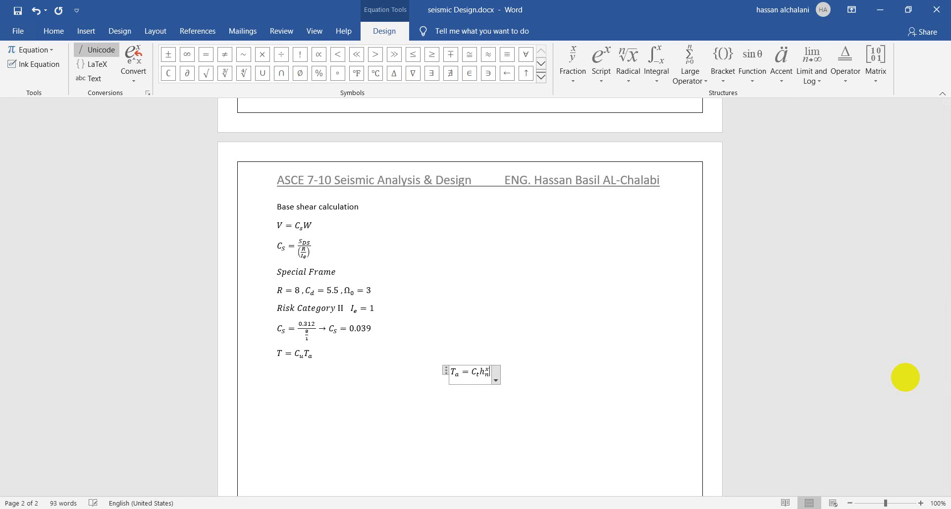
{"action": "key", "text": "Right"}
- Switch to the ASCE PDF and examine Tables 12.8-1 and 12.8-2 for the coefficients C_u, C_t and x
{"action": "key", "text": "alt+Tab"}
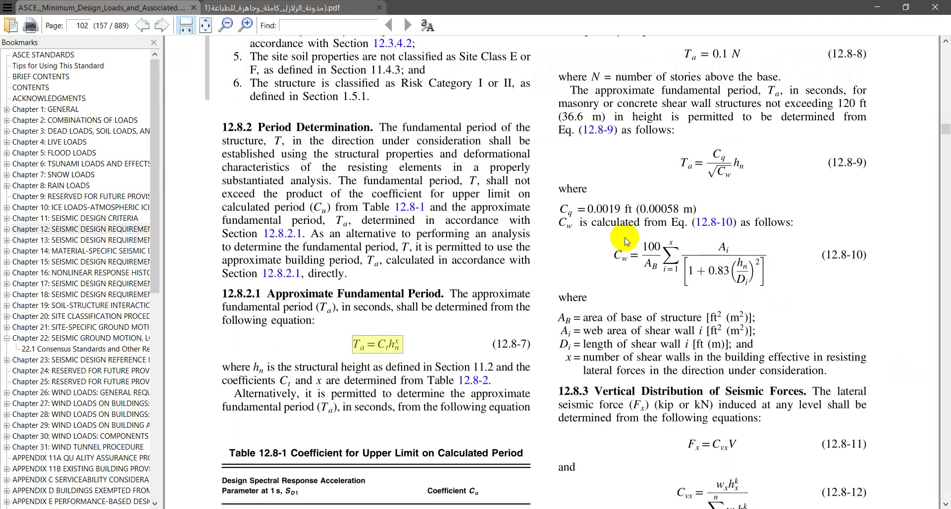
{"action": "scroll", "coordinate": [626, 241], "scroll_direction": "down", "scroll_amount": 3}
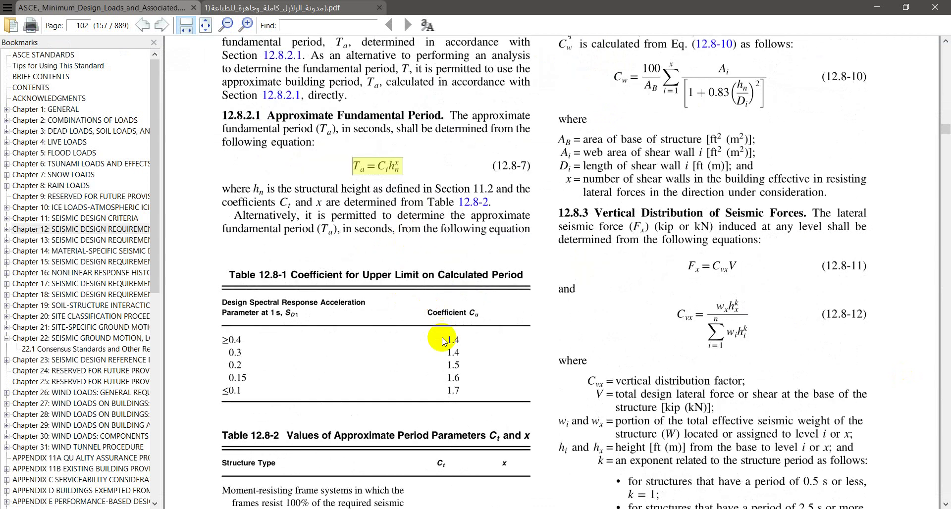
{"action": "scroll", "coordinate": [444, 340], "scroll_direction": "down", "scroll_amount": 4}
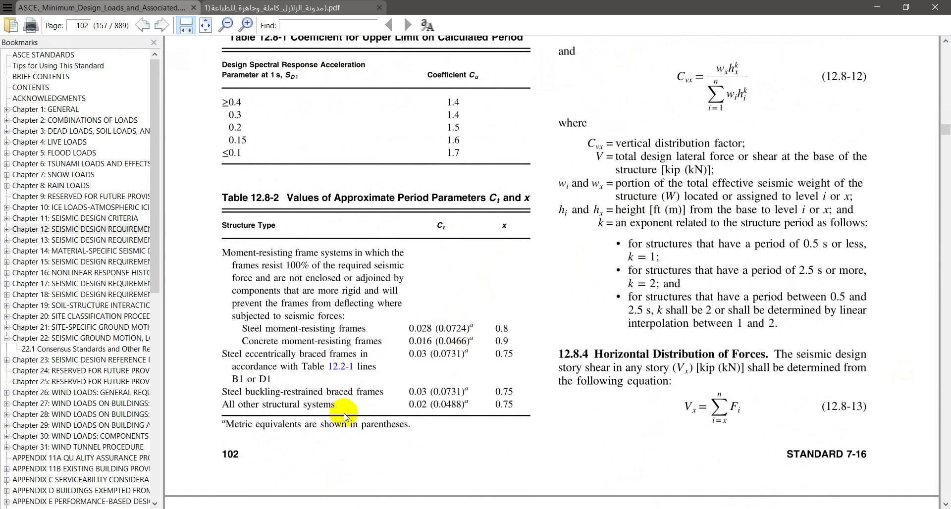
{"action": "scroll", "coordinate": [421, 322], "scroll_direction": "up", "scroll_amount": 2}
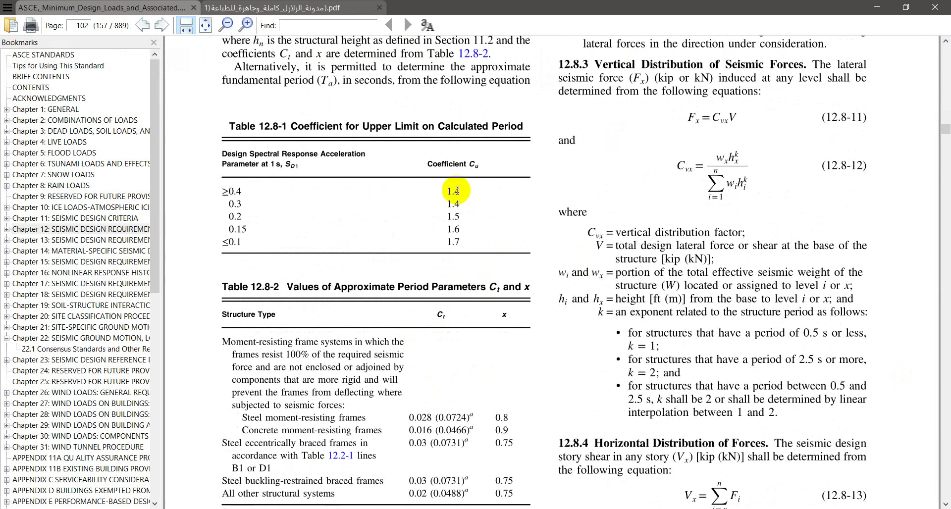
{"action": "scroll", "coordinate": [385, 193], "scroll_direction": "down", "scroll_amount": 1}
{"action": "scroll", "coordinate": [480, 264], "scroll_direction": "up", "scroll_amount": 1}
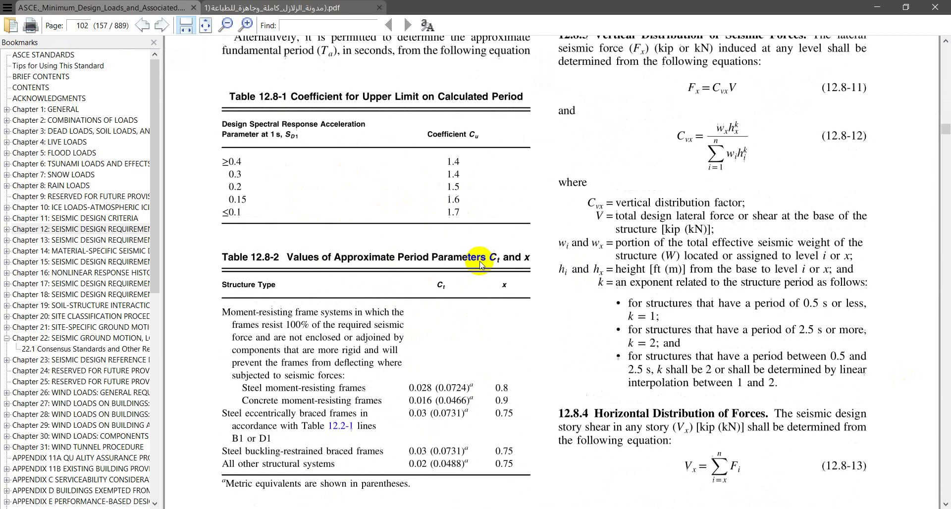
{"action": "scroll", "coordinate": [479, 265], "scroll_direction": "up", "scroll_amount": 5}
{"action": "key", "text": "alt+Tab"}
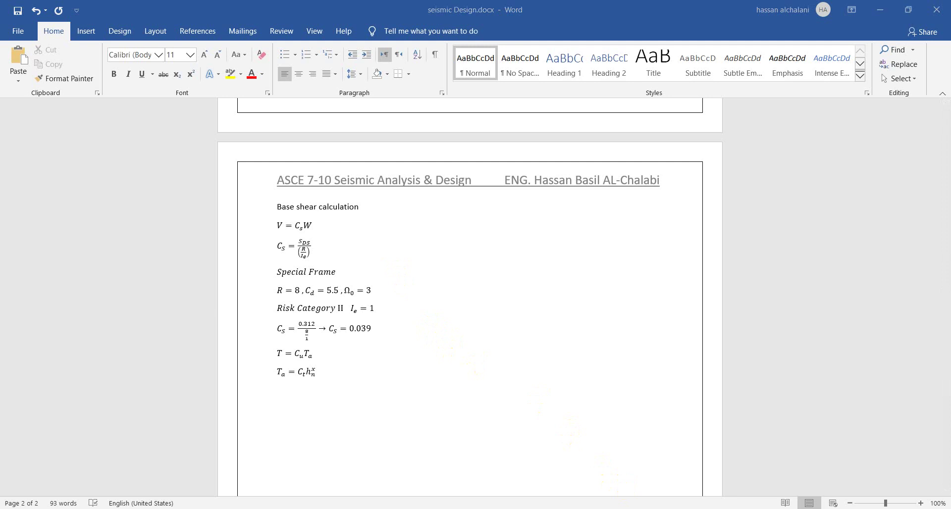
- Switch to Drawing1 in AutoCAD and draw a horizontal roof line with a vertical line running down from its right end
{"action": "key", "text": "alt+Tab"}
{"action": "left_click", "coordinate": [181, 96]}
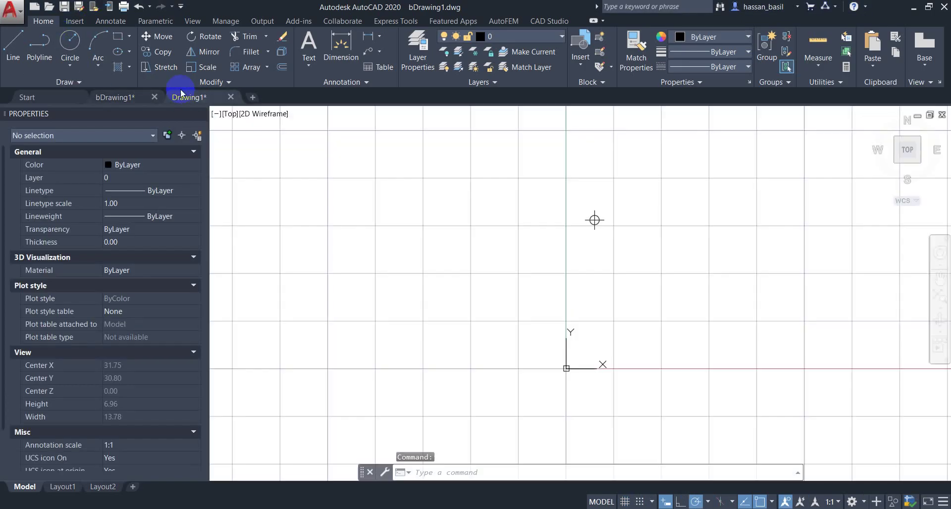
{"action": "type", "text": "l"}
{"action": "key", "text": "Return"}
{"action": "middle_click_drag", "start_coordinate": [757, 242], "coordinate": [500, 342]}
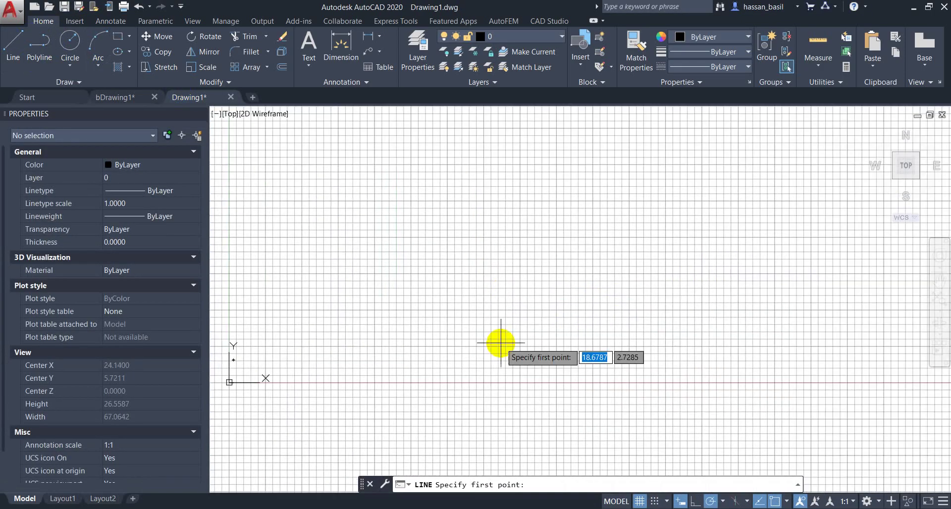
{"action": "left_click", "coordinate": [425, 225]}
{"action": "left_click", "coordinate": [639, 225]}
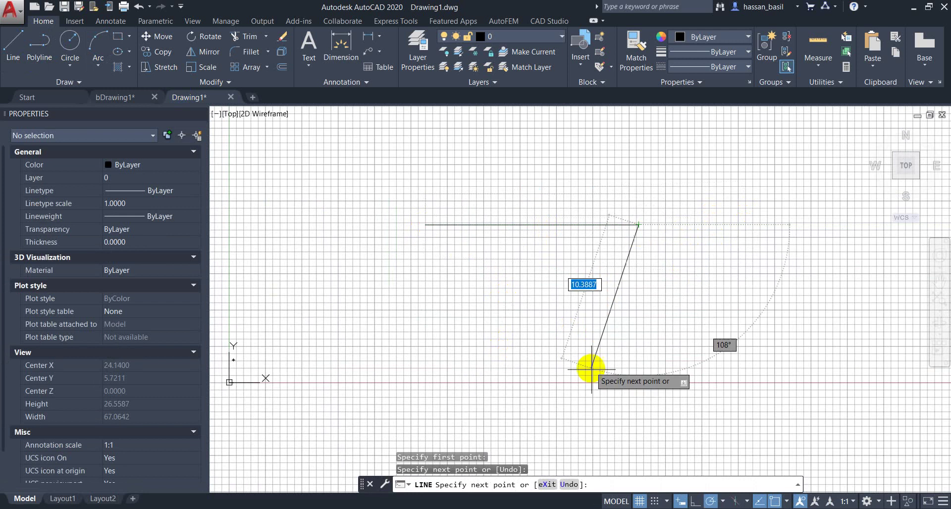
{"action": "left_click", "coordinate": [640, 379]}
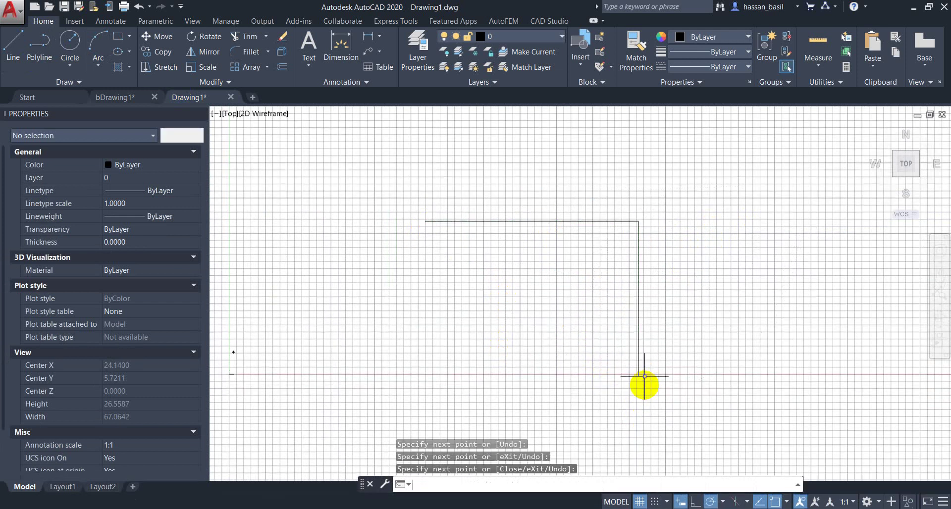
{"action": "key", "text": "Return"}
- Draw four horizontal lines at different heights below the roof line, each running left from the vertical line
{"action": "key", "text": "Return"}
{"action": "left_click", "coordinate": [638, 341]}
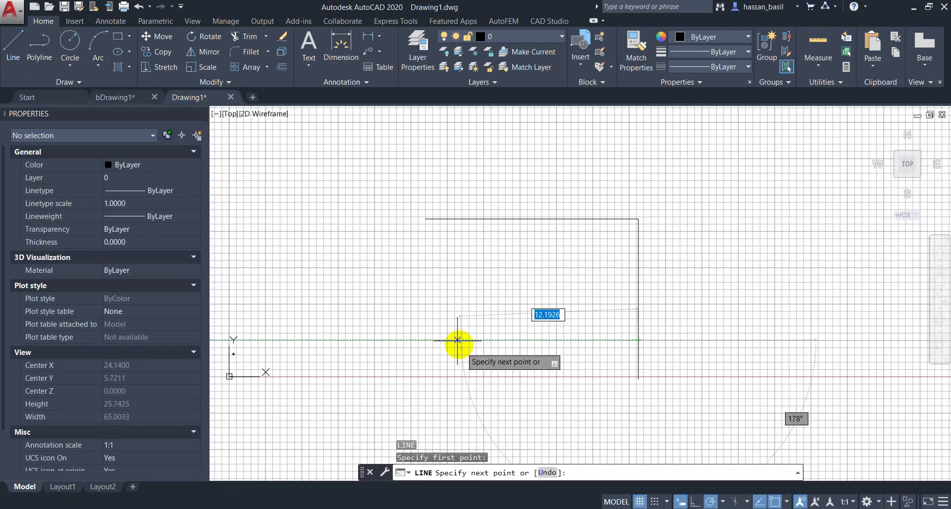
{"action": "left_click", "coordinate": [432, 340]}
{"action": "key", "text": "Return"}
{"action": "key", "text": "Return"}
{"action": "left_click", "coordinate": [638, 299]}
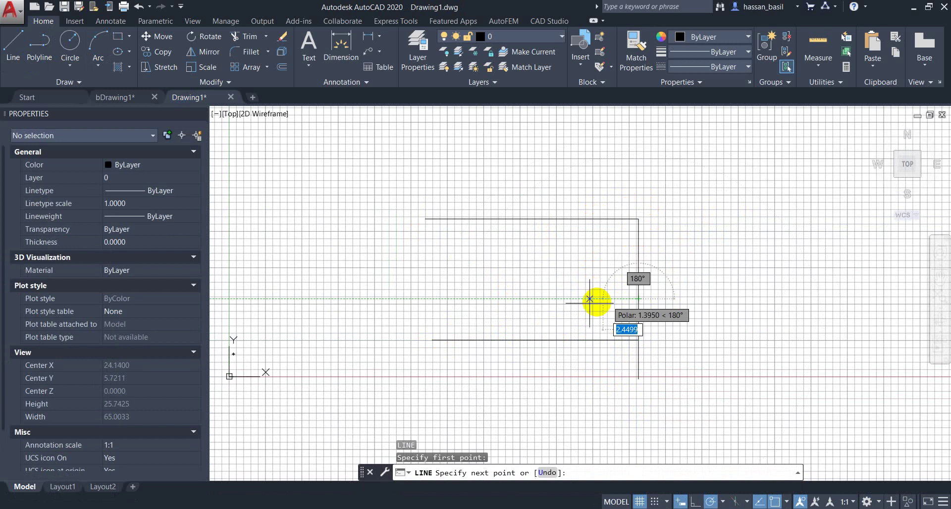
{"action": "left_click", "coordinate": [434, 298]}
{"action": "key", "text": "Return"}
{"action": "key", "text": "Return"}
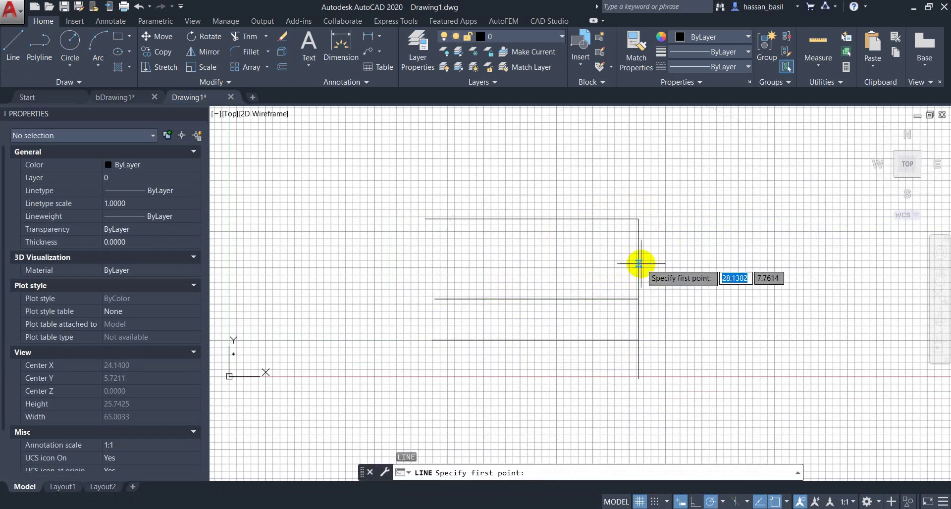
{"action": "left_click", "coordinate": [638, 263]}
{"action": "left_click", "coordinate": [427, 263]}
{"action": "key", "text": "Return"}
{"action": "key", "text": "Return"}
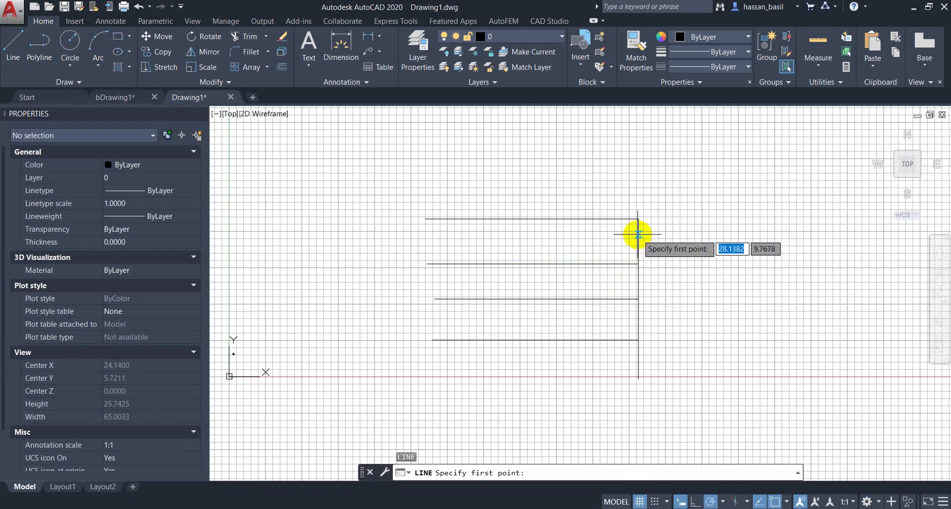
{"action": "left_click", "coordinate": [638, 234]}
{"action": "left_click", "coordinate": [430, 235]}
{"action": "key", "text": "Return"}
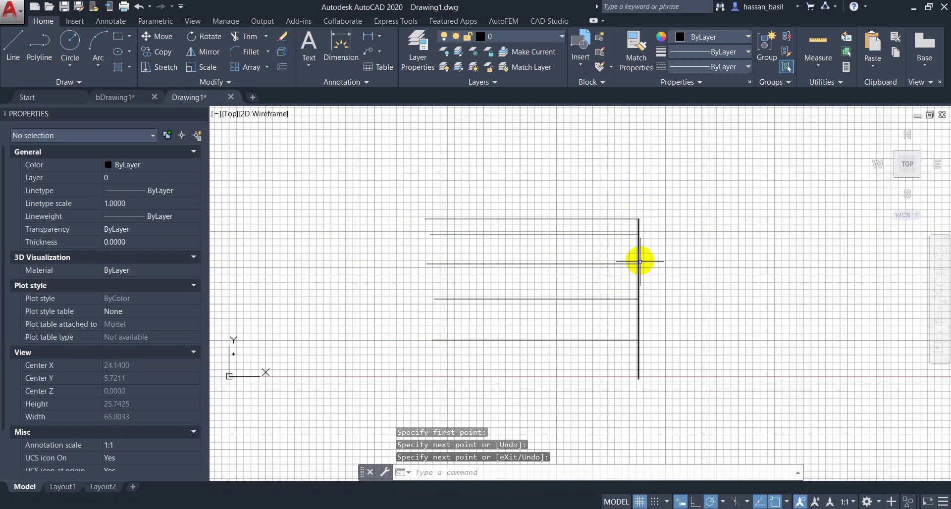
- Extend the middle horizontal line slightly to the right past the vertical, and draw a vertical line about 7.65 long down from the extension
{"action": "key", "text": "Return"}
{"action": "left_click", "coordinate": [664, 266]}
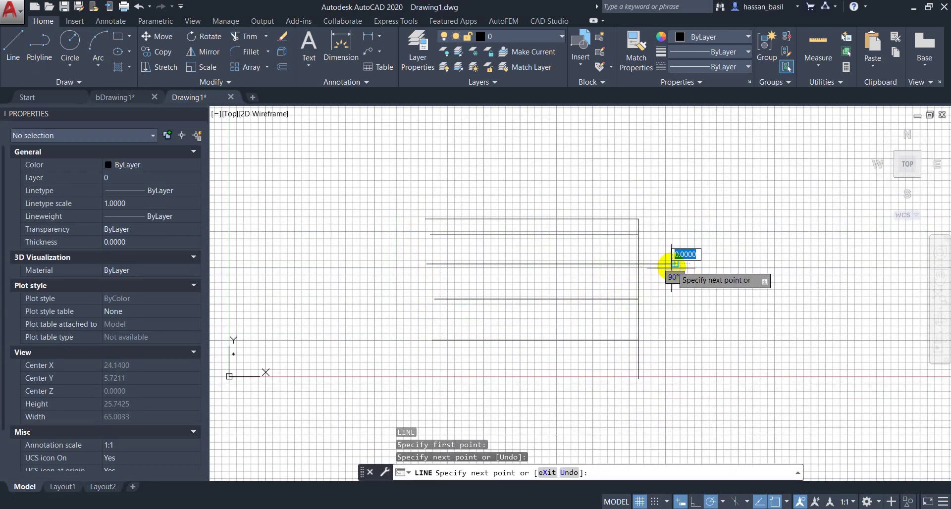
{"action": "key", "text": "Return"}
{"action": "key", "text": "Return"}
{"action": "left_click", "coordinate": [666, 264]}
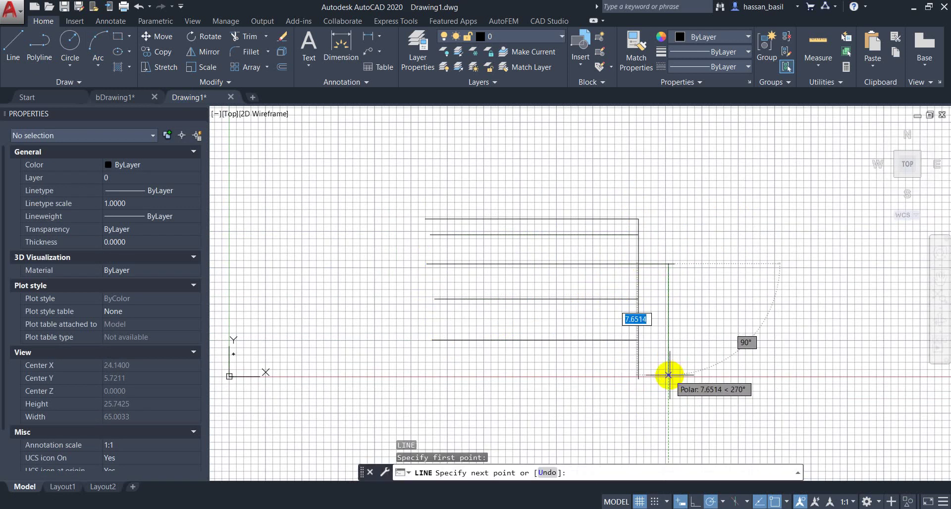
{"action": "left_click", "coordinate": [669, 375]}
{"action": "key", "text": "Return"}
- Draw a separate vertical line left of the horizontal lines, from roof level down to the base level
{"action": "key", "text": "Return"}
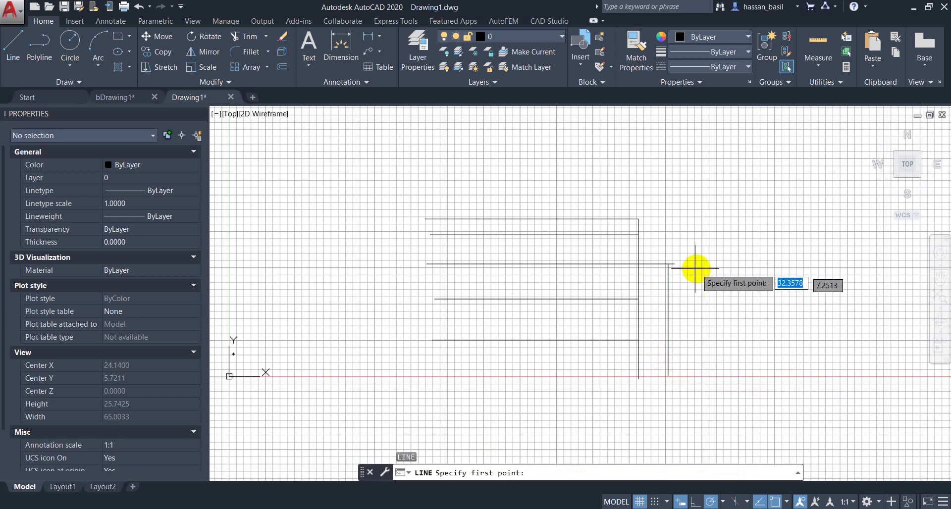
{"action": "left_click", "coordinate": [402, 218]}
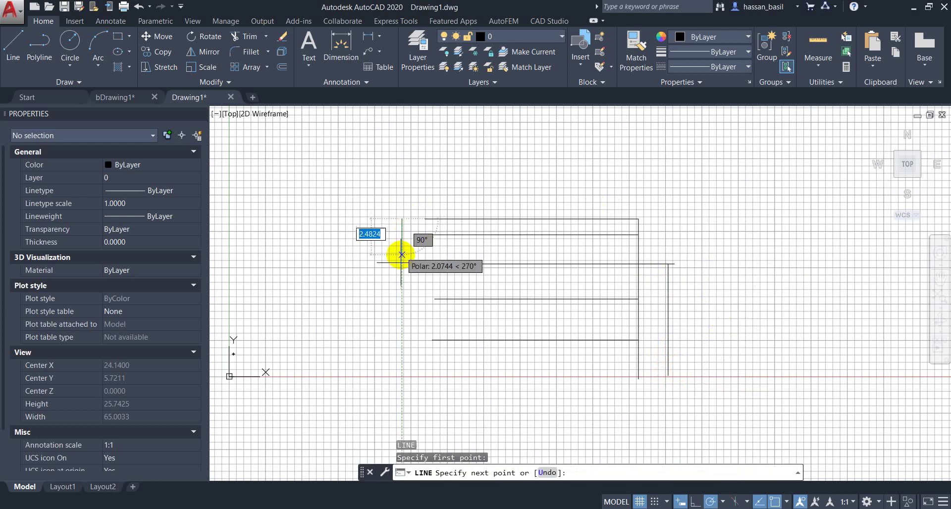
{"action": "left_click", "coordinate": [404, 375]}
{"action": "key", "text": "Return"}
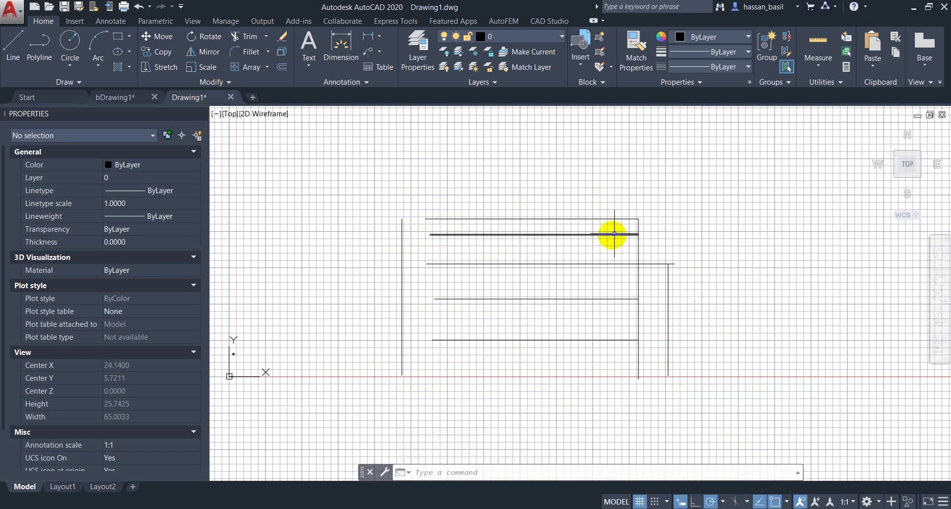
- Return to the Word document and start a new equation below the T_a = C_t h_n^x line
{"action": "key", "text": "alt+Tab"}
{"action": "key", "text": "alt+Tab"}
{"action": "key", "text": "alt+Tab"}
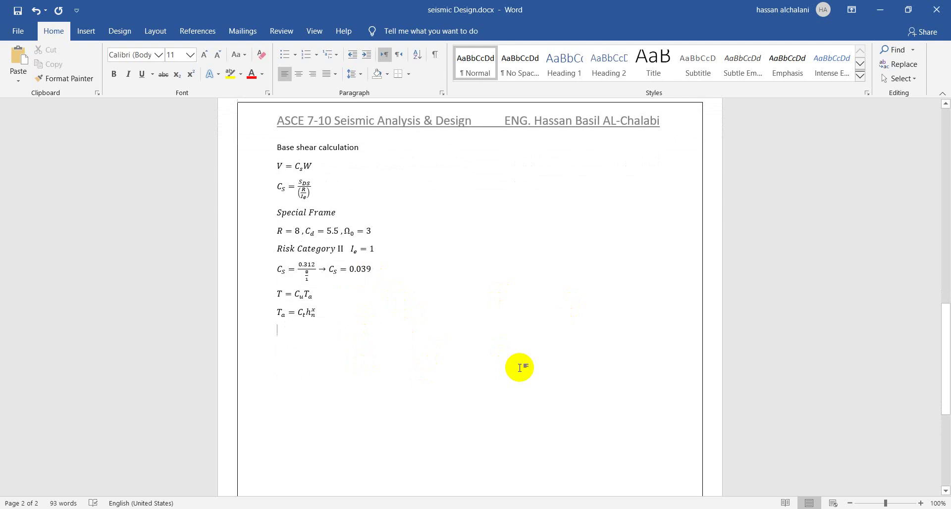
{"action": "key", "text": "alt+equal"}
- Switch to the ETABS model and check the story heights and elevations in its story data
{"action": "key", "text": "alt+Tab"}
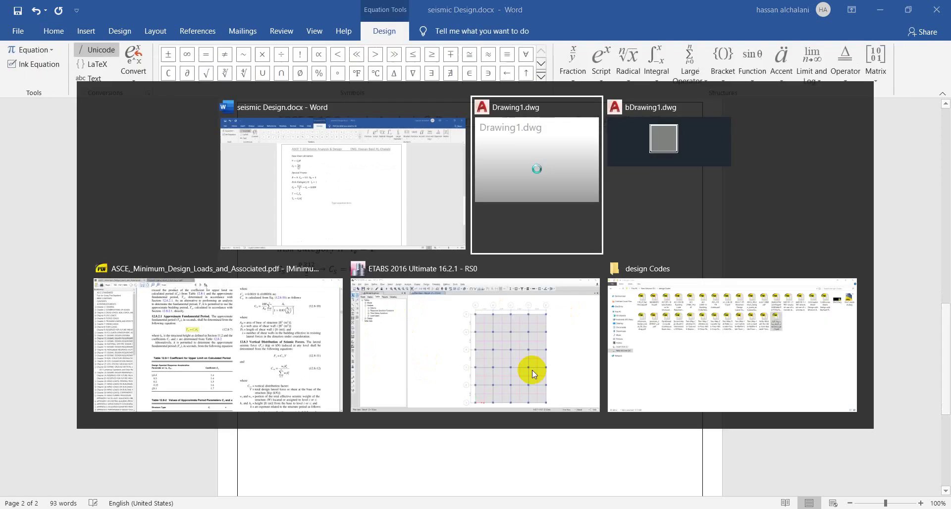
{"action": "key", "text": "alt+Tab"}
{"action": "key", "text": "alt+Tab"}
{"action": "key", "text": "alt+Tab"}
{"action": "key", "text": "alt+Tab"}
{"action": "key", "text": "alt+Tab"}
{"action": "key", "text": "alt+Tab"}
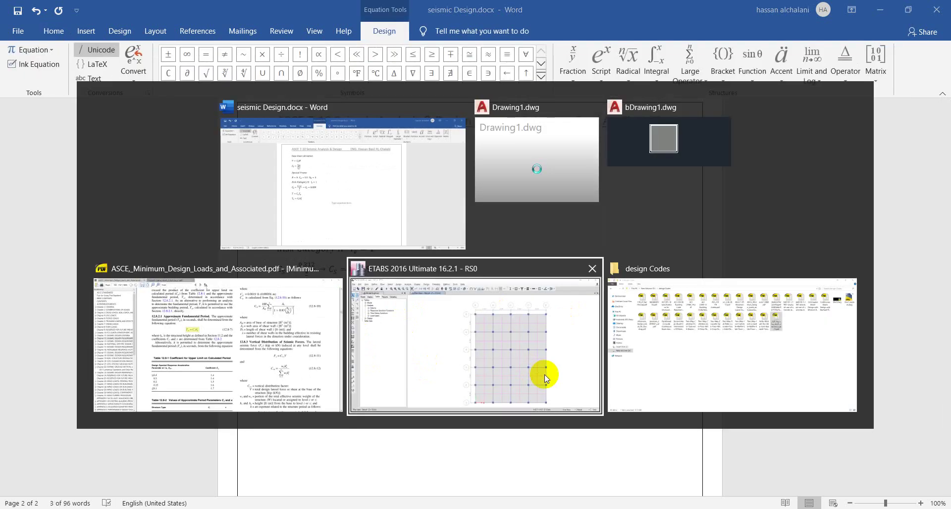
{"action": "left_click", "coordinate": [545, 375]}
{"action": "right_click", "coordinate": [781, 193]}
{"action": "left_click", "coordinate": [913, 199]}
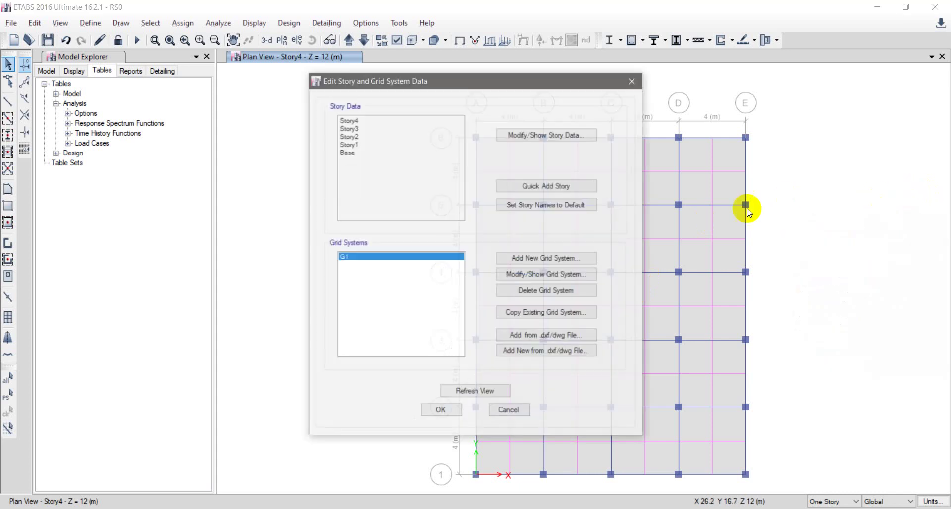
{"action": "left_click", "coordinate": [504, 133]}
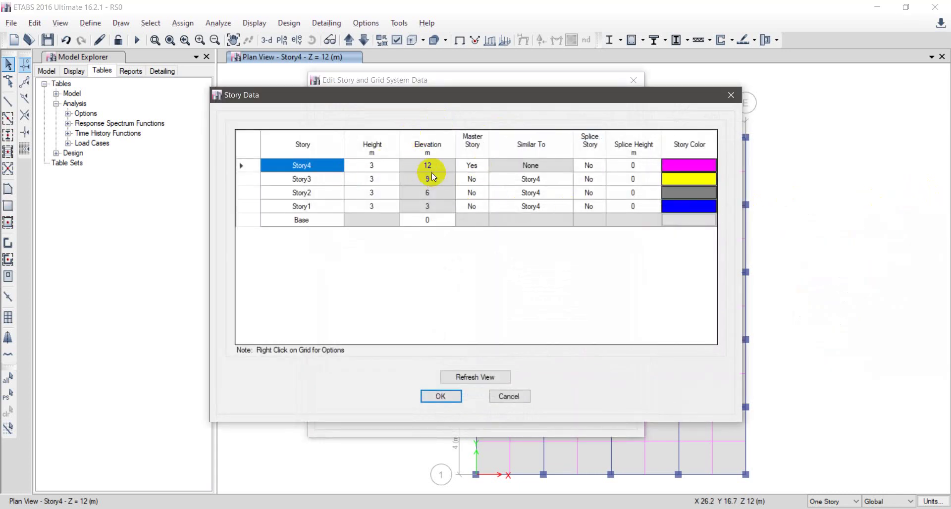
{"action": "left_click", "coordinate": [731, 95]}
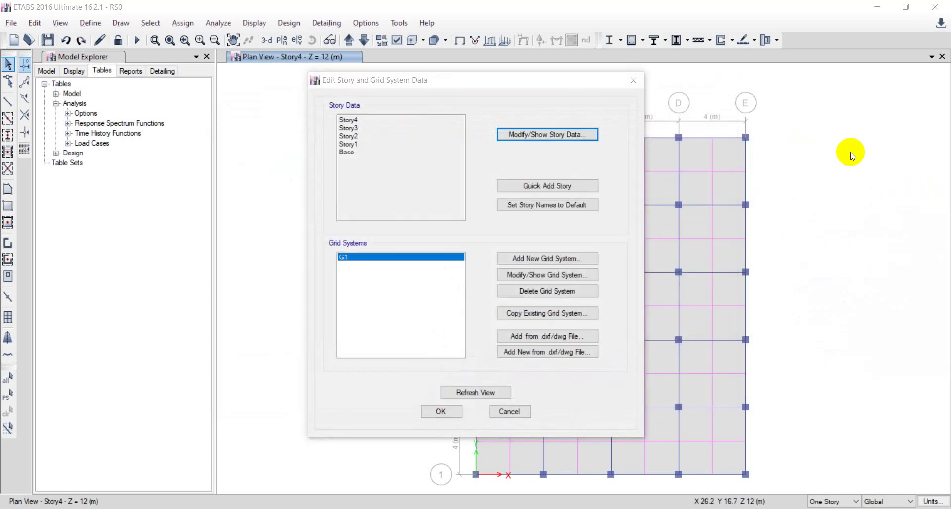
{"action": "left_click", "coordinate": [632, 76]}
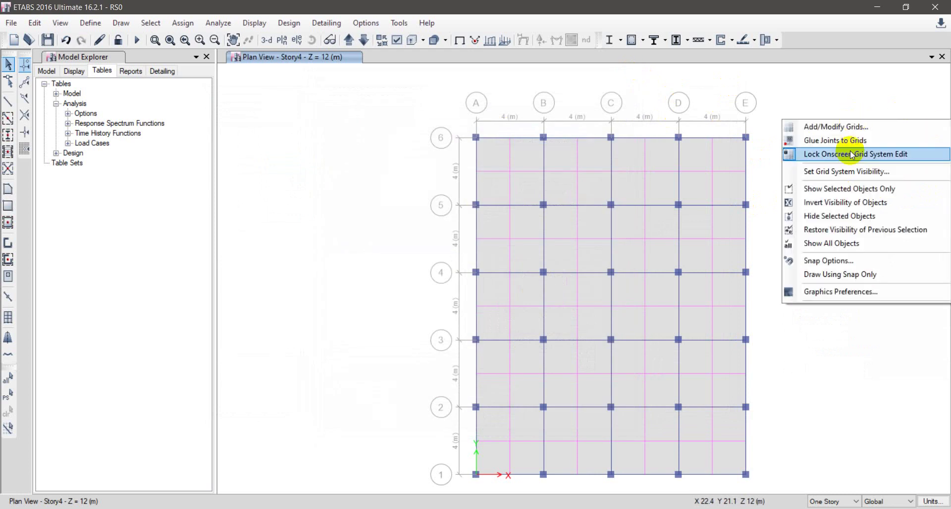
- Reopen the ETABS story data, read the elevation of Story4 above the base, and close the story and grid settings
{"action": "right_click", "coordinate": [853, 115]}
{"action": "left_click", "coordinate": [857, 126]}
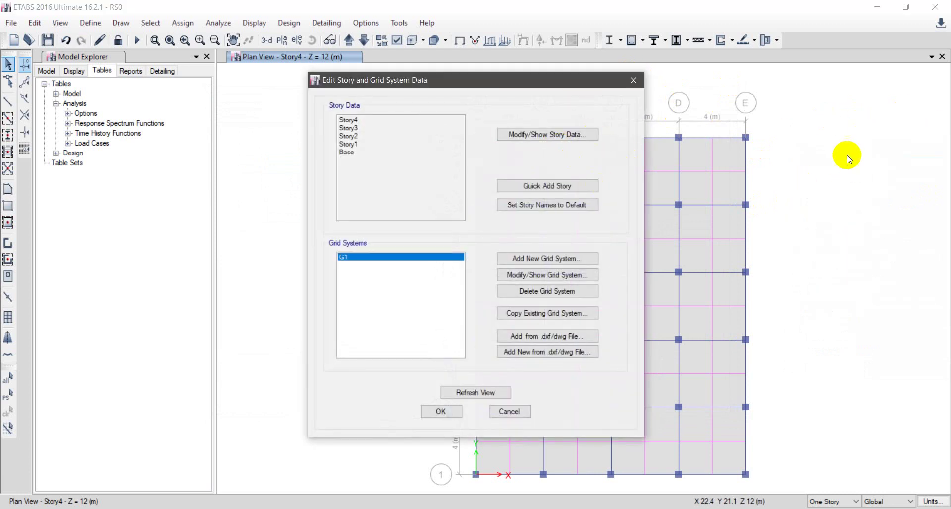
{"action": "left_click", "coordinate": [635, 79]}
{"action": "right_click", "coordinate": [783, 126]}
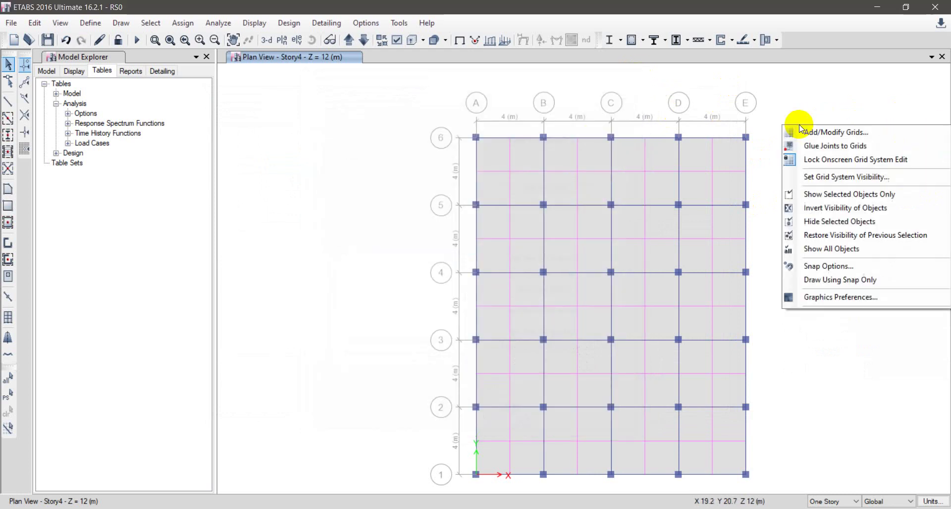
{"action": "left_click", "coordinate": [864, 132]}
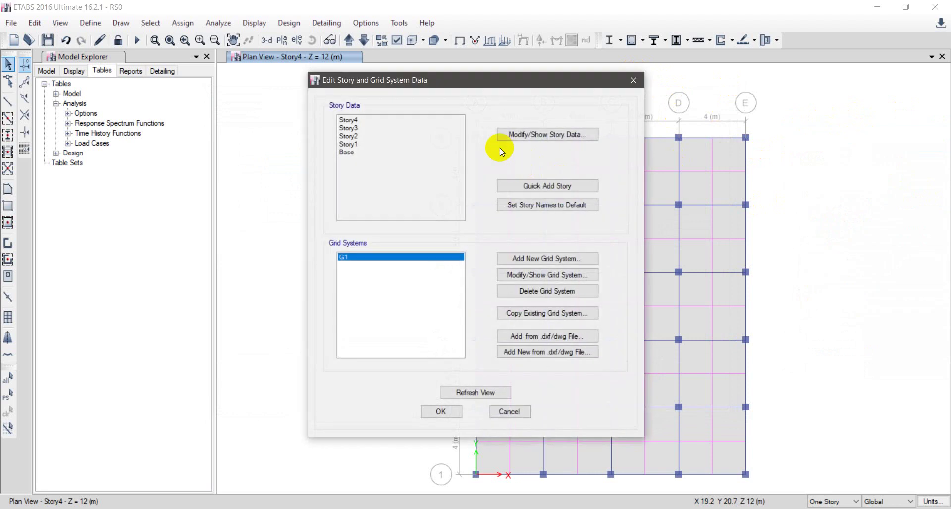
{"action": "left_click", "coordinate": [552, 132]}
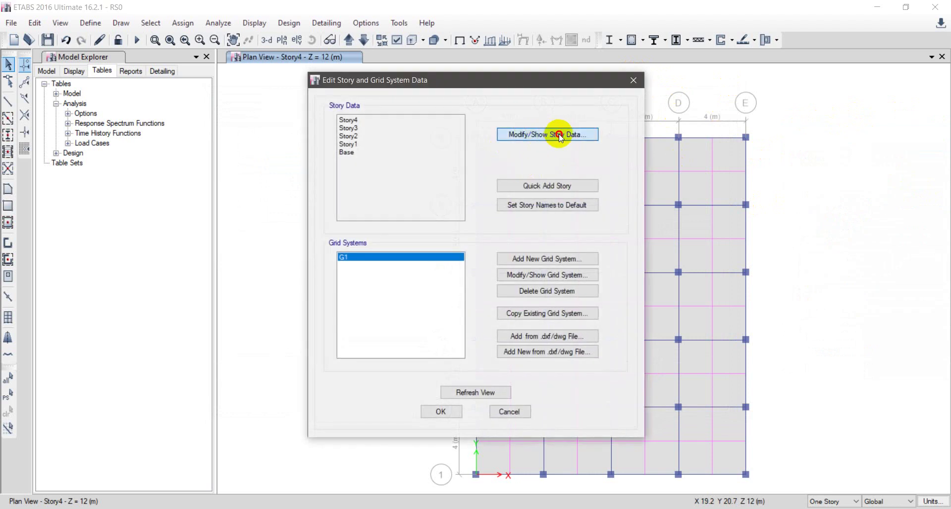
{"action": "left_click", "coordinate": [539, 135]}
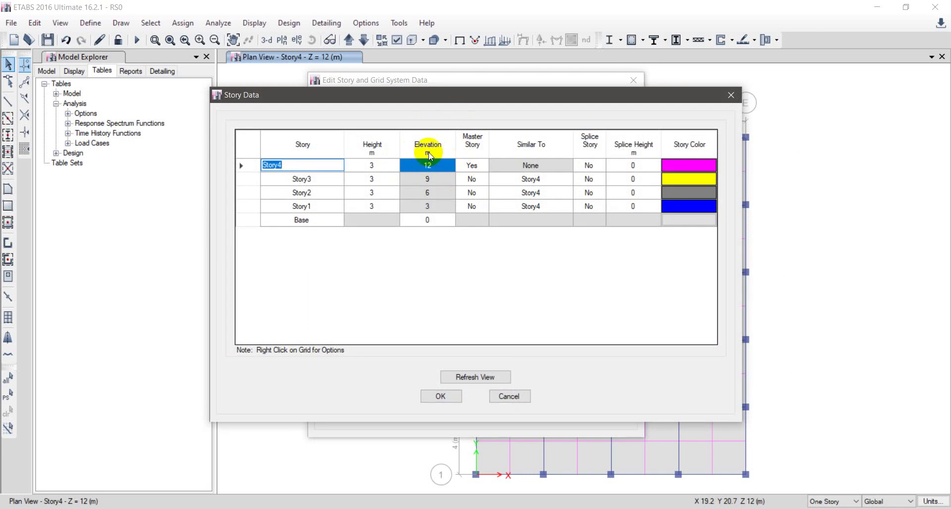
{"action": "left_click", "coordinate": [438, 396]}
{"action": "left_click", "coordinate": [429, 410]}
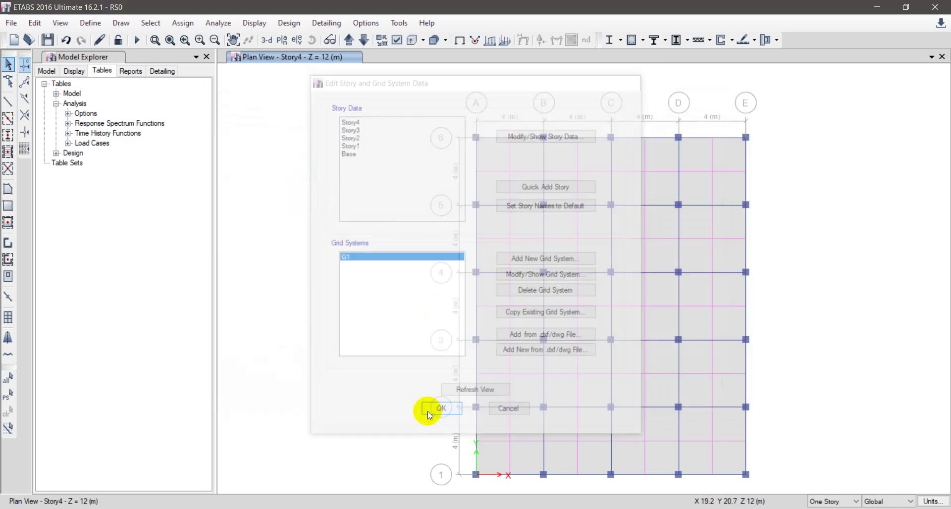
- Switch back to the Word document and enter h_n = 12 in the empty equation below the T_a formula
{"action": "key", "text": "alt+Tab"}
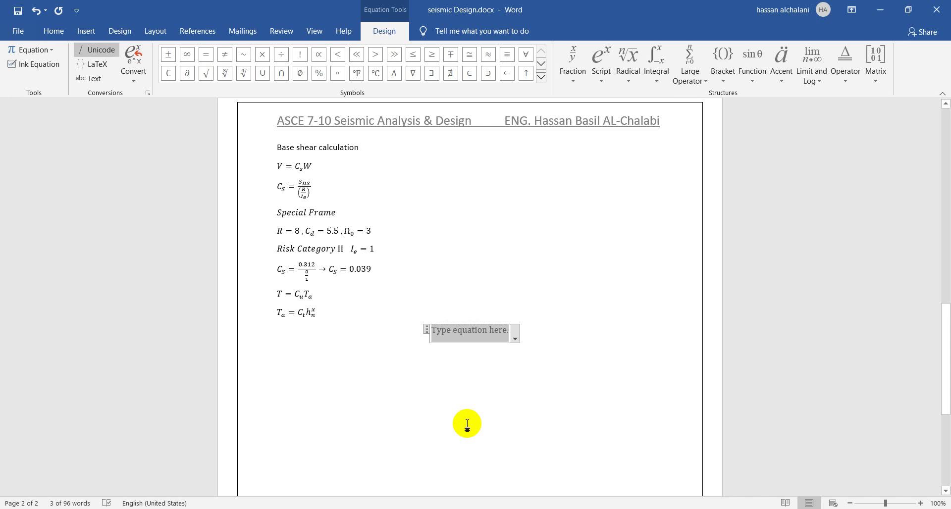
{"action": "type", "text": "h_n = 12"}
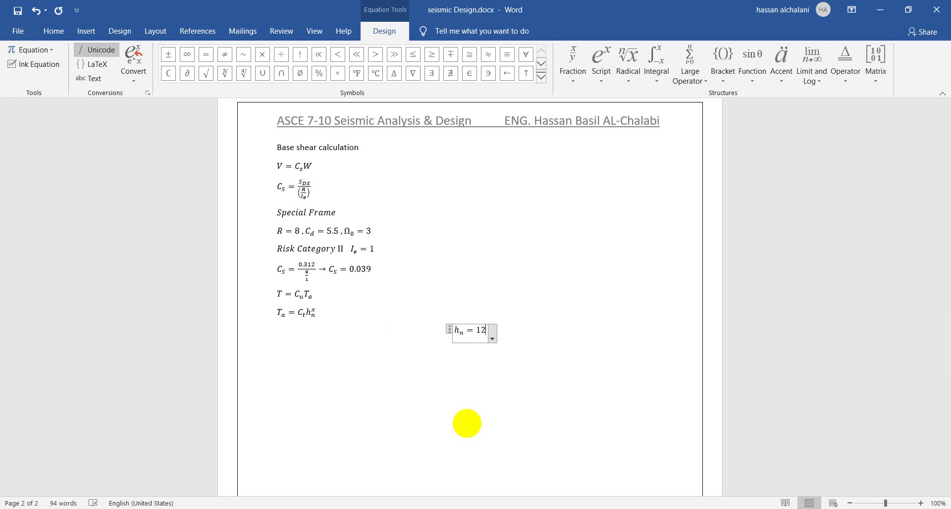
{"action": "key", "text": "Right"}
- Switch to the ASCE standard PDF and look up C_t and x for concrete moment-resisting frames in Table 12.8-2
{"action": "key", "text": "alt+Tab"}
{"action": "key", "text": "alt+Tab"}
{"action": "key", "text": "alt+Tab"}
{"action": "key", "text": "alt+Tab"}
{"action": "key", "text": "alt+Tab"}
{"action": "key", "text": "alt+Tab"}
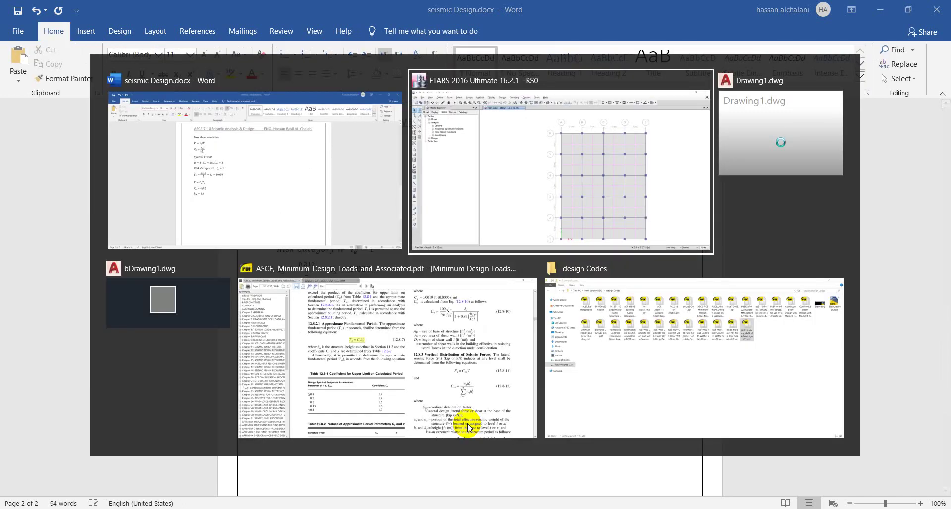
{"action": "key", "text": "alt+Tab"}
{"action": "key", "text": "alt+Tab"}
{"action": "key", "text": "alt+Tab"}
{"action": "key", "text": "alt+Tab"}
{"action": "scroll", "coordinate": [420, 397], "scroll_direction": "down", "scroll_amount": 5}
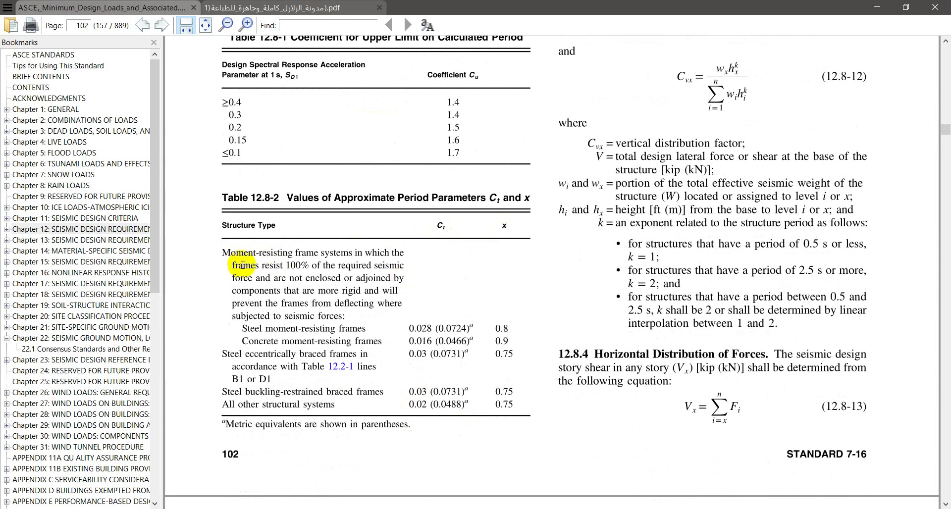
{"action": "left_click_drag", "start_coordinate": [242, 265], "coordinate": [244, 297]}
{"action": "left_click", "coordinate": [241, 302]}
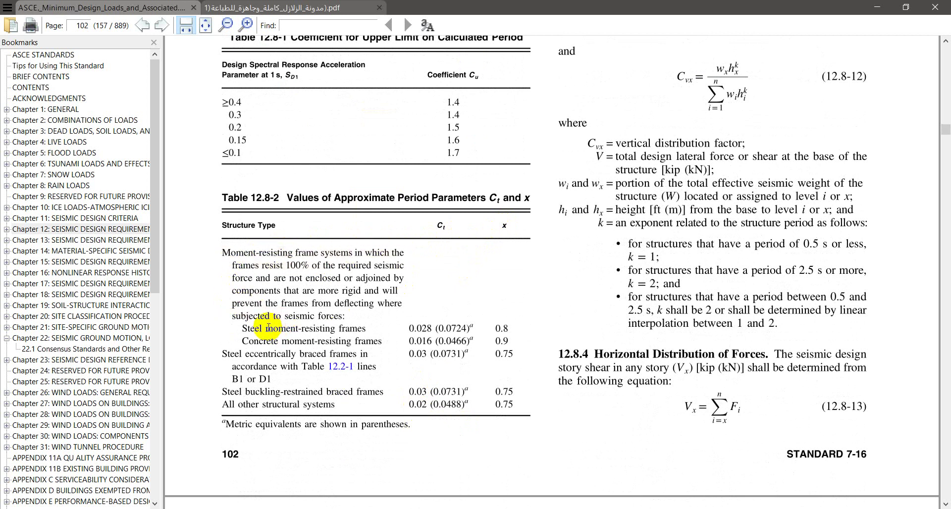
{"action": "scroll", "coordinate": [277, 337], "scroll_direction": "up", "scroll_amount": 1}
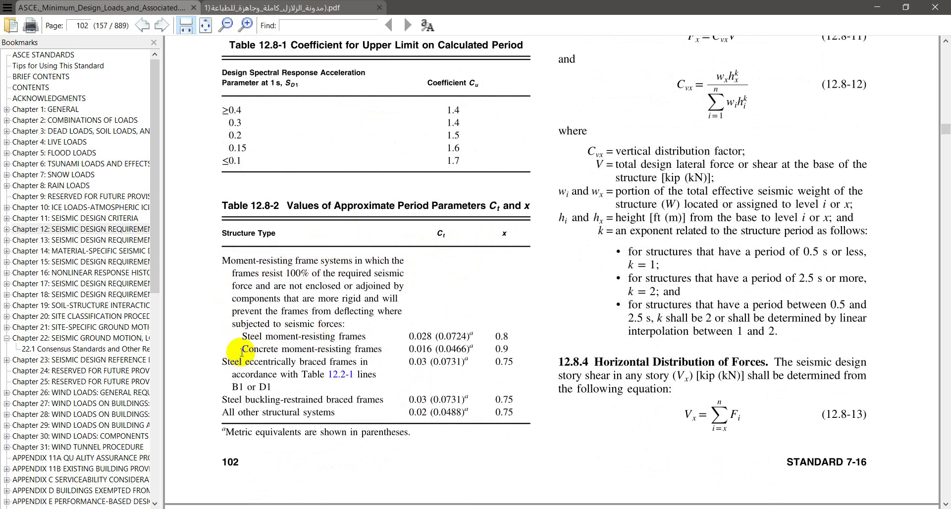
{"action": "left_click_drag", "start_coordinate": [241, 351], "coordinate": [505, 349]}
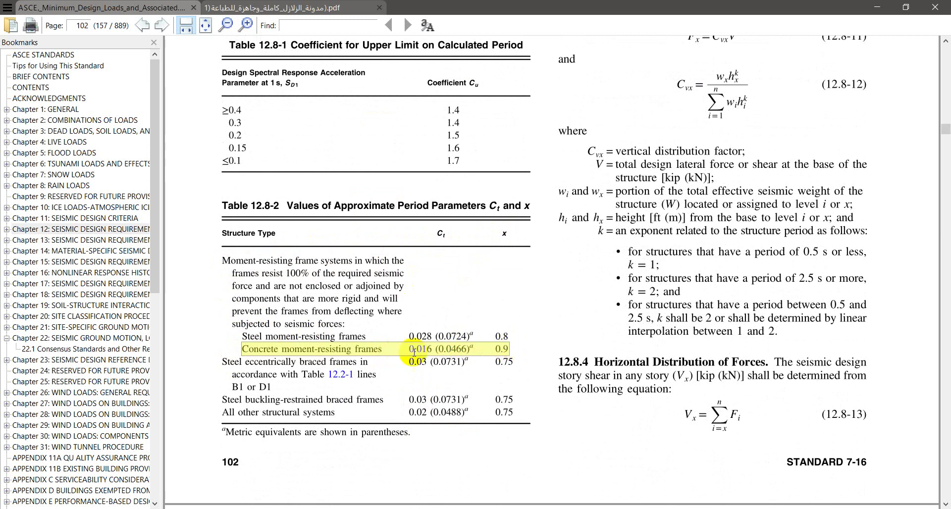
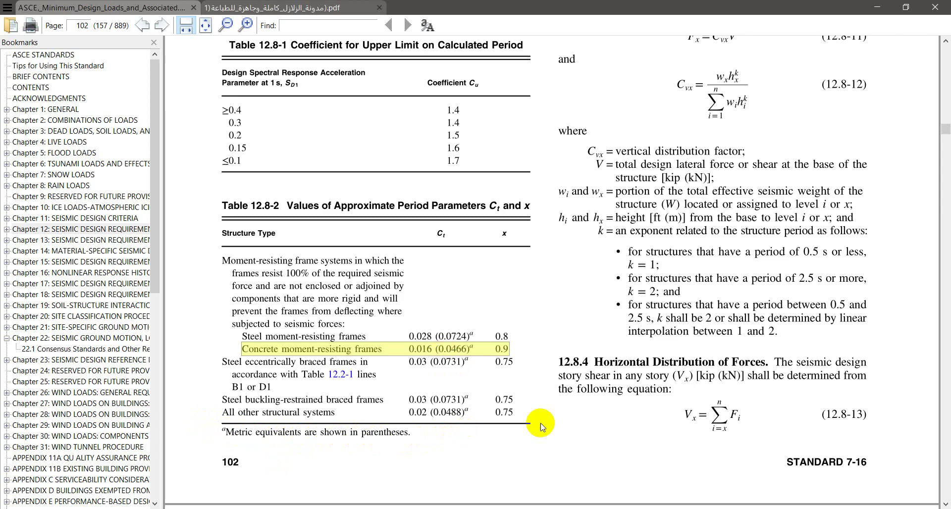
- Return to Word and add the equation C_t = 0.0466 , x = 0.9 on the line below h_n
{"action": "key", "text": "alt+Tab"}
{"action": "key", "text": "alt+equal"}
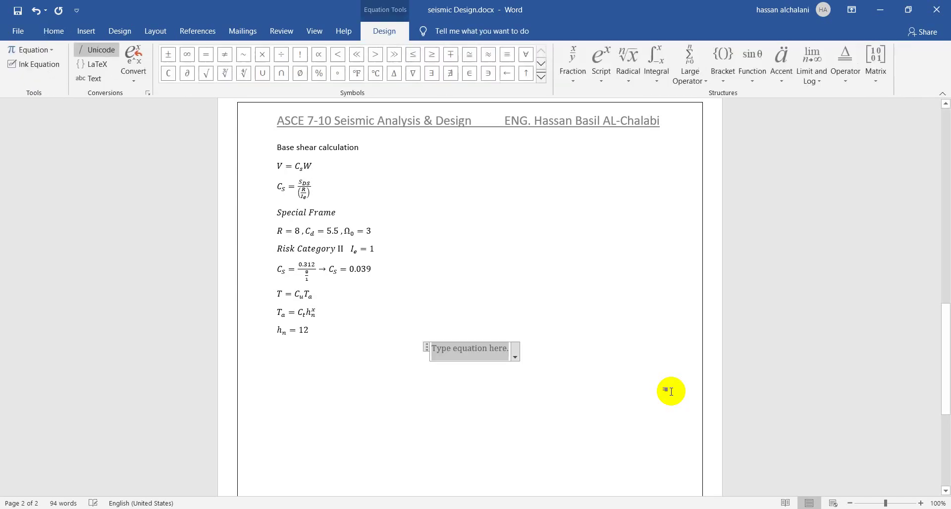
{"action": "type", "text": "C_t = 0.04"}
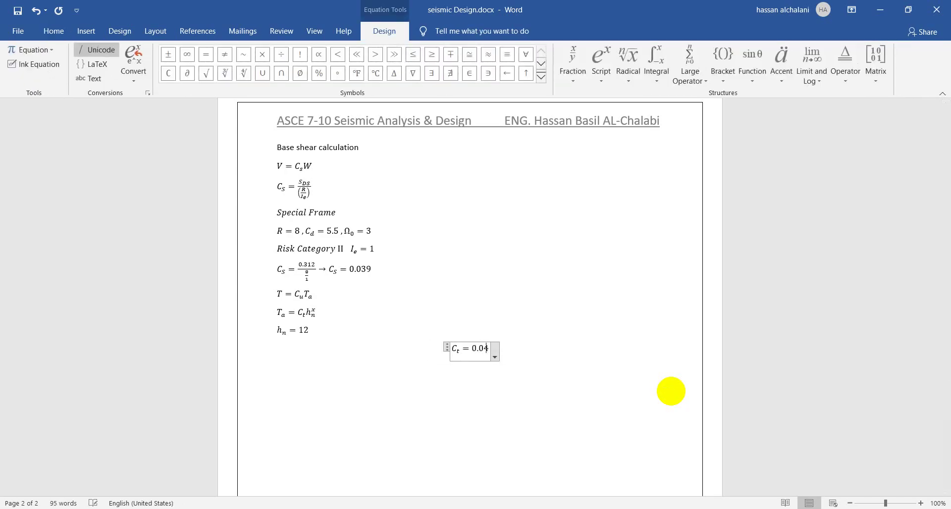
{"action": "key", "text": "alt+Tab"}
{"action": "key", "text": "alt+Tab"}
{"action": "type", "text": "_t = 0.04"}
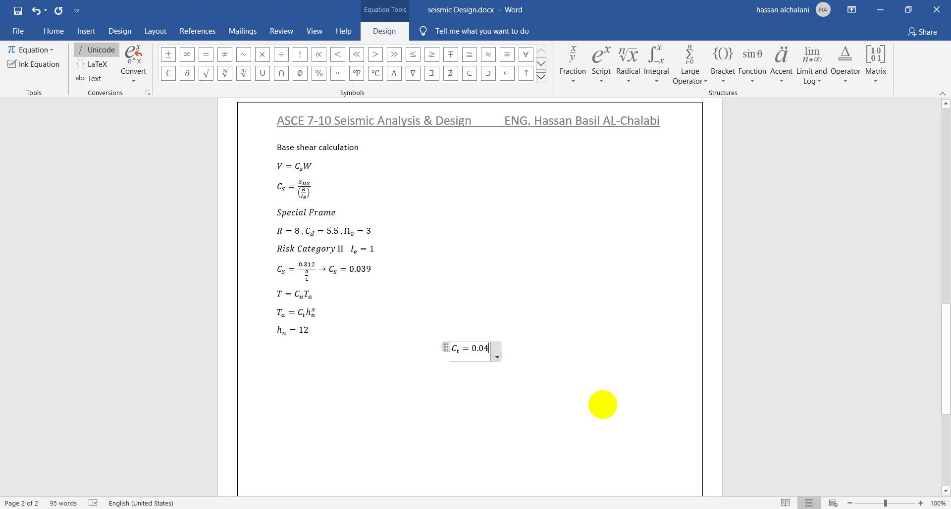
{"action": "type", "text": "66 ,"}
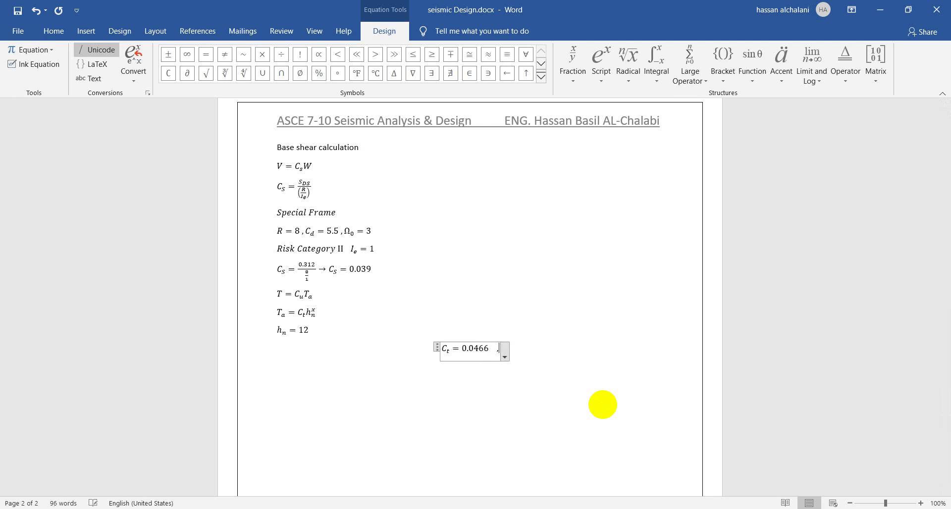
{"action": "type", "text": "x=0.9"}
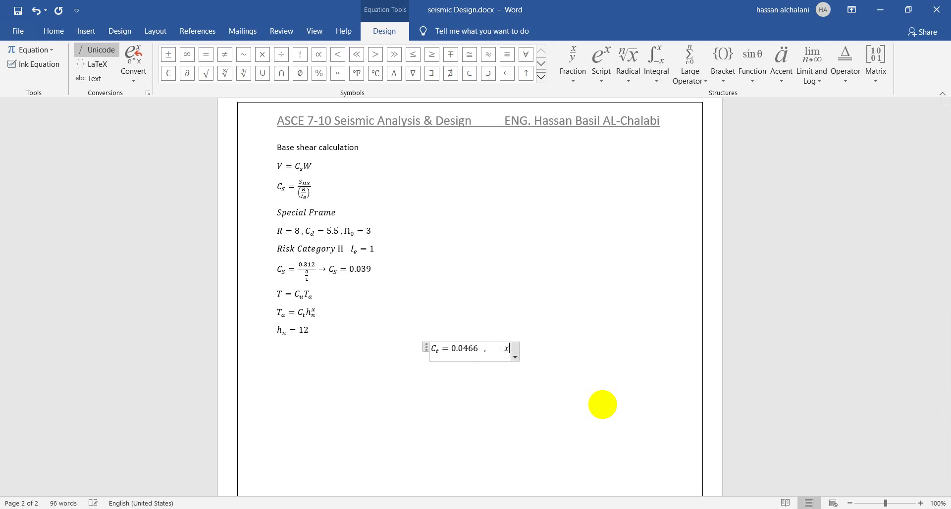
{"action": "key", "text": "Right"}
{"action": "key", "text": "Return"}
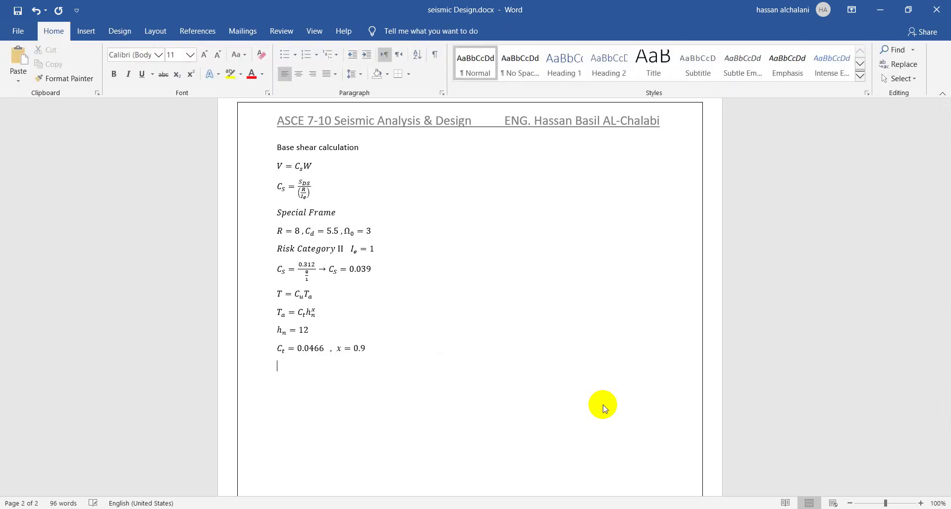
- Insert a new equation below the C_t line that substitutes the values: T_a = 0.0466 × 12^0.9
{"action": "key", "text": "alt+equal"}
{"action": "type", "text": "T_a = "}
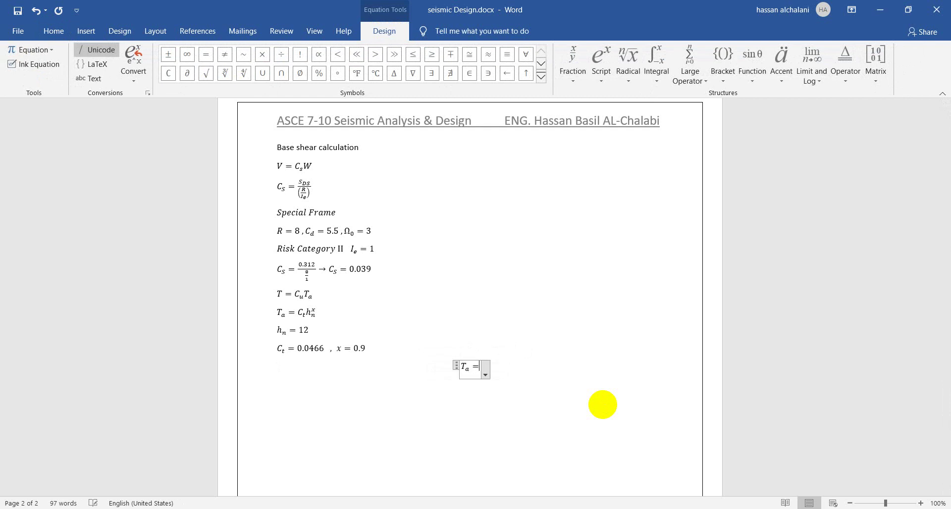
{"action": "type", "text": "0.0466"}
{"action": "type", "text": "×"}
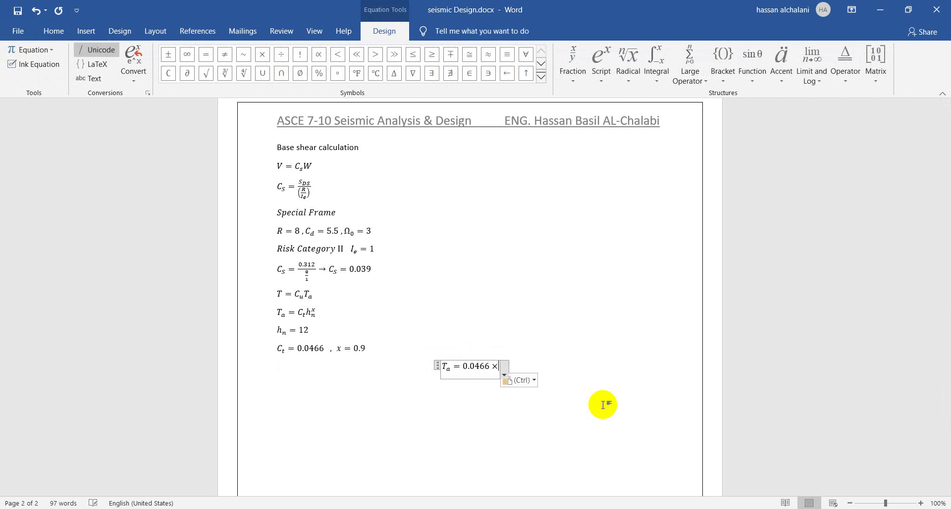
{"action": "type", "text": "12^0."}
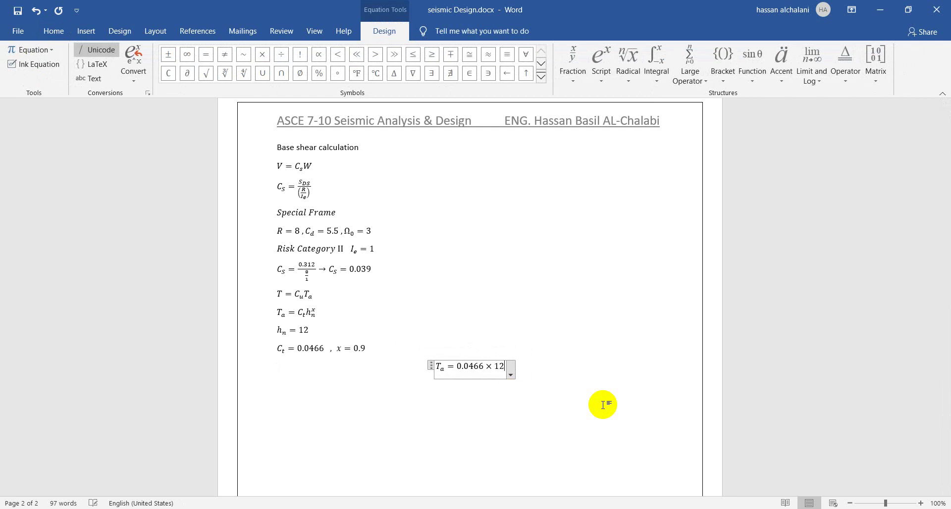
{"action": "key", "text": "BackSpace"}
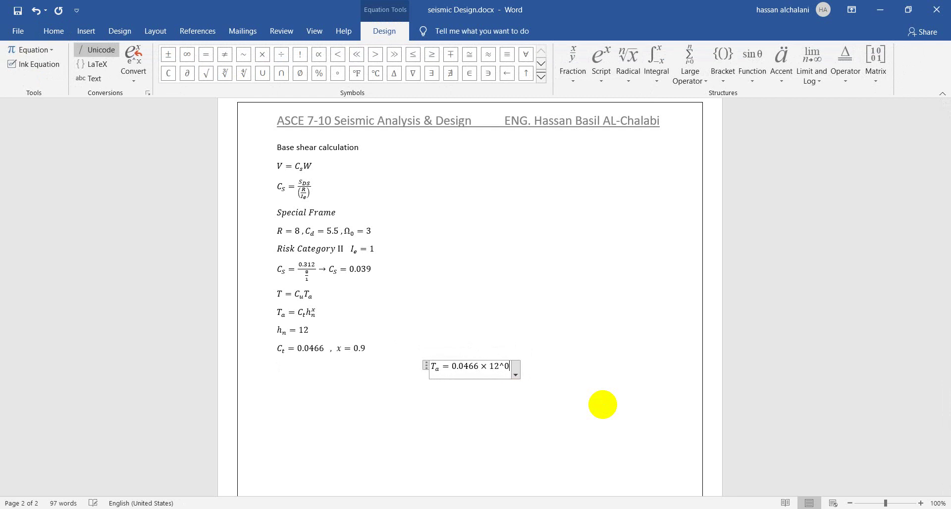
{"action": "type", "text": ".9"}
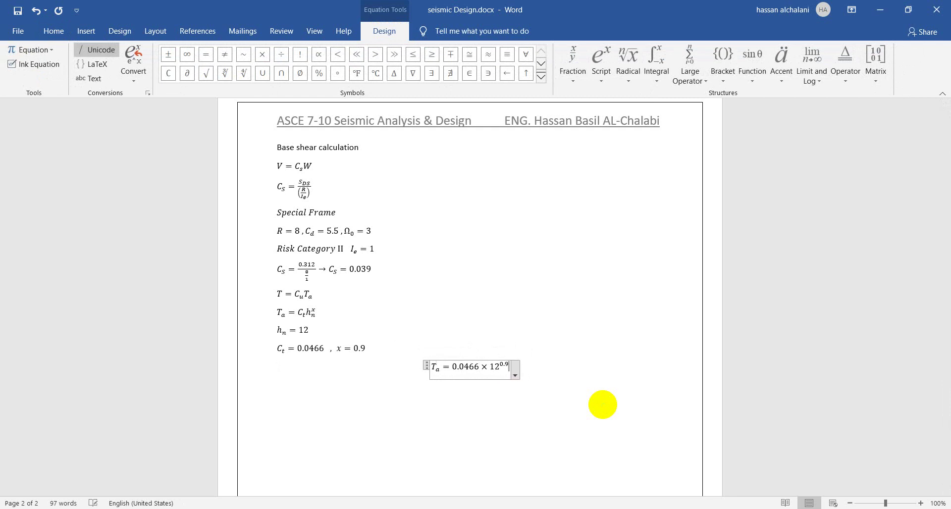
- Complete the equation with an arrow and the result T_a = 0.436 s, and left-align it
{"action": "type", "text": " ->"}
{"action": "type", "text": " T_a ="}
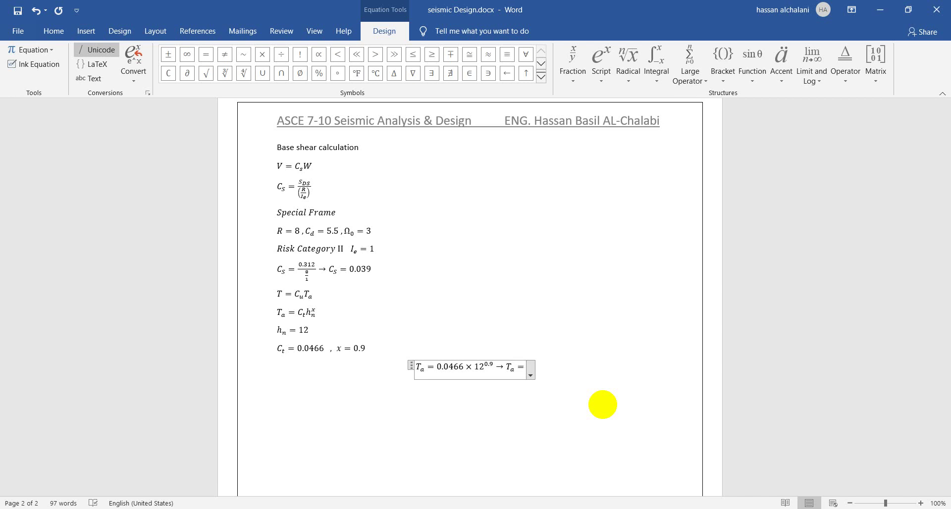
{"action": "type", "text": "0.4"}
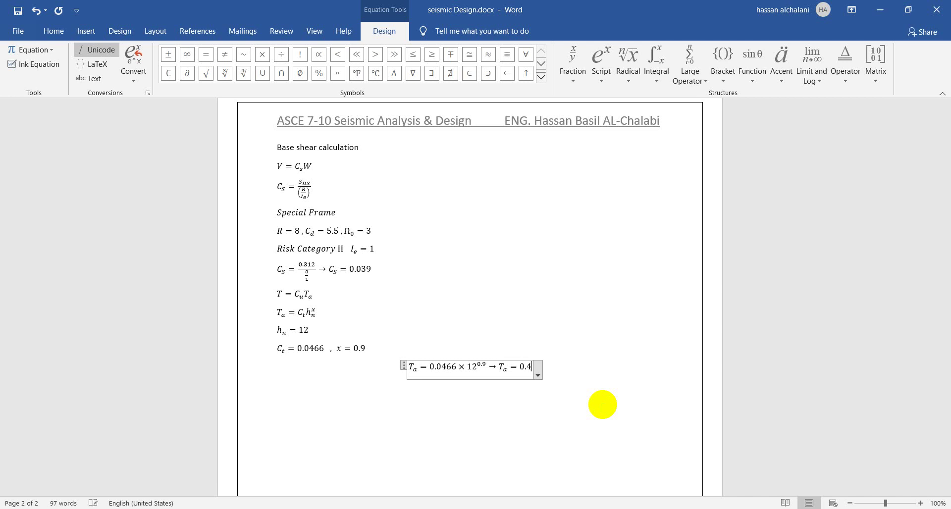
{"action": "type", "text": "36 s"}
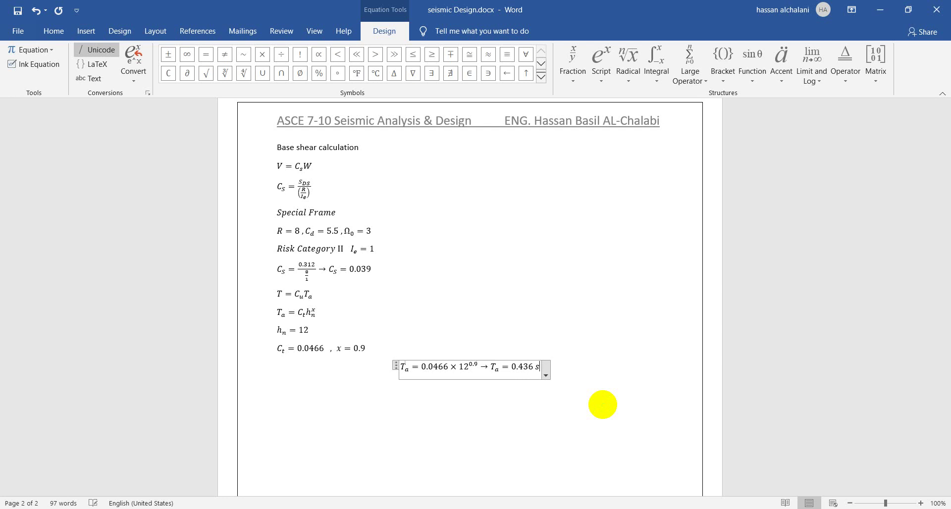
{"action": "left_click", "coordinate": [602, 404]}
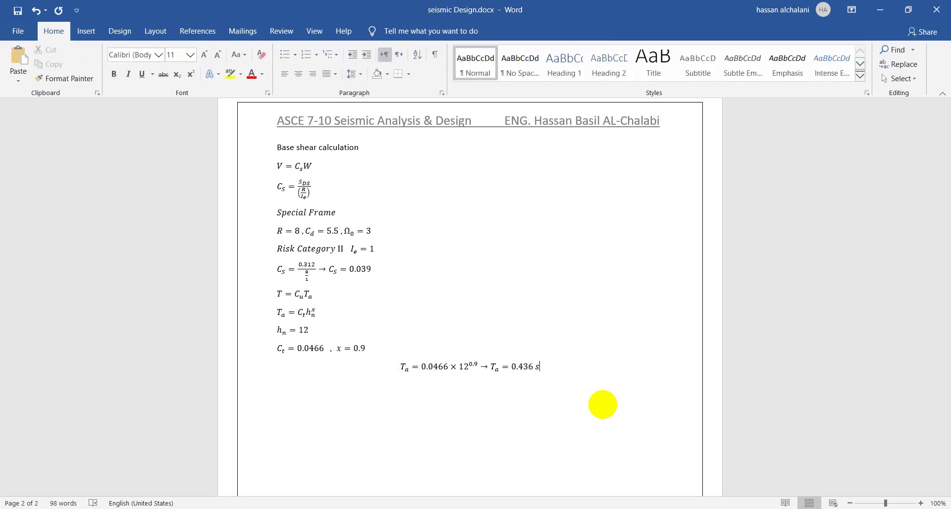
{"action": "key", "text": "ctrl+l"}
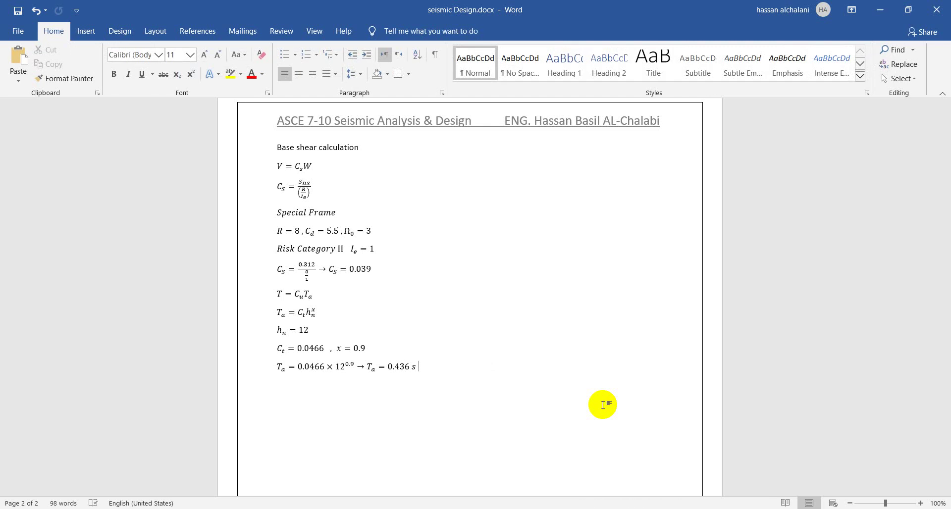
- Compare the S_D1 value calculated in the Word document with the C_u coefficients in Table 12.8-1 of the ASCE PDF
{"action": "key", "text": "alt+Tab"}
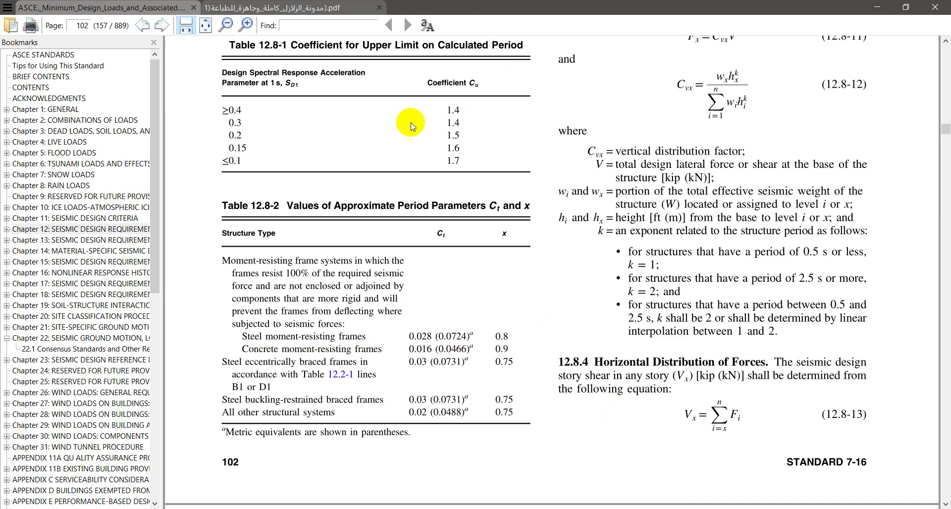
{"action": "scroll", "coordinate": [409, 128], "scroll_direction": "up", "scroll_amount": 3}
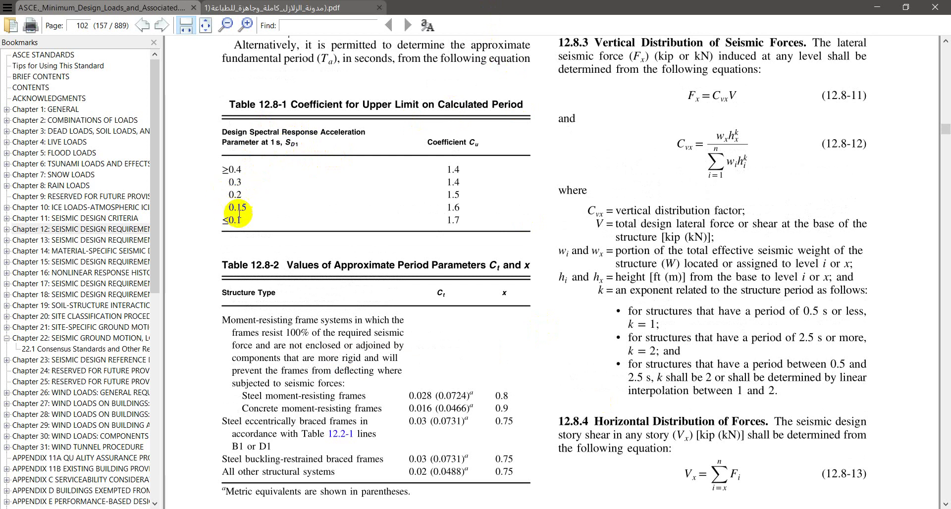
{"action": "key", "text": "alt+Tab"}
{"action": "scroll", "coordinate": [310, 216], "scroll_direction": "up", "scroll_amount": 10}
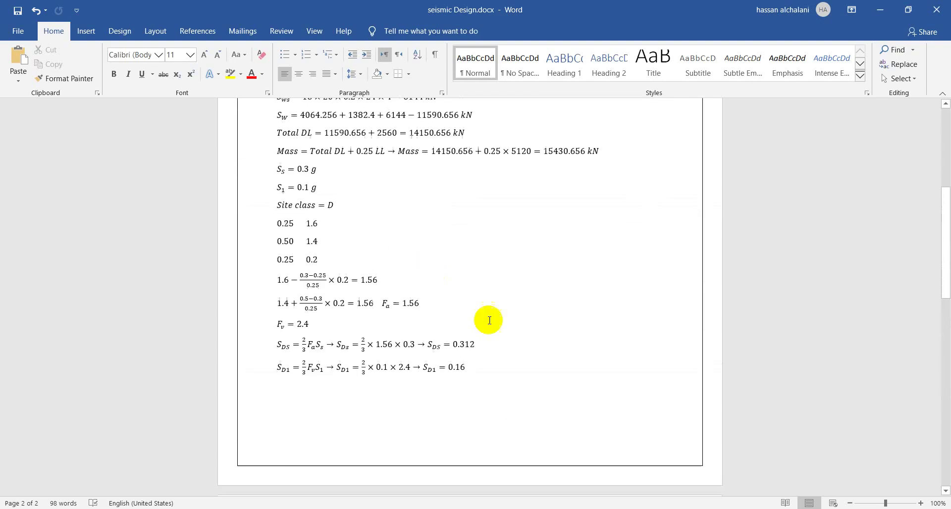
{"action": "key", "text": "alt+Tab"}
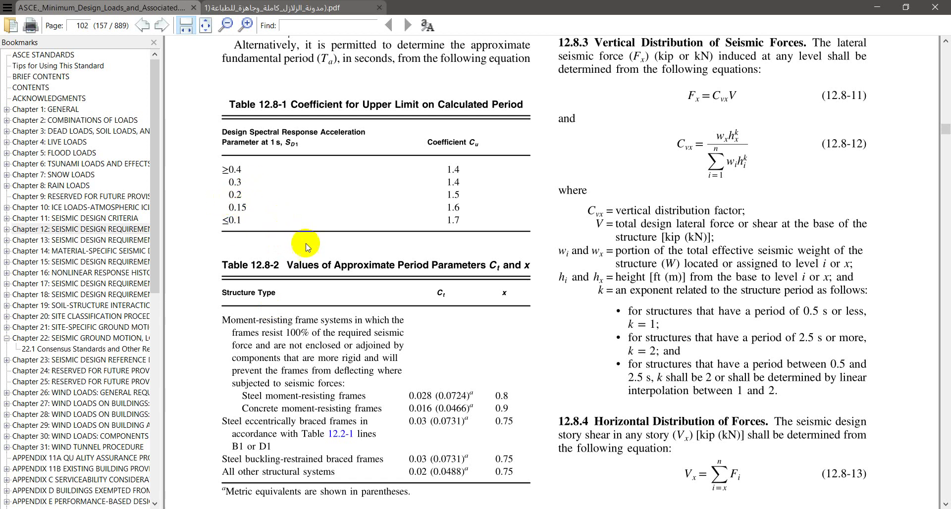
{"action": "key", "text": "alt+Tab"}
{"action": "scroll", "coordinate": [327, 327], "scroll_direction": "down", "scroll_amount": 5}
{"action": "scroll", "coordinate": [320, 341], "scroll_direction": "down", "scroll_amount": 5}
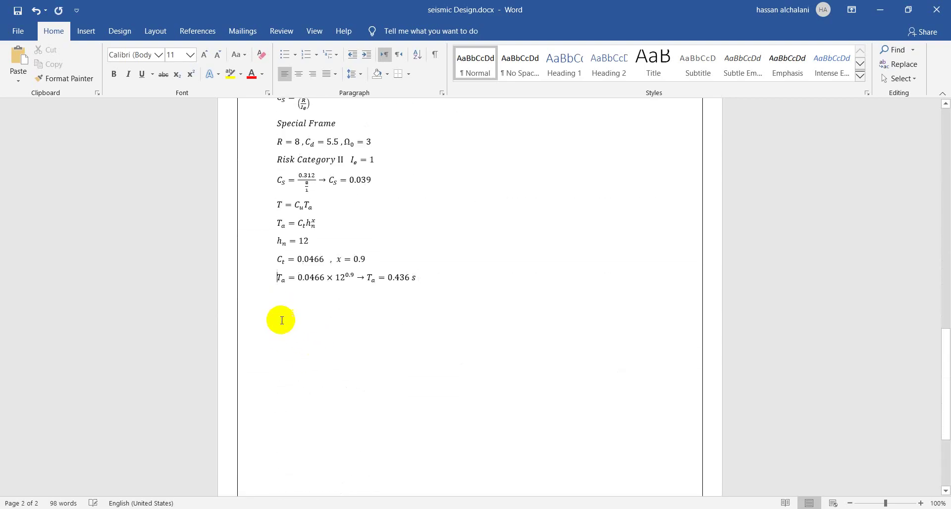
- Add a new equation line below T_a with the Table 12.8-1 pair 0.2 and 1.5, separated by spaces
{"action": "left_click", "coordinate": [423, 284]}
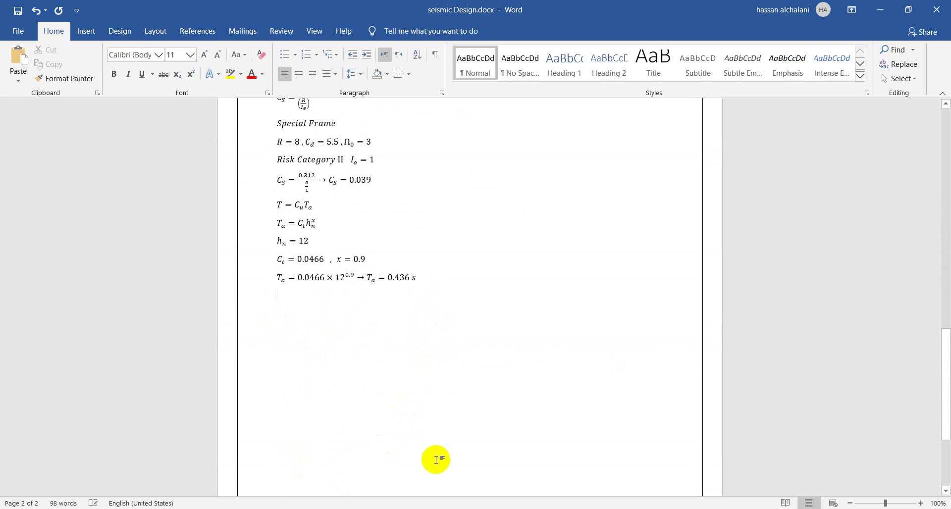
{"action": "key", "text": "alt+equal"}
{"action": "type", "text": "02"}
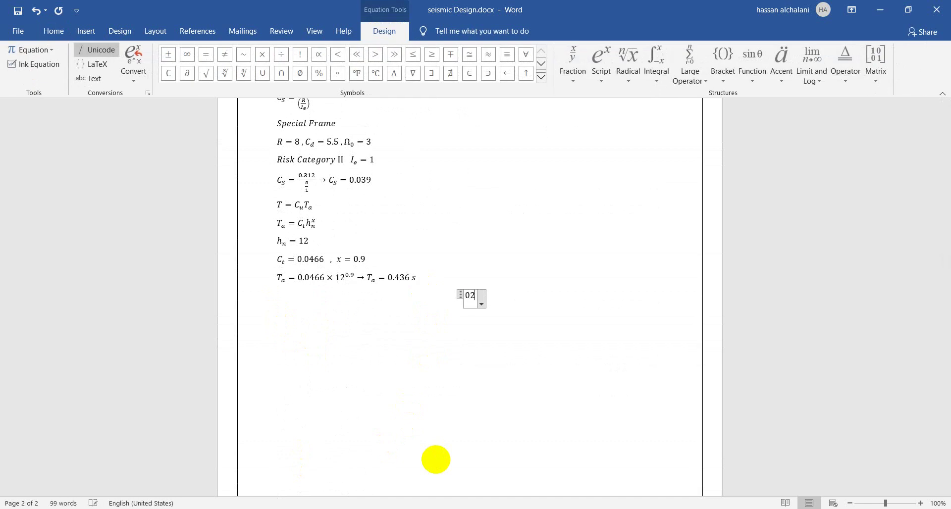
{"action": "key", "text": "BackSpace"}
{"action": "key", "text": "BackSpace"}
{"action": "type", "text": "0.02"}
{"action": "key", "text": "alt+Tab"}
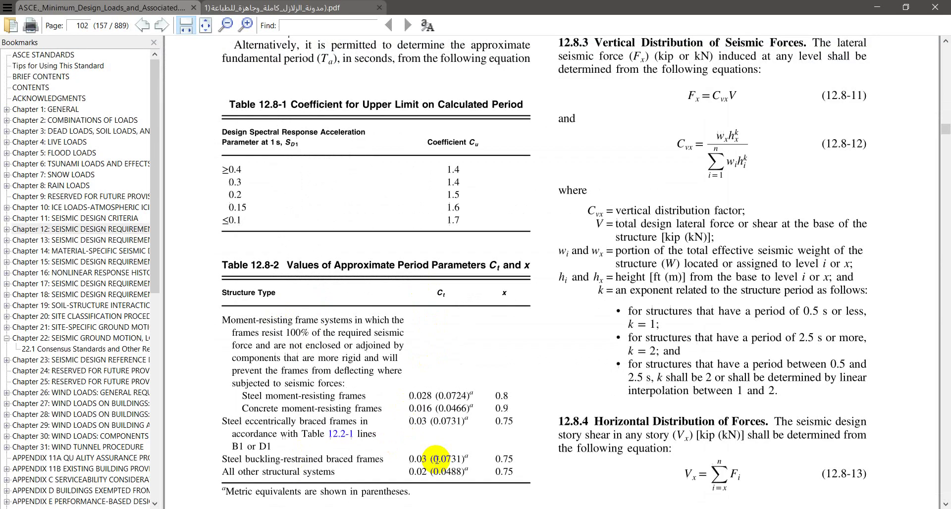
{"action": "key", "text": "alt+Tab"}
{"action": "type", "text": "1."}
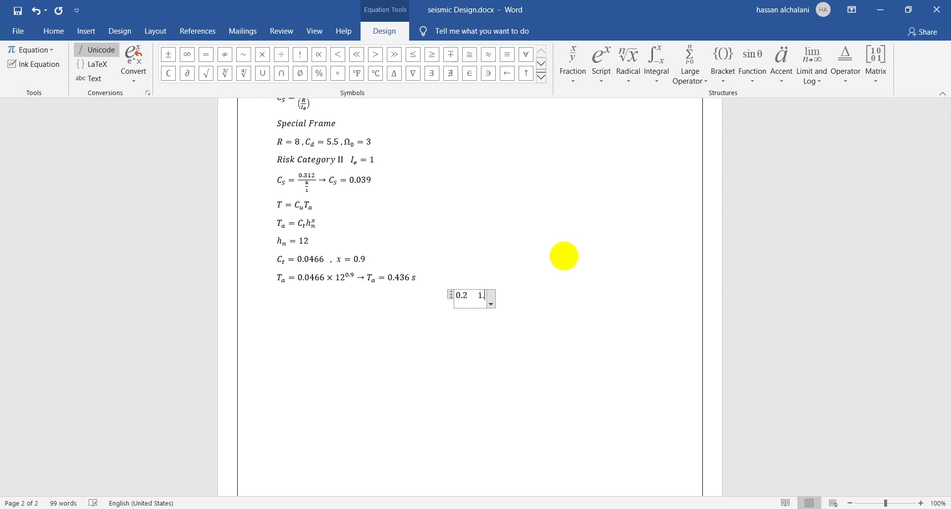
{"action": "type", "text": "5"}
{"action": "key", "text": "Right"}
{"action": "key", "text": "Return"}
- Add a second equation line with the table pair 0.15 and 1.6, and extend the 0.2 above it to 0.20
{"action": "key", "text": "alt+equal"}
{"action": "type", "text": "0"}
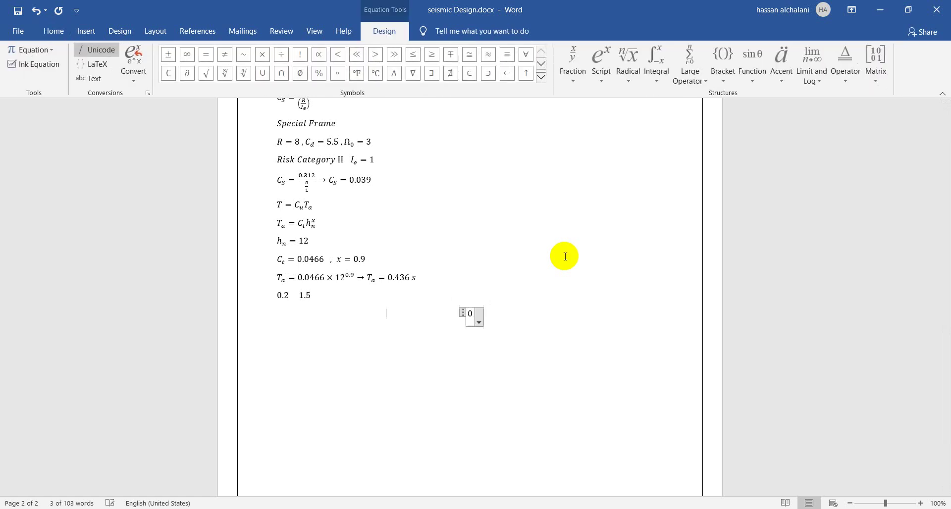
{"action": "type", "text": ".15"}
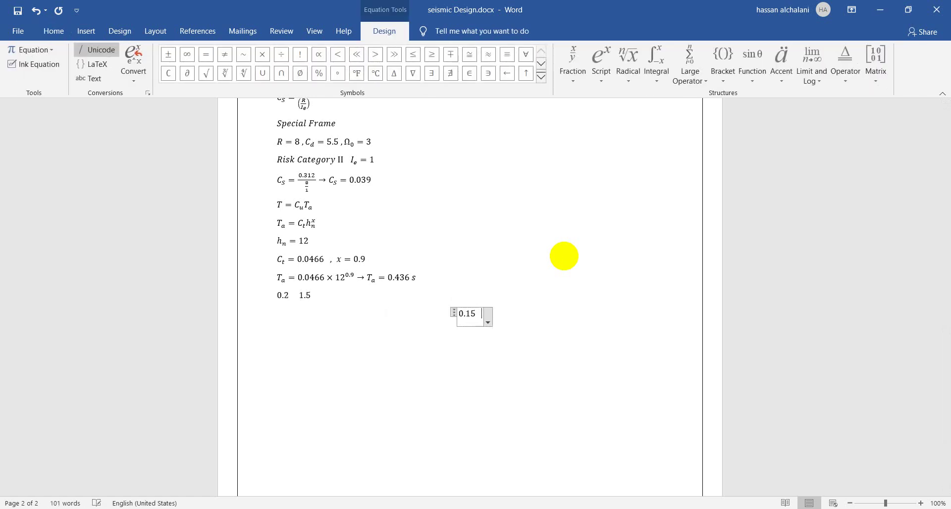
{"action": "key", "text": "alt+Tab"}
{"action": "key", "text": "alt+Tab"}
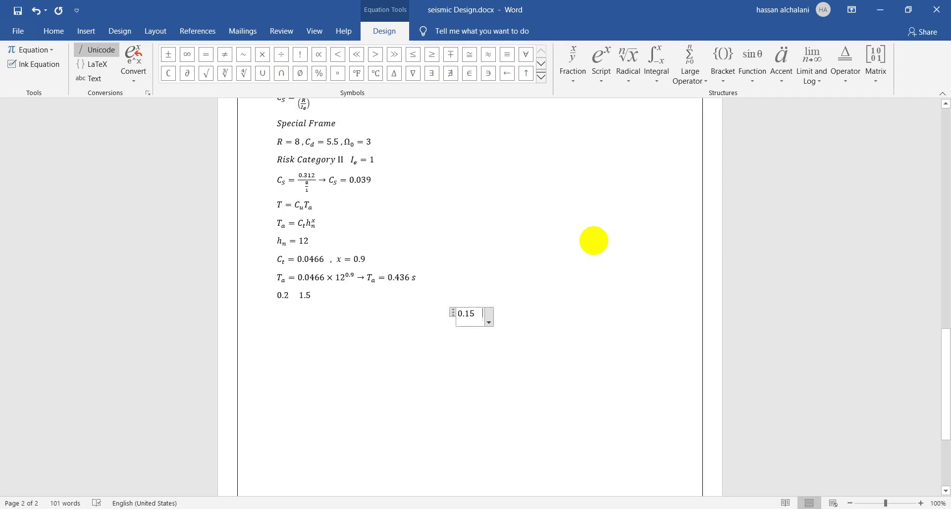
{"action": "type", "text": "1.6"}
{"action": "key", "text": "Right"}
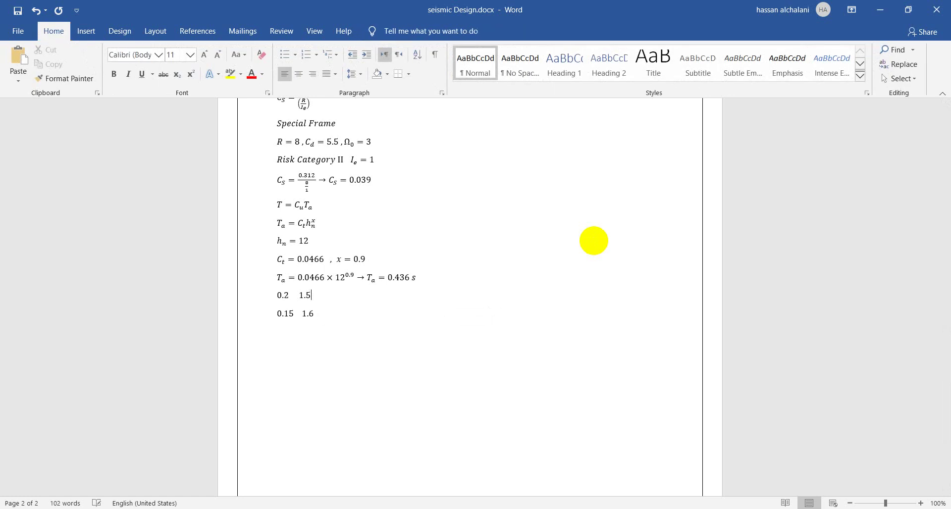
{"action": "key", "text": "Up"}
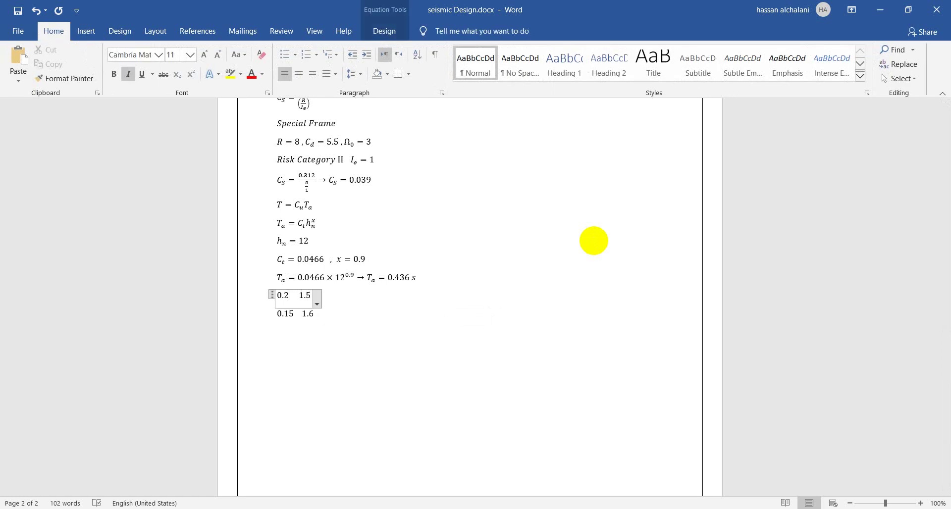
{"action": "type", "text": "0"}
- Add a line of differences below the two table pairs, with 0.05 and 0.1 as equations
{"action": "key", "text": "Down"}
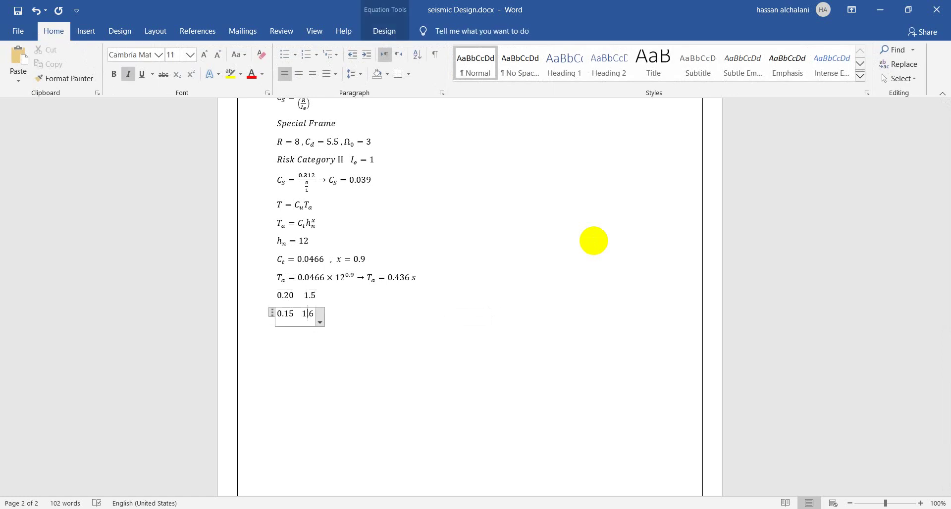
{"action": "key", "text": "End"}
{"action": "key", "text": "alt+equal"}
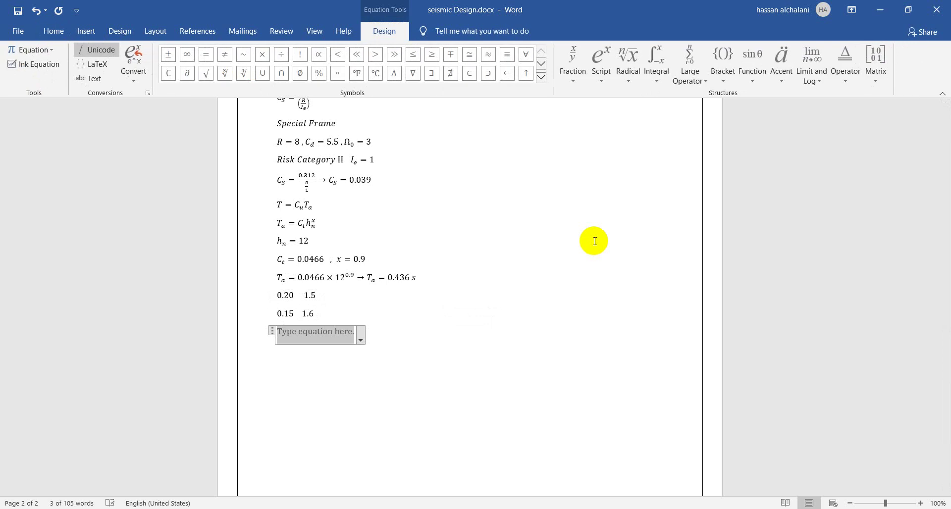
{"action": "type", "text": "0.05"}
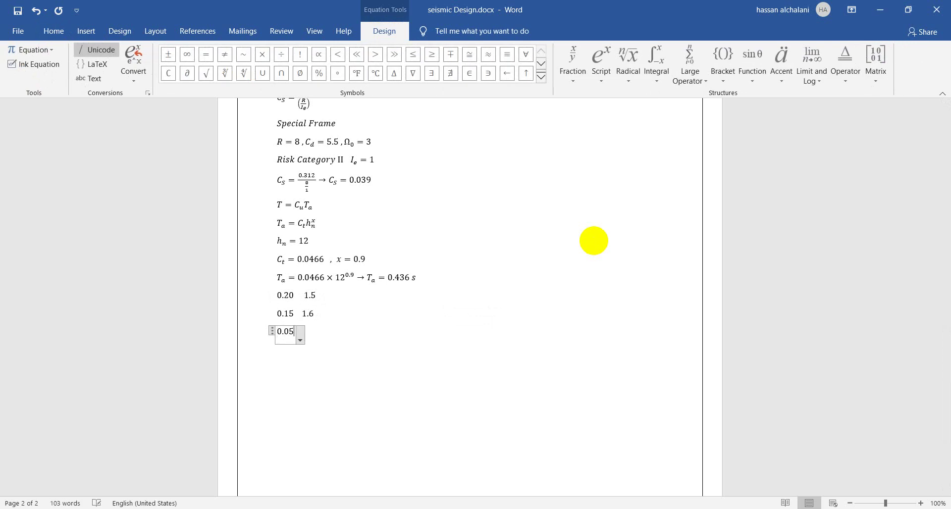
{"action": "key", "text": "End"}
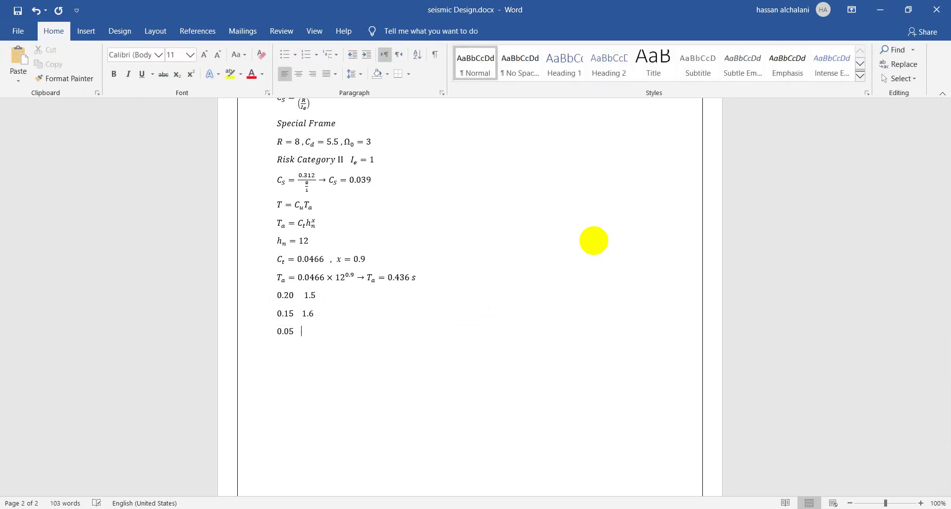
{"action": "key", "text": "alt+equal"}
{"action": "type", "text": "0.1"}
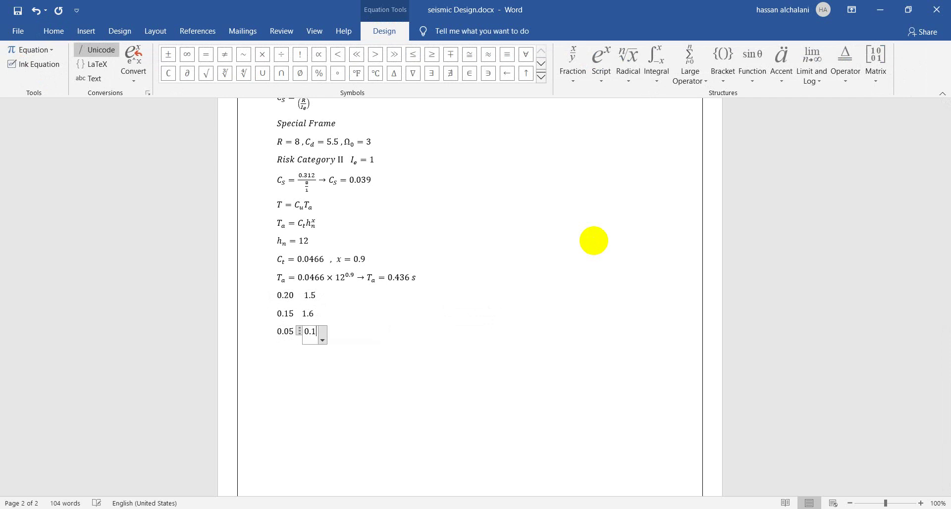
{"action": "key", "text": "End"}
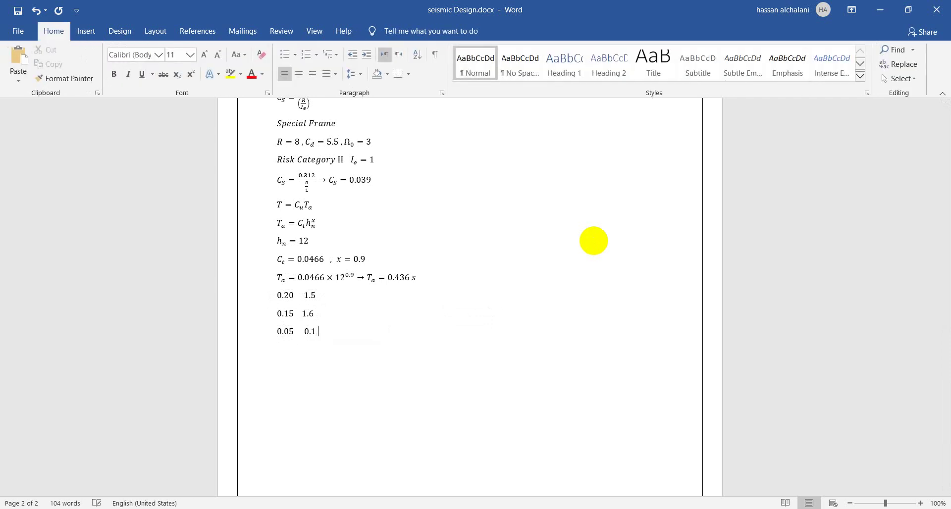
- Start an interpolation equation below the differences with 1.5 plus the fraction (0.2 − 0.16) over 0.05
{"action": "key", "text": "alt+equal"}
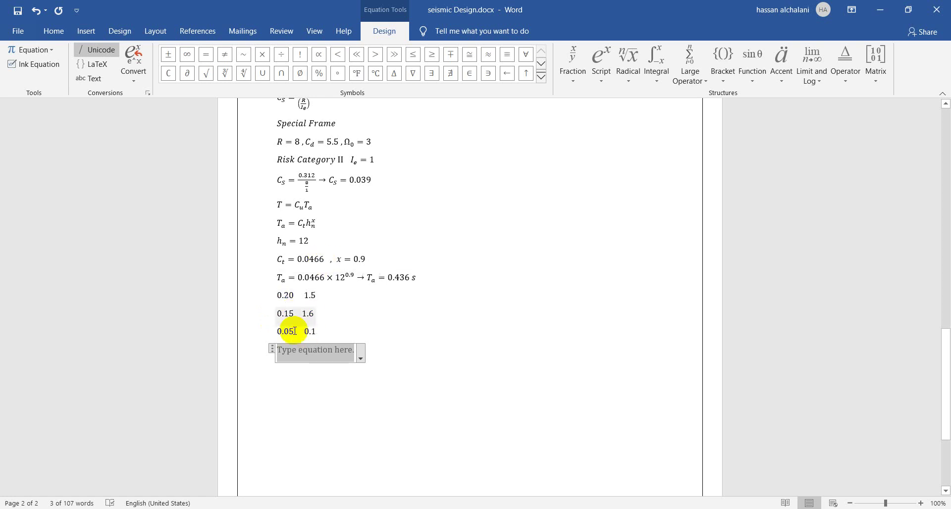
{"action": "type", "text": "1"}
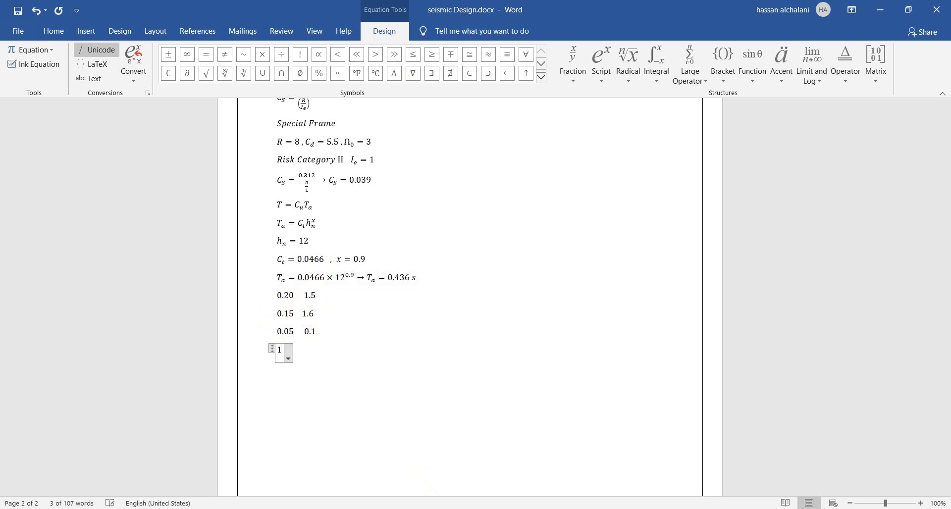
{"action": "type", "text": ".5+"}
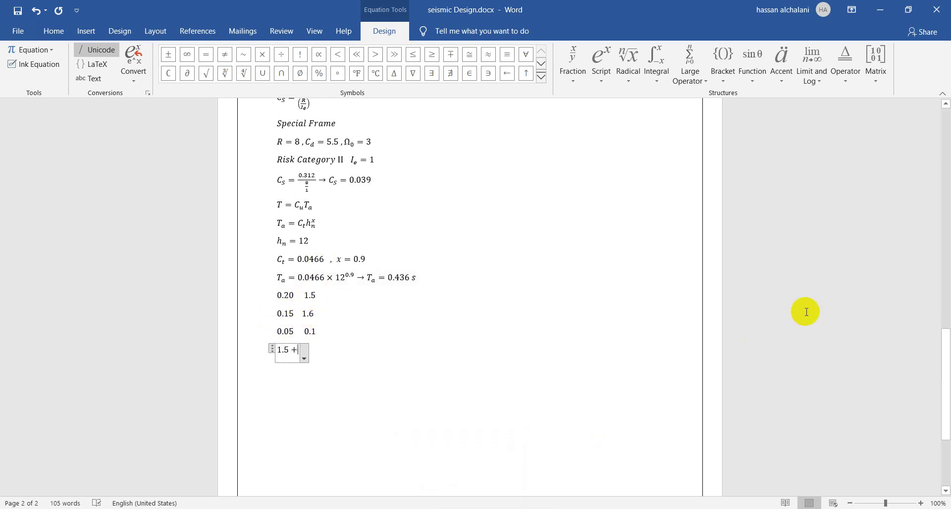
{"action": "type", "text": "/"}
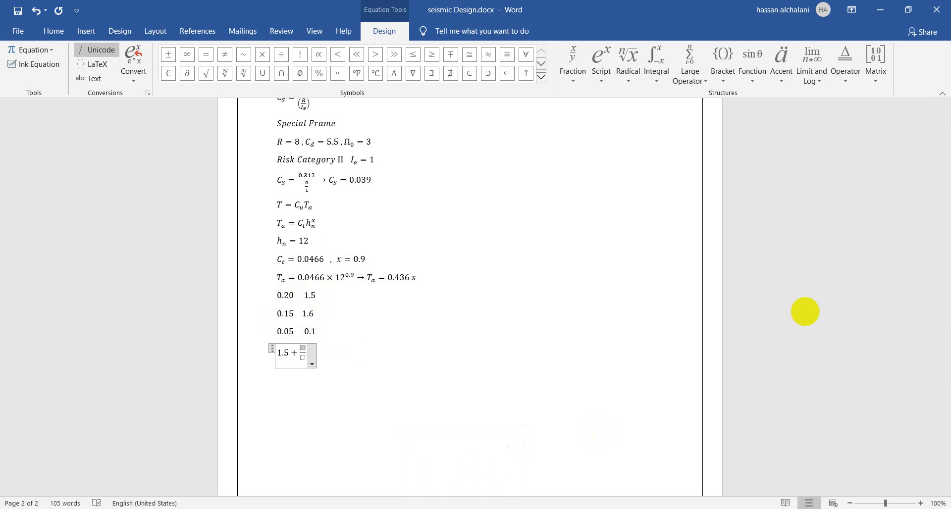
{"action": "type", "text": "0.2-0"}
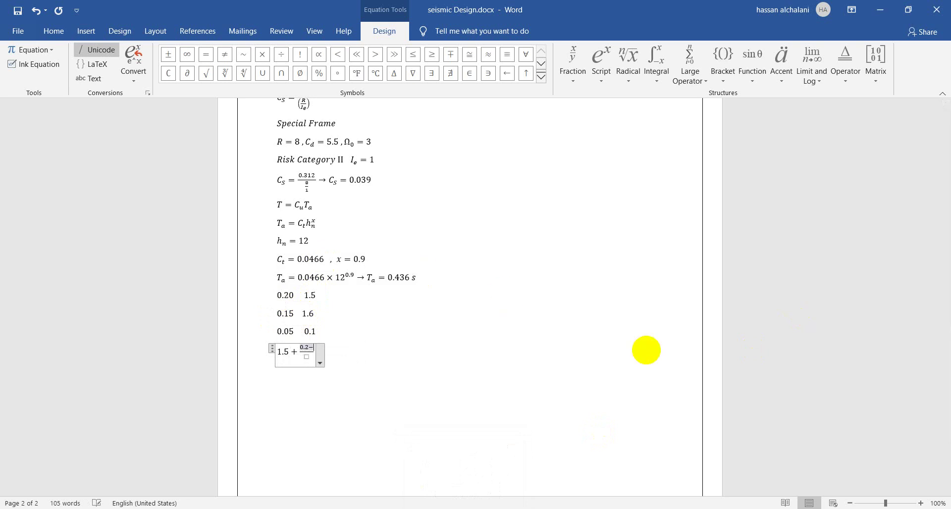
{"action": "type", "text": ".16/"}
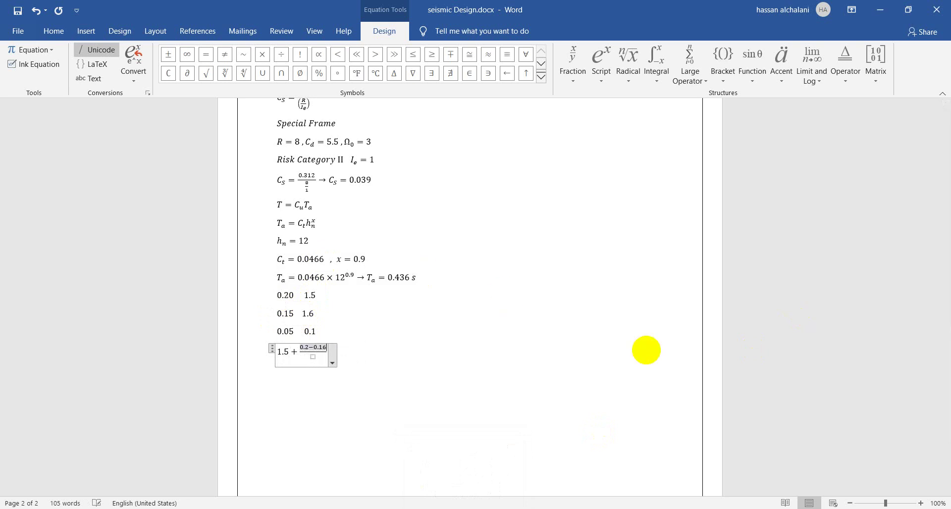
{"action": "key", "text": "Right"}
{"action": "type", "text": "0.05"}
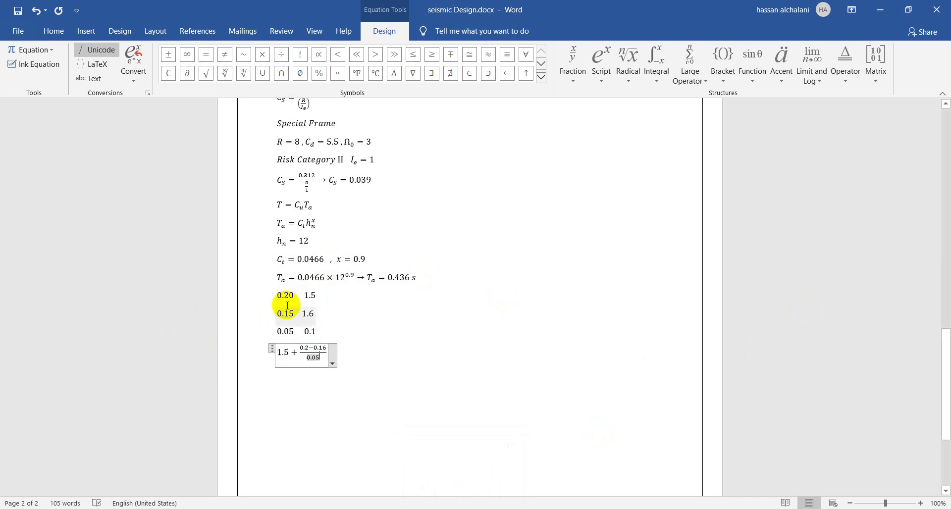
- Complete the first interpolation equation with × 0.1 = 1.58 and start a new line
{"action": "key", "text": "Right"}
{"action": "type", "text": "imes 0.1"}
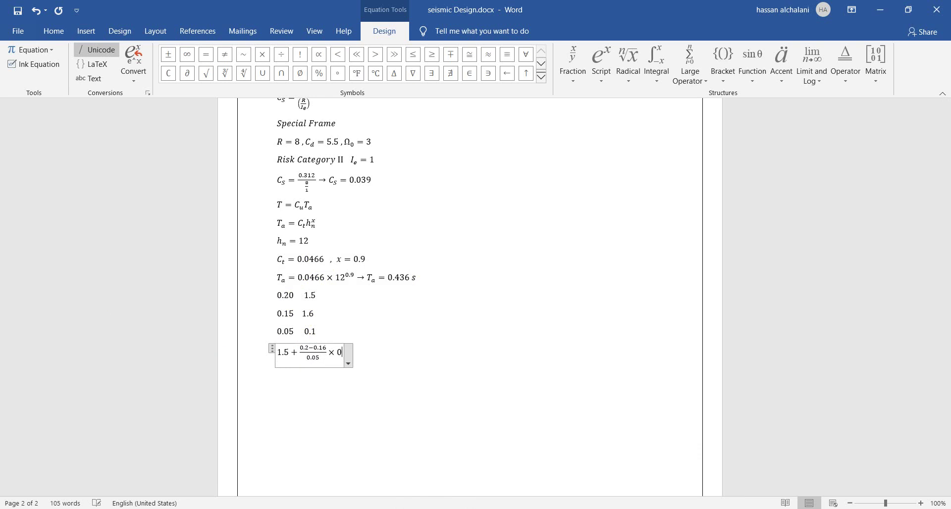
{"action": "type", "text": "="}
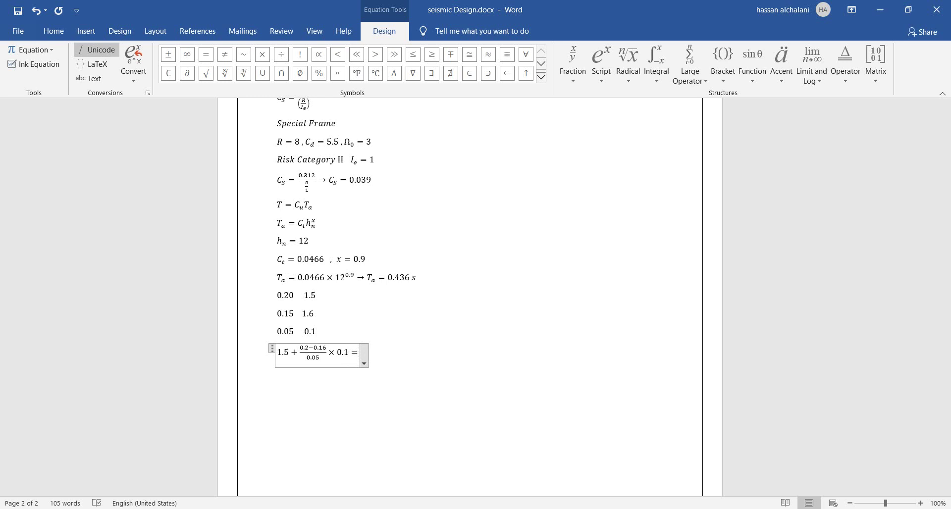
{"action": "type", "text": "1.58"}
{"action": "key", "text": "Right"}
{"action": "key", "text": "Return"}
- Start a second interpolation equation with 1.6 minus the fraction (0.16 − 0.15) over 0.05
{"action": "key", "text": "alt+equal"}
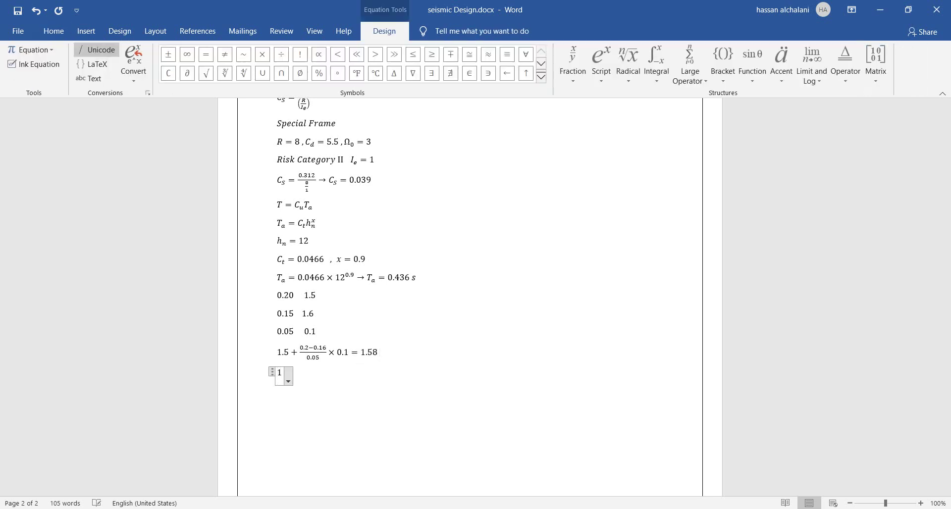
{"action": "type", "text": "1.6"}
{"action": "type", "text": "-"}
{"action": "type", "text": "/"}
{"action": "key", "text": "space"}
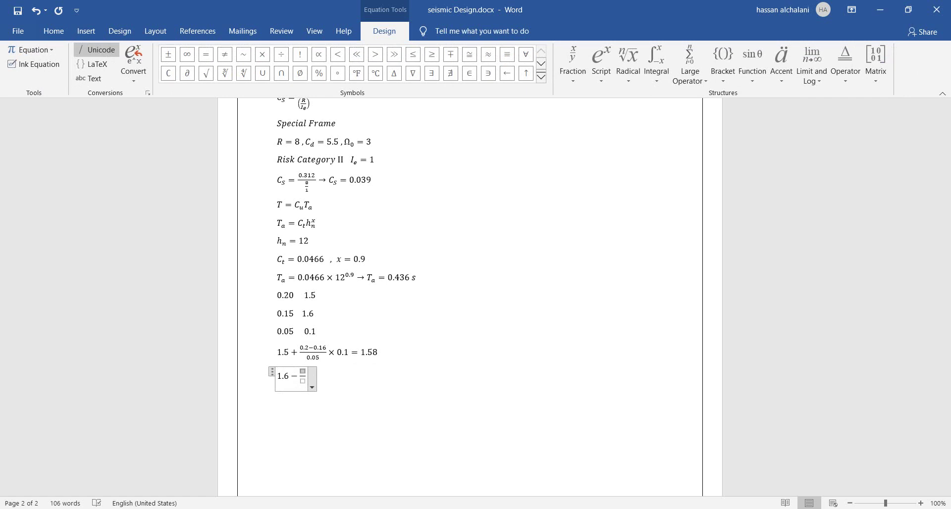
{"action": "type", "text": "0.16-0"}
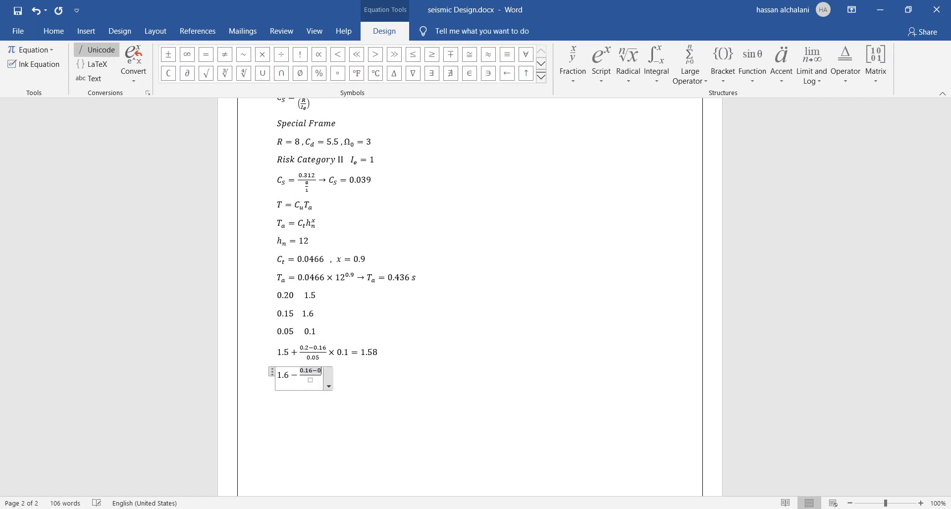
{"action": "type", "text": ".15"}
{"action": "type", "text": "0.05"}
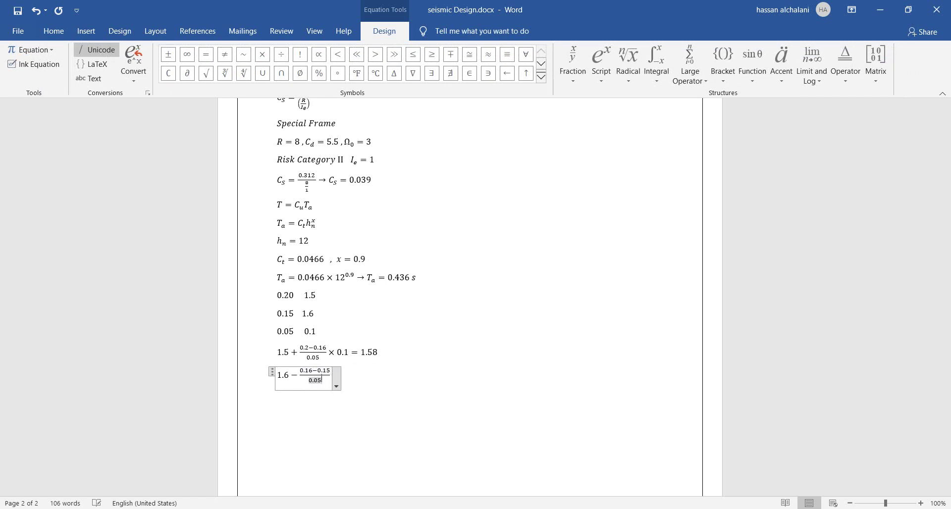
- Complete the second interpolation equation with × 0.1 = 1.58
{"action": "key", "text": "Right"}
{"action": "type", "text": "imes 0.1"}
{"action": "type", "text": "="}
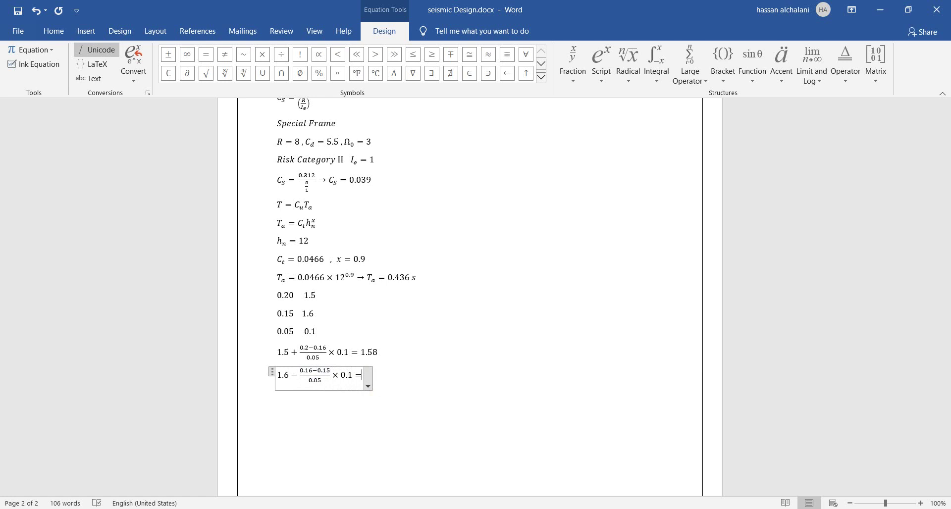
{"action": "type", "text": "1.580"}
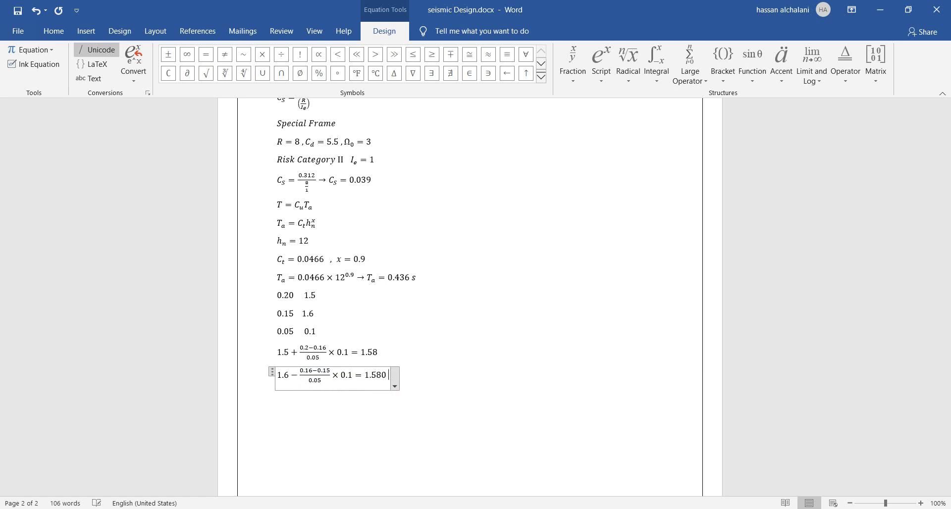
{"action": "key", "text": "BackSpace"}
{"action": "key", "text": "BackSpace"}
{"action": "type", "text": "8"}
- Add the equation C_u = 1.58 on a new line below the two interpolations
{"action": "key", "text": "Return"}
{"action": "key", "text": "alt+equal"}
{"action": "type", "text": "C_u "}
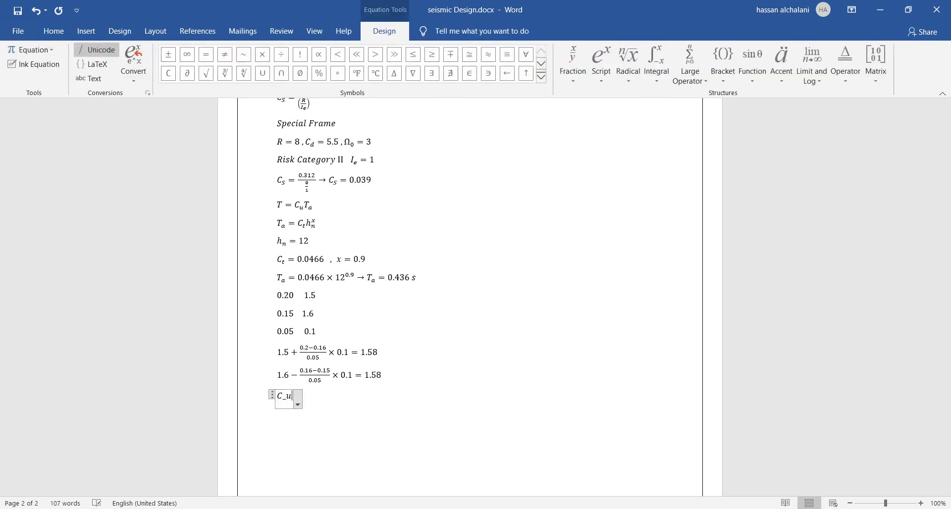
{"action": "type", "text": "= 1.5"}
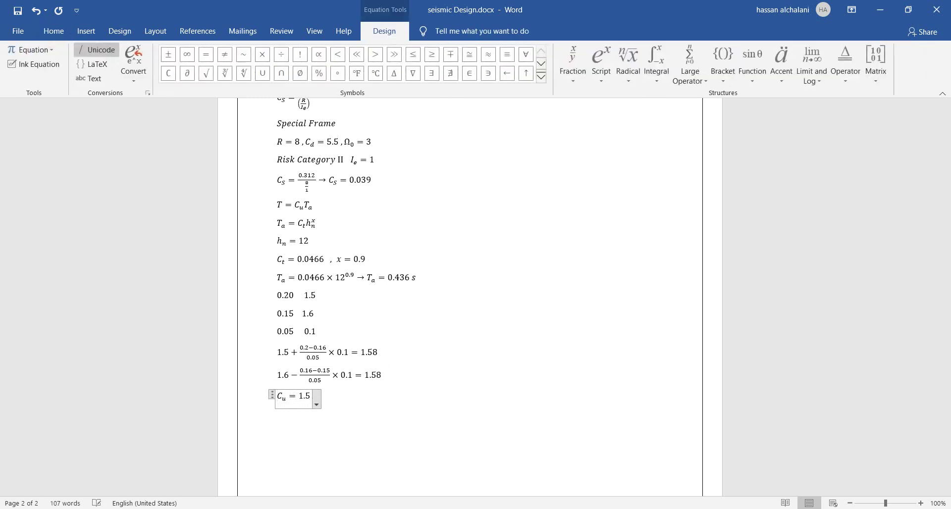
{"action": "type", "text": "8"}
{"action": "key", "text": "Right"}
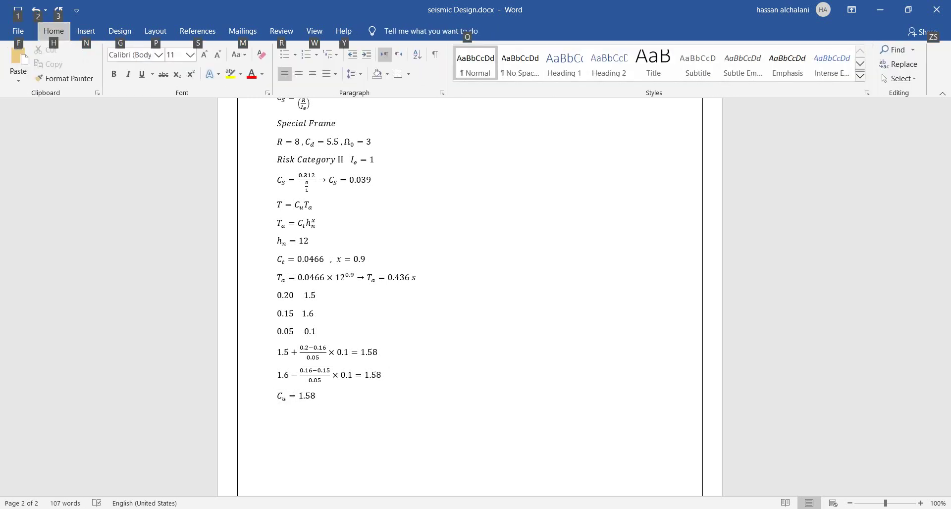
- Undo the new line below C_u and the last digit of the C_u value
{"action": "key", "text": "Return"}
{"action": "key", "text": "ctrl+z"}
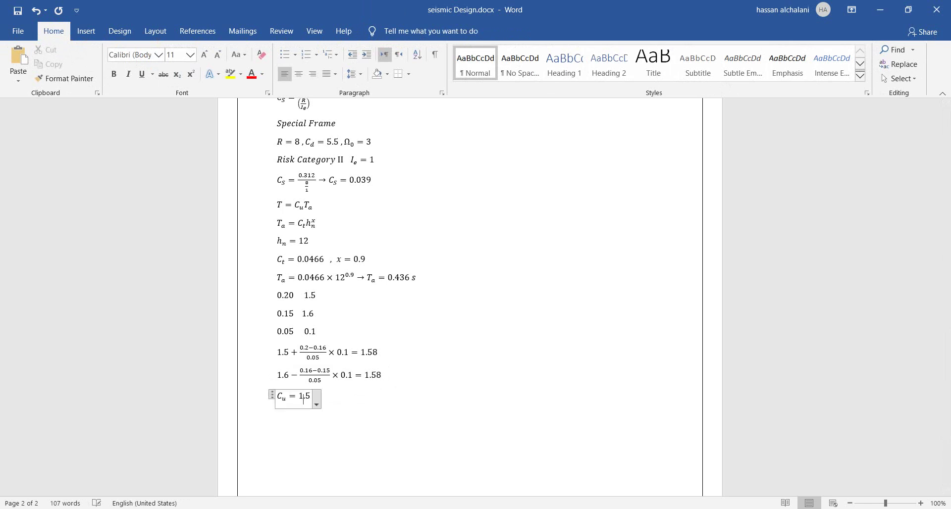
{"action": "key", "text": "ctrl+z"}
- Add the equation T = 1.58 × 0.436 → T = 0.689 s on a new line below C_u
{"action": "key", "text": "Return"}
{"action": "key", "text": "alt+equal"}
{"action": "type", "text": "T = "}
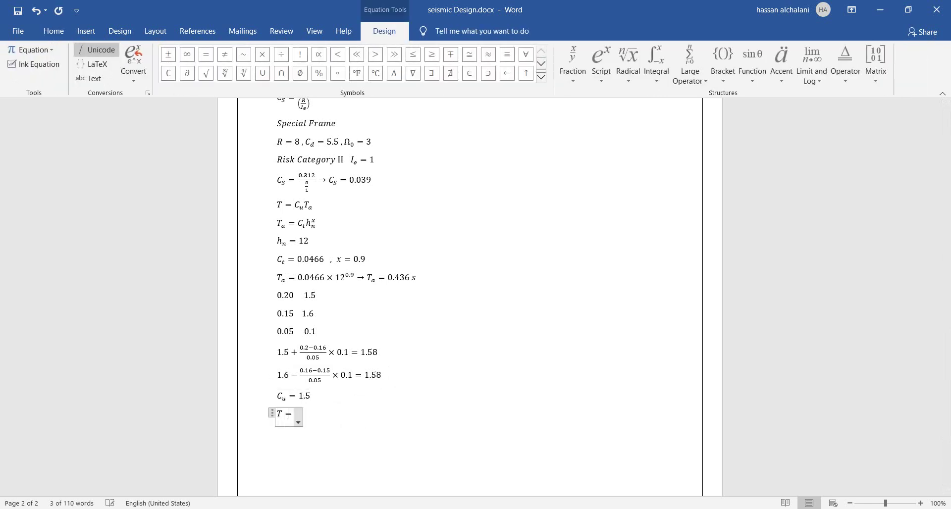
{"action": "type", "text": "1.58"}
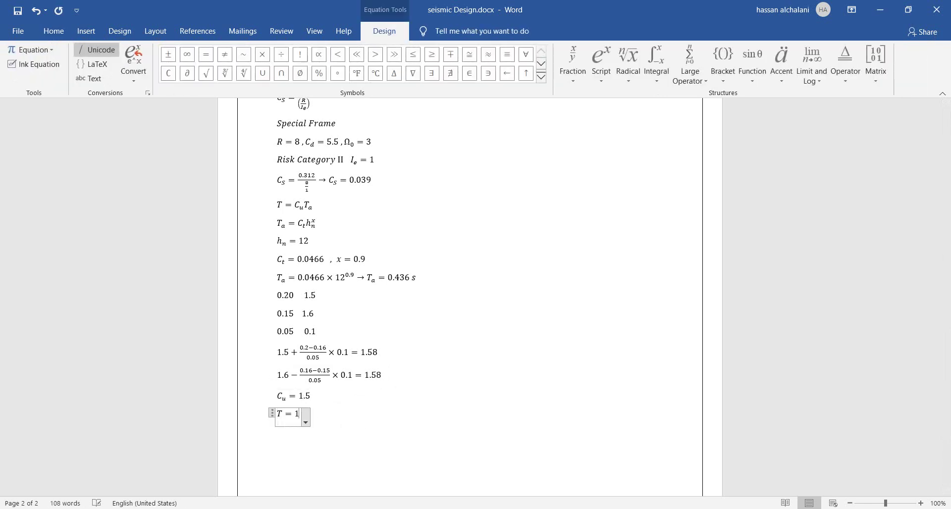
{"action": "type", "text": "×"}
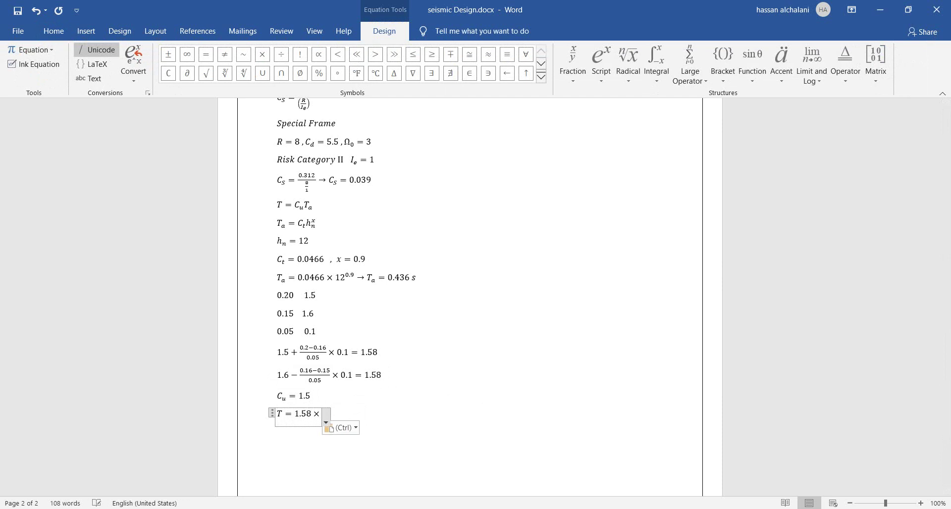
{"action": "type", "text": "0.43"}
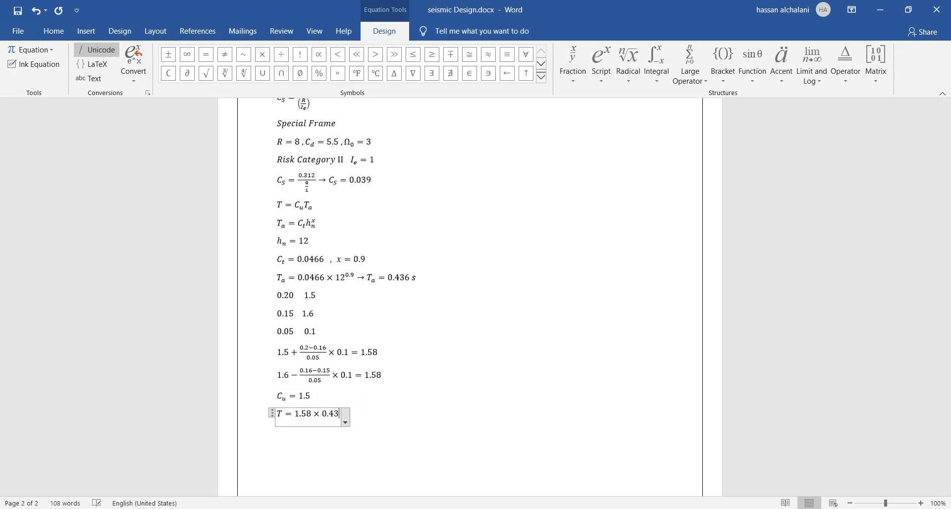
{"action": "type", "text": "6->T="}
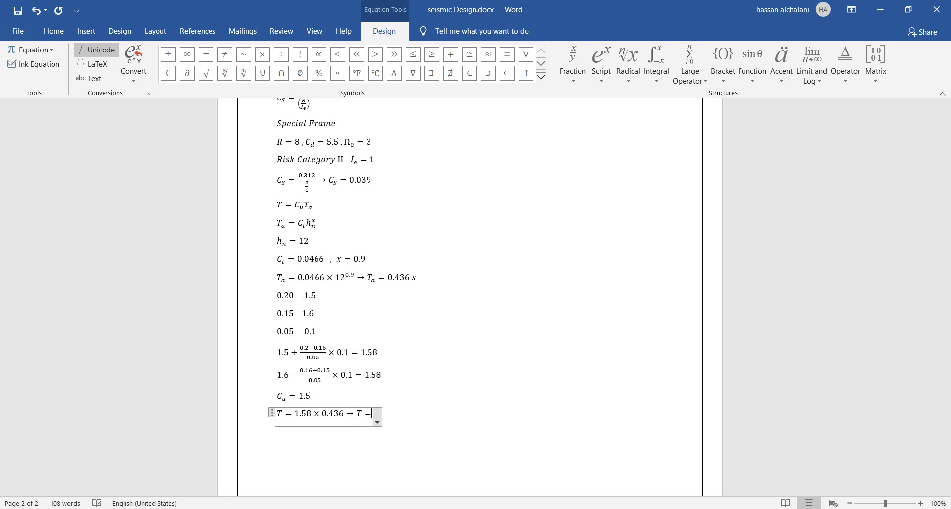
{"action": "type", "text": "0.689 se"}
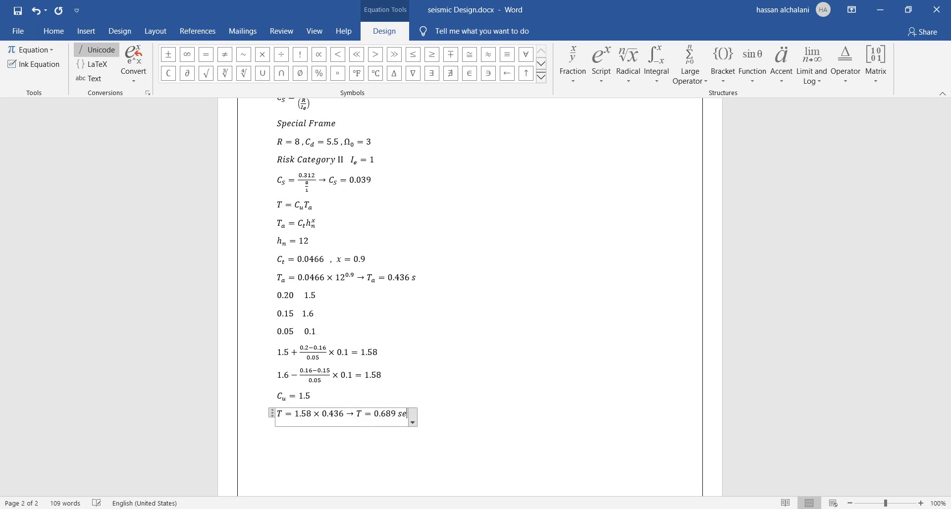
{"action": "key", "text": "BackSpace"}
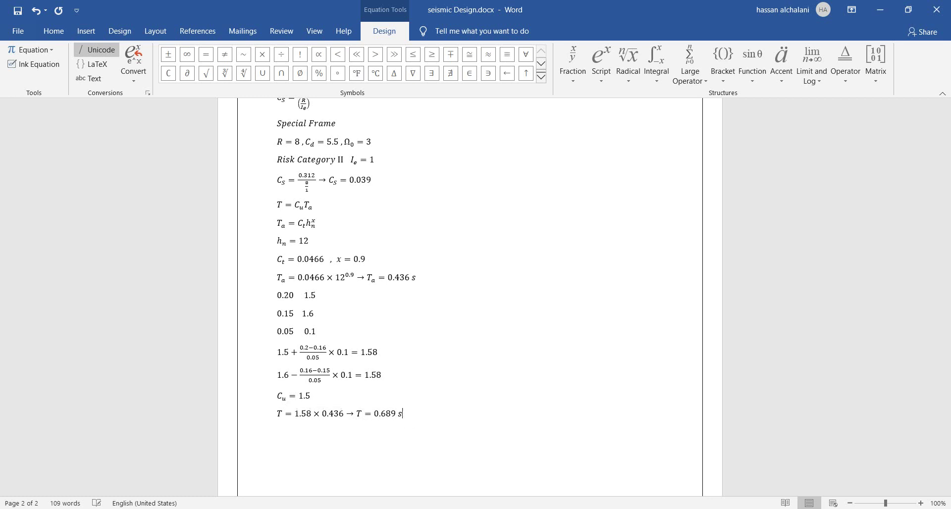
{"action": "key", "text": "Return"}
- Switch to the PDF reader and look up the long-period transition period T_L in the seismic design criteria chapter of the Arabic seismic code
{"action": "key", "text": "alt+Tab"}
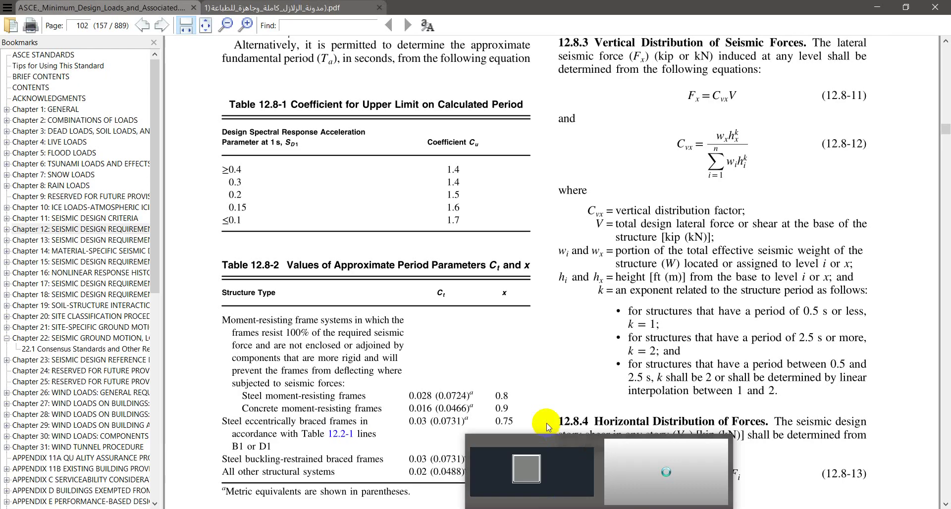
{"action": "left_click", "coordinate": [239, 5]}
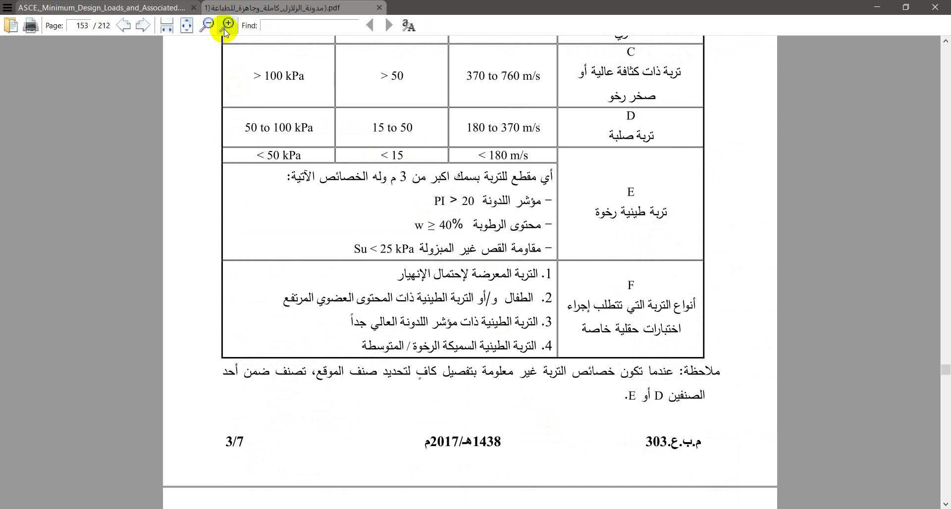
{"action": "left_click", "coordinate": [154, 7]}
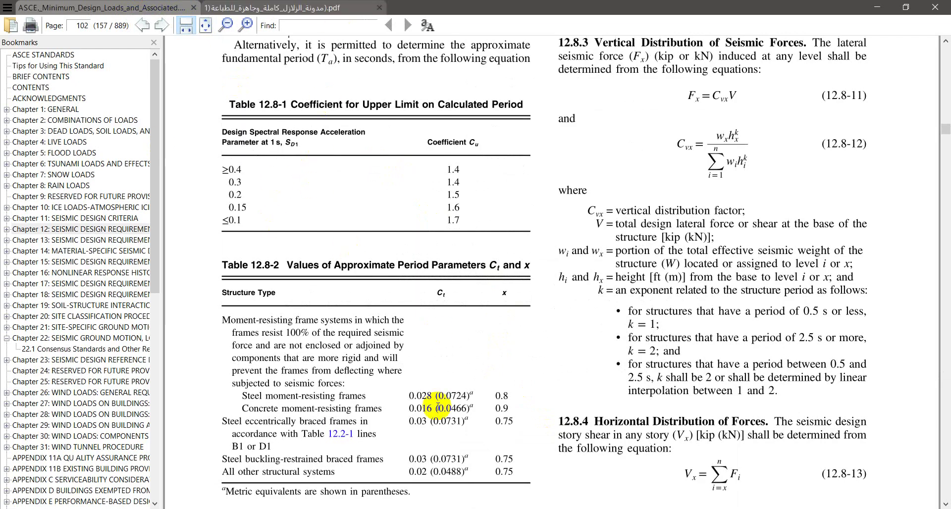
{"action": "left_click", "coordinate": [292, 7]}
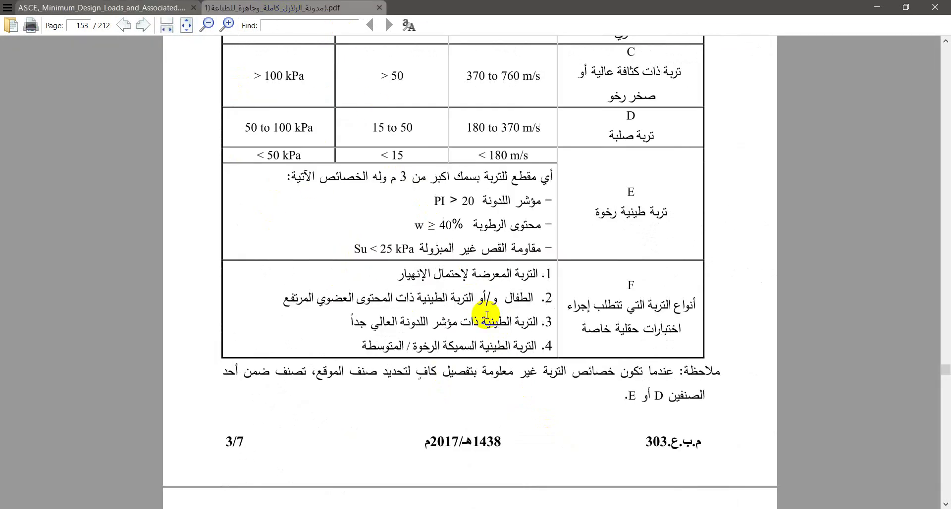
{"action": "scroll", "coordinate": [487, 315], "scroll_direction": "down", "scroll_amount": 5}
{"action": "scroll", "coordinate": [487, 314], "scroll_direction": "up", "scroll_amount": 20}
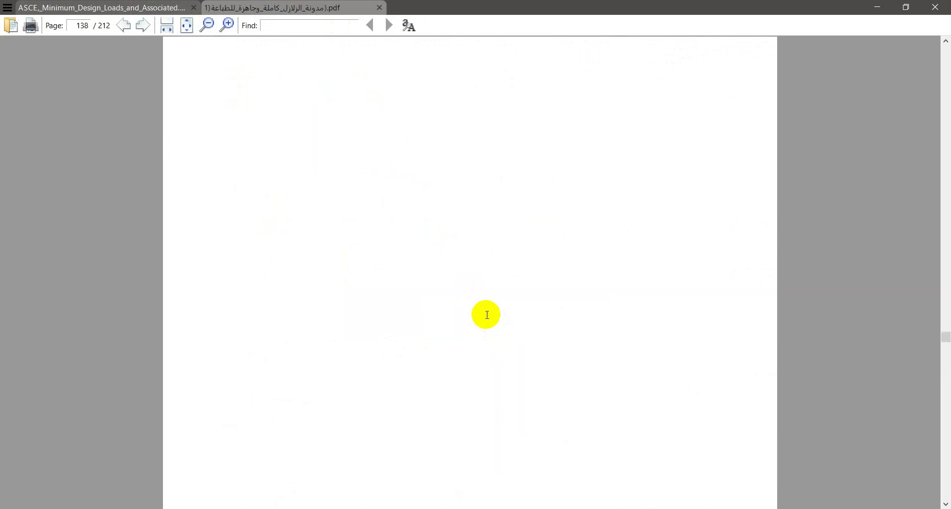
{"action": "scroll", "coordinate": [487, 315], "scroll_direction": "up", "scroll_amount": 20}
{"action": "scroll", "coordinate": [486, 315], "scroll_direction": "up", "scroll_amount": 20}
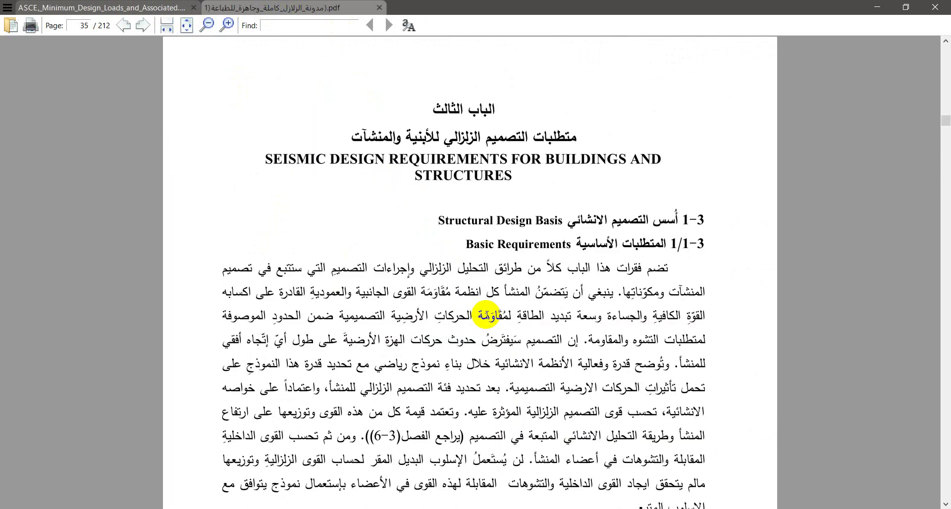
{"action": "scroll", "coordinate": [487, 315], "scroll_direction": "down", "scroll_amount": 15}
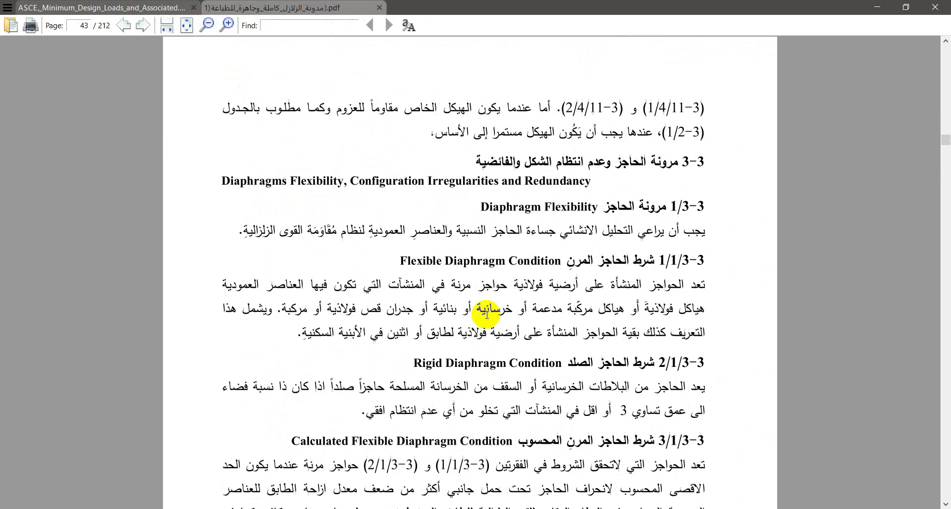
{"action": "scroll", "coordinate": [486, 315], "scroll_direction": "down", "scroll_amount": 14}
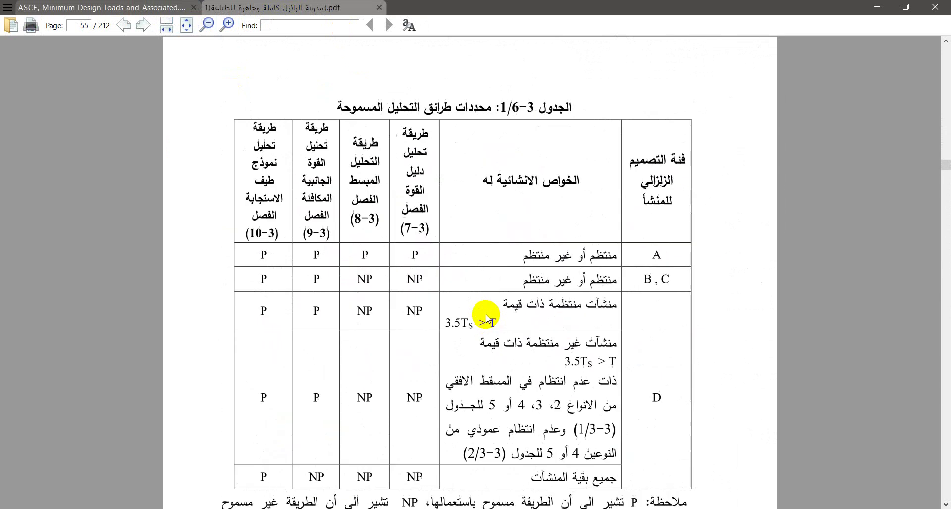
{"action": "scroll", "coordinate": [487, 317], "scroll_direction": "down", "scroll_amount": 3}
{"action": "scroll", "coordinate": [486, 317], "scroll_direction": "down", "scroll_amount": 15}
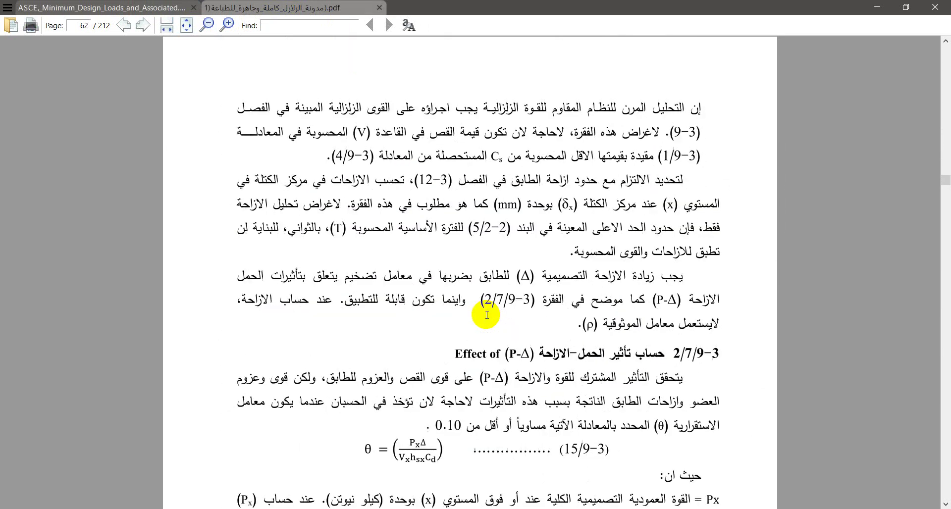
{"action": "scroll", "coordinate": [487, 316], "scroll_direction": "up", "scroll_amount": 20}
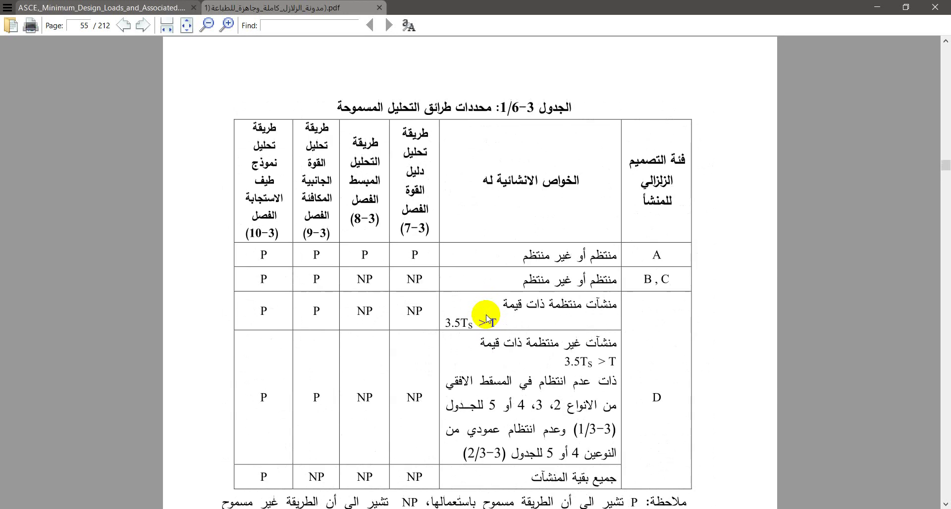
{"action": "scroll", "coordinate": [487, 315], "scroll_direction": "up", "scroll_amount": 20}
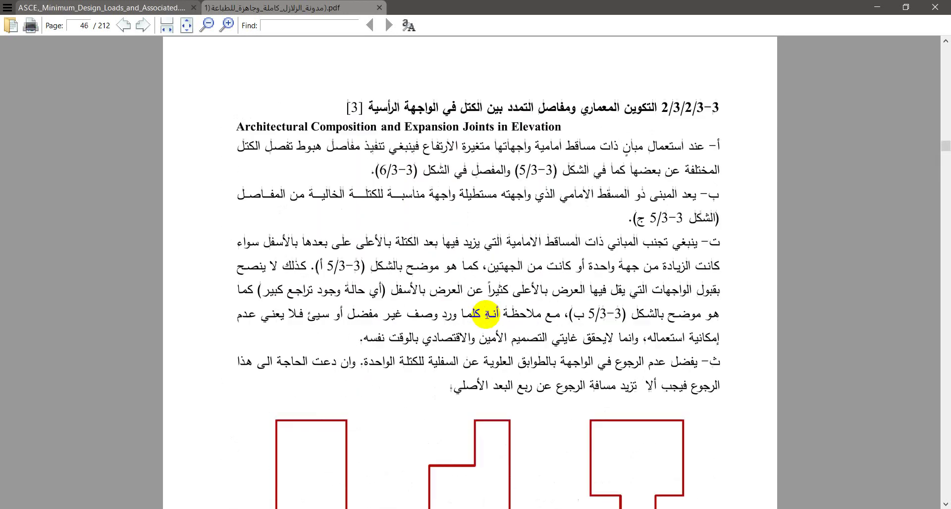
{"action": "scroll", "coordinate": [487, 315], "scroll_direction": "up", "scroll_amount": 20}
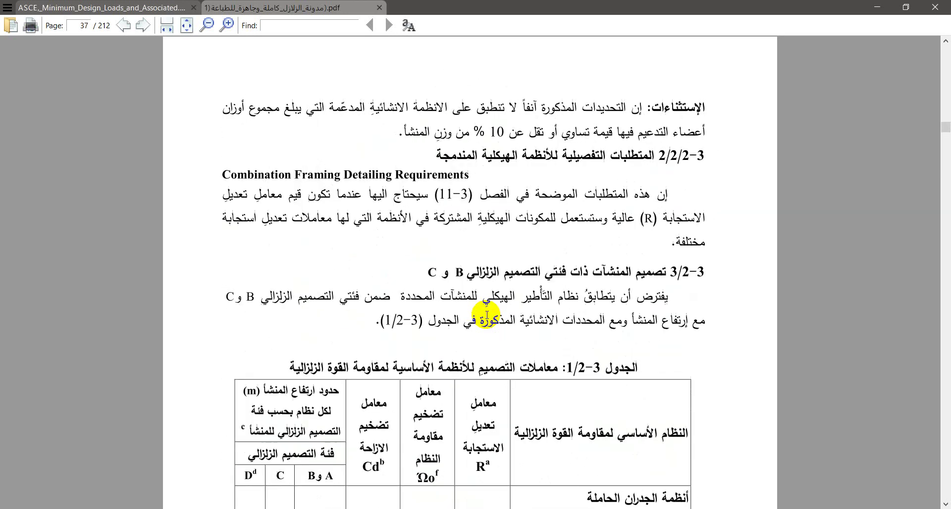
{"action": "scroll", "coordinate": [487, 315], "scroll_direction": "up", "scroll_amount": 20}
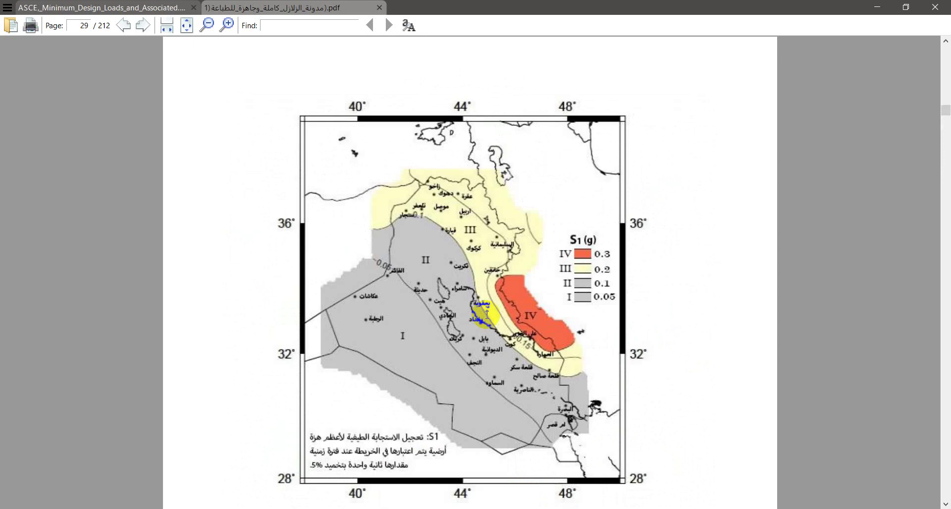
{"action": "scroll", "coordinate": [487, 315], "scroll_direction": "down", "scroll_amount": 20}
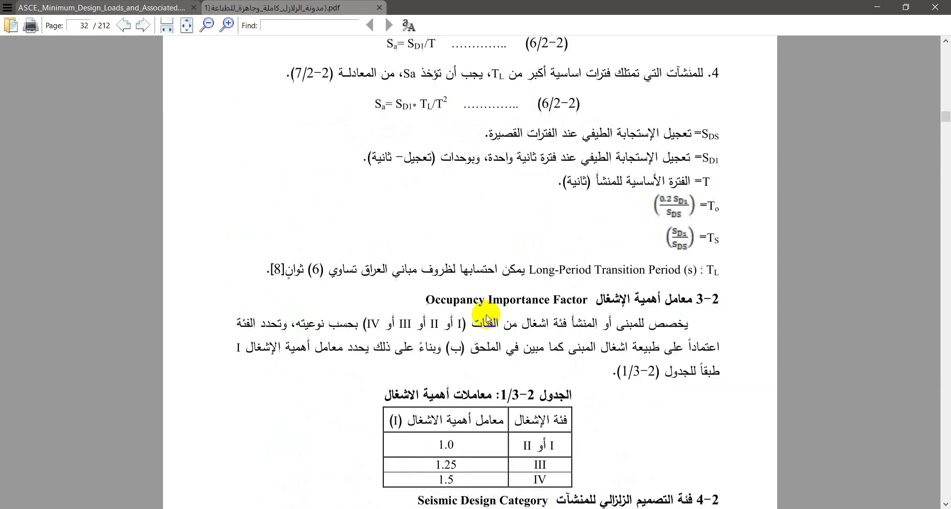
{"action": "scroll", "coordinate": [487, 314], "scroll_direction": "down", "scroll_amount": 5}
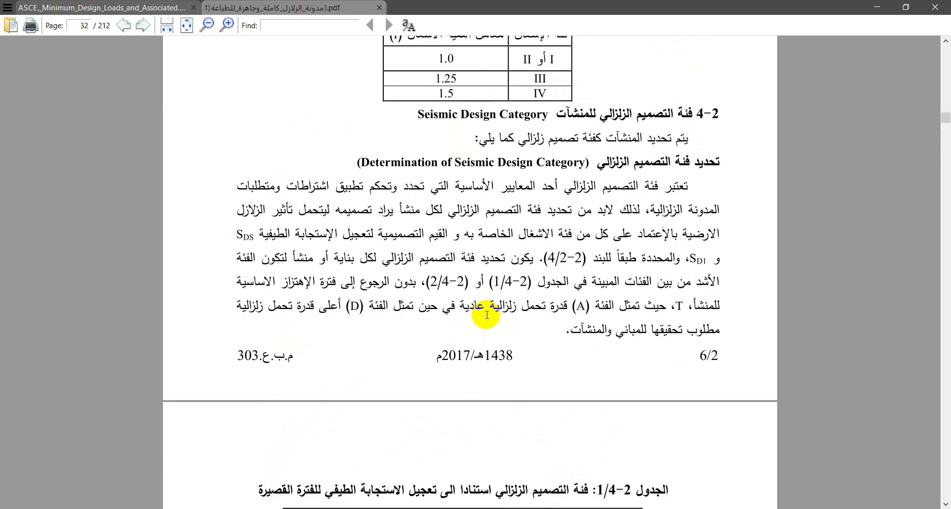
{"action": "scroll", "coordinate": [487, 315], "scroll_direction": "up", "scroll_amount": 5}
{"action": "scroll", "coordinate": [487, 315], "scroll_direction": "down", "scroll_amount": 10}
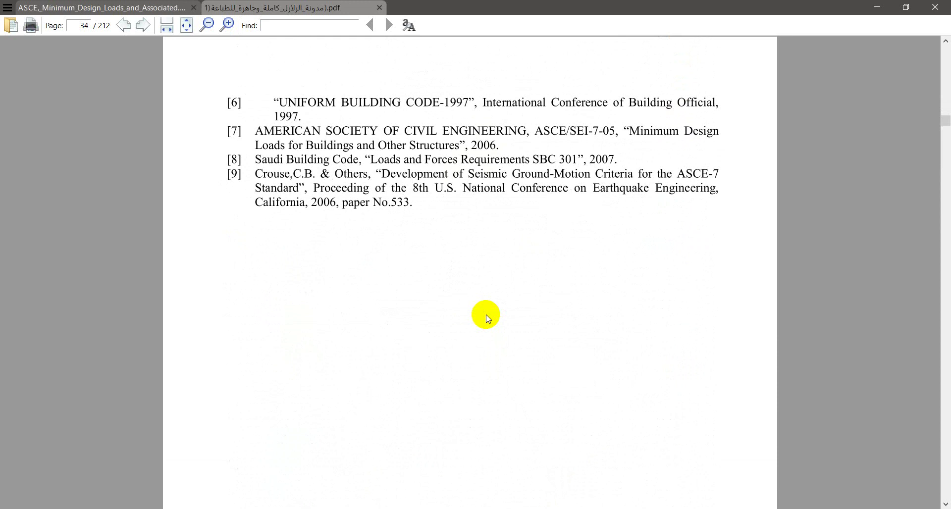
{"action": "scroll", "coordinate": [486, 315], "scroll_direction": "up", "scroll_amount": 20}
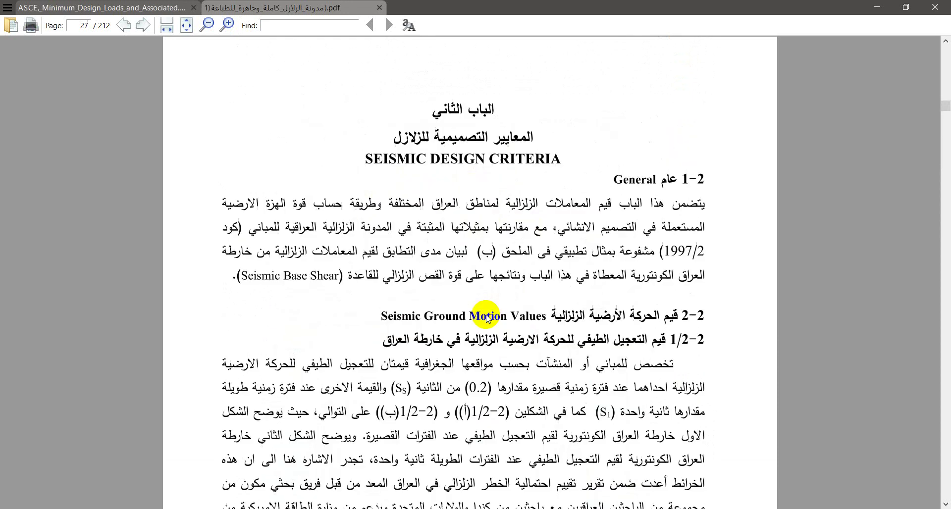
{"action": "scroll", "coordinate": [486, 315], "scroll_direction": "up", "scroll_amount": 20}
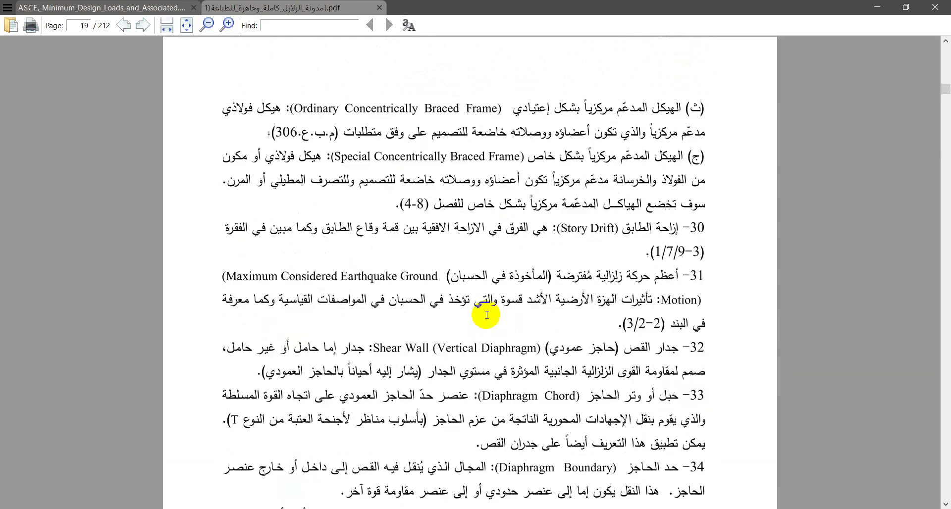
{"action": "scroll", "coordinate": [487, 315], "scroll_direction": "down", "scroll_amount": 10}
{"action": "scroll", "coordinate": [487, 316], "scroll_direction": "down", "scroll_amount": 20}
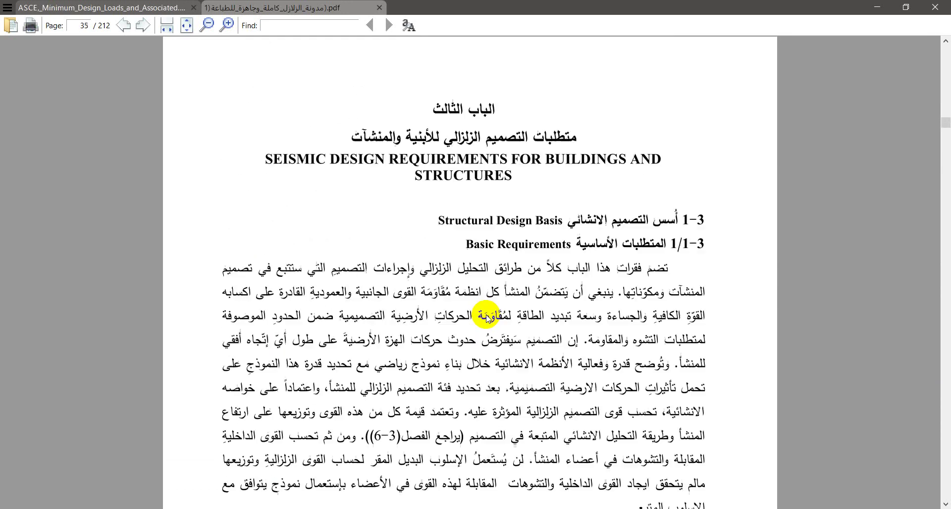
{"action": "scroll", "coordinate": [487, 316], "scroll_direction": "down", "scroll_amount": 20}
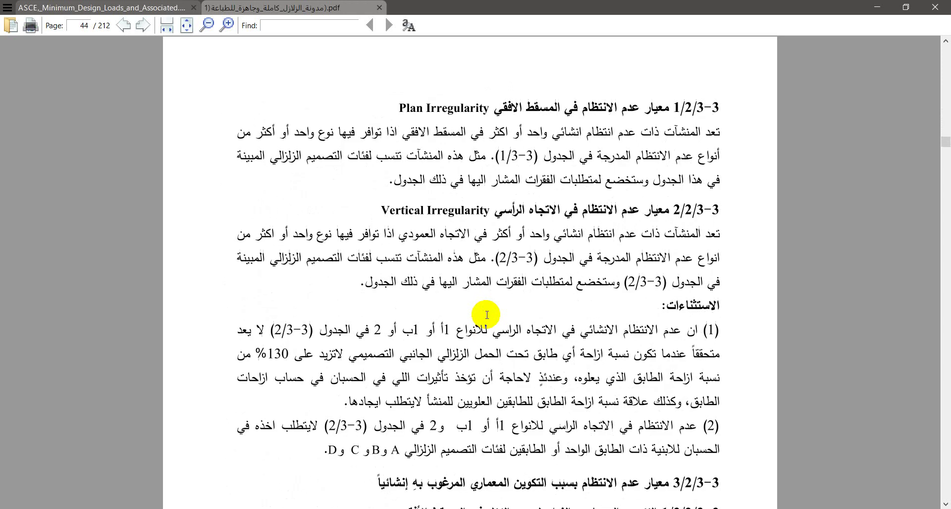
{"action": "scroll", "coordinate": [486, 315], "scroll_direction": "down", "scroll_amount": 20}
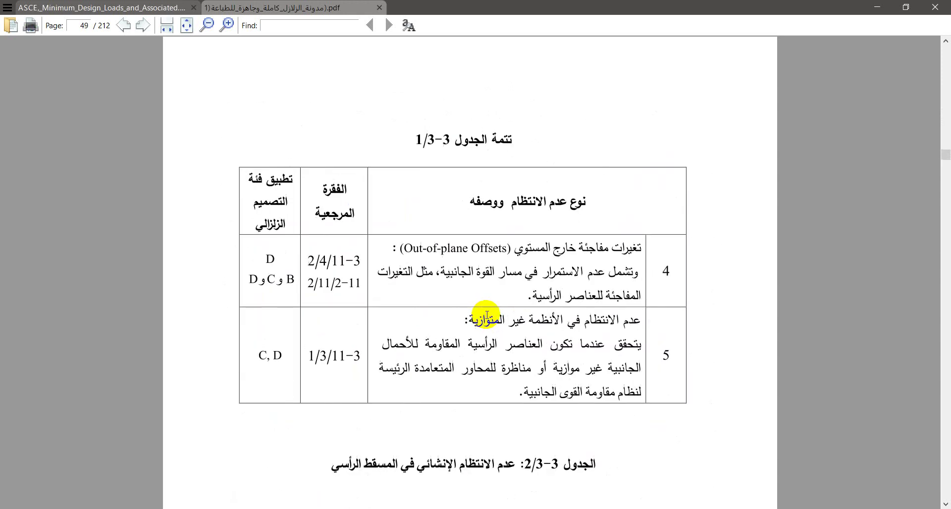
{"action": "scroll", "coordinate": [486, 315], "scroll_direction": "down", "scroll_amount": 15}
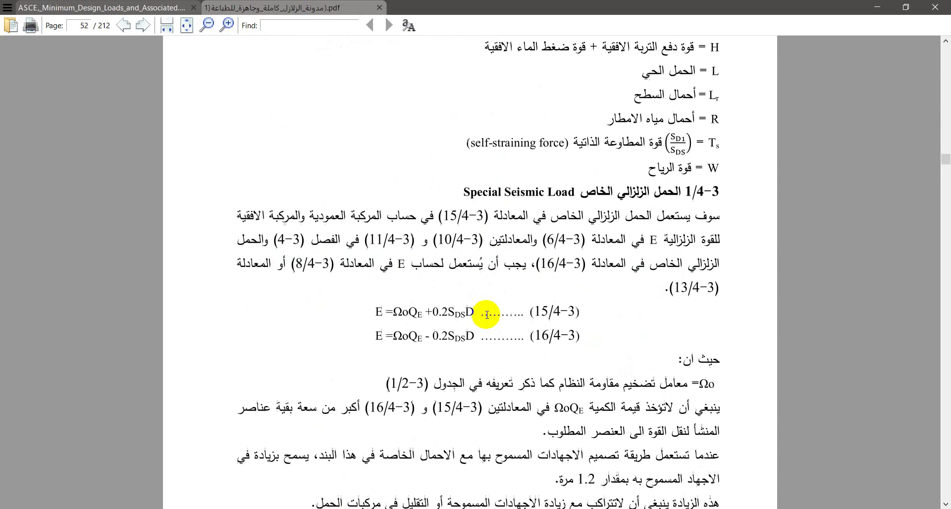
{"action": "scroll", "coordinate": [487, 315], "scroll_direction": "down", "scroll_amount": 15}
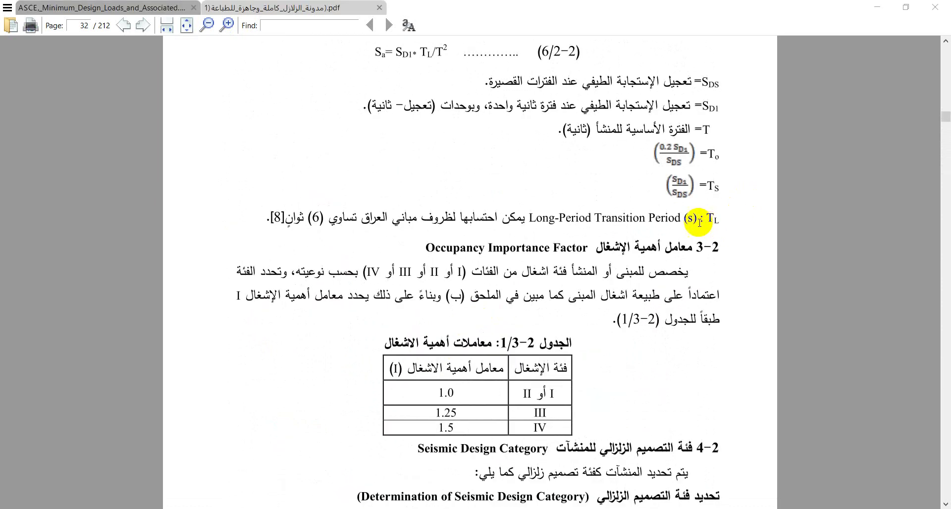
{"action": "left_click", "coordinate": [585, 395]}
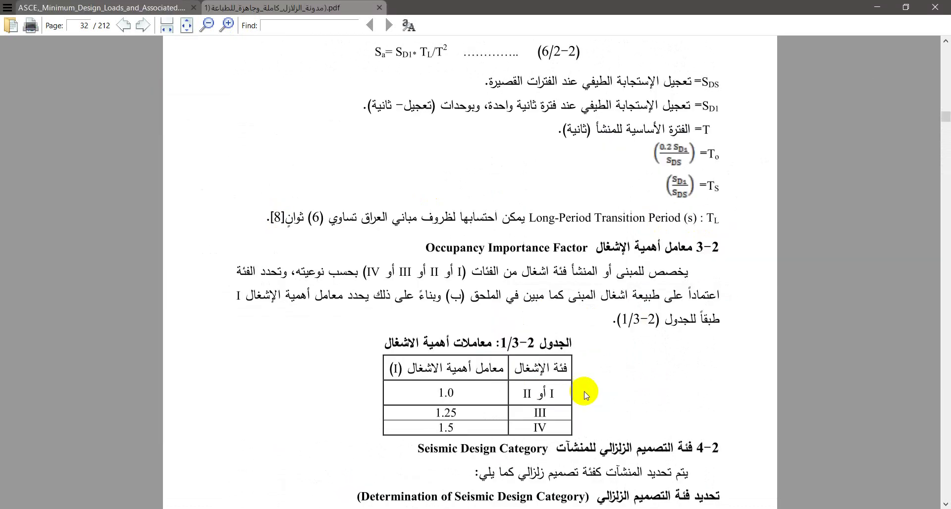
- Switch back to Word and extend the fundamental period equation with the check < T_L = 6 s
{"action": "key", "text": "alt+Tab"}
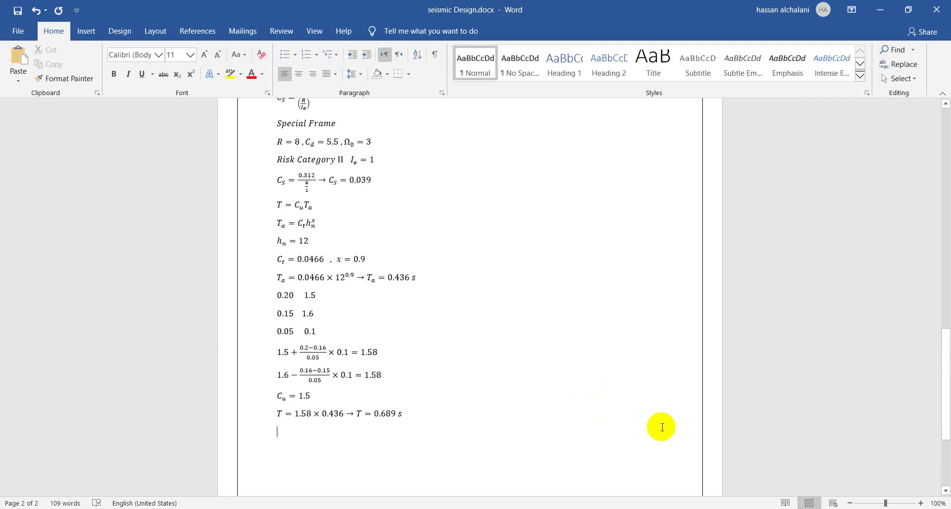
{"action": "left_click", "coordinate": [402, 414]}
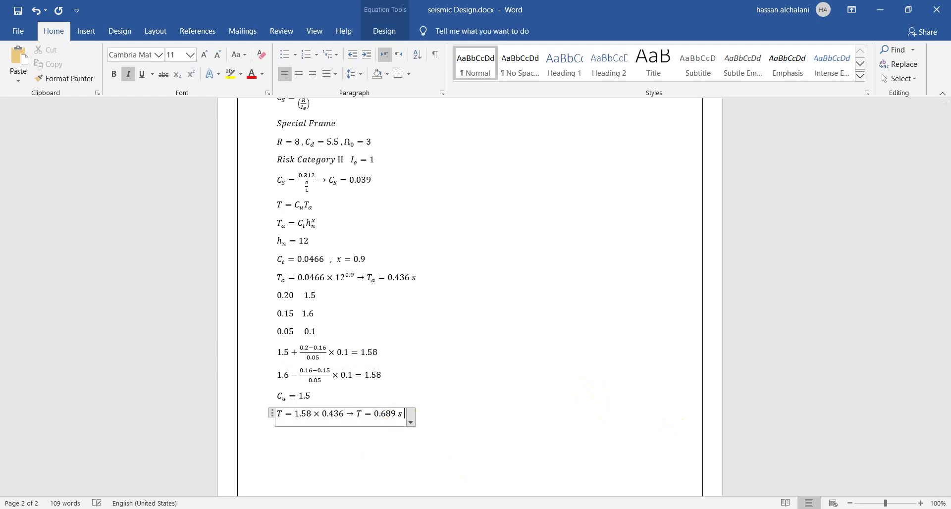
{"action": "type", "text": "< T_L "}
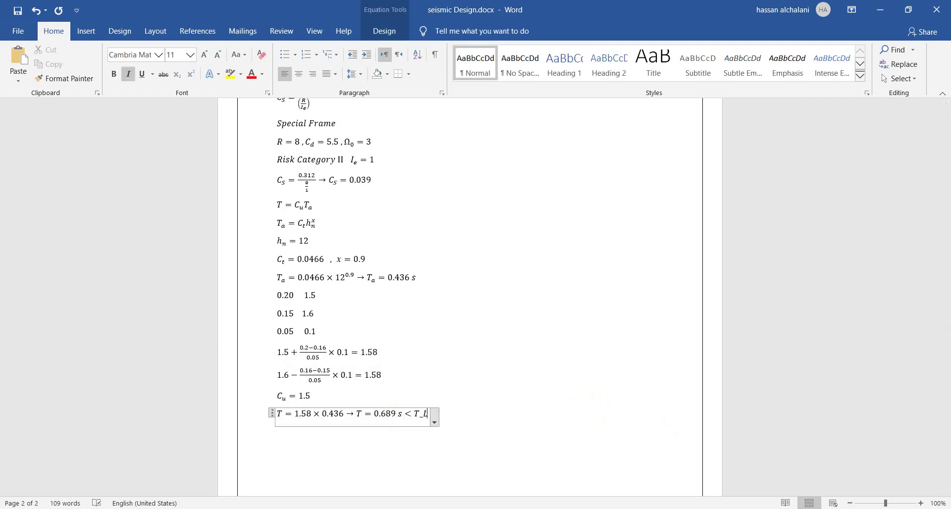
{"action": "type", "text": "= 6 s"}
{"action": "key", "text": "Right"}
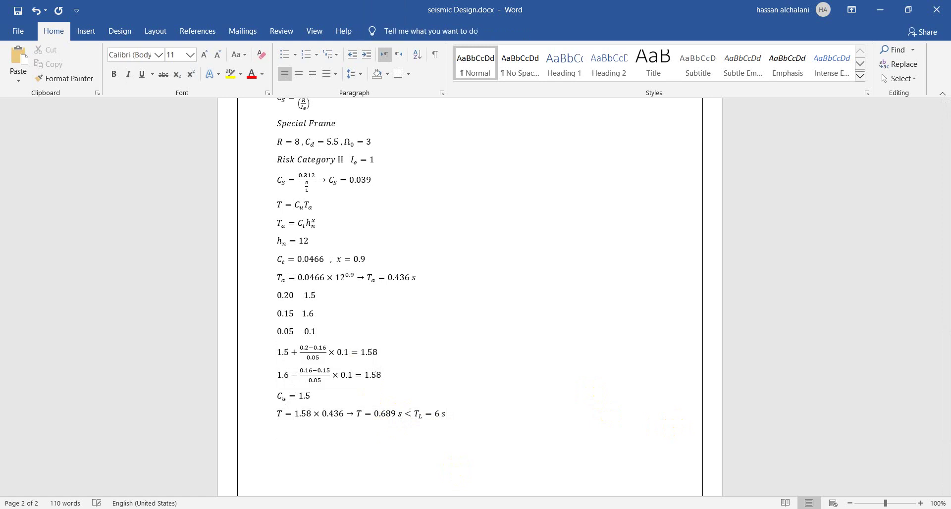
- Switch to the PDF reader and look up the upper limit on C_s for T ≤ T_L in the ASCE 7-16 standard
{"action": "key", "text": "alt+Tab"}
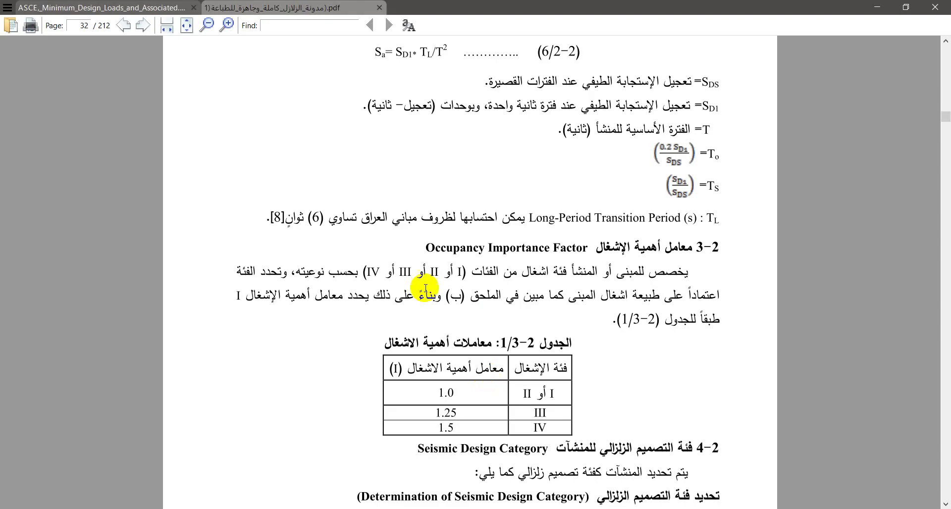
{"action": "left_click", "coordinate": [99, 7]}
{"action": "scroll", "coordinate": [693, 255], "scroll_direction": "up", "scroll_amount": 10}
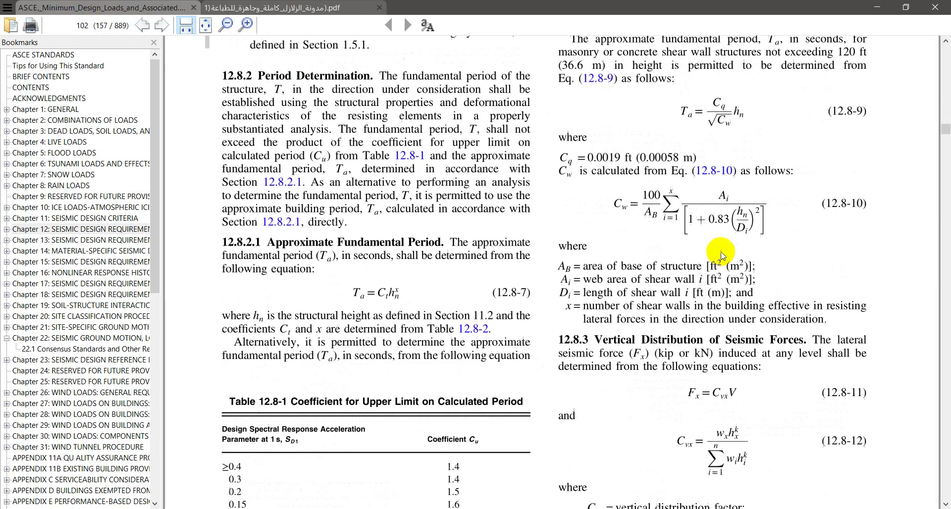
{"action": "scroll", "coordinate": [720, 255], "scroll_direction": "up", "scroll_amount": 10}
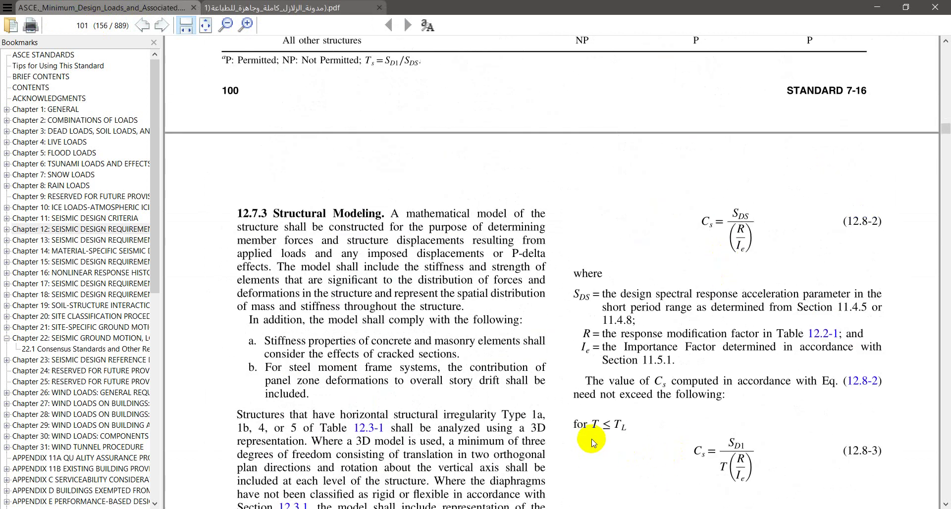
{"action": "scroll", "coordinate": [619, 429], "scroll_direction": "down", "scroll_amount": 2}
- Switch back to Word and add the equation C_smax = S_D1 / (T(R/I_e)) on the line below the period check
{"action": "key", "text": "alt+Tab"}
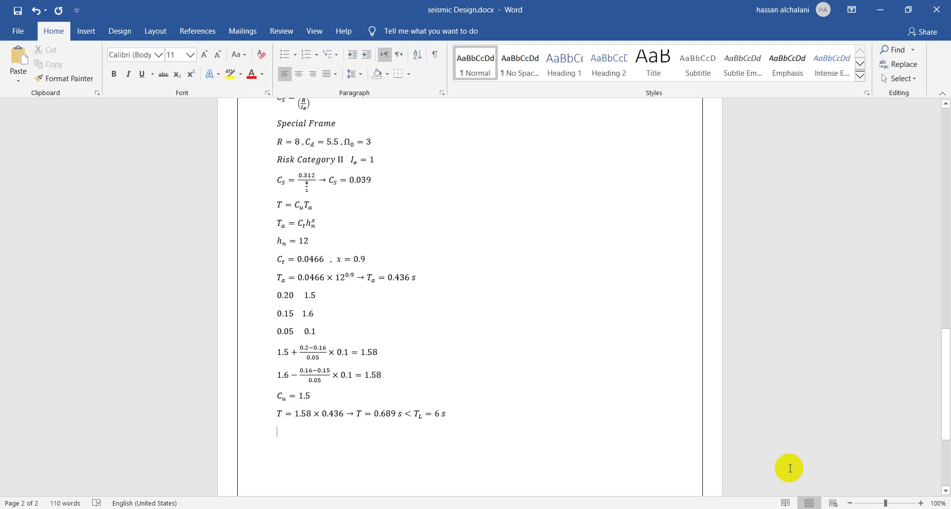
{"action": "key", "text": "alt+equal"}
{"action": "type", "text": "C_smax="}
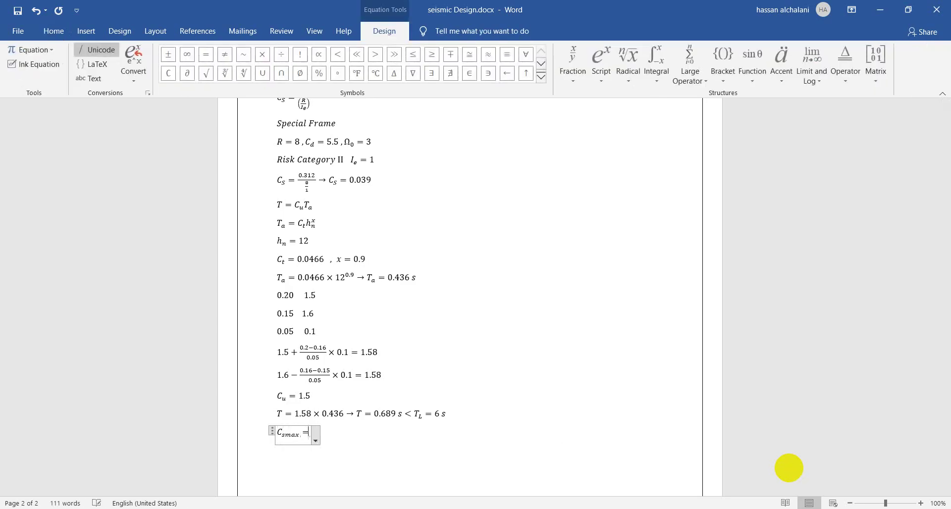
{"action": "key", "text": "alt+Tab"}
{"action": "key", "text": "alt+Tab"}
{"action": "type", "text": "S_D"}
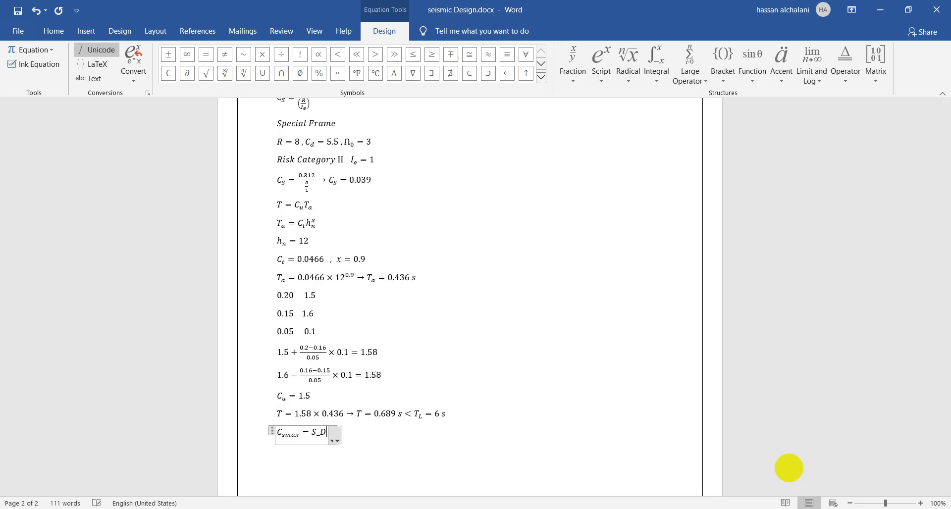
{"action": "type", "text": "1/"}
{"action": "key", "text": "alt+Tab"}
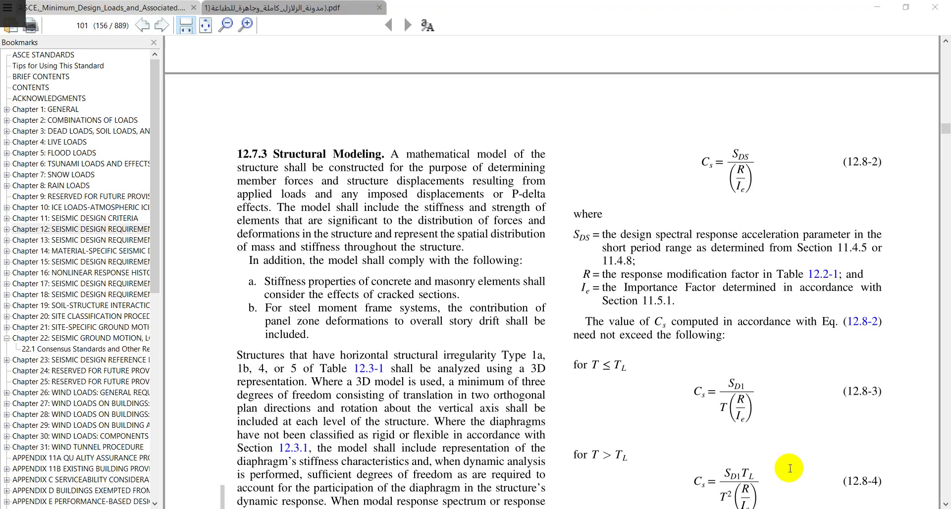
{"action": "key", "text": "alt+Tab"}
{"action": "type", "text": "T(R/"}
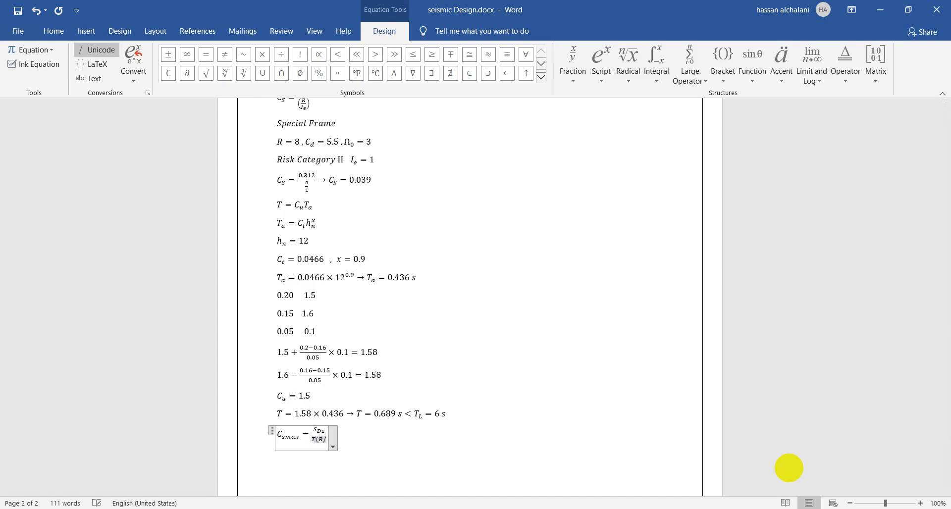
{"action": "type", "text": "I_e)"}
{"action": "key", "text": "Right"}
- Extend the C_smax equation with an arrow and the substituted values C_Smax = 0.16 / (0.689 × 8/1)
{"action": "type", "text": "-"}
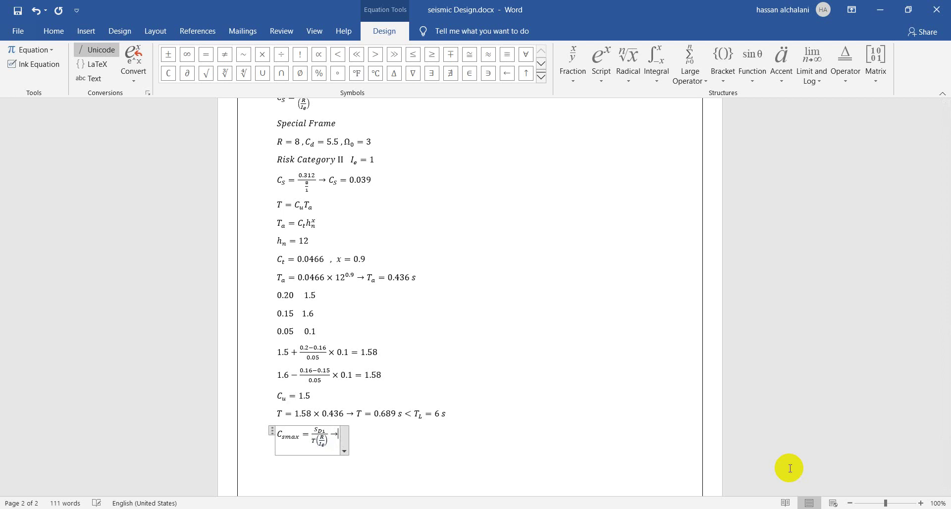
{"action": "type", "text": "C_S"}
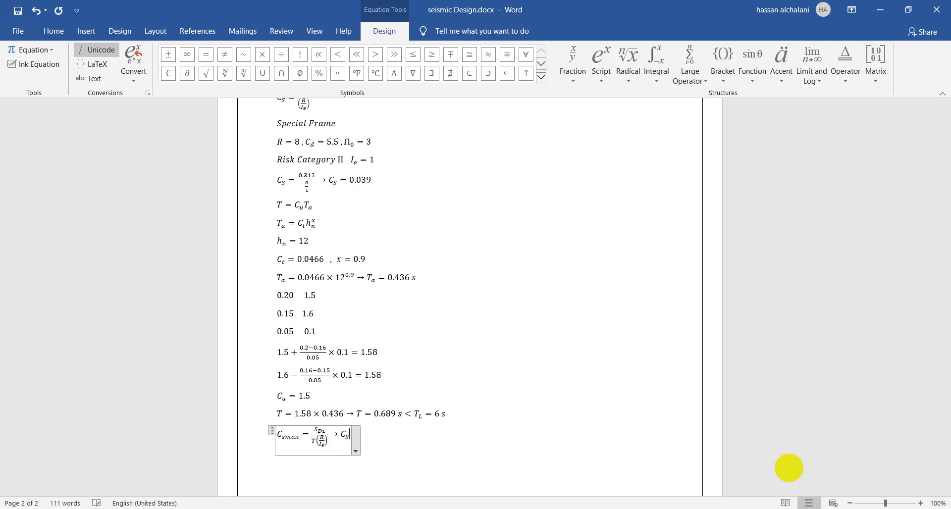
{"action": "type", "text": ",max ="}
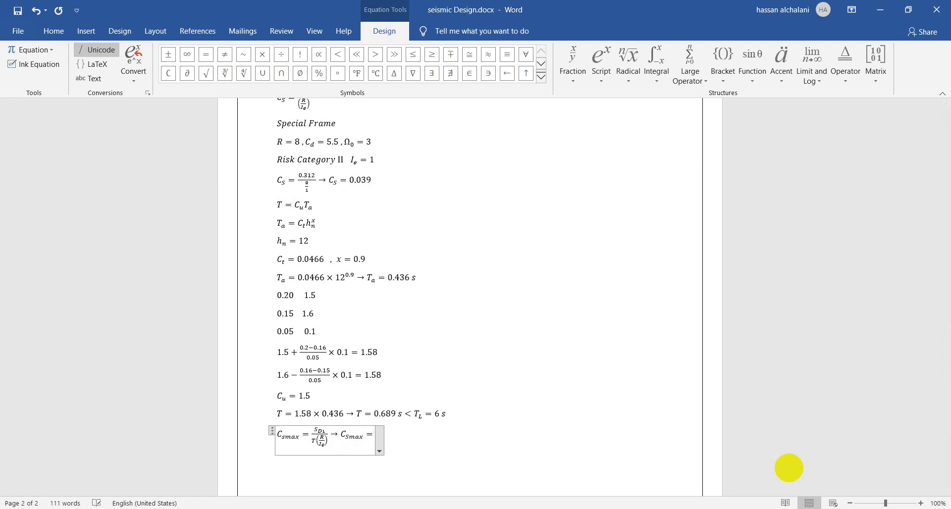
{"action": "type", "text": "*"}
{"action": "key", "text": "space"}
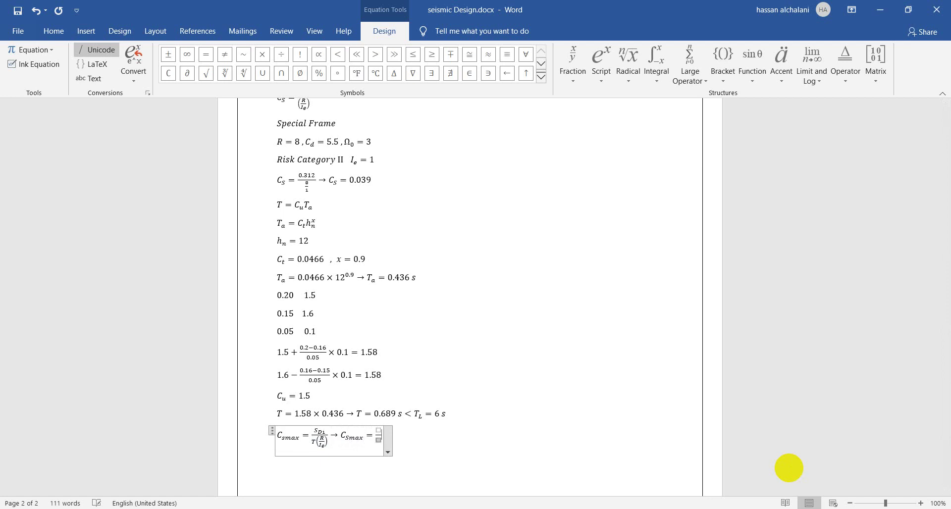
{"action": "scroll", "coordinate": [692, 201], "scroll_direction": "up", "scroll_amount": 10}
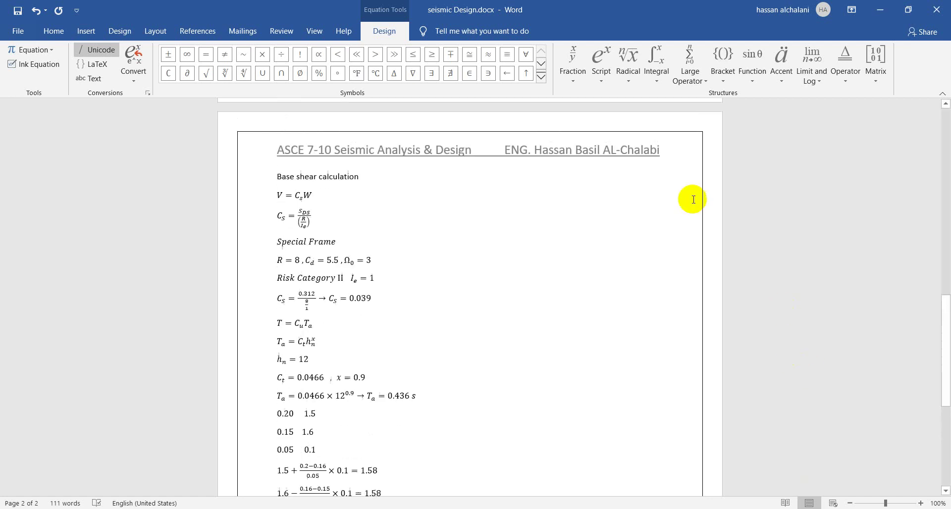
{"action": "scroll", "coordinate": [509, 247], "scroll_direction": "down", "scroll_amount": 6}
{"action": "scroll", "coordinate": [509, 247], "scroll_direction": "down", "scroll_amount": 6}
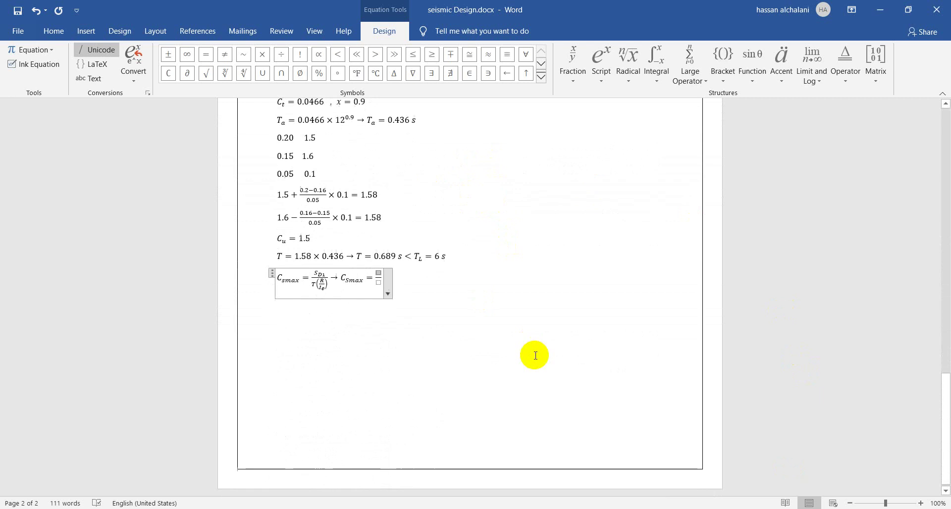
{"action": "type", "text": "0.16/0.68"}
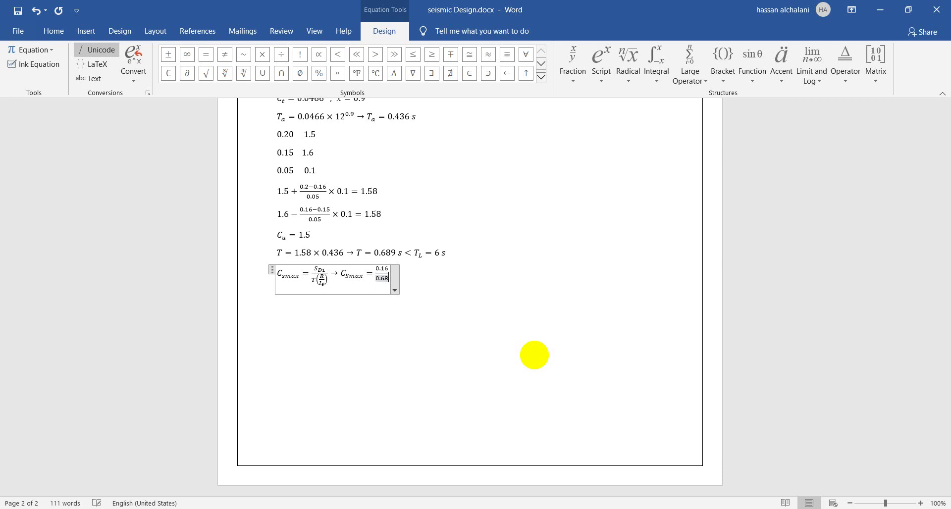
{"action": "key", "text": "BackSpace"}
{"action": "type", "text": "89"}
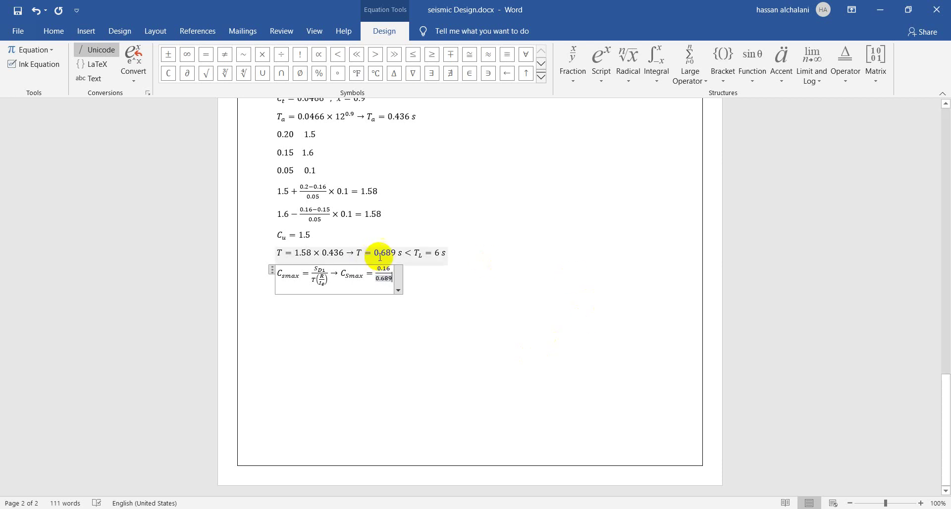
{"action": "type", "text": "×"}
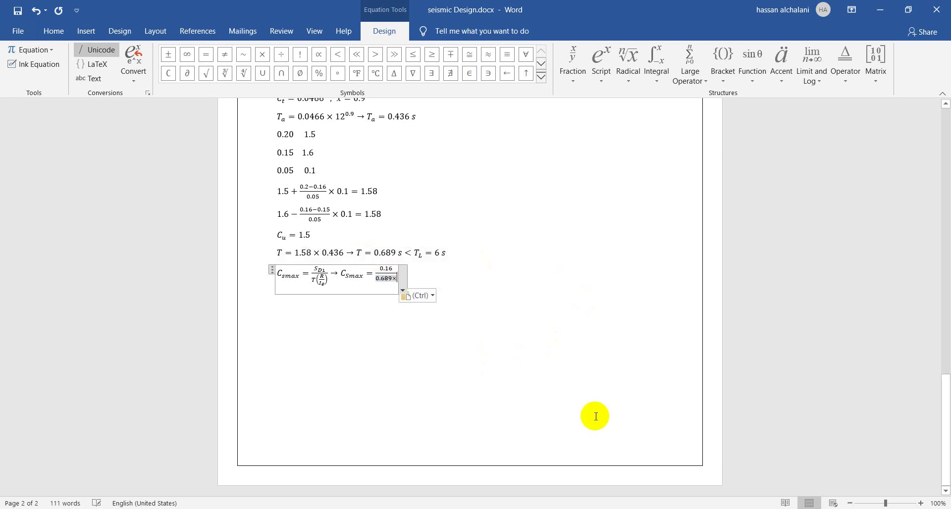
{"action": "type", "text": "8/1"}
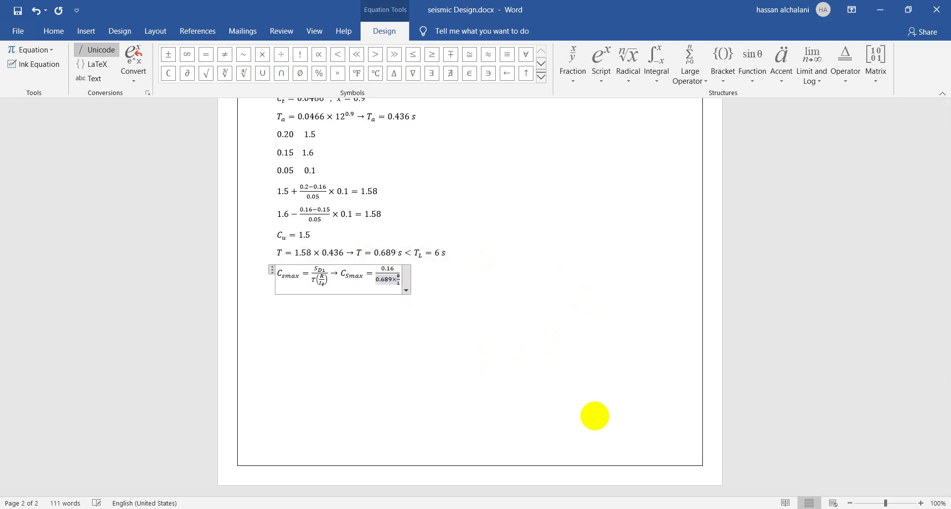
- Append the result → C_smax = 0.029 to the equation, rounded to three decimal places
{"action": "key", "text": "Right"}
{"action": "type", "text": "-"}
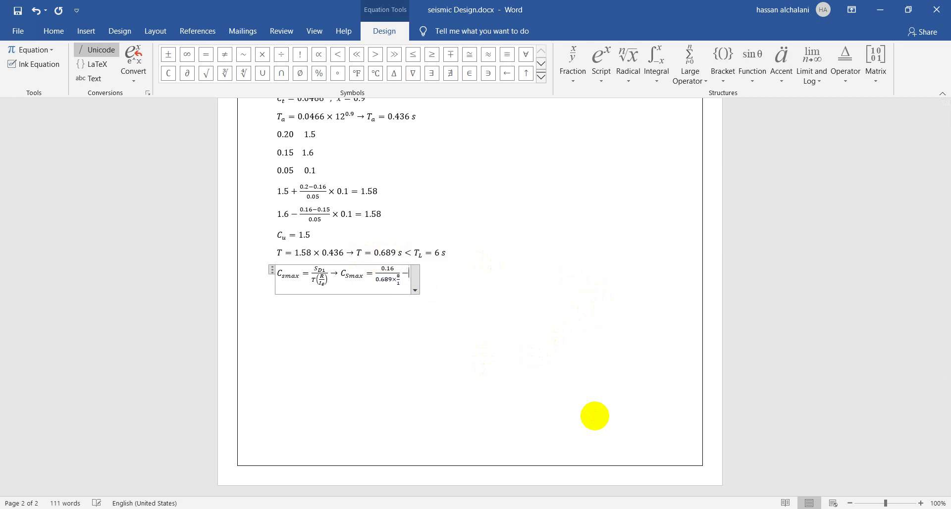
{"action": "type", "text": "C_smax ="}
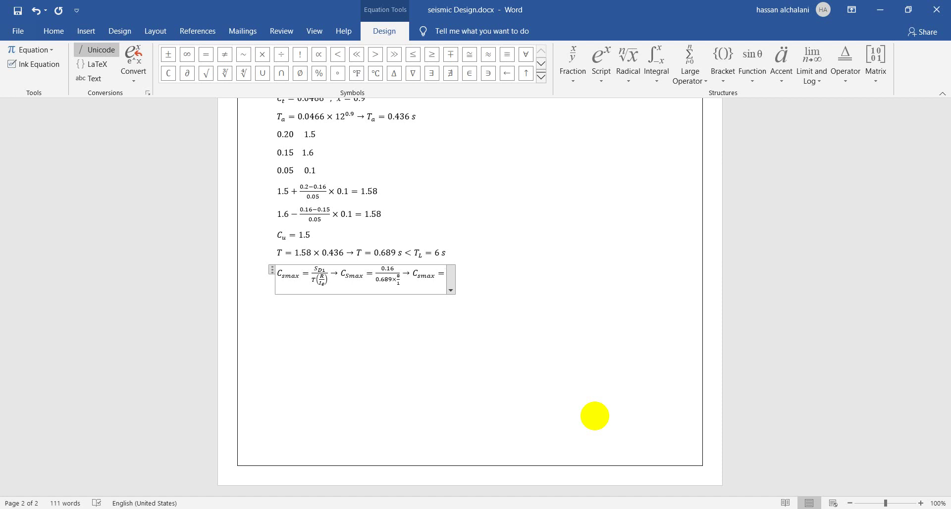
{"action": "type", "text": "0.0"}
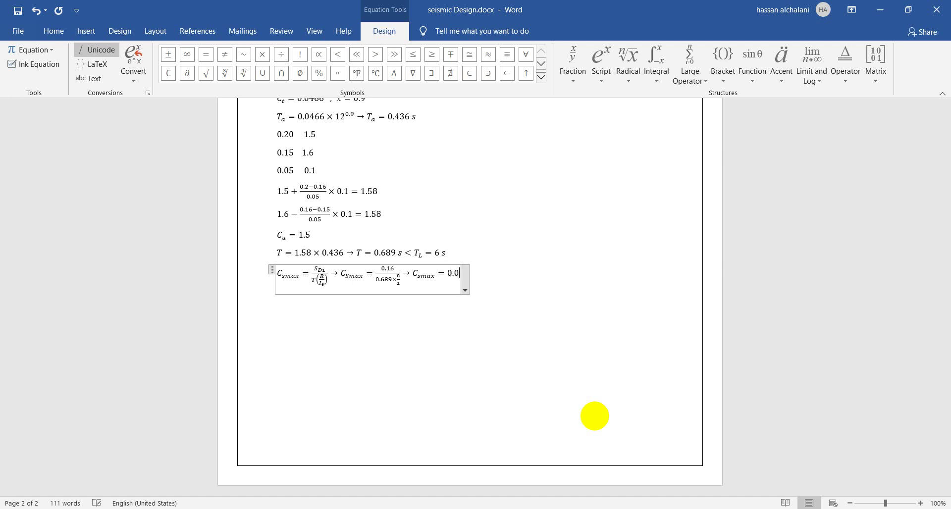
{"action": "type", "text": "29"}
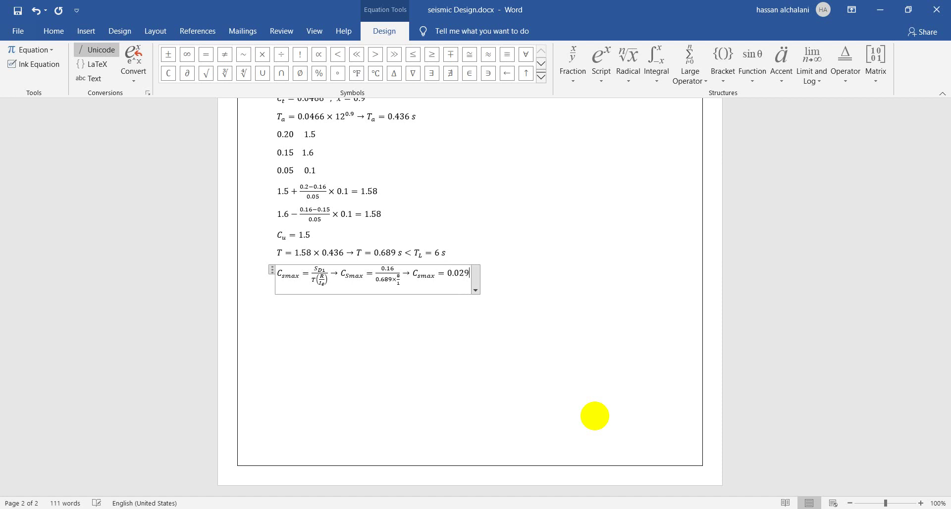
{"action": "type", "text": "03"}
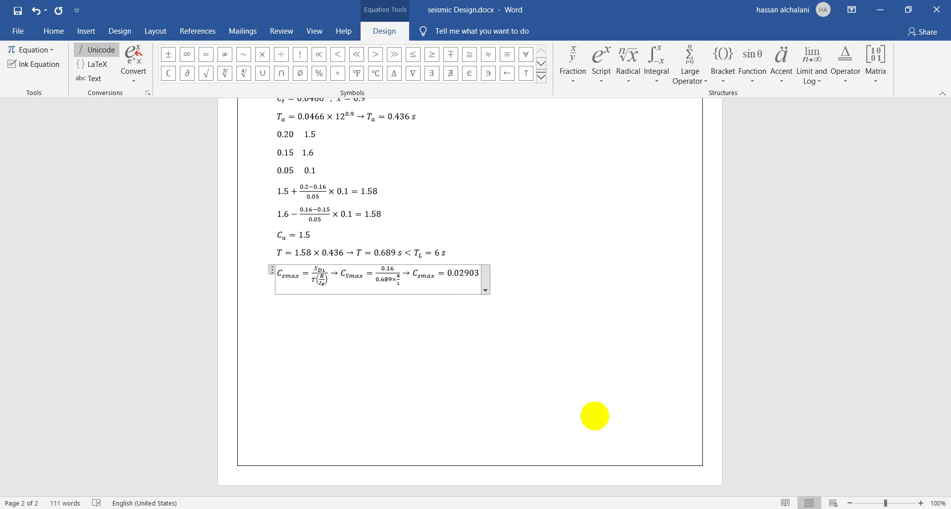
{"action": "key", "text": "BackSpace"}
{"action": "key", "text": "BackSpace"}
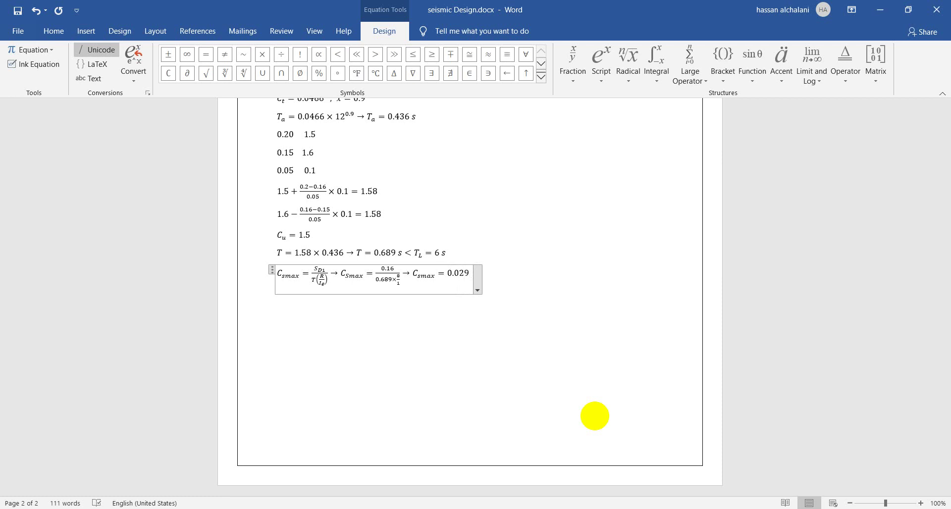
{"action": "key", "text": "BackSpace"}
- Complete the line with the comparison < C_s and the conclusion ∴ use C_smax
{"action": "type", "text": "<C_s "}
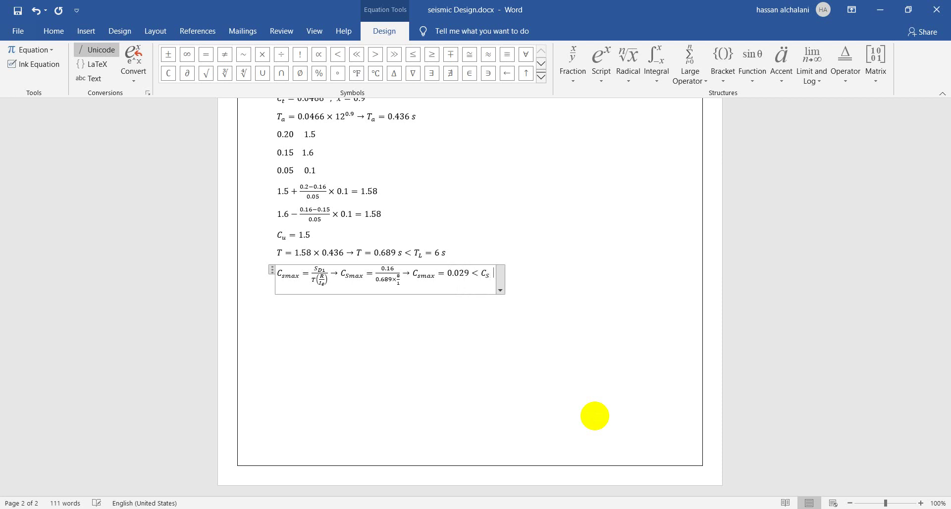
{"action": "type", "text": "\\the"}
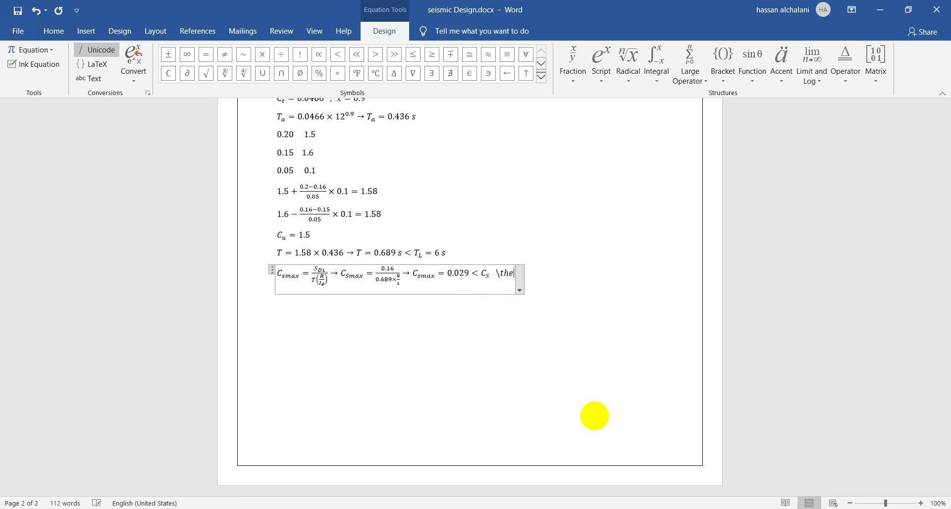
{"action": "type", "text": "refore "}
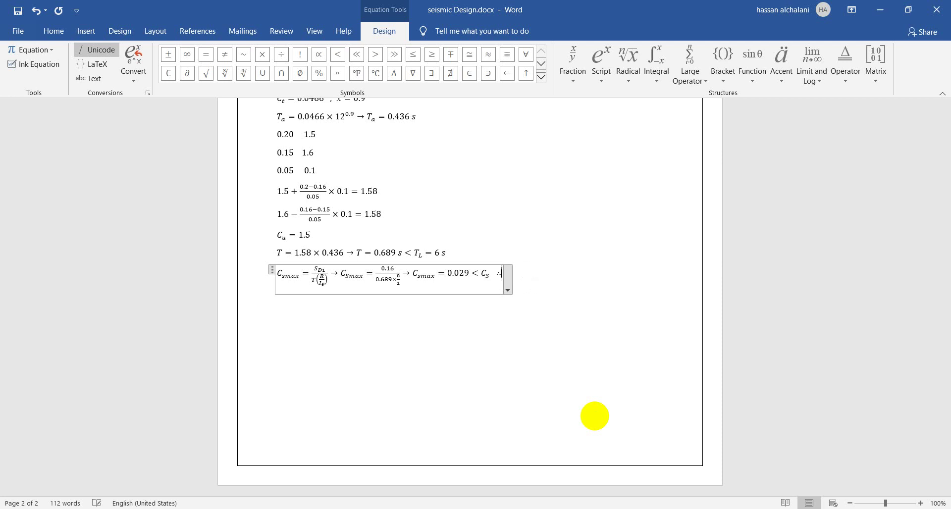
{"action": "type", "text": "use C_sma"}
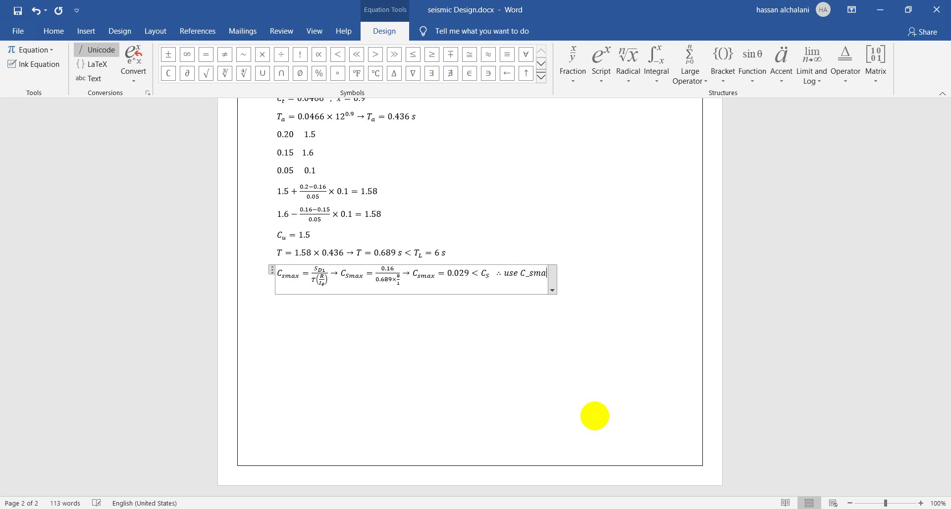
{"action": "type", "text": "x"}
{"action": "left_click", "coordinate": [594, 416]}
- Switch to the PDF reader and examine the minimum C_s requirements in equations 12.8-5 and 12.8-6 of ASCE 7-16
{"action": "key", "text": "alt+Tab"}
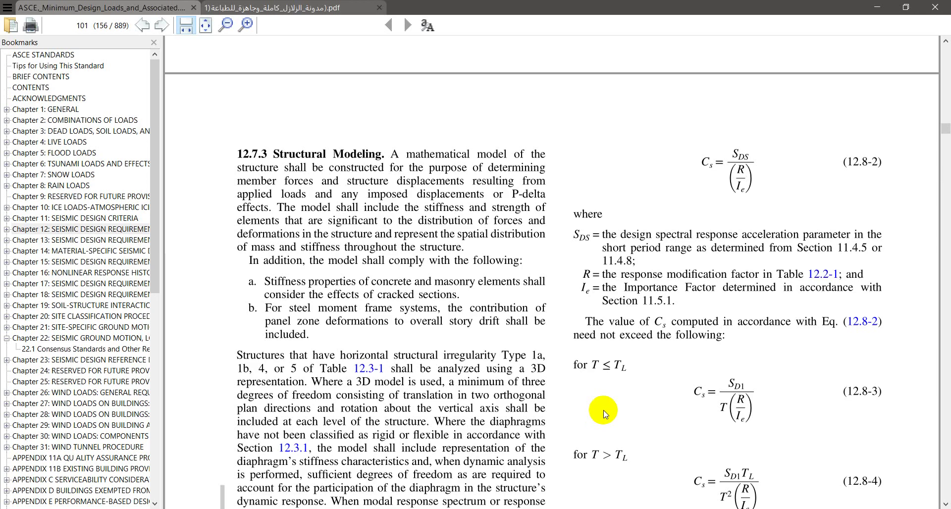
{"action": "scroll", "coordinate": [603, 421], "scroll_direction": "down", "scroll_amount": 6}
{"action": "scroll", "coordinate": [663, 380], "scroll_direction": "down", "scroll_amount": 1}
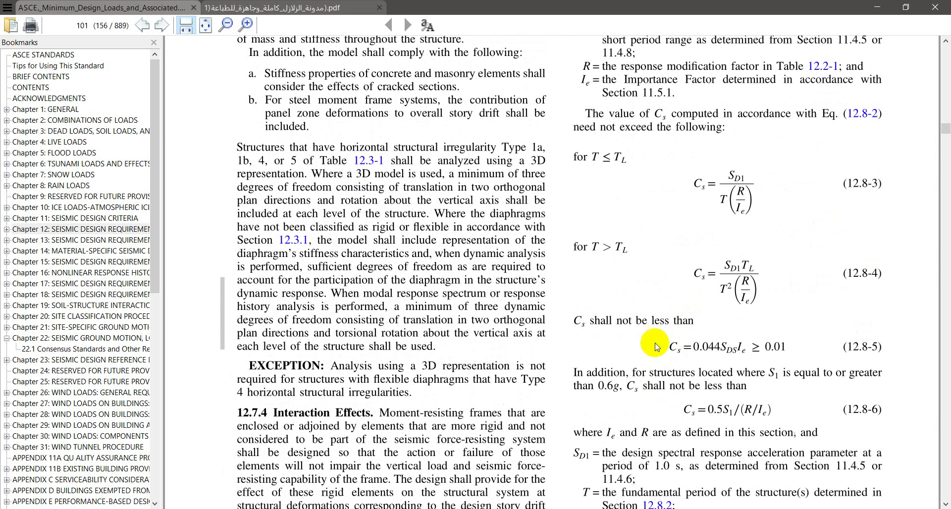
{"action": "scroll", "coordinate": [590, 325], "scroll_direction": "down", "scroll_amount": 1}
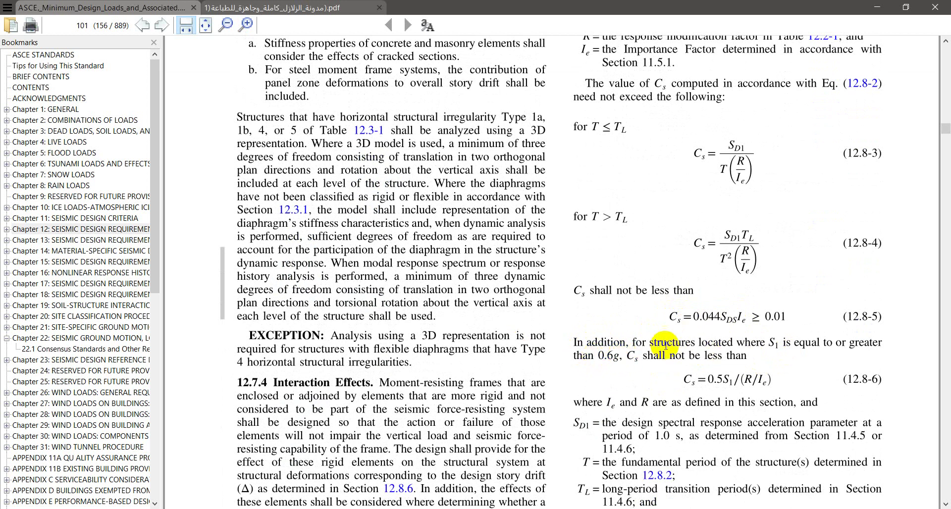
{"action": "left_click_drag", "start_coordinate": [684, 380], "coordinate": [773, 381]}
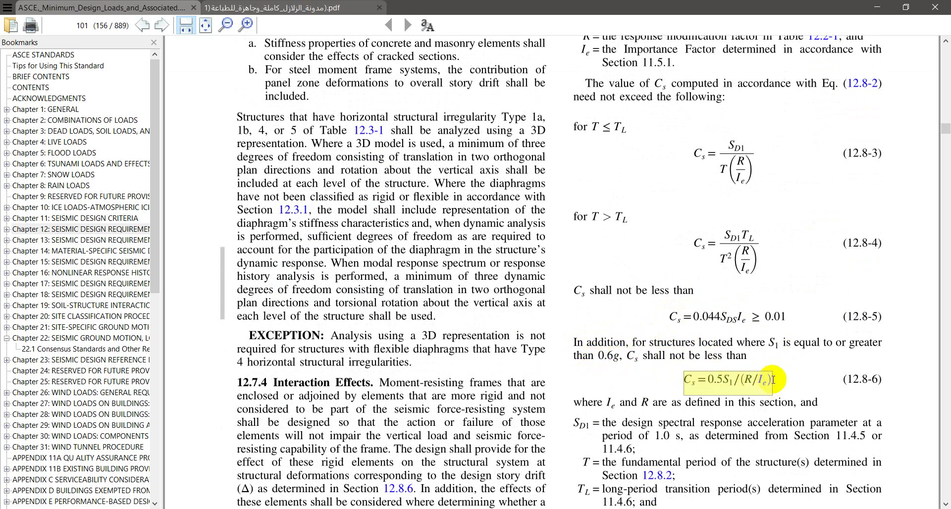
{"action": "left_click", "coordinate": [714, 328]}
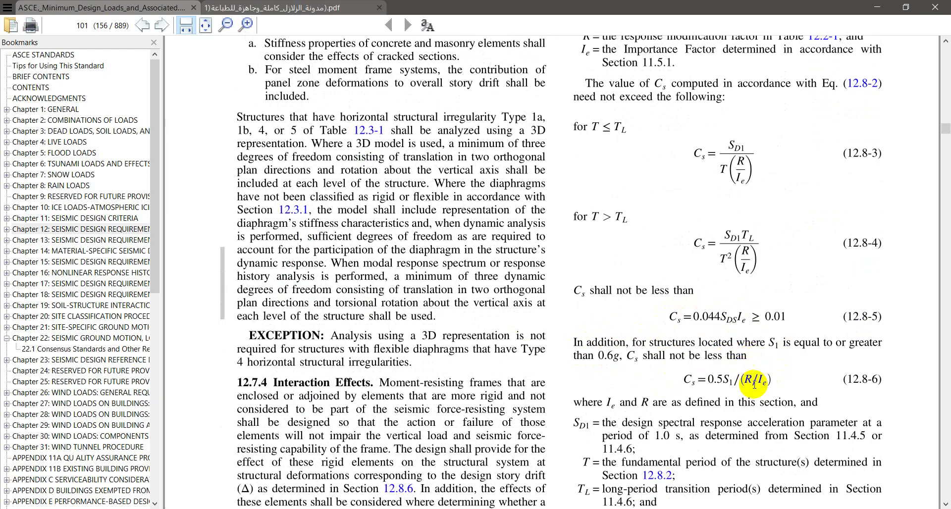
- Switch back to Word and add the equation C_Smin = 0.044 S_DS I_e on a new line below C_smax
{"action": "key", "text": "alt+Tab"}
{"action": "key", "text": "alt+equal"}
{"action": "type", "text": "C_S "}
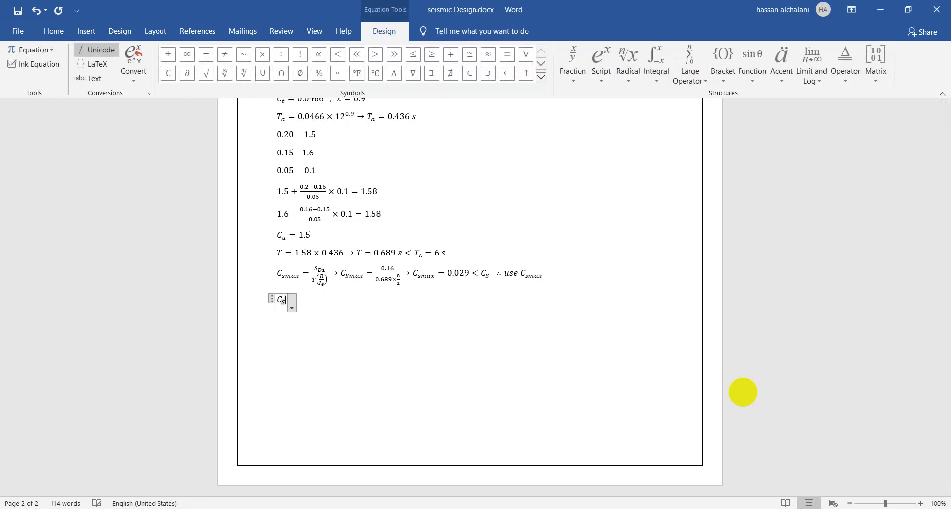
{"action": "type", "text": "min = "}
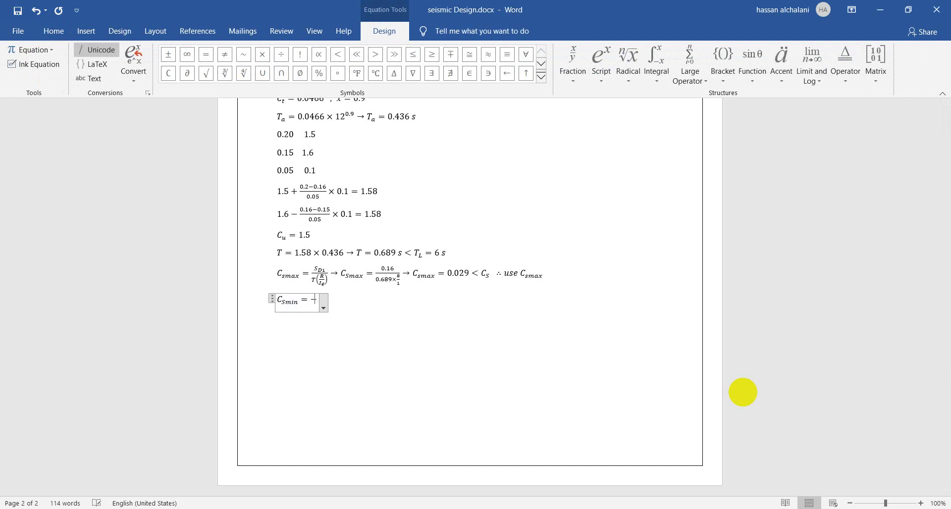
{"action": "type", "text": "0"}
{"action": "type", "text": ".0"}
{"action": "type", "text": "44S_"}
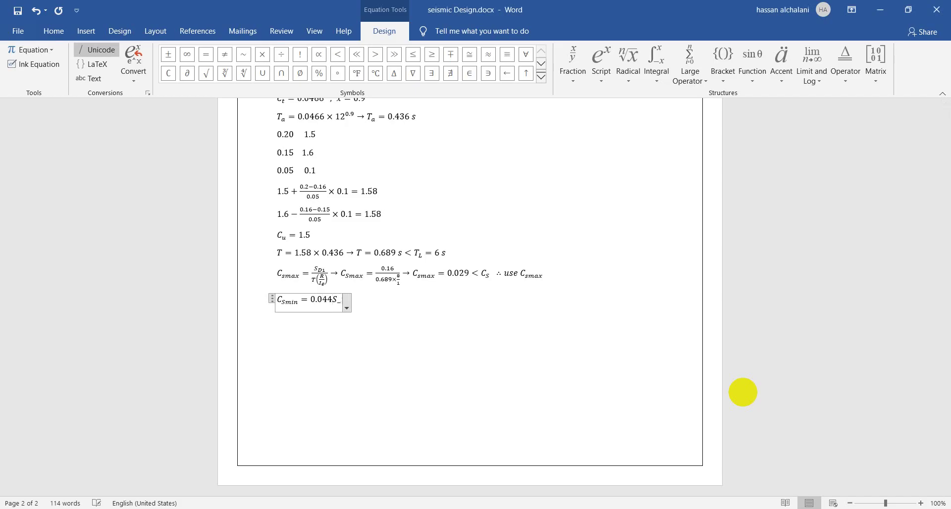
{"action": "type", "text": "DS"}
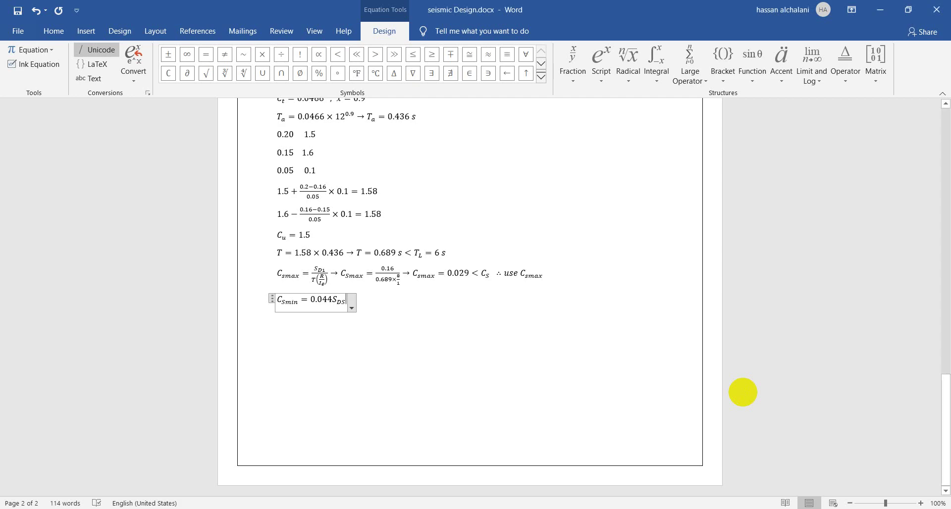
{"action": "type", "text": "I_E"}
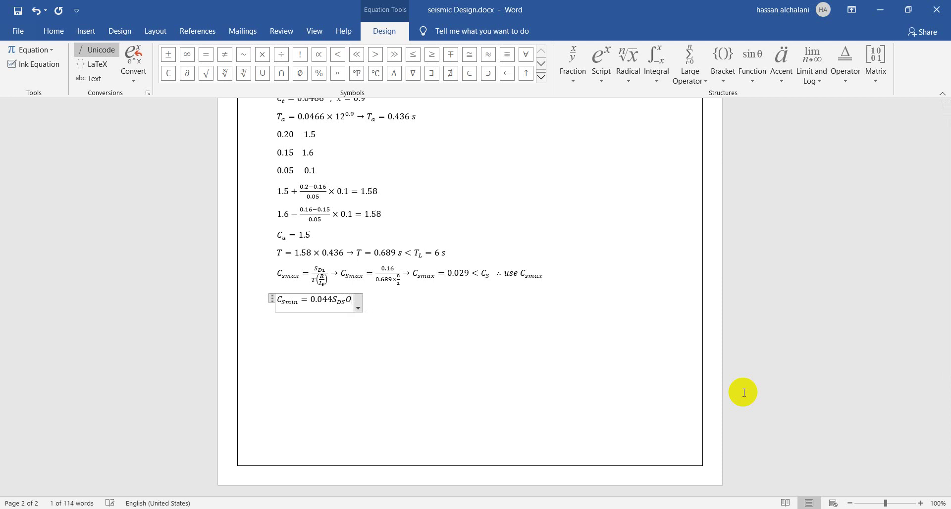
{"action": "key", "text": "BackSpace"}
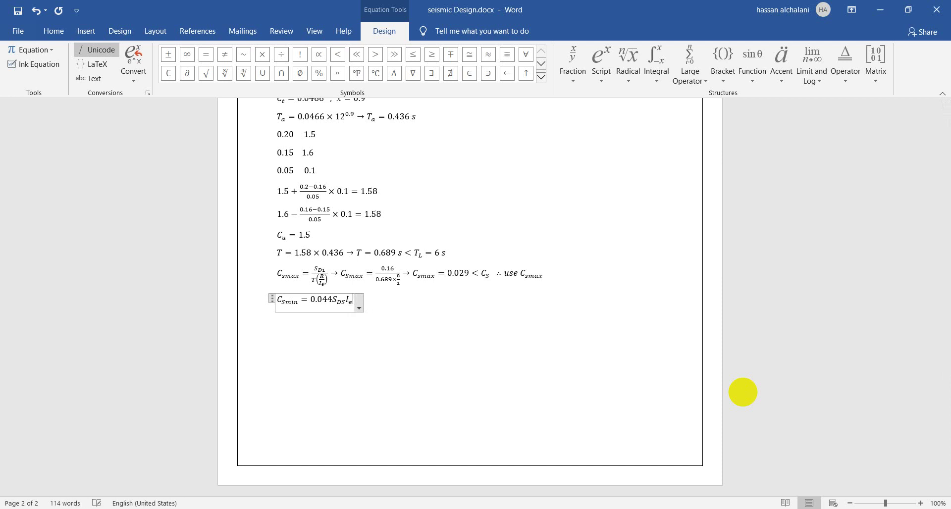
- Extend the C_Smin equation with an arrow and the substitution C_Smin = 0,044 × 0.312 × 1
{"action": "type", "text": "\\to C"}
{"action": "type", "text": "_Sm"}
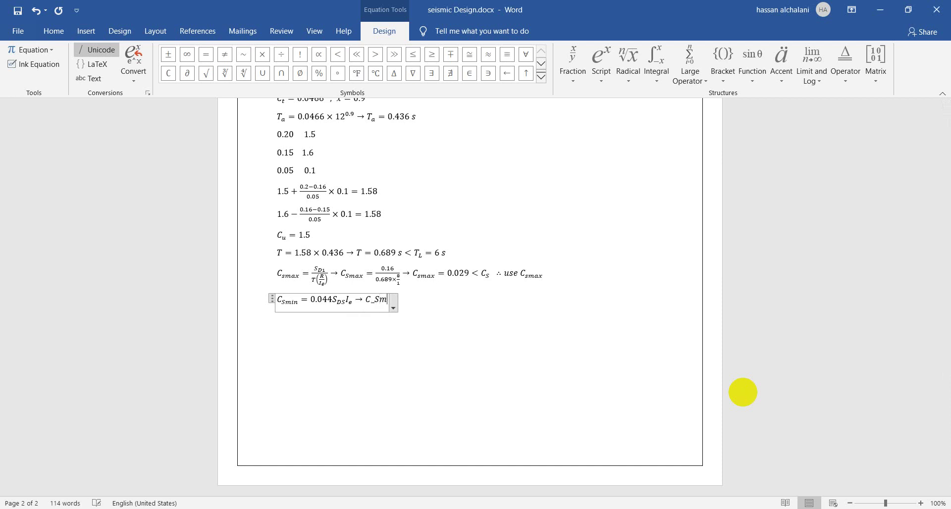
{"action": "type", "text": "in = 0"}
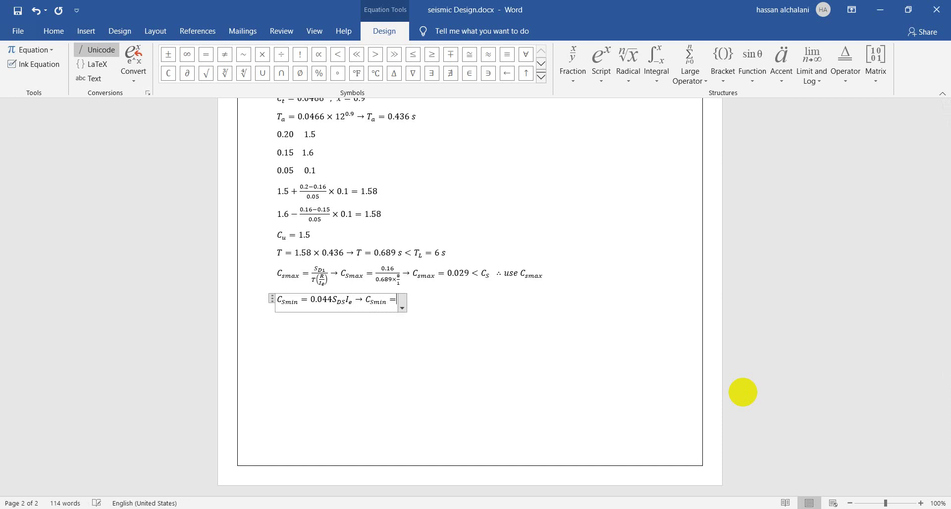
{"action": "type", "text": ",044"}
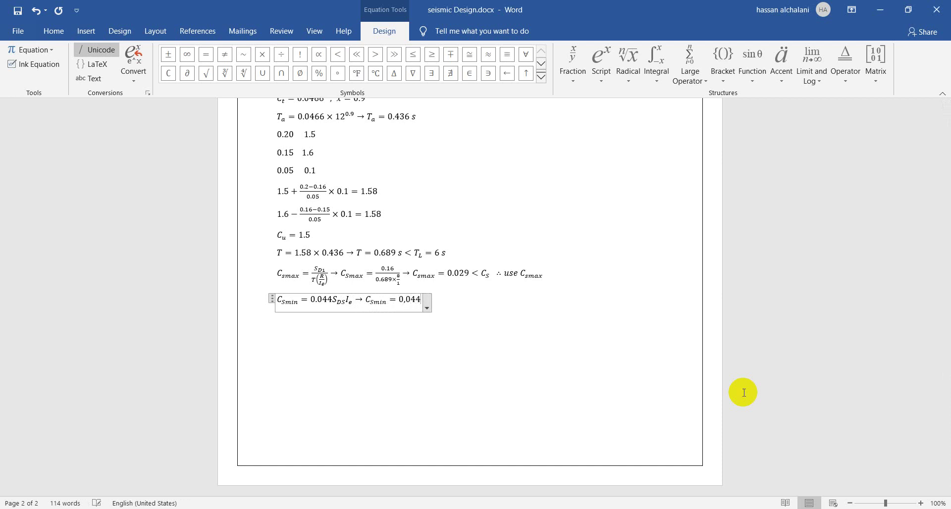
{"action": "type", "text": "×"}
{"action": "type", "text": "0."}
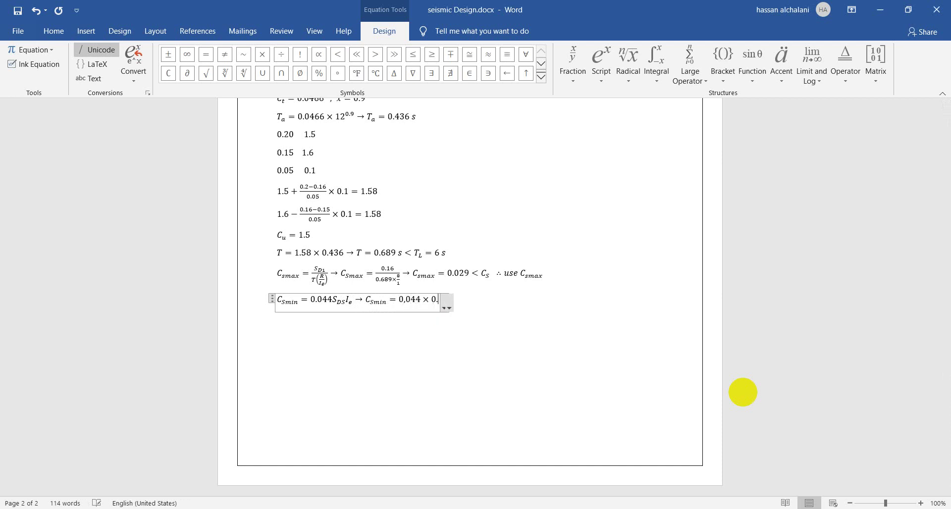
{"action": "type", "text": "312"}
{"action": "type", "text": "×"}
{"action": "type", "text": "1"}
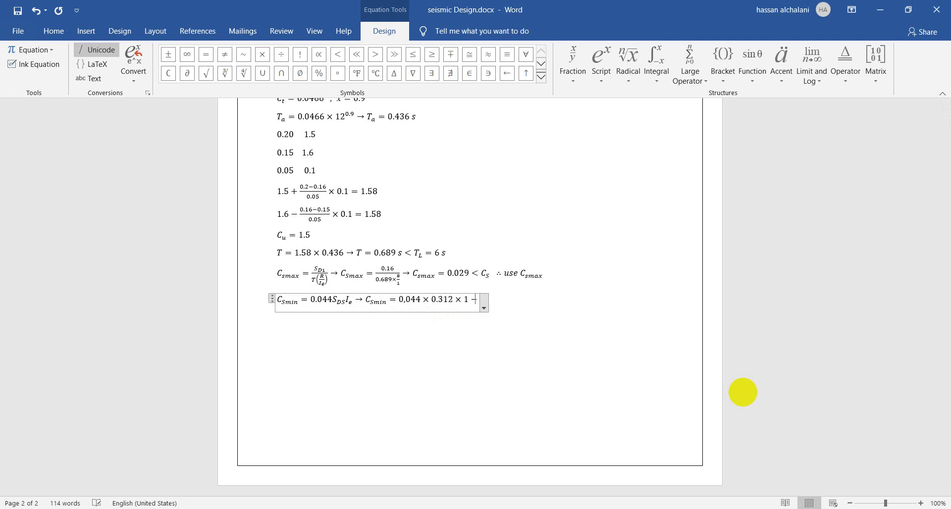
- Complete the line with → C_smin = 0.0137 > 0.01 < C_s, checking the lower limit in the ASCE PDF
{"action": "type", "text": "C_smin="}
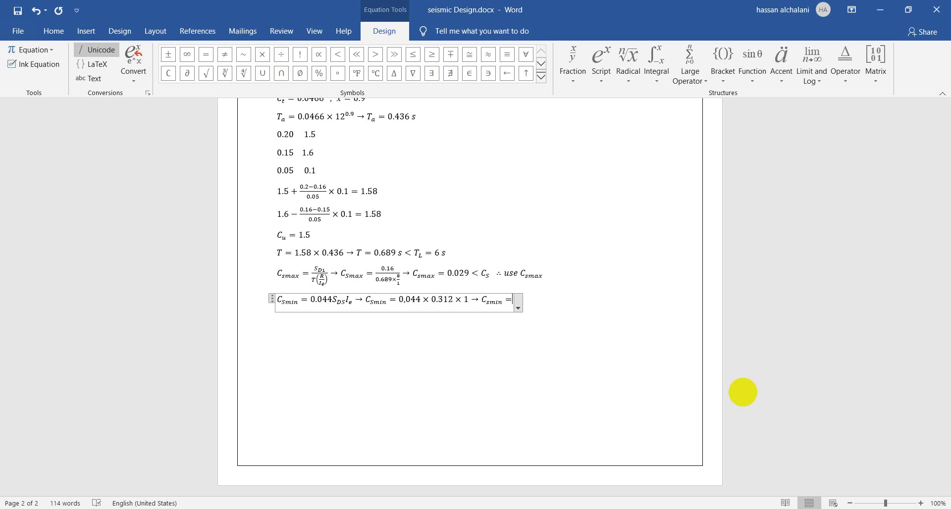
{"action": "type", "text": "0.01"}
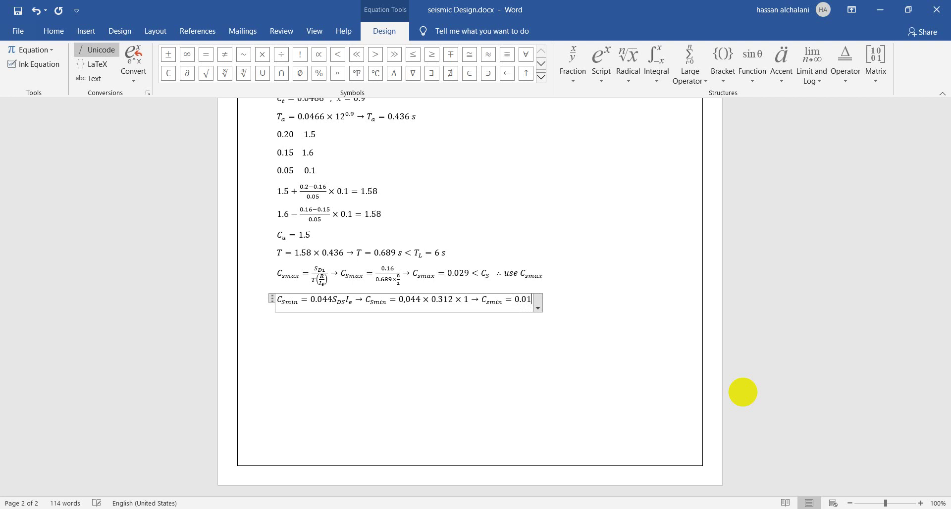
{"action": "type", "text": "37>"}
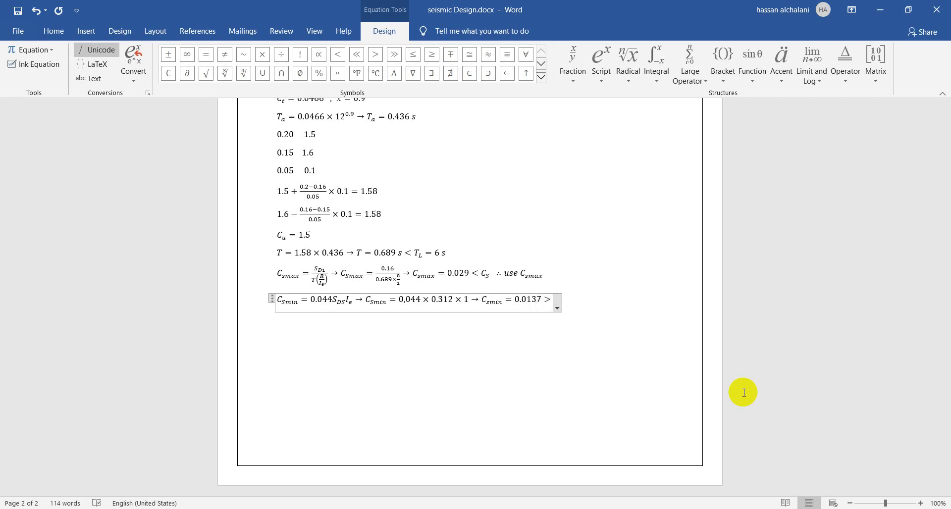
{"action": "type", "text": "0.01"}
{"action": "key", "text": "alt+Tab"}
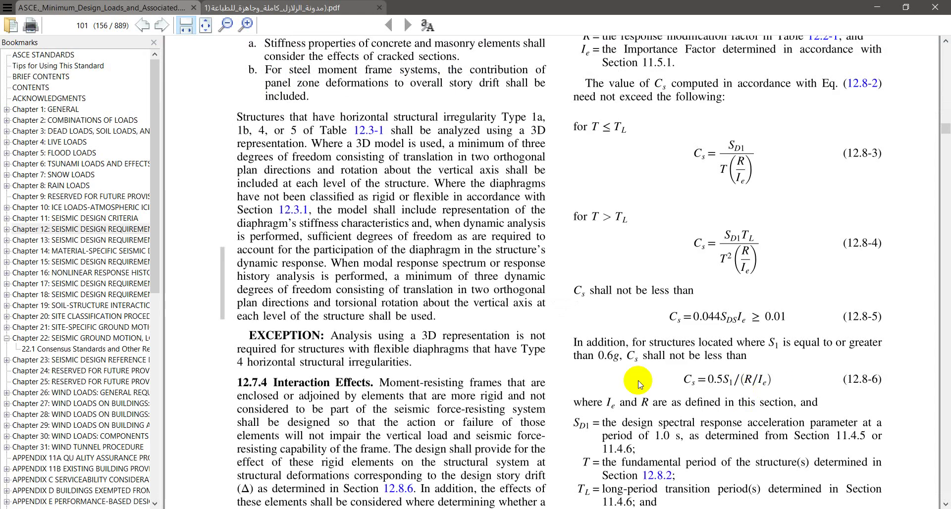
{"action": "key", "text": "alt+Tab"}
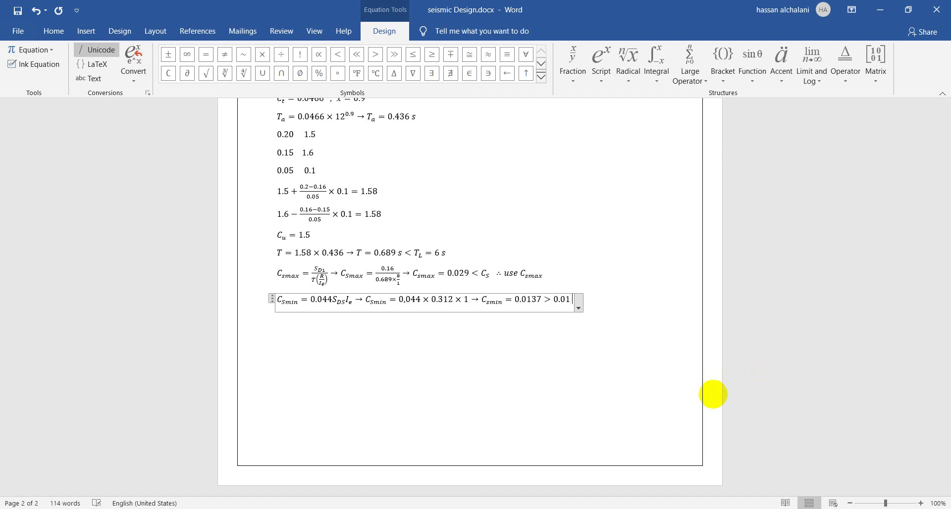
{"action": "type", "text": "< Cs"}
{"action": "left_click", "coordinate": [713, 394]}
- Insert a new equation below the C_Smin line and begin the base shear as V = 0.029 ×
{"action": "key", "text": "alt+equal"}
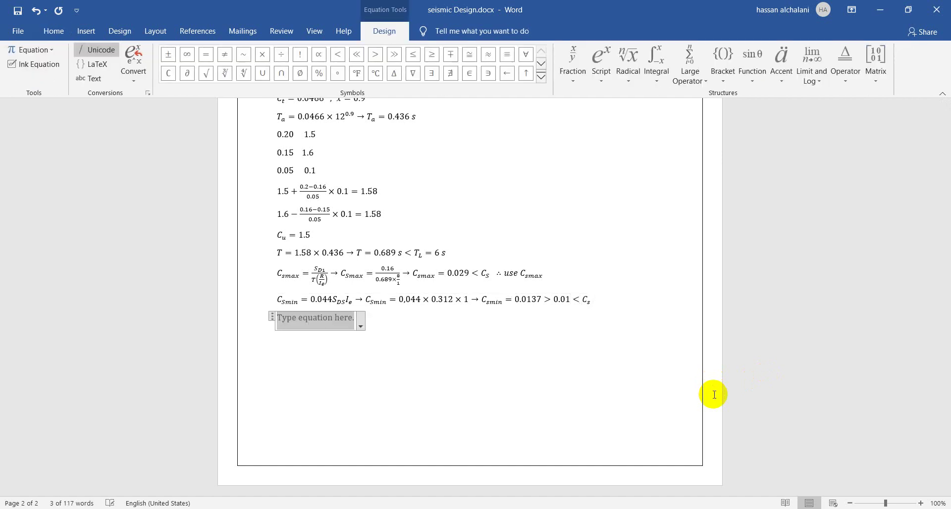
{"action": "type", "text": "V = 0"}
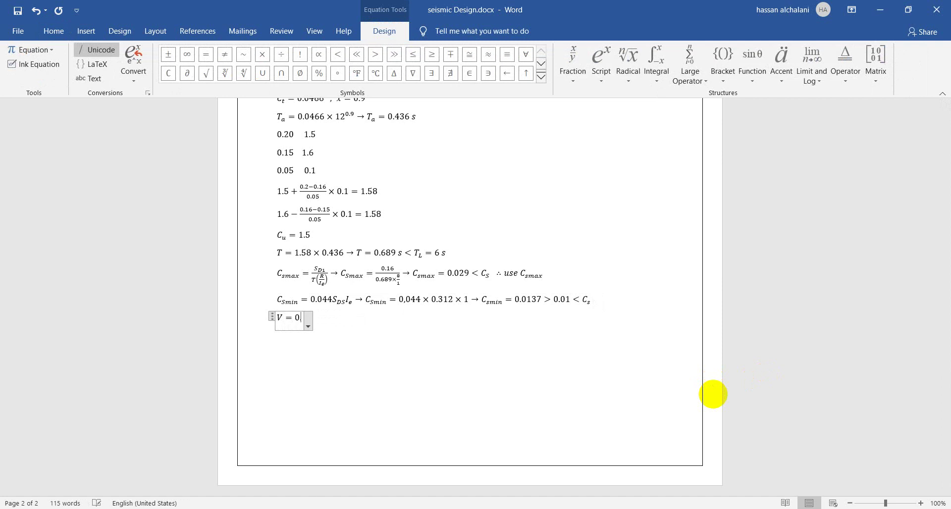
{"action": "type", "text": ".029"}
{"action": "type", "text": "×"}
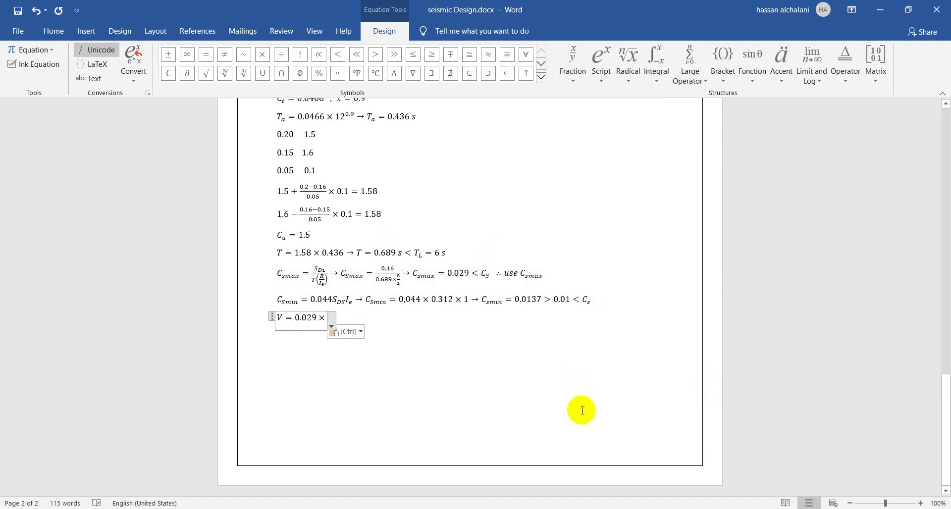
- Copy 15430.656 from the Mass line into the V equation and complete it with = 447.489 kN
{"action": "scroll", "coordinate": [586, 418], "scroll_direction": "up", "scroll_amount": 20}
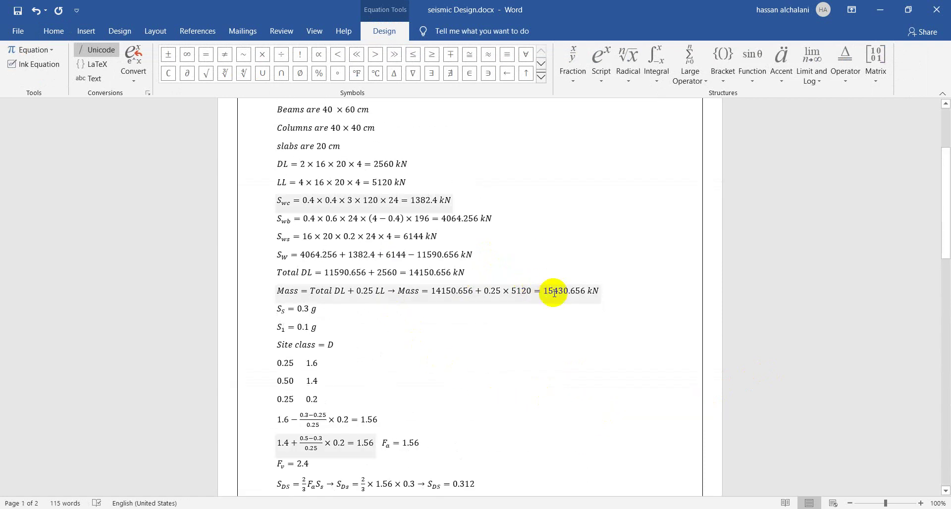
{"action": "left_click_drag", "start_coordinate": [547, 294], "coordinate": [590, 293]}
{"action": "key", "text": "ctrl+c"}
{"action": "scroll", "coordinate": [538, 341], "scroll_direction": "down", "scroll_amount": 20}
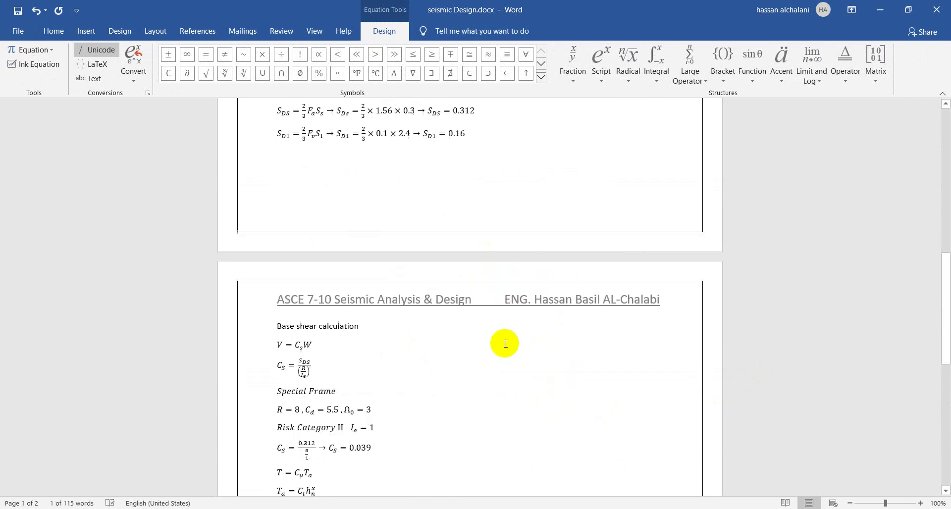
{"action": "left_click", "coordinate": [322, 407]}
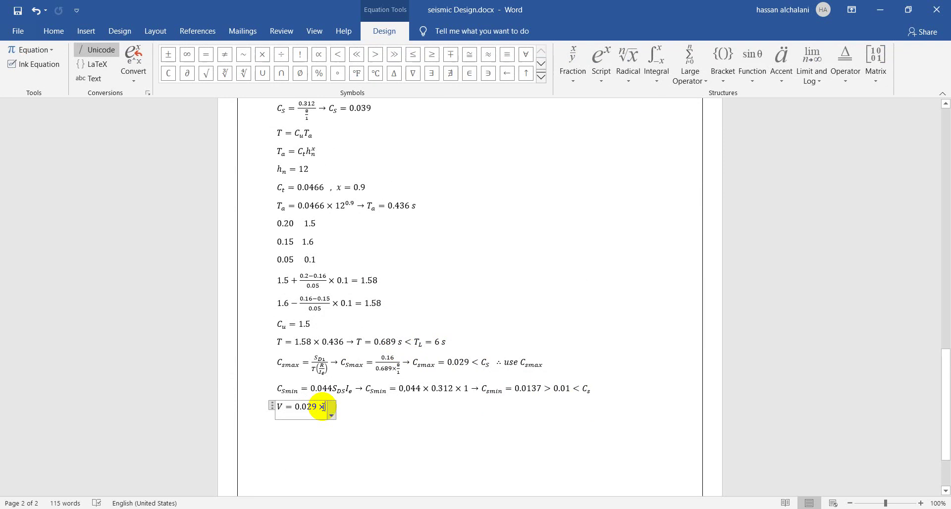
{"action": "key", "text": "ctrl+v"}
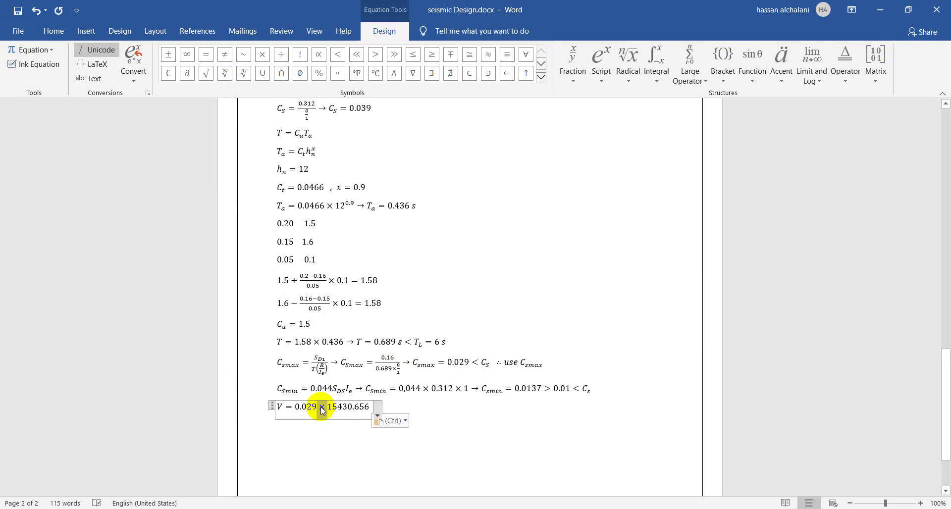
{"action": "type", "text": "= 447.489 kN"}
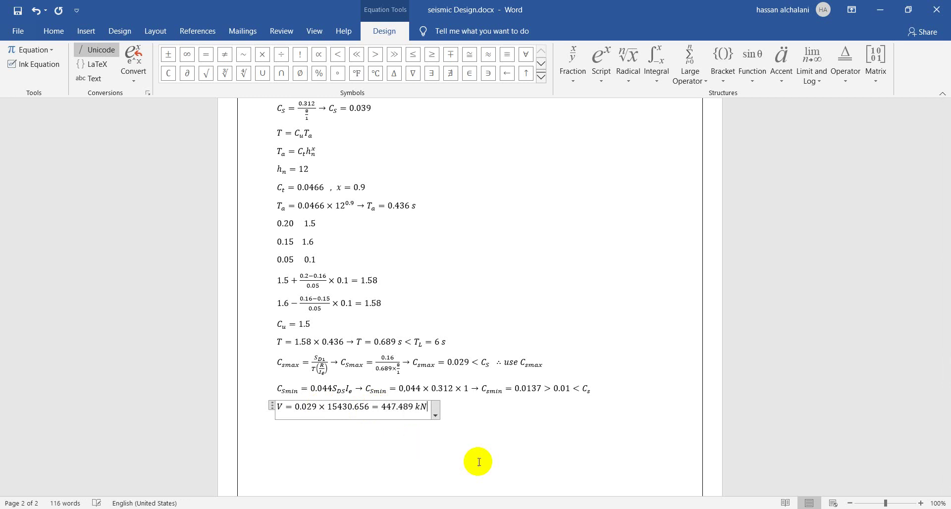
{"action": "left_click", "coordinate": [478, 462]}
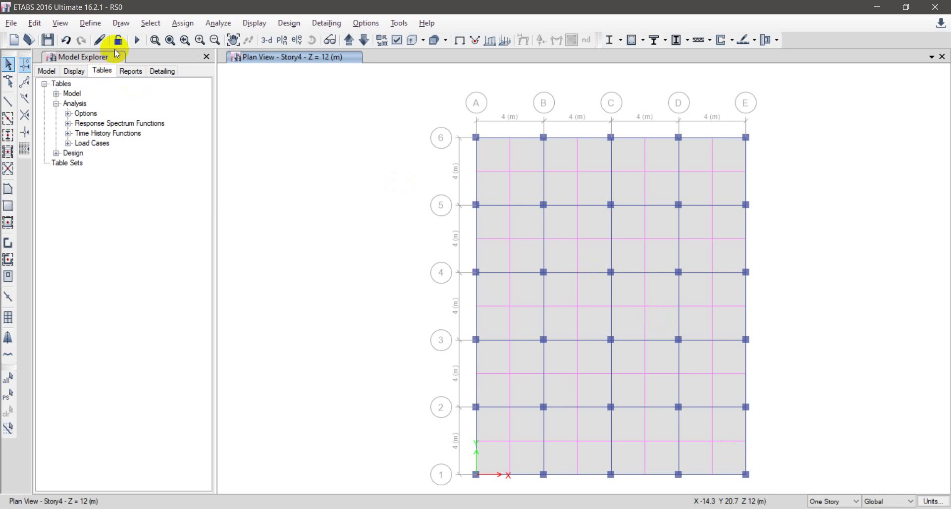
- In ETABS, add a load pattern named EQ x of type Seismic with ASCE 7-10 as its auto lateral load
{"action": "left_click", "coordinate": [80, 24]}
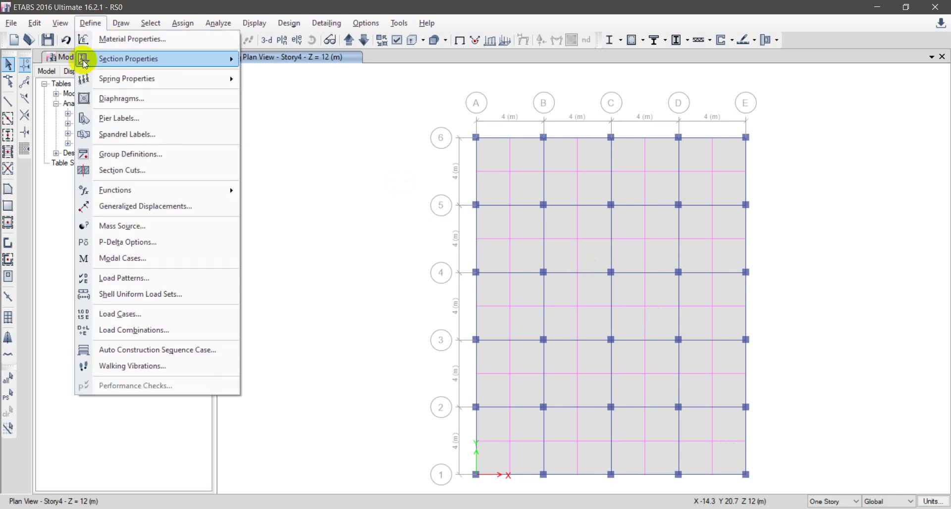
{"action": "left_click", "coordinate": [130, 280]}
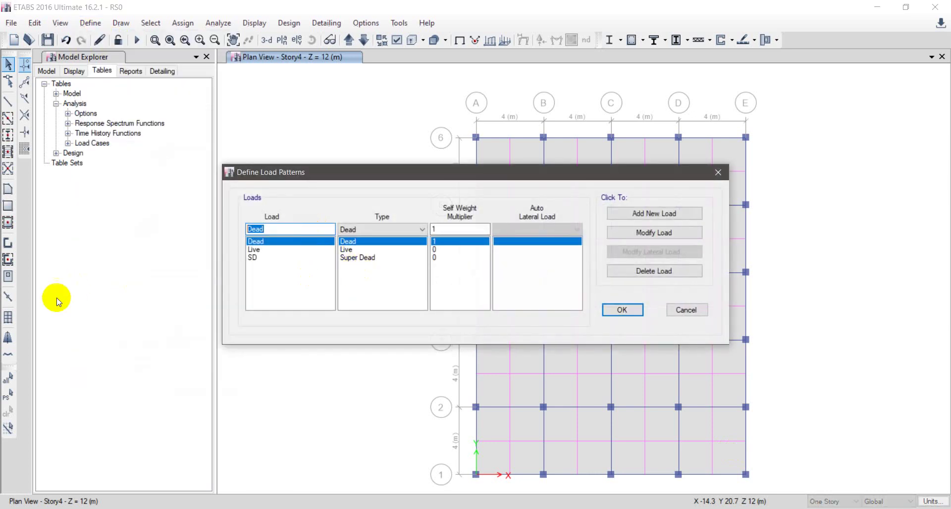
{"action": "type", "text": "EQ x"}
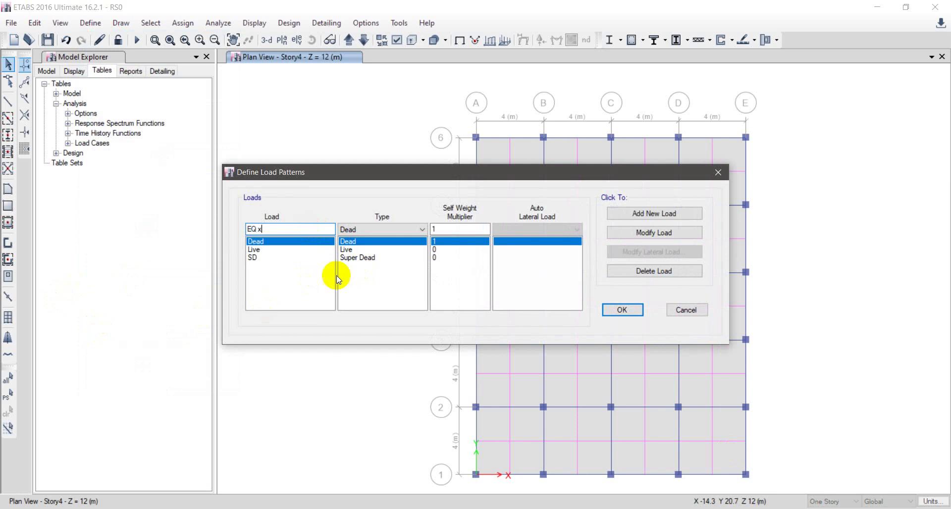
{"action": "left_click", "coordinate": [378, 228]}
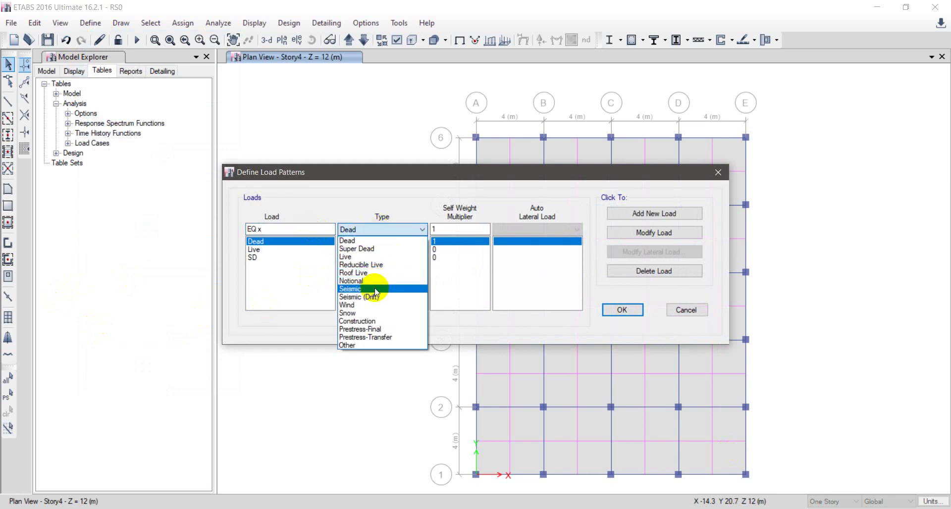
{"action": "left_click", "coordinate": [352, 288]}
{"action": "left_click", "coordinate": [537, 230]}
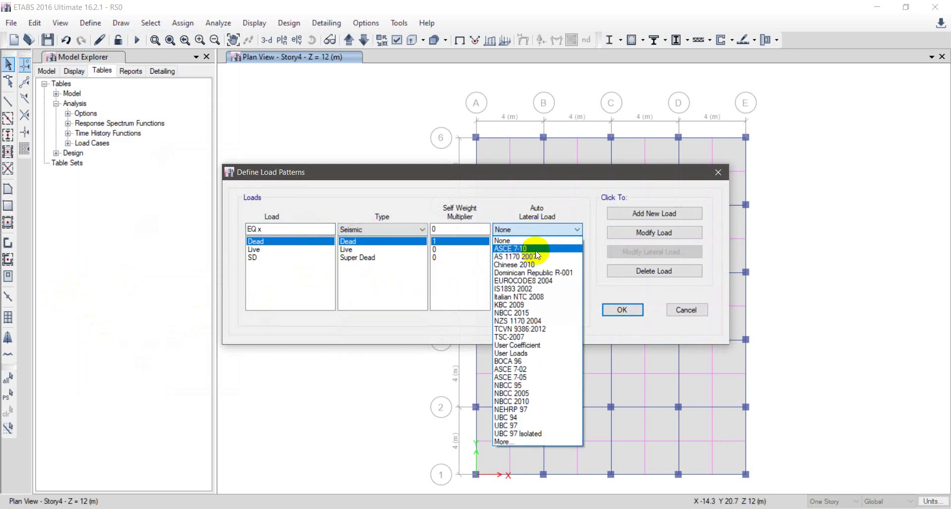
{"action": "left_click", "coordinate": [534, 248]}
{"action": "left_click", "coordinate": [655, 214]}
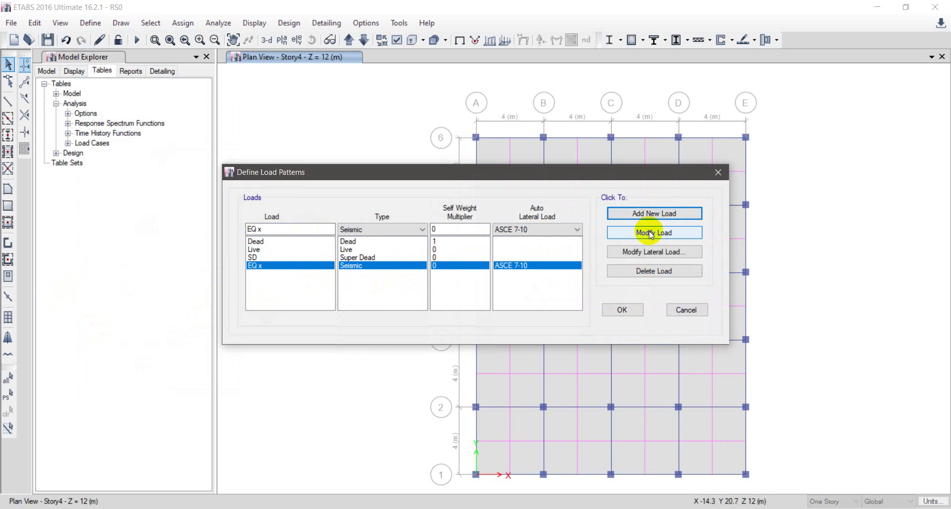
- Restrict the EQ x lateral load to X Dir only, turning off both X eccentricity cases and all Y directions
{"action": "left_click", "coordinate": [653, 252]}
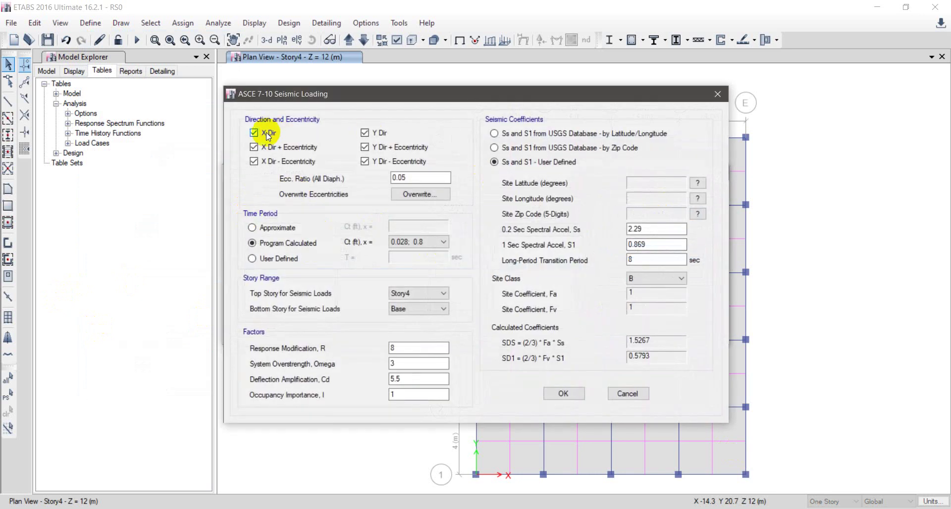
{"action": "left_click", "coordinate": [254, 148]}
{"action": "left_click", "coordinate": [253, 162]}
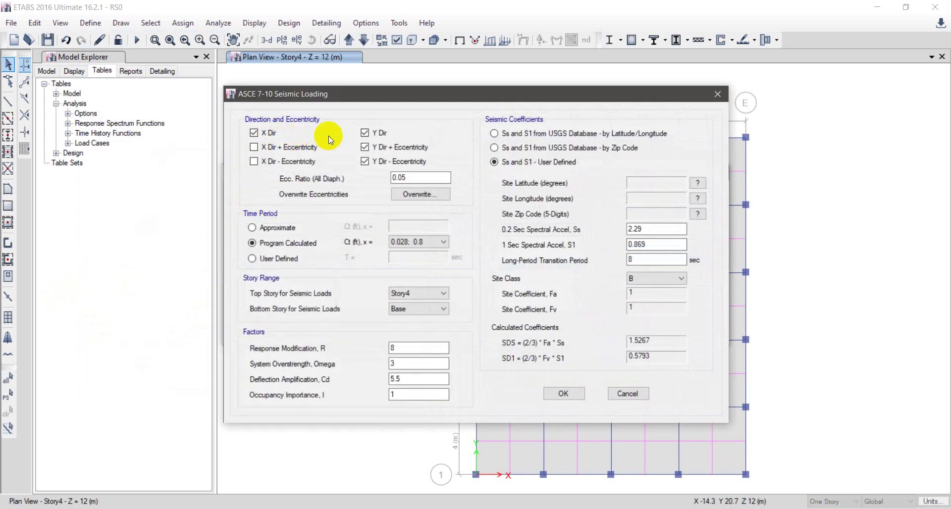
{"action": "left_click", "coordinate": [368, 132]}
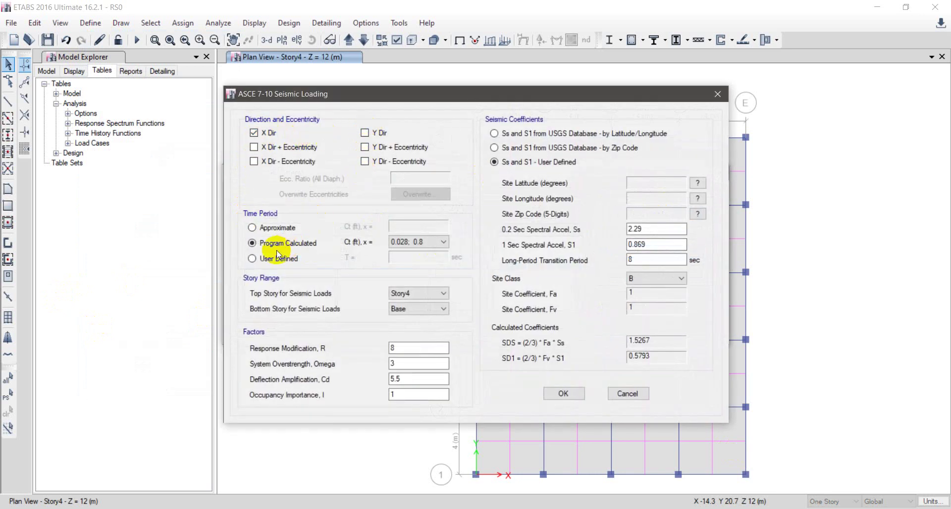
- Switch the time period to User Defined and set T to 0.689 sec from the Word calculation
{"action": "left_click", "coordinate": [252, 258]}
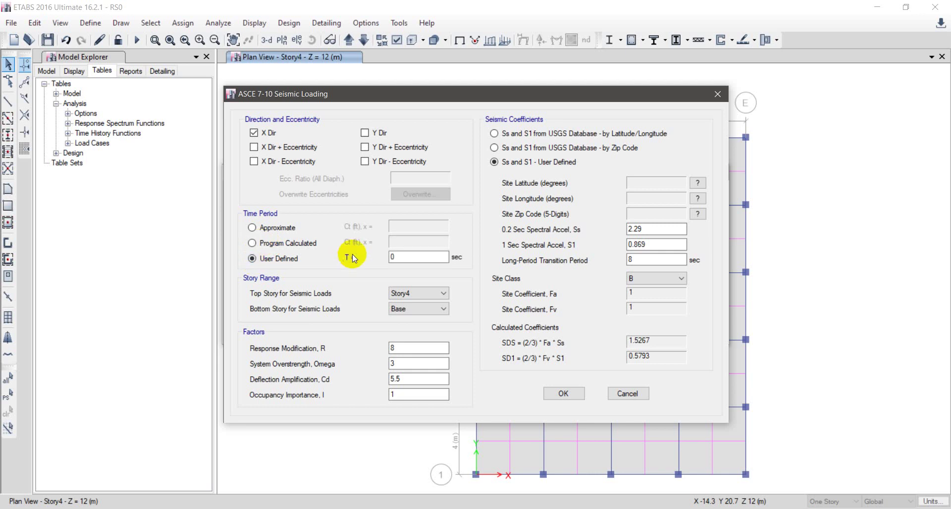
{"action": "double_click", "coordinate": [403, 257]}
{"action": "key", "text": "alt+Tab"}
{"action": "scroll", "coordinate": [244, 325], "scroll_direction": "up", "scroll_amount": 4}
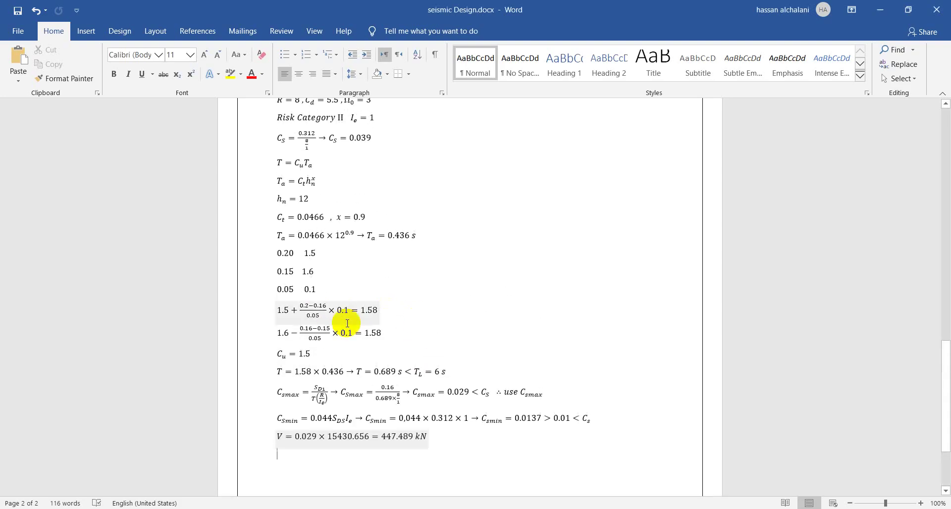
{"action": "key", "text": "alt+Tab"}
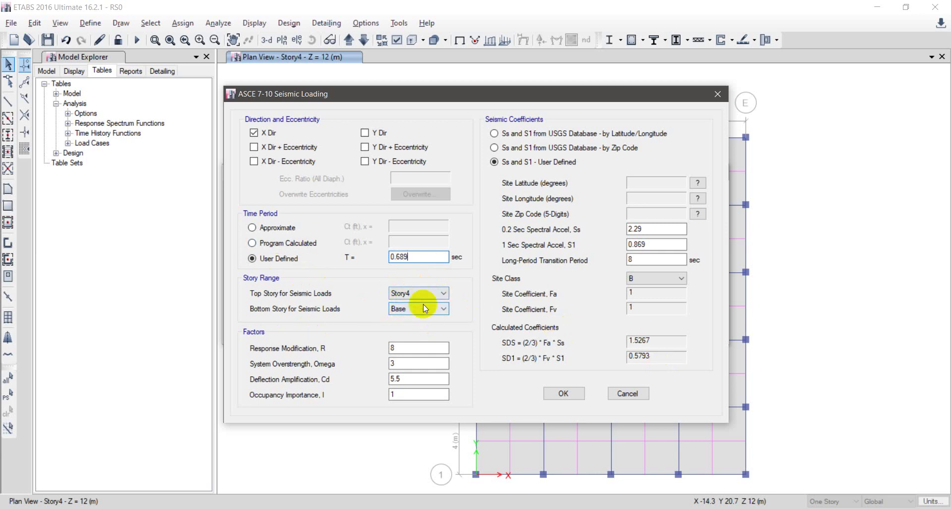
- Compare the seismic loading factors R, Omega, Cd and I with the values in the Word base shear calculation
{"action": "key", "text": "alt+Tab"}
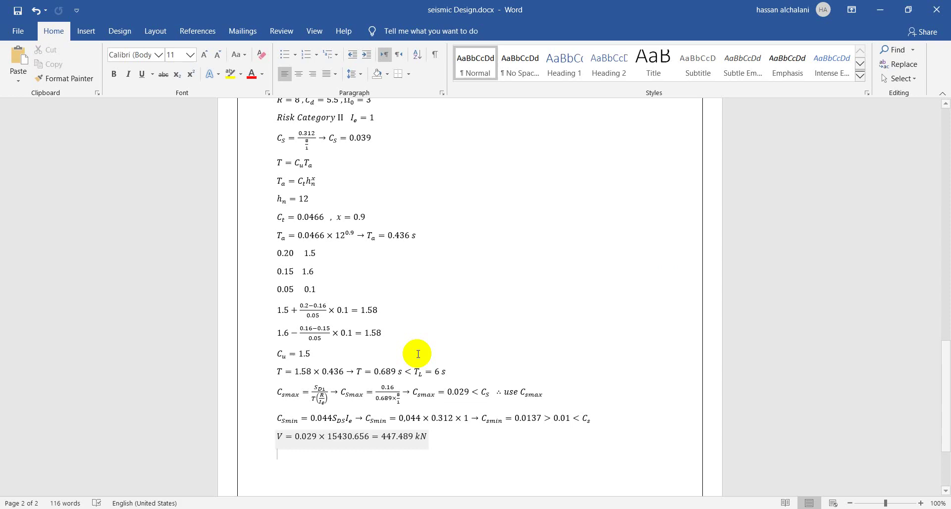
{"action": "scroll", "coordinate": [420, 344], "scroll_direction": "up", "scroll_amount": 3}
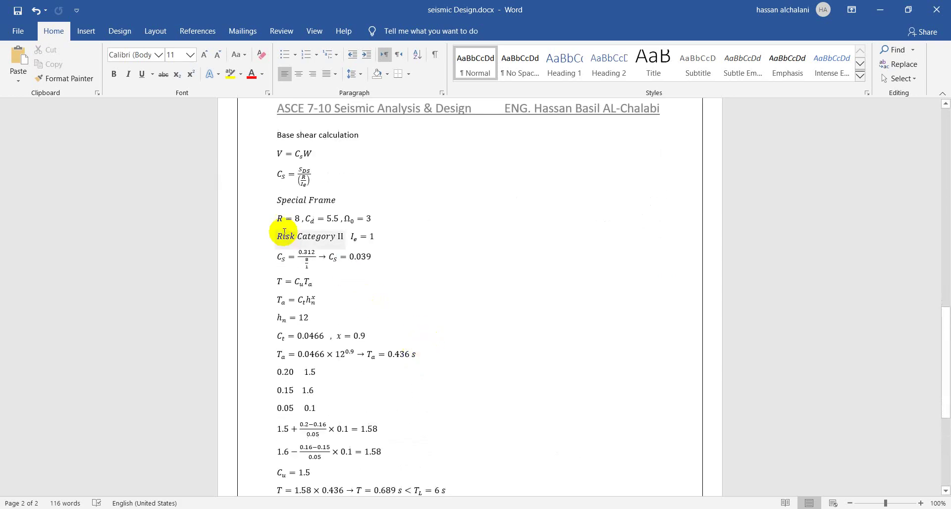
{"action": "key", "text": "alt+Tab"}
{"action": "key", "text": "alt+Tab"}
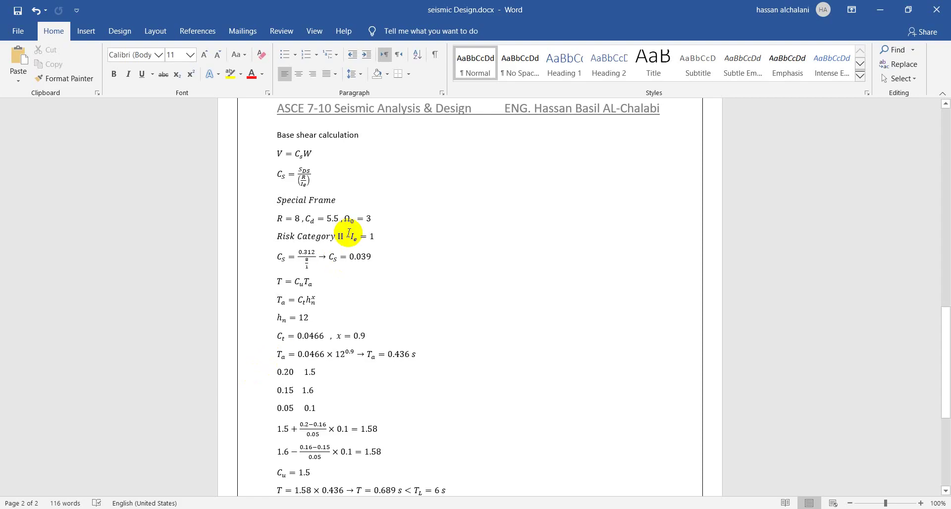
{"action": "key", "text": "alt+Tab"}
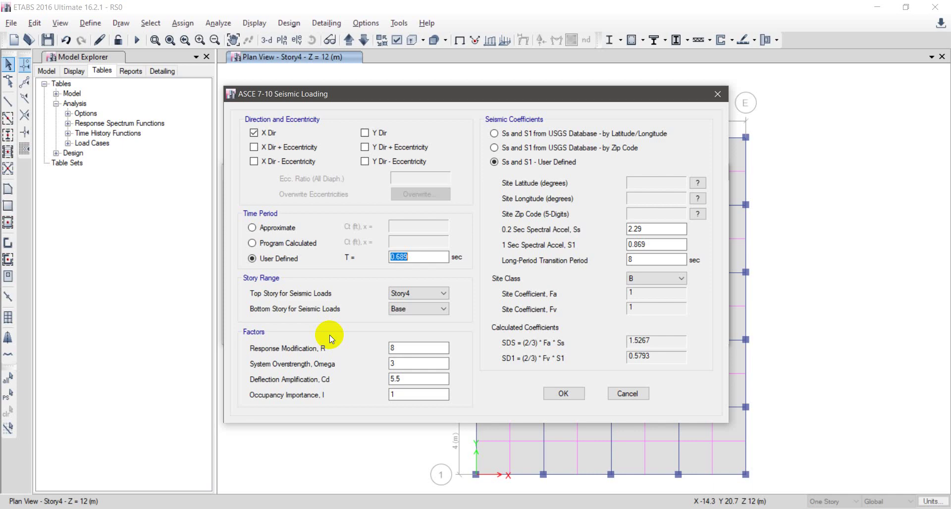
- Recheck R, Cd, Omega and the importance factor against the Special Frame and Risk Category II lines in the Word document
{"action": "key", "text": "alt+Tab"}
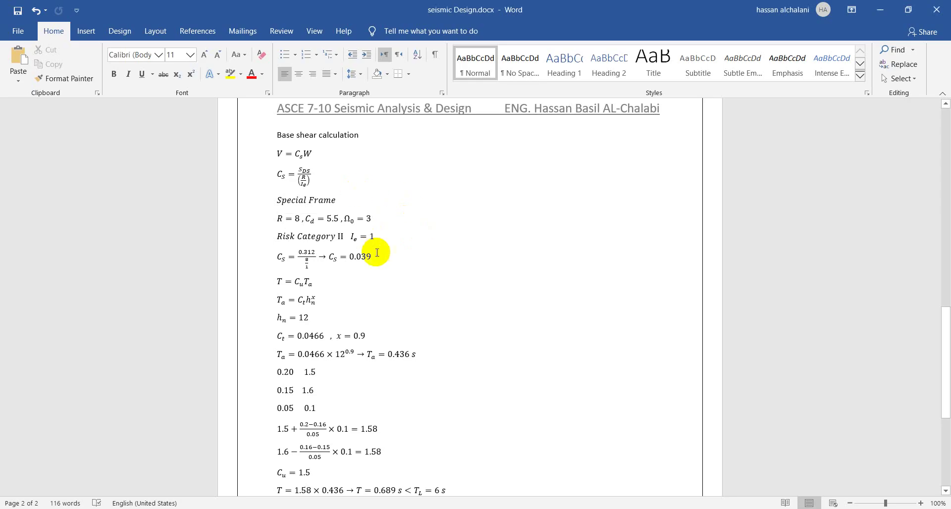
{"action": "key", "text": "alt+Tab"}
{"action": "key", "text": "alt+Tab"}
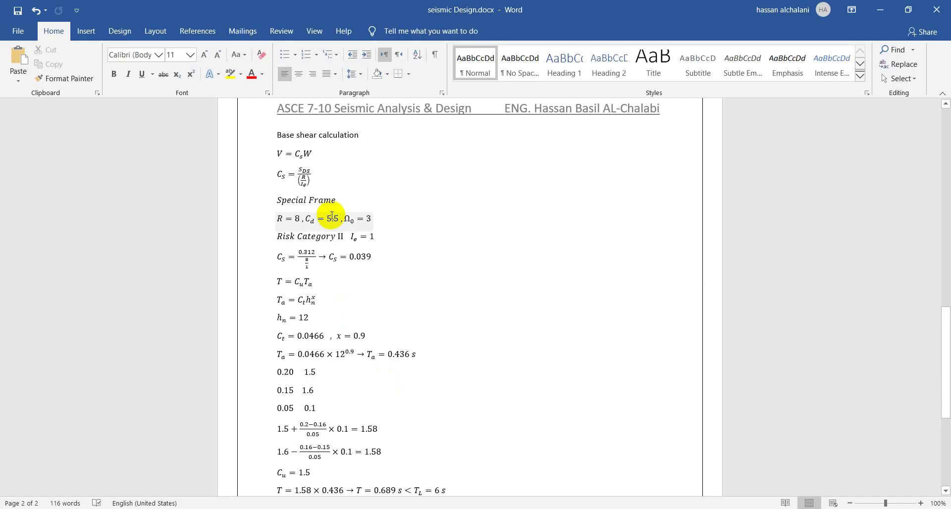
{"action": "key", "text": "alt+Tab"}
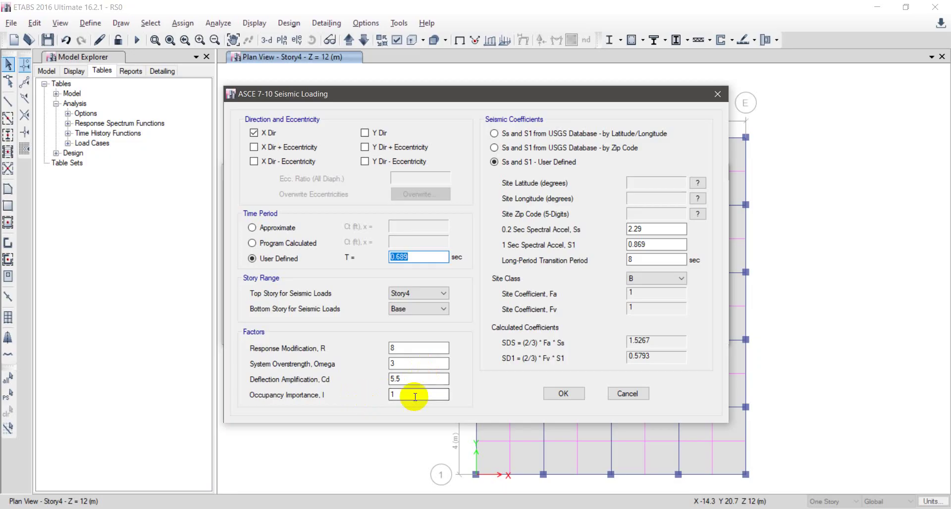
{"action": "key", "text": "alt+Tab"}
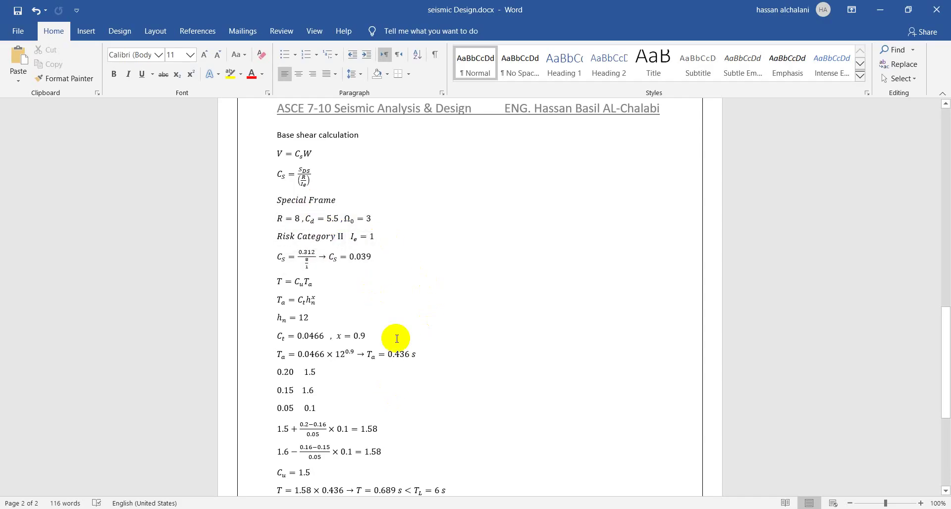
- In the ETABS seismic loading, set Ss to 0.3, S1 to 0.1, the long-period transition period to 6 sec and the site class to D
{"action": "key", "text": "alt+Tab"}
{"action": "double_click", "coordinate": [652, 228]}
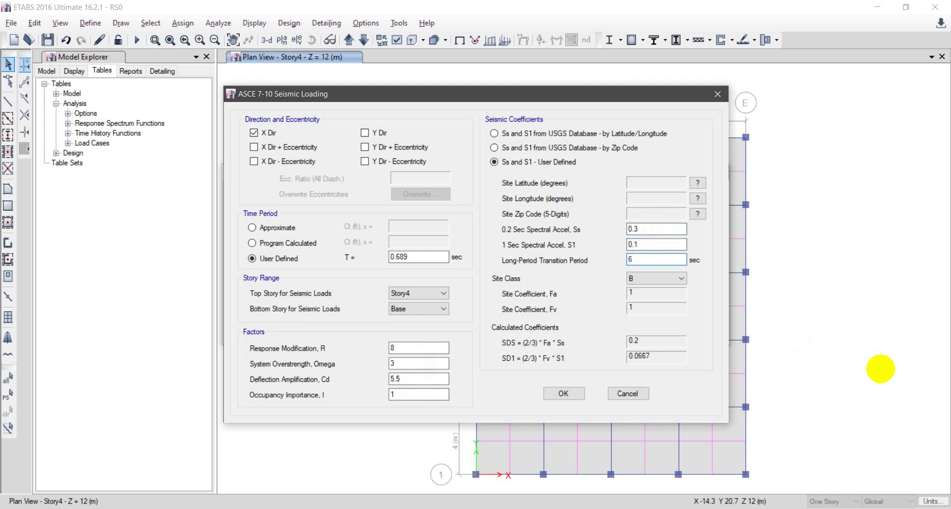
{"action": "left_click", "coordinate": [629, 278]}
{"action": "left_click", "coordinate": [639, 308]}
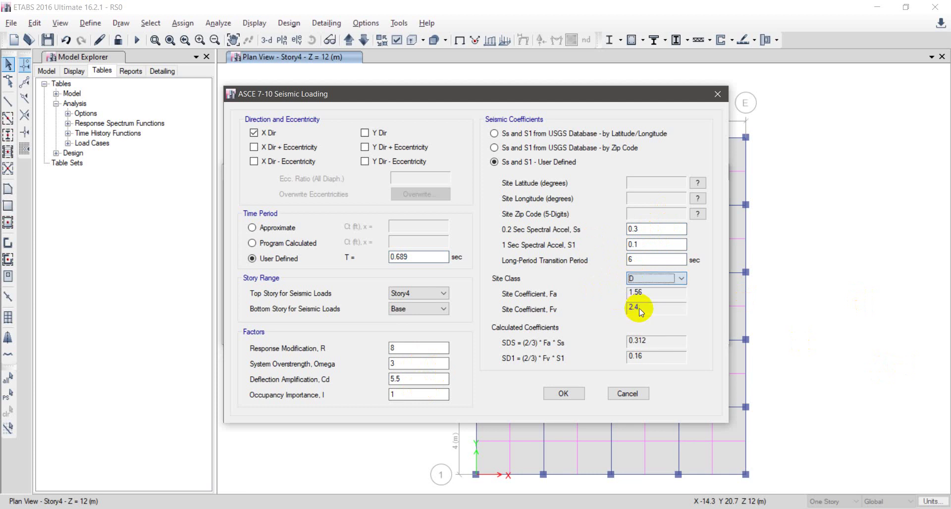
- Compare the site coefficients Fa and Fv and the calculated SDS and SD1 in ETABS with the hand calculation in Word
{"action": "key", "text": "alt+Tab"}
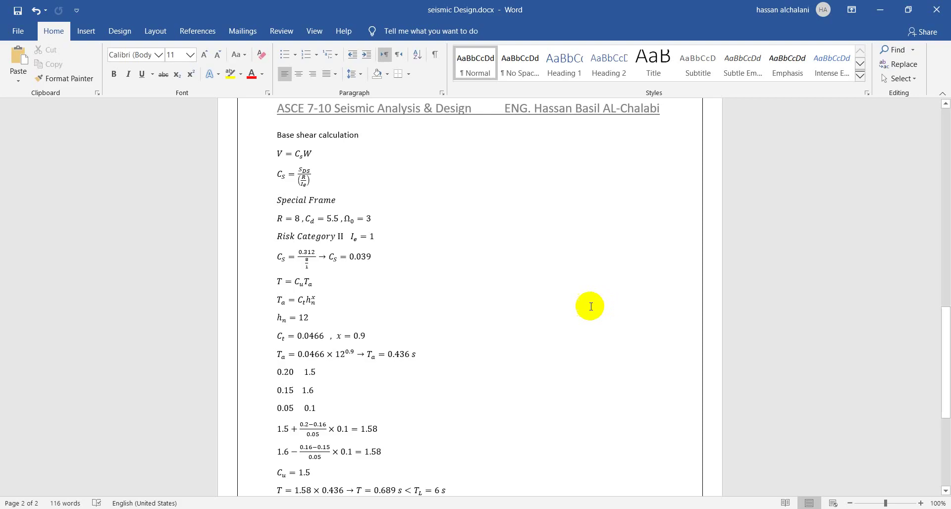
{"action": "scroll", "coordinate": [555, 307], "scroll_direction": "up", "scroll_amount": 2}
{"action": "scroll", "coordinate": [526, 307], "scroll_direction": "down", "scroll_amount": 6}
{"action": "scroll", "coordinate": [527, 347], "scroll_direction": "up", "scroll_amount": 1}
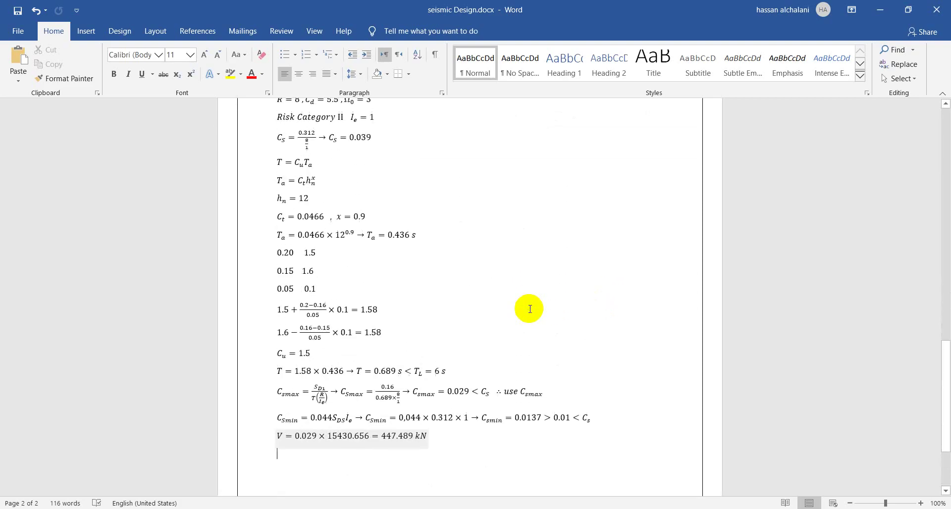
{"action": "scroll", "coordinate": [530, 308], "scroll_direction": "up", "scroll_amount": 10}
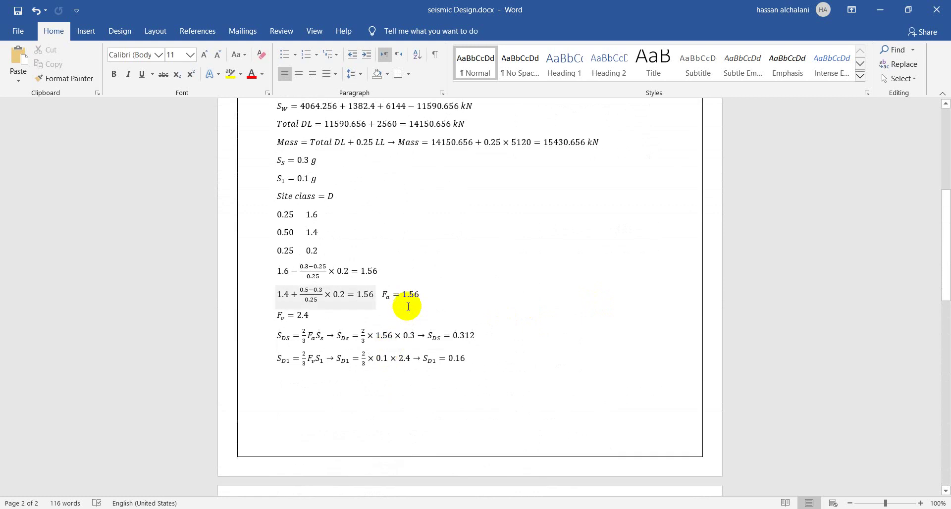
{"action": "key", "text": "alt+Tab"}
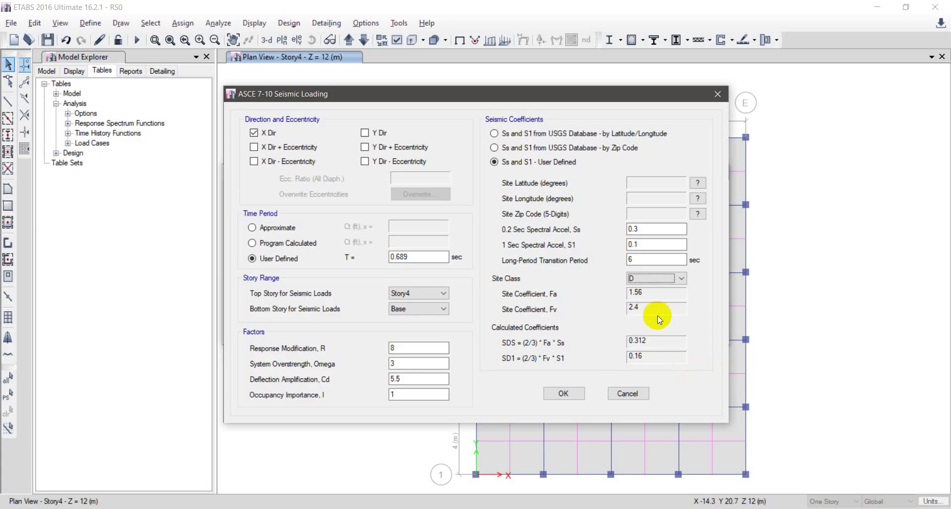
{"action": "key", "text": "alt+Tab"}
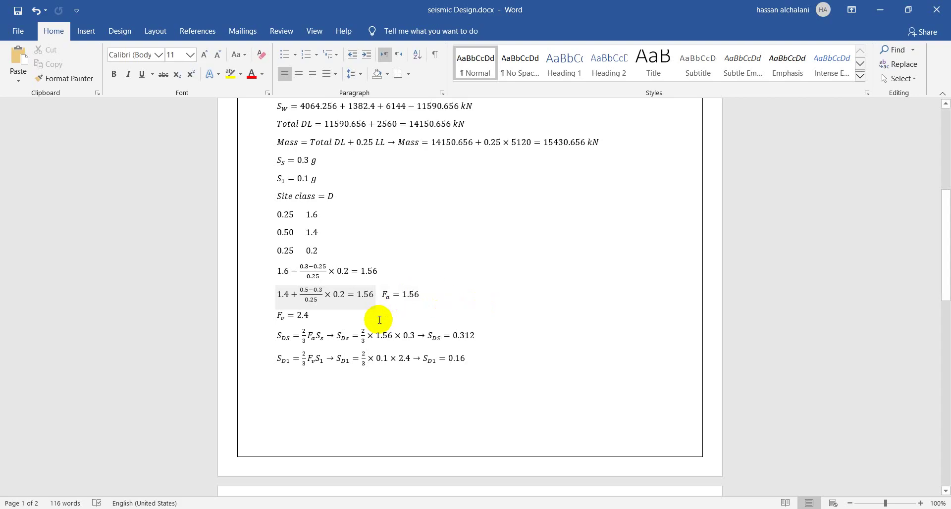
{"action": "key", "text": "alt+Tab"}
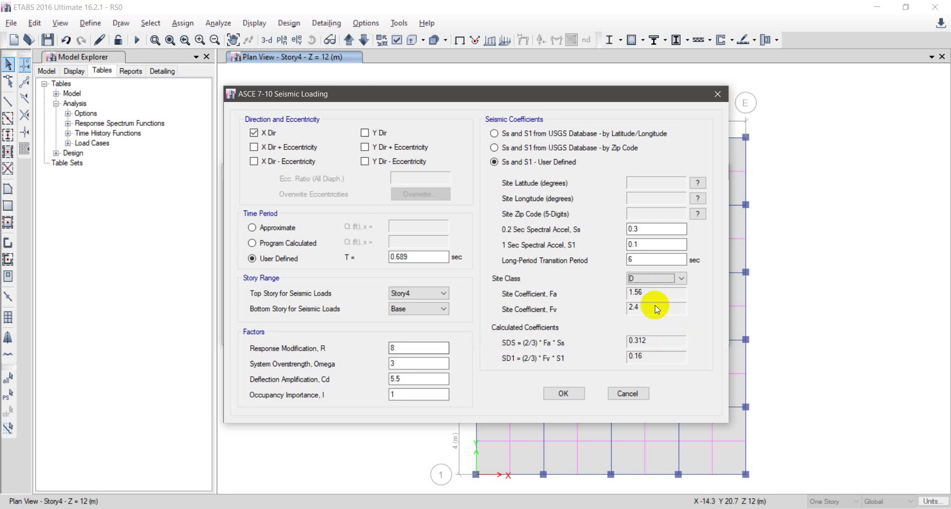
{"action": "key", "text": "alt+Tab"}
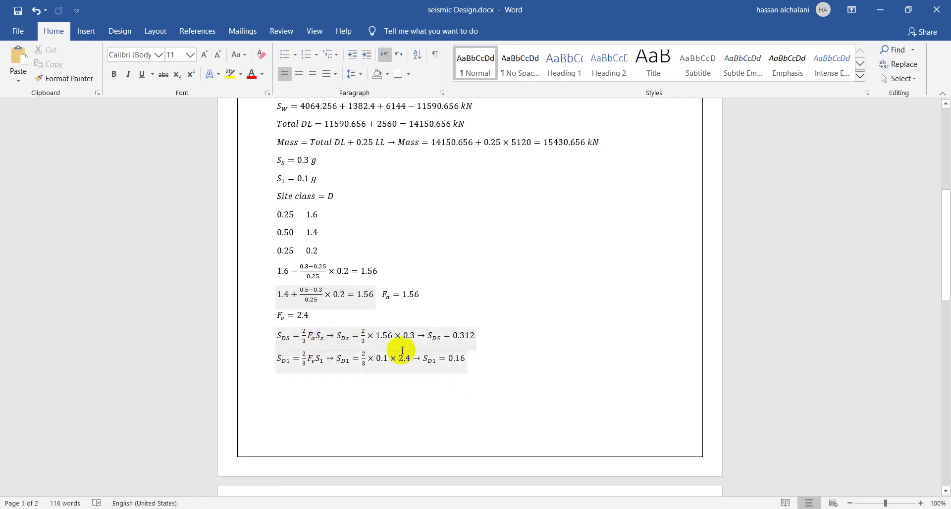
{"action": "key", "text": "alt+Tab"}
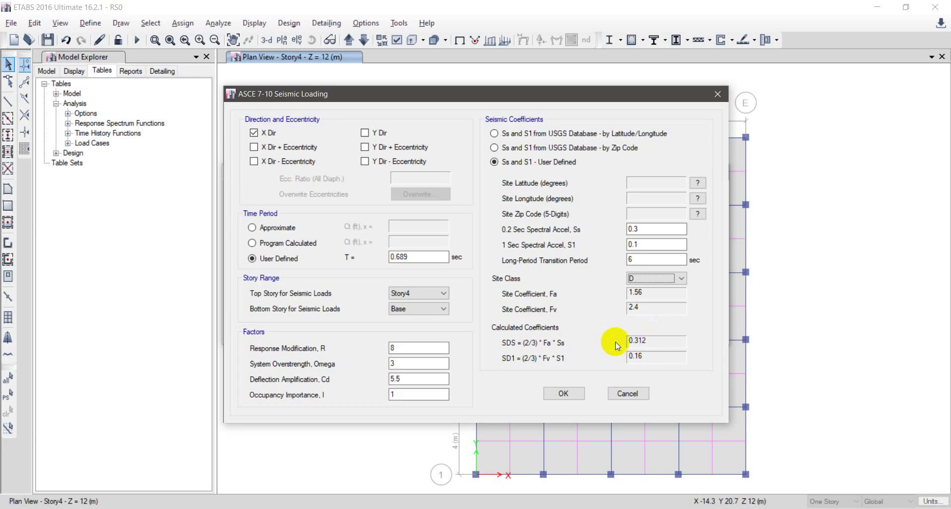
{"action": "key", "text": "alt+Tab"}
{"action": "key", "text": "alt+Tab"}
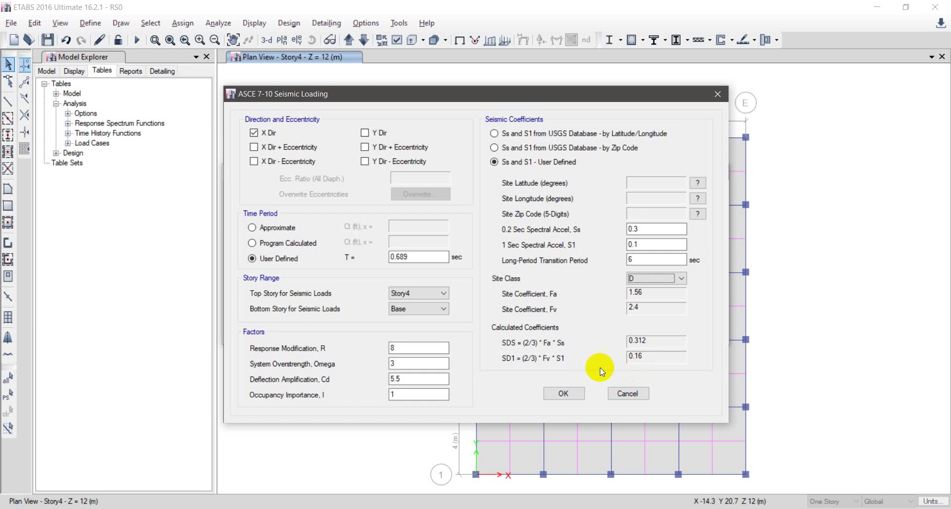
- Accept the ASCE 7-10 seismic loading and the load pattern definitions, and run the analysis
{"action": "left_click", "coordinate": [564, 393]}
{"action": "left_click", "coordinate": [623, 310]}
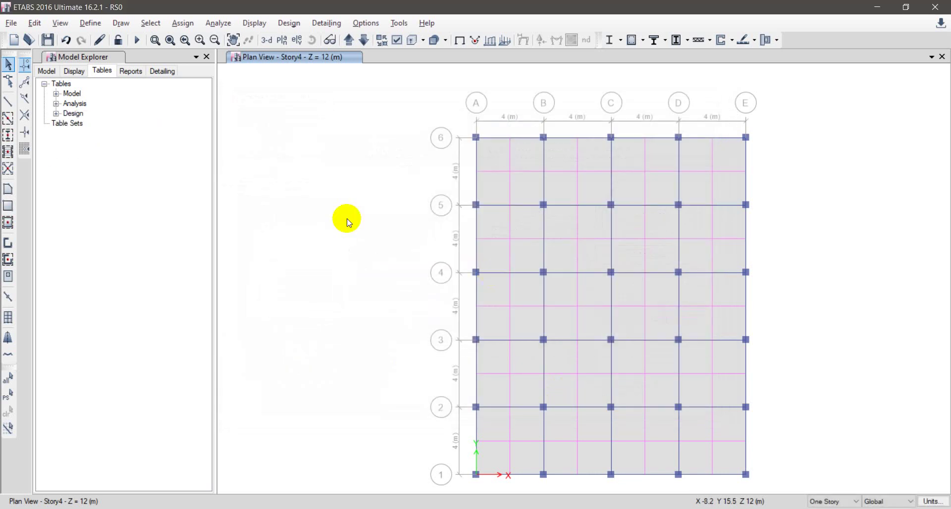
{"action": "left_click", "coordinate": [136, 40]}
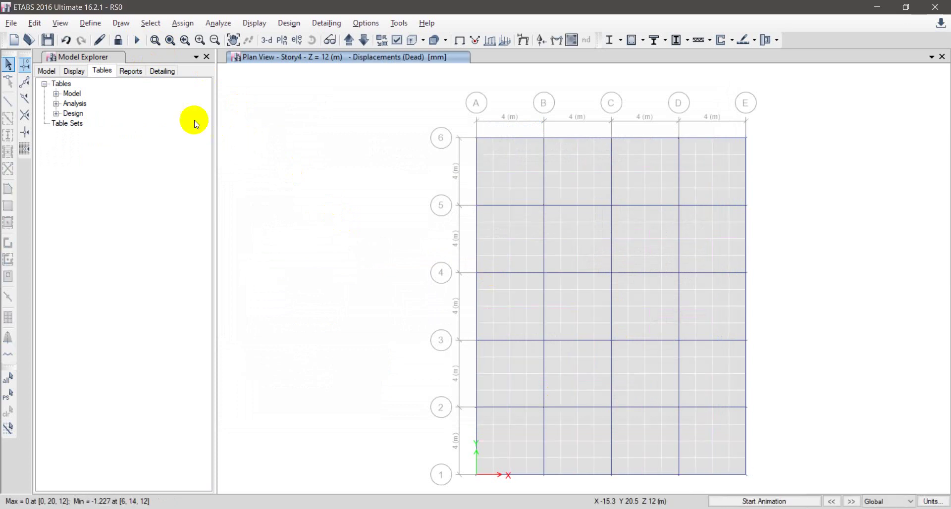
- Open the Auto Seismic - ASCE 7-10 results table from the model's load tables
{"action": "left_click", "coordinate": [56, 93]}
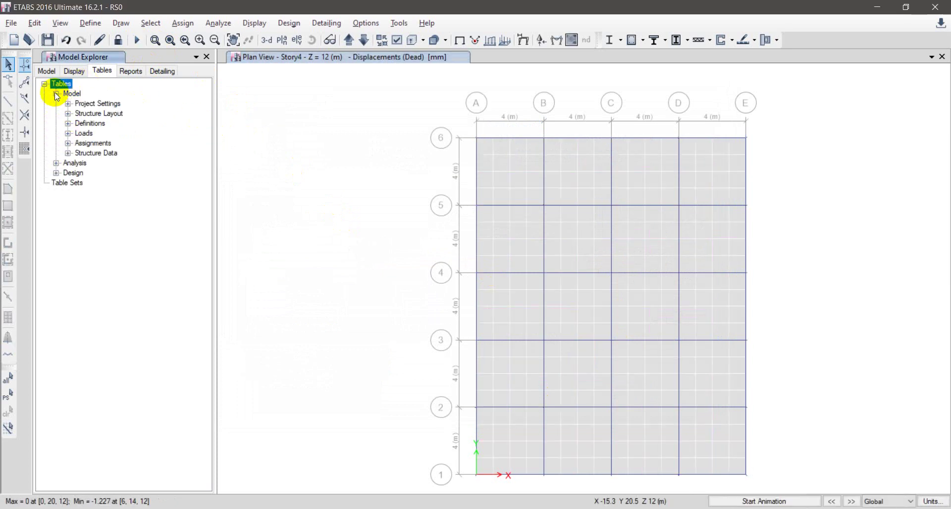
{"action": "left_click", "coordinate": [39, 71]}
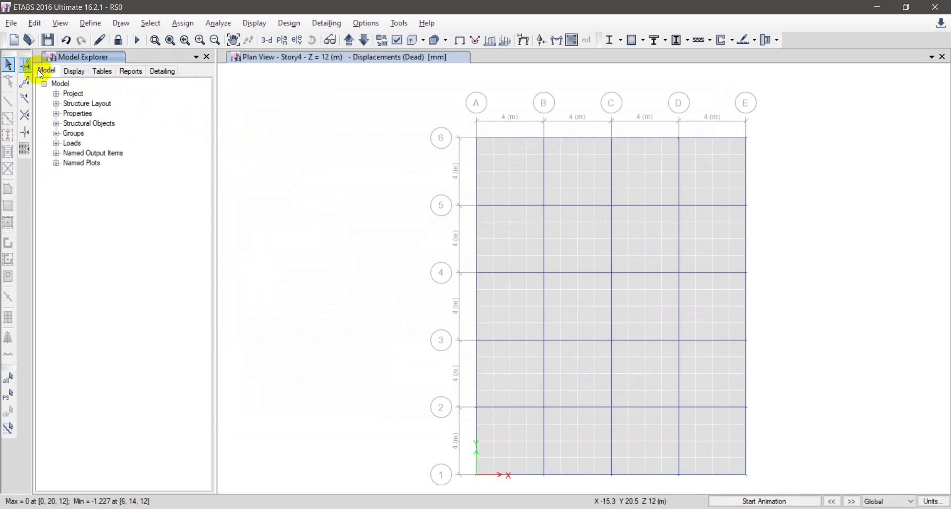
{"action": "left_click", "coordinate": [101, 71]}
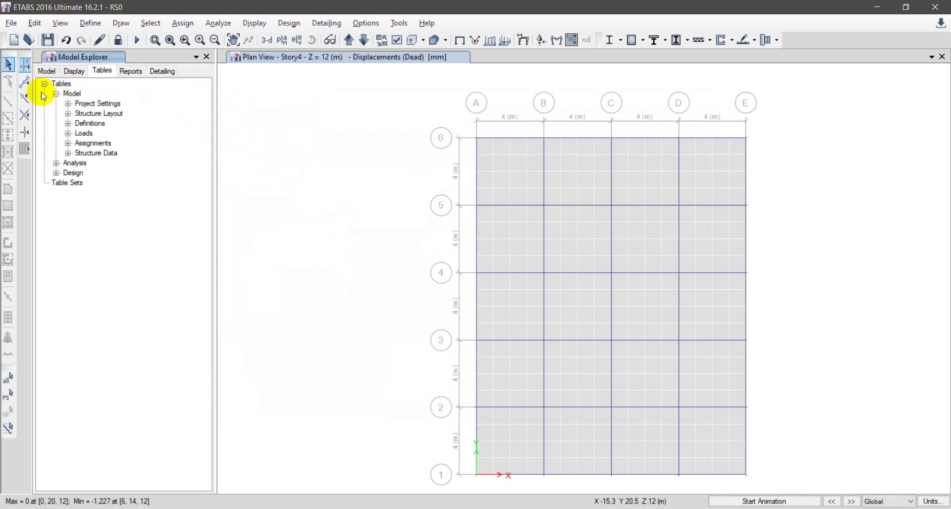
{"action": "left_click", "coordinate": [67, 134]}
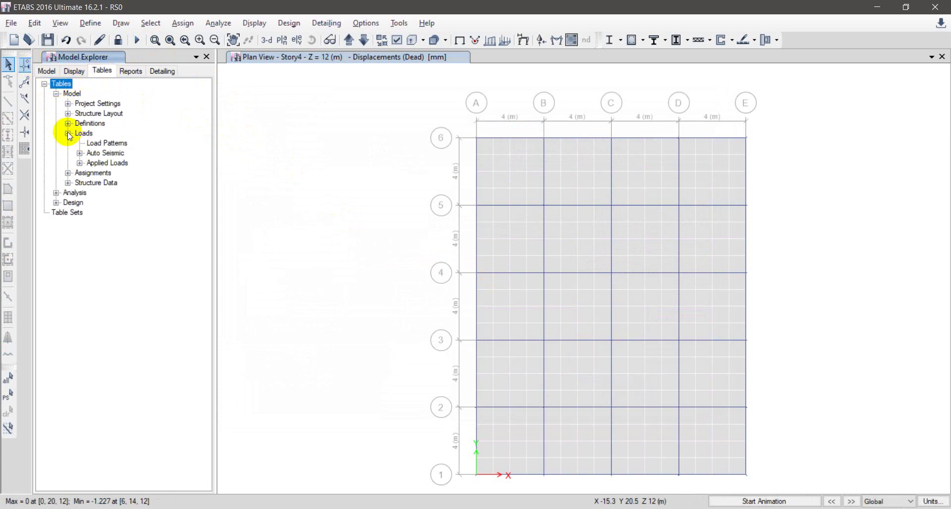
{"action": "left_click", "coordinate": [80, 153]}
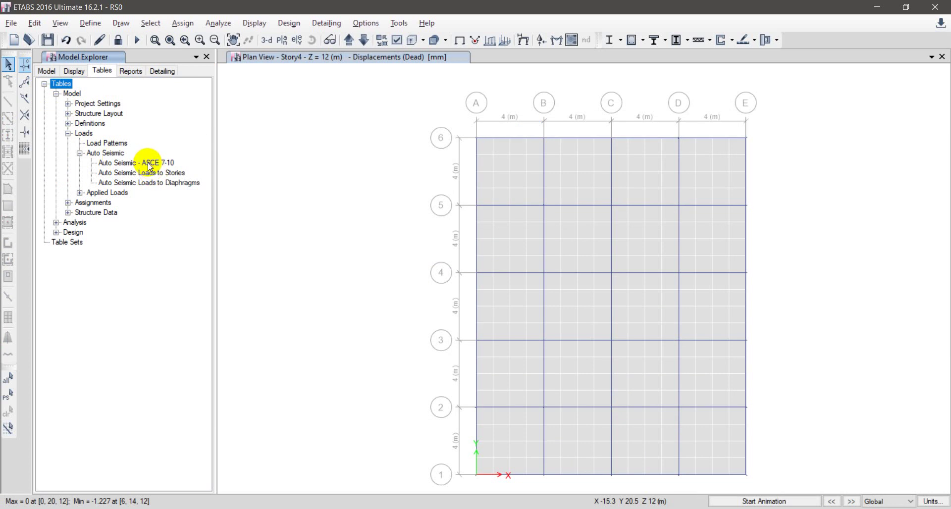
{"action": "left_click", "coordinate": [148, 164]}
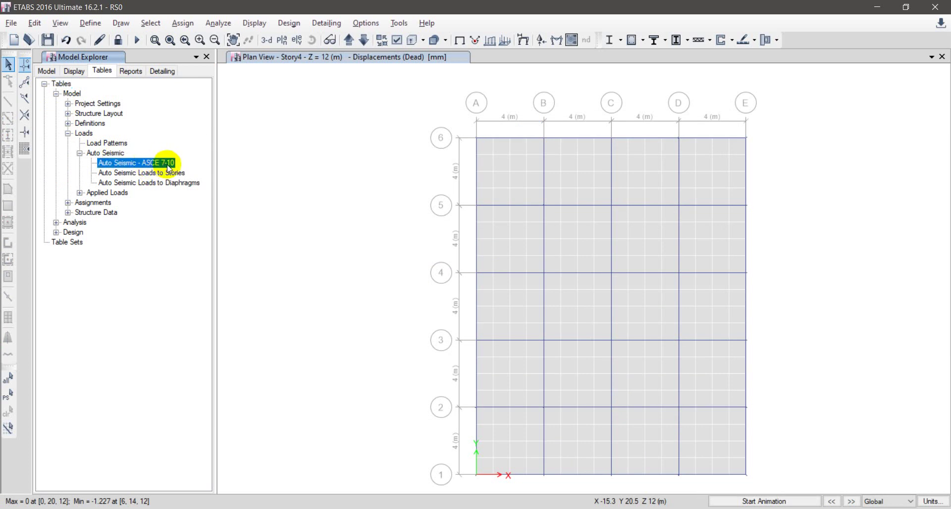
{"action": "double_click", "coordinate": [165, 166]}
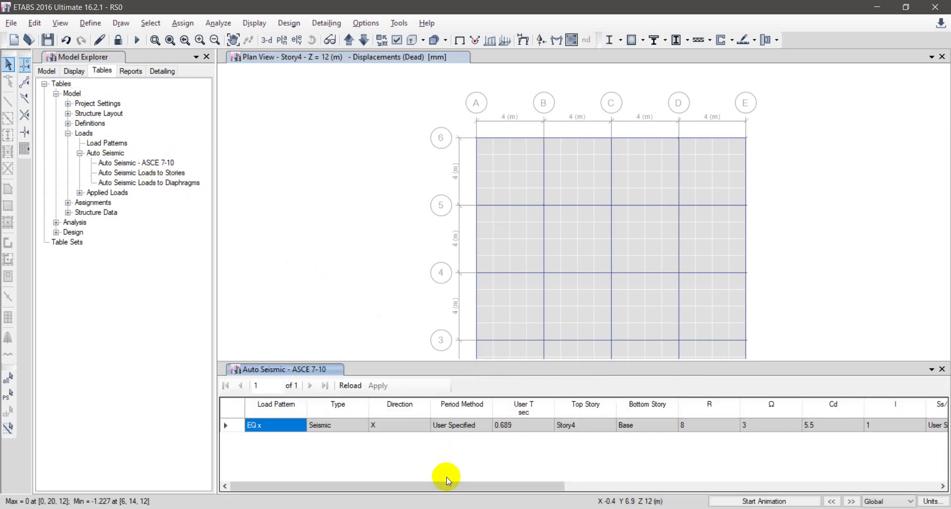
- Review the EQ x row of the auto seismic table, from the period and factors through to the weight used and base shear
{"action": "left_click_drag", "start_coordinate": [435, 487], "coordinate": [388, 477]}
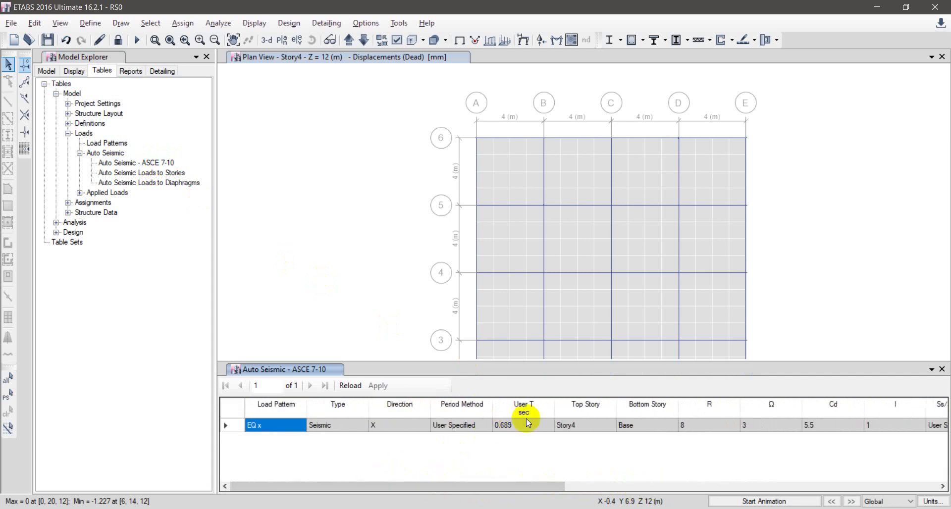
{"action": "left_click_drag", "start_coordinate": [477, 486], "coordinate": [505, 485]}
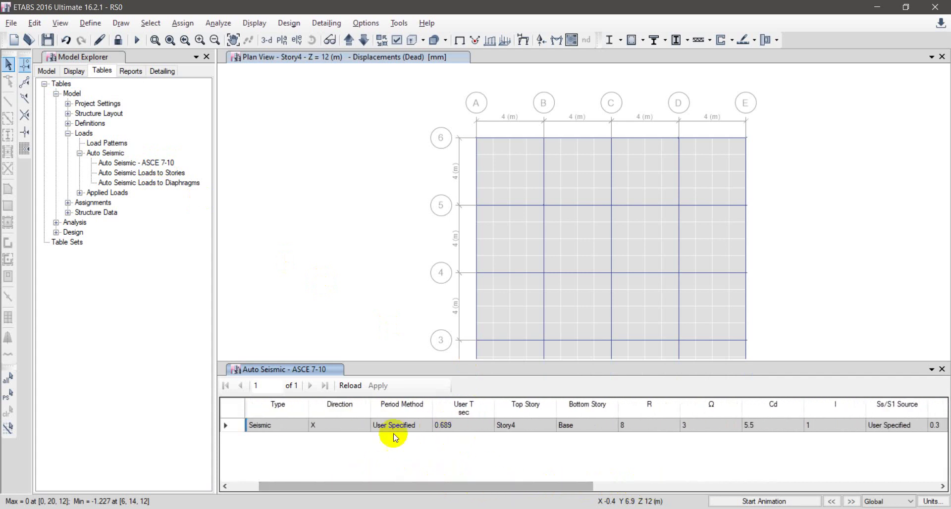
{"action": "left_click_drag", "start_coordinate": [388, 487], "coordinate": [614, 488]}
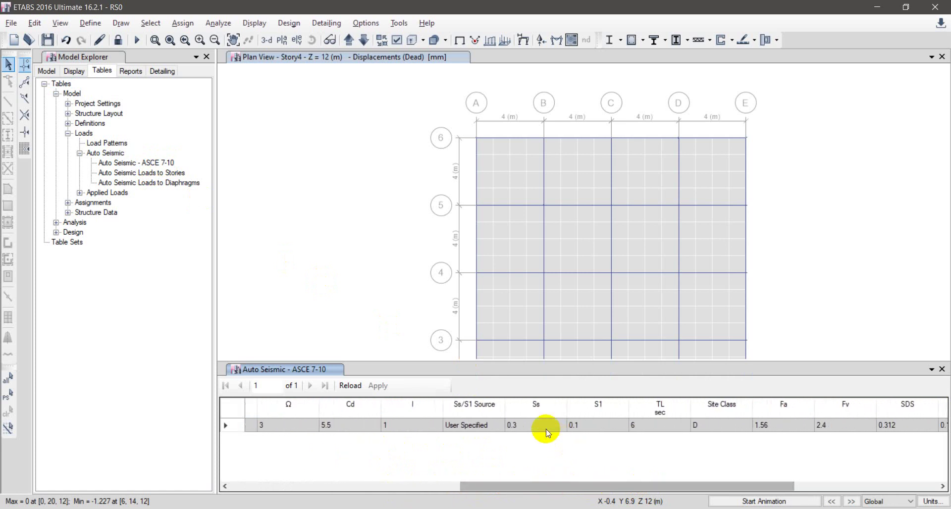
{"action": "left_click", "coordinate": [656, 496]}
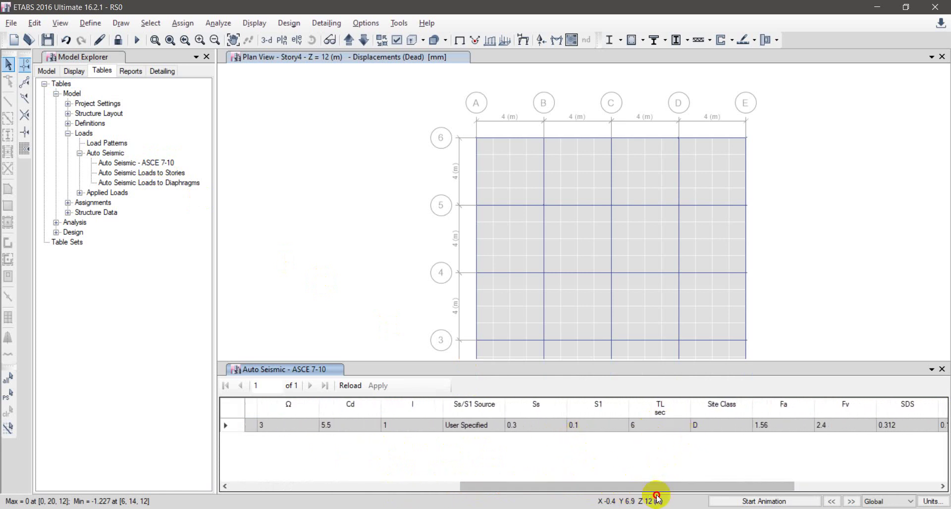
{"action": "left_click_drag", "start_coordinate": [671, 482], "coordinate": [788, 485]}
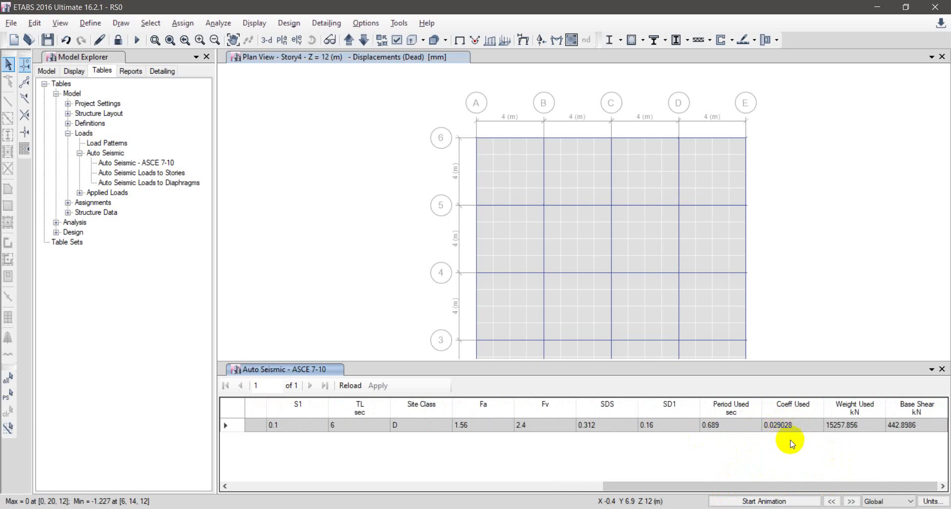
- Compare the seismic coefficient, weight and base shear in the ETABS table with the final V calculation in Word
{"action": "key", "text": "alt+Tab"}
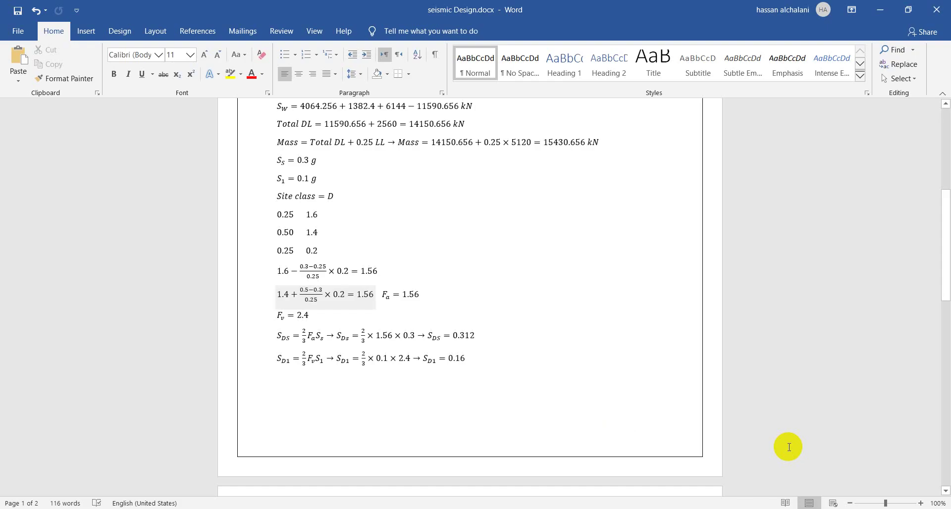
{"action": "scroll", "coordinate": [788, 446], "scroll_direction": "down", "scroll_amount": 15}
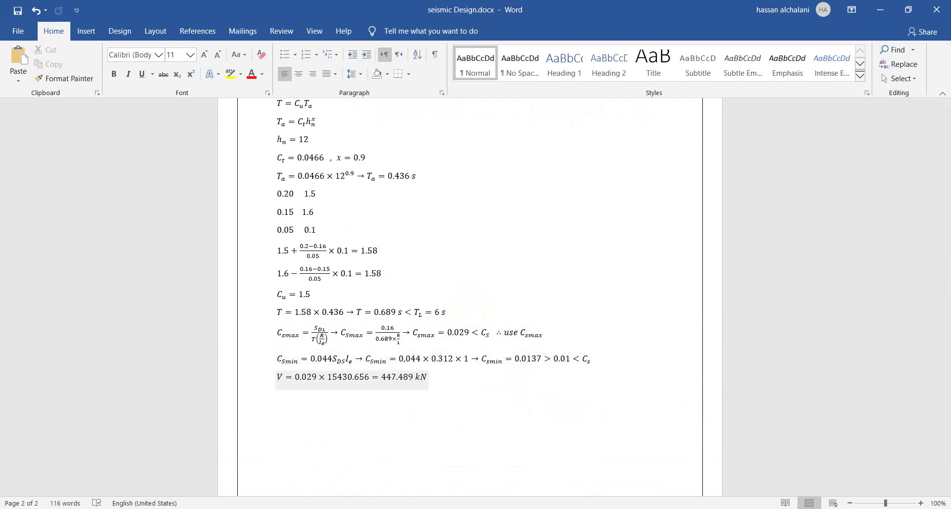
{"action": "key", "text": "alt+Tab"}
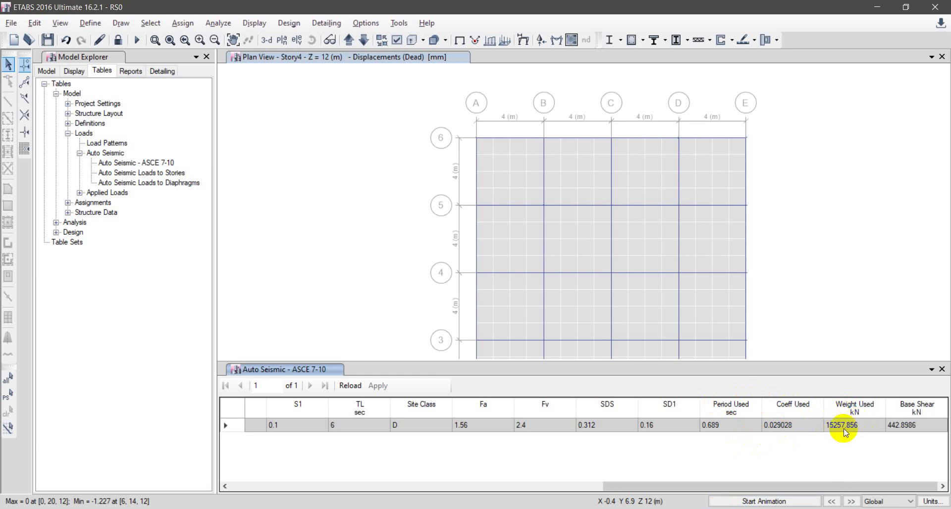
{"action": "key", "text": "alt+Tab"}
{"action": "scroll", "coordinate": [484, 268], "scroll_direction": "up", "scroll_amount": 1}
{"action": "scroll", "coordinate": [403, 450], "scroll_direction": "down", "scroll_amount": 2}
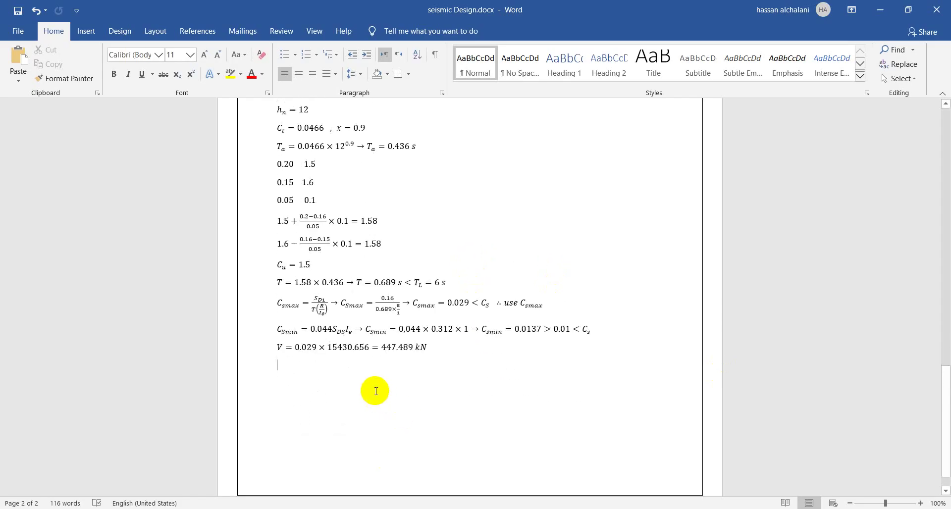
{"action": "left_click", "coordinate": [335, 349]}
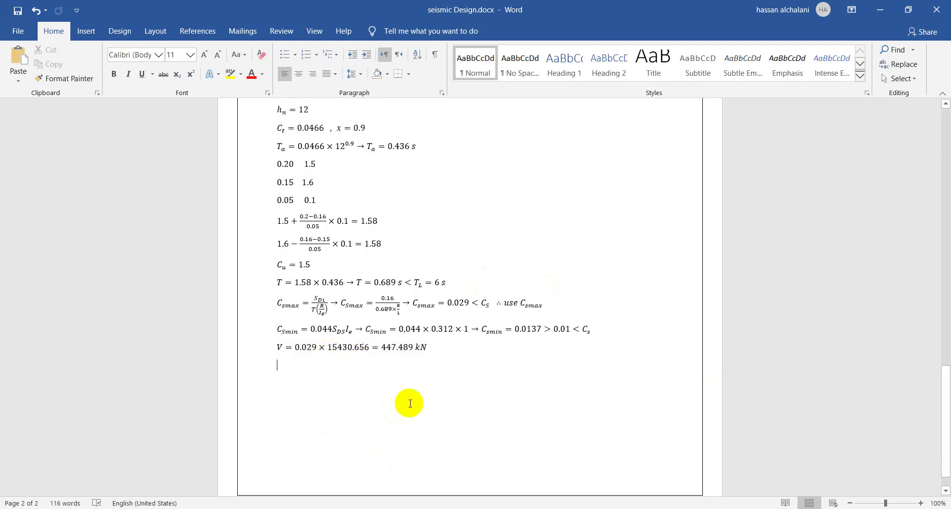
{"action": "key", "text": "alt+Tab"}
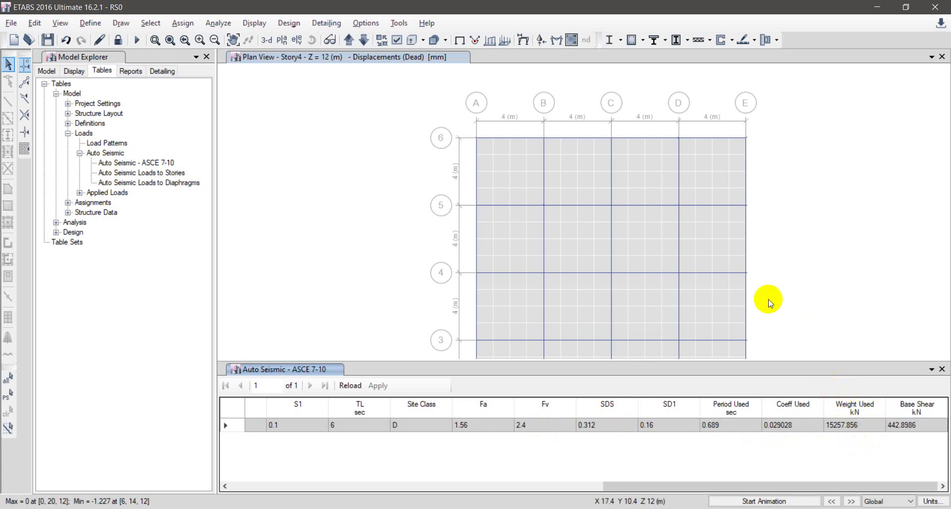
{"action": "scroll", "coordinate": [769, 303], "scroll_direction": "down", "scroll_amount": 3}
{"action": "scroll", "coordinate": [770, 301], "scroll_direction": "up", "scroll_amount": 3}
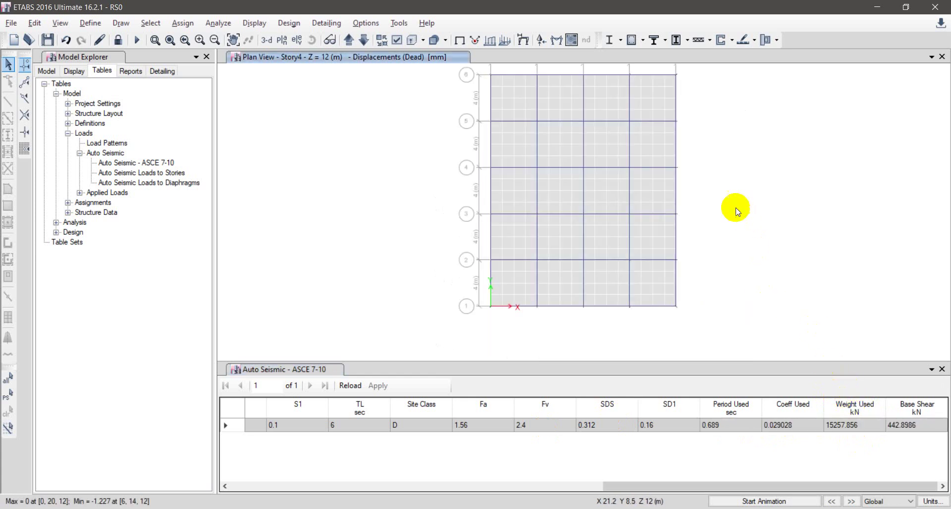
{"action": "middle_click_drag", "start_coordinate": [732, 206], "coordinate": [683, 250]}
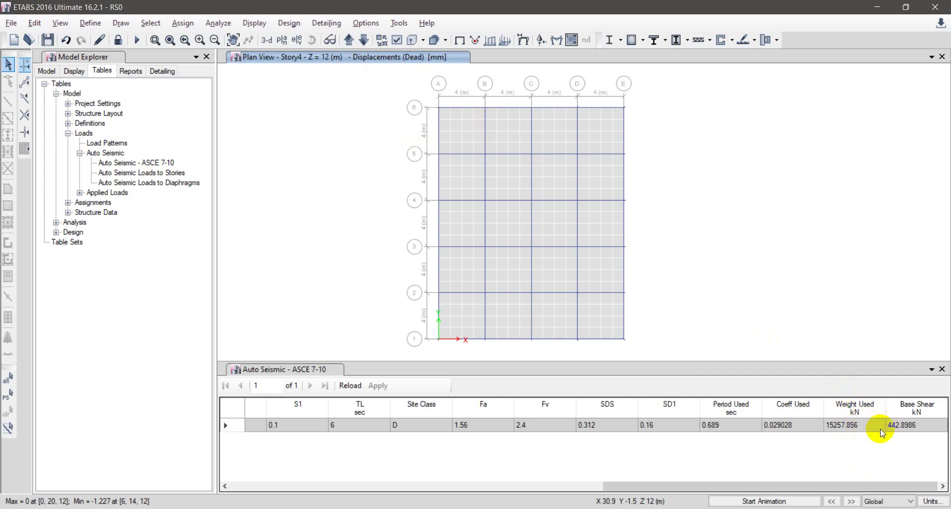
- Switch from the Word calculation to the ASCE standard PDF and look through sections 12.3.4 to 12.8.2.1, up to the Approximate Fundamental Period heading
{"action": "key", "text": "alt+Tab"}
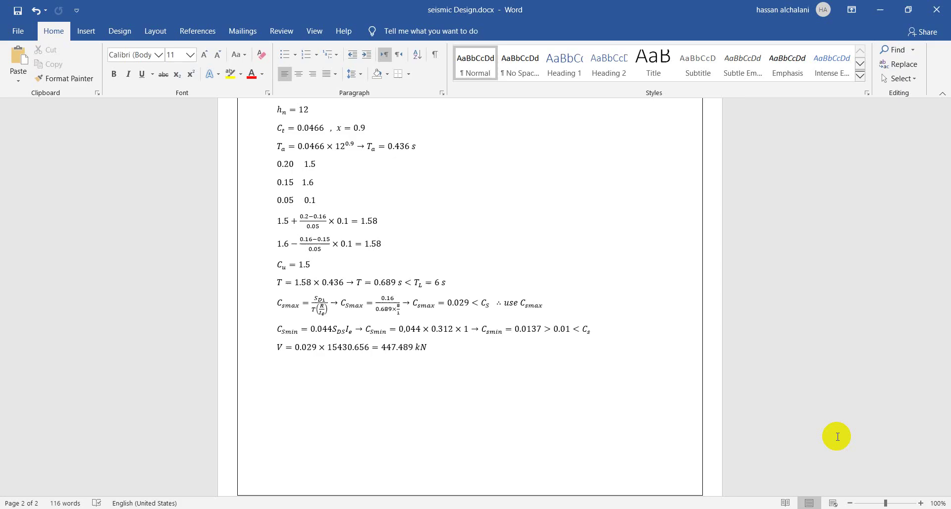
{"action": "left_click", "coordinate": [404, 355]}
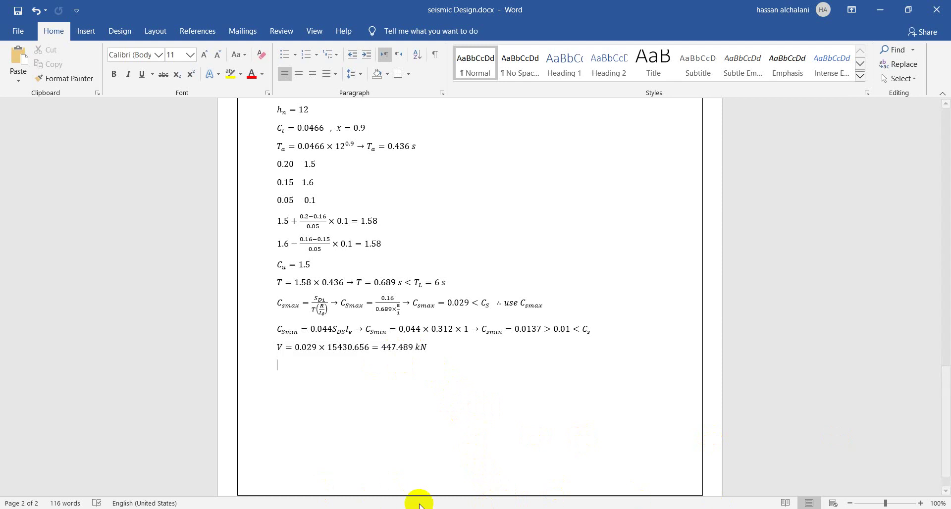
{"action": "key", "text": "alt+Tab"}
{"action": "scroll", "coordinate": [407, 308], "scroll_direction": "up", "scroll_amount": 10}
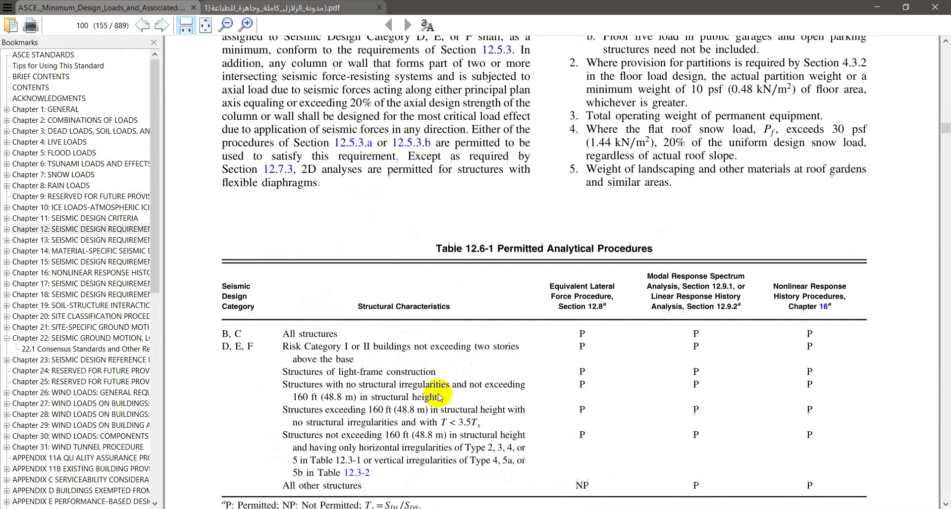
{"action": "scroll", "coordinate": [406, 308], "scroll_direction": "up", "scroll_amount": 10}
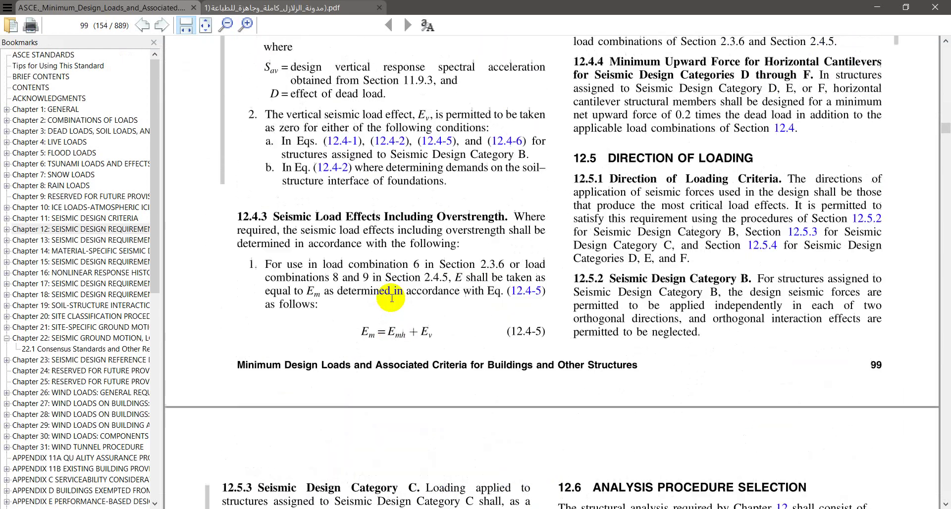
{"action": "scroll", "coordinate": [335, 238], "scroll_direction": "up", "scroll_amount": 8}
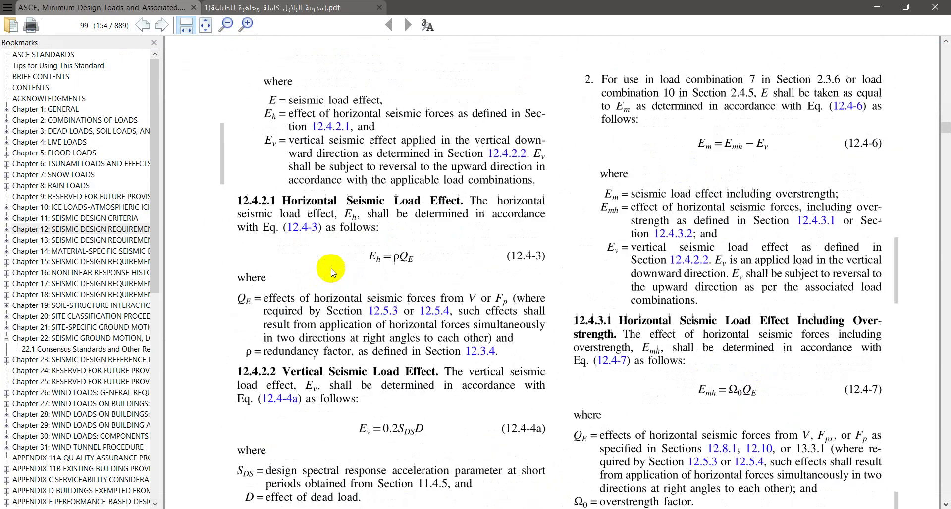
{"action": "scroll", "coordinate": [343, 266], "scroll_direction": "up", "scroll_amount": 14}
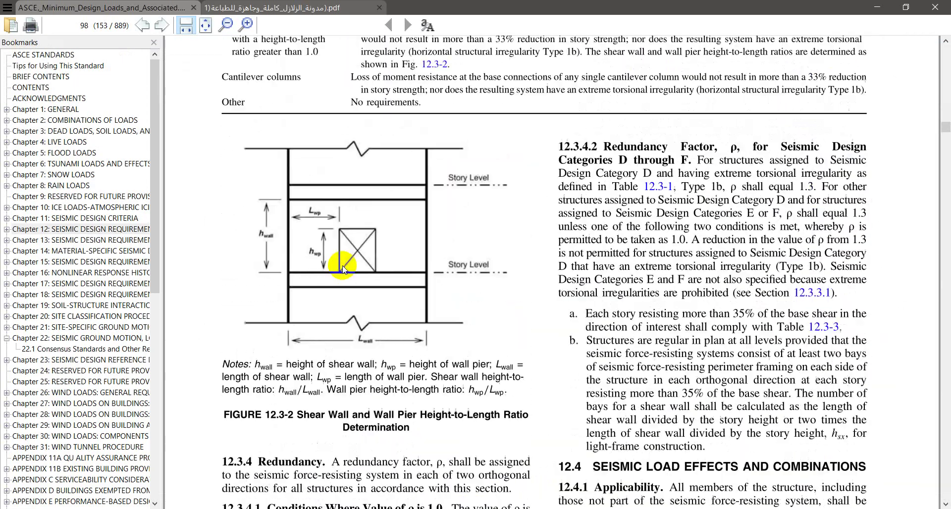
{"action": "scroll", "coordinate": [356, 259], "scroll_direction": "down", "scroll_amount": 9}
{"action": "scroll", "coordinate": [357, 259], "scroll_direction": "down", "scroll_amount": 20}
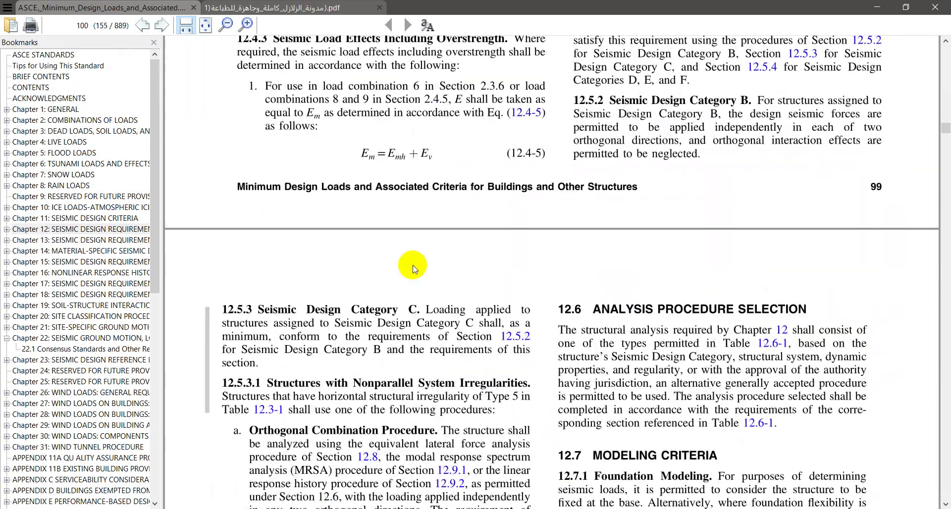
{"action": "scroll", "coordinate": [412, 263], "scroll_direction": "down", "scroll_amount": 18}
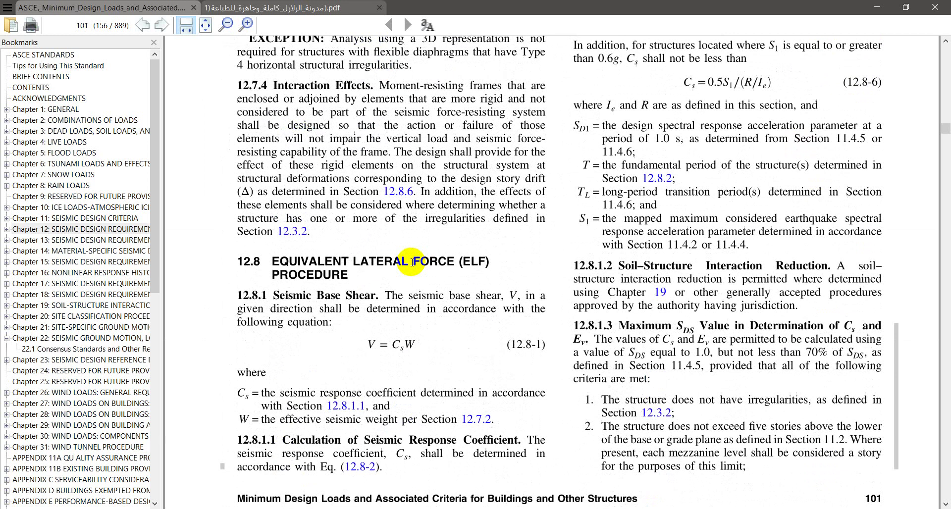
{"action": "scroll", "coordinate": [410, 258], "scroll_direction": "up", "scroll_amount": 3}
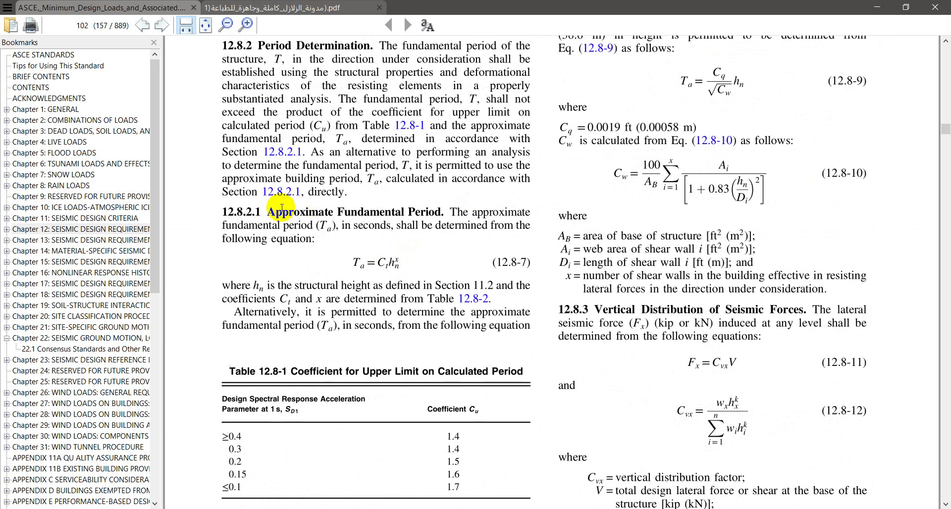
{"action": "left_click_drag", "start_coordinate": [270, 209], "coordinate": [443, 211]}
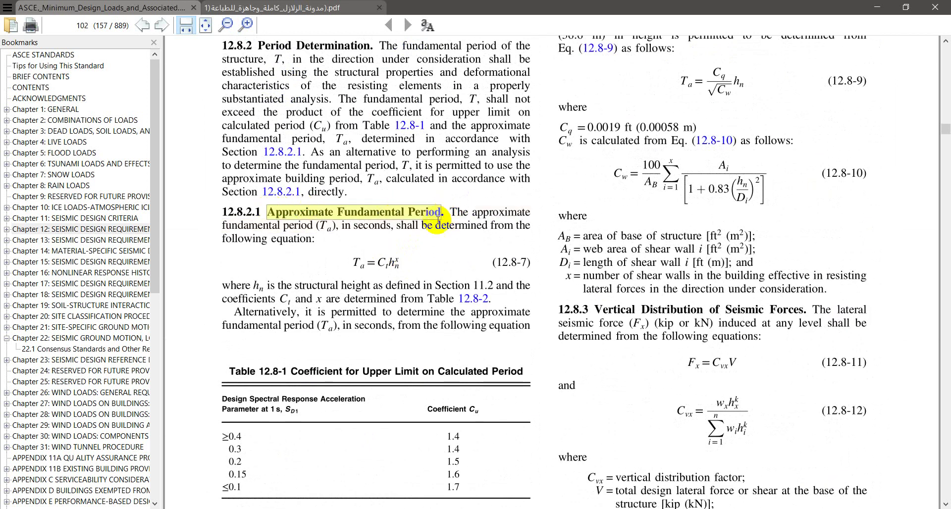
{"action": "left_click", "coordinate": [438, 220]}
- Switch back to Word and add blank lines below the final V calculation until a new page starts
{"action": "key", "text": "alt+Tab"}
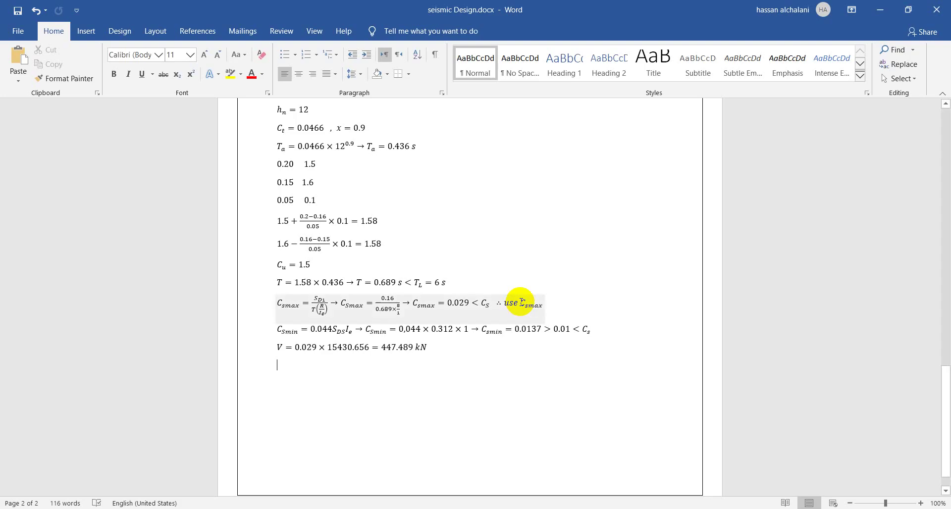
{"action": "left_click", "coordinate": [429, 363]}
{"action": "scroll", "coordinate": [426, 363], "scroll_direction": "down", "scroll_amount": 1}
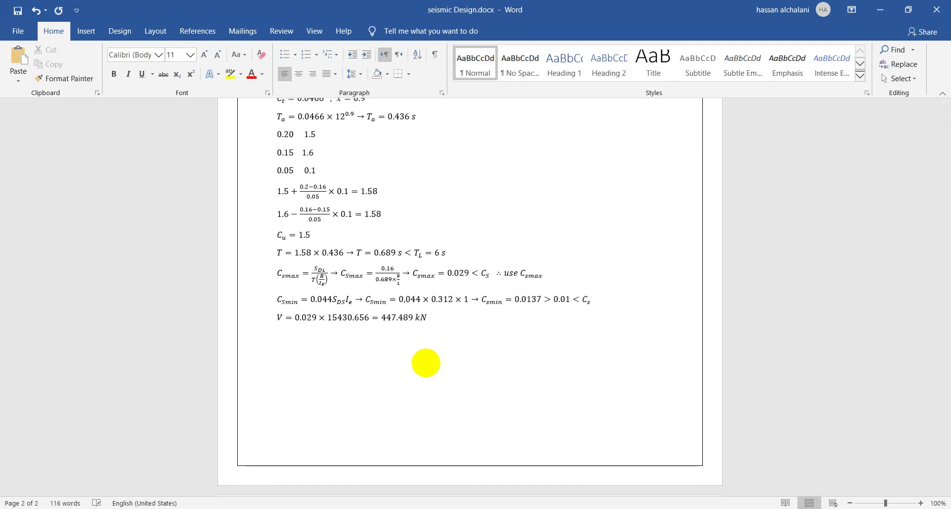
{"action": "key", "text": "Return"}
{"action": "key", "text": "Return"}
{"action": "key", "text": "Return"}
{"action": "key", "text": "Return"}
{"action": "key", "text": "Return"}
{"action": "key", "text": "Return"}
{"action": "key", "text": "Return"}
{"action": "key", "text": "Return"}
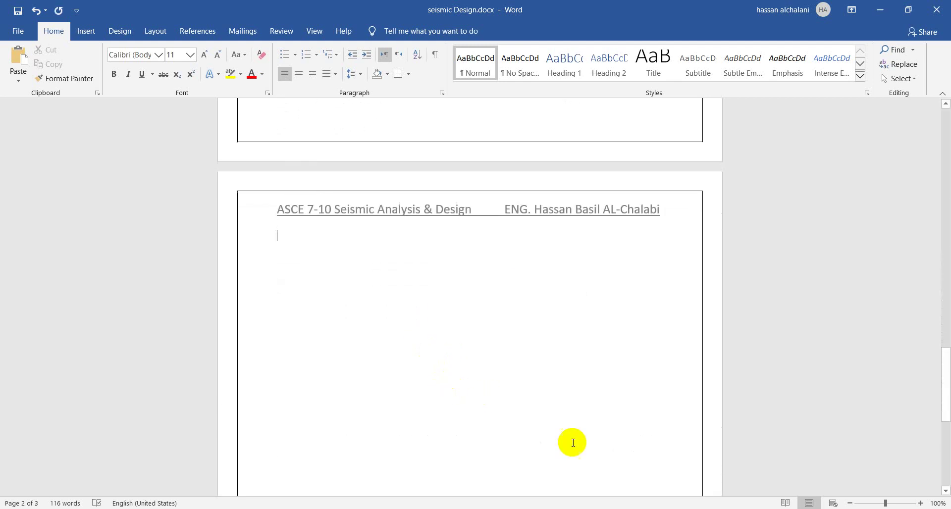
- Switch to ETABS and unlock the analyzed model for editing, accepting the loss of the analysis results
{"action": "key", "text": "alt+Tab"}
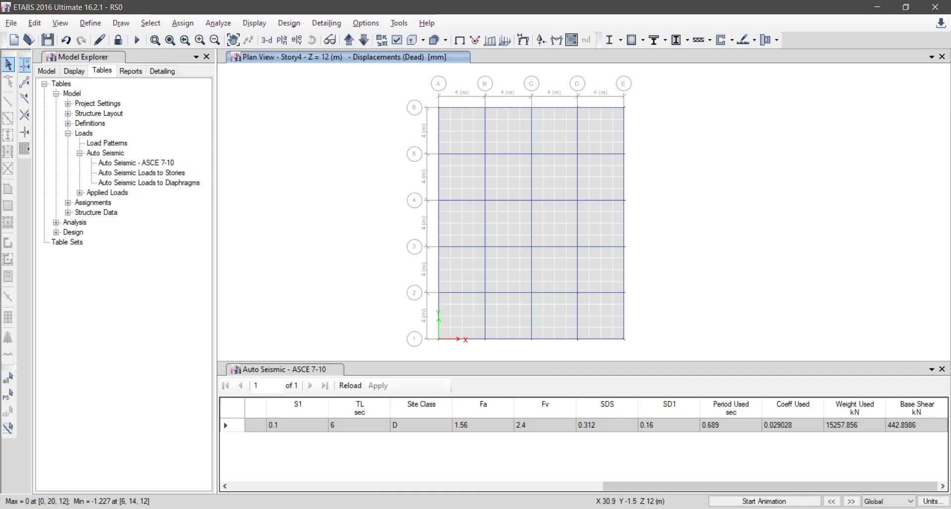
{"action": "left_click", "coordinate": [119, 38]}
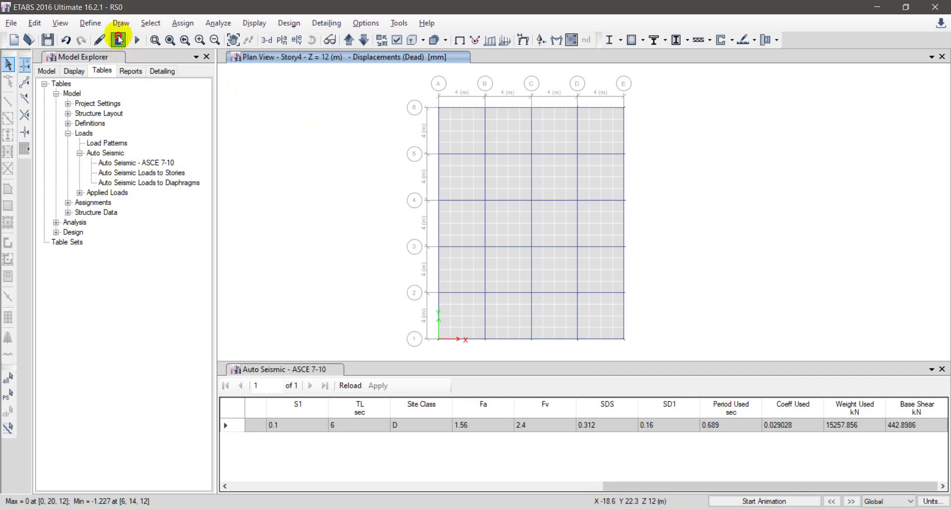
{"action": "left_click", "coordinate": [476, 301]}
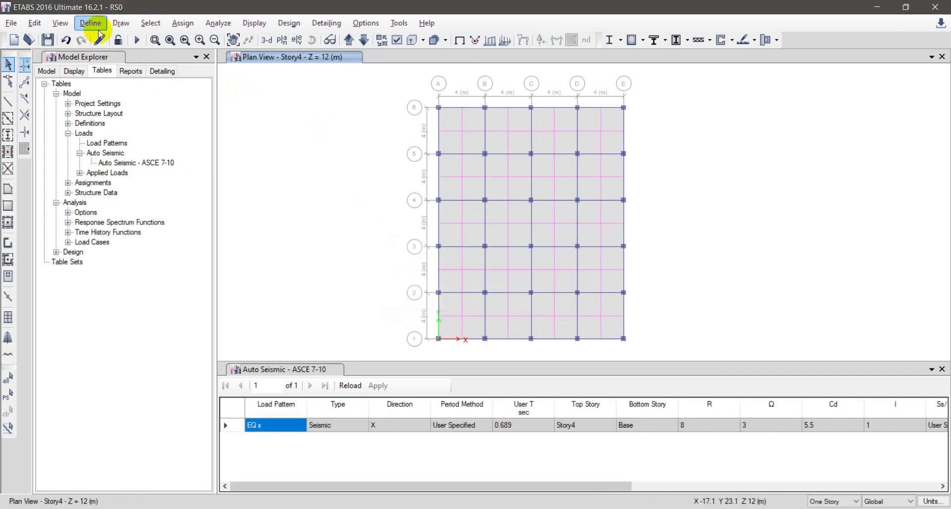
- Define three additional rigid diaphragms, D2, D3 and D4, and accept the diaphragm definitions
{"action": "left_click", "coordinate": [94, 25]}
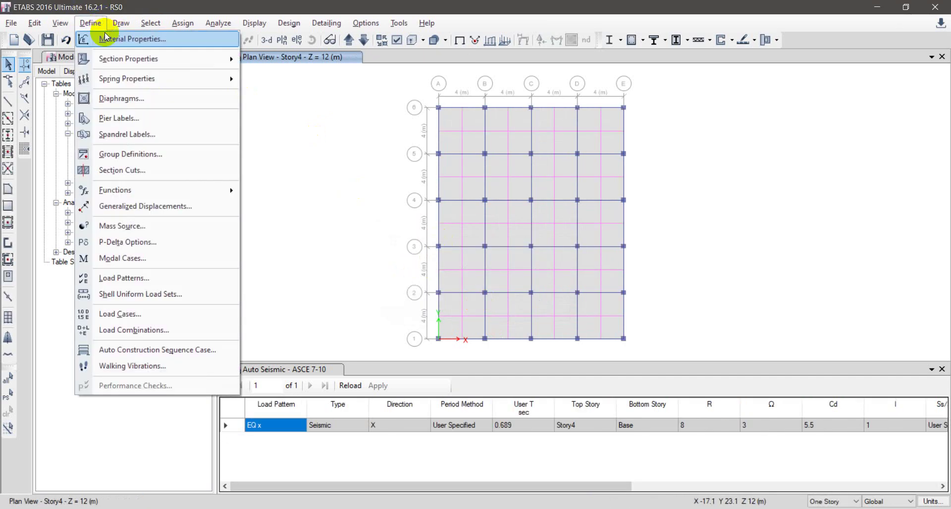
{"action": "left_click", "coordinate": [119, 105]}
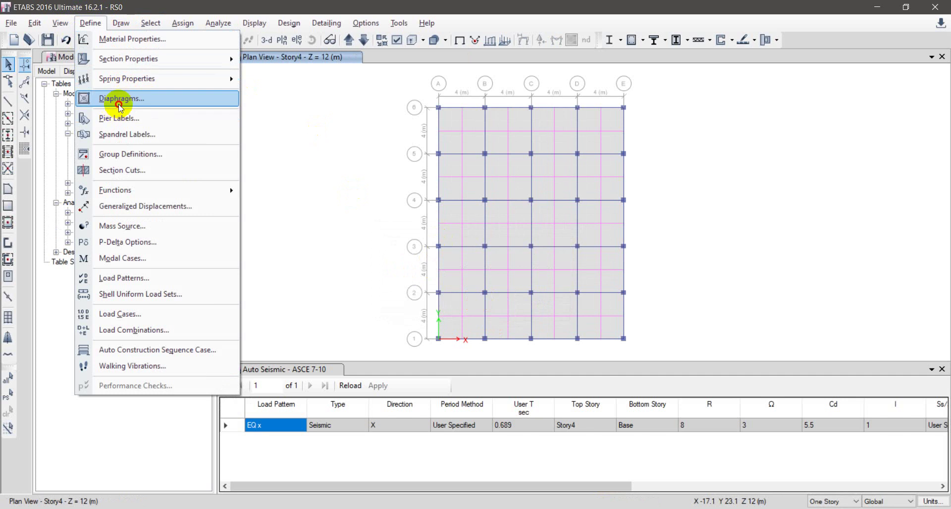
{"action": "left_click", "coordinate": [552, 219]}
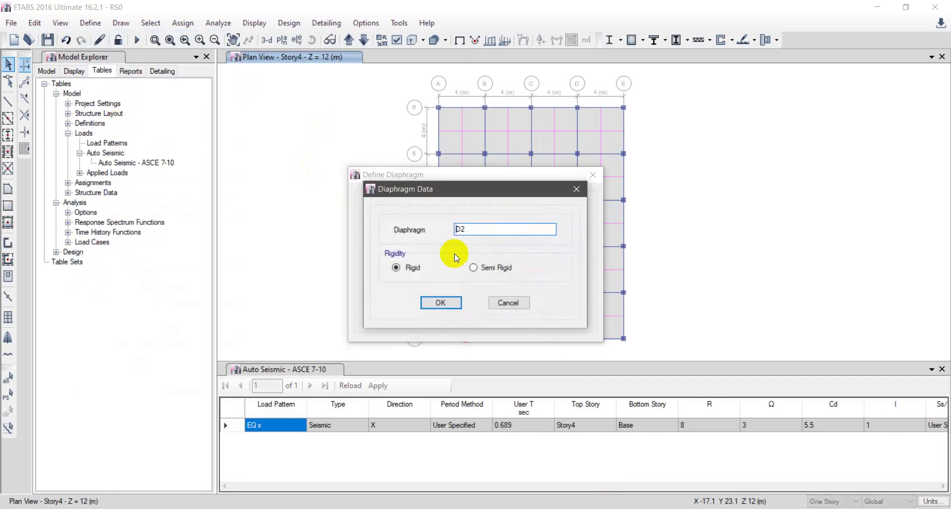
{"action": "left_click", "coordinate": [440, 303]}
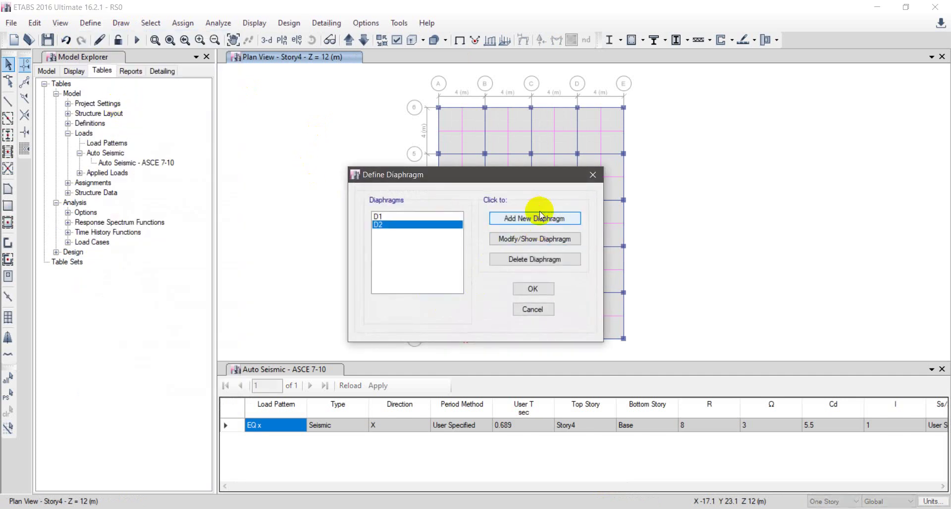
{"action": "left_click", "coordinate": [539, 216]}
{"action": "left_click", "coordinate": [439, 302]}
{"action": "left_click", "coordinate": [510, 218]}
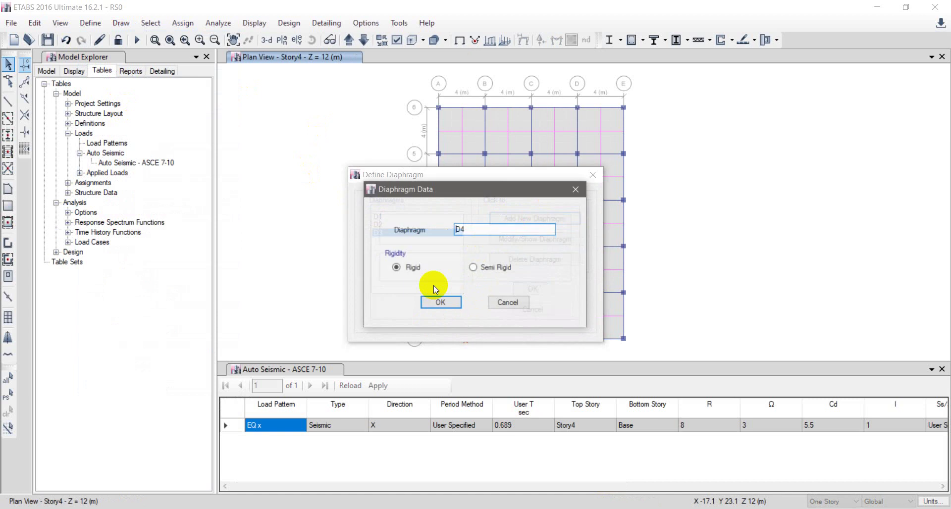
{"action": "left_click", "coordinate": [440, 302]}
{"action": "left_click", "coordinate": [535, 289]}
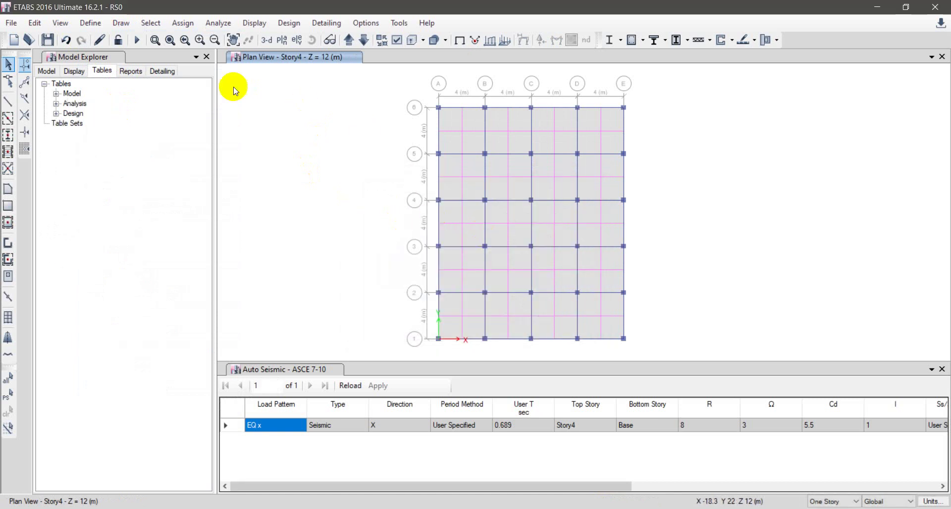
- Select all objects on Story4 and assign shell diaphragm D4 to them, keeping the story selection and assignment dialogs open
{"action": "left_click", "coordinate": [151, 22]}
{"action": "mouse_move", "coordinate": [240, 38]}
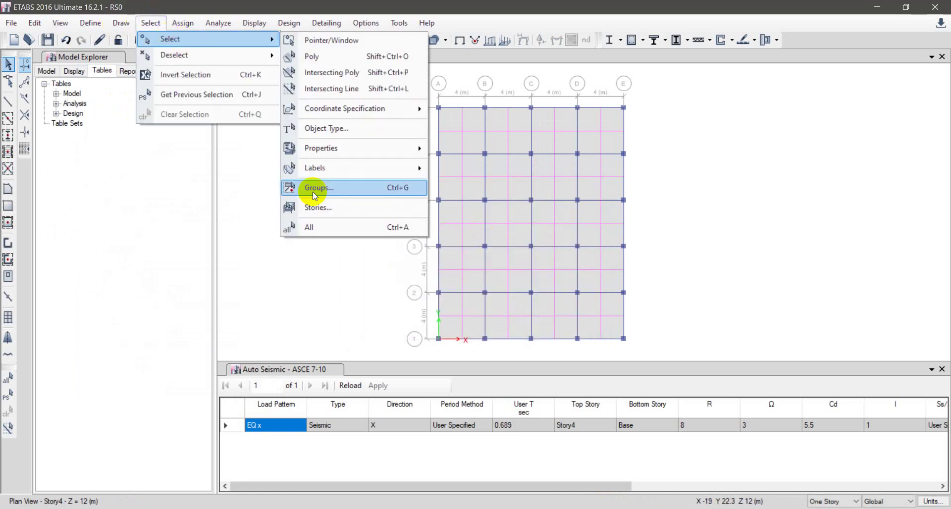
{"action": "left_click", "coordinate": [316, 207]}
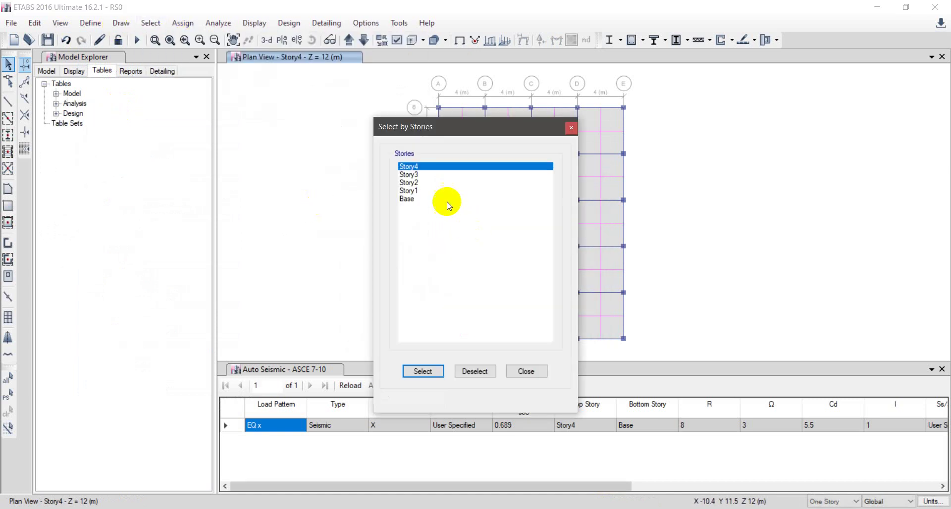
{"action": "left_click", "coordinate": [421, 371]}
{"action": "left_click_drag", "start_coordinate": [471, 127], "coordinate": [114, 115]}
{"action": "left_click", "coordinate": [186, 25]}
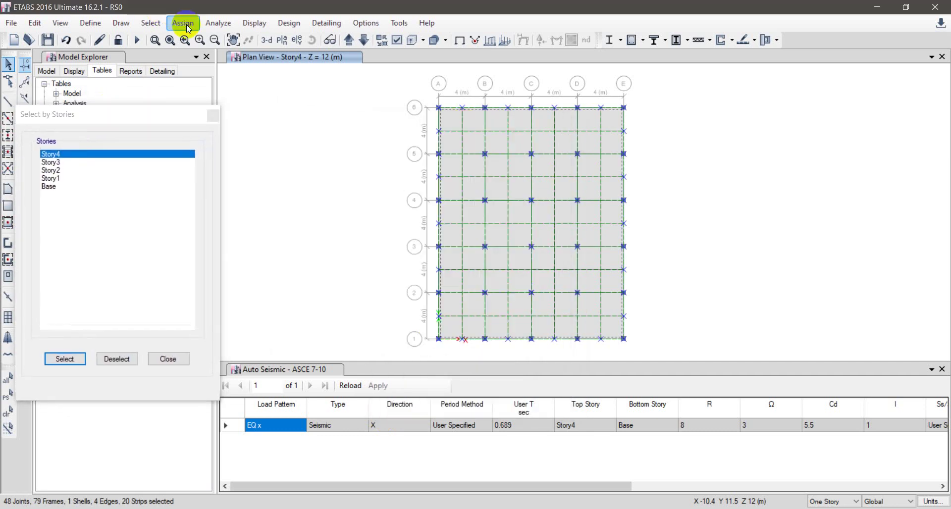
{"action": "left_click", "coordinate": [196, 24]}
{"action": "mouse_move", "coordinate": [207, 70]}
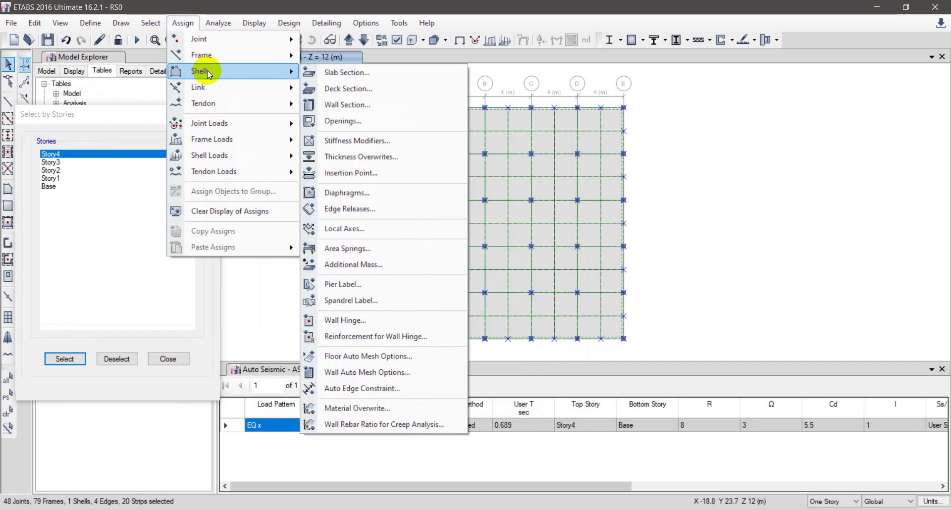
{"action": "left_click", "coordinate": [371, 195]}
{"action": "left_click", "coordinate": [404, 198]}
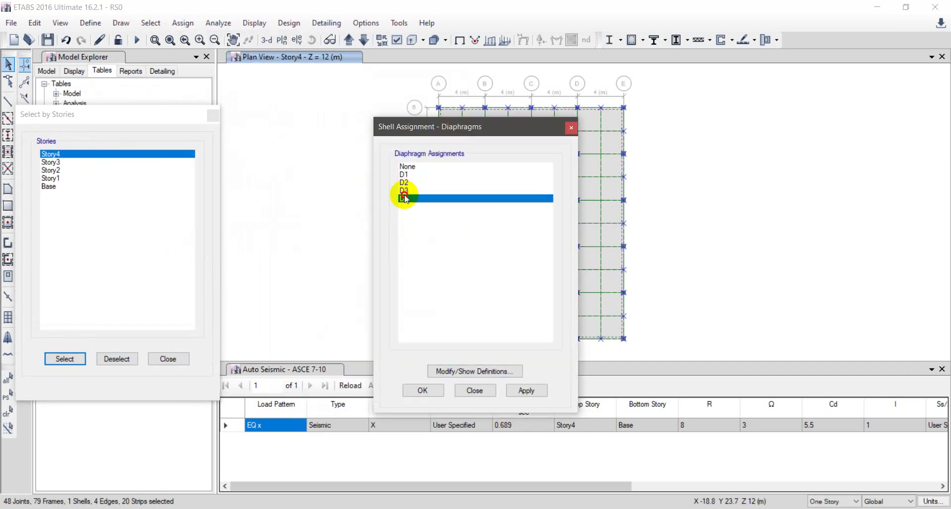
{"action": "left_click", "coordinate": [527, 391]}
- Select all objects on Story3 and assign shell diaphragm D3 to them
{"action": "left_click", "coordinate": [69, 163]}
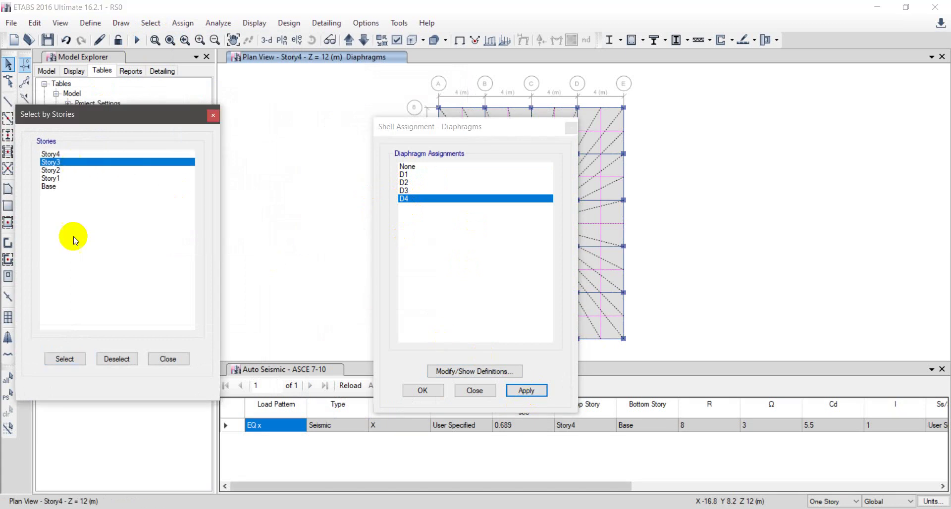
{"action": "left_click", "coordinate": [433, 186]}
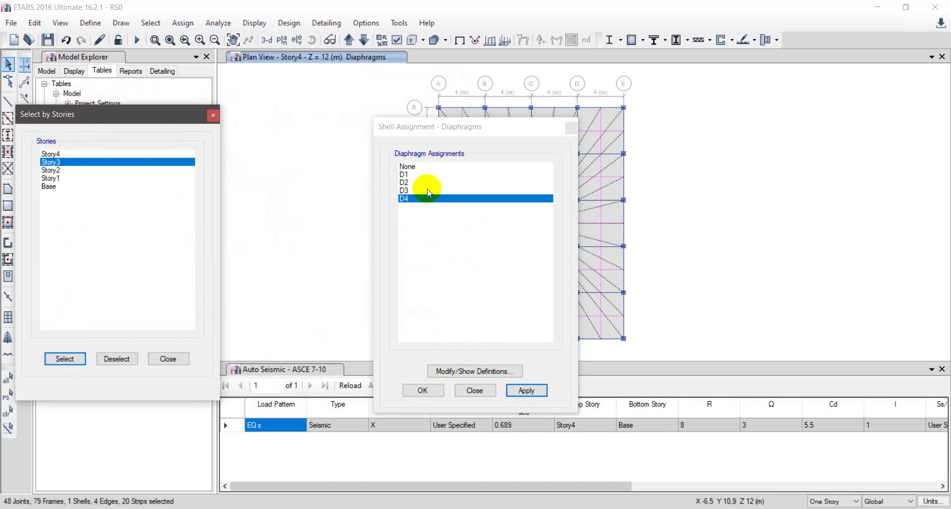
{"action": "left_click", "coordinate": [428, 191]}
{"action": "left_click", "coordinate": [539, 396]}
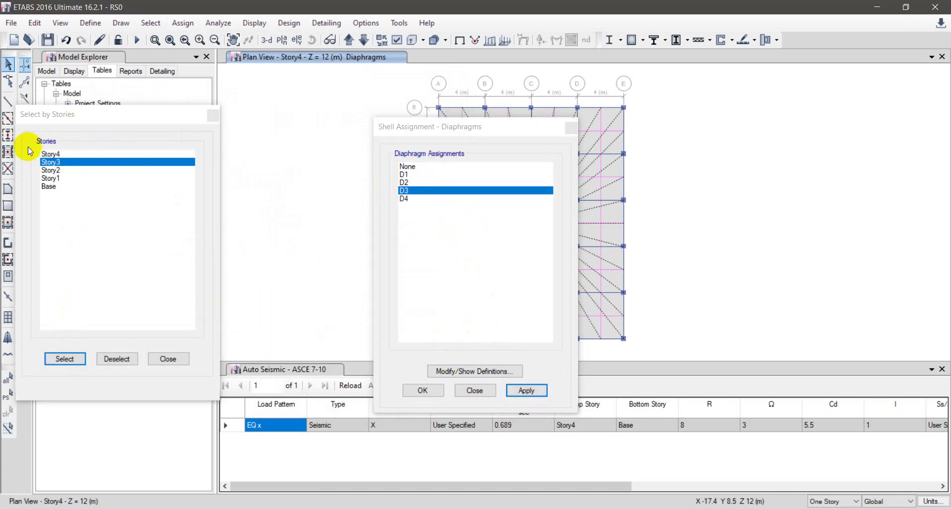
- Select all objects on Story2 and assign shell diaphragm D2 to them
{"action": "left_click", "coordinate": [50, 170]}
{"action": "left_click", "coordinate": [59, 357]}
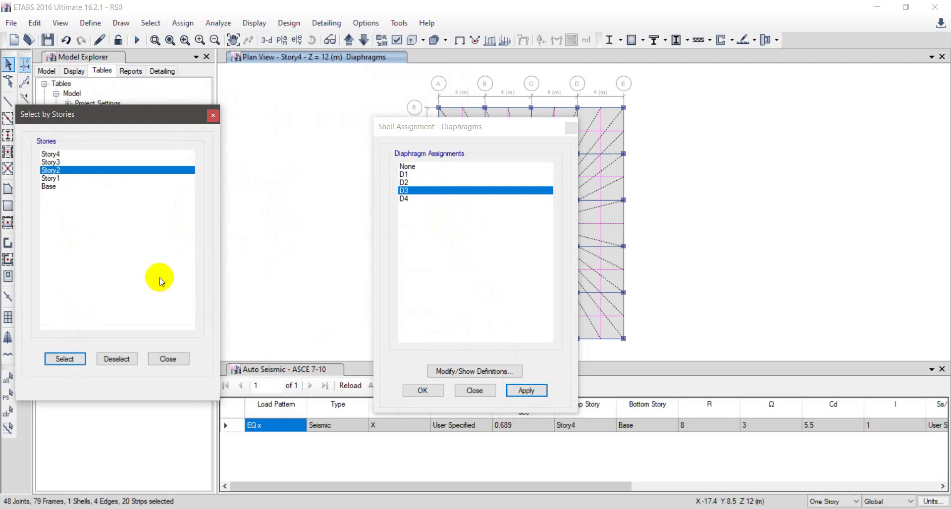
{"action": "left_click", "coordinate": [402, 182]}
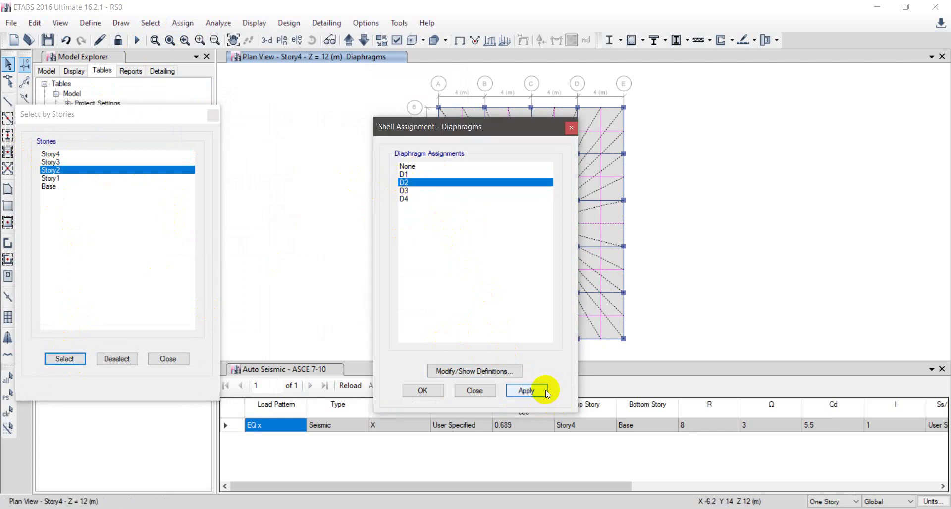
{"action": "left_click", "coordinate": [547, 394]}
{"action": "left_click", "coordinate": [56, 162]}
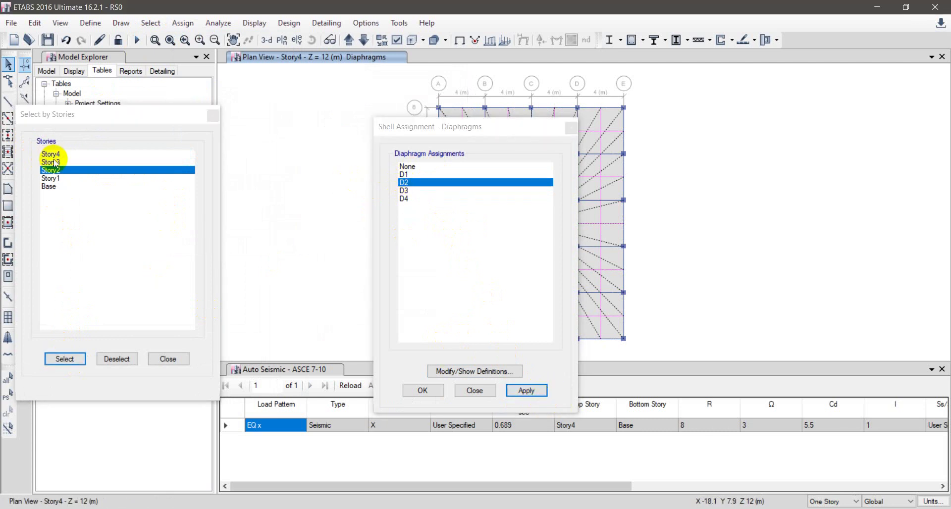
- Select all objects on Story1, assign shell diaphragm D1 to them, and close the assignment and story selection dialogs
{"action": "left_click", "coordinate": [54, 179]}
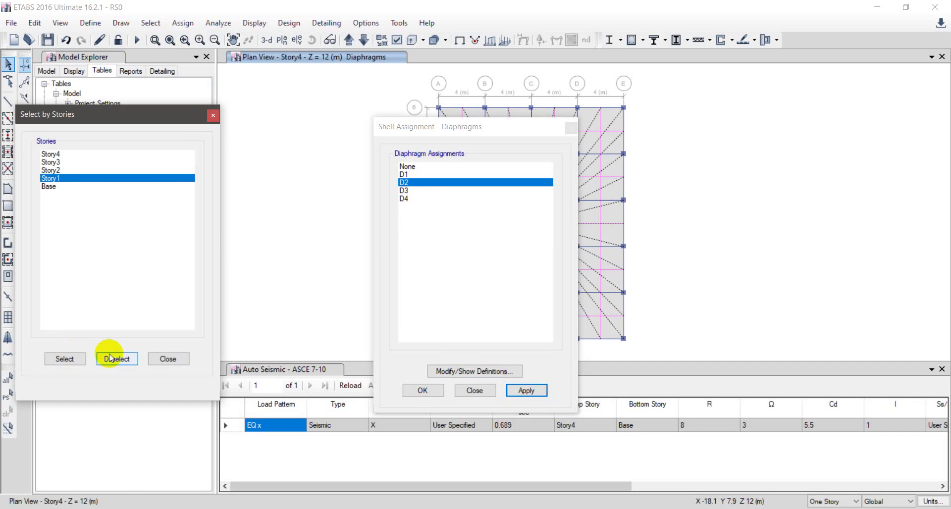
{"action": "left_click", "coordinate": [60, 359]}
{"action": "left_click", "coordinate": [413, 174]}
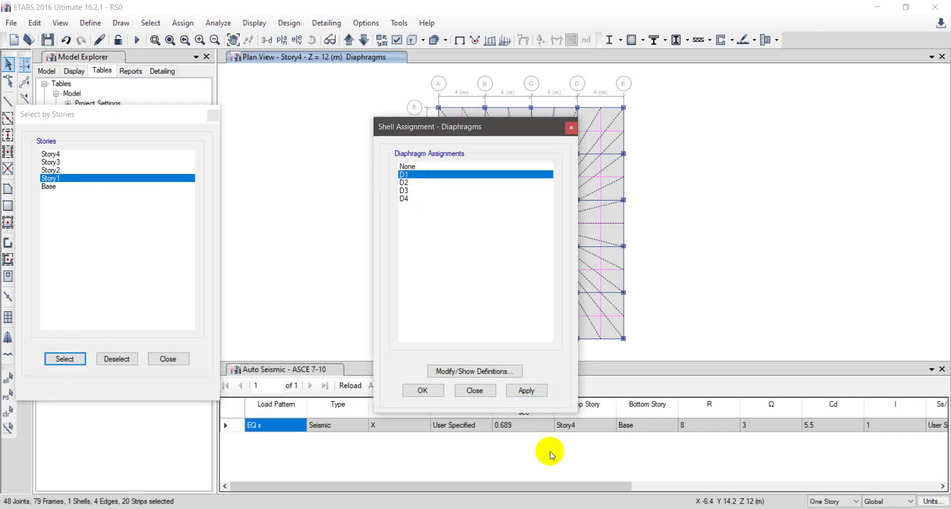
{"action": "left_click", "coordinate": [544, 391]}
{"action": "left_click", "coordinate": [420, 390]}
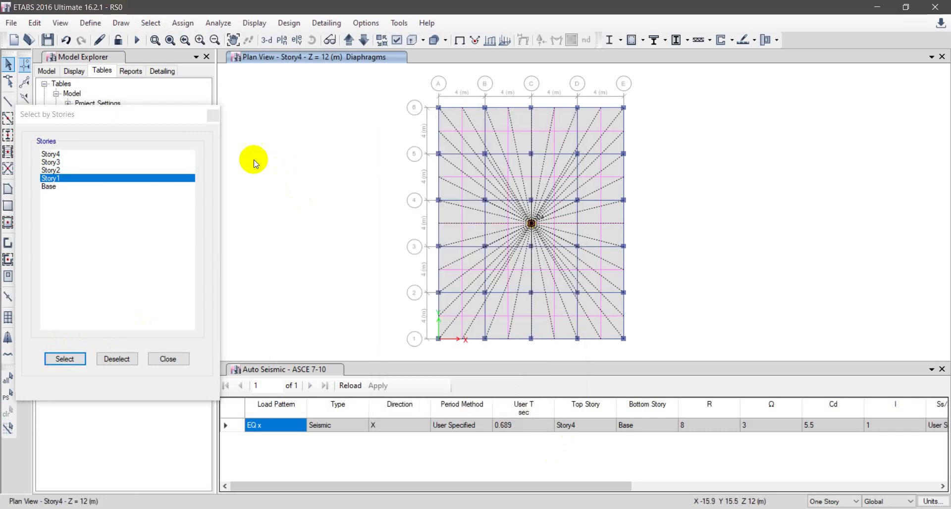
{"action": "left_click", "coordinate": [216, 119]}
- Switch to the ASCE standard PDF and search from Chapter 15 for the equation giving the fundamental period from story weights and deflections
{"action": "key", "text": "alt+Tab"}
{"action": "key", "text": "alt+Tab"}
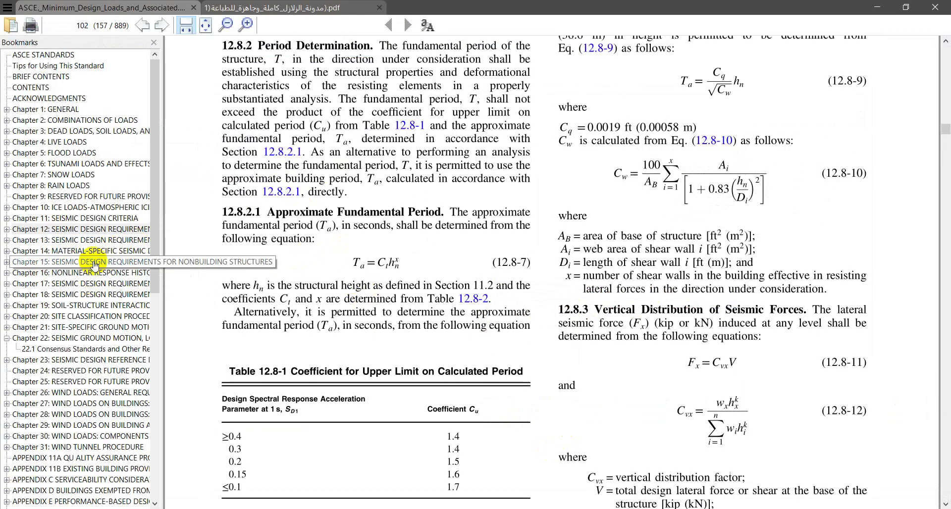
{"action": "left_click", "coordinate": [96, 262]}
{"action": "scroll", "coordinate": [322, 168], "scroll_direction": "down", "scroll_amount": 15}
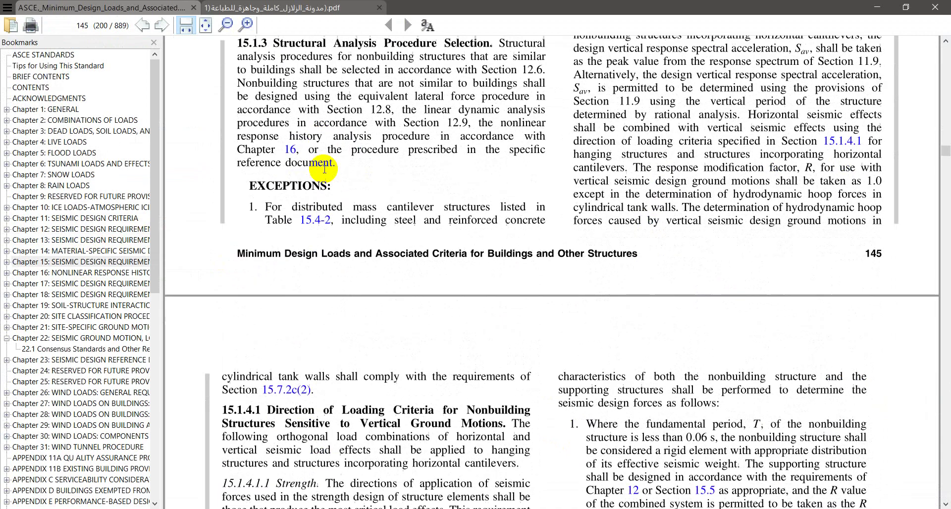
{"action": "scroll", "coordinate": [315, 174], "scroll_direction": "down", "scroll_amount": 20}
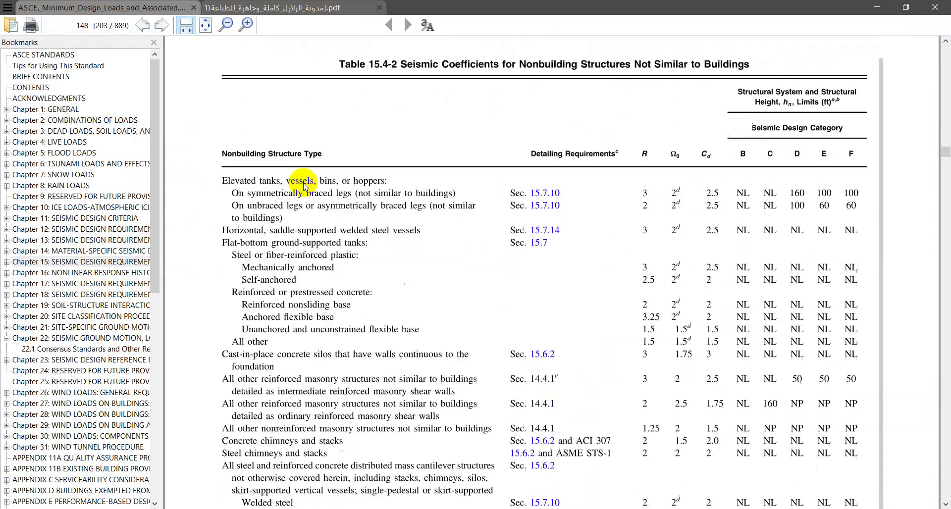
{"action": "scroll", "coordinate": [303, 190], "scroll_direction": "down", "scroll_amount": 15}
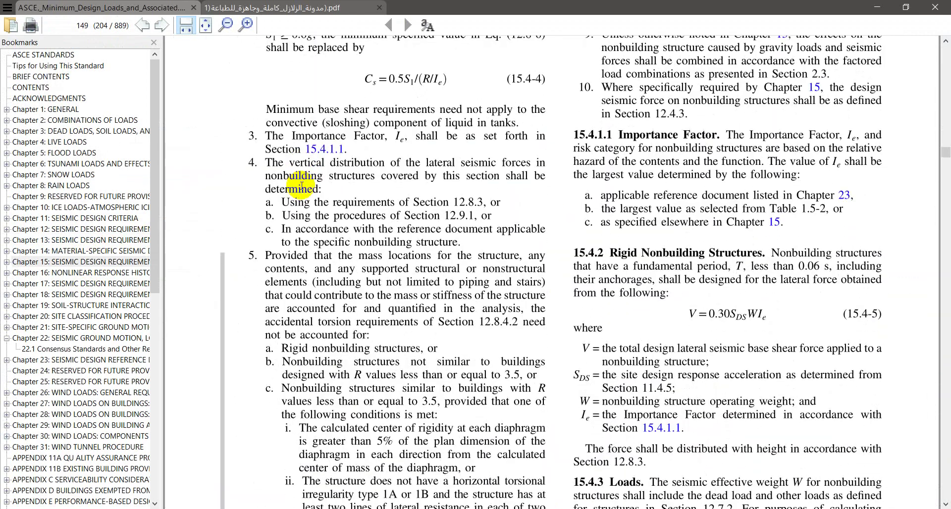
{"action": "scroll", "coordinate": [301, 185], "scroll_direction": "down", "scroll_amount": 20}
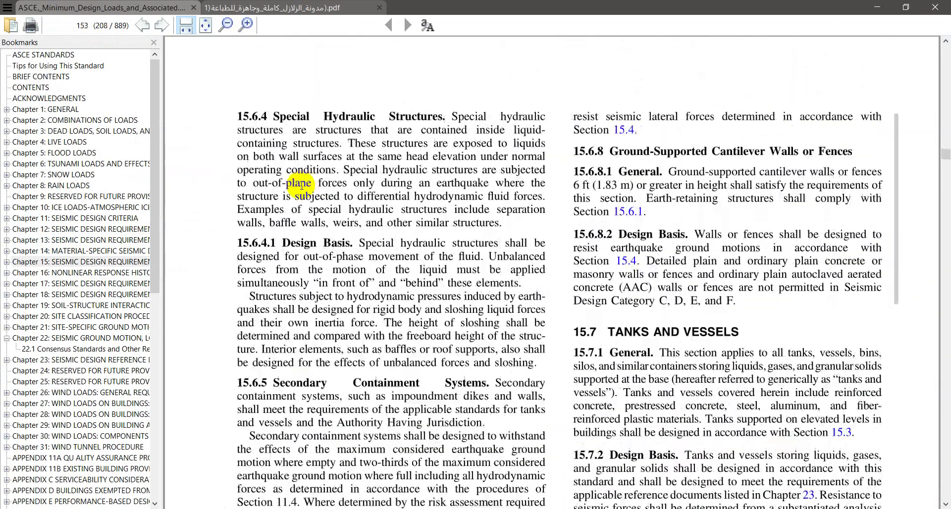
{"action": "scroll", "coordinate": [302, 186], "scroll_direction": "down", "scroll_amount": 10}
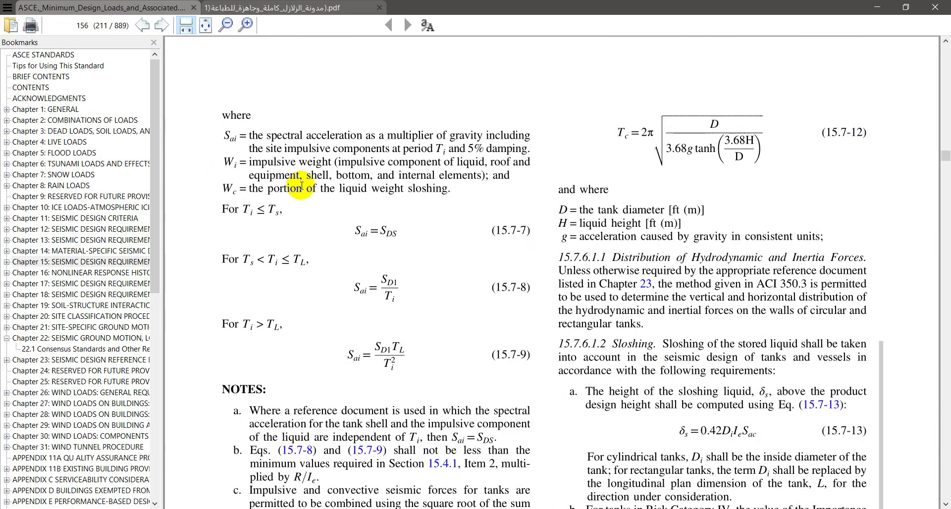
{"action": "scroll", "coordinate": [302, 187], "scroll_direction": "up", "scroll_amount": 20}
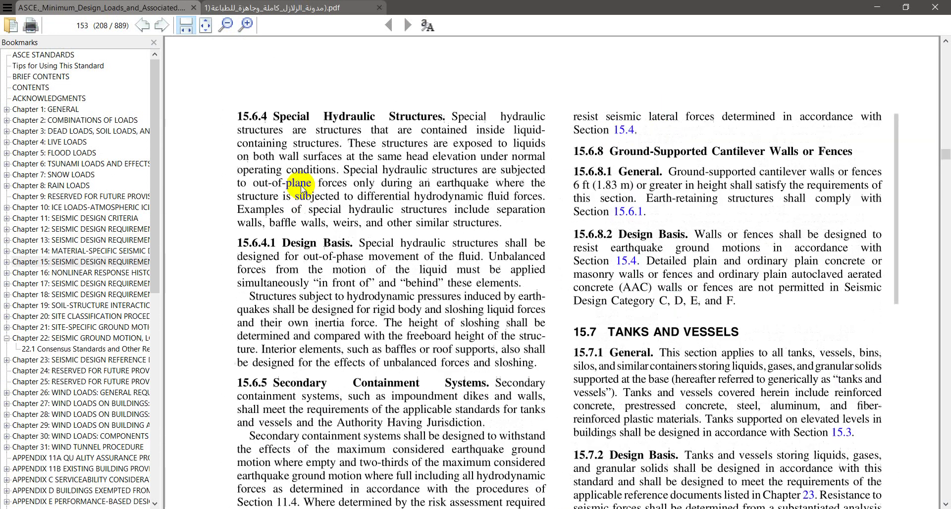
{"action": "scroll", "coordinate": [302, 187], "scroll_direction": "up", "scroll_amount": 20}
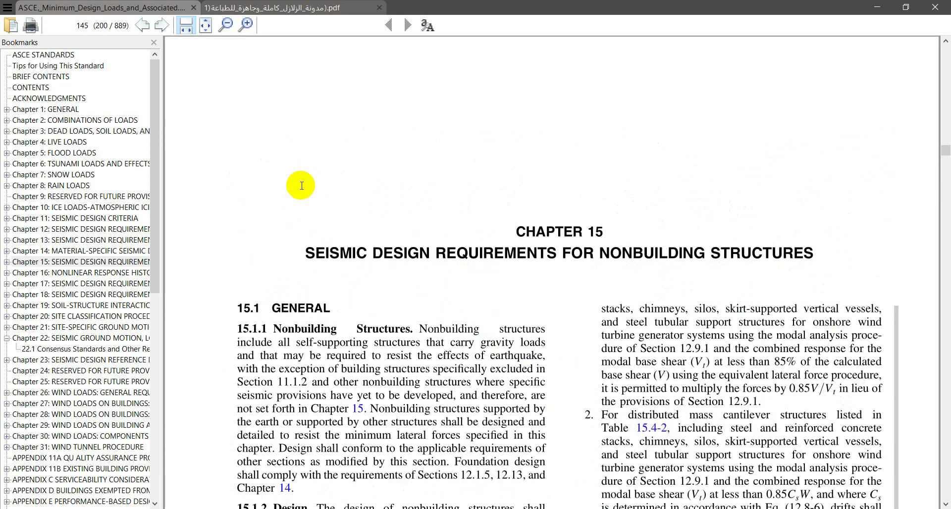
{"action": "scroll", "coordinate": [300, 188], "scroll_direction": "up", "scroll_amount": 20}
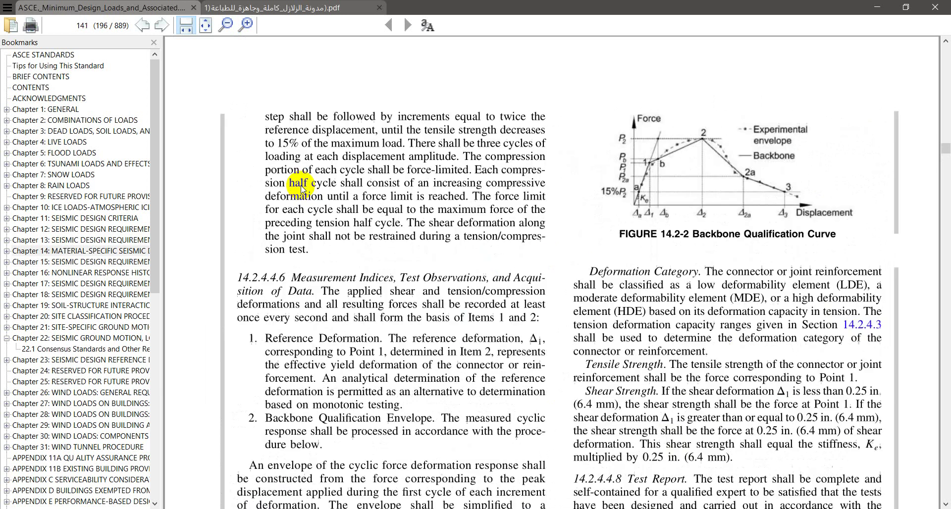
{"action": "scroll", "coordinate": [300, 185], "scroll_direction": "up", "scroll_amount": 20}
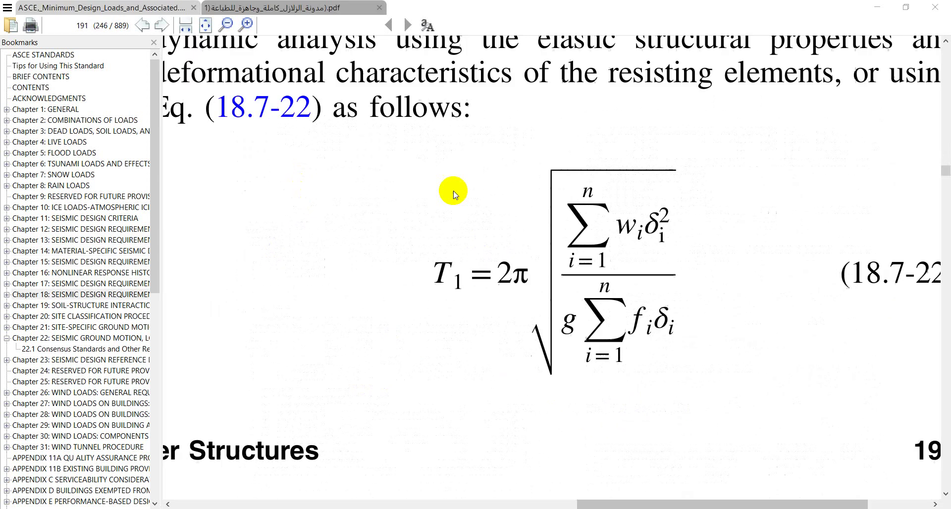
- Examine section 18.7.2.2 on the seismic force-resisting system, from seismic base shear through the fundamental period equation (18.7-22)
{"action": "scroll", "coordinate": [454, 191], "scroll_direction": "down", "scroll_amount": 1}
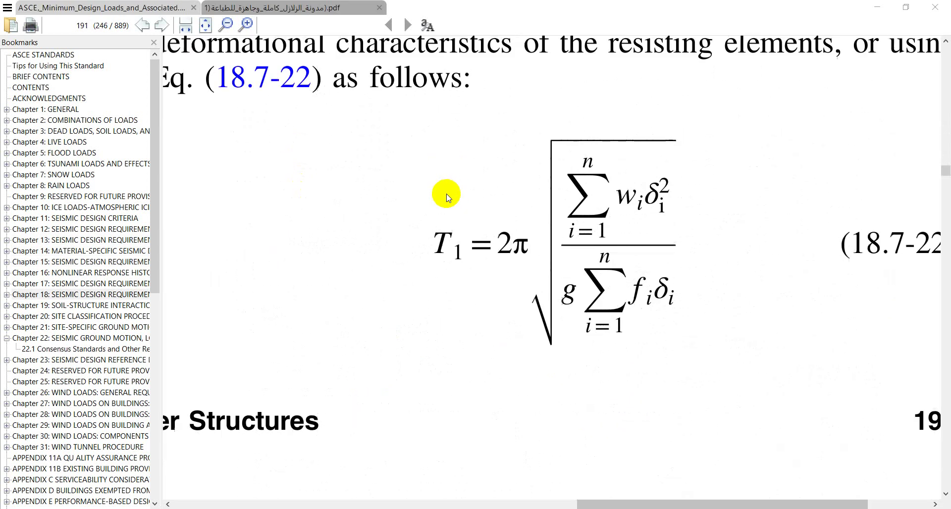
{"action": "scroll", "coordinate": [460, 188], "scroll_direction": "down", "scroll_amount": 1, "text": "ctrl"}
{"action": "left_click", "coordinate": [475, 184]}
{"action": "scroll", "coordinate": [435, 195], "scroll_direction": "up", "scroll_amount": 3}
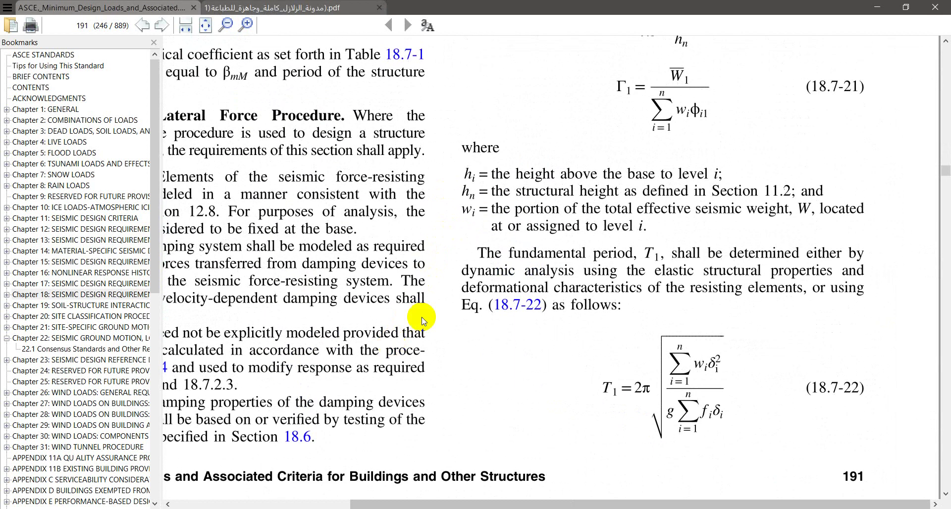
{"action": "scroll", "coordinate": [550, 288], "scroll_direction": "down", "scroll_amount": 1}
{"action": "scroll", "coordinate": [555, 282], "scroll_direction": "down", "scroll_amount": 1, "text": "ctrl"}
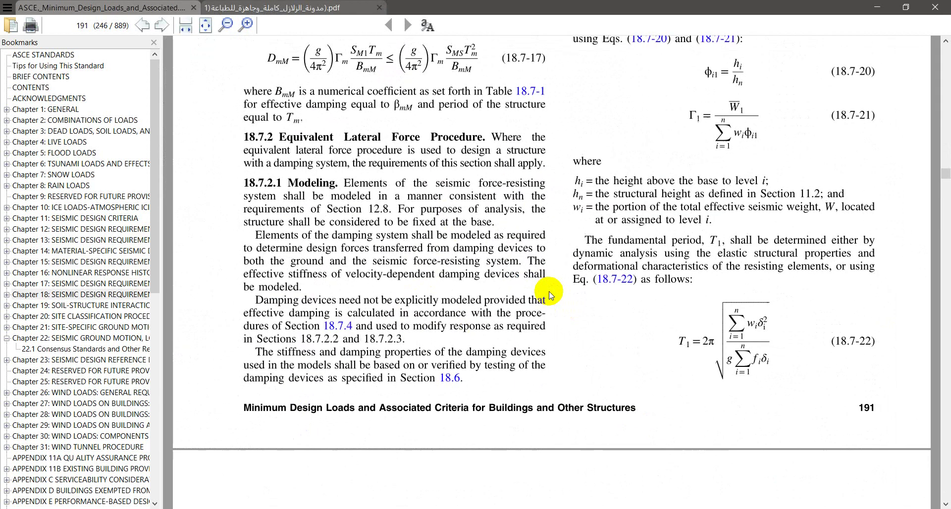
{"action": "left_click_drag", "start_coordinate": [629, 239], "coordinate": [626, 392]}
{"action": "left_click", "coordinate": [626, 377]}
{"action": "scroll", "coordinate": [625, 362], "scroll_direction": "up", "scroll_amount": 3}
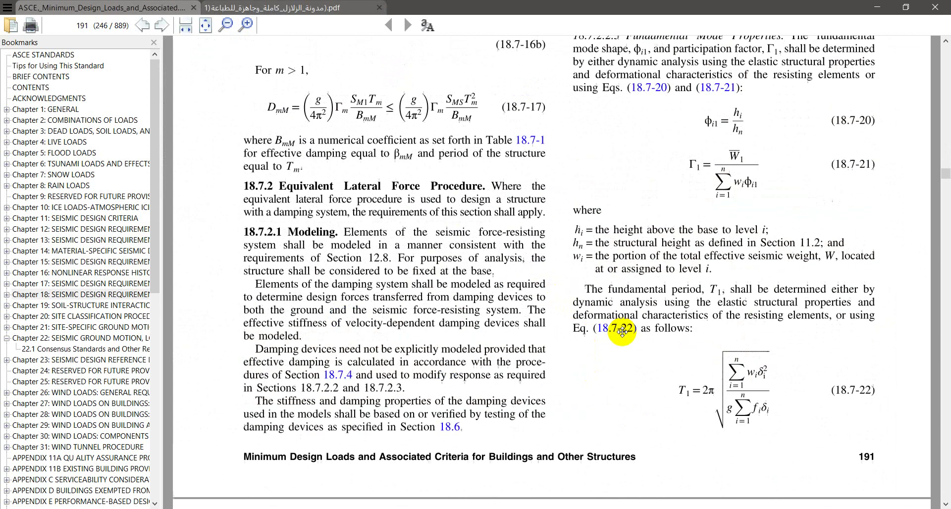
{"action": "scroll", "coordinate": [622, 330], "scroll_direction": "up", "scroll_amount": 10}
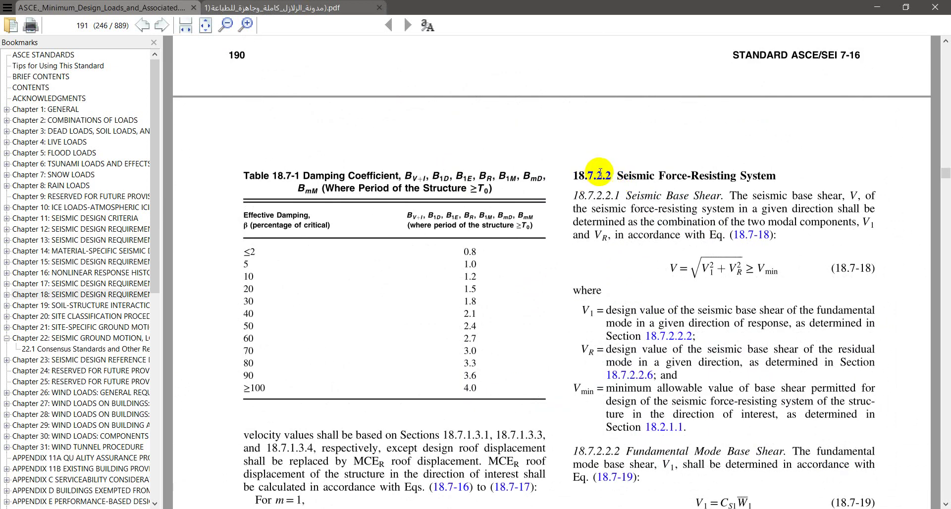
{"action": "scroll", "coordinate": [644, 208], "scroll_direction": "down", "scroll_amount": 3}
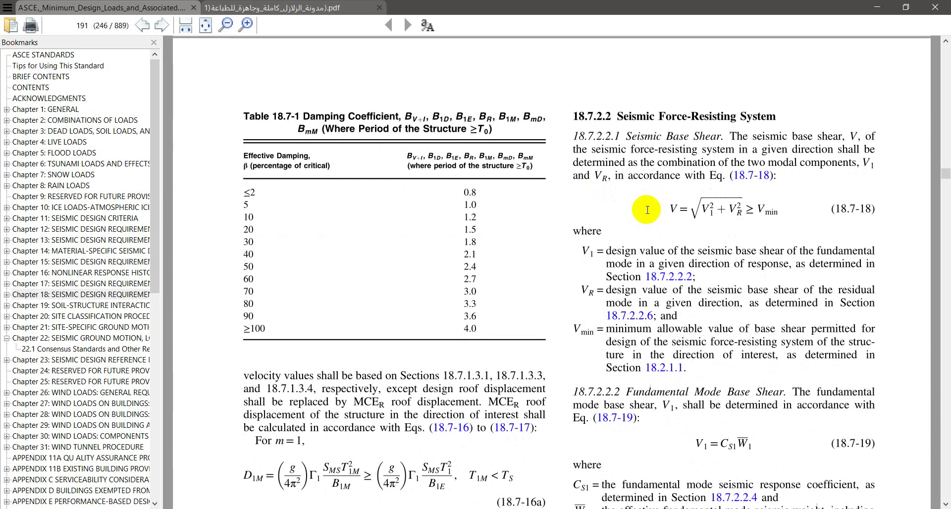
{"action": "scroll", "coordinate": [647, 210], "scroll_direction": "down", "scroll_amount": 10}
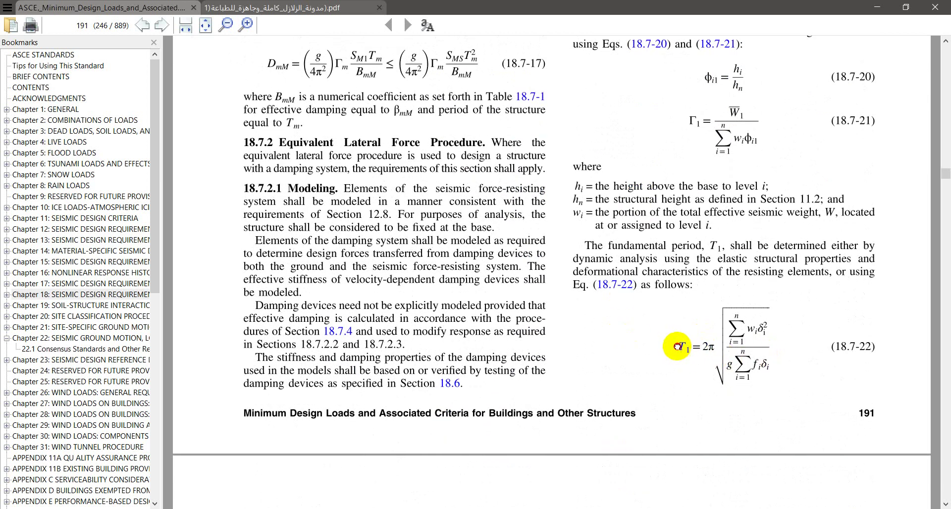
- Mark Eq. (18.7-22), read the definitions of its lateral force and deflection terms, and mark the weight term wi
{"action": "left_click_drag", "start_coordinate": [677, 346], "coordinate": [708, 372]}
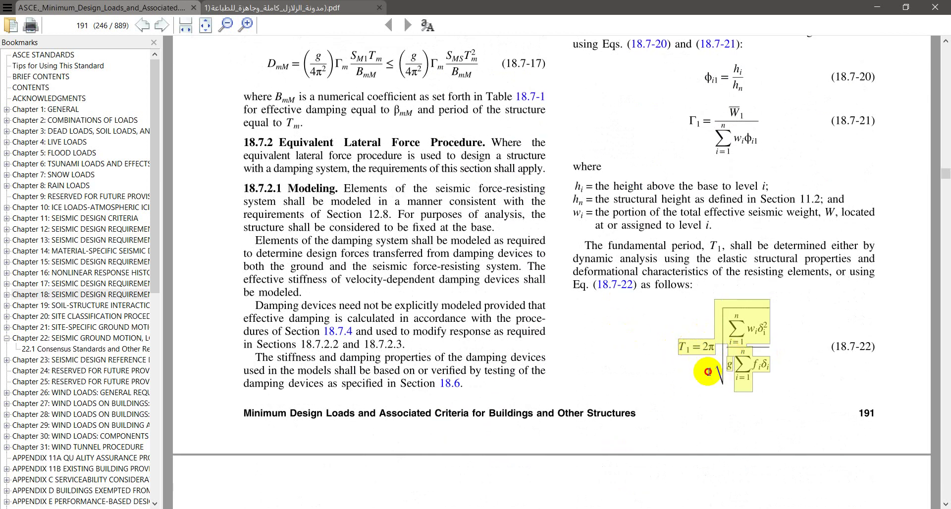
{"action": "scroll", "coordinate": [643, 346], "scroll_direction": "down", "scroll_amount": 5}
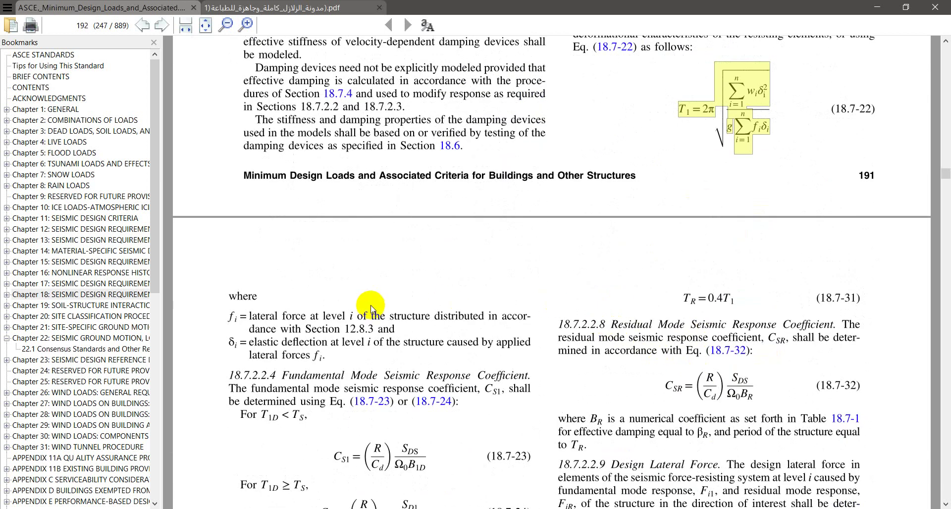
{"action": "scroll", "coordinate": [275, 331], "scroll_direction": "up", "scroll_amount": 1}
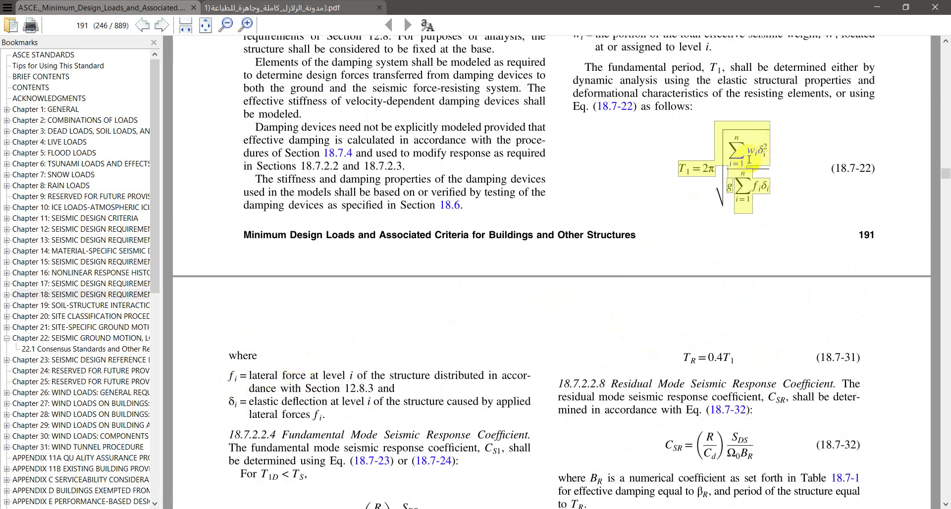
{"action": "left_click", "coordinate": [750, 185]}
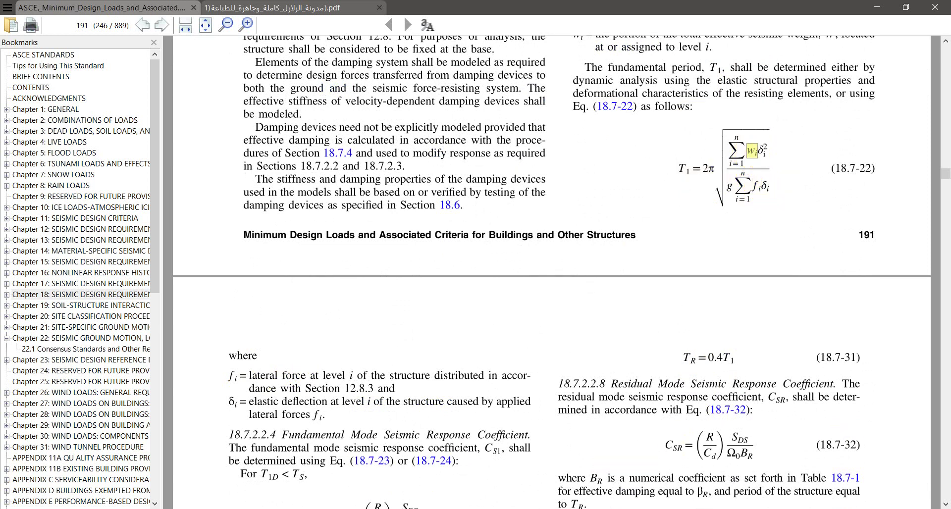
- Return to ETABS to look through the Auto Seismic - ASCE 7-10 table, and create a blank Excel workbook
{"action": "key", "text": "alt+Tab"}
{"action": "left_click", "coordinate": [666, 400]}
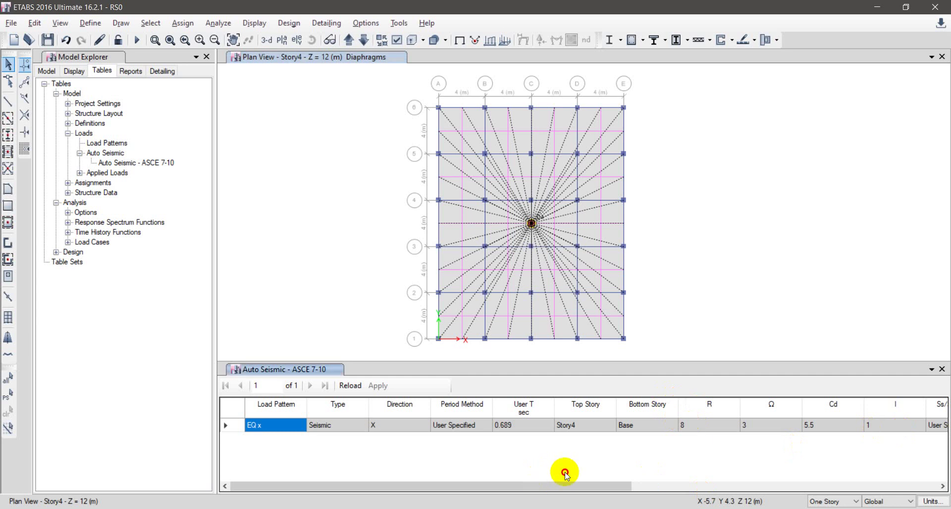
{"action": "left_click_drag", "start_coordinate": [564, 485], "coordinate": [619, 468]}
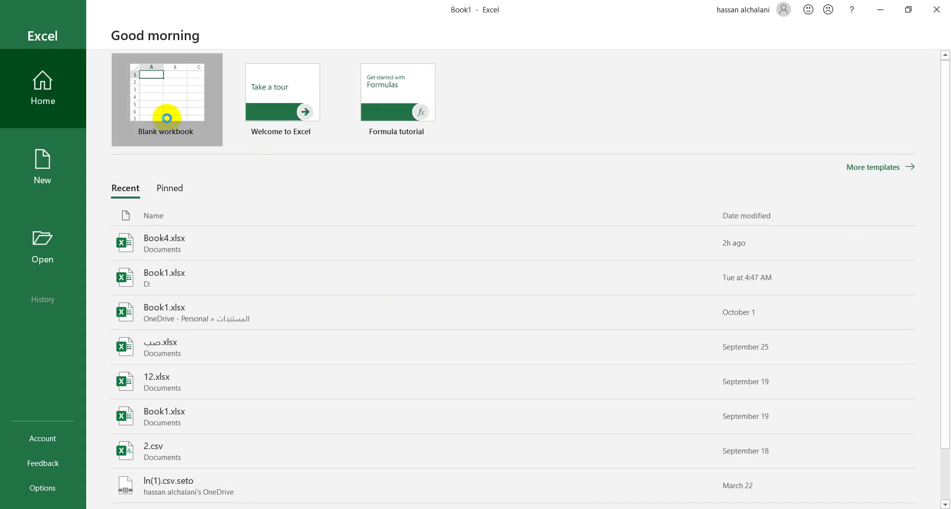
{"action": "left_click", "coordinate": [165, 121]}
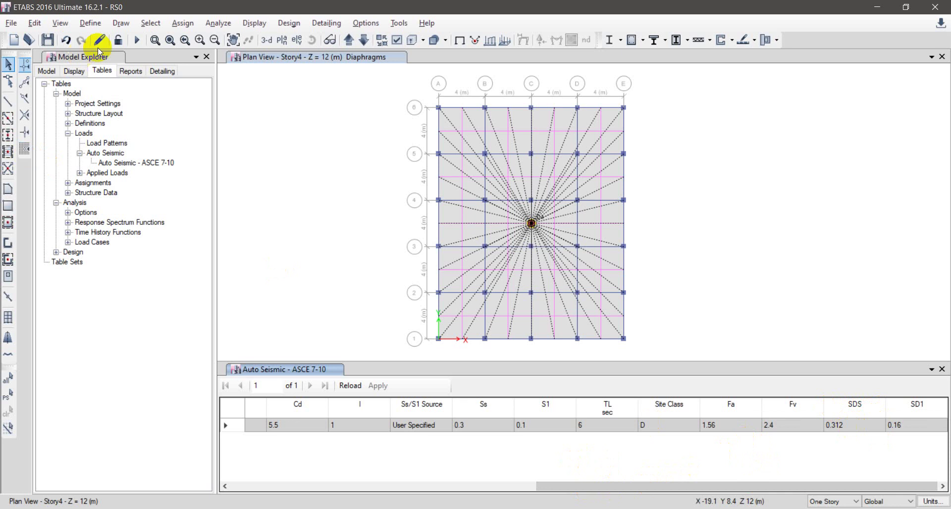
- Run the analysis in ETABS and select the Weight Used value in the Auto Seismic - ASCE 7-10 table
{"action": "left_click", "coordinate": [136, 39]}
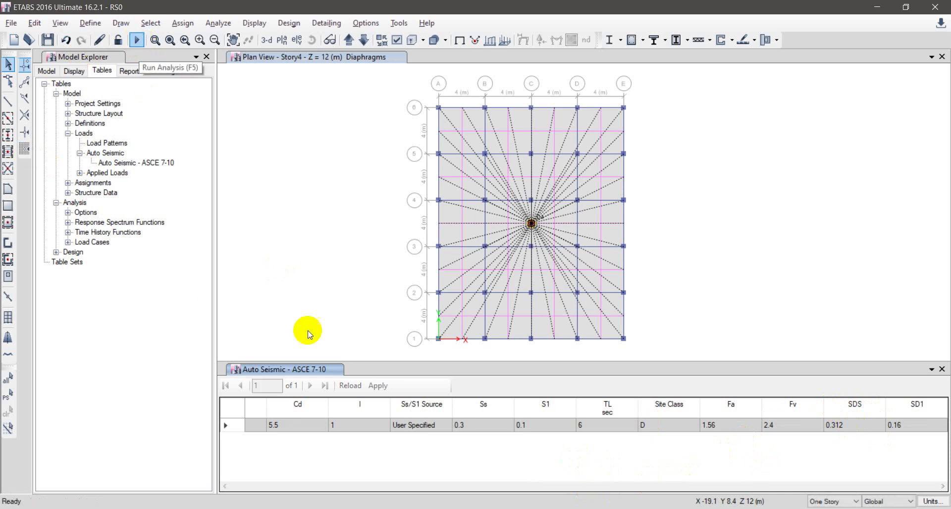
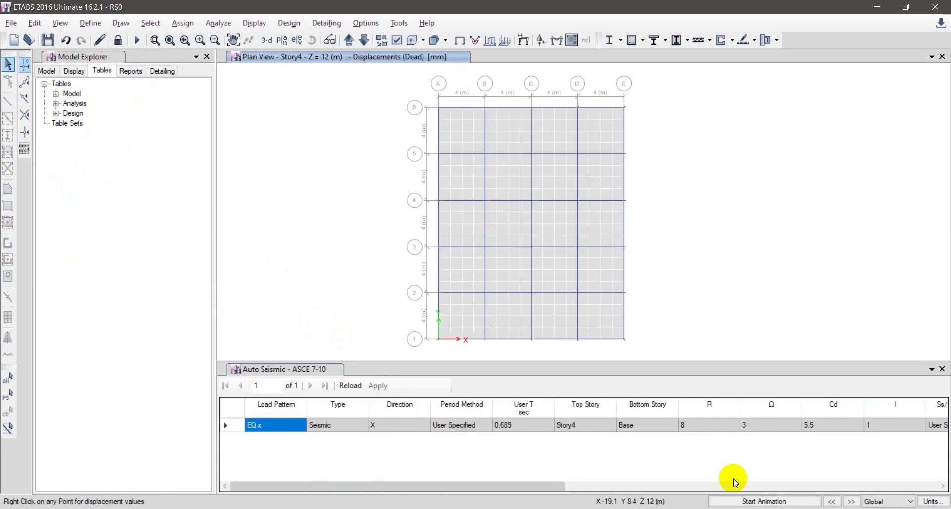
{"action": "left_click_drag", "start_coordinate": [503, 486], "coordinate": [941, 489]}
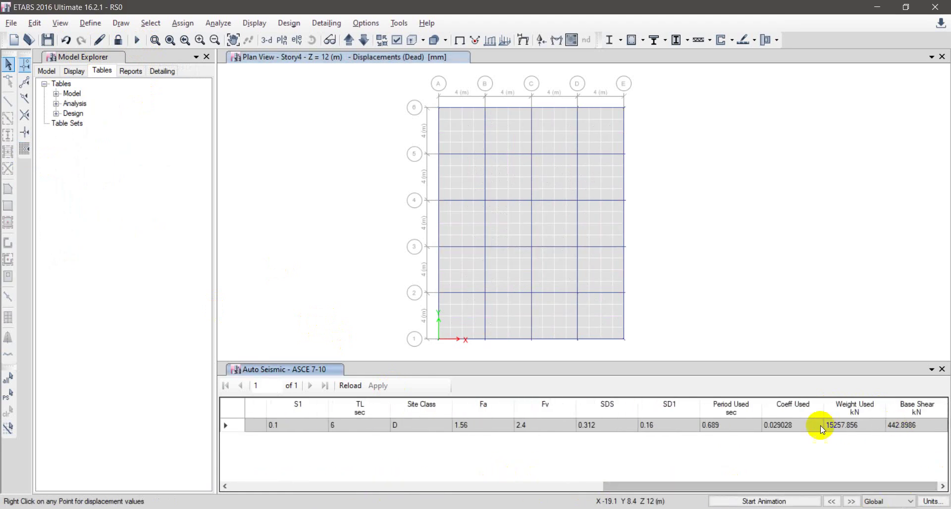
{"action": "left_click", "coordinate": [853, 426]}
- Switch to Excel, enter the total weight 15257.856 in cell A1, and divide it by 4 with a formula in A2
{"action": "key", "text": "alt+Tab"}
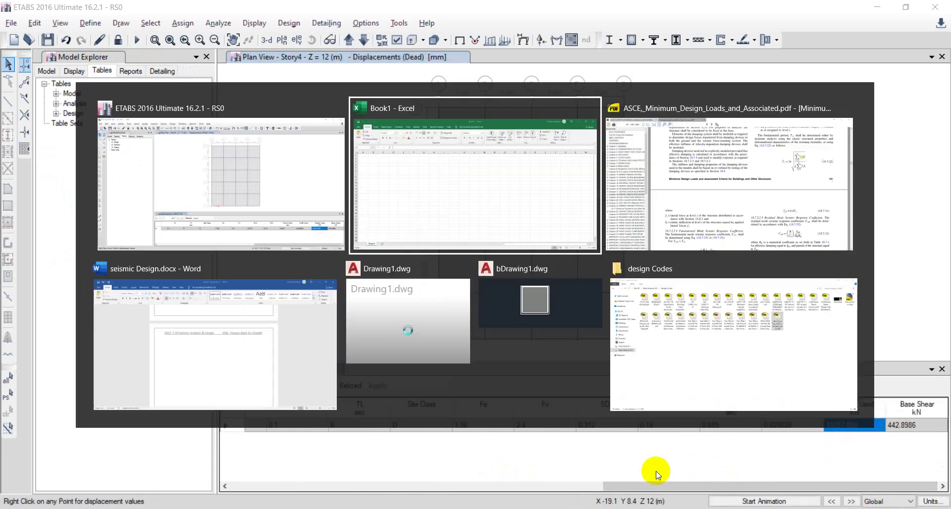
{"action": "type", "text": "15257.856"}
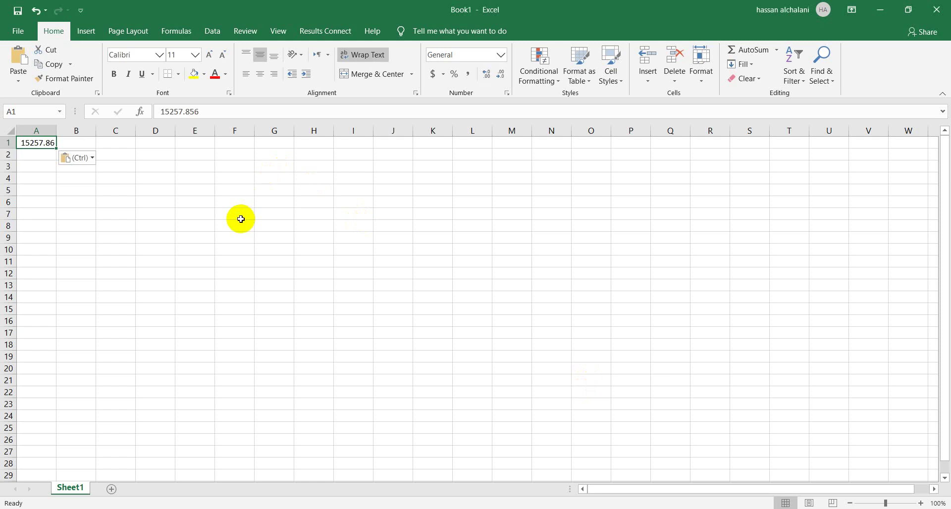
{"action": "left_click", "coordinate": [155, 182]}
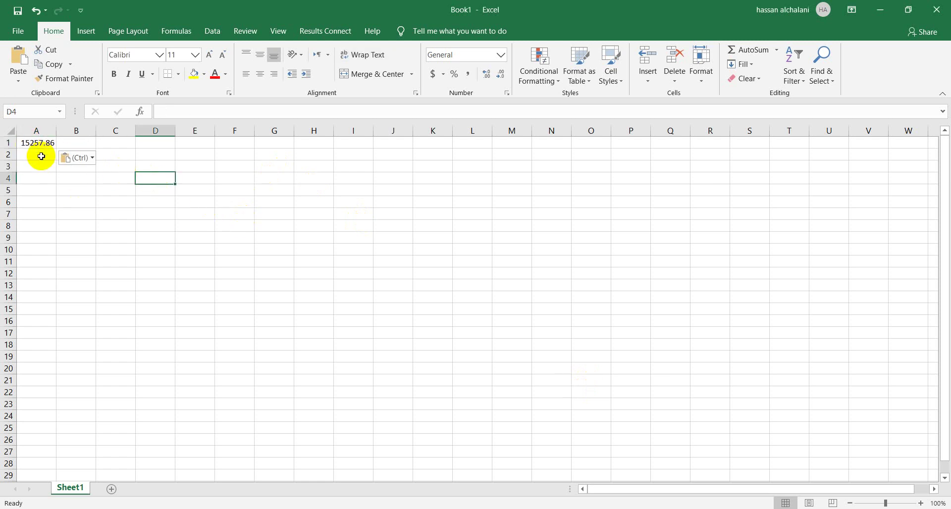
{"action": "left_click", "coordinate": [41, 157]}
{"action": "type", "text": "="}
{"action": "left_click", "coordinate": [29, 143]}
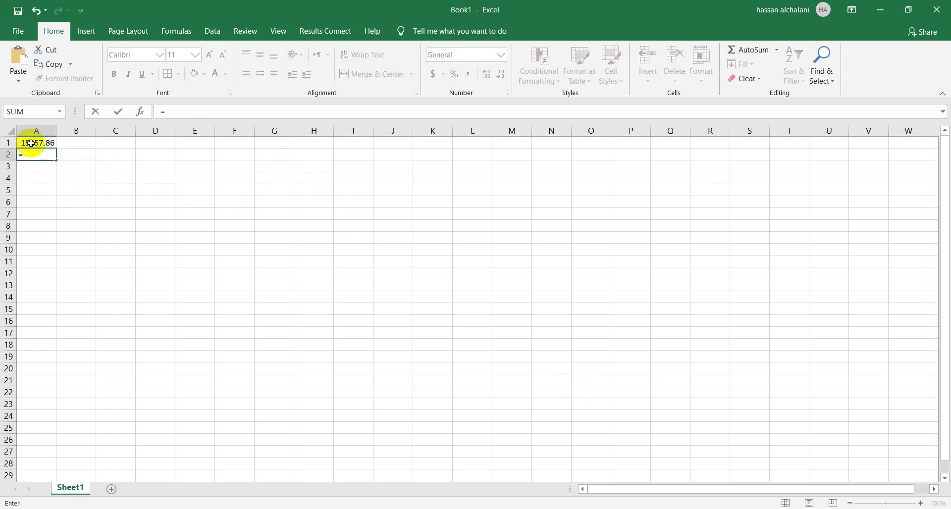
{"action": "key", "text": "Return"}
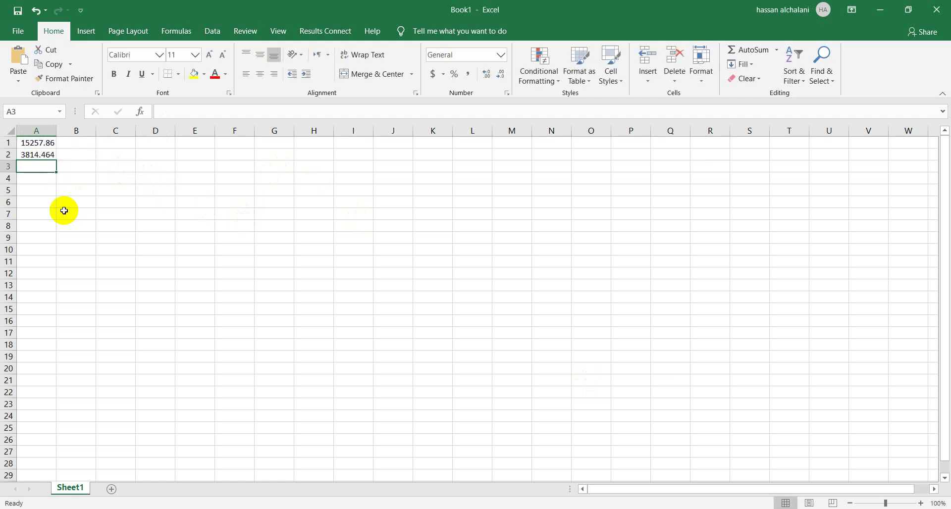
- Copy the divided weight in A2 and enter the label wi beside it in cell B2
{"action": "left_click", "coordinate": [31, 152]}
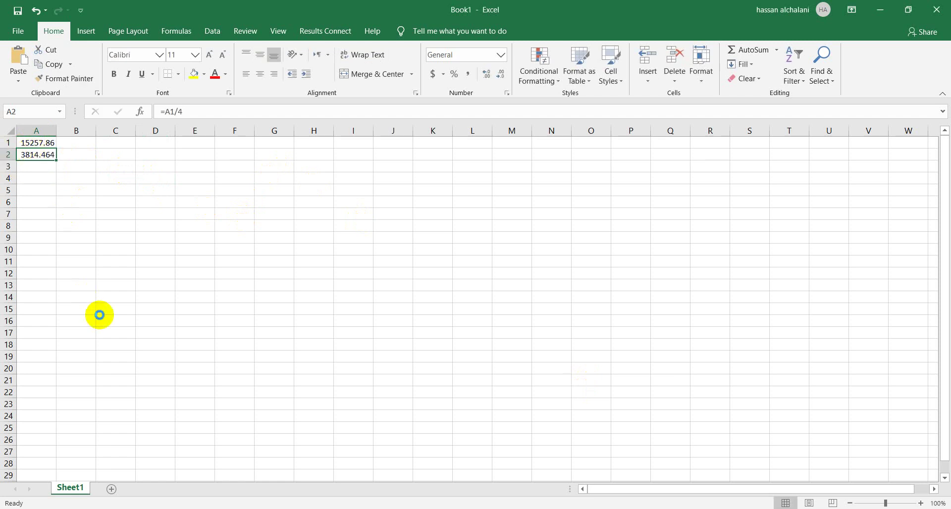
{"action": "key", "text": "ctrl+c"}
{"action": "left_click", "coordinate": [199, 202]}
{"action": "left_click", "coordinate": [80, 155]}
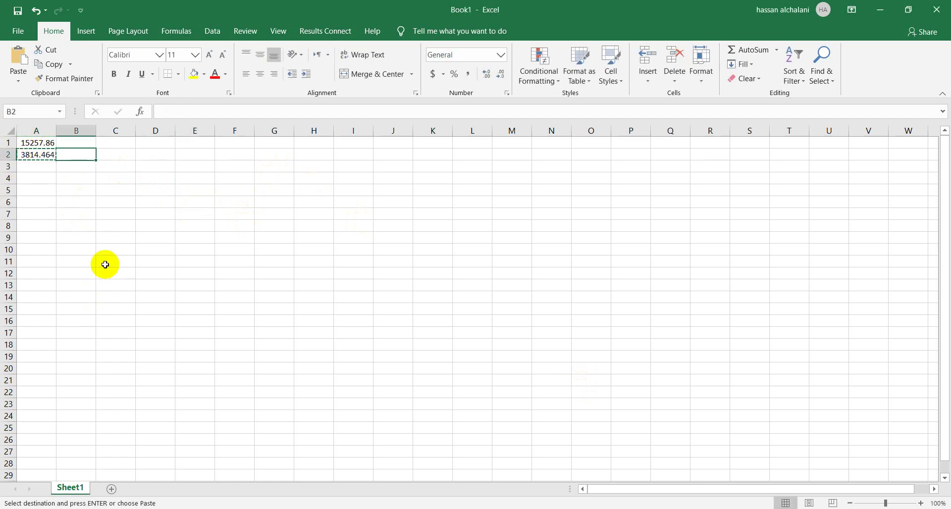
{"action": "type", "text": "wi"}
{"action": "key", "text": "Return"}
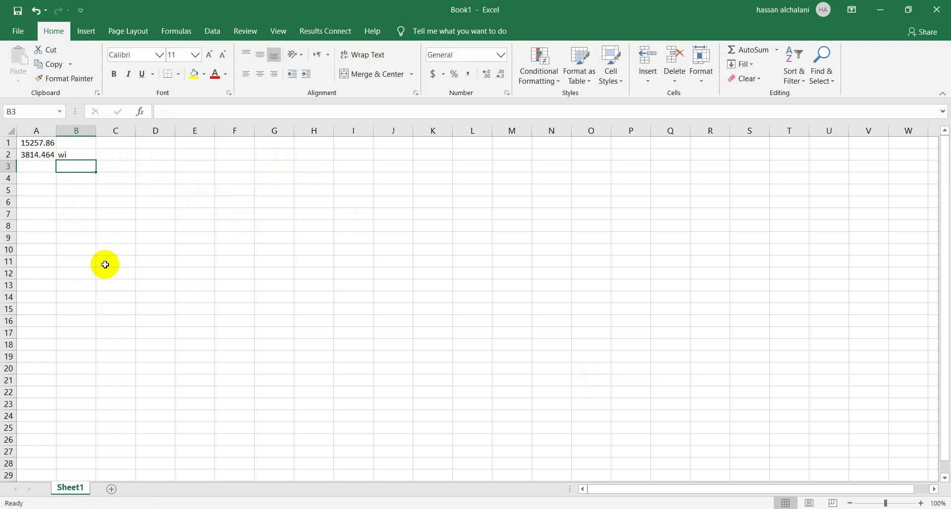
- Switch to ETABS and open the Story Forces table from the structure results of the analysis
{"action": "key", "text": "alt+Tab"}
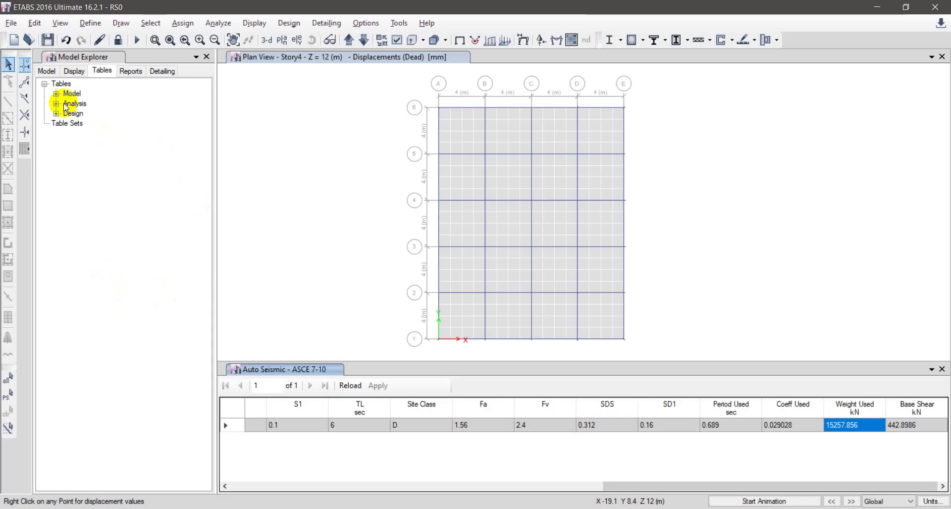
{"action": "left_click", "coordinate": [55, 102]}
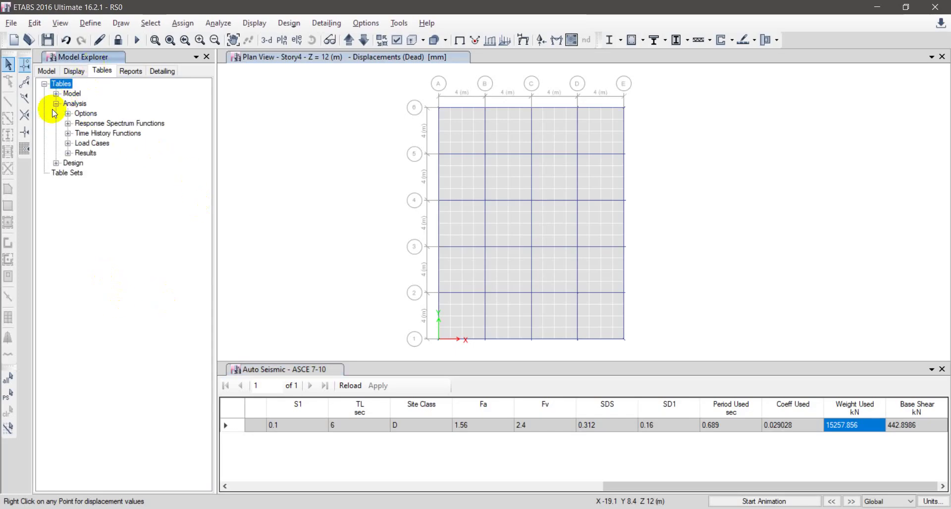
{"action": "left_click", "coordinate": [68, 153]}
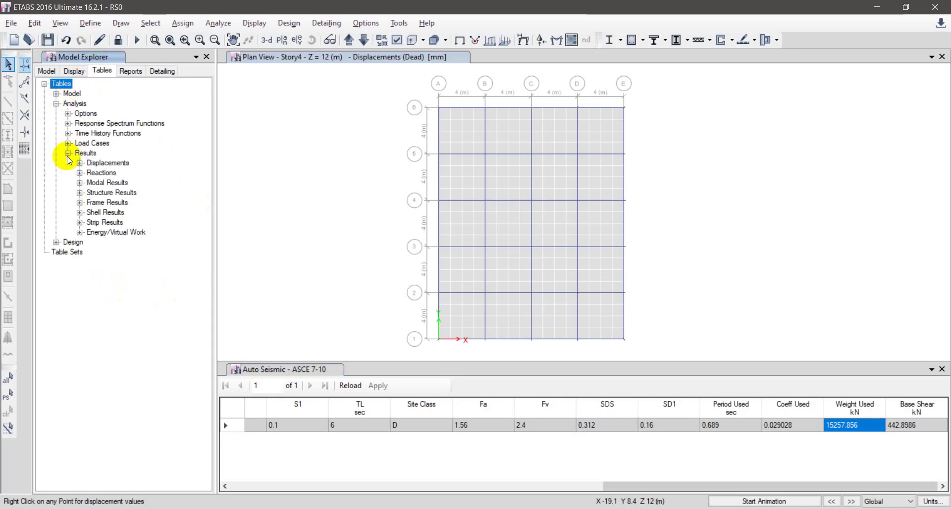
{"action": "left_click", "coordinate": [80, 193]}
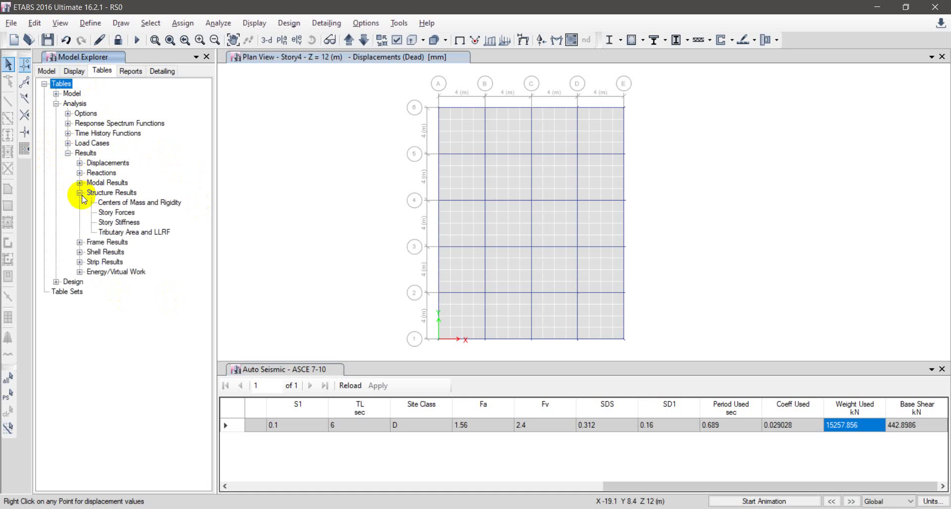
{"action": "double_click", "coordinate": [133, 213]}
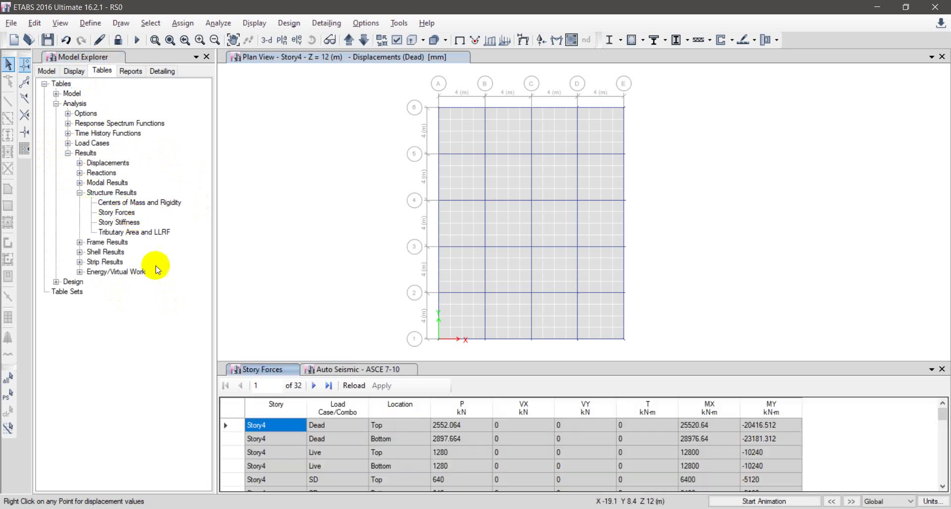
- Filter the Story Forces table to load case EQ x and location Bottom
{"action": "right_click", "coordinate": [342, 408]}
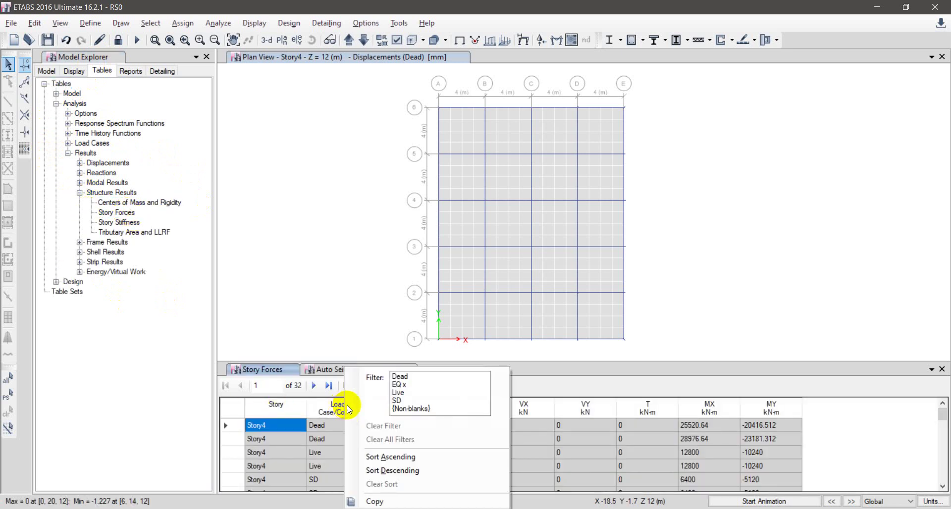
{"action": "left_click", "coordinate": [398, 384]}
{"action": "scroll", "coordinate": [528, 421], "scroll_direction": "down", "scroll_amount": 1}
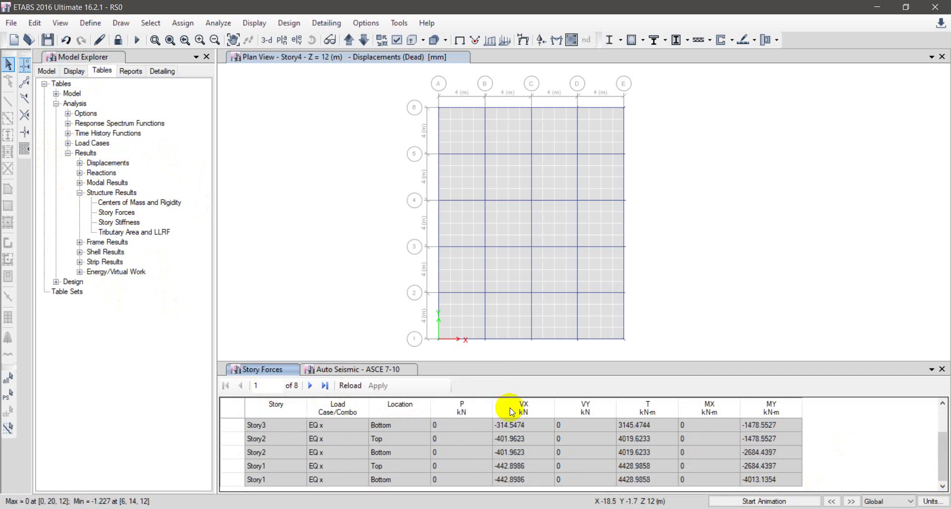
{"action": "scroll", "coordinate": [524, 422], "scroll_direction": "up", "scroll_amount": 1}
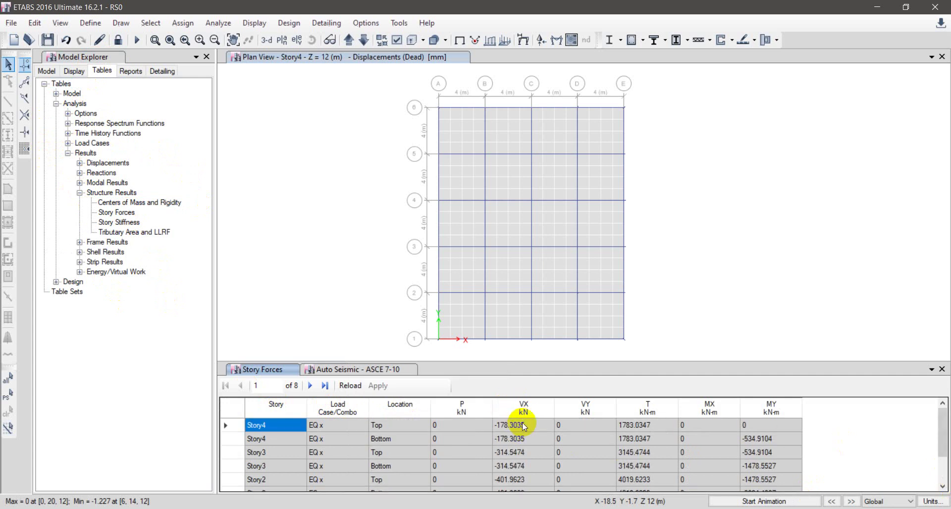
{"action": "left_click", "coordinate": [402, 403]}
{"action": "left_click", "coordinate": [464, 379]}
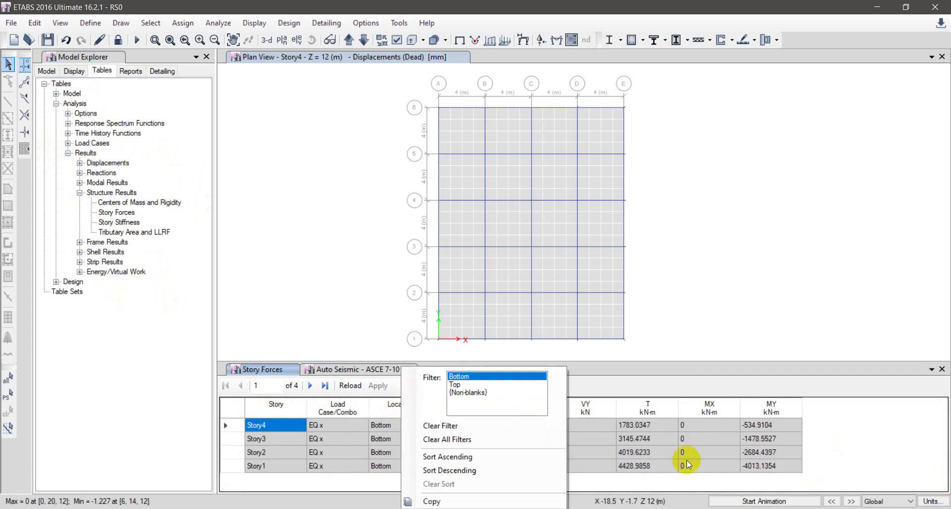
{"action": "left_click", "coordinate": [726, 470]}
- Hide the Location, P, VY, T, MX and MY columns so the table keeps Story, Load Case/Combo and VX
{"action": "left_click", "coordinate": [236, 421]}
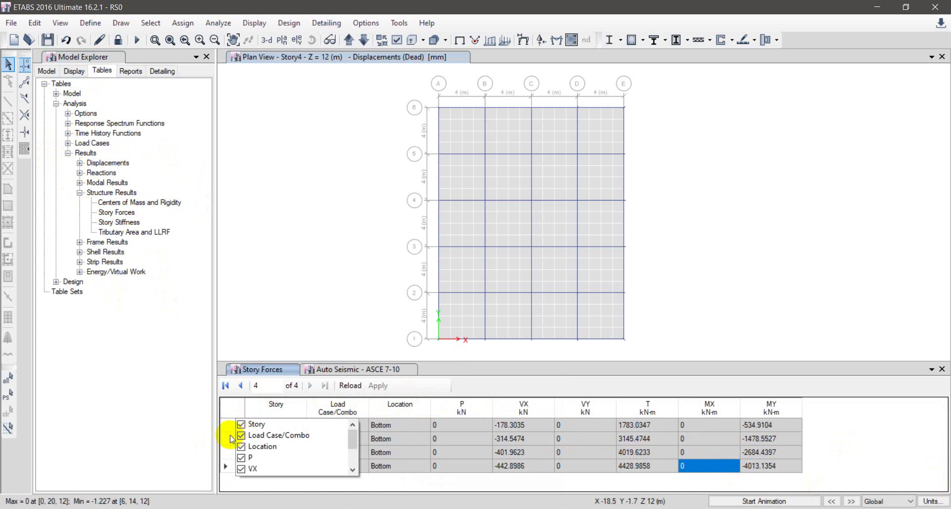
{"action": "right_click", "coordinate": [236, 425]}
{"action": "left_click", "coordinate": [234, 413]}
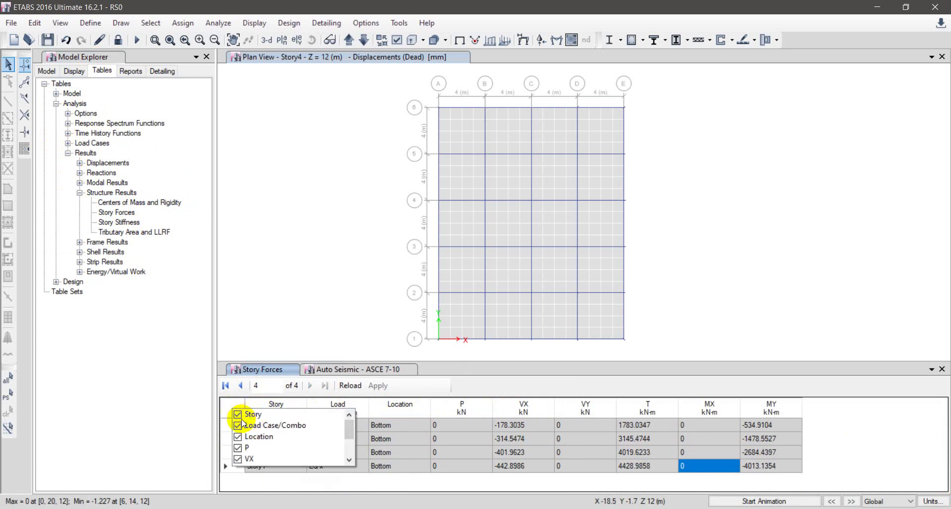
{"action": "left_click", "coordinate": [238, 436]}
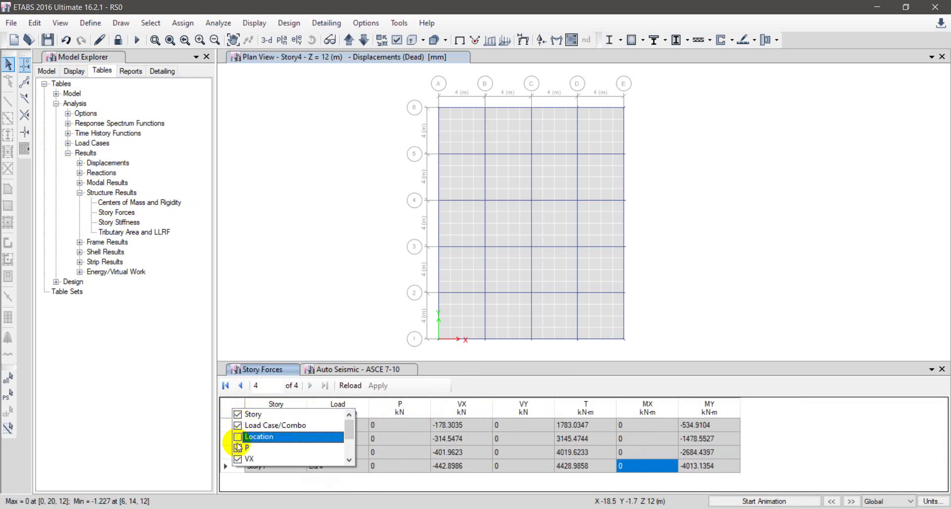
{"action": "left_click", "coordinate": [237, 447]}
{"action": "scroll", "coordinate": [251, 435], "scroll_direction": "down", "scroll_amount": 3}
{"action": "left_click", "coordinate": [238, 425]}
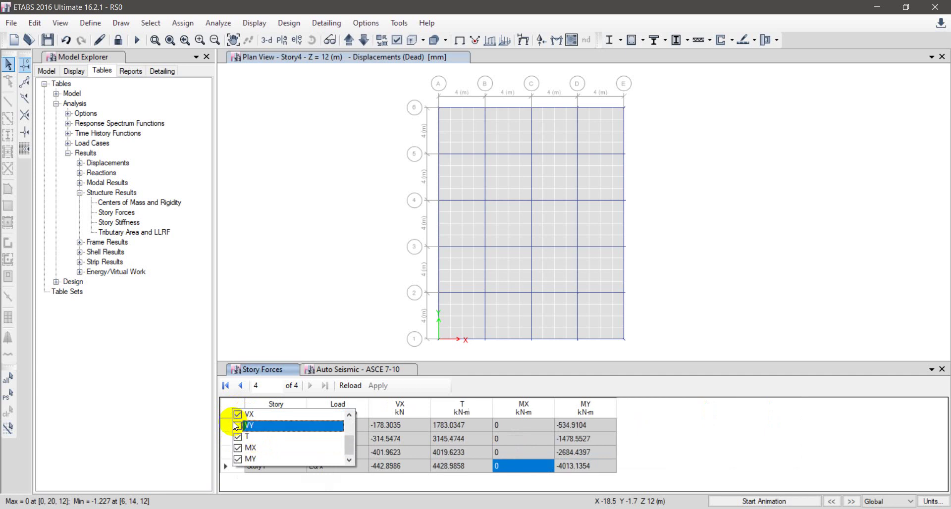
{"action": "left_click", "coordinate": [238, 436]}
{"action": "left_click", "coordinate": [237, 447]}
{"action": "left_click", "coordinate": [237, 459]}
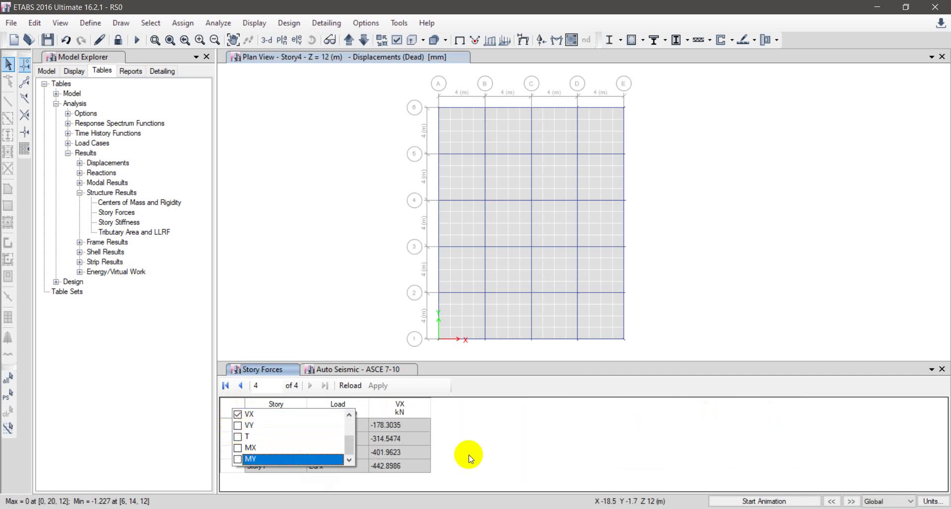
{"action": "left_click", "coordinate": [306, 428]}
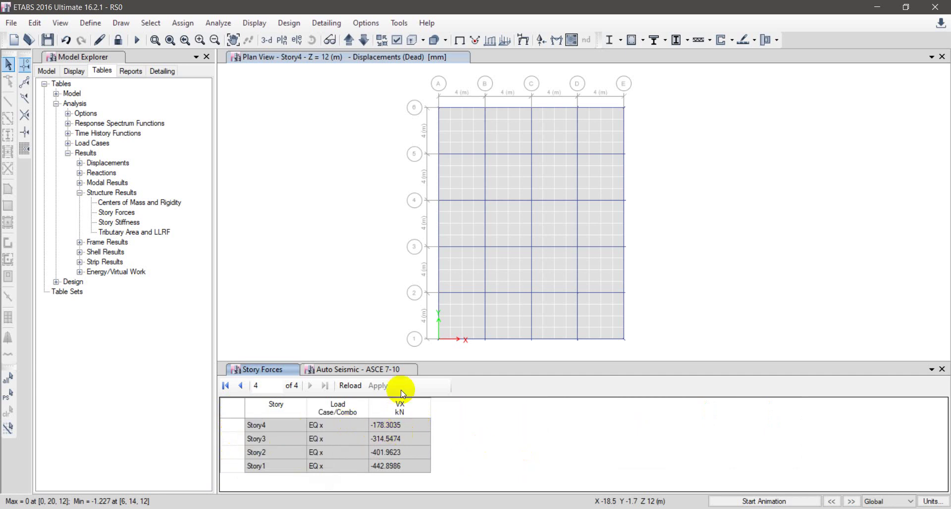
- Export the filtered Story Forces table to Excel and maximize the new workbook
{"action": "right_click", "coordinate": [228, 423]}
{"action": "left_click", "coordinate": [303, 474]}
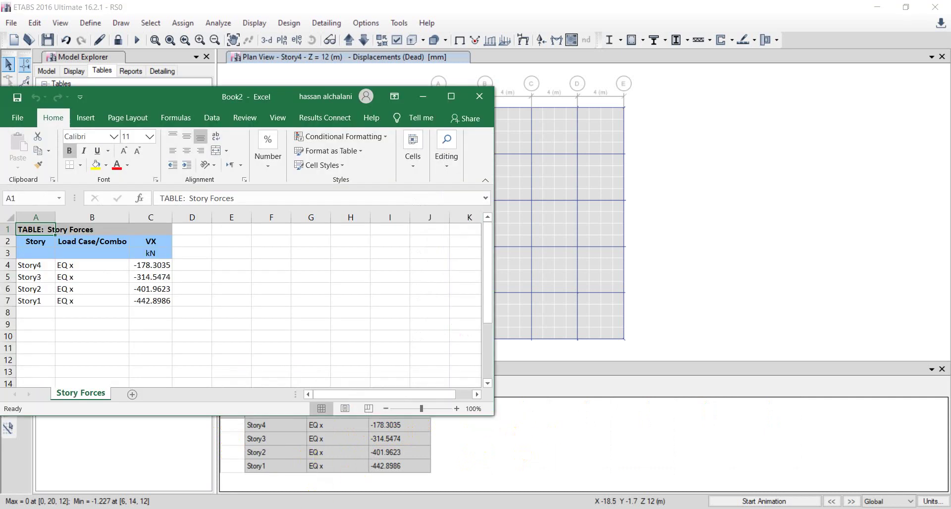
{"action": "left_click", "coordinate": [447, 94]}
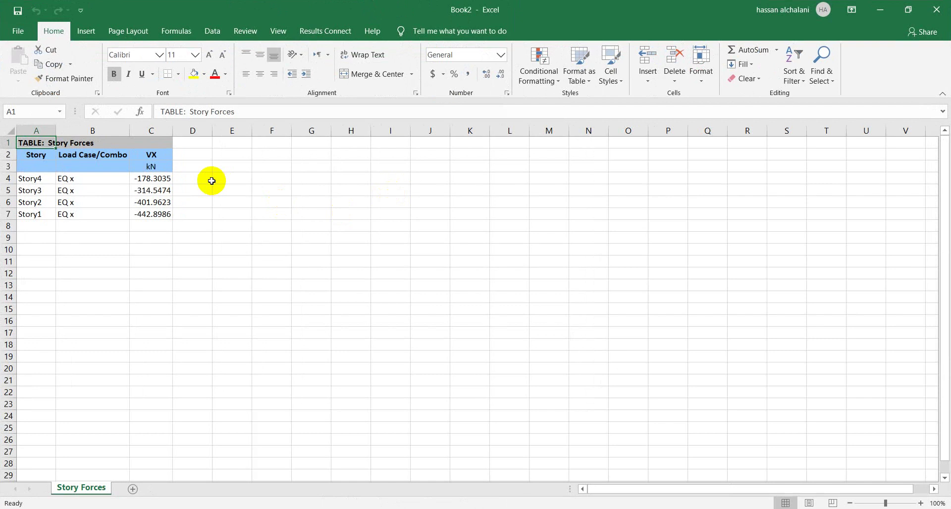
- Enter =ABS(C4) in cell C13 and fill it down to C16 to get the absolute story shears
{"action": "left_click_drag", "start_coordinate": [164, 179], "coordinate": [159, 217]}
{"action": "left_click", "coordinate": [141, 285]}
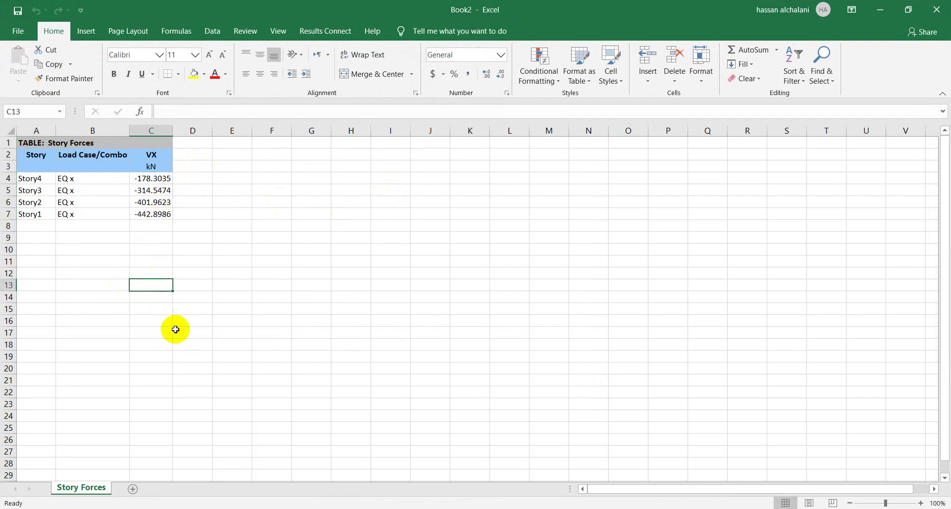
{"action": "type", "text": "=a"}
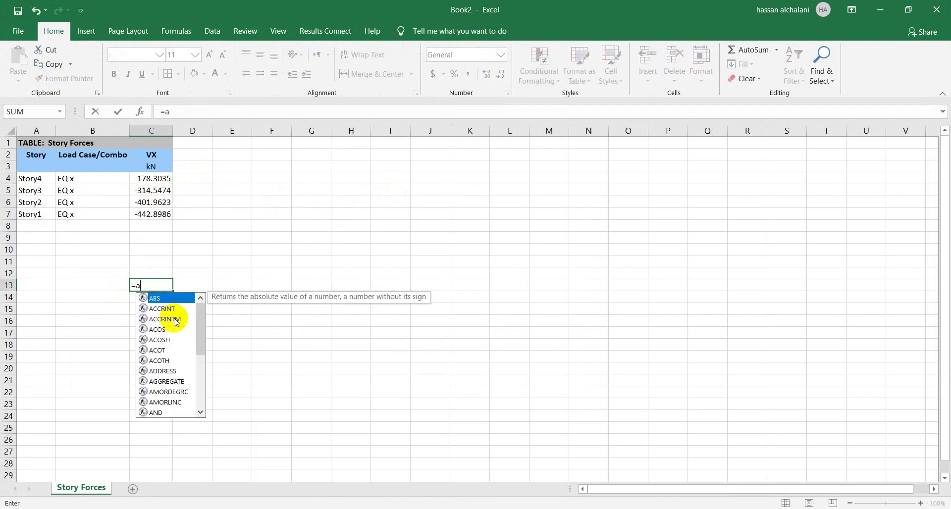
{"action": "type", "text": "bs"}
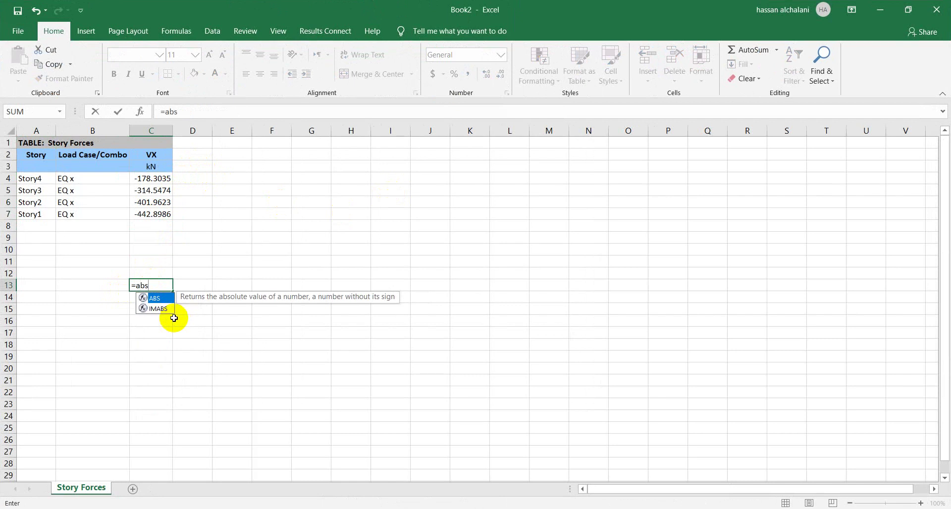
{"action": "type", "text": "("}
{"action": "left_click", "coordinate": [163, 178]}
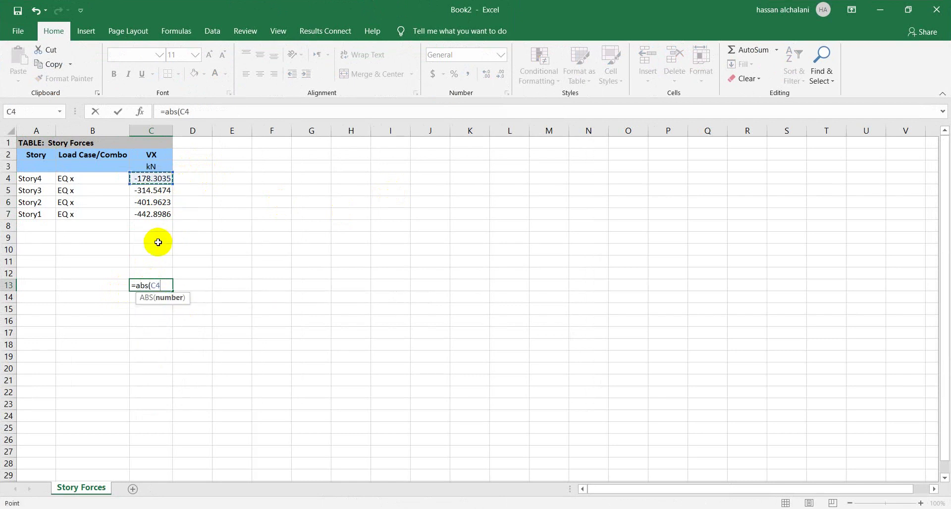
{"action": "type", "text": ")"}
{"action": "key", "text": "Return"}
{"action": "left_click", "coordinate": [157, 286]}
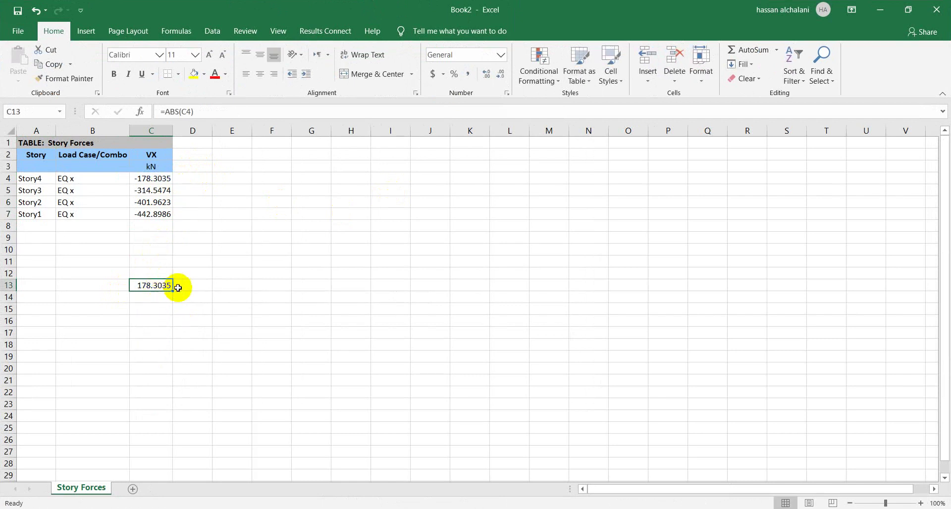
{"action": "left_click_drag", "start_coordinate": [172, 292], "coordinate": [171, 324]}
- Enter =C16-C15 in cell D16 and fill it up to D13 to get each story's lateral force
{"action": "left_click", "coordinate": [188, 327]}
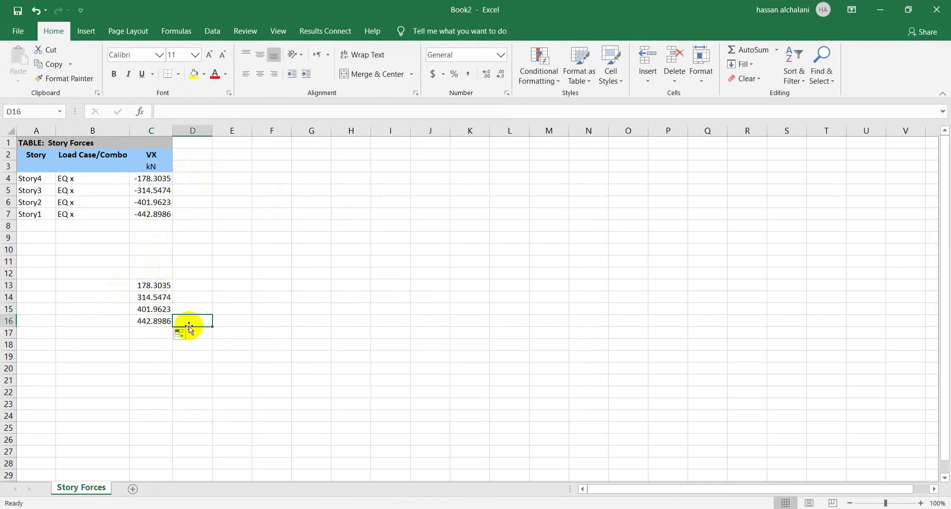
{"action": "type", "text": "="}
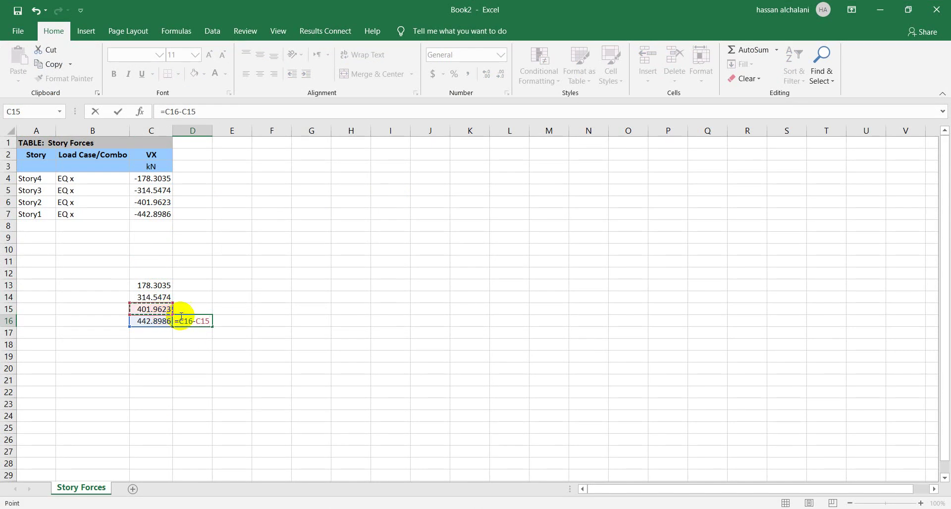
{"action": "key", "text": "Return"}
{"action": "left_click_drag", "start_coordinate": [214, 325], "coordinate": [210, 282]}
{"action": "left_click", "coordinate": [274, 319]}
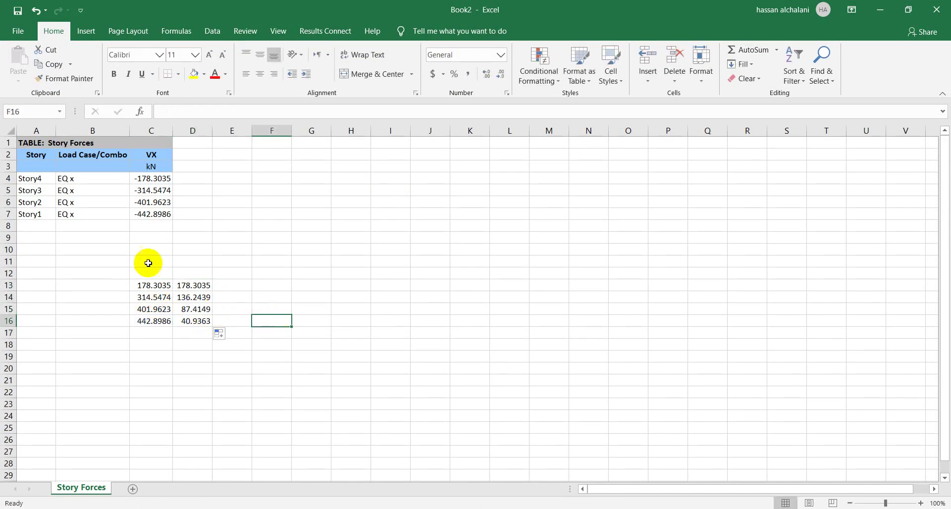
- Switch to the ASCE PDF and find the story shear equation (12.8-13) in Section 12.8.4 of Chapter 12
{"action": "key", "text": "alt+Tab"}
{"action": "key", "text": "Tab"}
{"action": "key", "text": "Tab"}
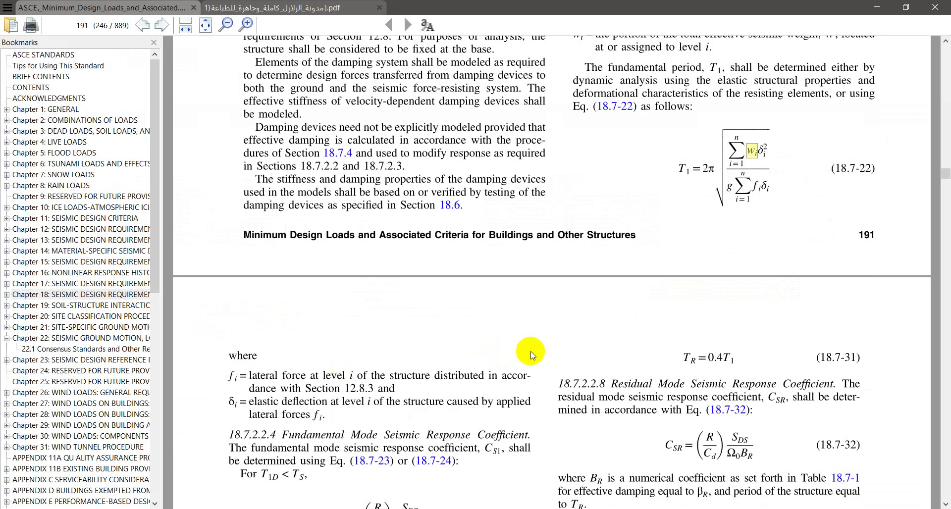
{"action": "left_click", "coordinate": [114, 229]}
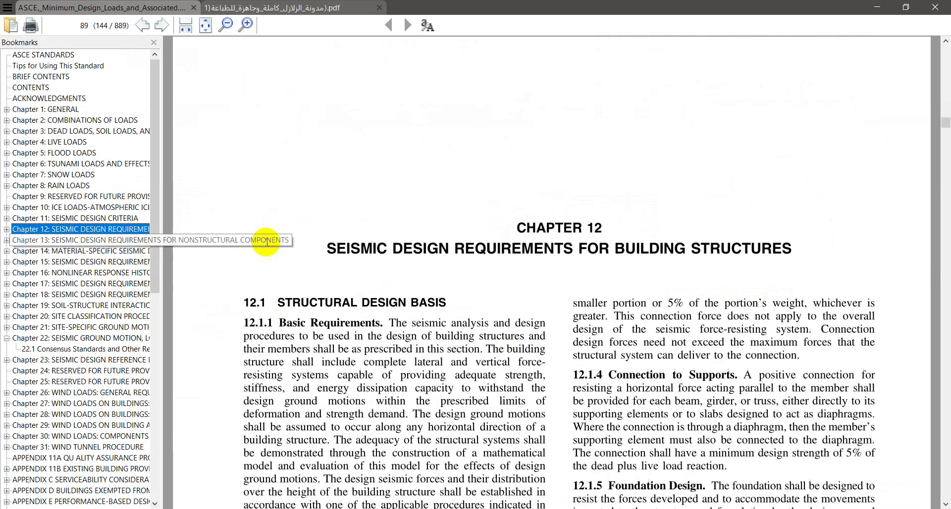
{"action": "scroll", "coordinate": [469, 239], "scroll_direction": "down", "scroll_amount": 20}
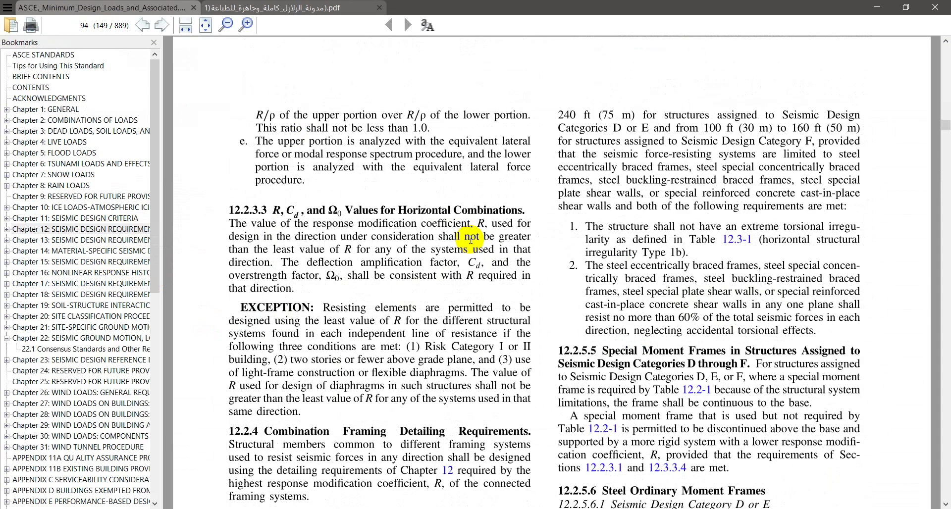
{"action": "scroll", "coordinate": [469, 239], "scroll_direction": "down", "scroll_amount": 10}
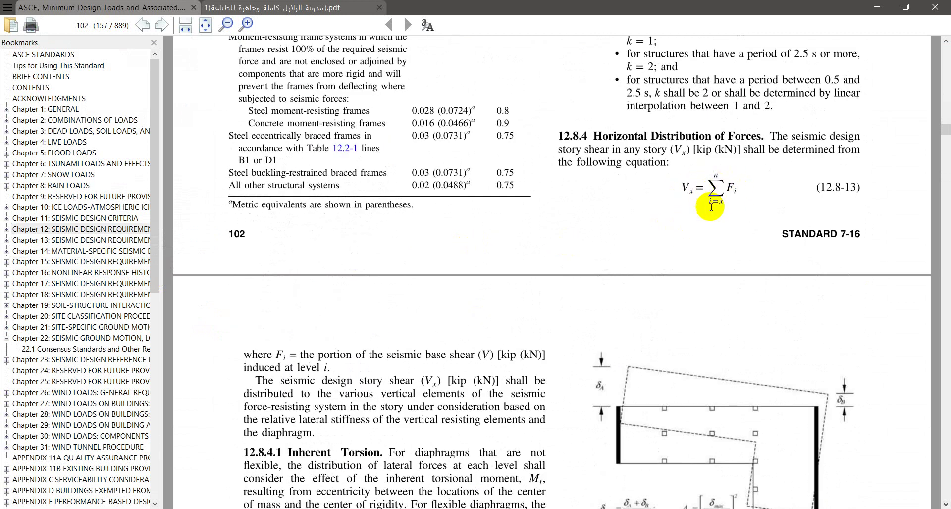
- Switch to AutoCAD and draw a vertical line representing the building in the empty area beside the existing square
{"action": "key", "text": "alt+Tab"}
{"action": "key", "text": "alt+Tab"}
{"action": "key", "text": "alt+Tab"}
{"action": "key", "text": "alt+Tab"}
{"action": "key", "text": "alt+Tab"}
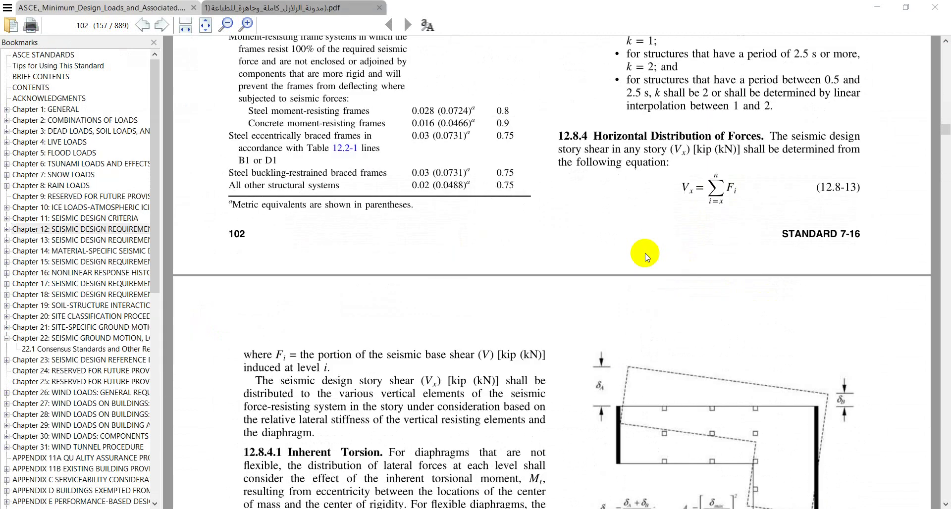
{"action": "middle_click_drag", "start_coordinate": [747, 161], "coordinate": [538, 214]}
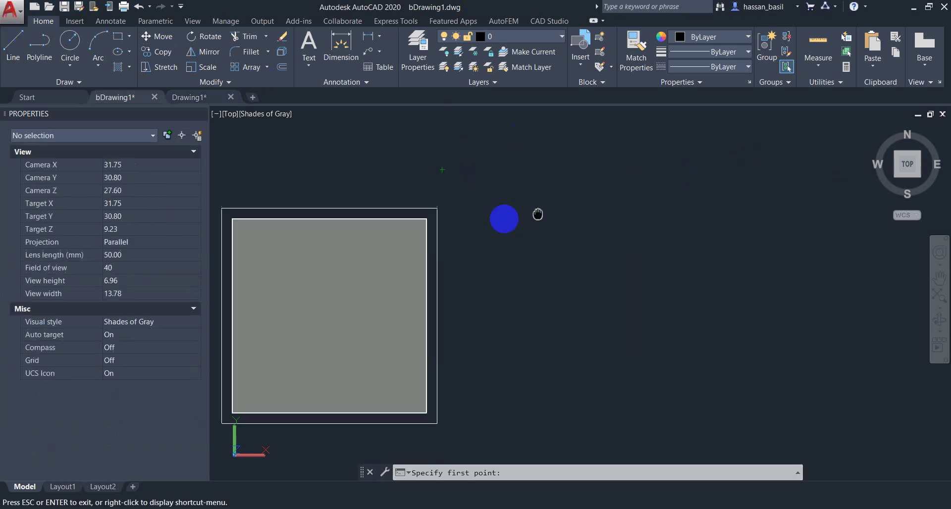
{"action": "left_click", "coordinate": [521, 144]}
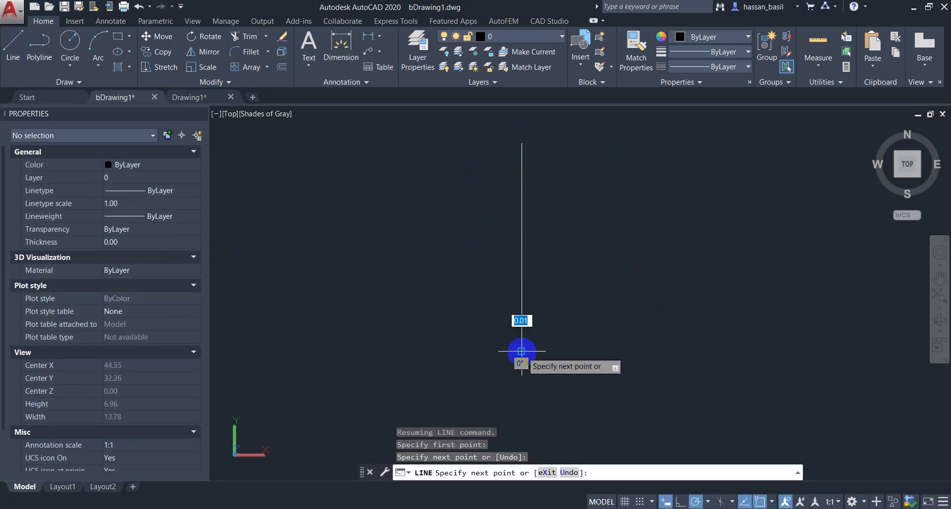
{"action": "key", "text": "Return"}
- Draw two horizontal lines leftward from the vertical line, one from its upper end and a longer one a short distance below
{"action": "key", "text": "Return"}
{"action": "left_click", "coordinate": [521, 144]}
{"action": "left_click", "coordinate": [458, 144]}
{"action": "key", "text": "Return"}
{"action": "key", "text": "Return"}
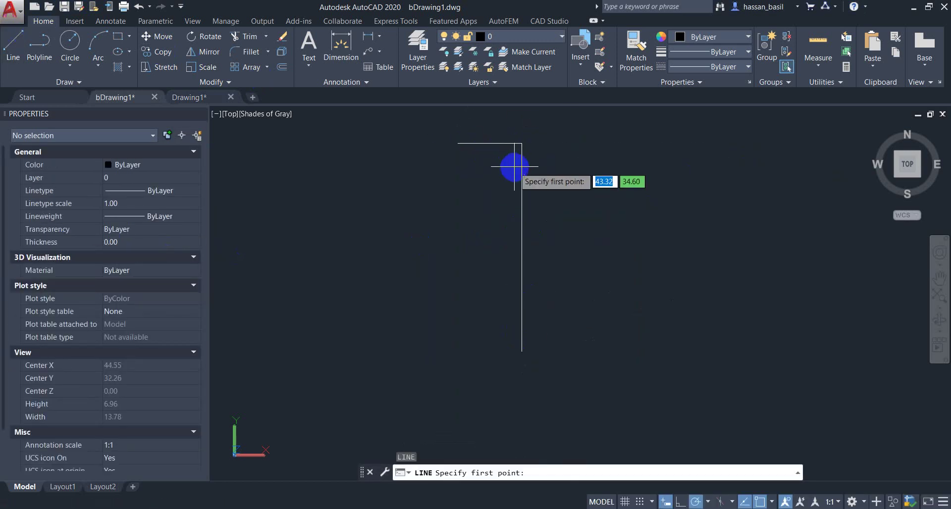
{"action": "left_click", "coordinate": [521, 182]}
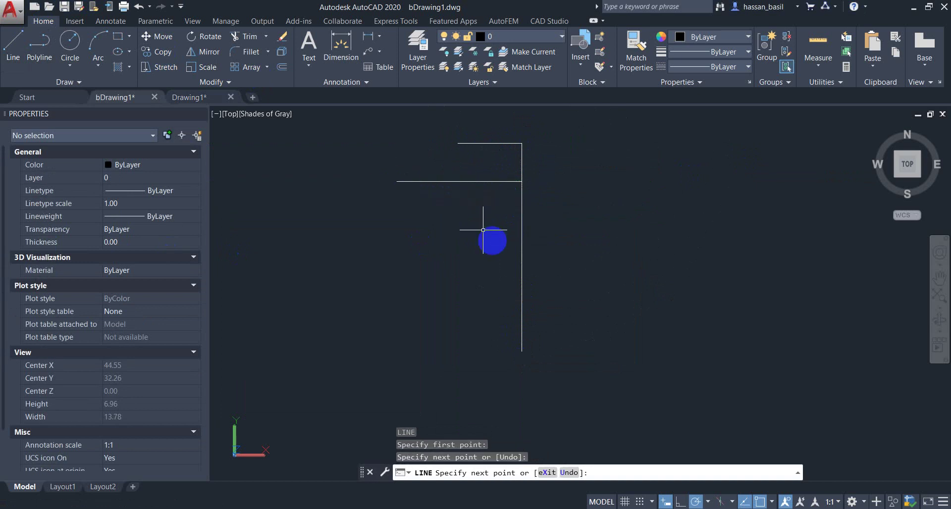
{"action": "key", "text": "Return"}
- Add three progressively longer horizontal lines leftward from the vertical line, the first about 3.5 units long and the last at its lower end
{"action": "key", "text": "Return"}
{"action": "left_click", "coordinate": [521, 241]}
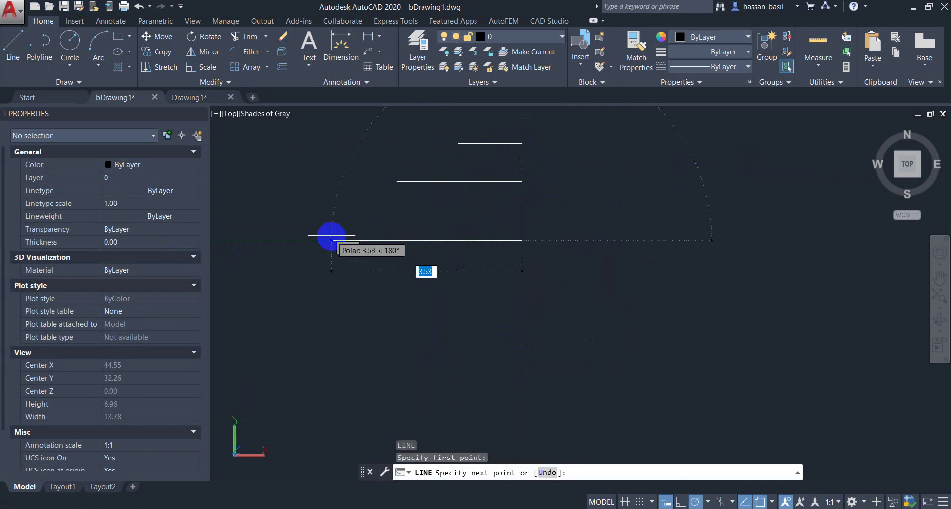
{"action": "left_click", "coordinate": [332, 240]}
{"action": "key", "text": "Return"}
{"action": "key", "text": "Return"}
{"action": "left_click", "coordinate": [522, 299]}
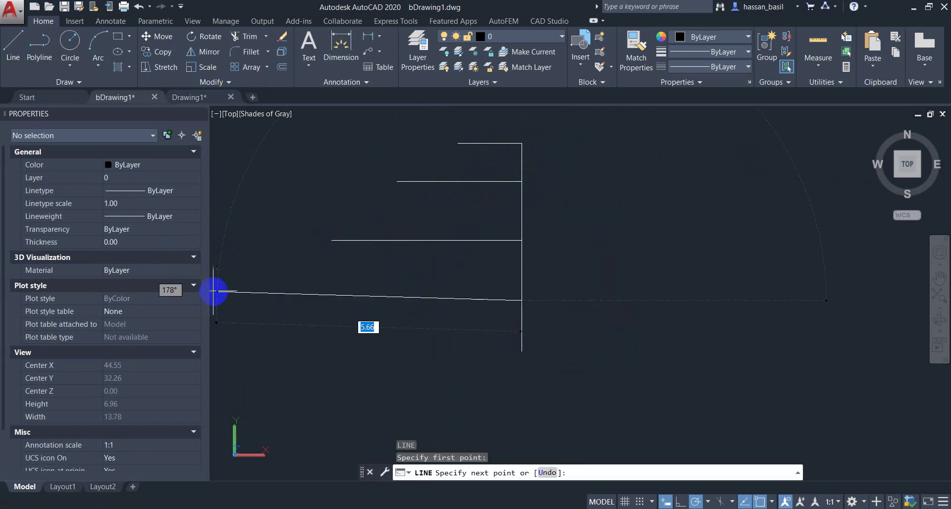
{"action": "left_click", "coordinate": [279, 300]}
{"action": "key", "text": "Return"}
{"action": "key", "text": "Return"}
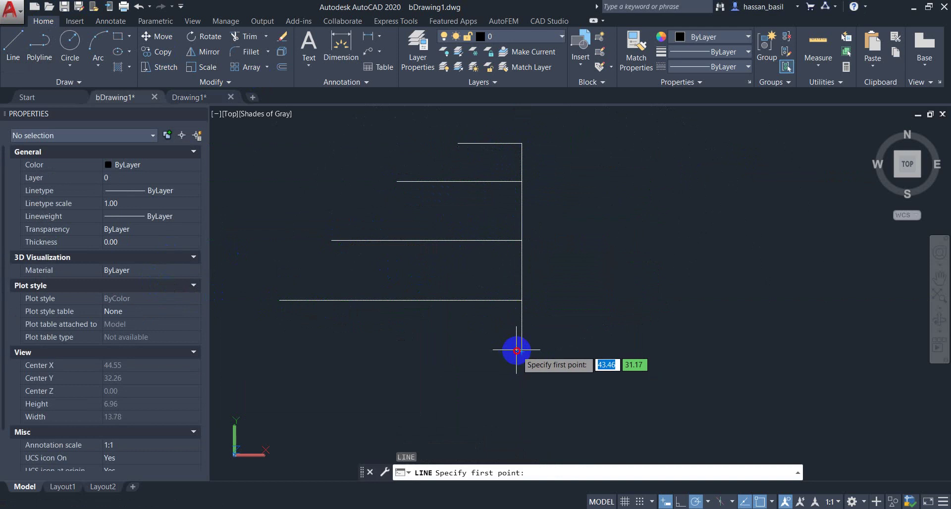
{"action": "left_click", "coordinate": [522, 351]}
{"action": "left_click", "coordinate": [236, 351]}
{"action": "key", "text": "Return"}
- Draw a stepped shear profile to the right of the vertical line, widening downward at each horizontal line's level and closed along the base
{"action": "key", "text": "Return"}
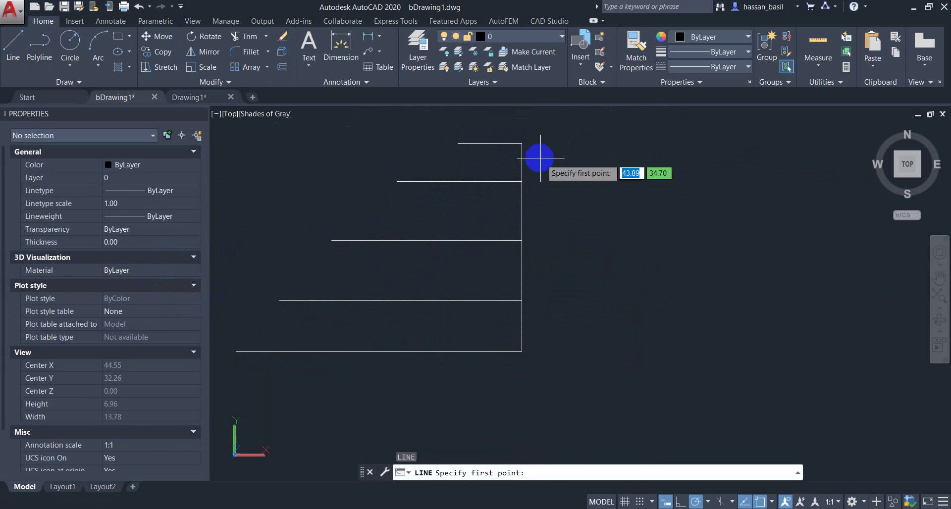
{"action": "left_click", "coordinate": [573, 143]}
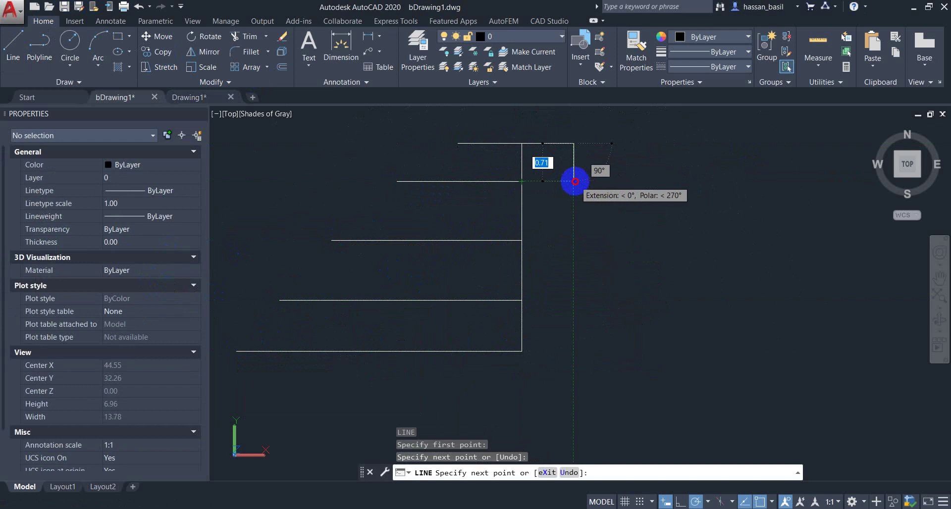
{"action": "left_click", "coordinate": [574, 181]}
{"action": "left_click", "coordinate": [652, 182]}
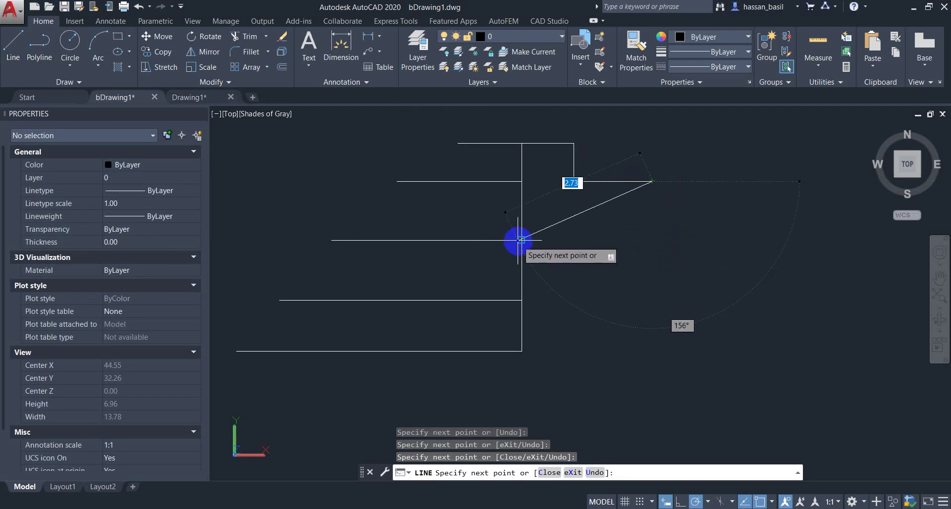
{"action": "left_click", "coordinate": [653, 240]}
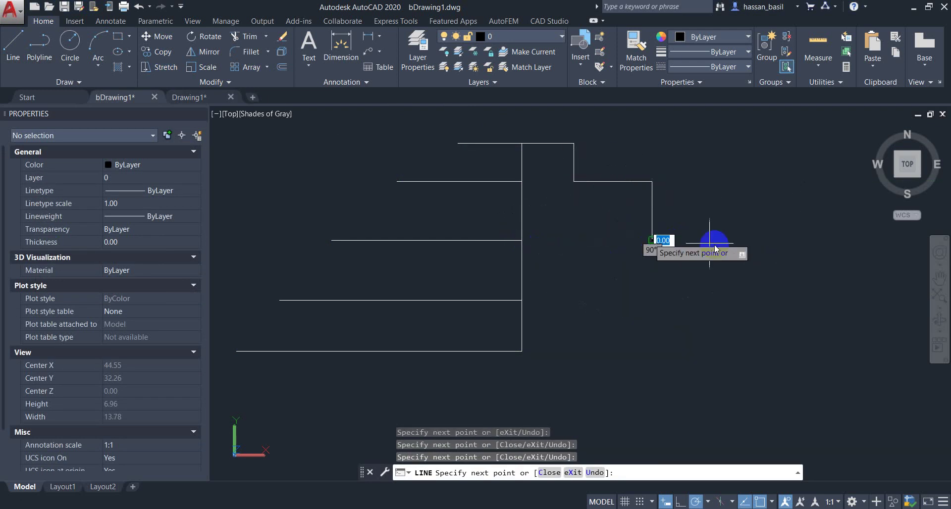
{"action": "left_click", "coordinate": [768, 240]}
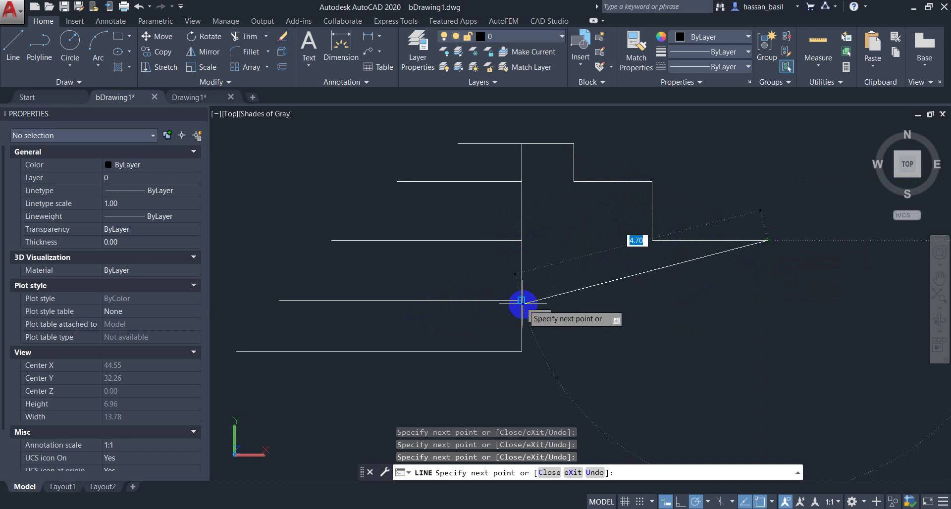
{"action": "left_click", "coordinate": [768, 297]}
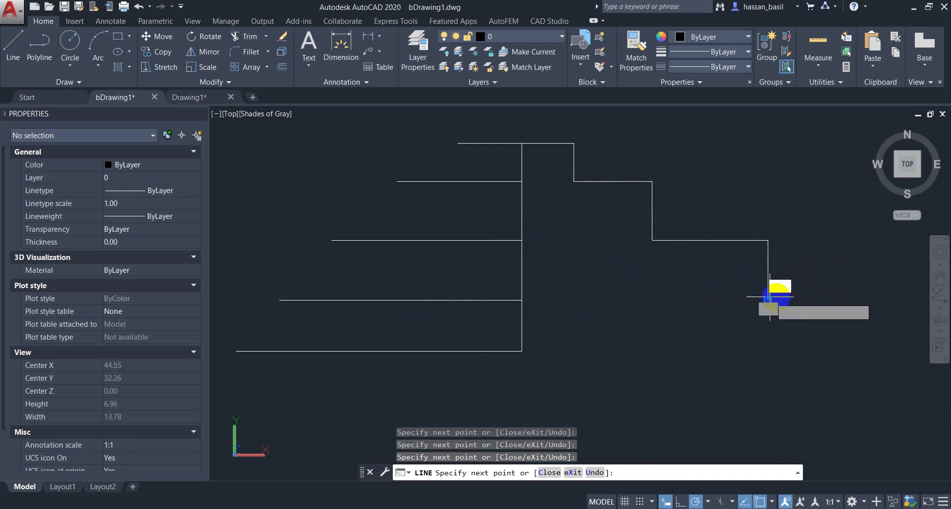
{"action": "left_click", "coordinate": [833, 300]}
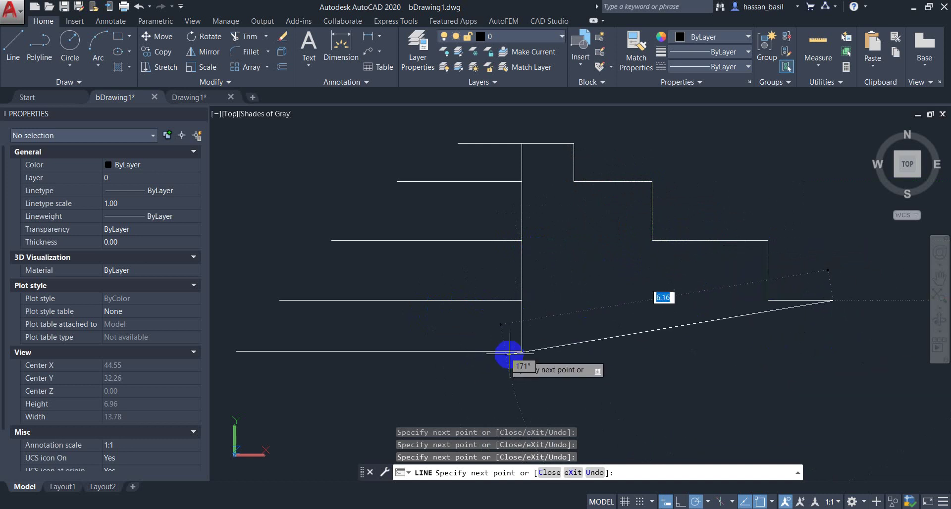
{"action": "left_click", "coordinate": [832, 349]}
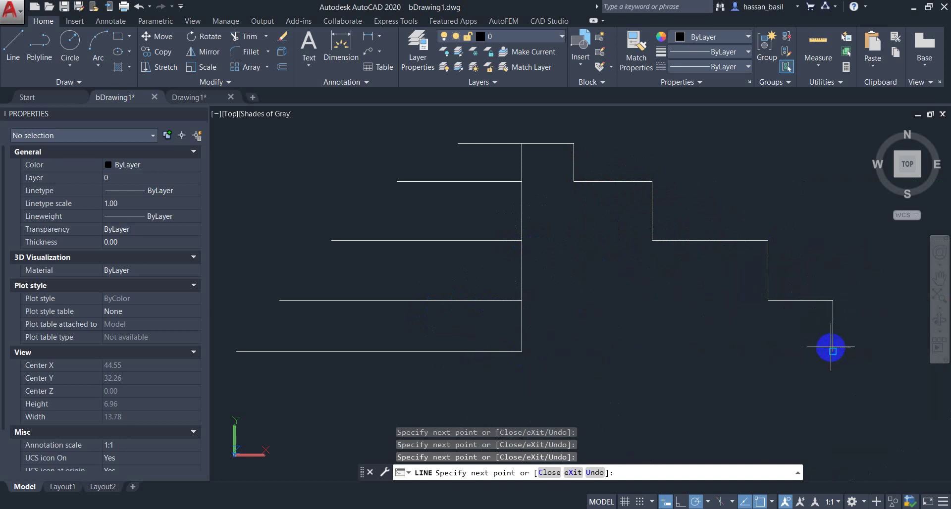
{"action": "left_click", "coordinate": [525, 351]}
{"action": "key", "text": "Escape"}
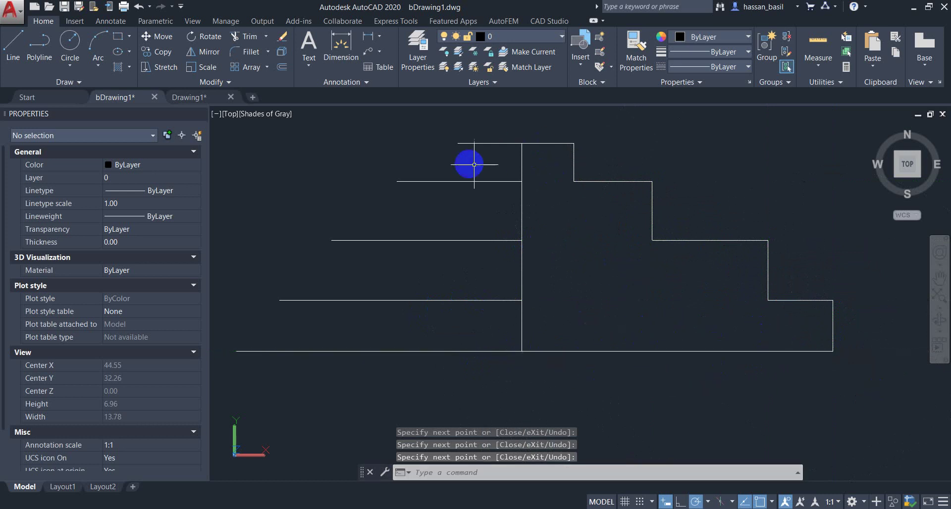
- Review the story shears and lateral forces in the Excel sheet and return to the AutoCAD diagram
{"action": "key", "text": "alt+Tab"}
{"action": "left_click", "coordinate": [486, 209]}
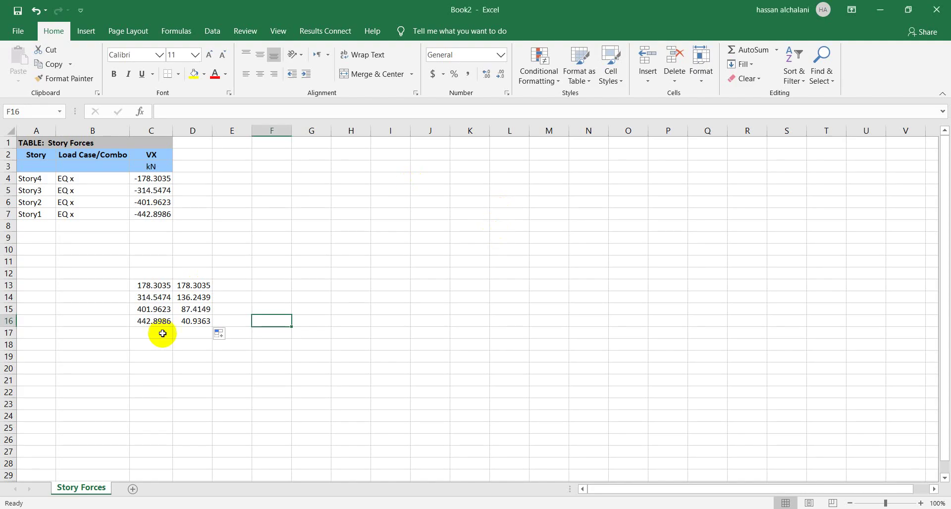
{"action": "key", "text": "alt+Tab"}
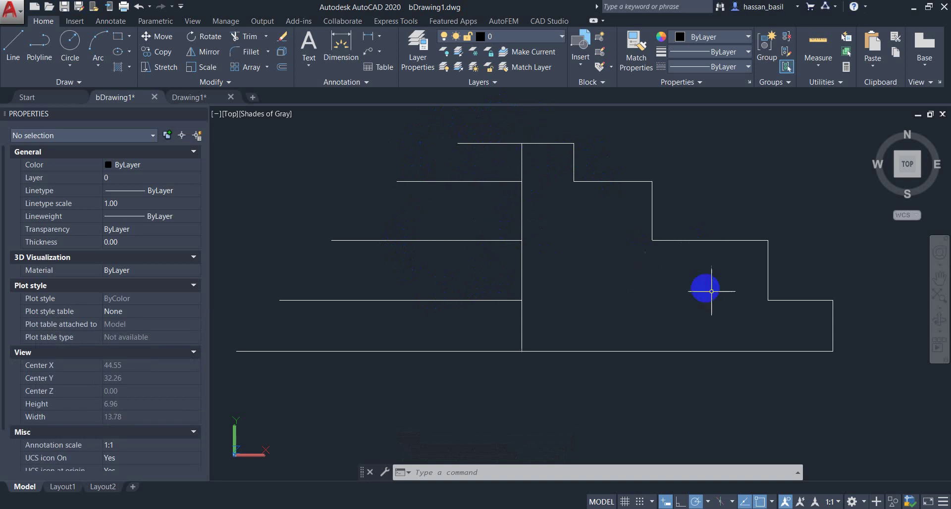
- Select the five horizontal lines beside the vertical line and compare them with the stepped shear profile
{"action": "left_click", "coordinate": [481, 142]}
{"action": "left_click", "coordinate": [367, 357]}
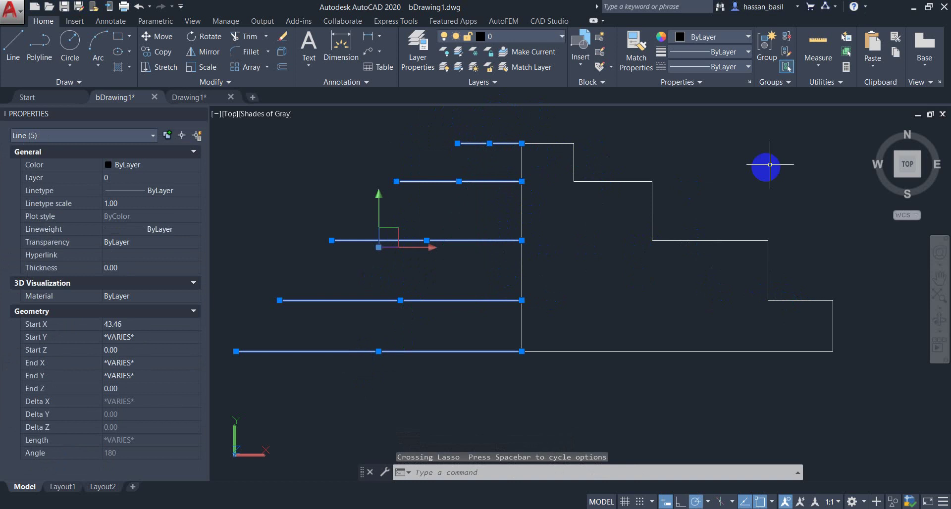
{"action": "left_click", "coordinate": [772, 150]}
{"action": "left_click", "coordinate": [698, 187]}
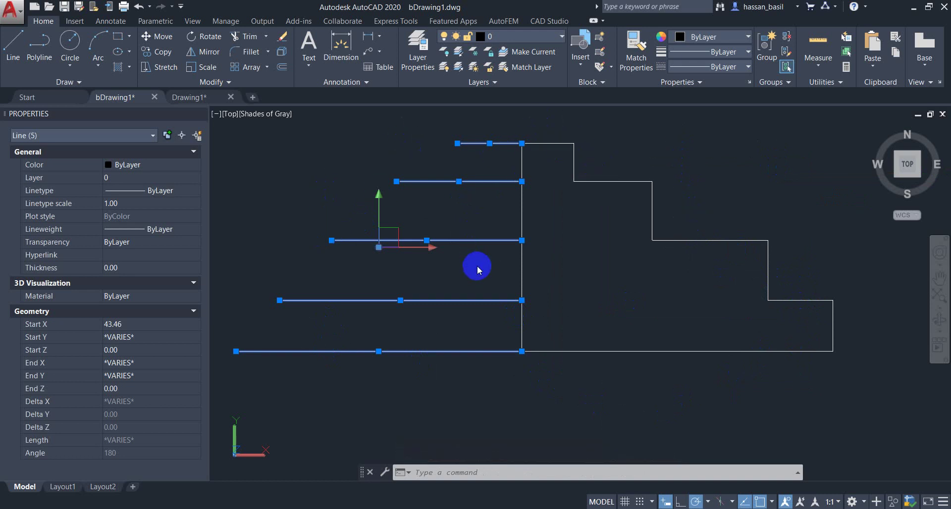
- Switch to Excel and copy the lateral forces in D13:D16 into D4:D7 of the Story Forces table
{"action": "key", "text": "alt+Tab"}
{"action": "left_click_drag", "start_coordinate": [201, 279], "coordinate": [197, 322]}
{"action": "key", "text": "ctrl+c"}
{"action": "left_click", "coordinate": [192, 185]}
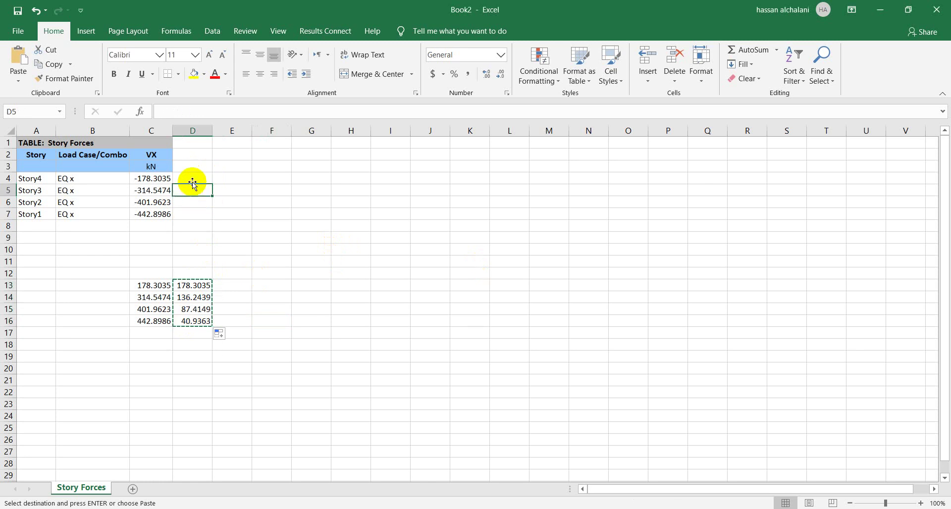
{"action": "key", "text": "ctrl+v"}
- Copy the header cells C1:C3 to D1:D3 and rename the header in C2 as Fi
{"action": "left_click_drag", "start_coordinate": [148, 152], "coordinate": [153, 161]}
{"action": "key", "text": "ctrl+c"}
{"action": "left_click", "coordinate": [190, 146]}
{"action": "key", "text": "ctrl+v"}
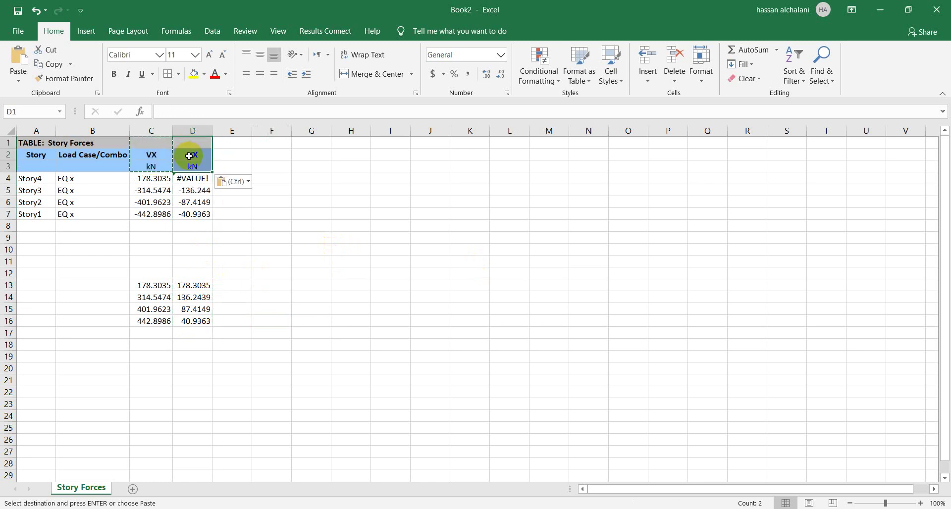
{"action": "left_click", "coordinate": [195, 157]}
{"action": "key", "text": "Escape"}
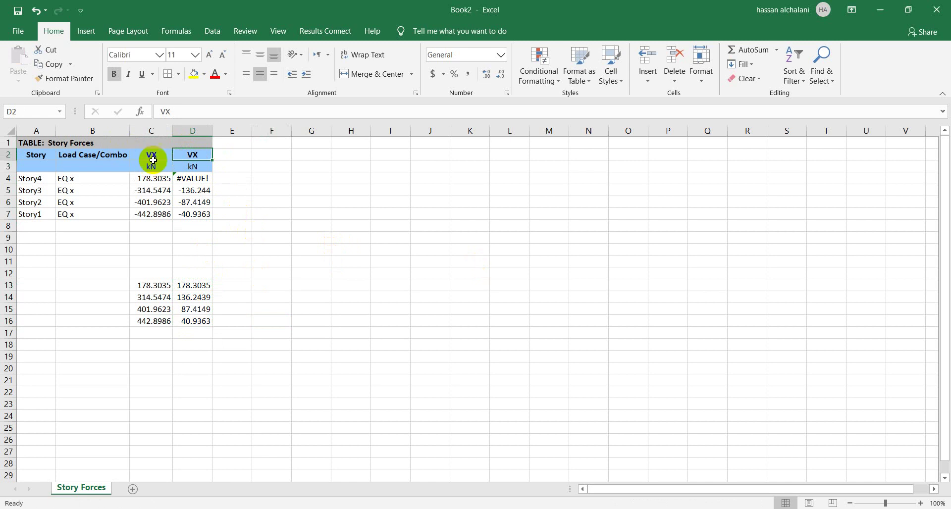
{"action": "left_click", "coordinate": [161, 160]}
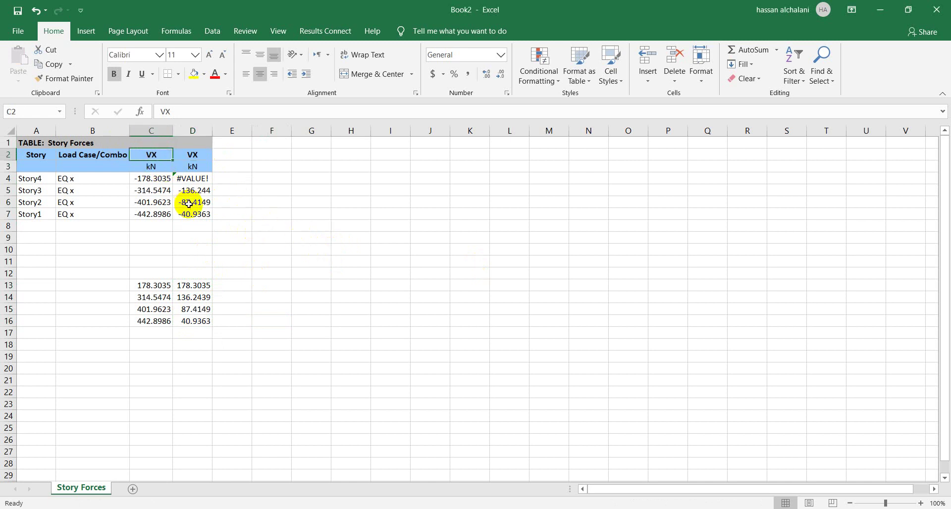
{"action": "type", "text": "Fi"}
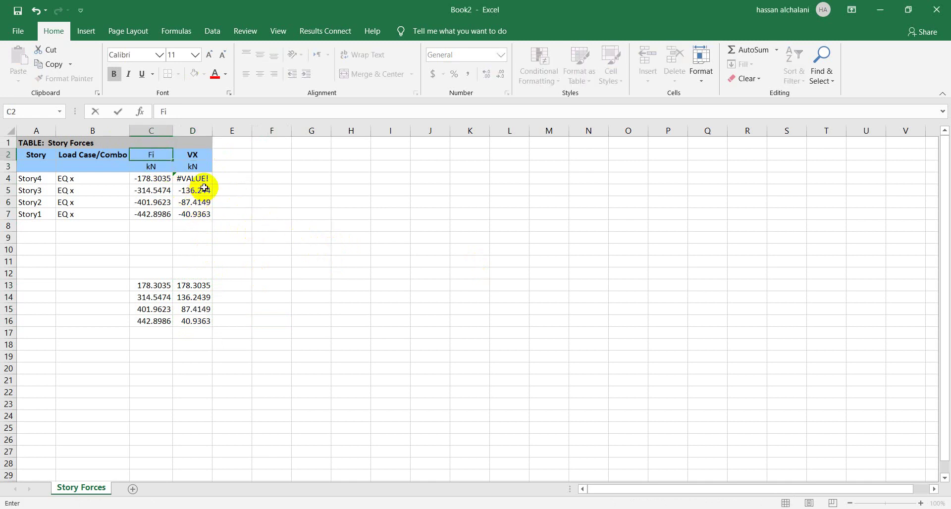
- Try to paste the lateral forces from D13:D16 over C4:C7 and undo the paste
{"action": "left_click_drag", "start_coordinate": [194, 283], "coordinate": [191, 309]}
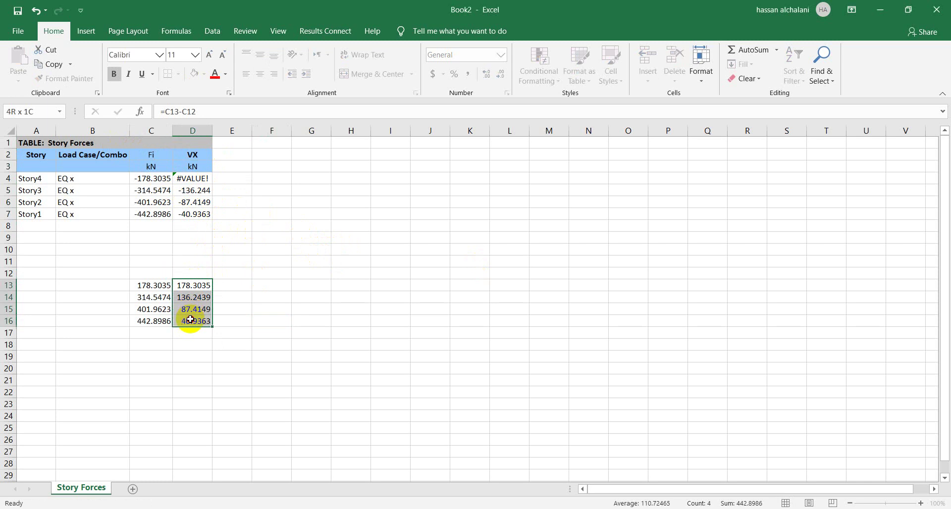
{"action": "key", "text": "ctrl+c"}
{"action": "left_click", "coordinate": [152, 179]}
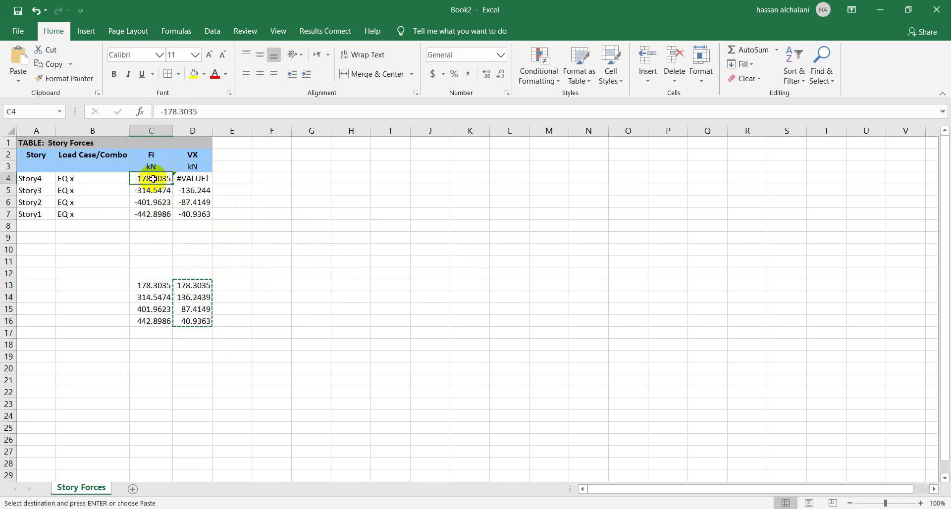
{"action": "left_click_drag", "start_coordinate": [152, 179], "coordinate": [153, 214]}
{"action": "key", "text": "ctrl+v"}
{"action": "key", "text": "ctrl+z"}
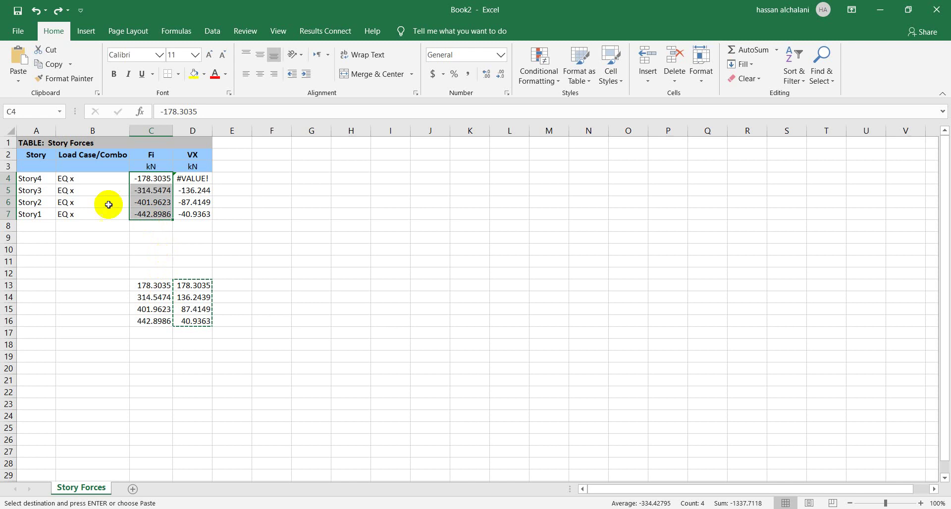
- Create a blank workbook and copy the Story Forces table headers A1:D3 from Book2 into it at A1
{"action": "left_click", "coordinate": [24, 31]}
{"action": "left_click", "coordinate": [73, 68]}
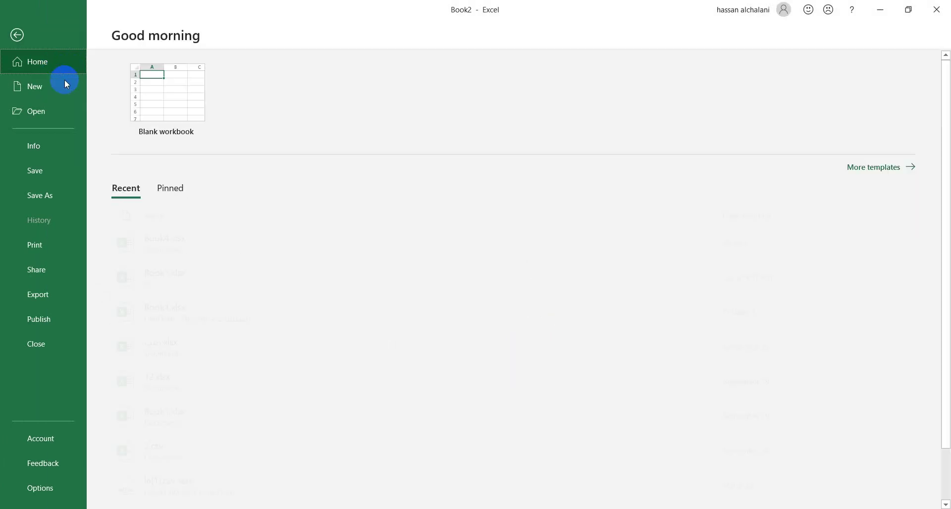
{"action": "left_click", "coordinate": [193, 122]}
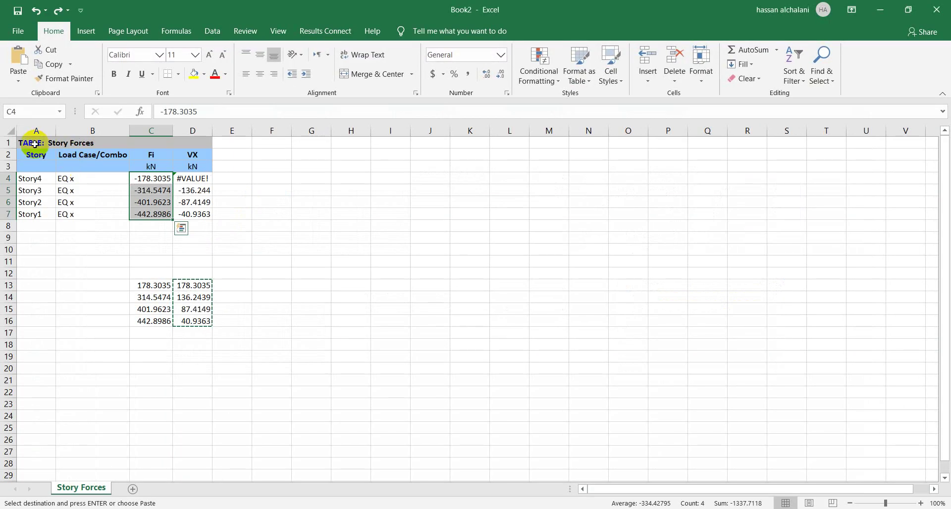
{"action": "left_click_drag", "start_coordinate": [35, 145], "coordinate": [201, 169]}
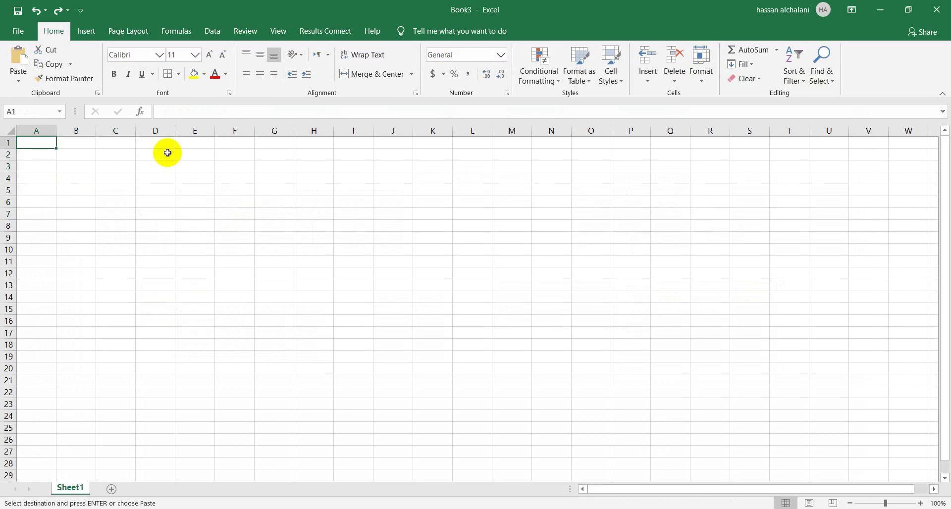
{"action": "key", "text": "ctrl+v"}
{"action": "left_click", "coordinate": [138, 191]}
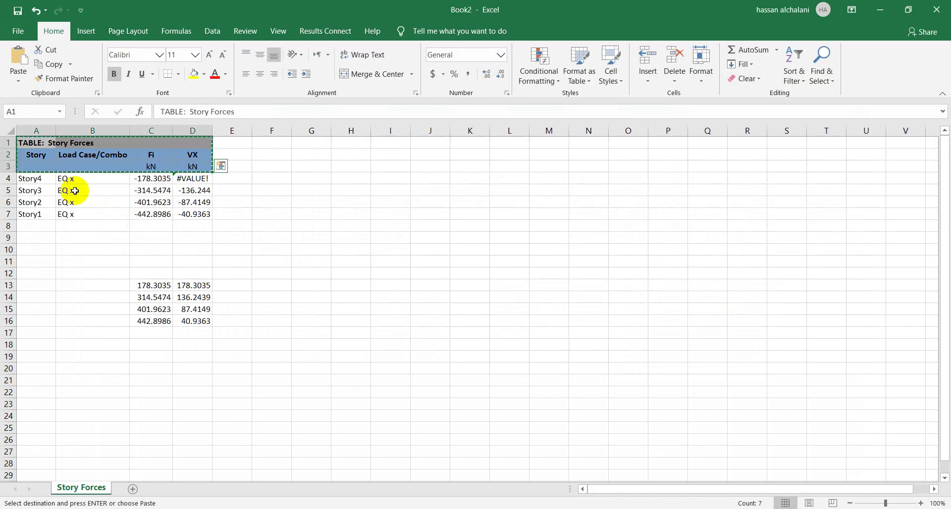
- Copy the story names and load cases in A4:B7 of Book2 into the new workbook at A4
{"action": "left_click_drag", "start_coordinate": [31, 179], "coordinate": [70, 216]}
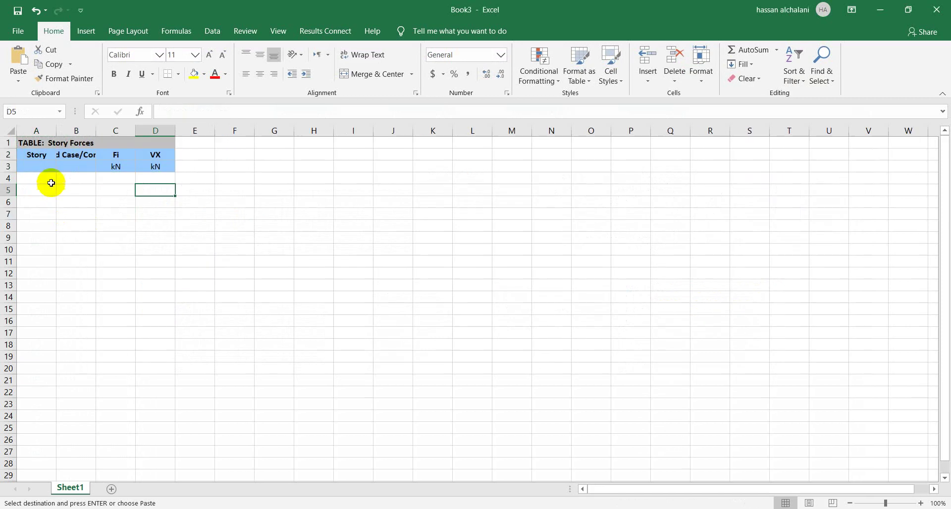
{"action": "left_click", "coordinate": [47, 181]}
{"action": "key", "text": "ctrl+v"}
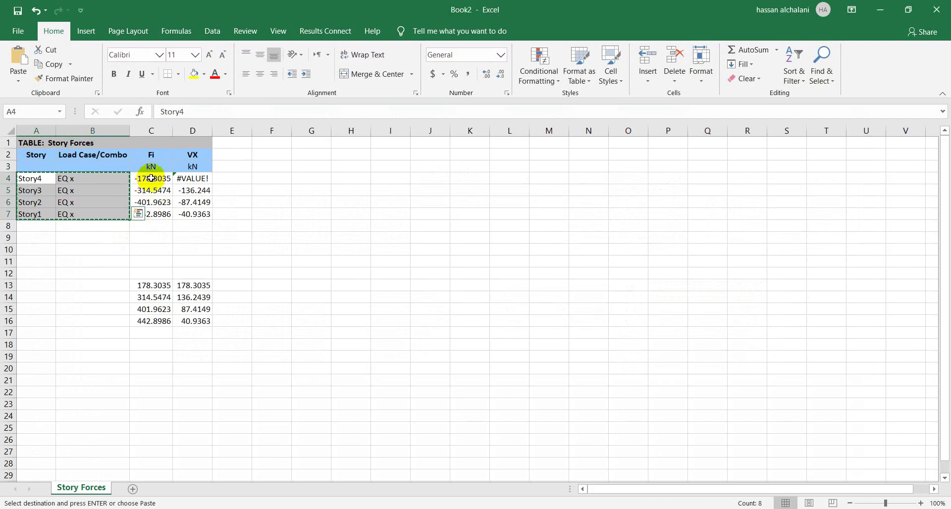
- Try to paste the lateral forces from D13:D16 of Book2 into C4:C7 of Book3 and undo the paste
{"action": "left_click_drag", "start_coordinate": [196, 286], "coordinate": [196, 317]}
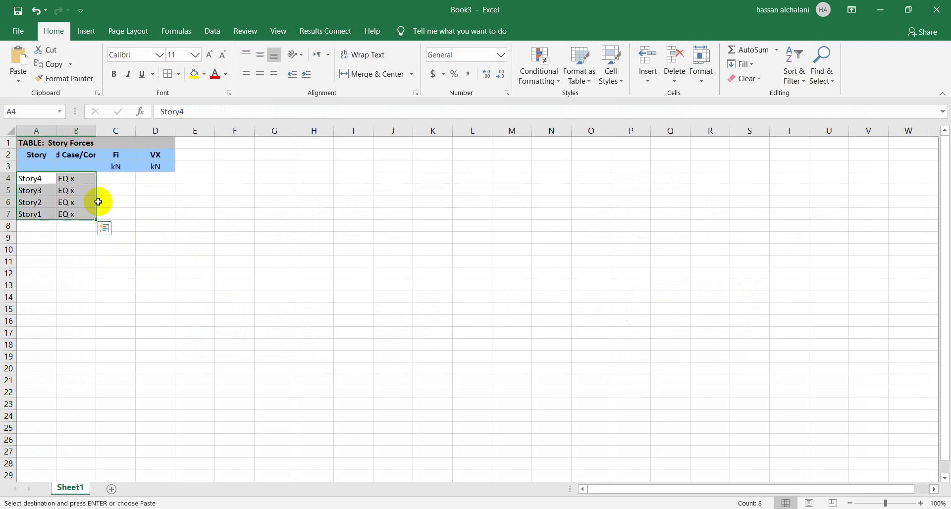
{"action": "left_click", "coordinate": [104, 180]}
{"action": "key", "text": "ctrl+v"}
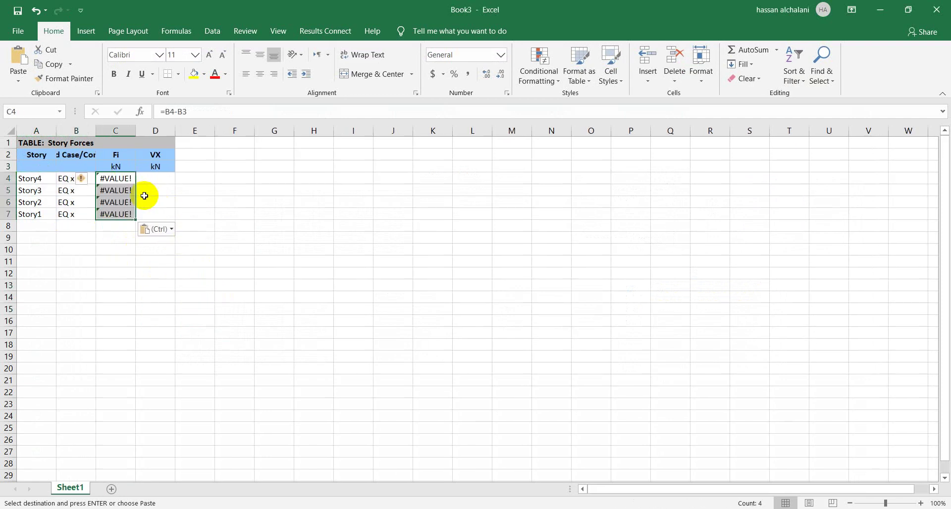
{"action": "key", "text": "ctrl+z"}
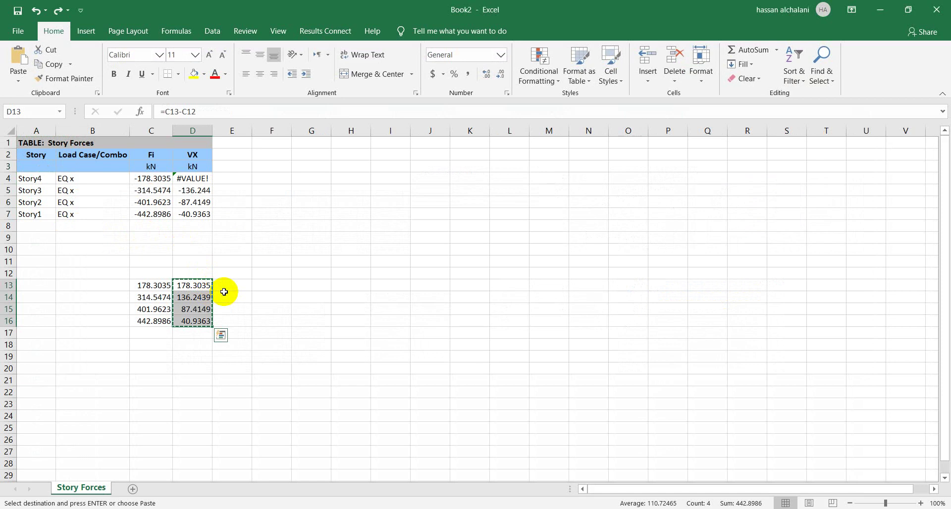
- Try to enter the Story4 lateral force manually in C4 of Book3, starting with 178, and return to Book2
{"action": "left_click", "coordinate": [225, 289]}
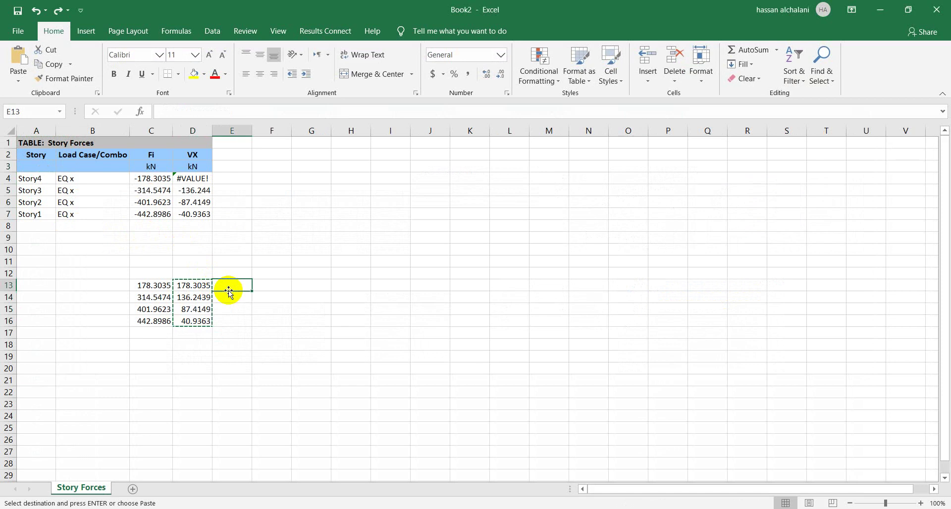
{"action": "key", "text": "Escape"}
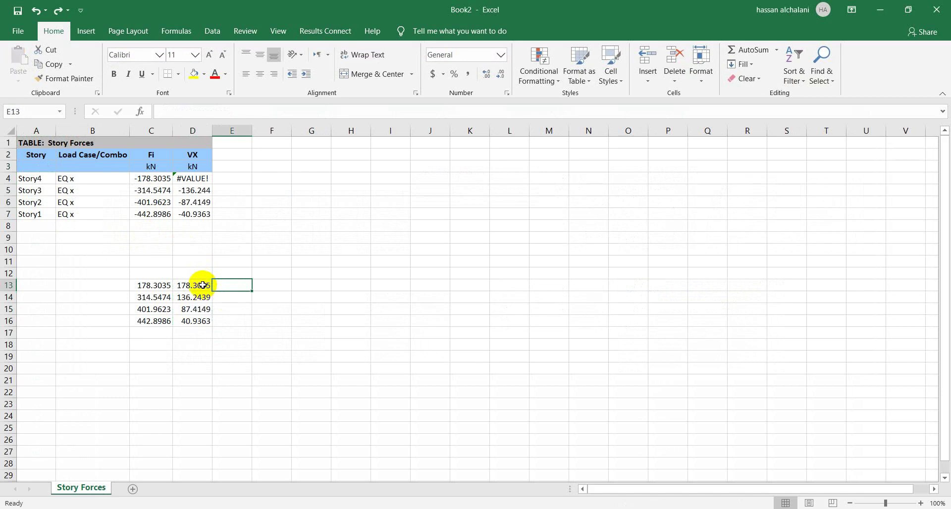
{"action": "left_click", "coordinate": [202, 286]}
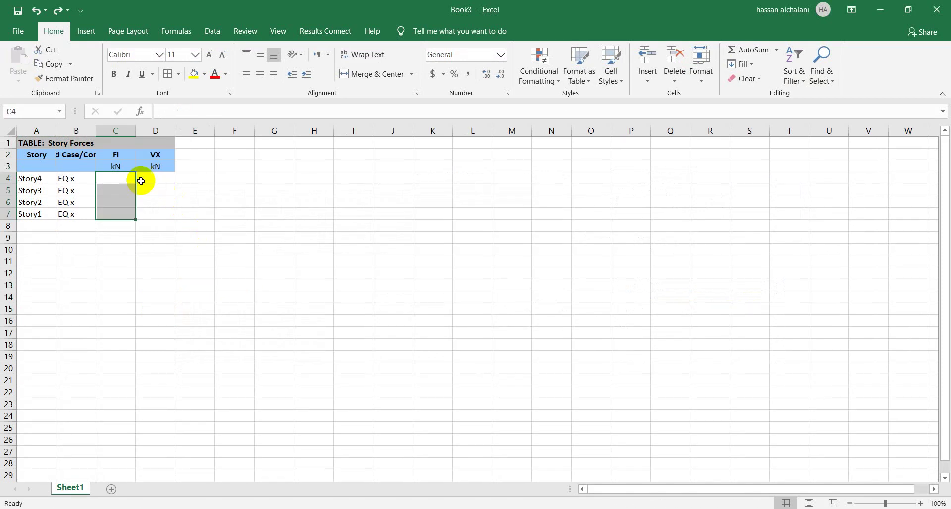
{"action": "left_click", "coordinate": [133, 180]}
{"action": "type", "text": "1"}
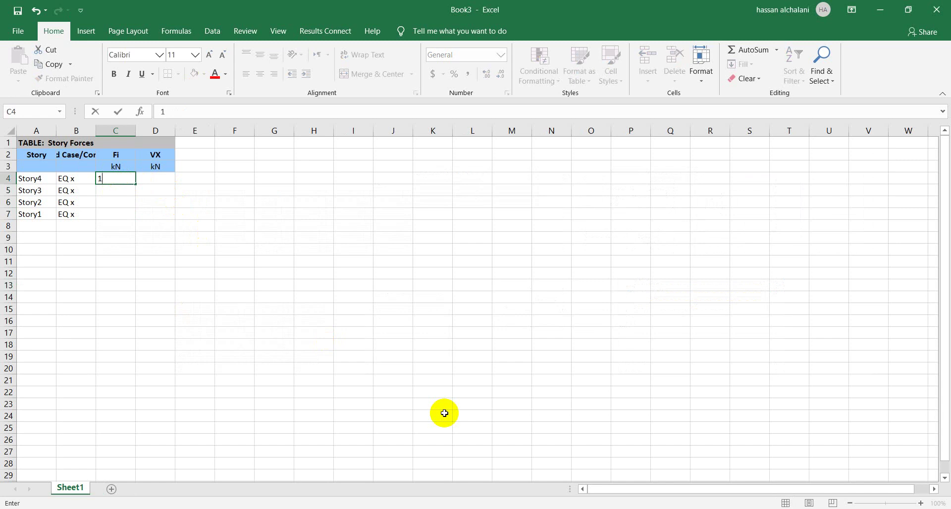
{"action": "type", "text": "78."}
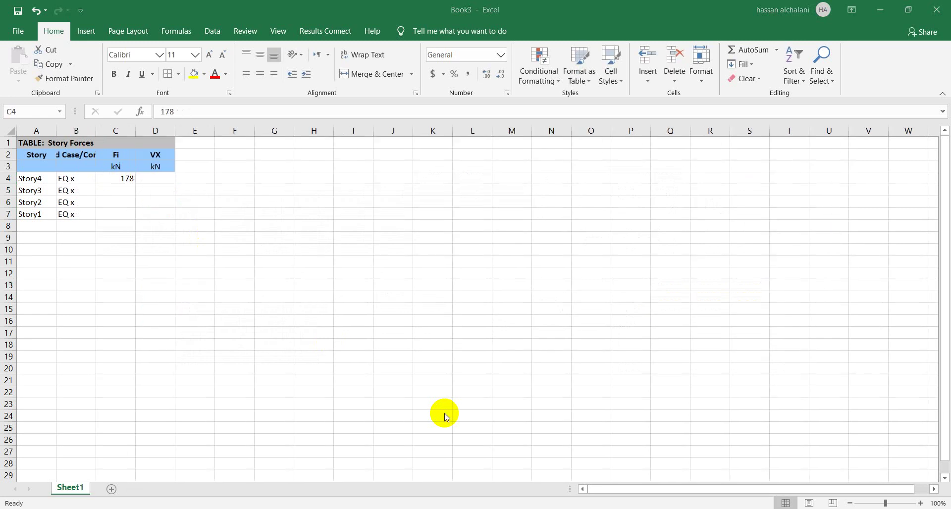
{"action": "type", "text": "303"}
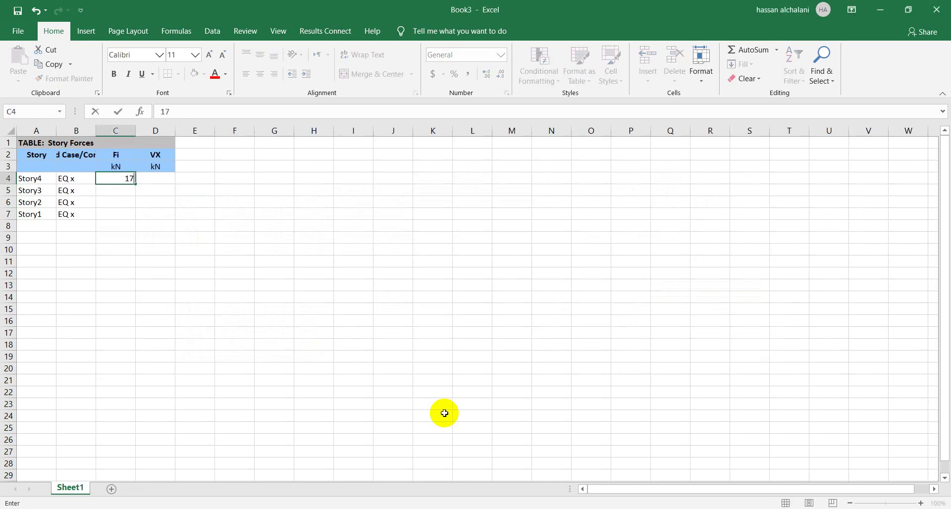
{"action": "type", "text": "5"}
{"action": "key", "text": "Return"}
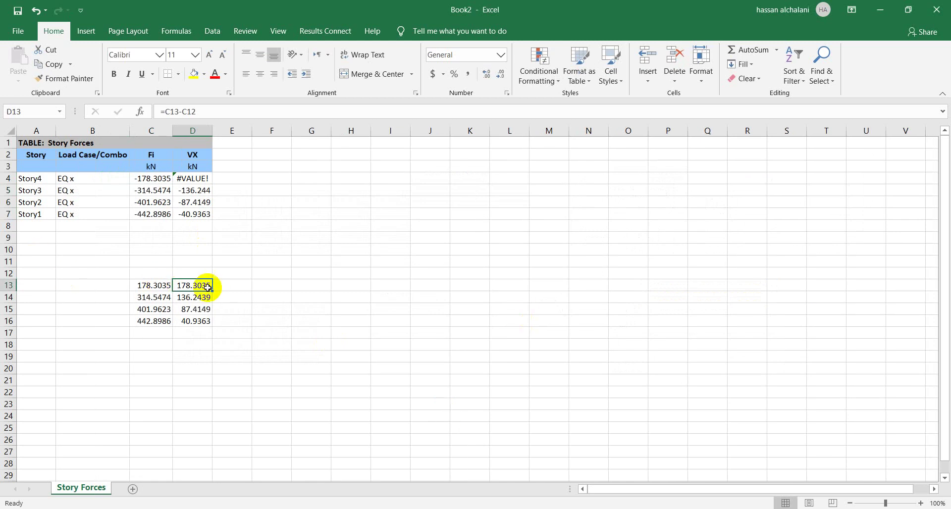
- Enter the lateral forces 178.3035, 136.2439, 87.4149 and 40.9363 as plain values in E13:E16 of Book2
{"action": "left_click", "coordinate": [241, 287]}
{"action": "type", "text": "1"}
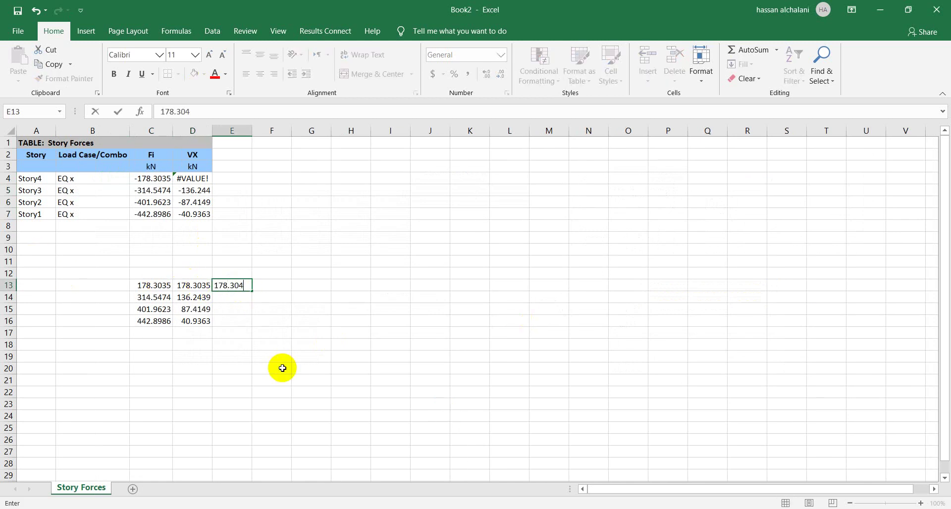
{"action": "type", "text": "78.3036"}
{"action": "key", "text": "Return"}
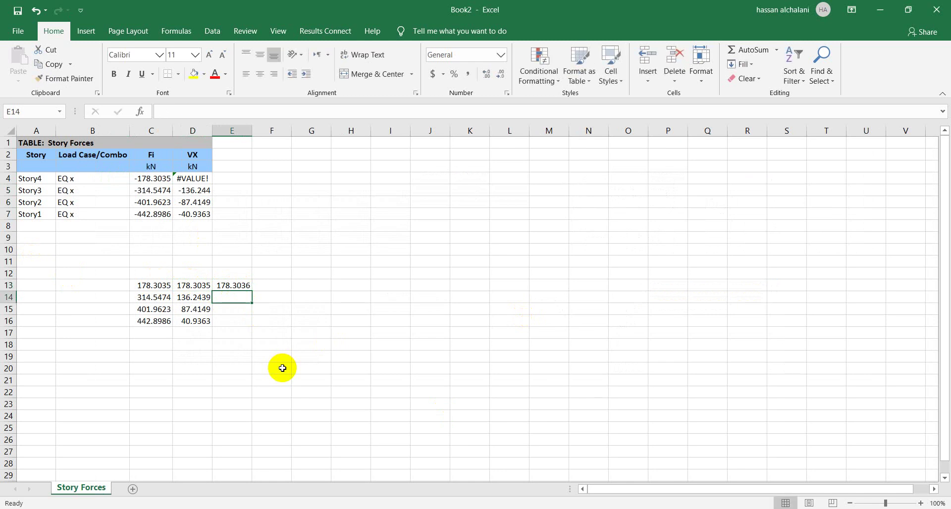
{"action": "type", "text": "7"}
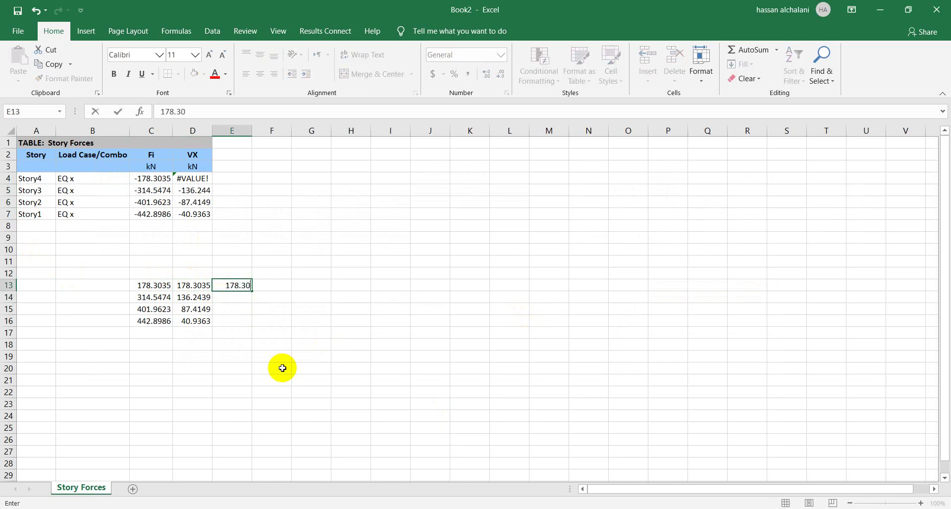
{"action": "type", "text": "136.24"}
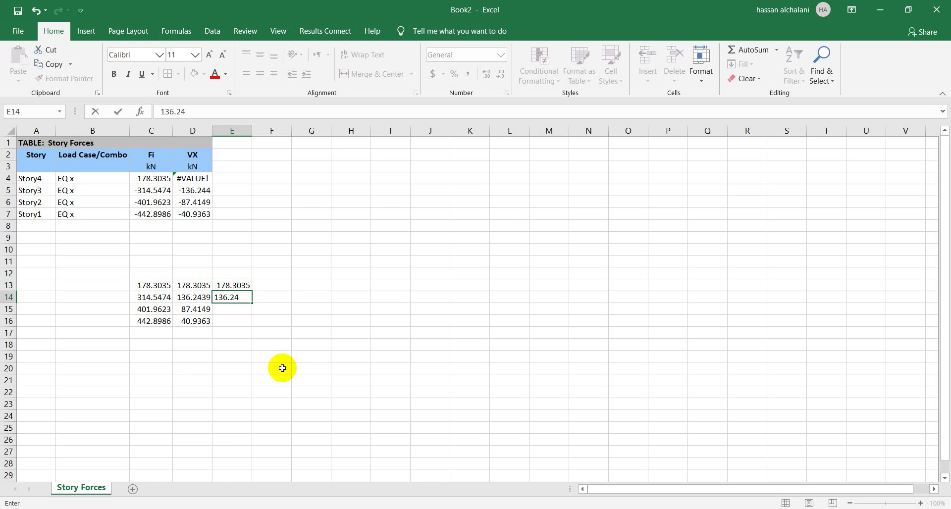
{"action": "type", "text": "39"}
{"action": "key", "text": "Return"}
{"action": "type", "text": "87.4149"}
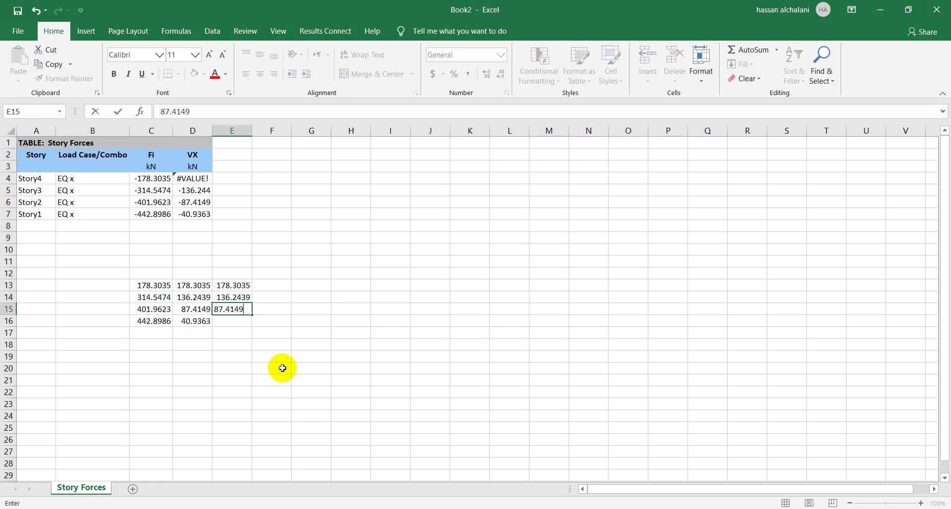
{"action": "key", "text": "Return"}
{"action": "type", "text": "40,"}
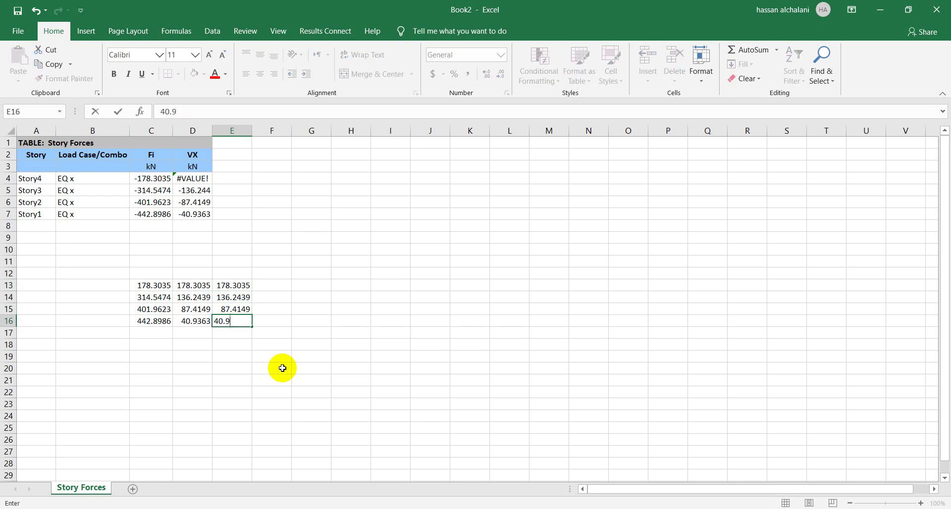
{"action": "key", "text": "Return"}
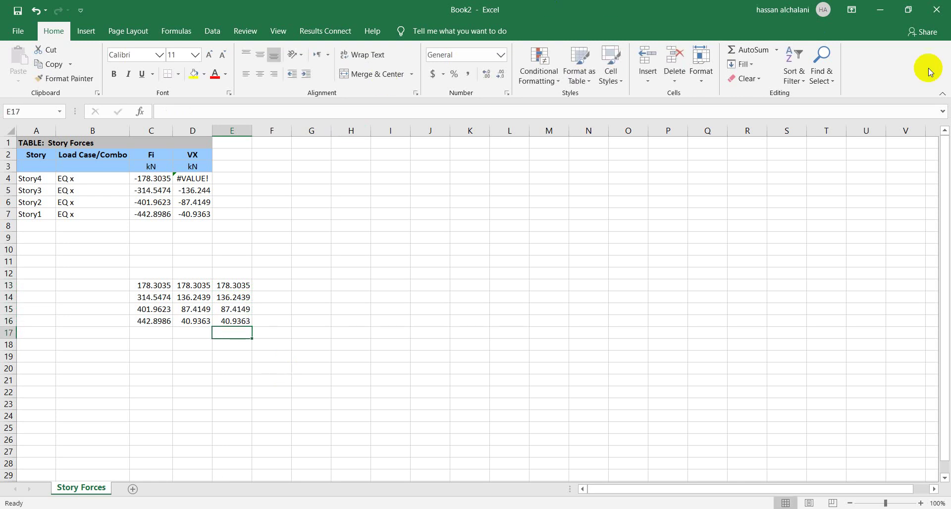
- Total E13:E16 in E17 and compare the sum with the base shear in the ETABS Auto Seismic - ASCE 7-10 table
{"action": "left_click", "coordinate": [743, 50]}
{"action": "key", "text": "Return"}
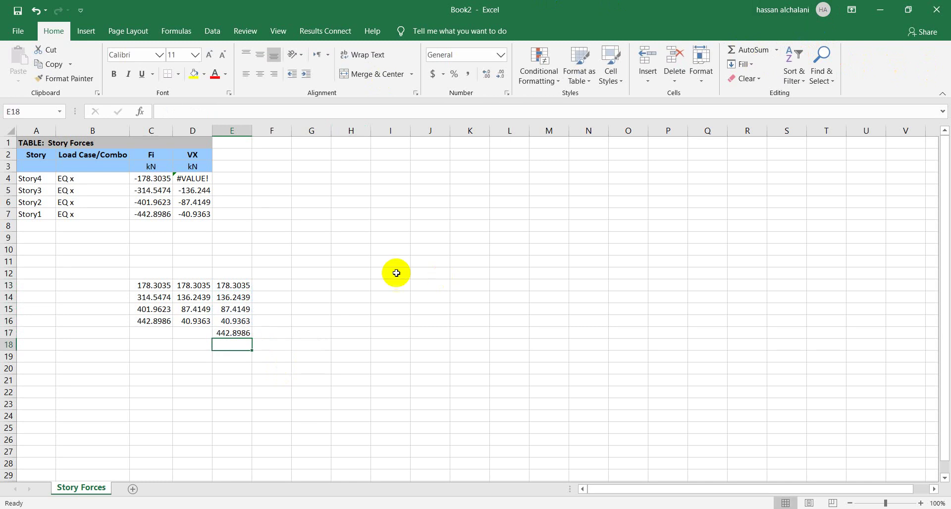
{"action": "key", "text": "alt+Tab"}
{"action": "key", "text": "alt+Tab"}
{"action": "key", "text": "alt+Tab"}
{"action": "key", "text": "alt+Tab"}
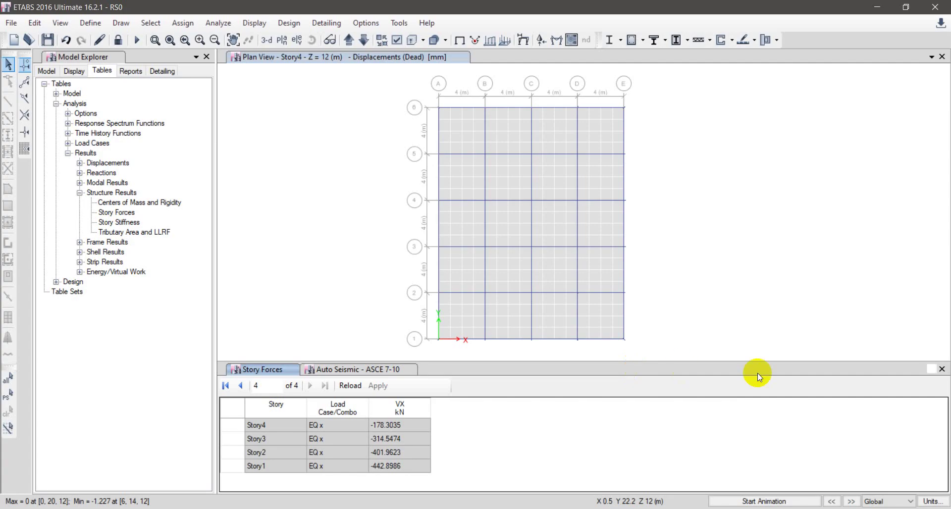
{"action": "left_click", "coordinate": [342, 369]}
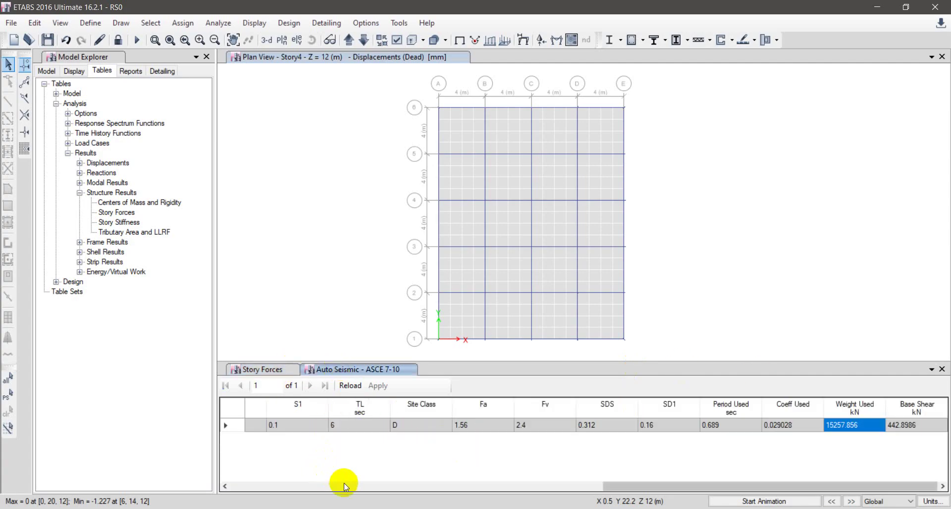
{"action": "left_click", "coordinate": [919, 427]}
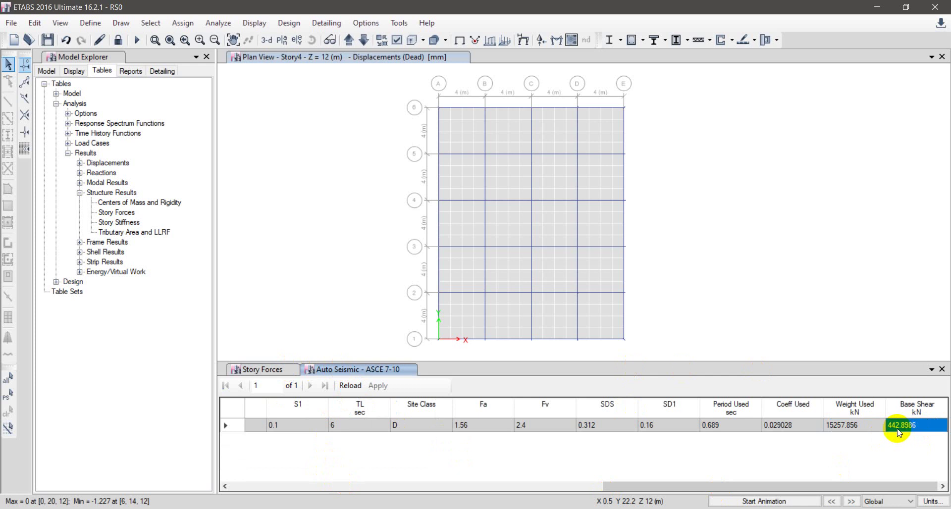
{"action": "key", "text": "alt+Tab"}
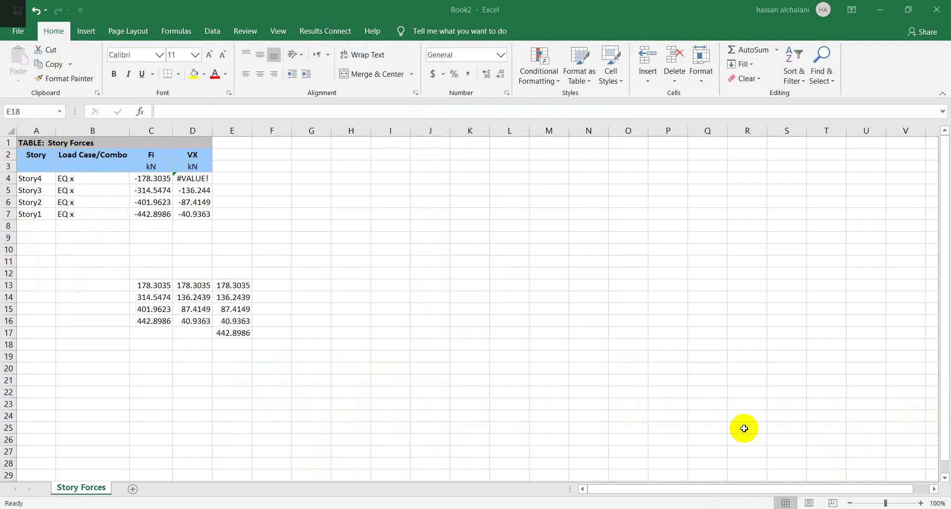
- Copy the force values from E13:E16 over the Fi cells C4:C7 and clear the helper range C13:E17
{"action": "left_click", "coordinate": [238, 343]}
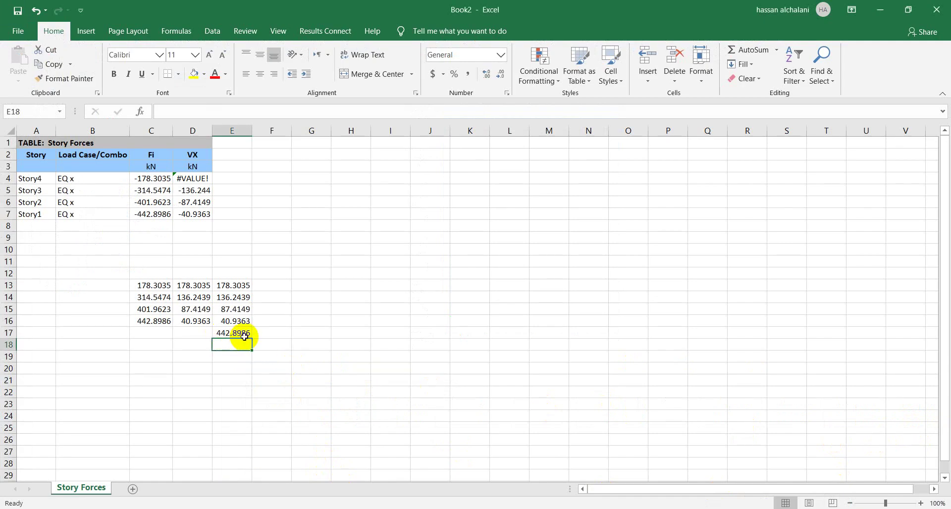
{"action": "left_click_drag", "start_coordinate": [233, 287], "coordinate": [233, 321]}
{"action": "key", "text": "ctrl+c"}
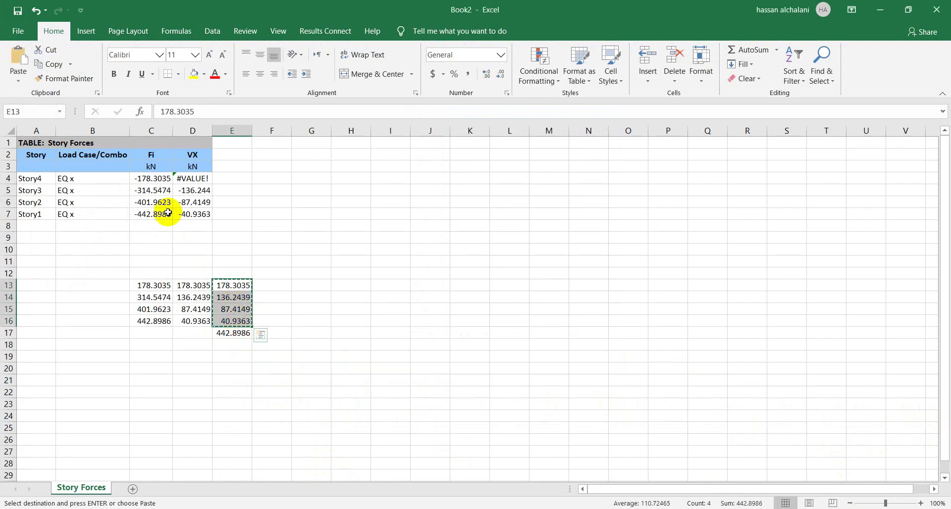
{"action": "left_click_drag", "start_coordinate": [148, 178], "coordinate": [148, 215]}
{"action": "left_click", "coordinate": [144, 175]}
{"action": "key", "text": "ctrl+v"}
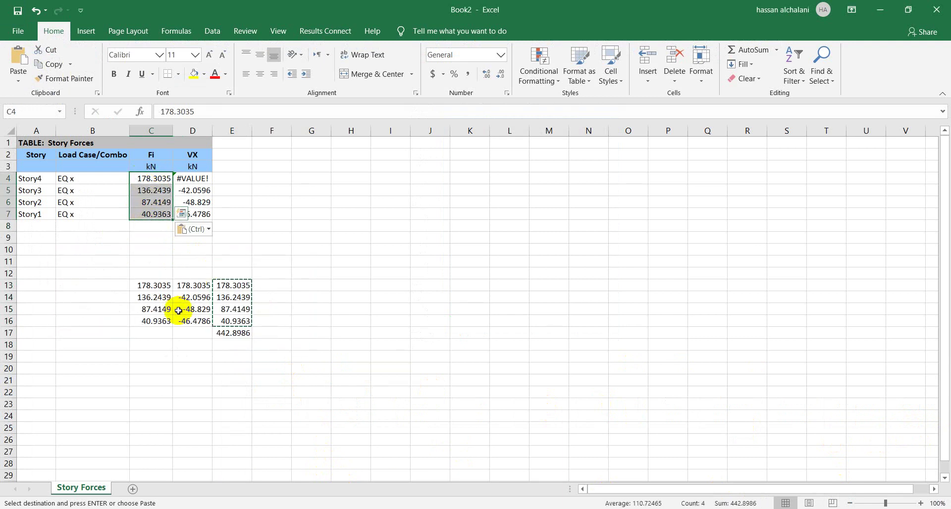
{"action": "left_click_drag", "start_coordinate": [139, 299], "coordinate": [224, 333]}
{"action": "key", "text": "Delete"}
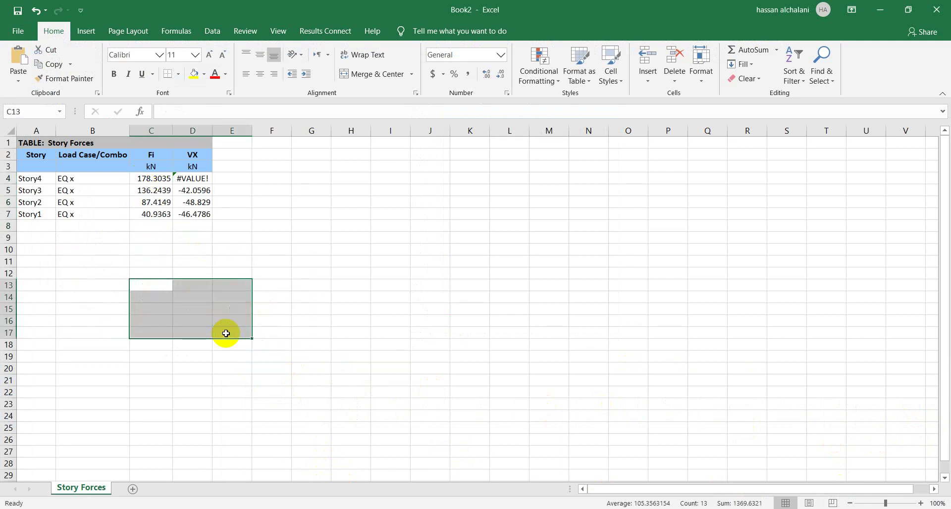
- Total the Fi forces C4:C7 with a SUM formula in C8 and label it V in B8
{"action": "left_click", "coordinate": [215, 232]}
{"action": "left_click", "coordinate": [153, 229]}
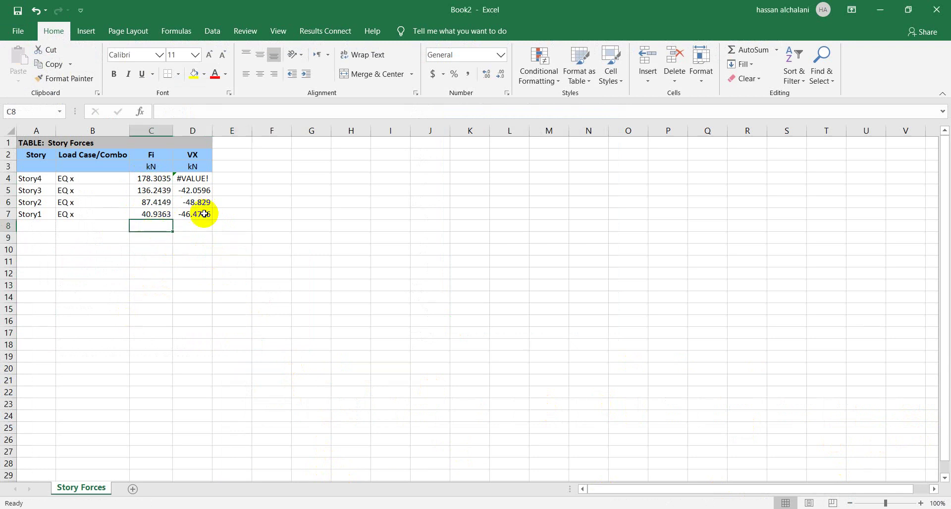
{"action": "left_click", "coordinate": [738, 50]}
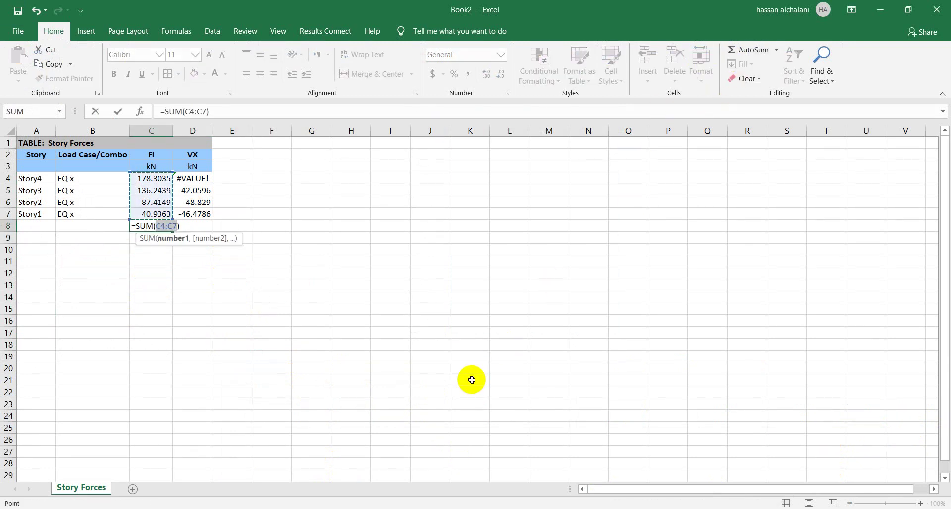
{"action": "key", "text": "Return"}
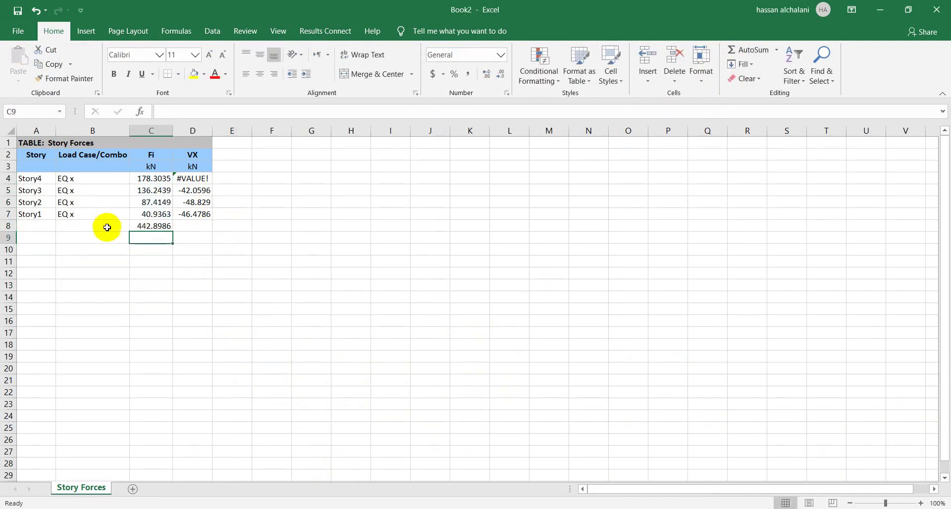
{"action": "left_click", "coordinate": [106, 226]}
{"action": "type", "text": "V"}
{"action": "left_click", "coordinate": [193, 250]}
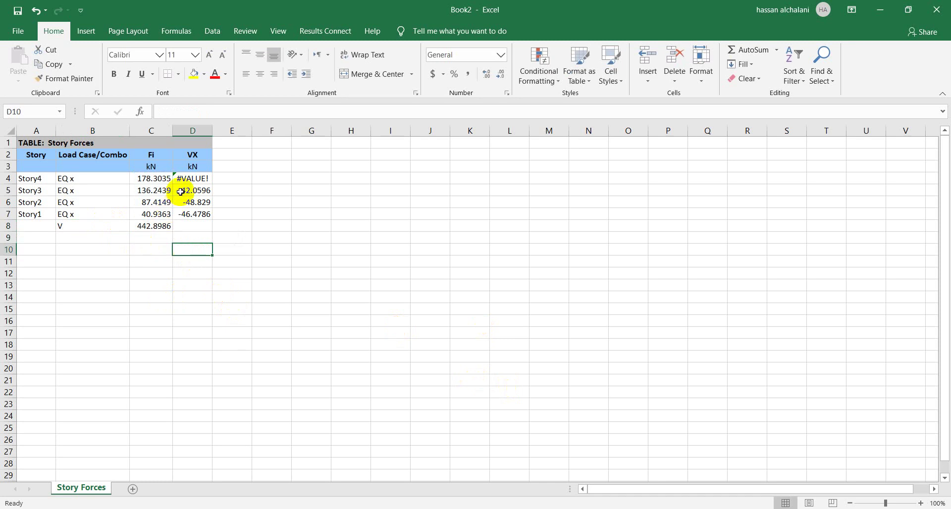
- Rename the column header in D2 as Wi
{"action": "left_click", "coordinate": [194, 155]}
{"action": "type", "text": "Wi"}
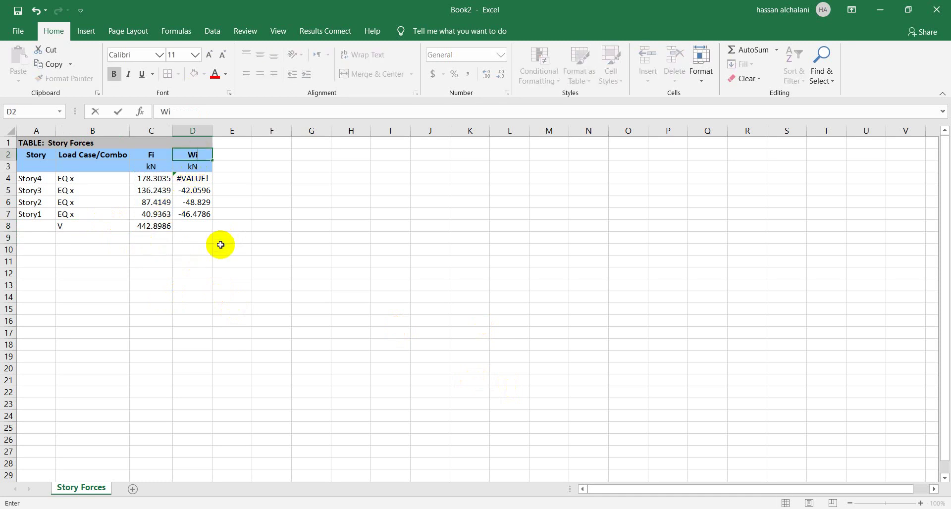
{"action": "key", "text": "Return"}
{"action": "key", "text": "Return"}
- Copy the story weight from cell A2 of Book1 into Wi cell D4 of Book2 as a value
{"action": "key", "text": "alt+Tab"}
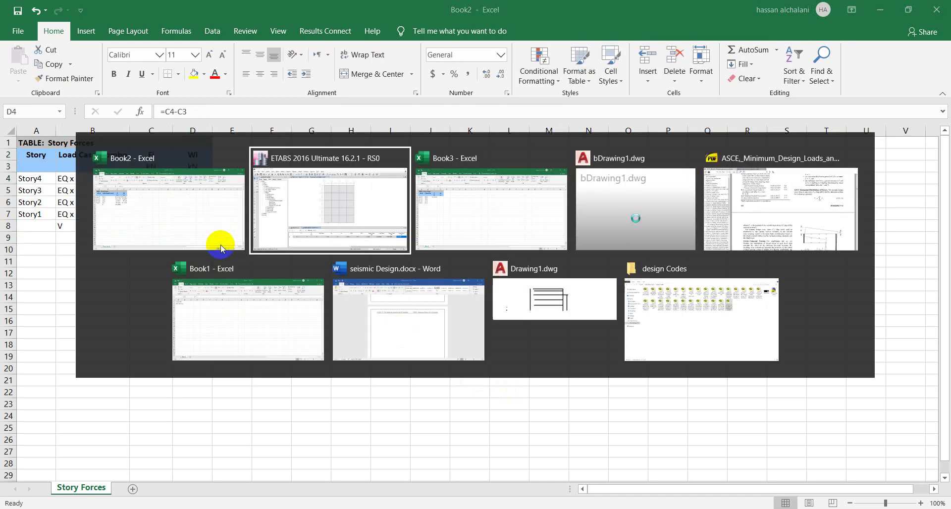
{"action": "key", "text": "alt+Tab"}
{"action": "key", "text": "alt+Tab"}
{"action": "key", "text": "alt+Tab"}
{"action": "key", "text": "alt+Tab"}
{"action": "key", "text": "alt+Tab"}
{"action": "key", "text": "alt+Tab"}
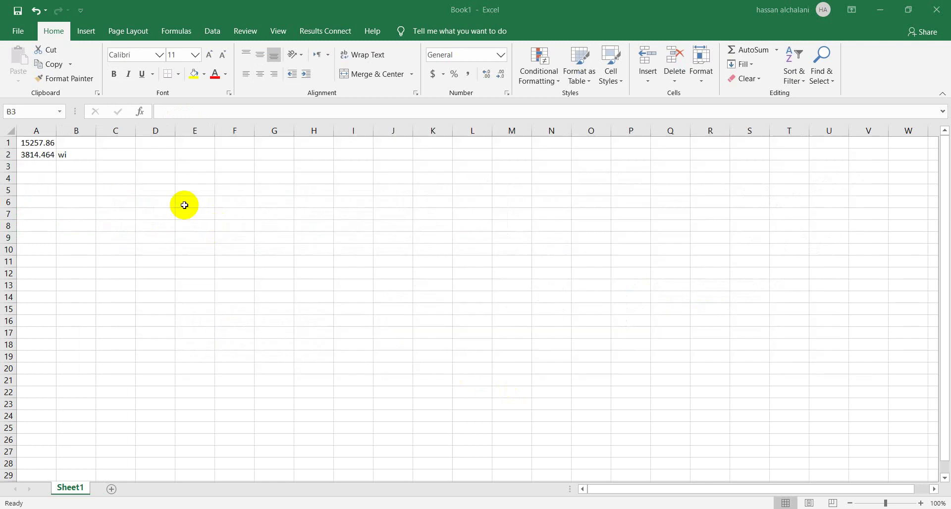
{"action": "left_click", "coordinate": [40, 154]}
{"action": "key", "text": "ctrl+c"}
{"action": "key", "text": "alt+Tab"}
{"action": "key", "text": "alt+Tab"}
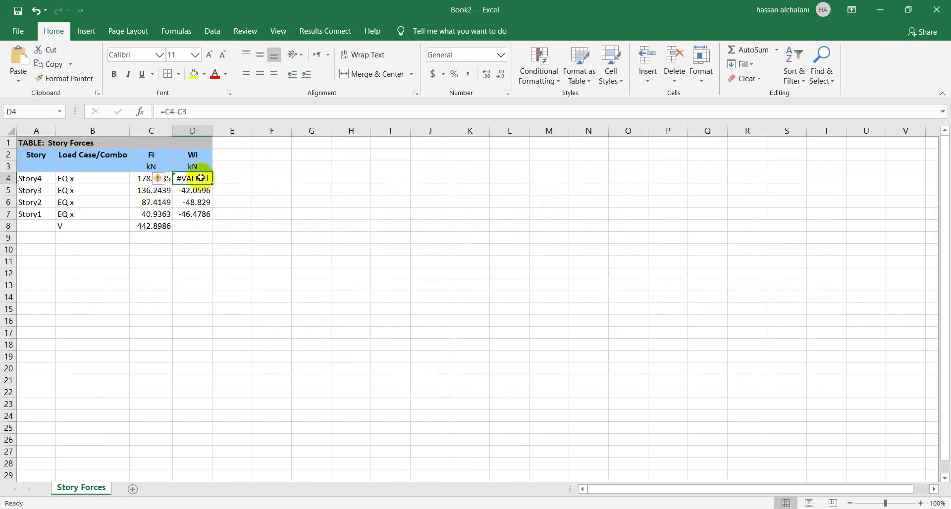
{"action": "left_click", "coordinate": [198, 179]}
{"action": "key", "text": "ctrl+v"}
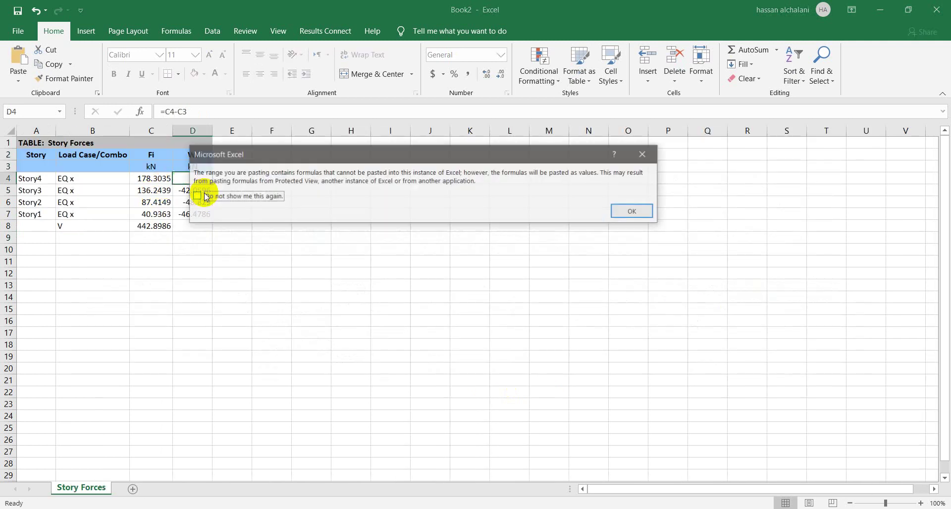
{"action": "left_click", "coordinate": [633, 211]}
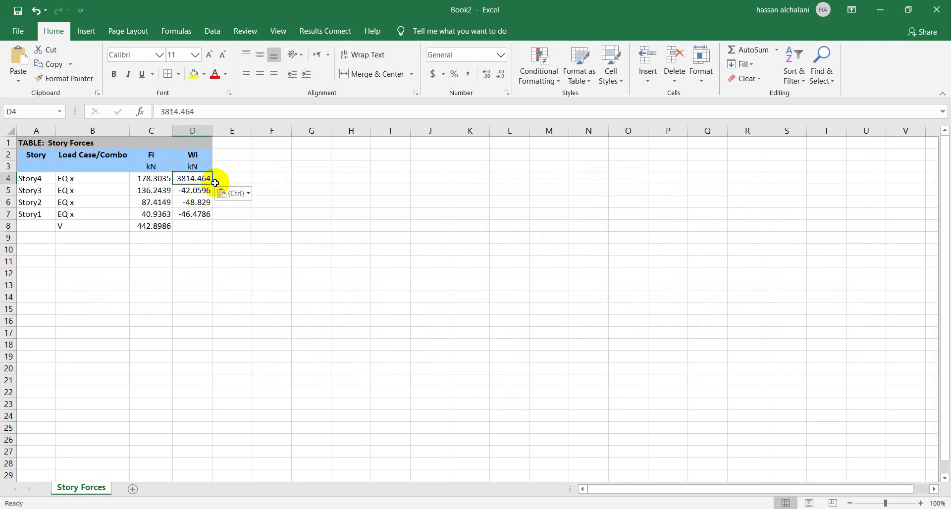
- Fill the Wi value in D4 down through D7 for all four stories
{"action": "left_click_drag", "start_coordinate": [215, 181], "coordinate": [206, 216]}
{"action": "left_click", "coordinate": [293, 190]}
{"action": "left_click", "coordinate": [193, 180]}
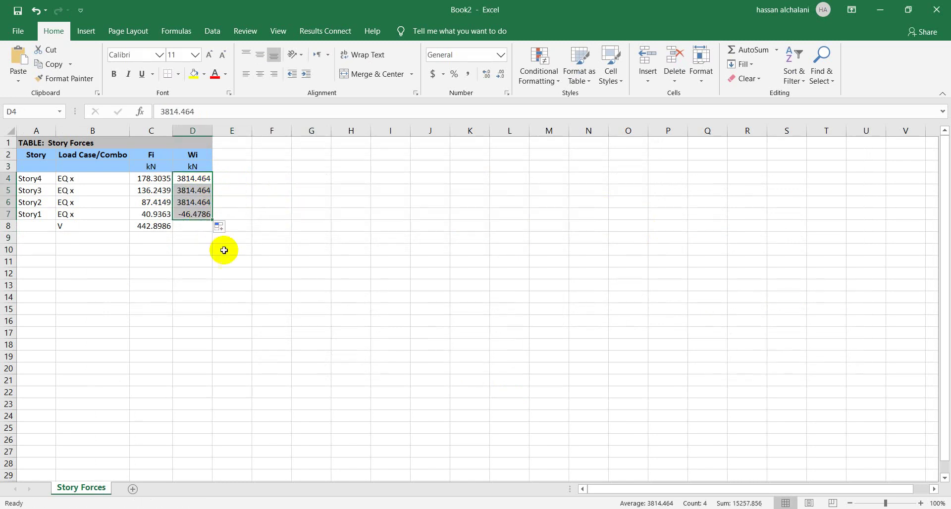
{"action": "left_click", "coordinate": [250, 250]}
- Switch to the ASCE PDF and examine which terms Eq. (18.7-22) requires for the fundamental period
{"action": "left_click", "coordinate": [226, 157]}
{"action": "key", "text": "alt+Tab"}
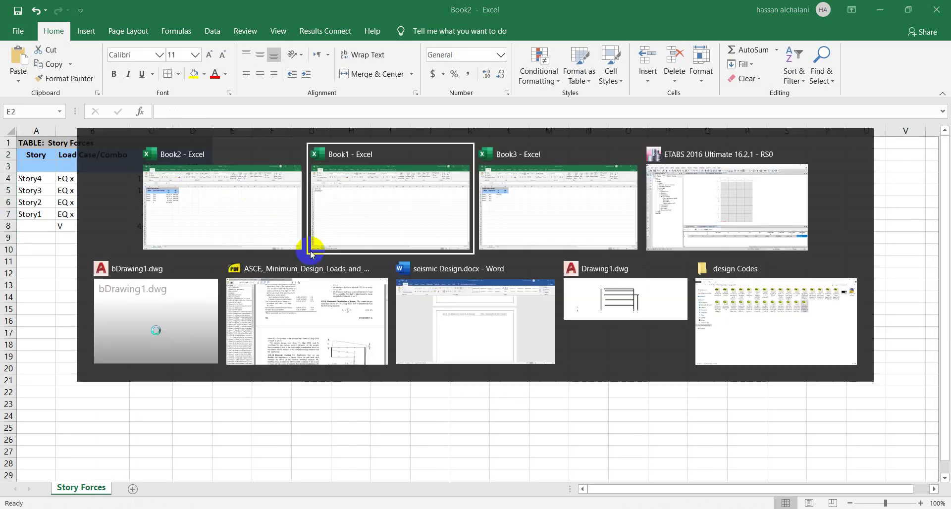
{"action": "key", "text": "alt+Tab"}
{"action": "key", "text": "alt+Tab"}
{"action": "key", "text": "alt+Tab"}
{"action": "key", "text": "alt+Tab"}
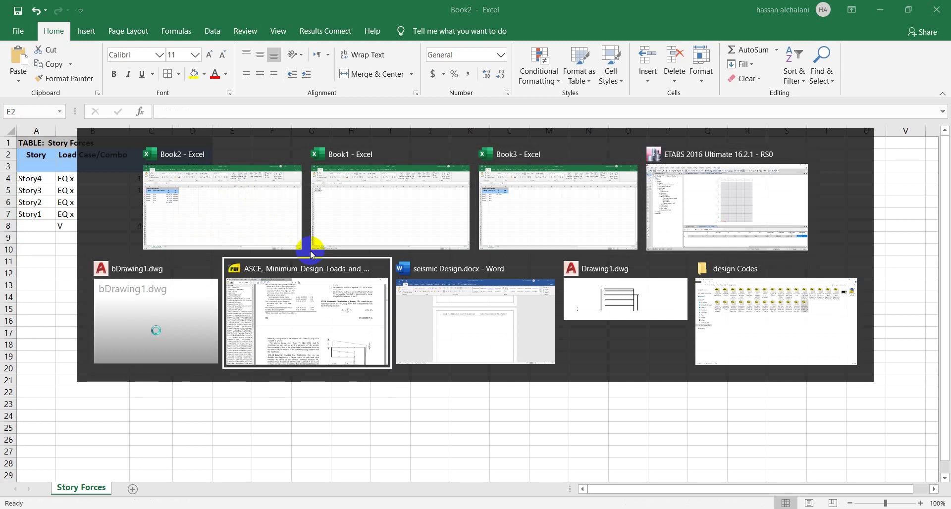
{"action": "left_click", "coordinate": [311, 255]}
{"action": "scroll", "coordinate": [418, 212], "scroll_direction": "down", "scroll_amount": 4}
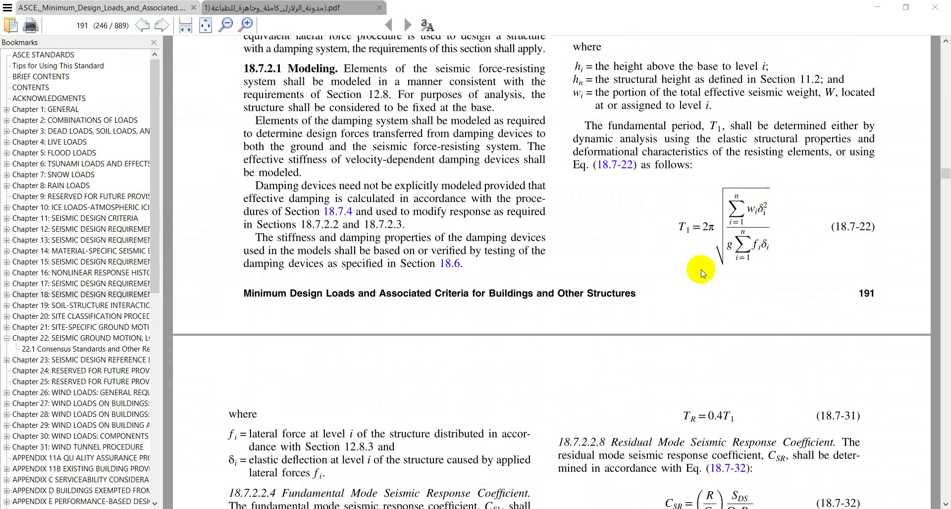
{"action": "key", "text": "alt+Tab"}
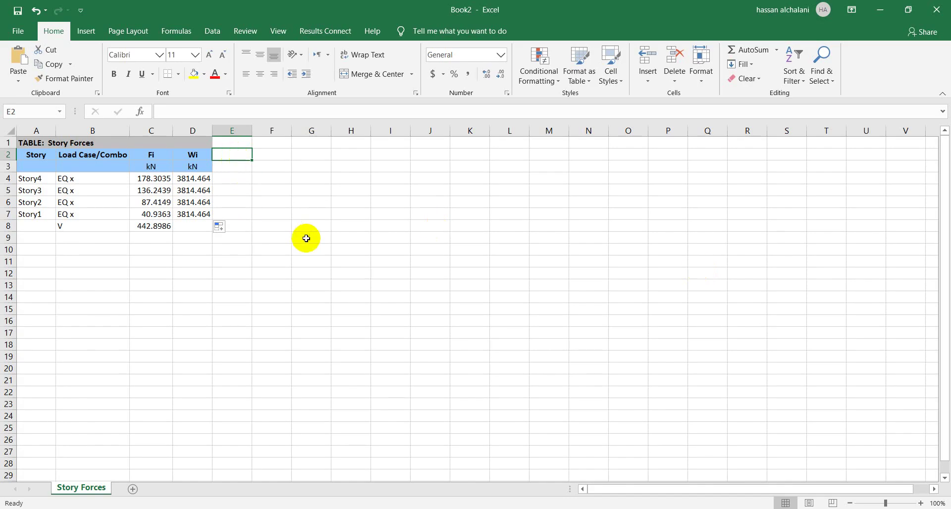
- Add a displacement column in Book2 with header Ui in E2 and unit mm in E3
{"action": "type", "text": "U"}
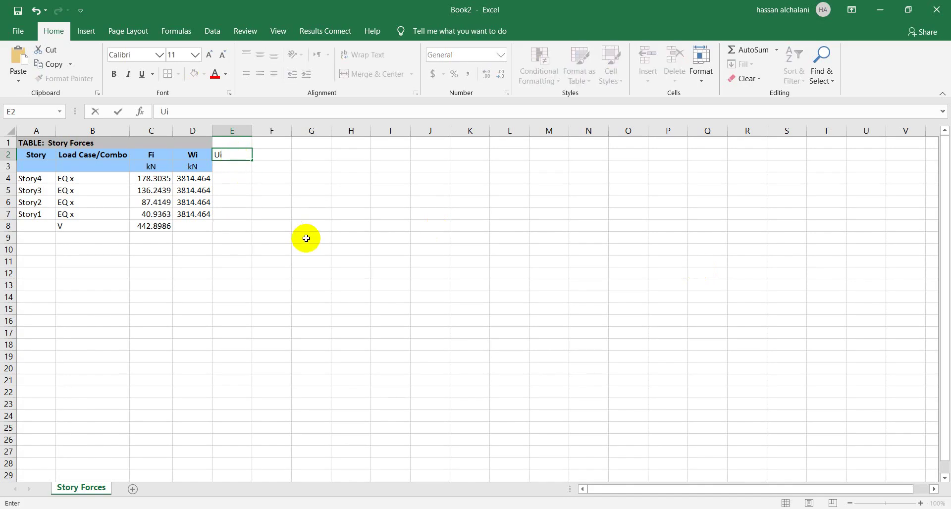
{"action": "type", "text": "i"}
{"action": "key", "text": "Return"}
{"action": "type", "text": "mm"}
{"action": "key", "text": "Return"}
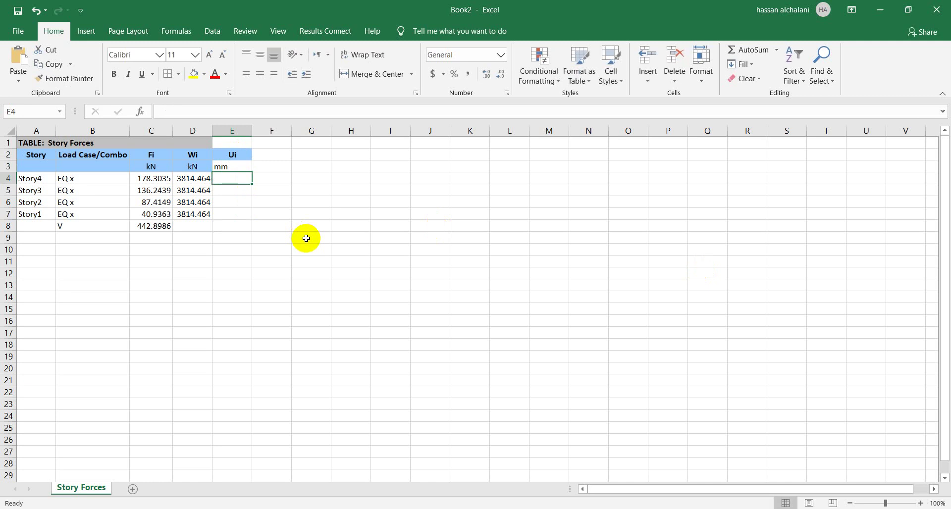
- Switch to ETABS and display the Diaphragm Center of Mass Displacements results table
{"action": "key", "text": "alt+Tab"}
{"action": "key", "text": "alt+Tab"}
{"action": "key", "text": "alt+Tab"}
{"action": "key", "text": "alt+Tab"}
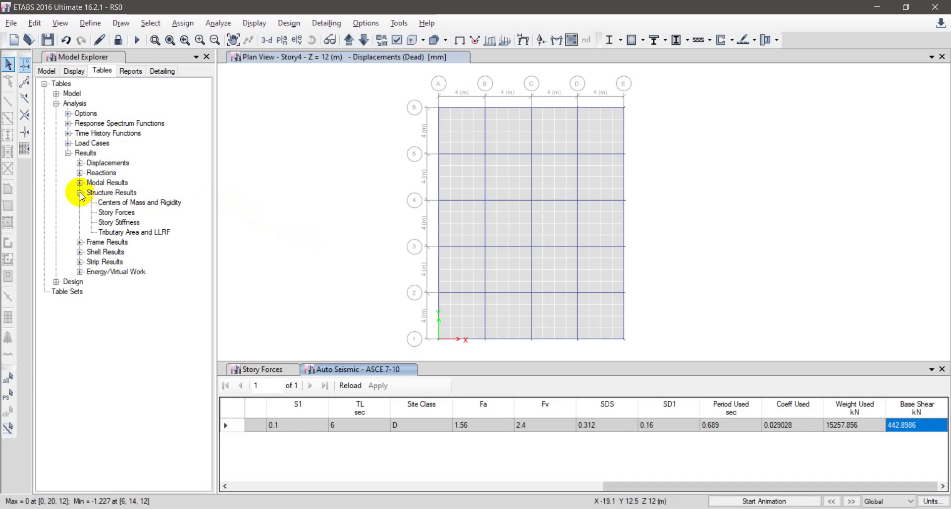
{"action": "left_click", "coordinate": [79, 192]}
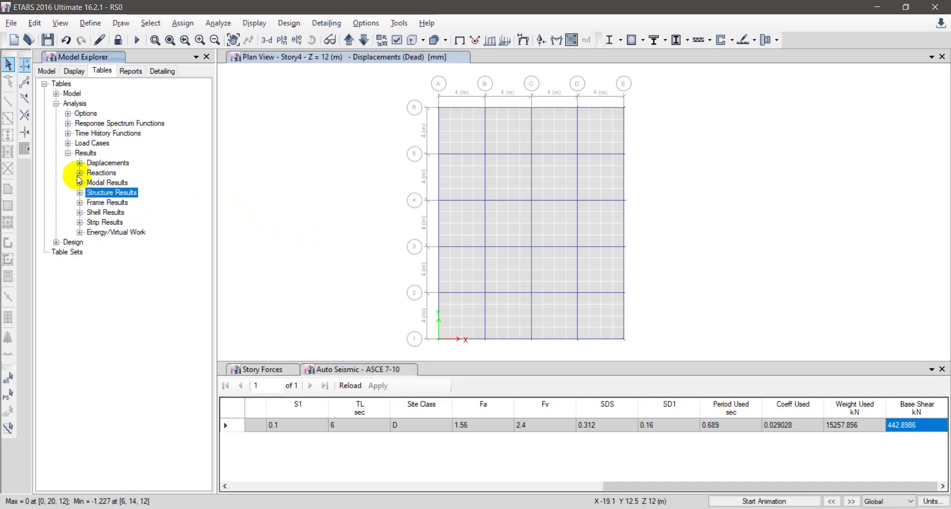
{"action": "left_click", "coordinate": [78, 163]}
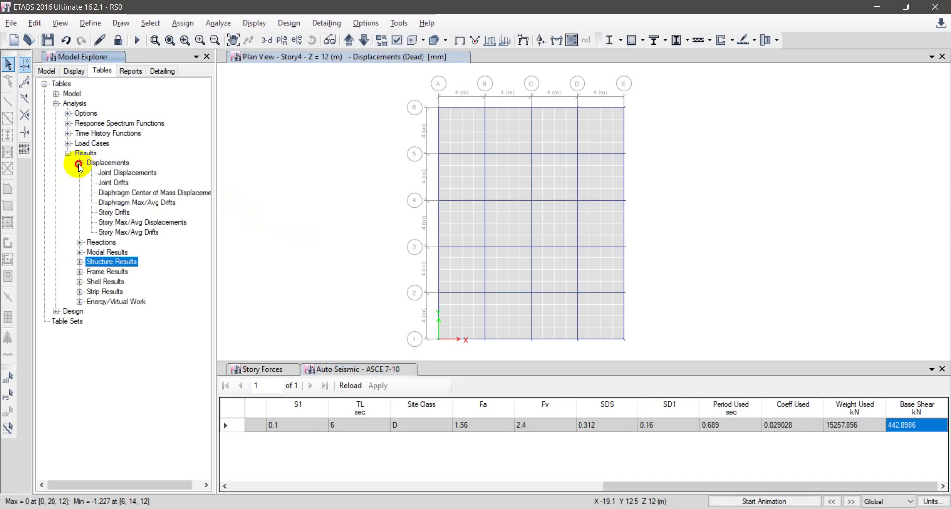
{"action": "left_click", "coordinate": [144, 194]}
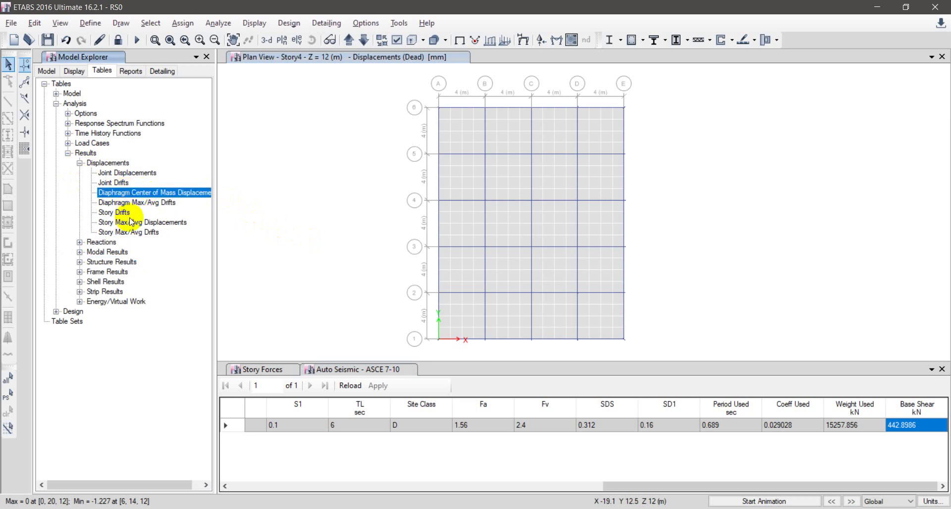
{"action": "left_click", "coordinate": [144, 223]}
{"action": "double_click", "coordinate": [144, 194]}
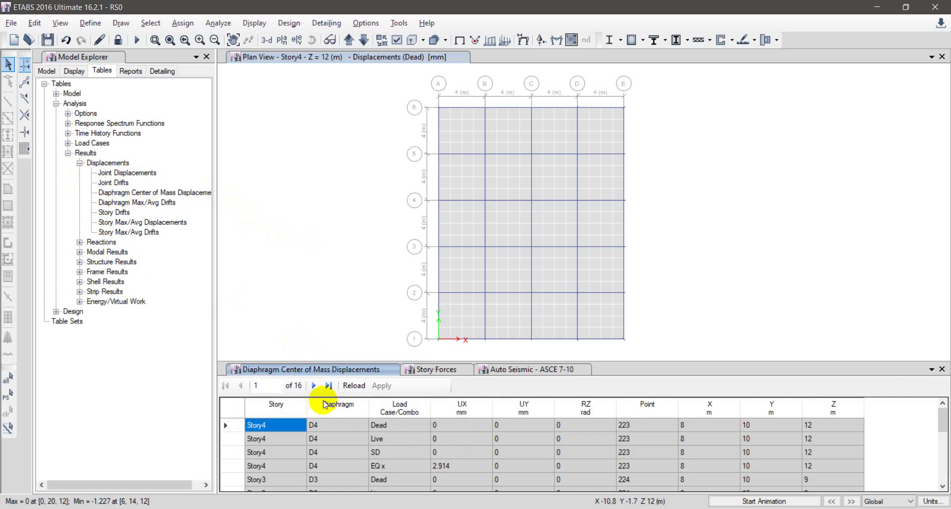
- Filter the displacement table to load case EQ x and export it to Excel
{"action": "right_click", "coordinate": [324, 404]}
{"action": "left_click", "coordinate": [276, 409]}
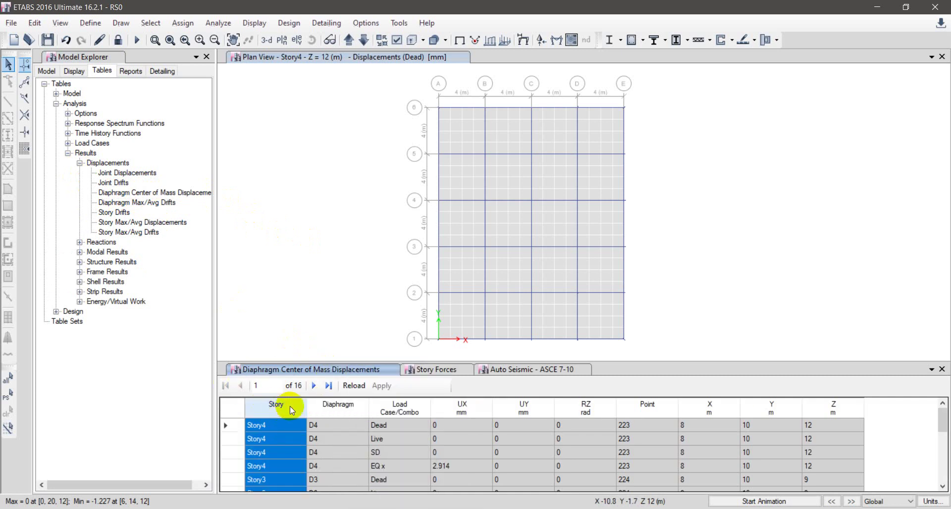
{"action": "right_click", "coordinate": [391, 407]}
{"action": "left_click", "coordinate": [452, 386]}
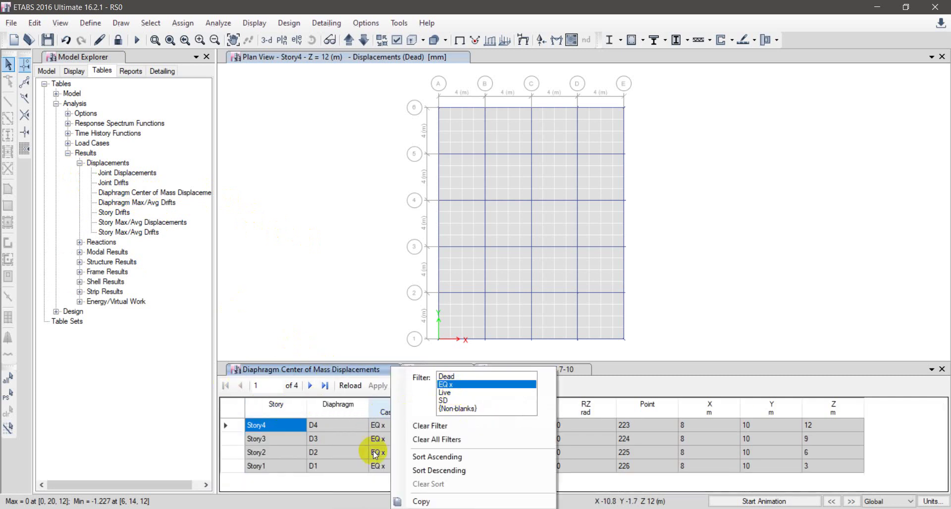
{"action": "right_click", "coordinate": [234, 439]}
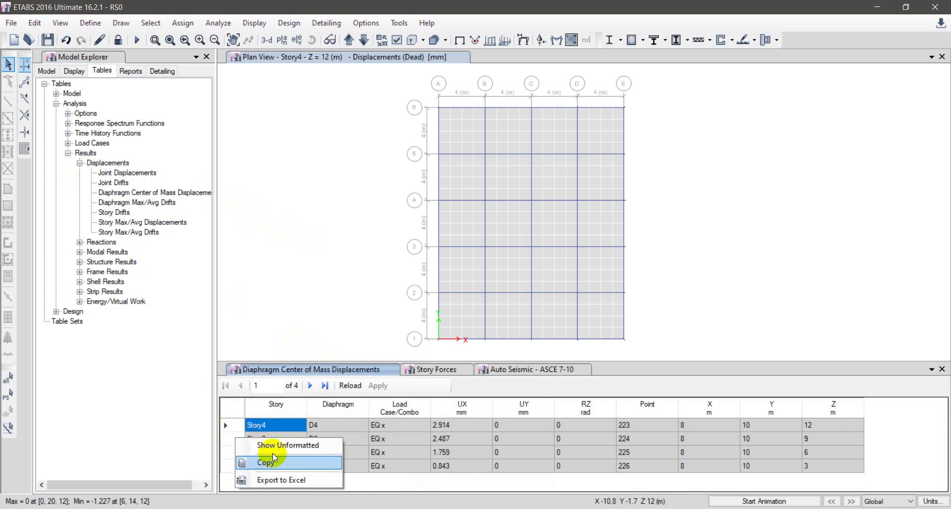
{"action": "left_click", "coordinate": [281, 480]}
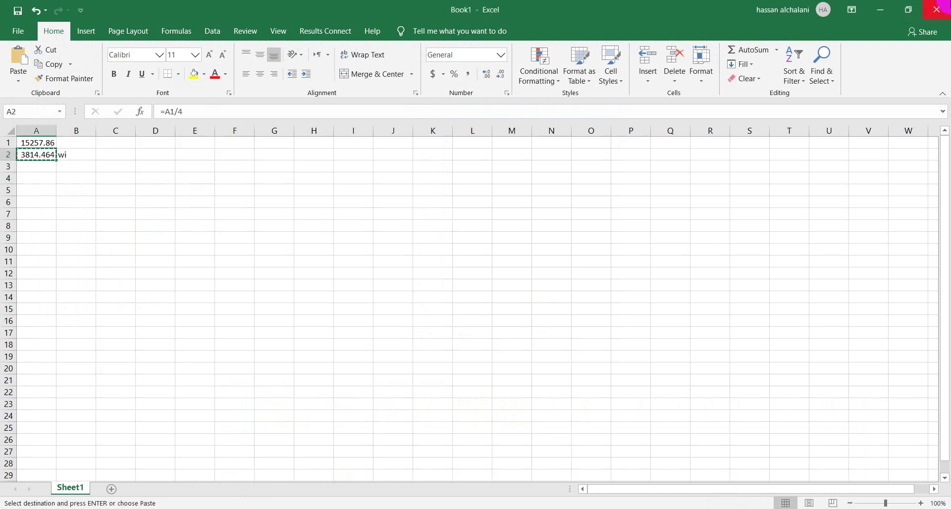
- Close the Book1 and Book3 workbooks without saving
{"action": "left_click", "coordinate": [936, 9]}
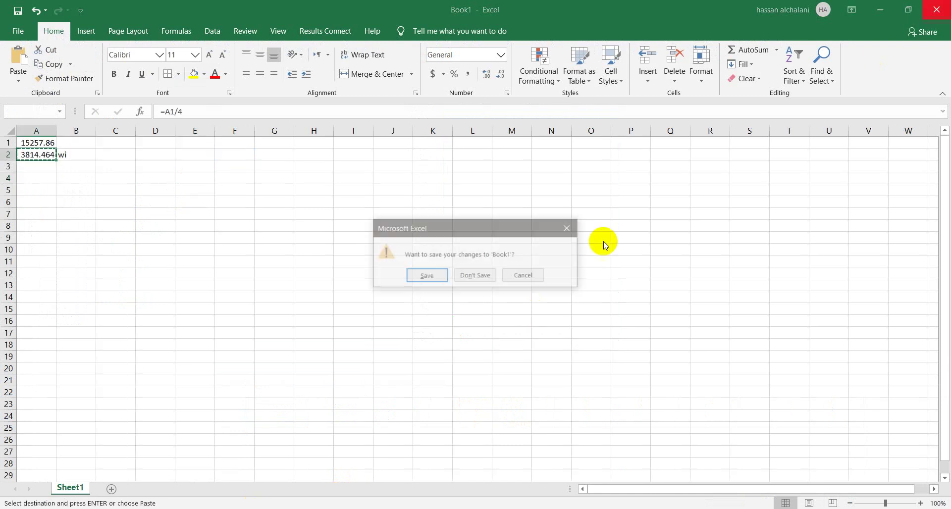
{"action": "left_click", "coordinate": [482, 276]}
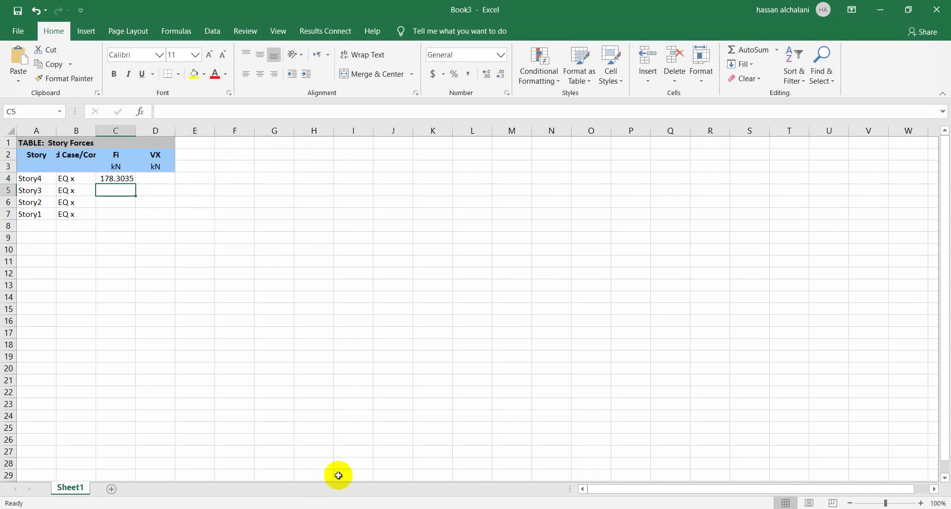
{"action": "left_click", "coordinate": [943, 5]}
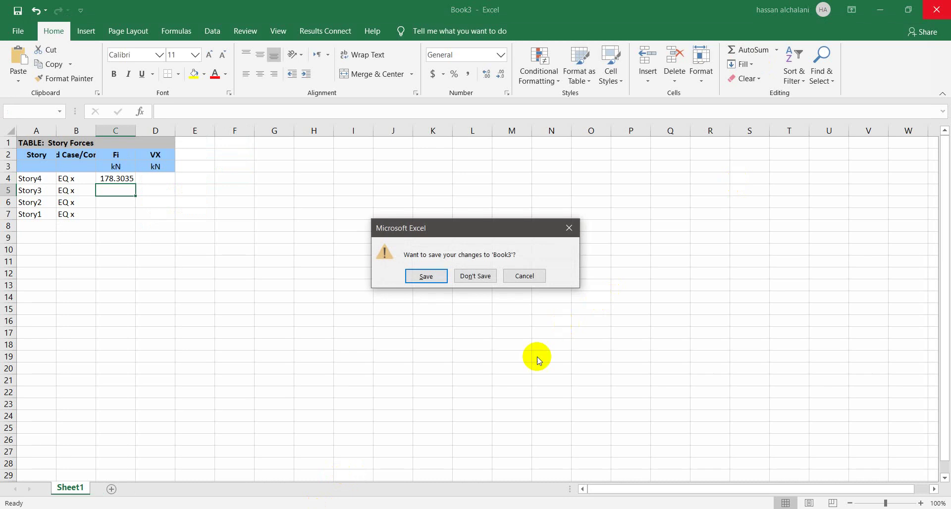
{"action": "left_click", "coordinate": [483, 276]}
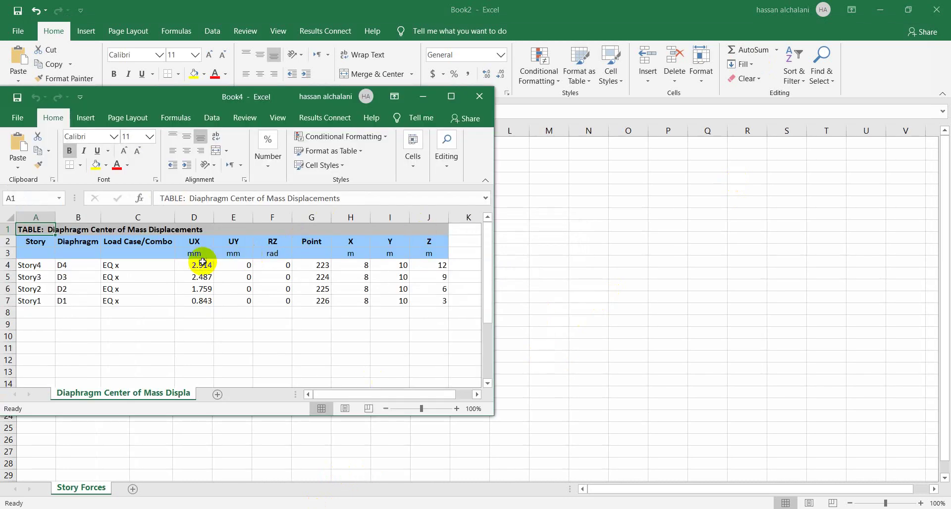
- Copy the UX displacements D4:D7 from the exported Book4 table into Ui cells E4:E7 of Book2
{"action": "left_click_drag", "start_coordinate": [191, 265], "coordinate": [195, 300]}
{"action": "key", "text": "ctrl+c"}
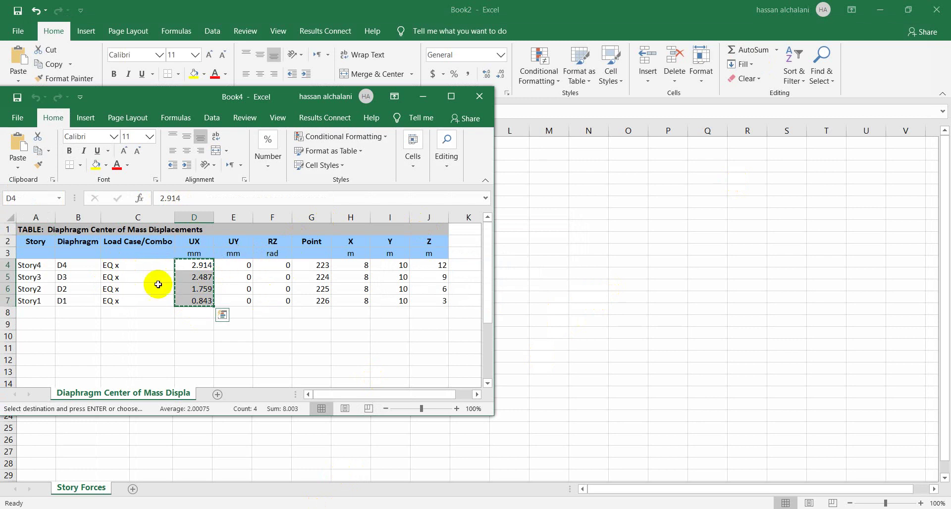
{"action": "key", "text": "alt+Tab"}
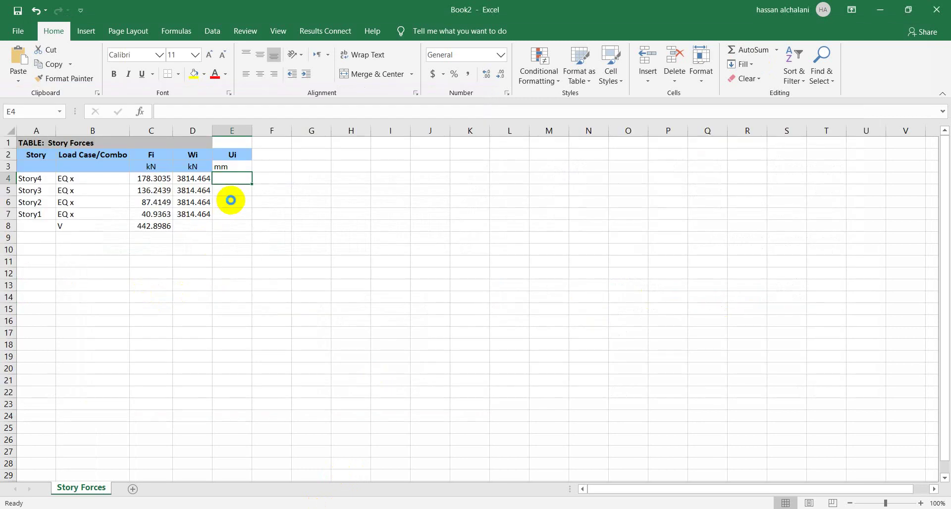
{"action": "key", "text": "ctrl+v"}
{"action": "left_click", "coordinate": [273, 168]}
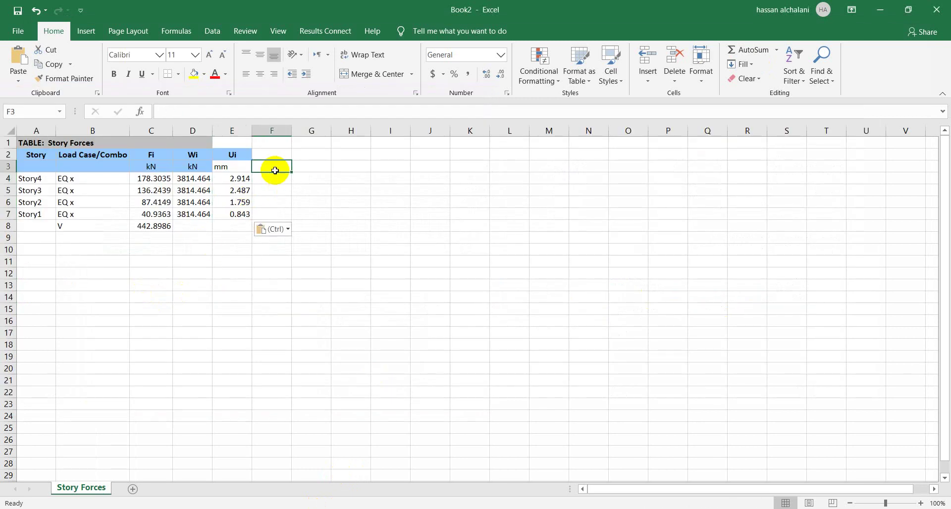
- Extend the grey title-row formatting across to J1 by copying cell D1
{"action": "left_click", "coordinate": [180, 142]}
{"action": "left_click_drag", "start_coordinate": [181, 141], "coordinate": [442, 136]}
{"action": "key", "text": "ctrl+c"}
{"action": "key", "text": "ctrl+v"}
- Label column F with header Ui^2 in F2 and unit mm^2 in F3
{"action": "left_click", "coordinate": [285, 155]}
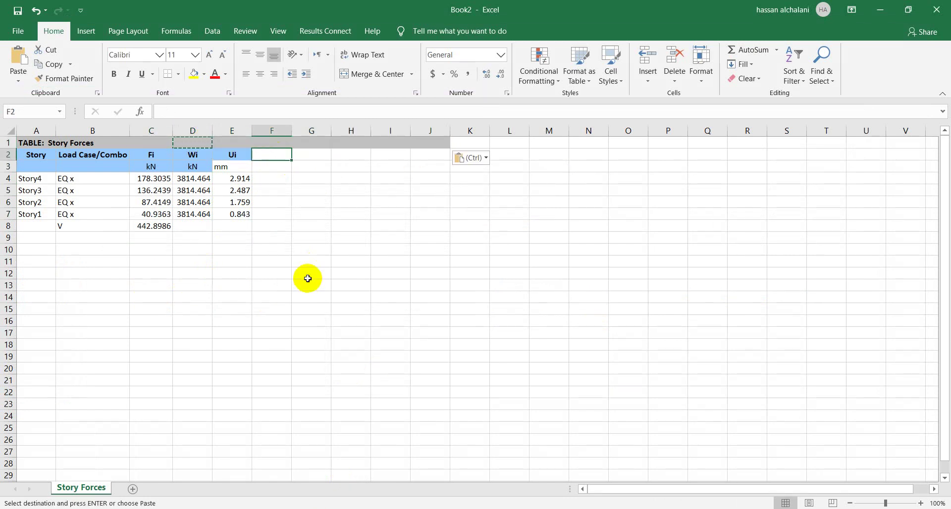
{"action": "type", "text": "Ui^2"}
{"action": "key", "text": "Return"}
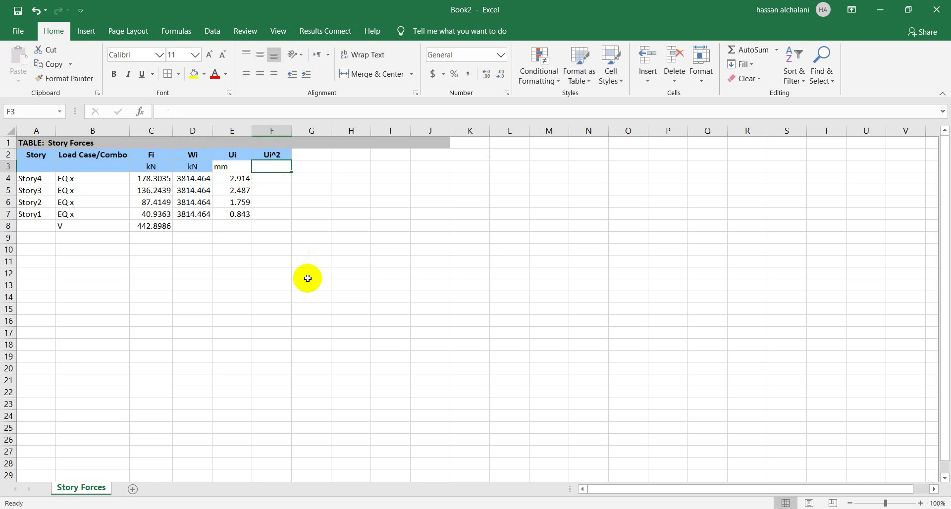
{"action": "key", "text": "Return"}
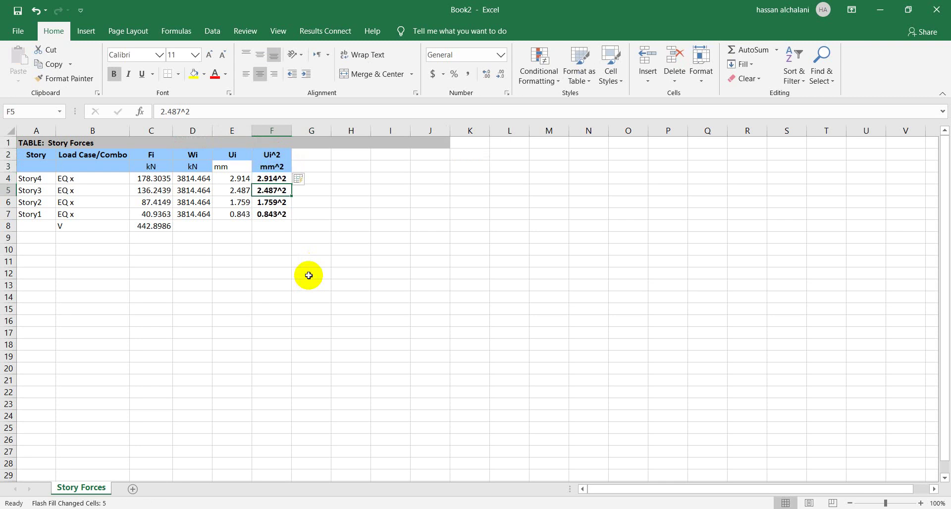
- Calculate the squared displacements with =E4^2 in F4 and fill the formula down to F7
{"action": "left_click", "coordinate": [271, 181]}
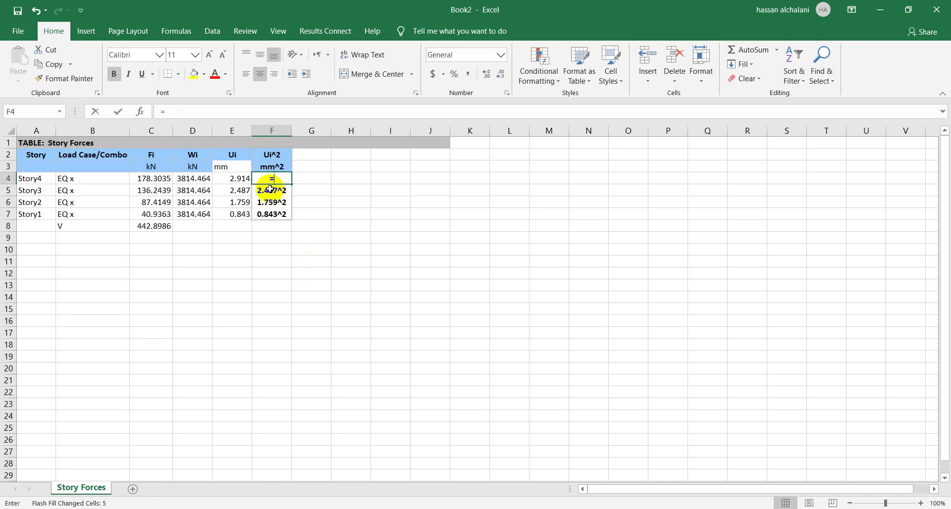
{"action": "left_click", "coordinate": [230, 178]}
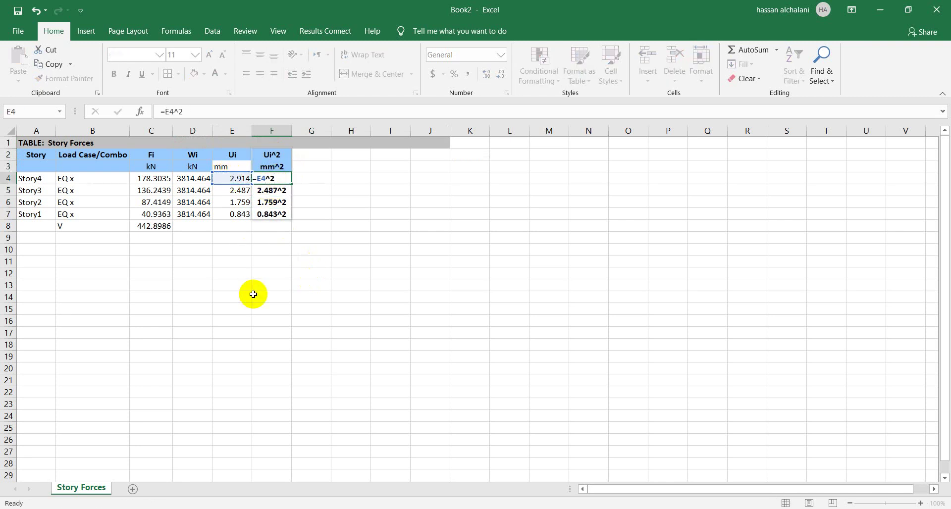
{"action": "key", "text": "Return"}
{"action": "left_click", "coordinate": [268, 180]}
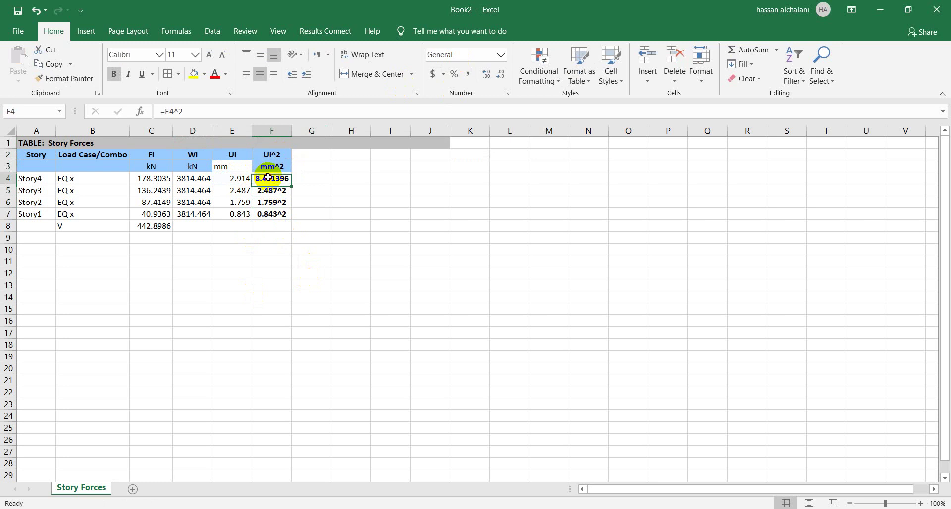
{"action": "double_click", "coordinate": [293, 183]}
{"action": "left_click", "coordinate": [274, 261]}
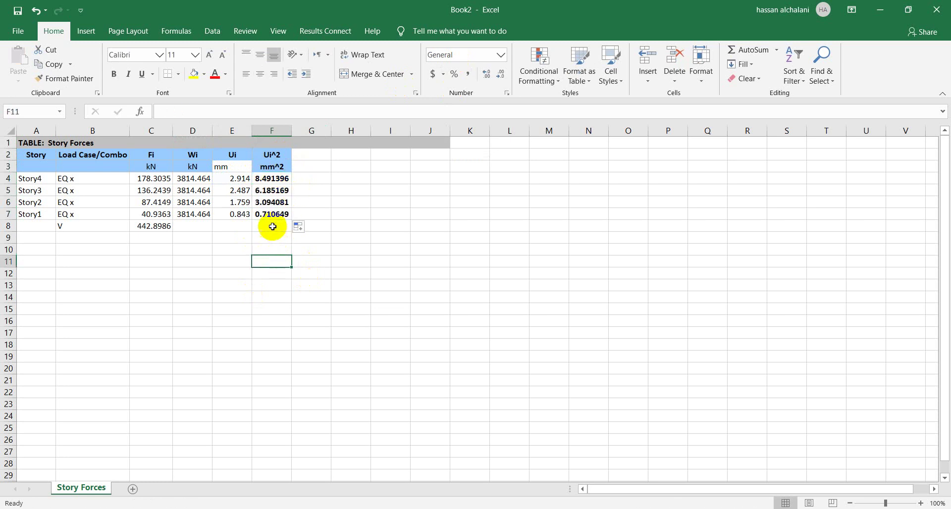
- Remove the bold formatting from the Ui^2 column, cells F1:F7
{"action": "left_click_drag", "start_coordinate": [271, 214], "coordinate": [273, 143]}
{"action": "key", "text": "ctrl+b"}
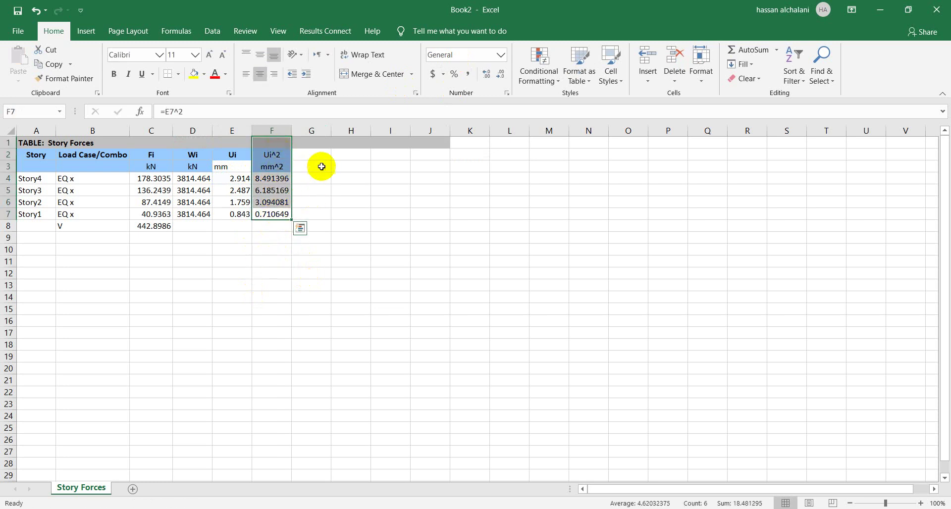
{"action": "left_click", "coordinate": [321, 166]}
{"action": "left_click", "coordinate": [317, 154]}
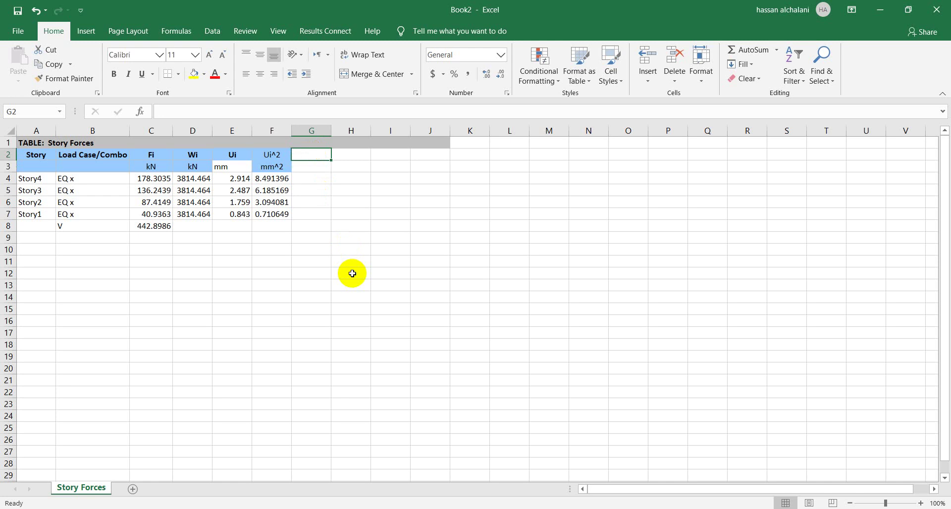
- Switch to the ASCE PDF to review the summation terms of Eq. (18.7-22), and return to Book2 in Excel
{"action": "key", "text": "alt+Tab"}
{"action": "key", "text": "Tab"}
{"action": "key", "text": "alt+Tab"}
{"action": "key", "text": "alt+Tab"}
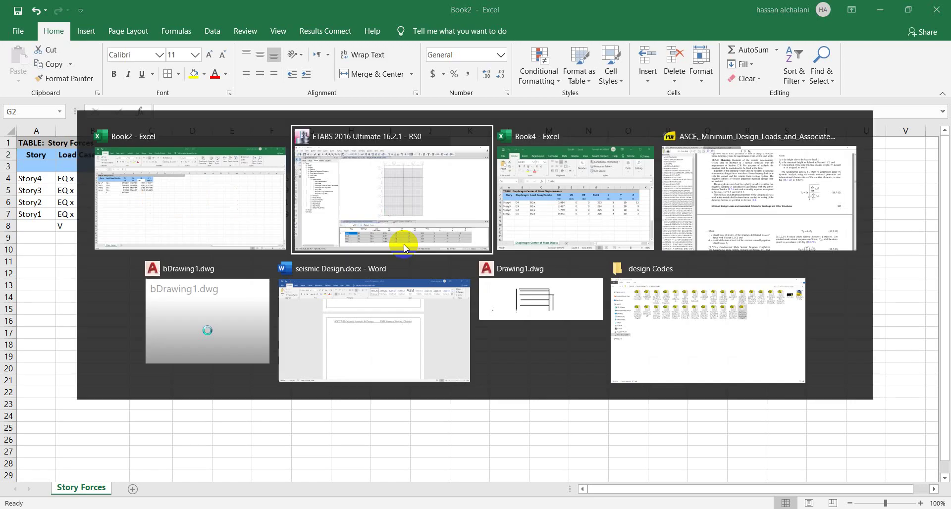
{"action": "key", "text": "alt+Tab"}
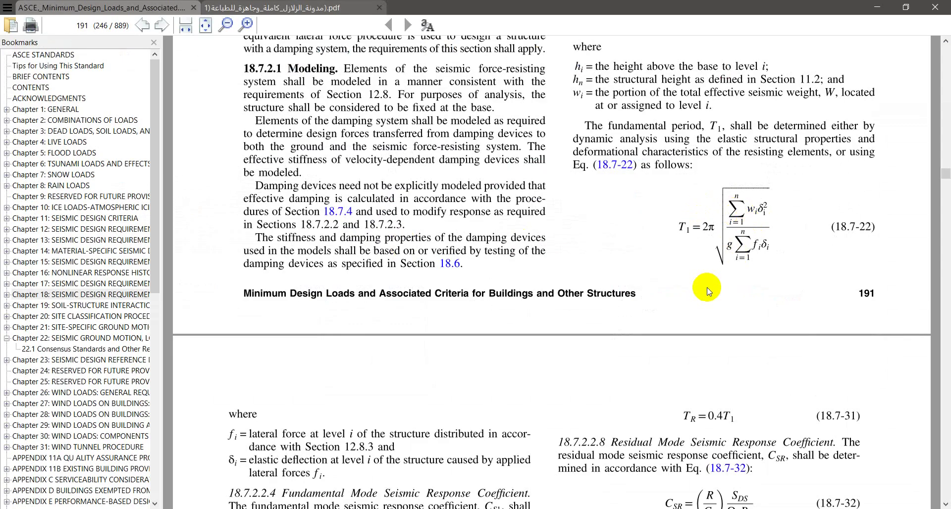
{"action": "key", "text": "alt+Tab"}
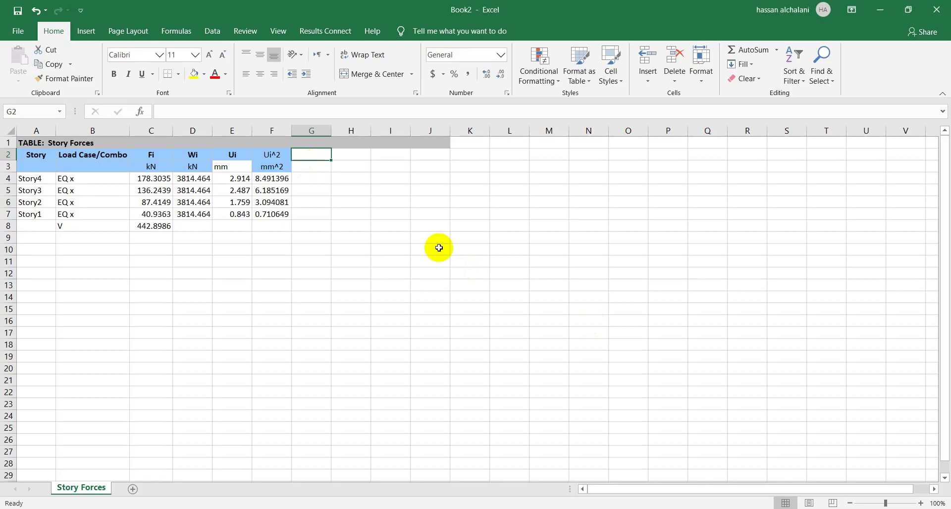
{"action": "key", "text": "alt+Tab"}
{"action": "key", "text": "alt+Tab"}
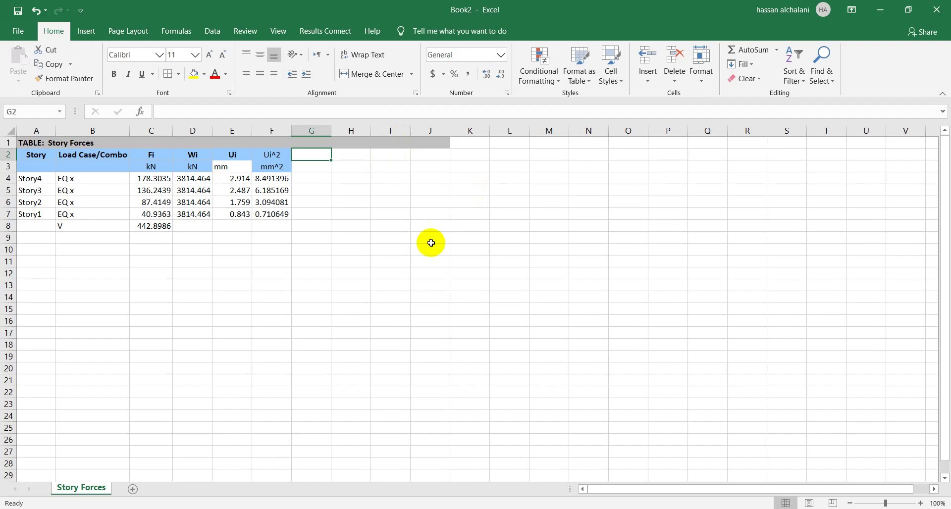
- Label column G with header wiUi^2 in G2 and unit kN.mm^2 in G3
{"action": "type", "text": "wiUi^2"}
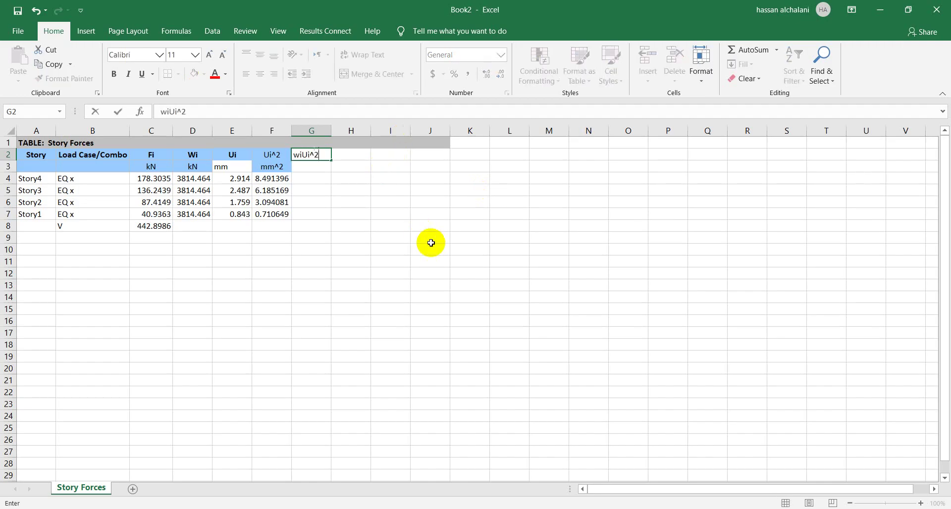
{"action": "key", "text": "Return"}
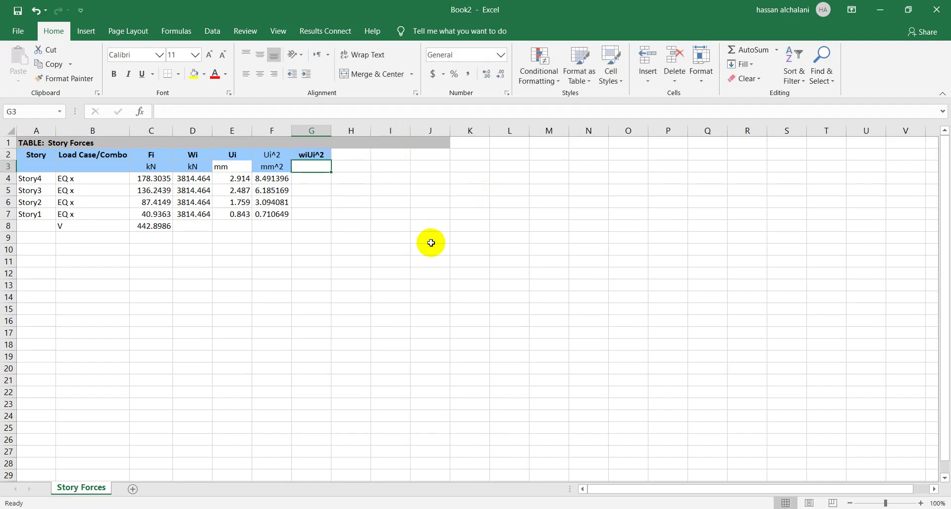
{"action": "type", "text": "kN.m"}
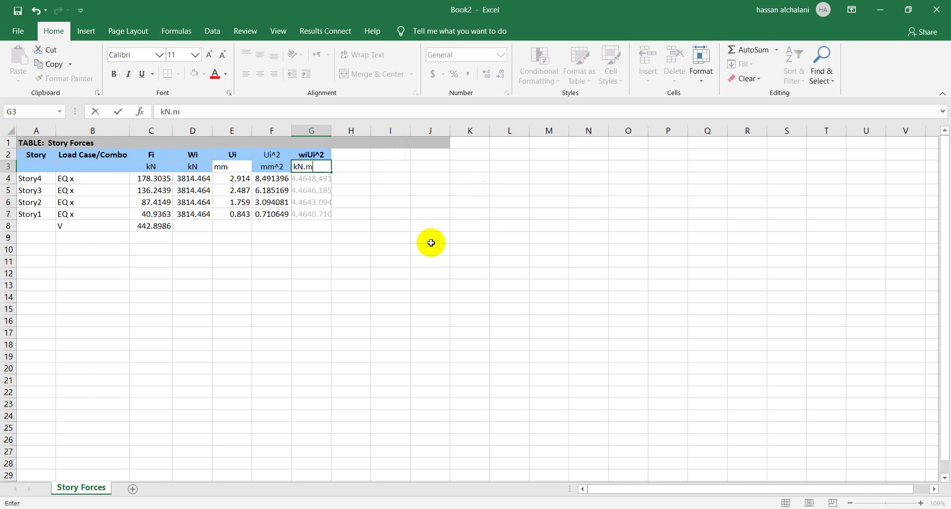
{"action": "type", "text": "m^2"}
{"action": "key", "text": "Return"}
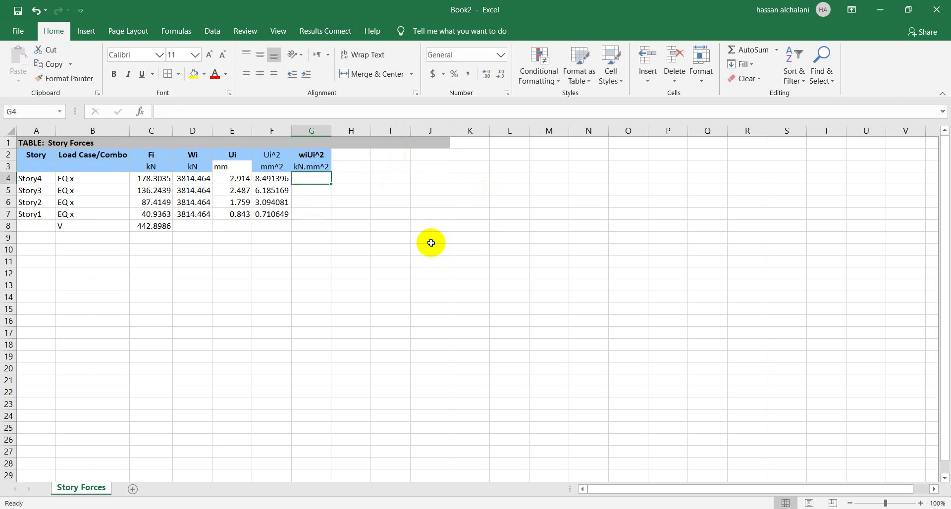
- Calculate the weight times squared displacement with =D4*F4 in G4 and fill the formula down to G7
{"action": "type", "text": "="}
{"action": "left_click", "coordinate": [198, 178]}
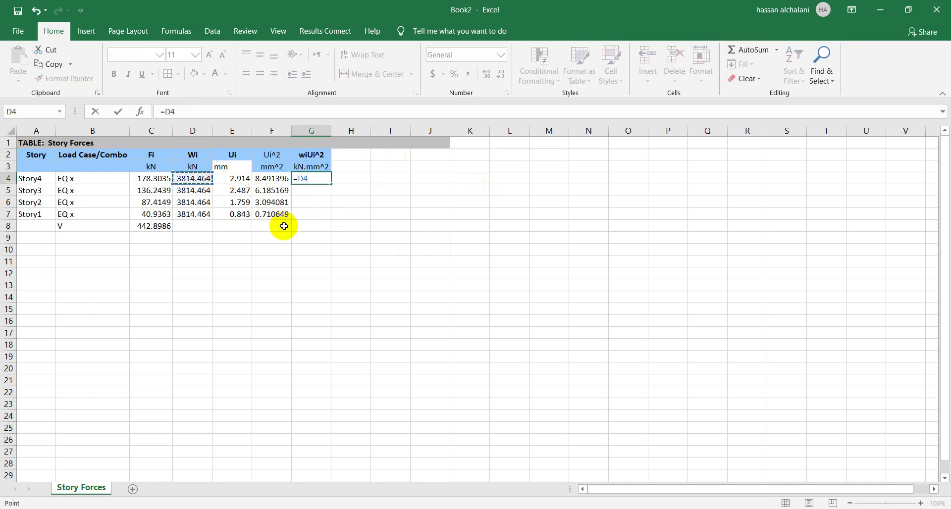
{"action": "key", "text": "Return"}
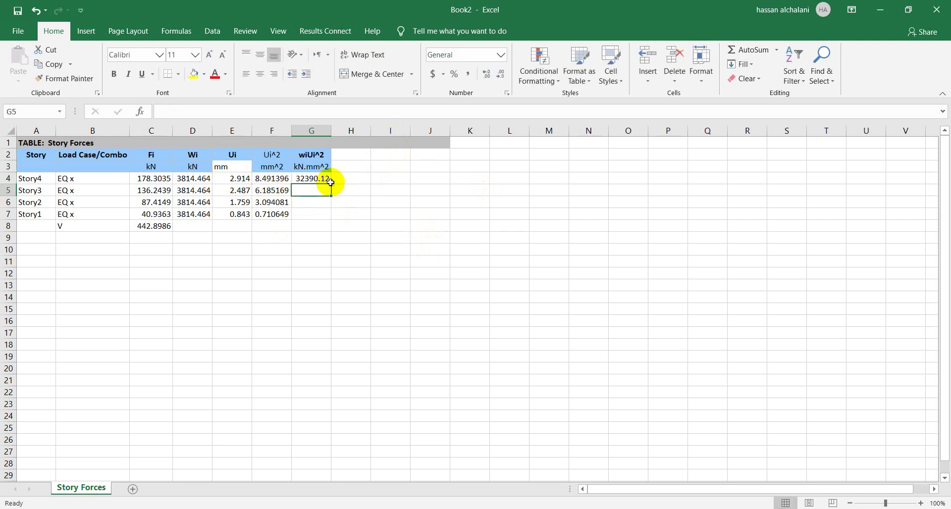
{"action": "left_click", "coordinate": [323, 180]}
{"action": "left_click_drag", "start_coordinate": [332, 185], "coordinate": [321, 217]}
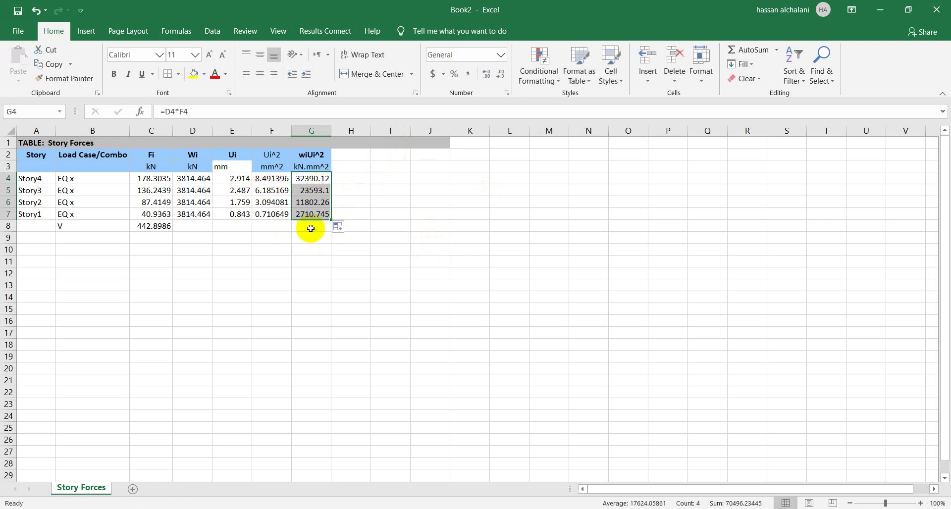
- Total the wiUi^2 values G4:G7 with AutoSum in G8
{"action": "left_click", "coordinate": [310, 227]}
{"action": "left_click", "coordinate": [742, 48]}
{"action": "key", "text": "Return"}
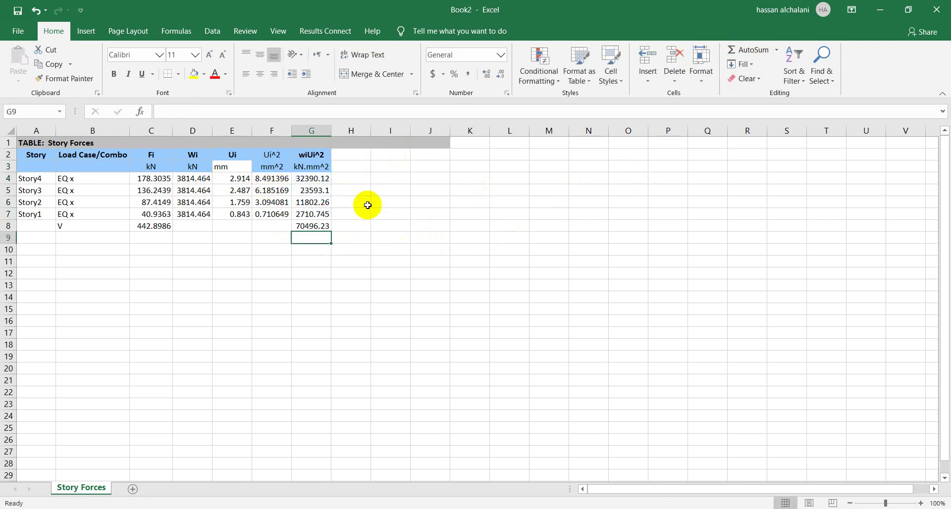
- Check the denominator of Eq. (18.7-22) in the ASCE PDF and label column H with FiUi in H2 and kN.mm in H3
{"action": "left_click", "coordinate": [357, 157]}
{"action": "key", "text": "alt+Tab"}
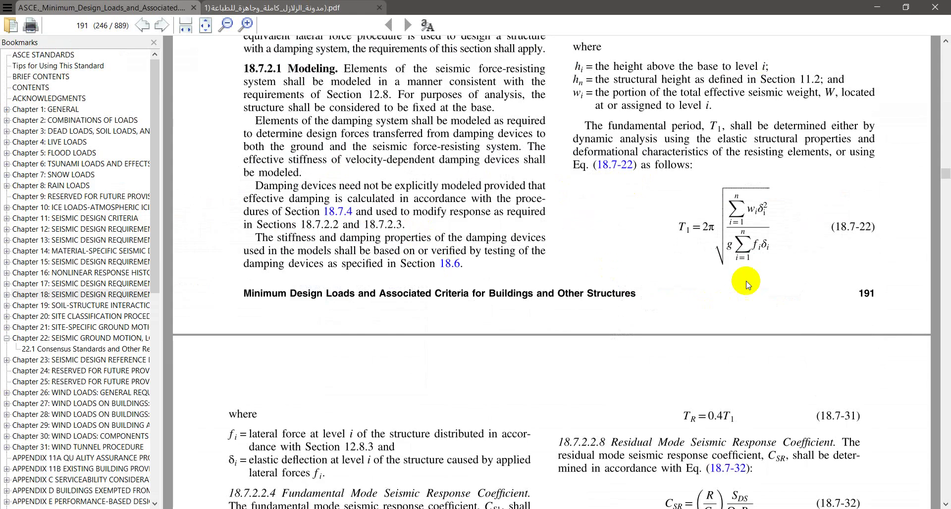
{"action": "key", "text": "alt+Tab"}
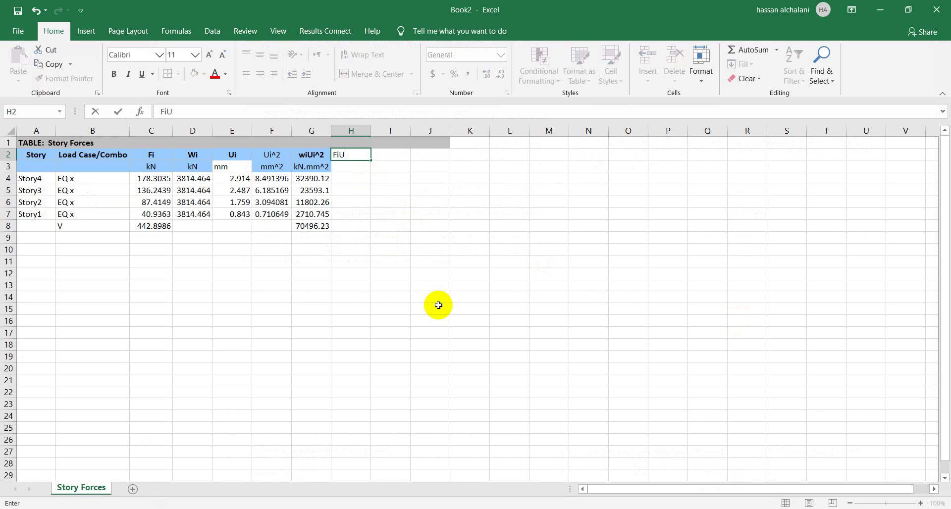
{"action": "key", "text": "Return"}
{"action": "type", "text": "KNmm"}
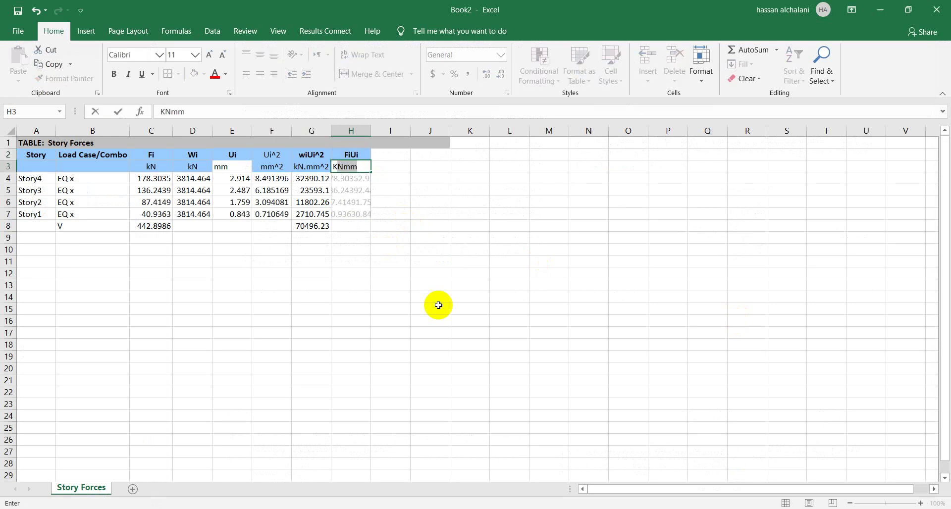
{"action": "key", "text": "BackSpace"}
{"action": "key", "text": "BackSpace"}
{"action": "type", "text": "kN."}
{"action": "key", "text": "BackSpace"}
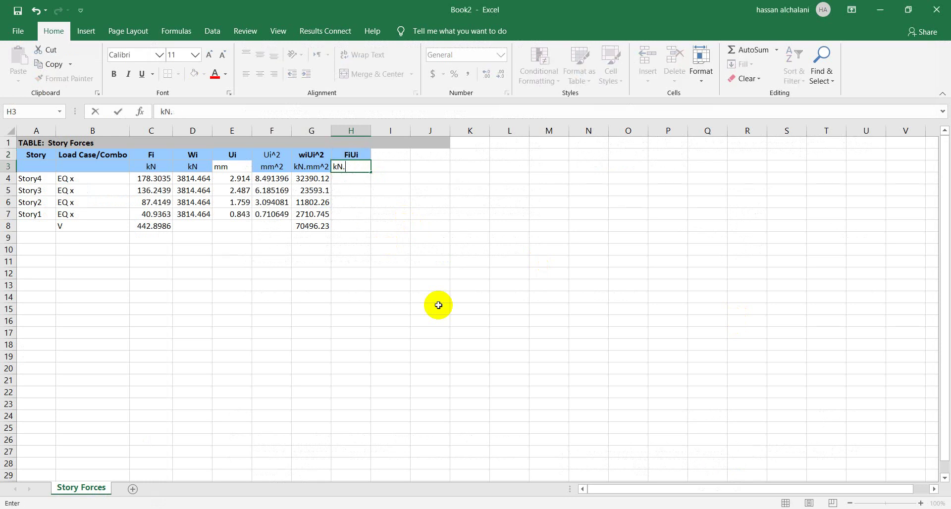
{"action": "key", "text": "Return"}
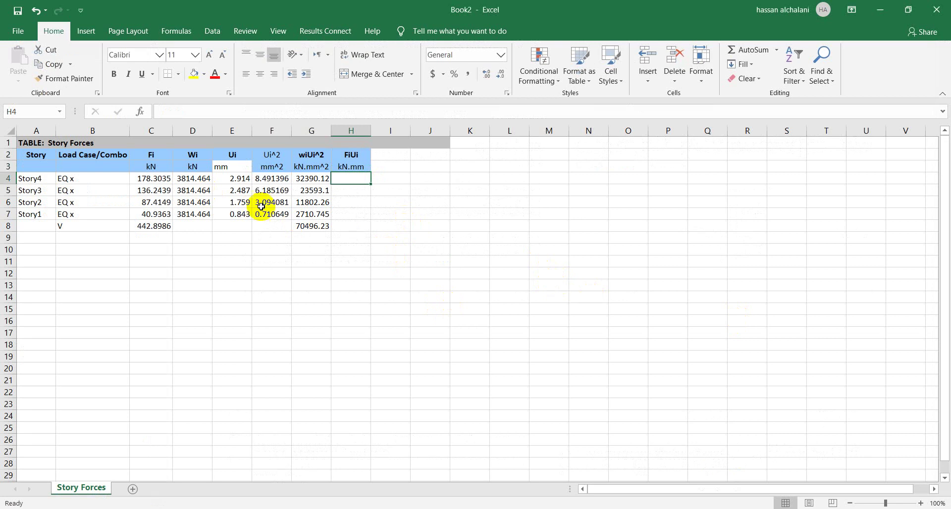
- Calculate the force times displacement with =C4*E4 in H4 and fill the formula down to H7
{"action": "type", "text": "=C4"}
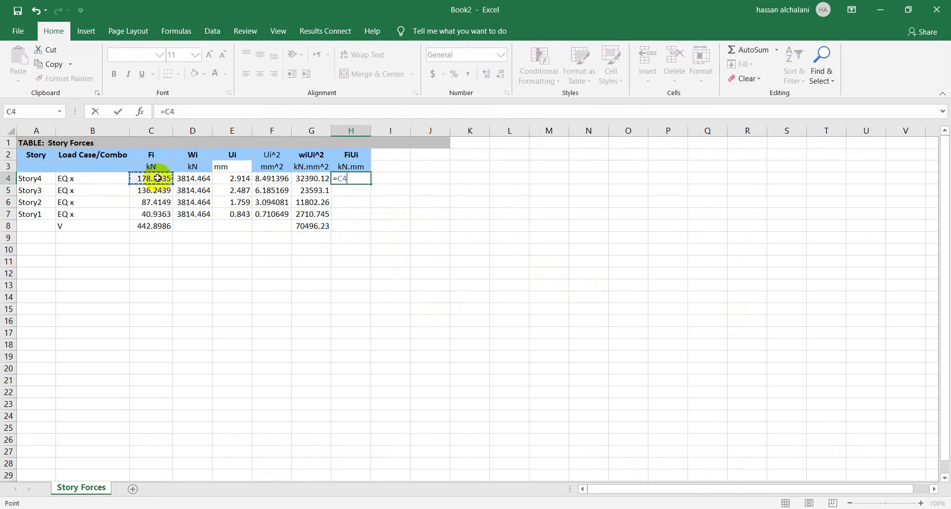
{"action": "type", "text": "*"}
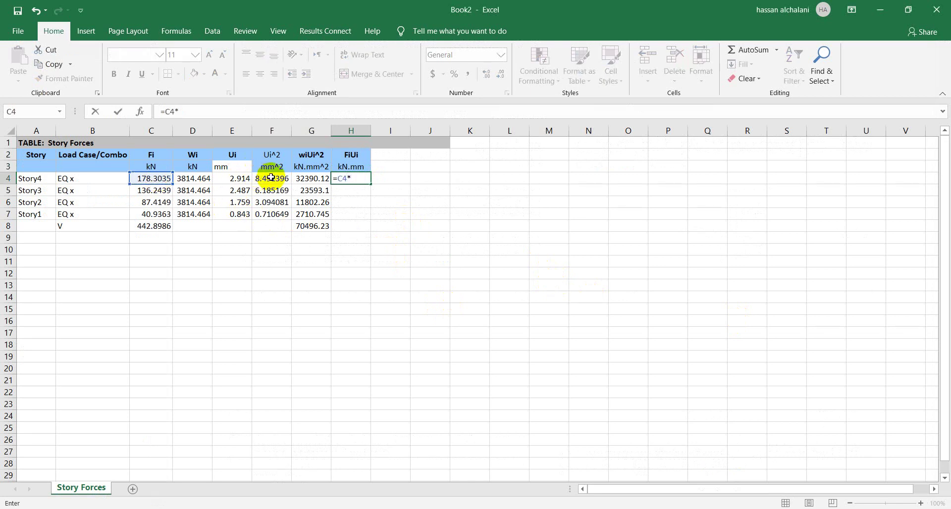
{"action": "left_click", "coordinate": [233, 178]}
{"action": "key", "text": "Return"}
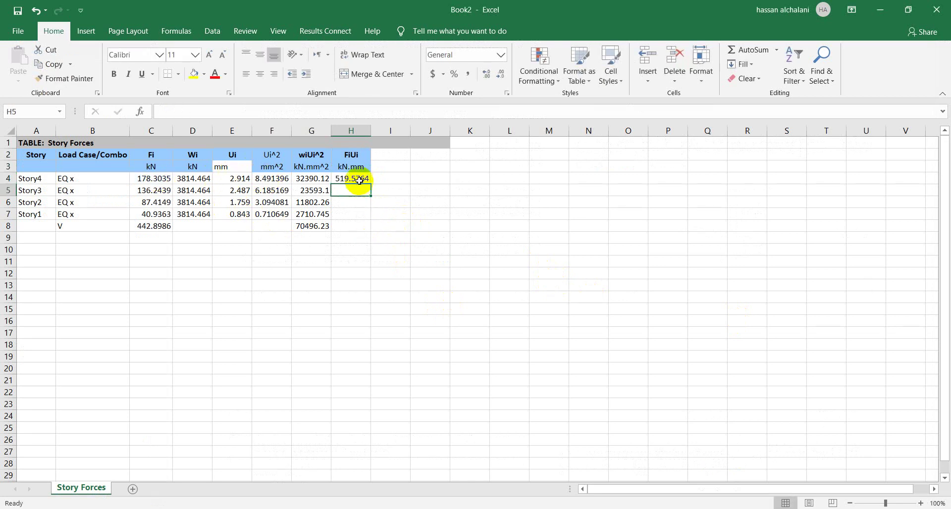
{"action": "left_click", "coordinate": [363, 179]}
{"action": "double_click", "coordinate": [370, 184]}
- Total the FiUi values H4:H7 with AutoSum in H8
{"action": "left_click", "coordinate": [365, 226]}
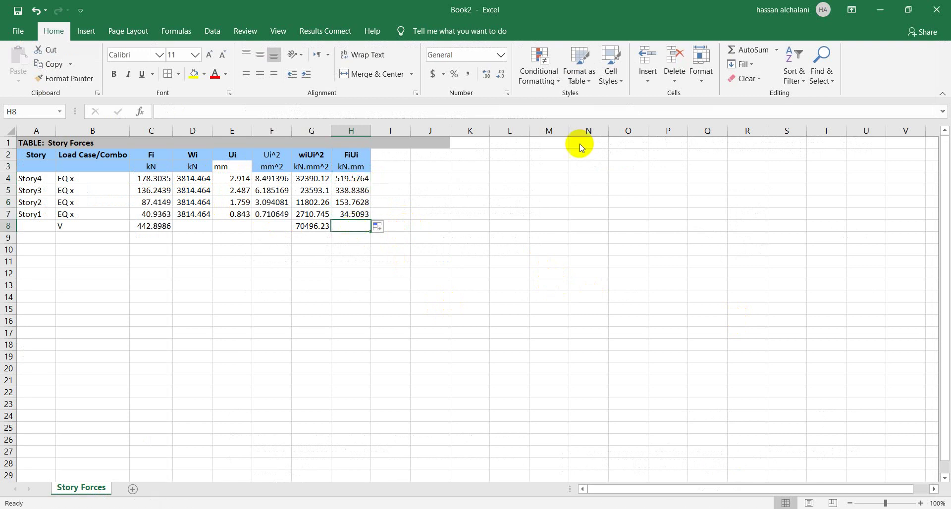
{"action": "left_click", "coordinate": [741, 49]}
{"action": "key", "text": "Return"}
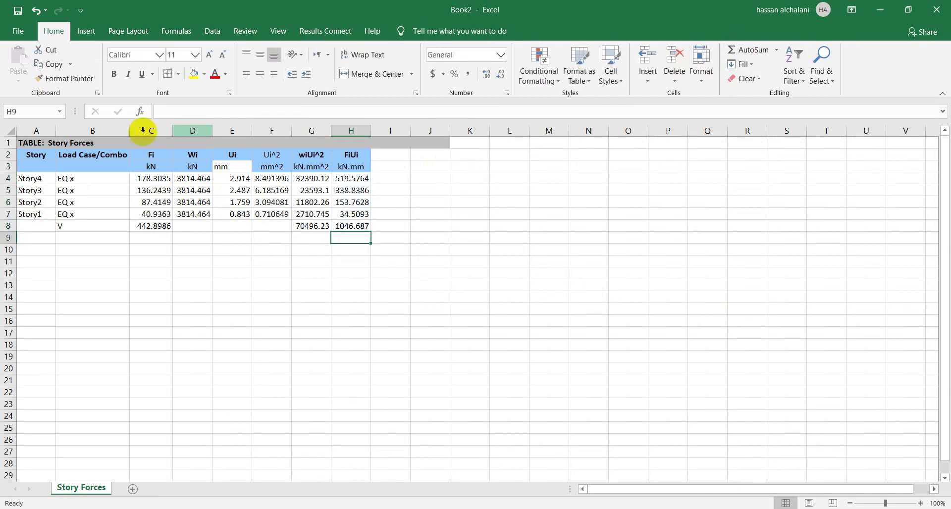
- Merge and center the table title across A1:J1 and align it vertically to the middle
{"action": "left_click_drag", "start_coordinate": [26, 142], "coordinate": [429, 143]}
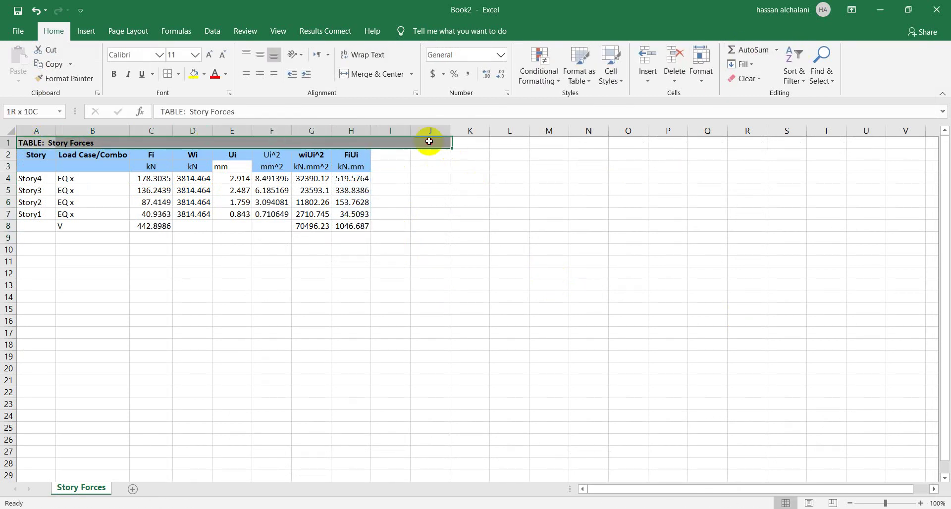
{"action": "left_click", "coordinate": [355, 77]}
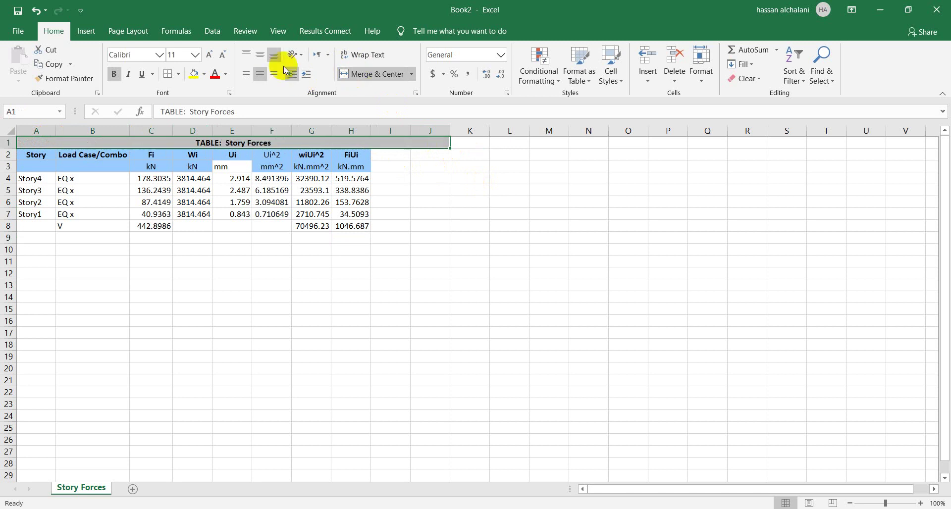
{"action": "left_click", "coordinate": [259, 55]}
- Center the contents of all cells on the Story Forces sheet horizontally
{"action": "key", "text": "ctrl+a"}
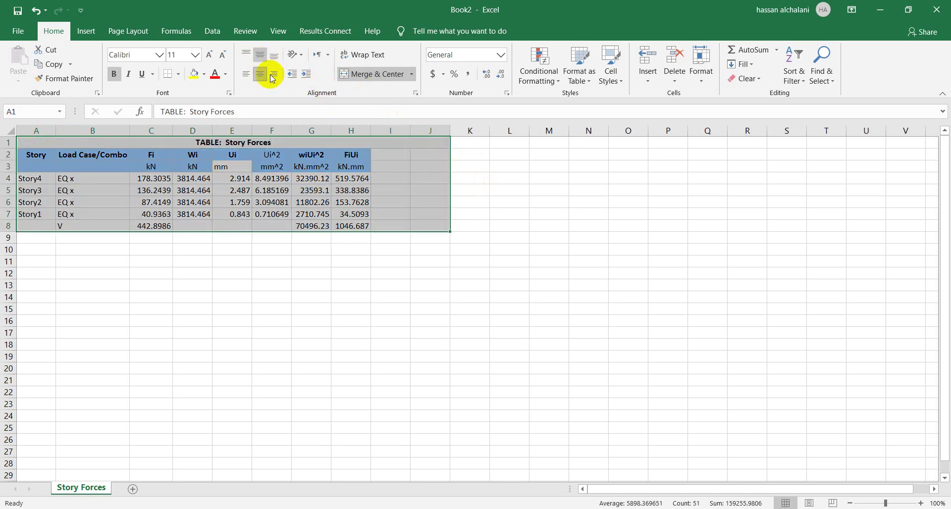
{"action": "left_click", "coordinate": [428, 178]}
{"action": "key", "text": "ctrl+a"}
{"action": "left_click", "coordinate": [259, 74]}
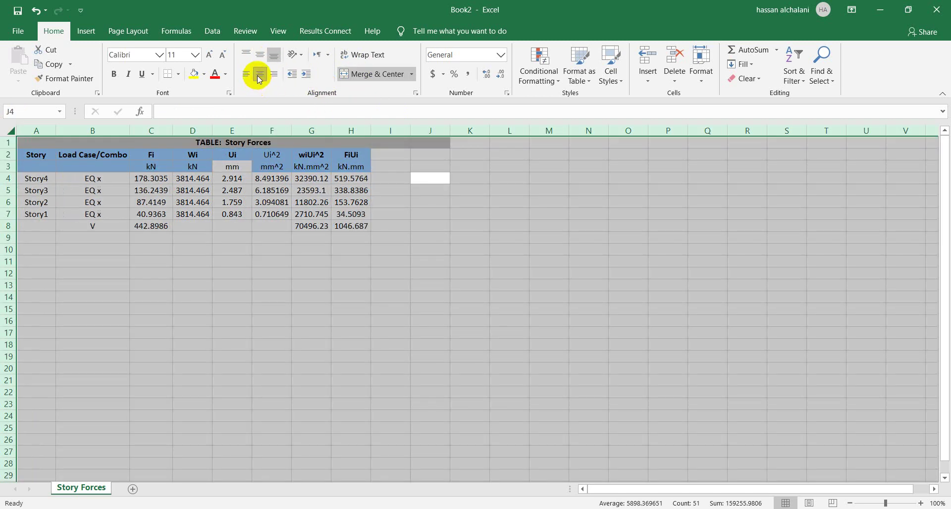
- Merge I2:I3 into one header cell, enter T1 in it, and align it vertically to the middle
{"action": "left_click", "coordinate": [388, 154]}
{"action": "key", "text": "alt+Tab"}
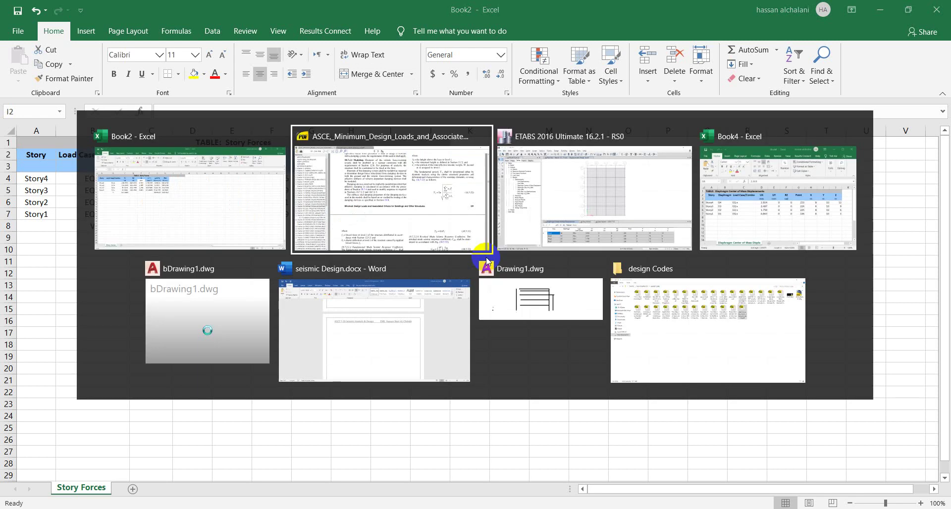
{"action": "key", "text": "alt+Tab"}
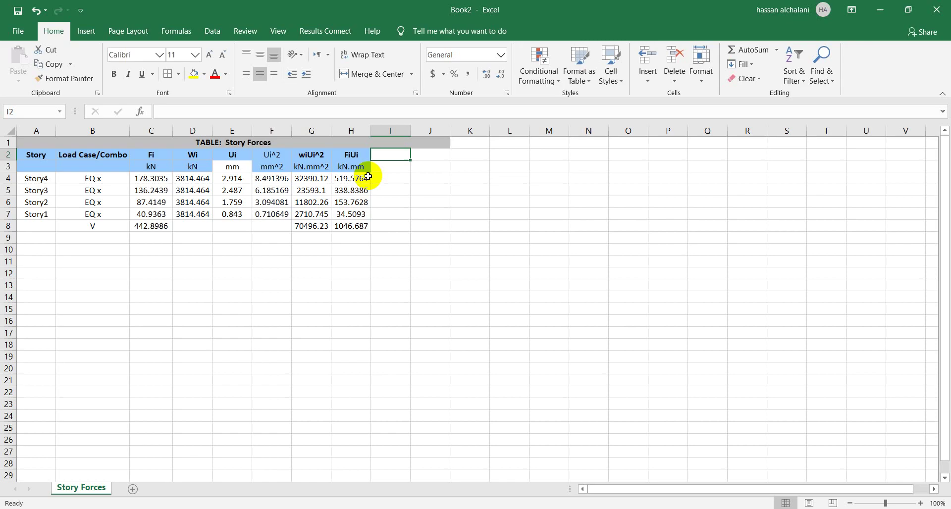
{"action": "mouse_move", "coordinate": [388, 155]}
{"action": "left_mouse_down"}
{"action": "mouse_move", "coordinate": [391, 203]}
{"action": "mouse_move", "coordinate": [393, 152]}
{"action": "mouse_move", "coordinate": [392, 164]}
{"action": "left_mouse_up"}
{"action": "left_click", "coordinate": [434, 74]}
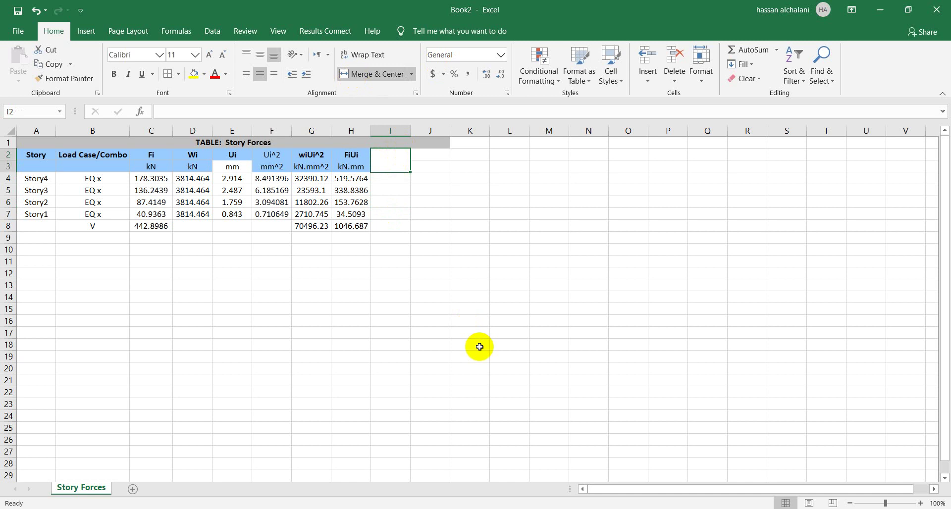
{"action": "type", "text": "T1"}
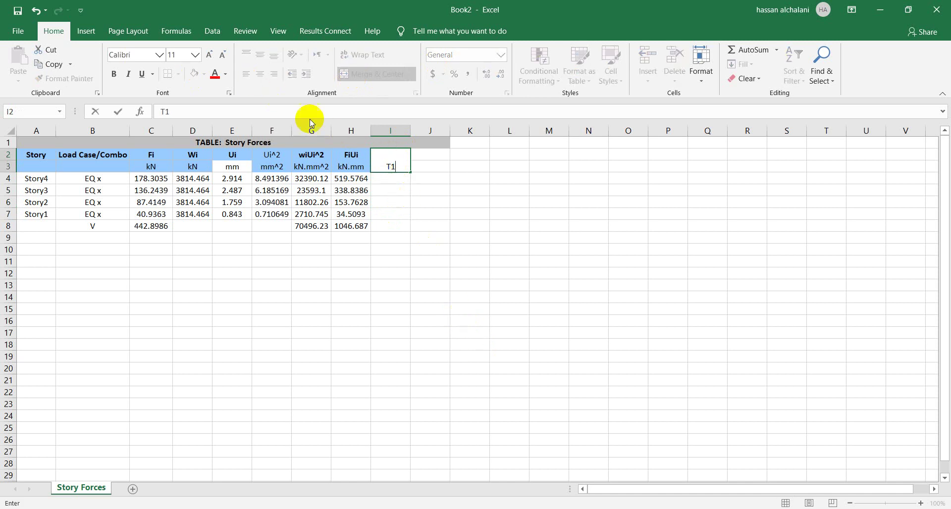
{"action": "left_click", "coordinate": [383, 158]}
{"action": "left_click", "coordinate": [255, 54]}
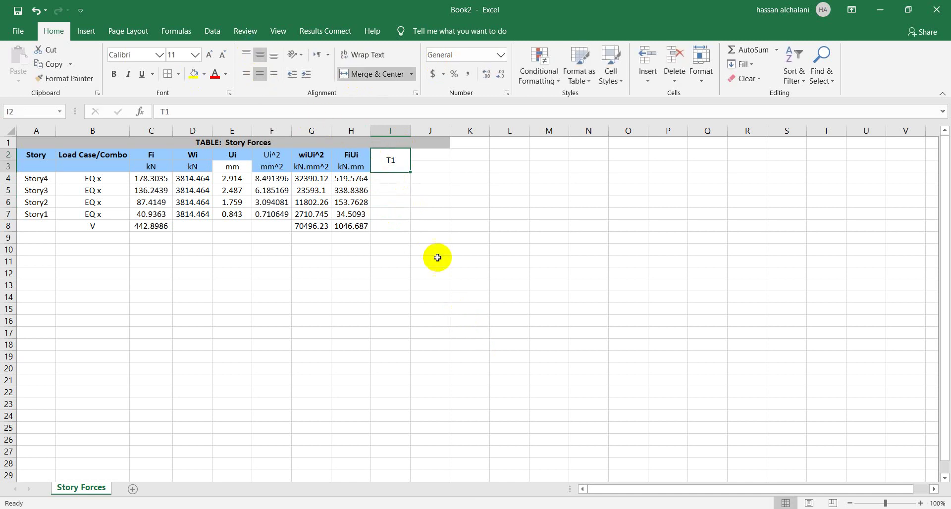
- Merge cells I4:I7 into one centered cell under the T1 header
{"action": "left_click", "coordinate": [392, 180]}
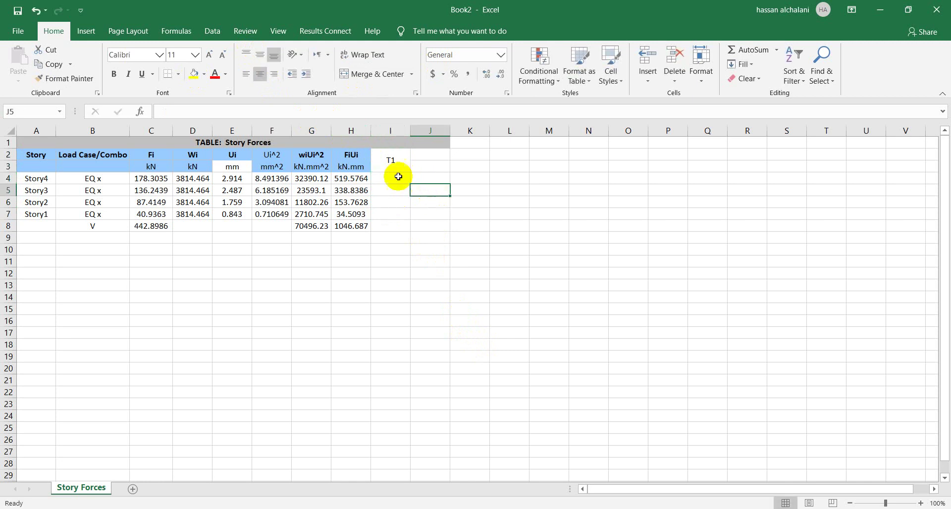
{"action": "left_click_drag", "start_coordinate": [395, 177], "coordinate": [391, 214]}
{"action": "left_click", "coordinate": [391, 75]}
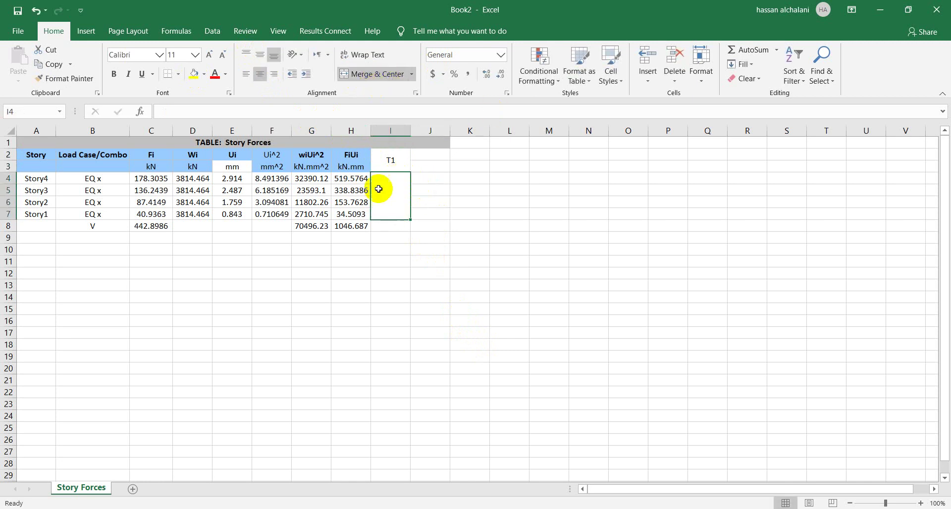
- Middle-align the merged cell under T1 and enter the period formula =2*pi()*sqrt(G8/(9.81*H8)), following ASCE Eq. (18.7-22)
{"action": "left_click", "coordinate": [259, 54]}
{"action": "type", "text": "=2"}
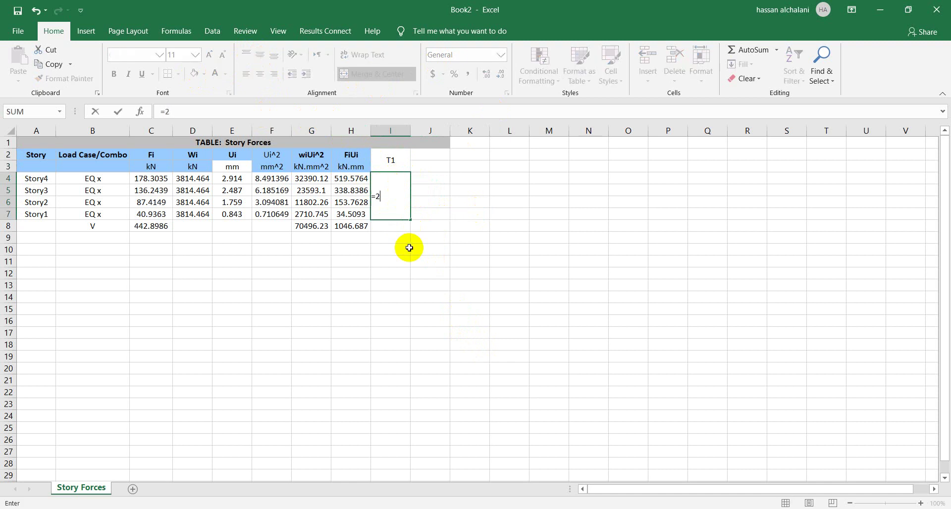
{"action": "type", "text": "*pi()*sqrt("}
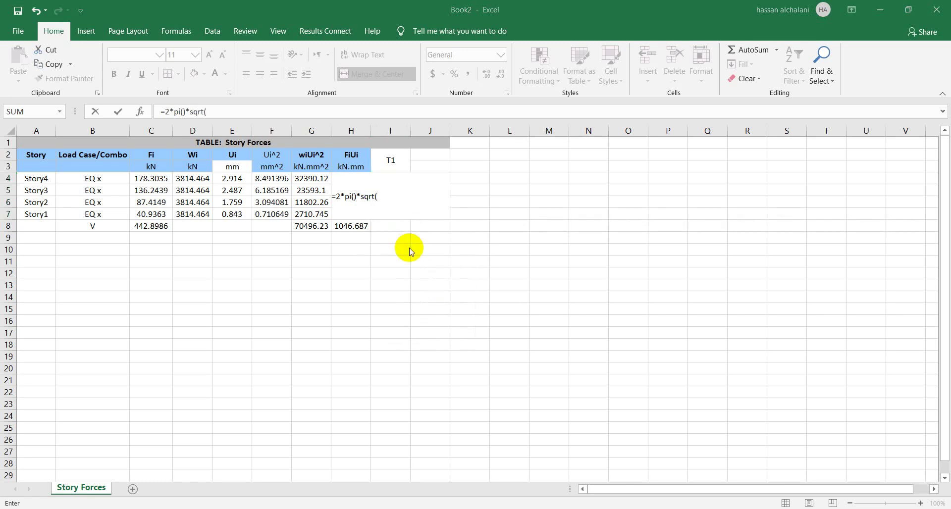
{"action": "key", "text": "alt+Tab"}
{"action": "key", "text": "alt+Tab"}
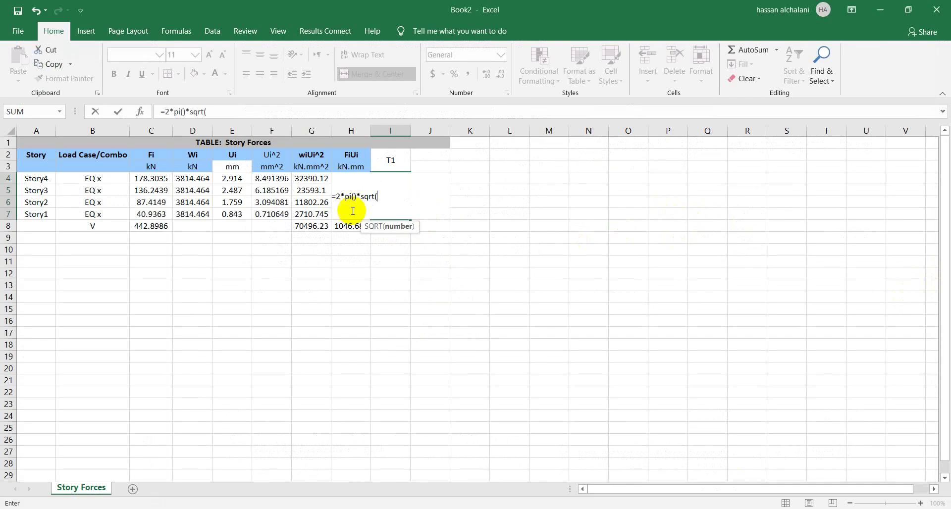
{"action": "key", "text": "alt+Tab"}
{"action": "key", "text": "alt+Tab"}
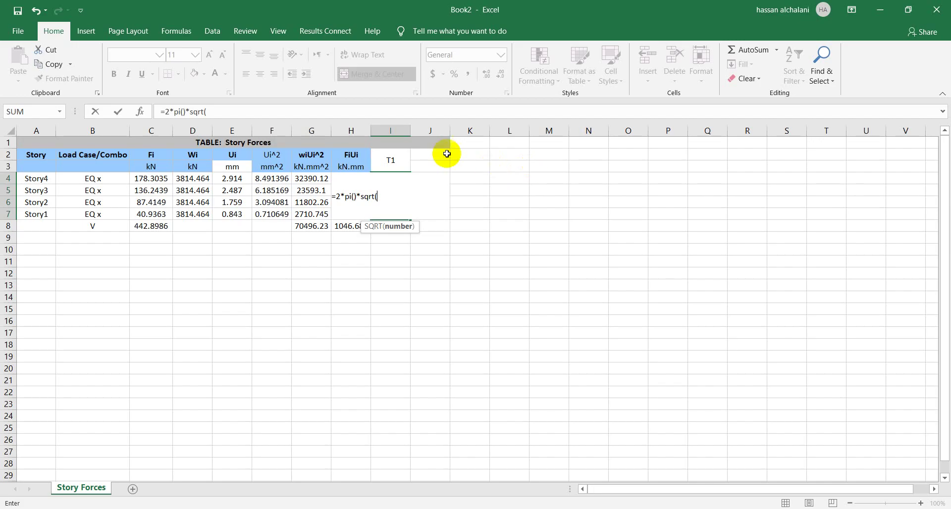
{"action": "left_click", "coordinate": [310, 227]}
{"action": "key", "text": "alt+Tab"}
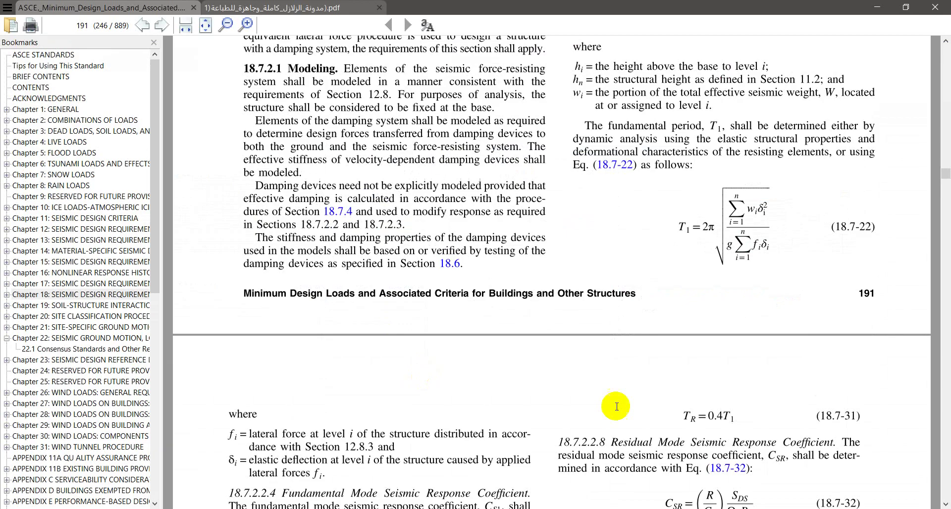
{"action": "key", "text": "alt+Tab"}
{"action": "type", "text": "/"}
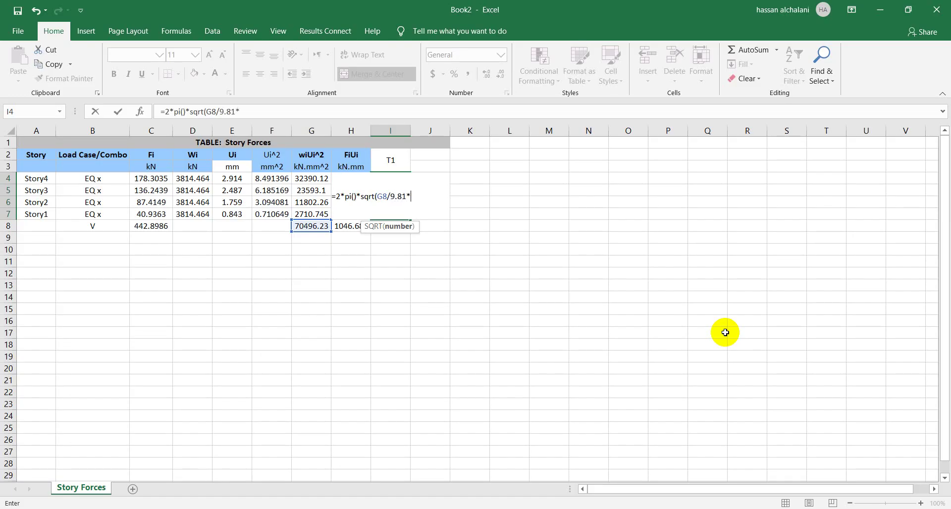
{"action": "key", "text": "Left"}
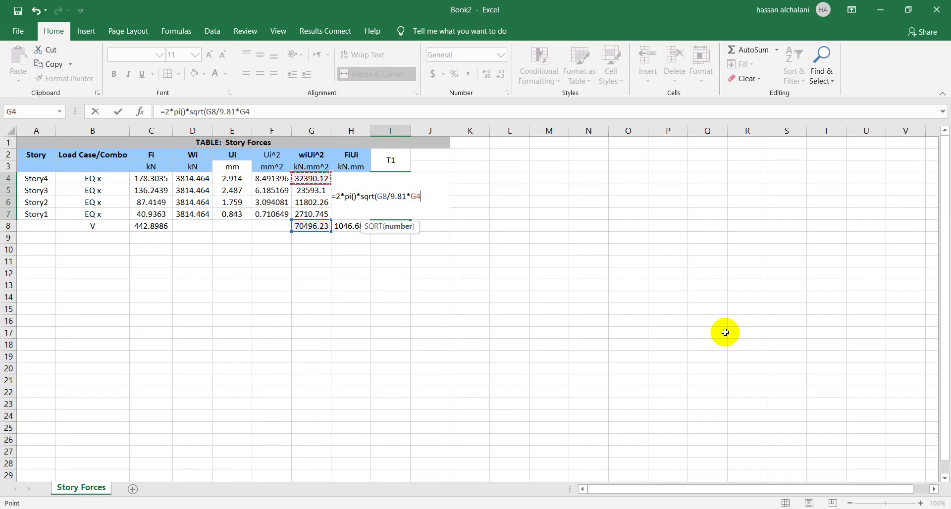
{"action": "key", "text": "BackSpace"}
{"action": "key", "text": "BackSpace"}
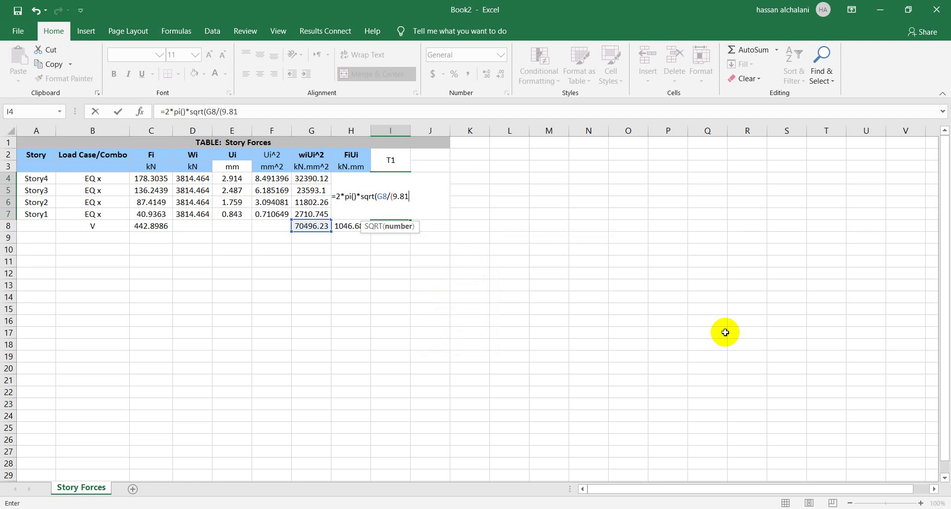
{"action": "key", "text": "alt+Tab"}
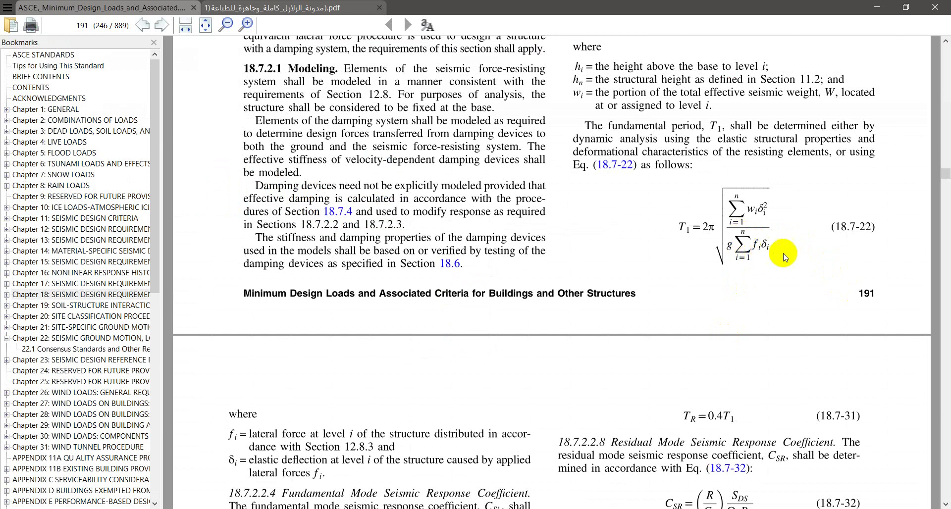
{"action": "key", "text": "alt+Tab"}
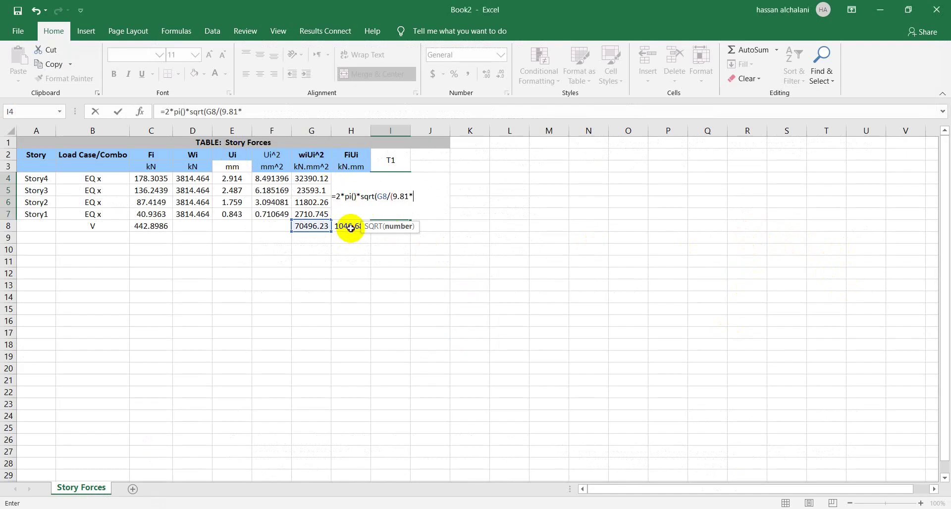
{"action": "left_click", "coordinate": [351, 228]}
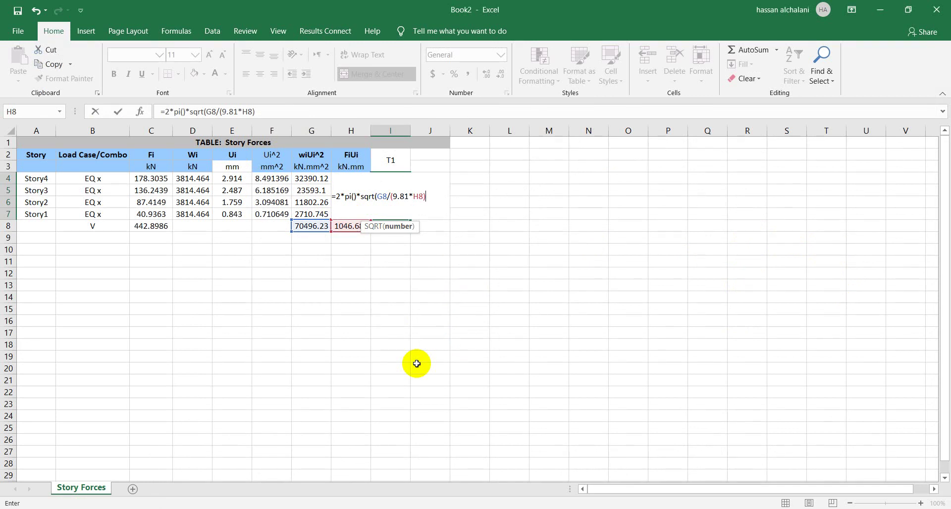
{"action": "type", "text": ")"}
{"action": "key", "text": "Return"}
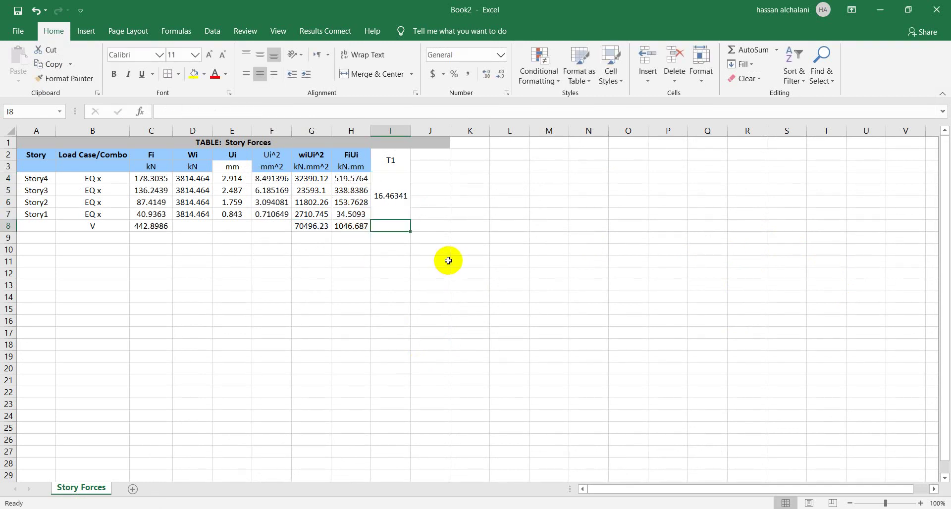
- Merge J2:J3 into a middle-aligned header cell containing T, and merge J4:J7 into one centered cell below it
{"action": "left_click_drag", "start_coordinate": [425, 155], "coordinate": [426, 167]}
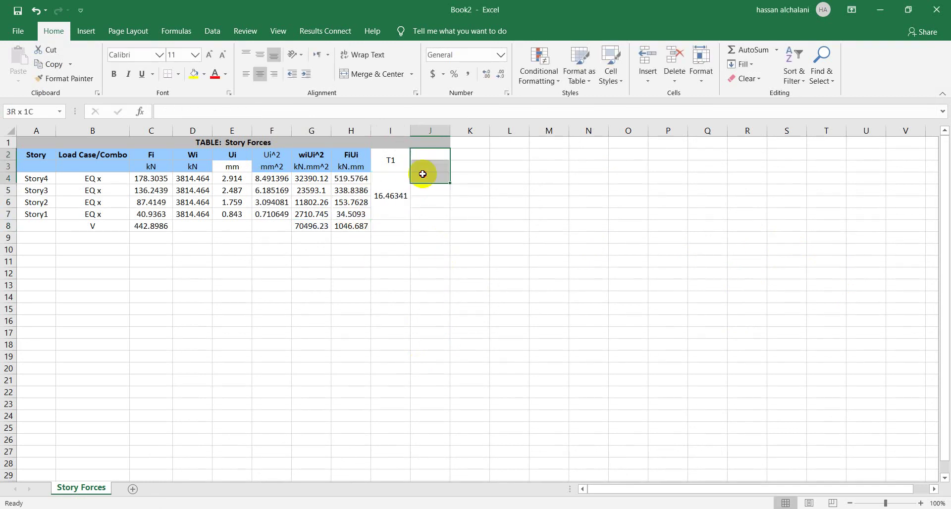
{"action": "left_click", "coordinate": [360, 74]}
{"action": "type", "text": "T"}
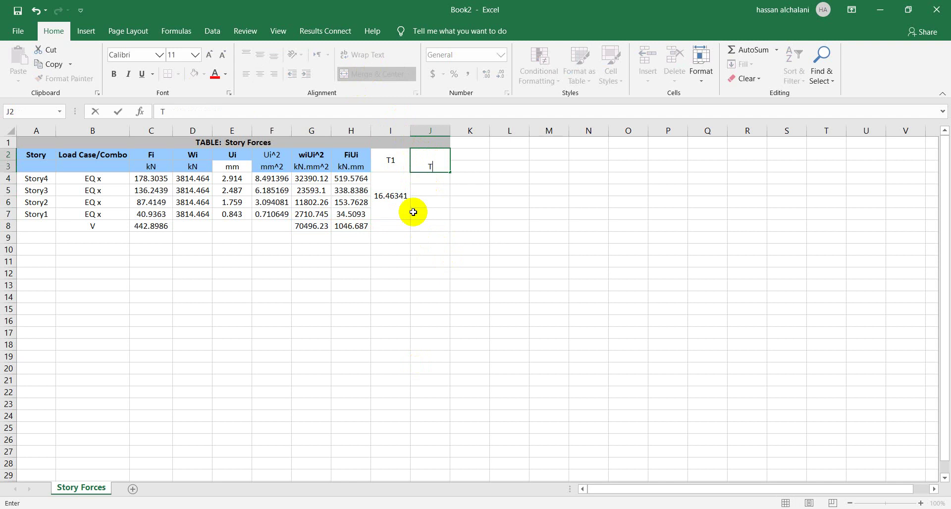
{"action": "left_click", "coordinate": [428, 161]}
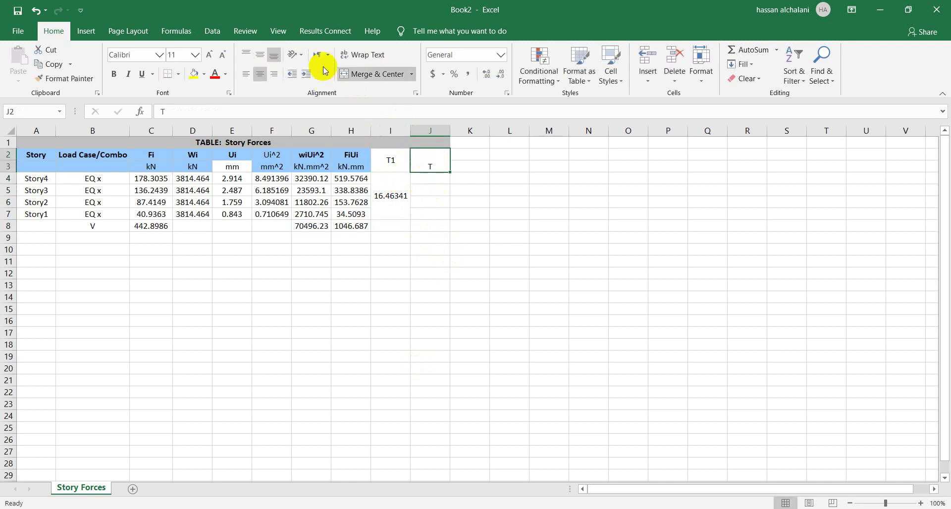
{"action": "left_click", "coordinate": [260, 55]}
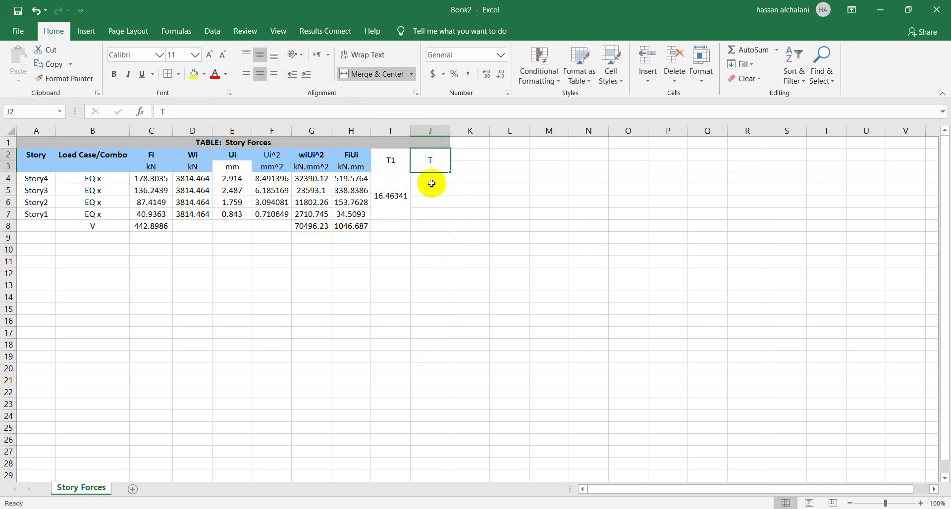
{"action": "left_click_drag", "start_coordinate": [431, 183], "coordinate": [430, 214]}
{"action": "left_click", "coordinate": [347, 74]}
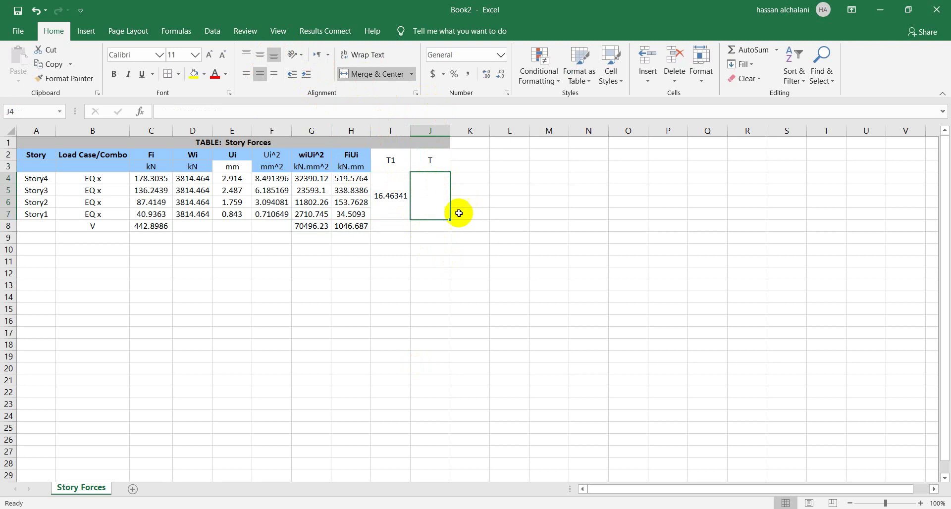
- Switch to seismic Design.docx in Word and look up the calculated period T on page 2
{"action": "key", "text": "alt+Tab"}
{"action": "key", "text": "alt+Tab"}
{"action": "key", "text": "alt+Tab"}
{"action": "key", "text": "alt+Tab"}
{"action": "key", "text": "alt+Tab"}
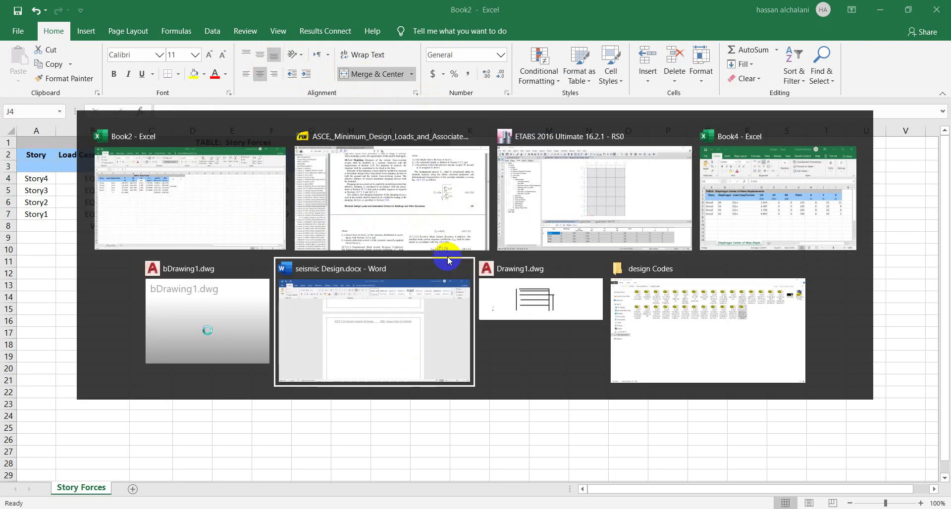
{"action": "key", "text": "alt+Tab"}
{"action": "key", "text": "alt+Tab"}
{"action": "key", "text": "alt+Tab"}
{"action": "key", "text": "alt+Tab"}
{"action": "key", "text": "alt+Tab"}
{"action": "key", "text": "alt+Tab"}
{"action": "key", "text": "alt+Tab"}
{"action": "key", "text": "alt+Tab"}
{"action": "left_click", "coordinate": [447, 261]}
{"action": "scroll", "coordinate": [414, 244], "scroll_direction": "up", "scroll_amount": 10}
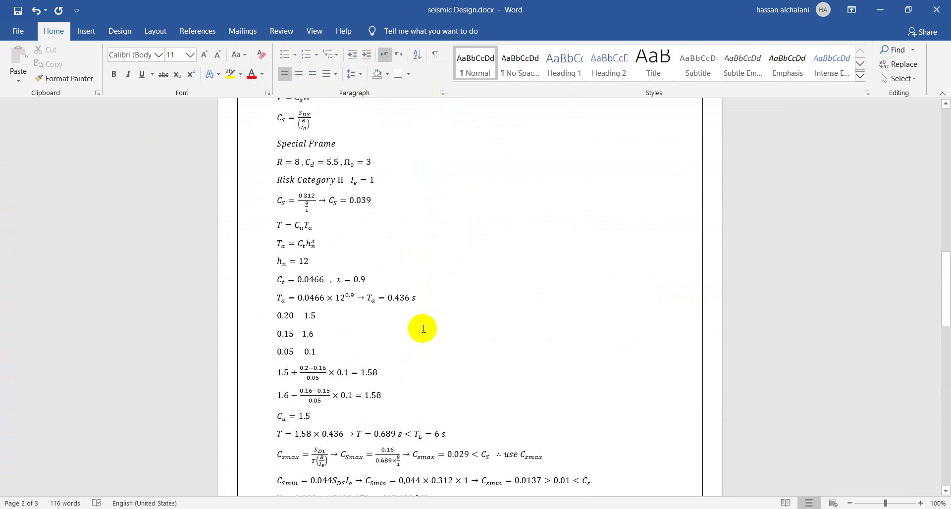
{"action": "scroll", "coordinate": [424, 328], "scroll_direction": "down", "scroll_amount": 4}
{"action": "left_click", "coordinate": [322, 317]}
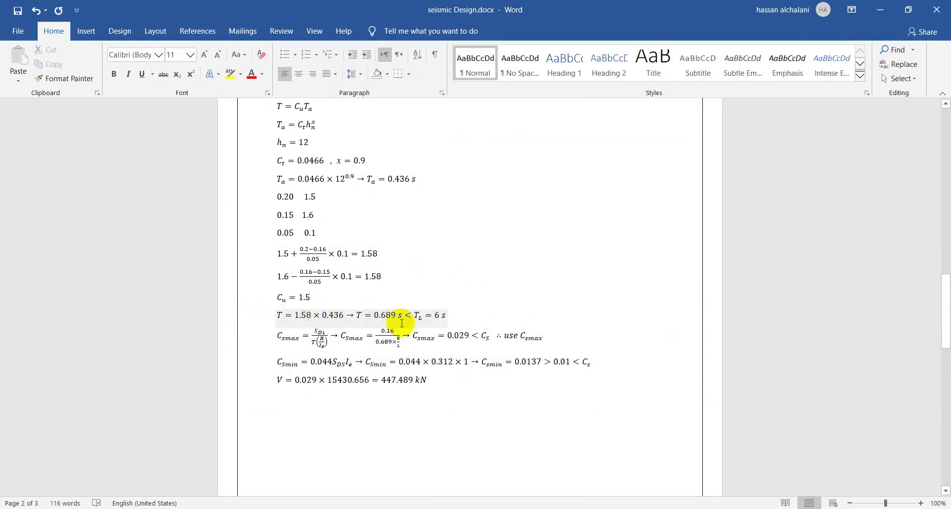
- Switch back to Book2 in Excel, enter 0.689 in the merged cell under T, and align it vertically to the middle
{"action": "key", "text": "alt+Tab"}
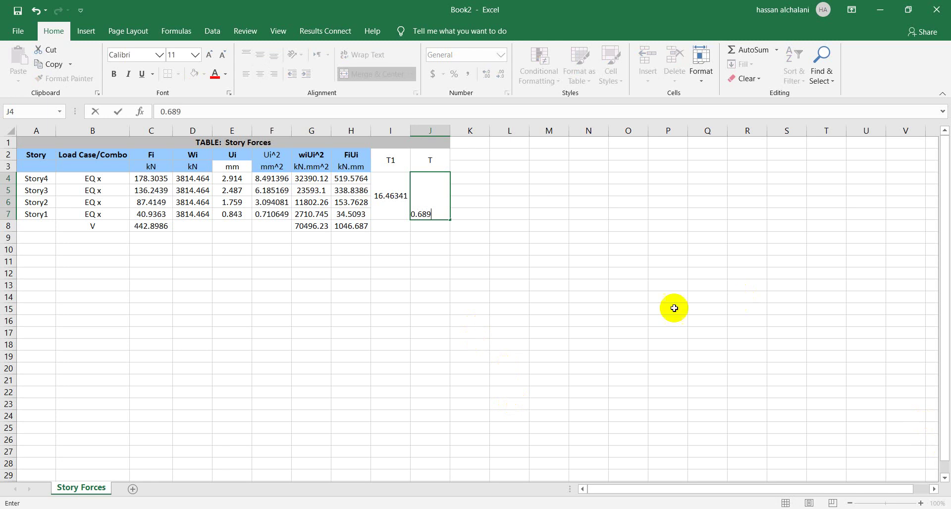
{"action": "left_click", "coordinate": [669, 333]}
{"action": "left_click", "coordinate": [446, 192]}
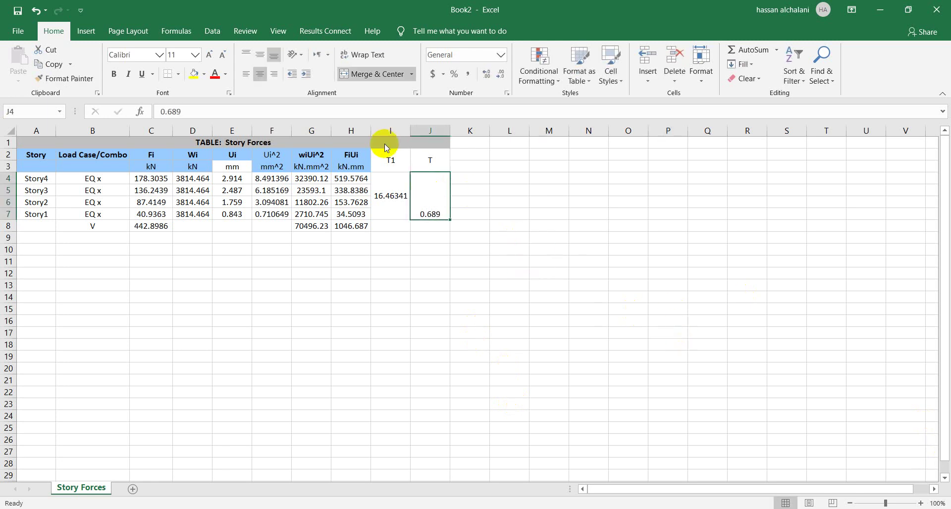
{"action": "left_click", "coordinate": [259, 55]}
{"action": "left_click_drag", "start_coordinate": [382, 157], "coordinate": [420, 158]}
{"action": "left_click", "coordinate": [372, 250]}
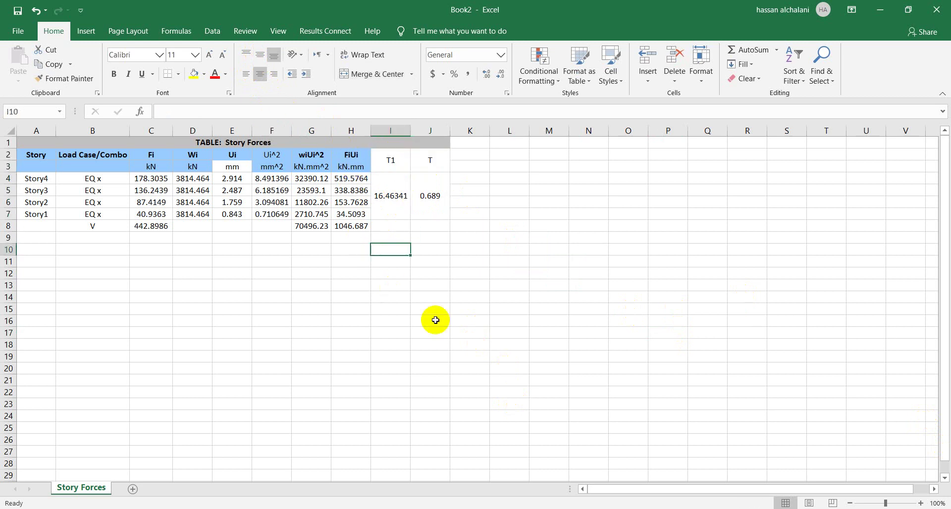
{"action": "key", "text": "ctrl+s"}
{"action": "key", "text": "Escape"}
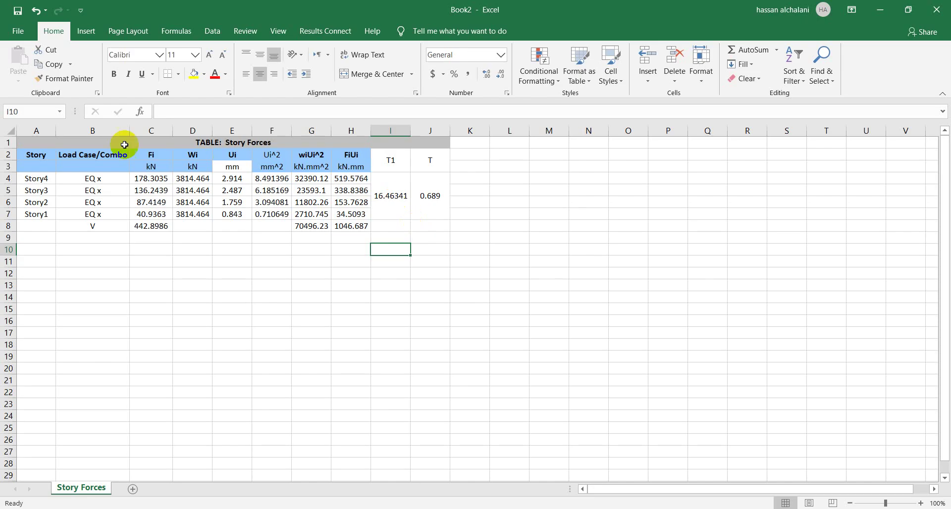
- Add outline and inside borders to the whole Story Forces table in A1:J8
{"action": "left_click_drag", "start_coordinate": [30, 142], "coordinate": [374, 230]}
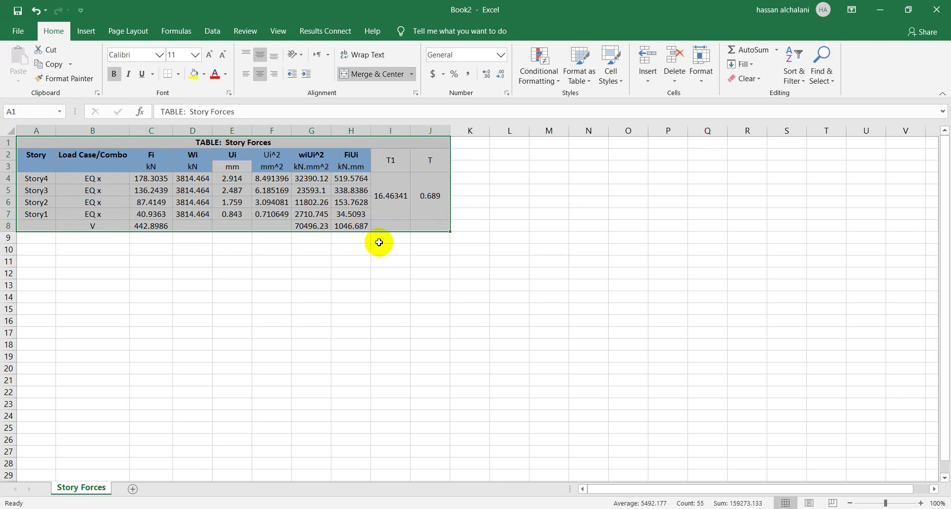
{"action": "key", "text": "ctrl+c"}
{"action": "key", "text": "alt+Tab"}
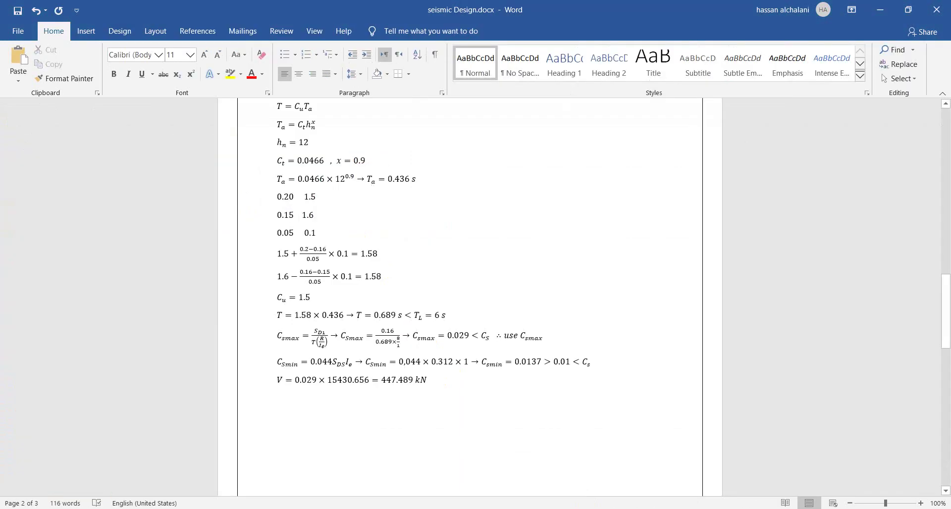
{"action": "key", "text": "alt+Tab"}
{"action": "right_click", "coordinate": [329, 170]}
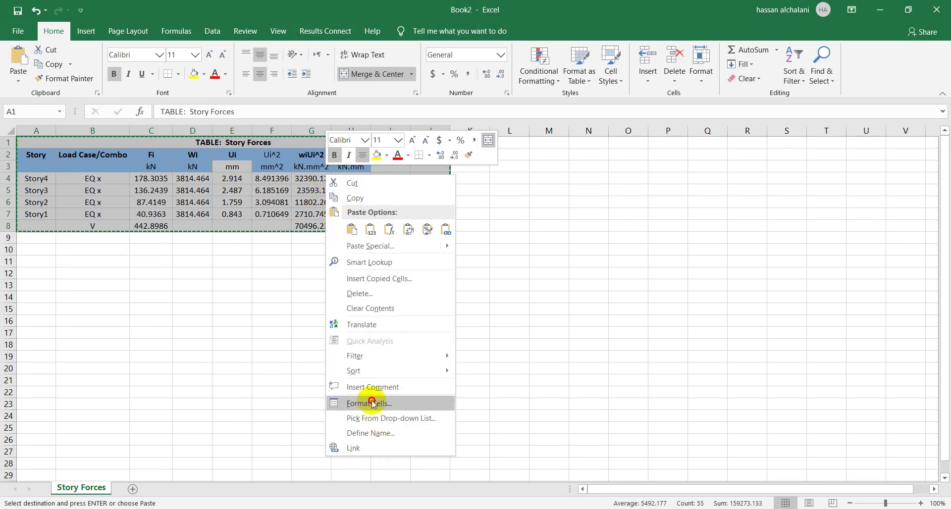
{"action": "left_click", "coordinate": [372, 398]}
{"action": "left_click", "coordinate": [390, 225]}
{"action": "left_click", "coordinate": [351, 225]}
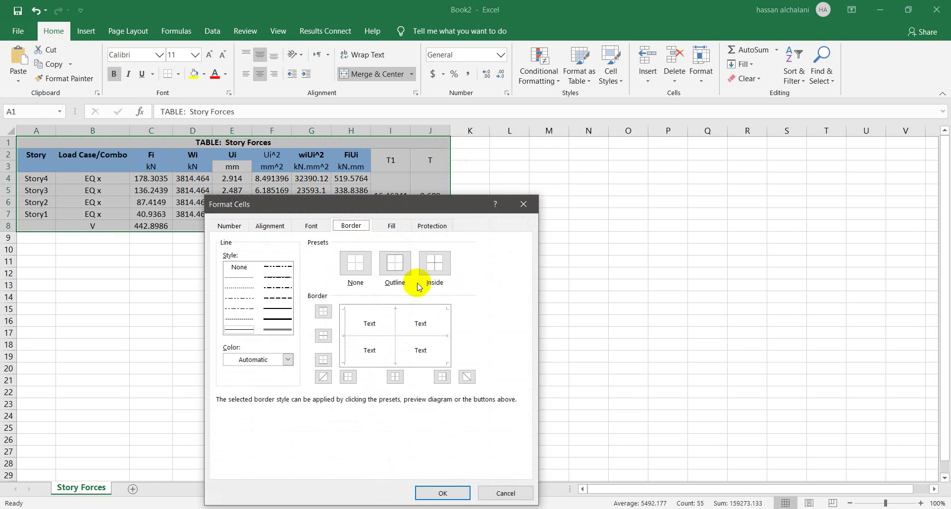
{"action": "left_click", "coordinate": [415, 266]}
{"action": "left_click", "coordinate": [396, 263]}
{"action": "left_click", "coordinate": [429, 265]}
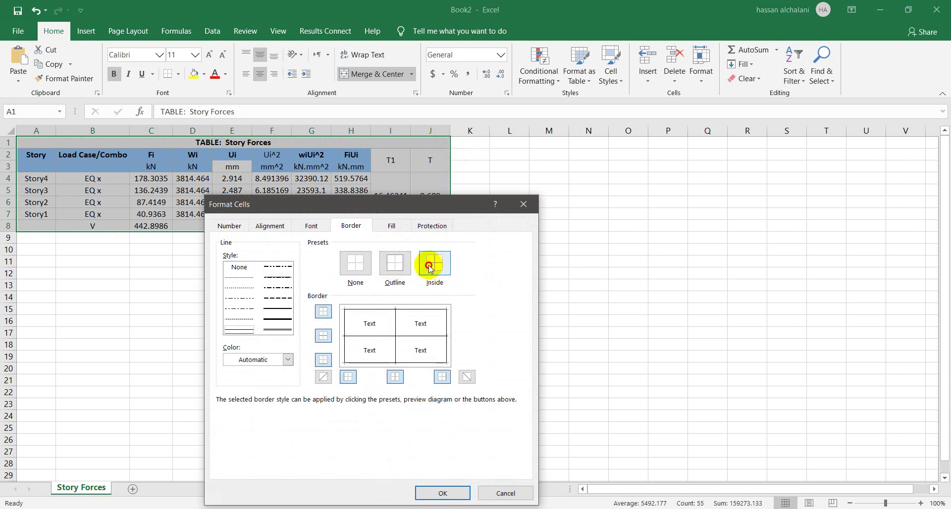
{"action": "left_click", "coordinate": [435, 493]}
- Copy the bordered Story Forces table into seismic Design.docx in Word, on page 3 below the page header
{"action": "key", "text": "alt+Tab"}
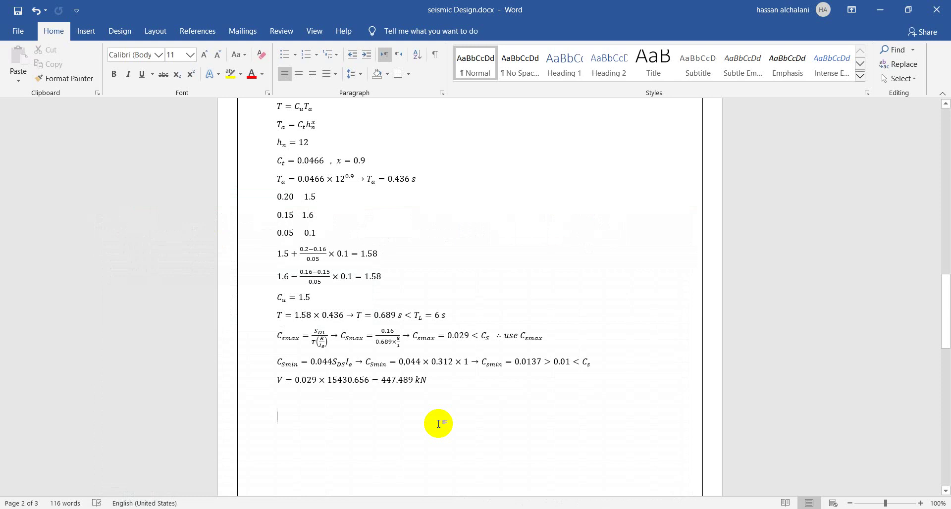
{"action": "scroll", "coordinate": [438, 423], "scroll_direction": "down", "scroll_amount": 5}
{"action": "key", "text": "alt+Tab"}
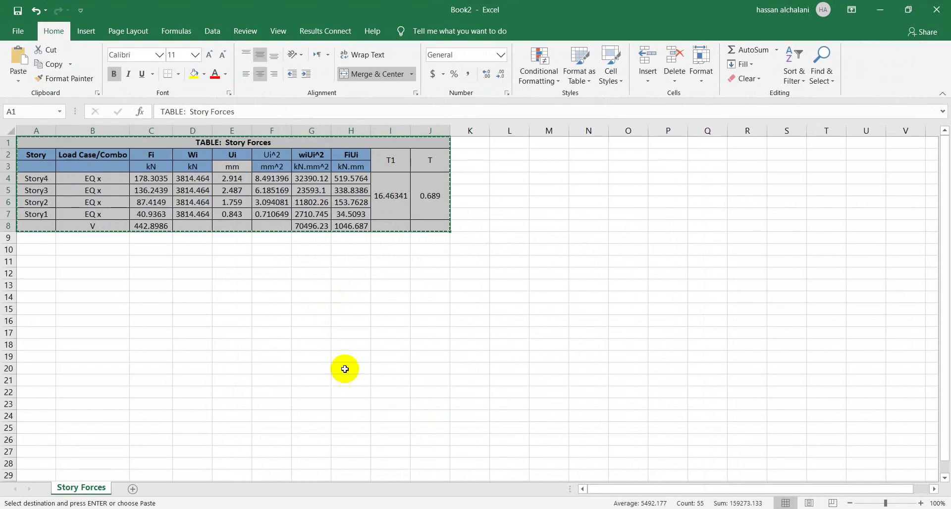
{"action": "key", "text": "alt+Tab"}
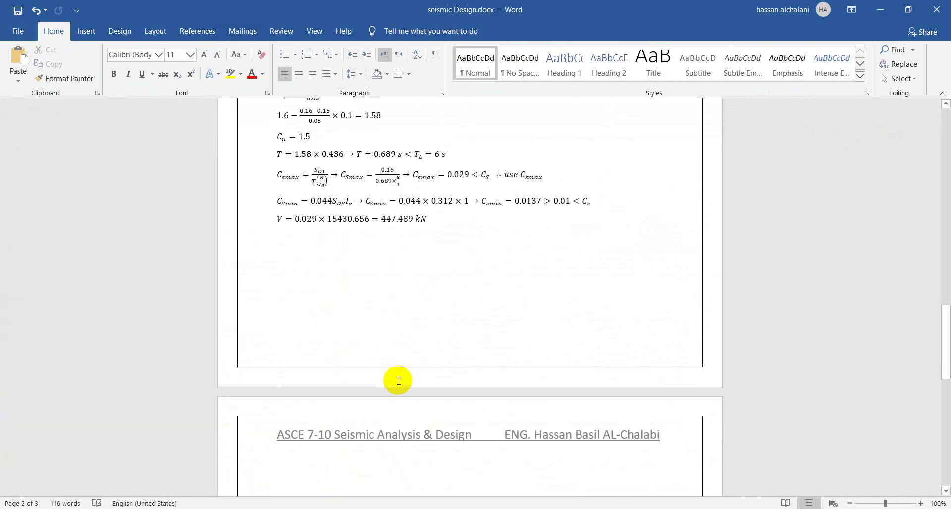
{"action": "scroll", "coordinate": [399, 380], "scroll_direction": "down", "scroll_amount": 5}
{"action": "left_click", "coordinate": [289, 310]}
{"action": "key", "text": "ctrl+v"}
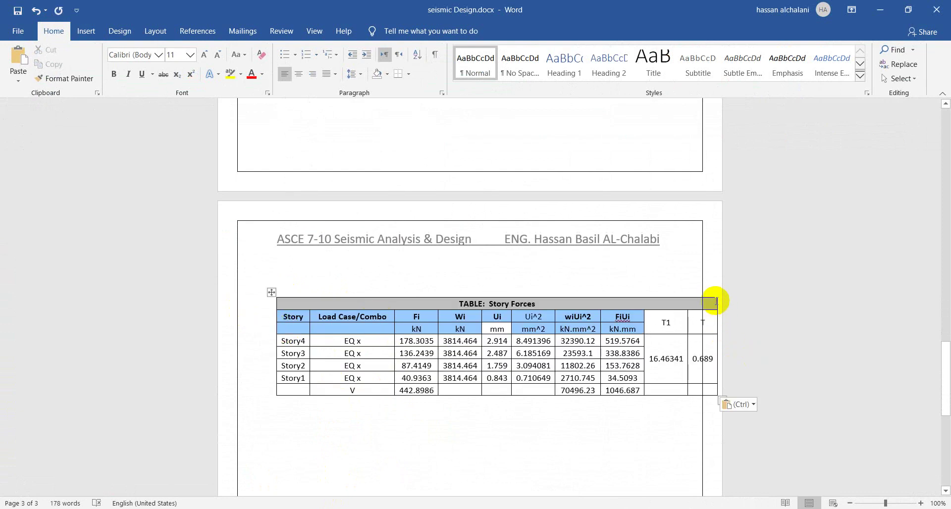
- Try to narrow the pasted table by pulling in its outer edge beside the T column
{"action": "left_click_drag", "start_coordinate": [717, 302], "coordinate": [687, 302]}
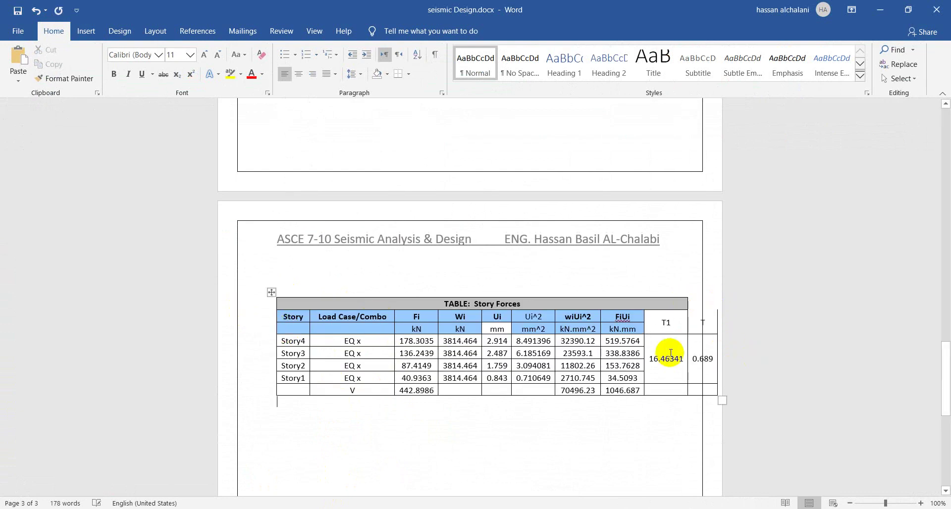
{"action": "key", "text": "ctrl+z"}
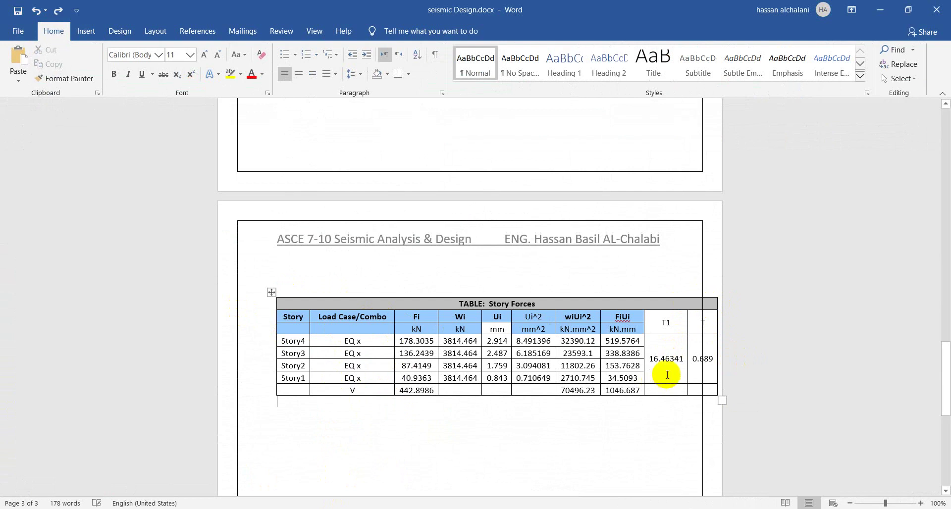
{"action": "left_click_drag", "start_coordinate": [717, 321], "coordinate": [696, 321]}
- Move the whole pasted table up and toward the page's left border so it fits inside the page frame
{"action": "left_click", "coordinate": [272, 292]}
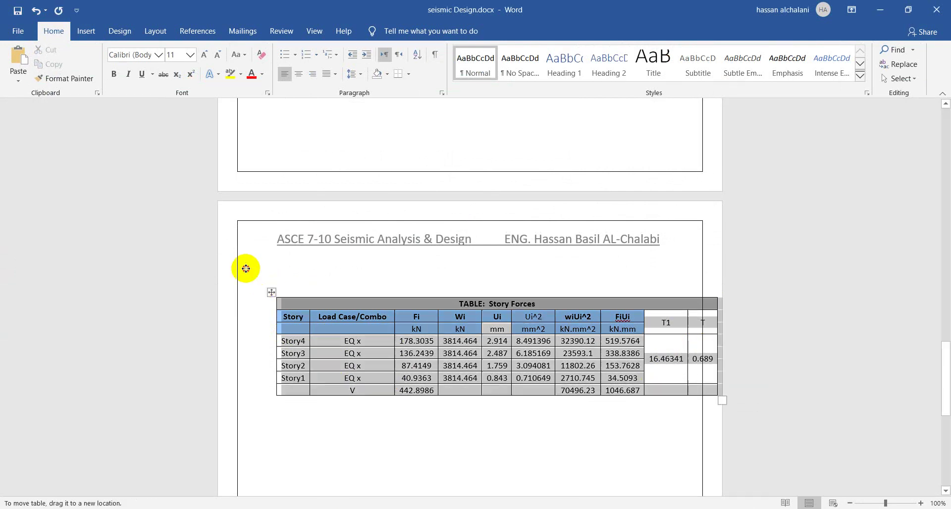
{"action": "left_click_drag", "start_coordinate": [246, 269], "coordinate": [239, 254]}
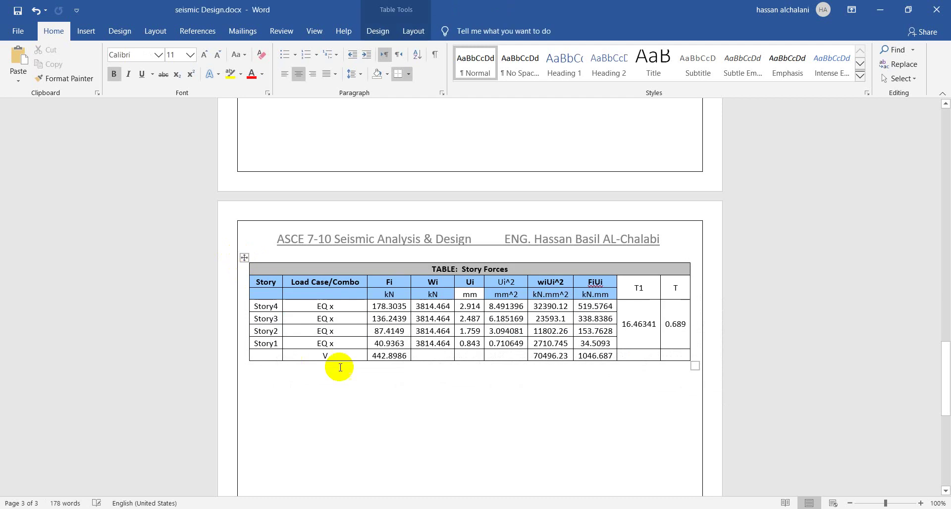
{"action": "scroll", "coordinate": [445, 341], "scroll_direction": "down", "scroll_amount": 2}
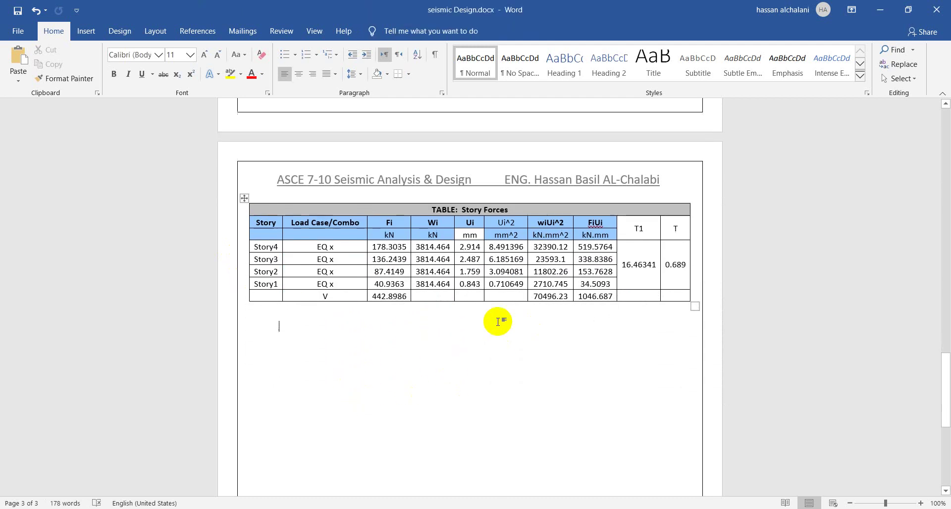